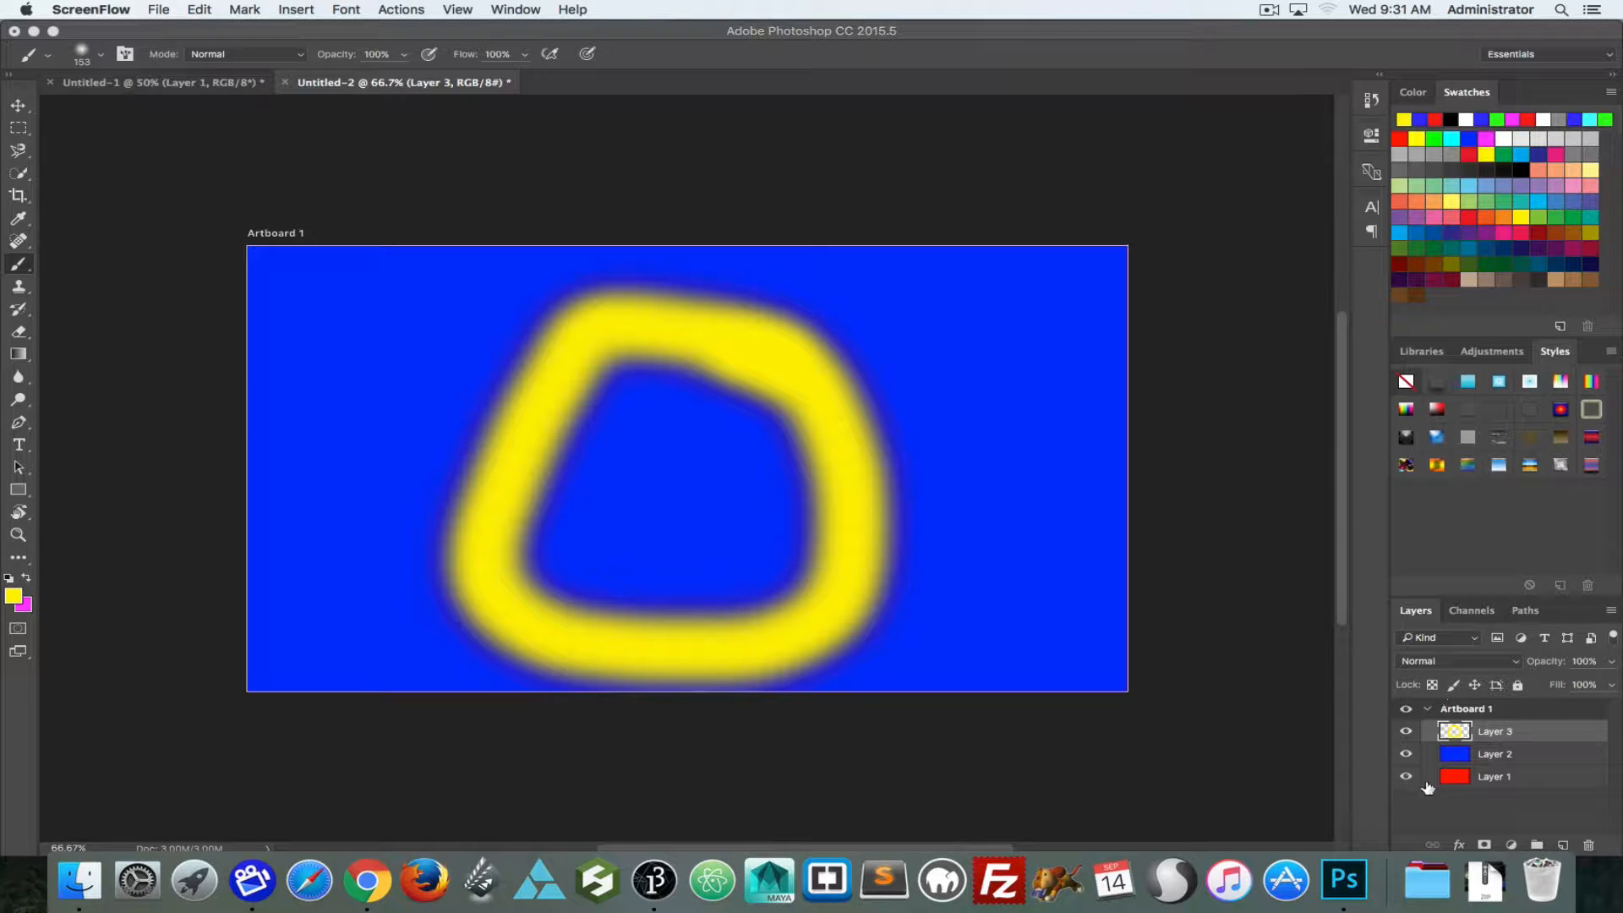
# Step: Hide Layer 3 and Layer 2 to check the red Layer 1 beneath them, and show both layers again
pyautogui.click(1405, 732)
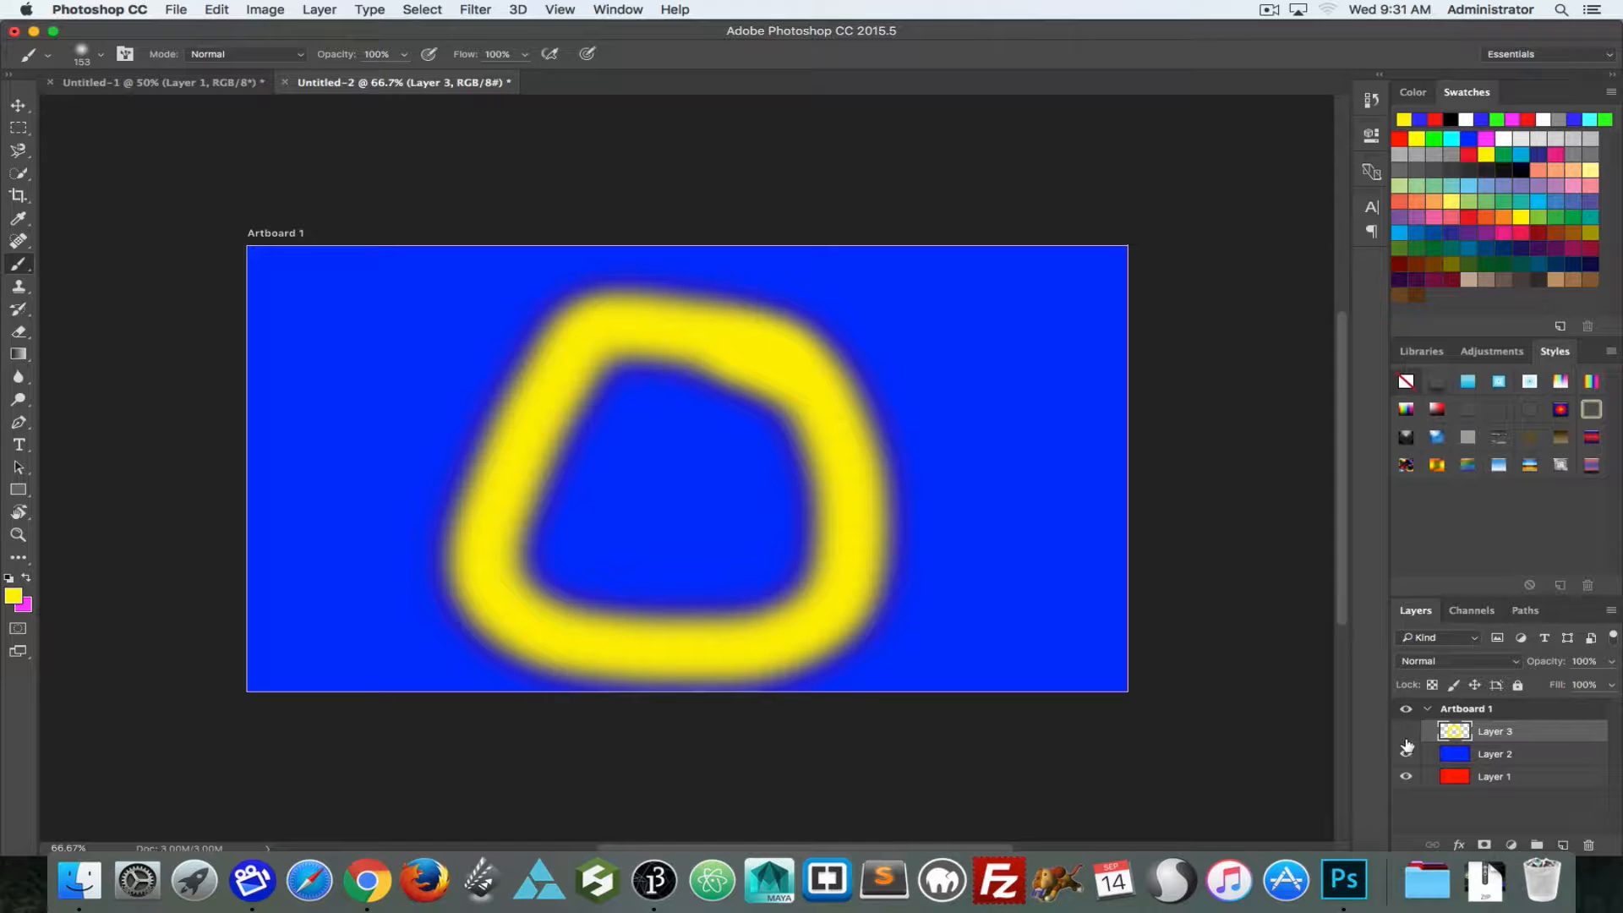
pyautogui.click(1406, 754)
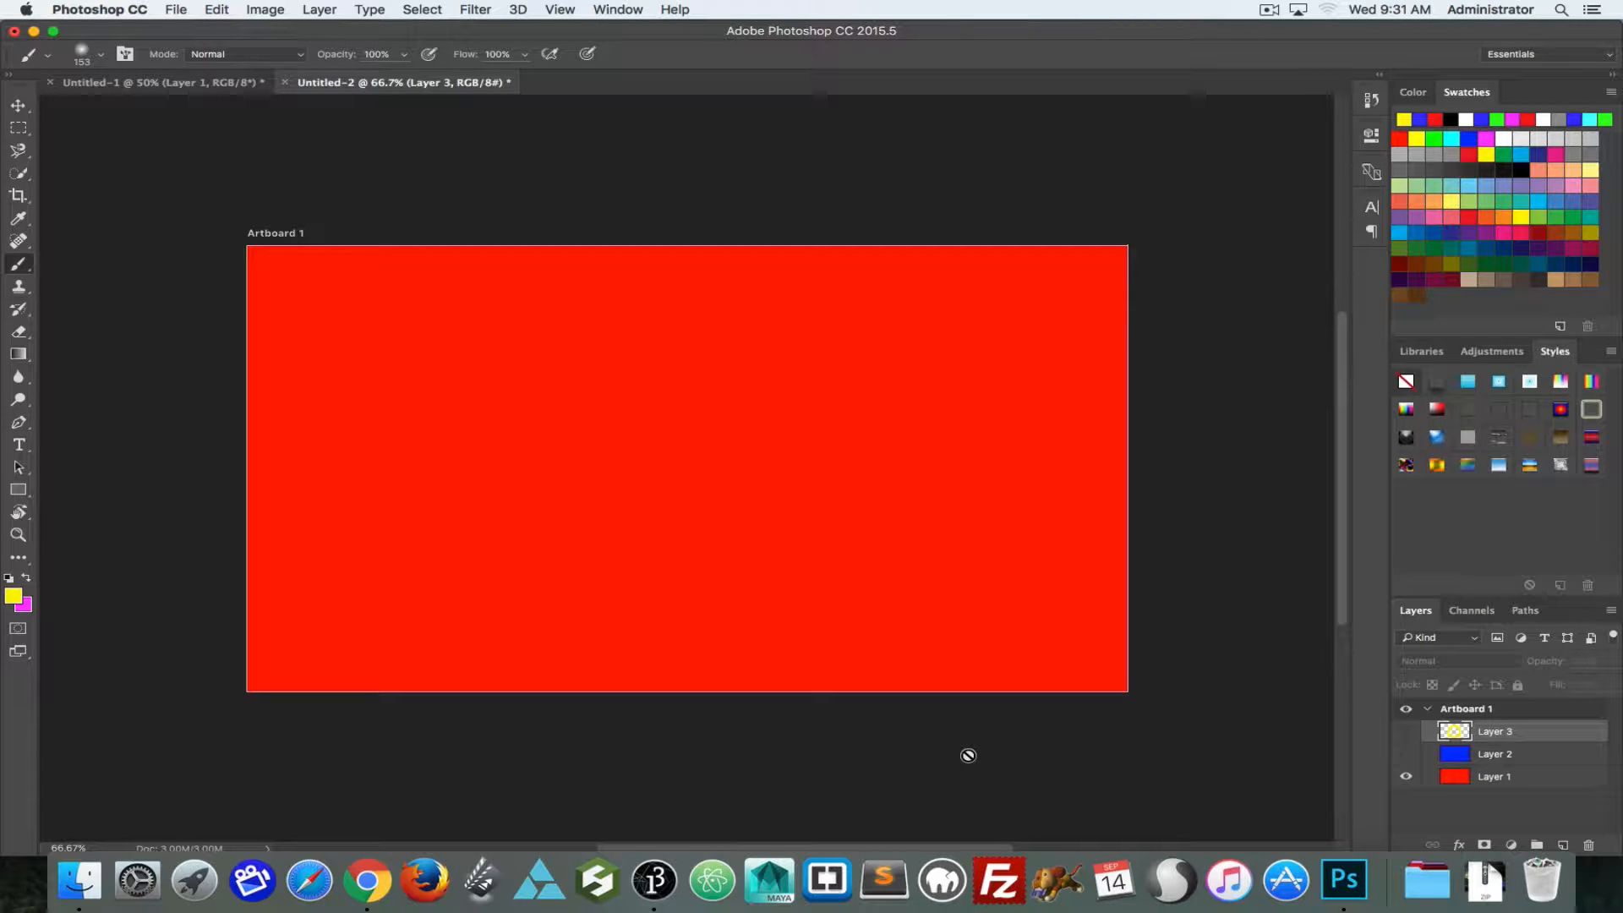
pyautogui.click(1406, 753)
pyautogui.click(1406, 732)
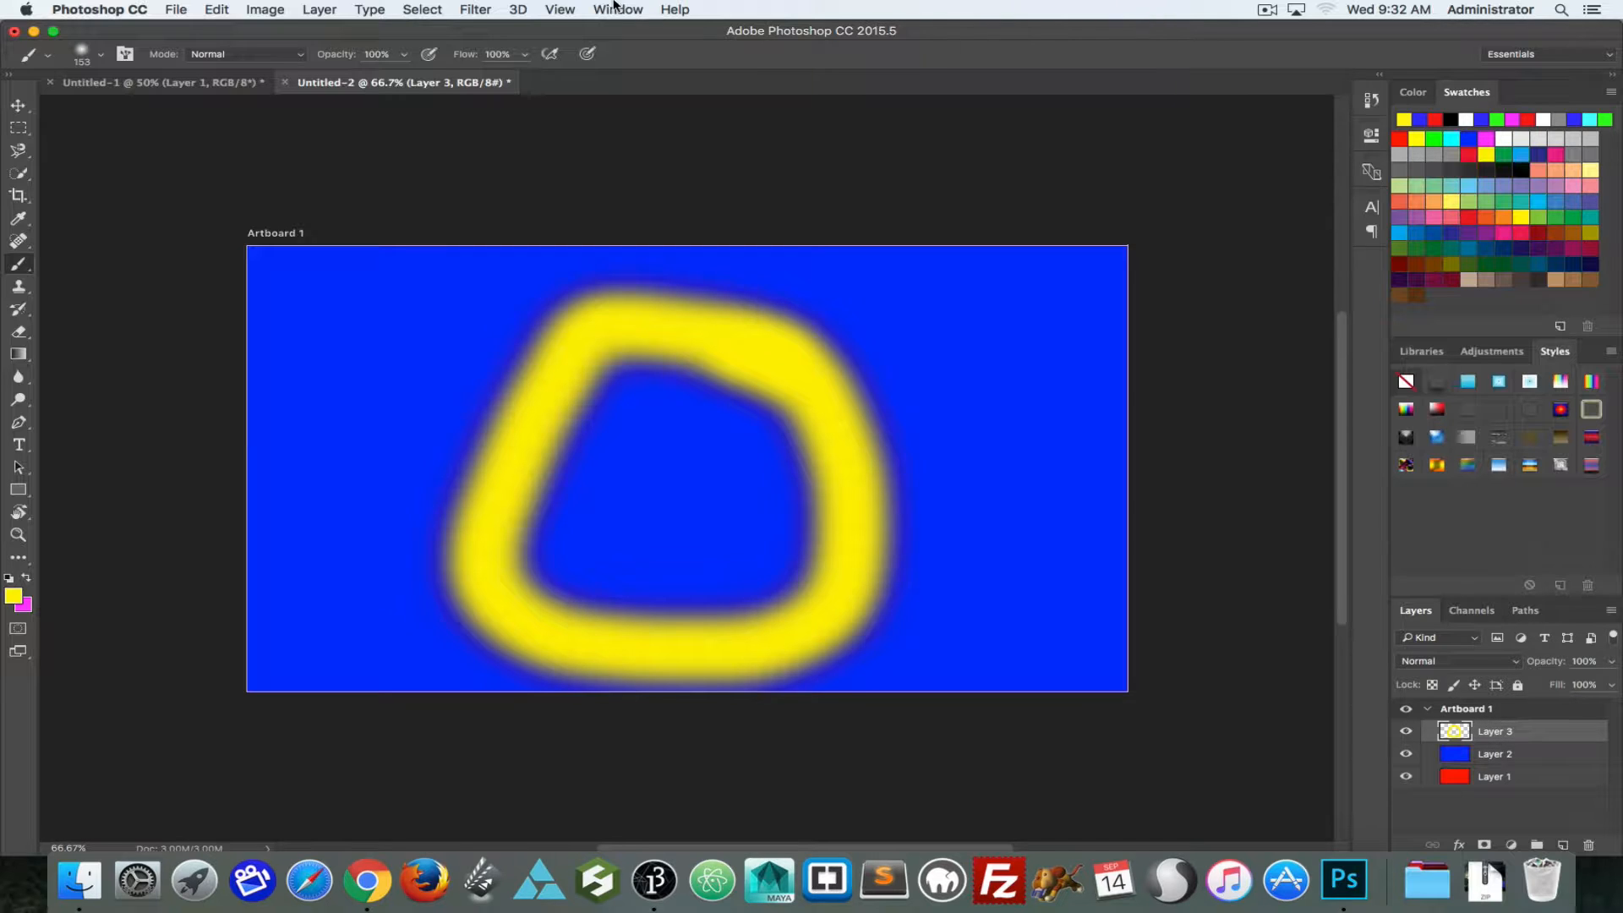
# Step: With only Layer 1 visible, create a layer comp named "red" that stores visibility, position and appearance
pyautogui.click(617, 6)
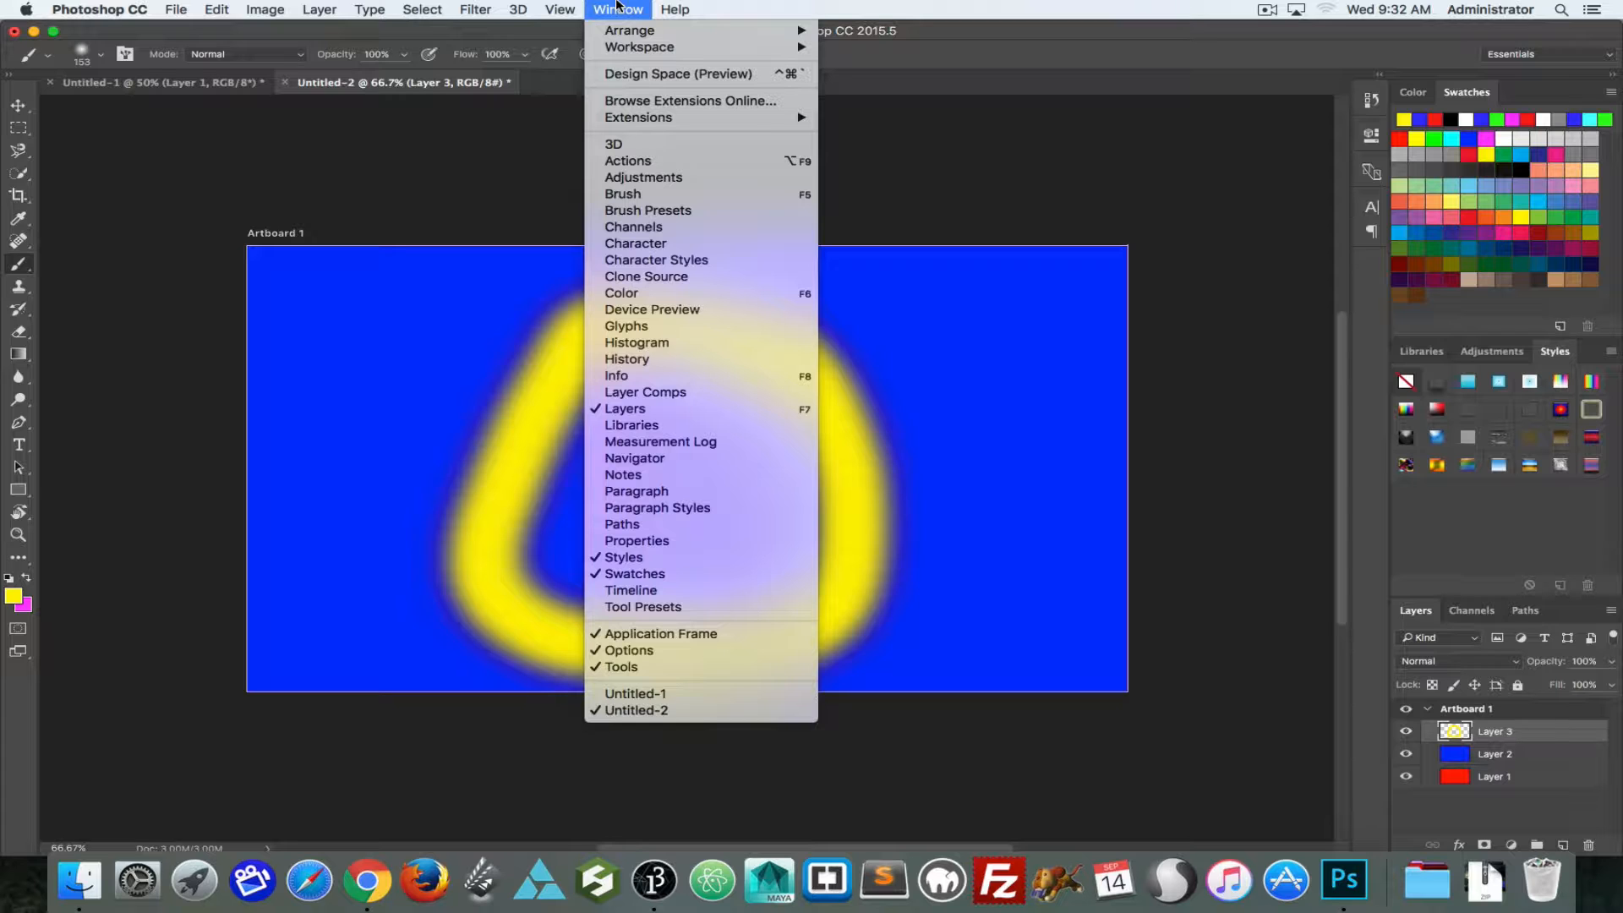
pyautogui.click(688, 394)
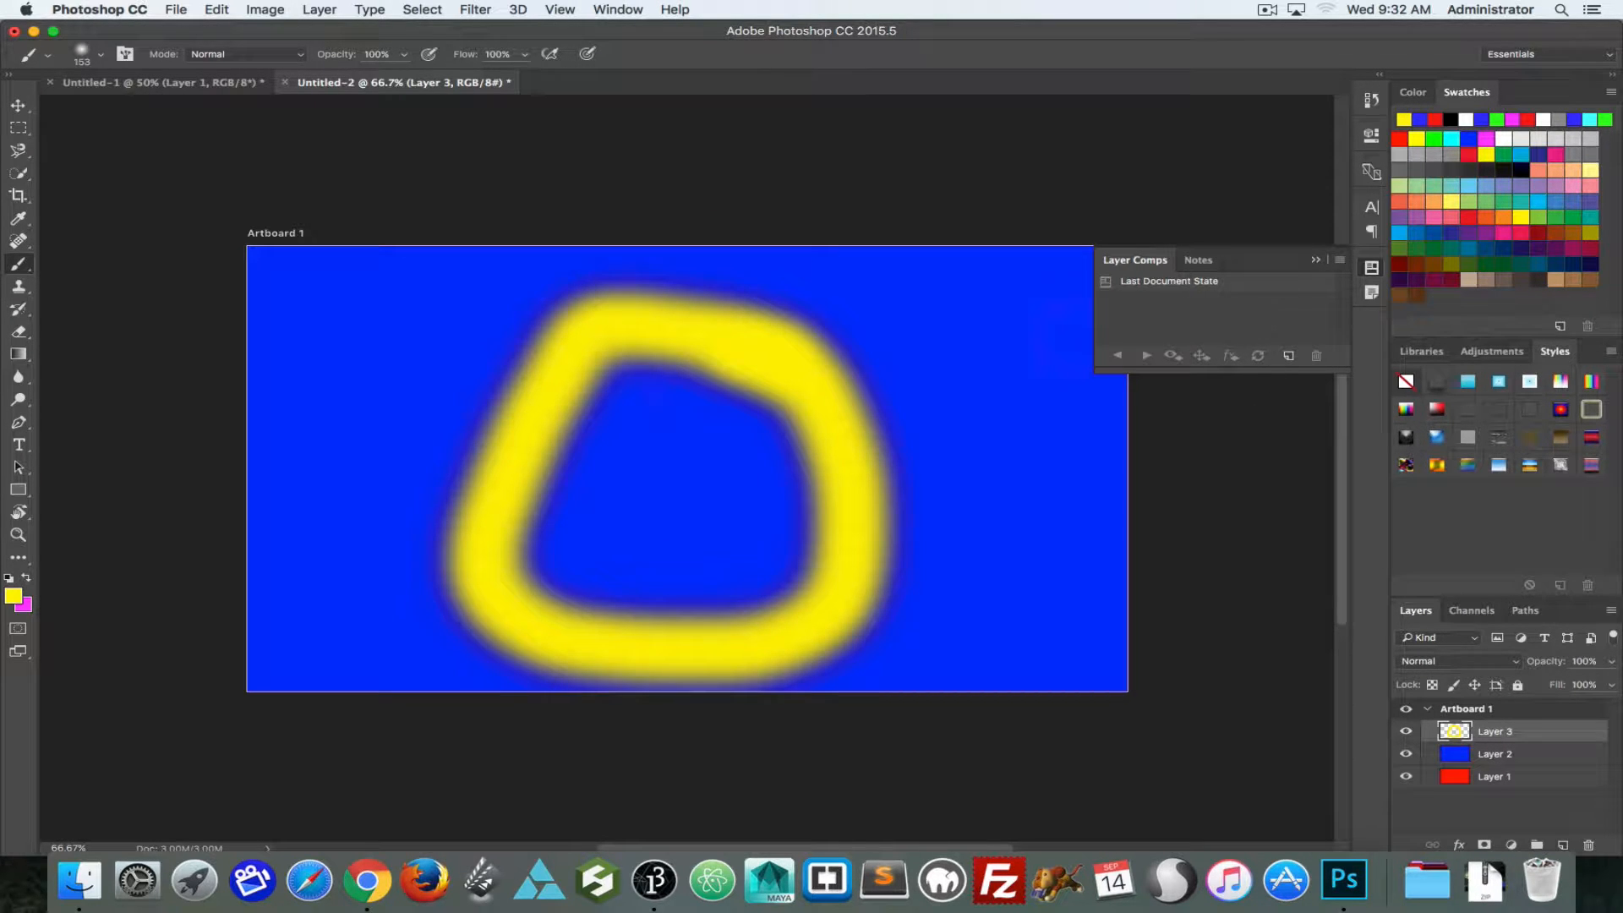
pyautogui.moveTo(1406, 732); pyautogui.dragTo(1410, 770)
pyautogui.click(1288, 355)
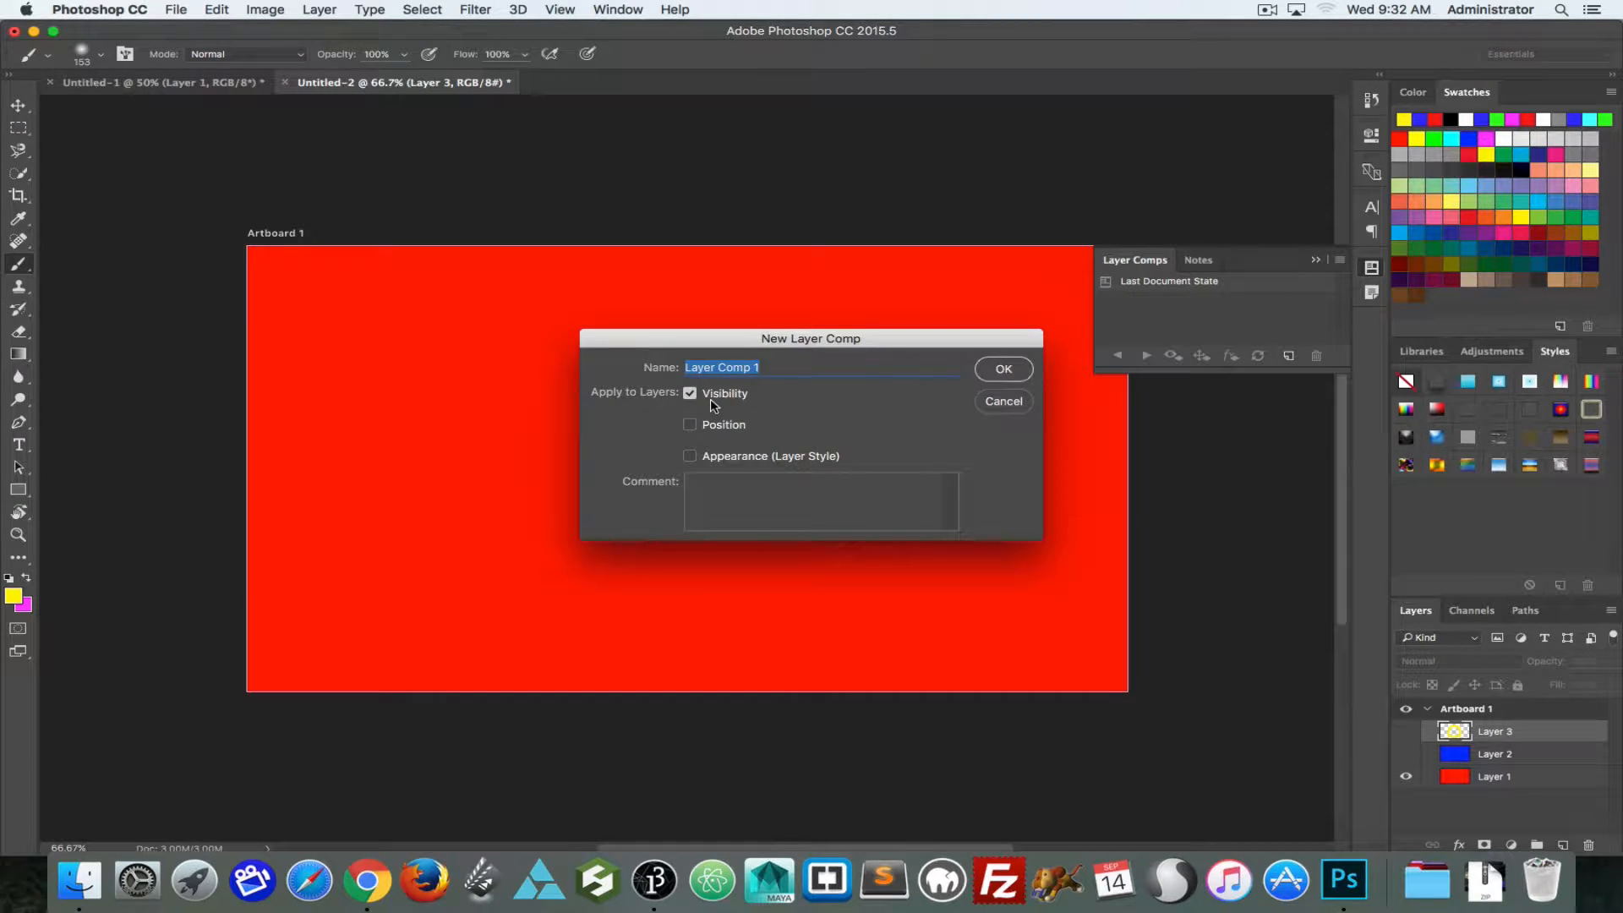
pyautogui.write('red')
pyautogui.click(689, 424)
pyautogui.click(690, 456)
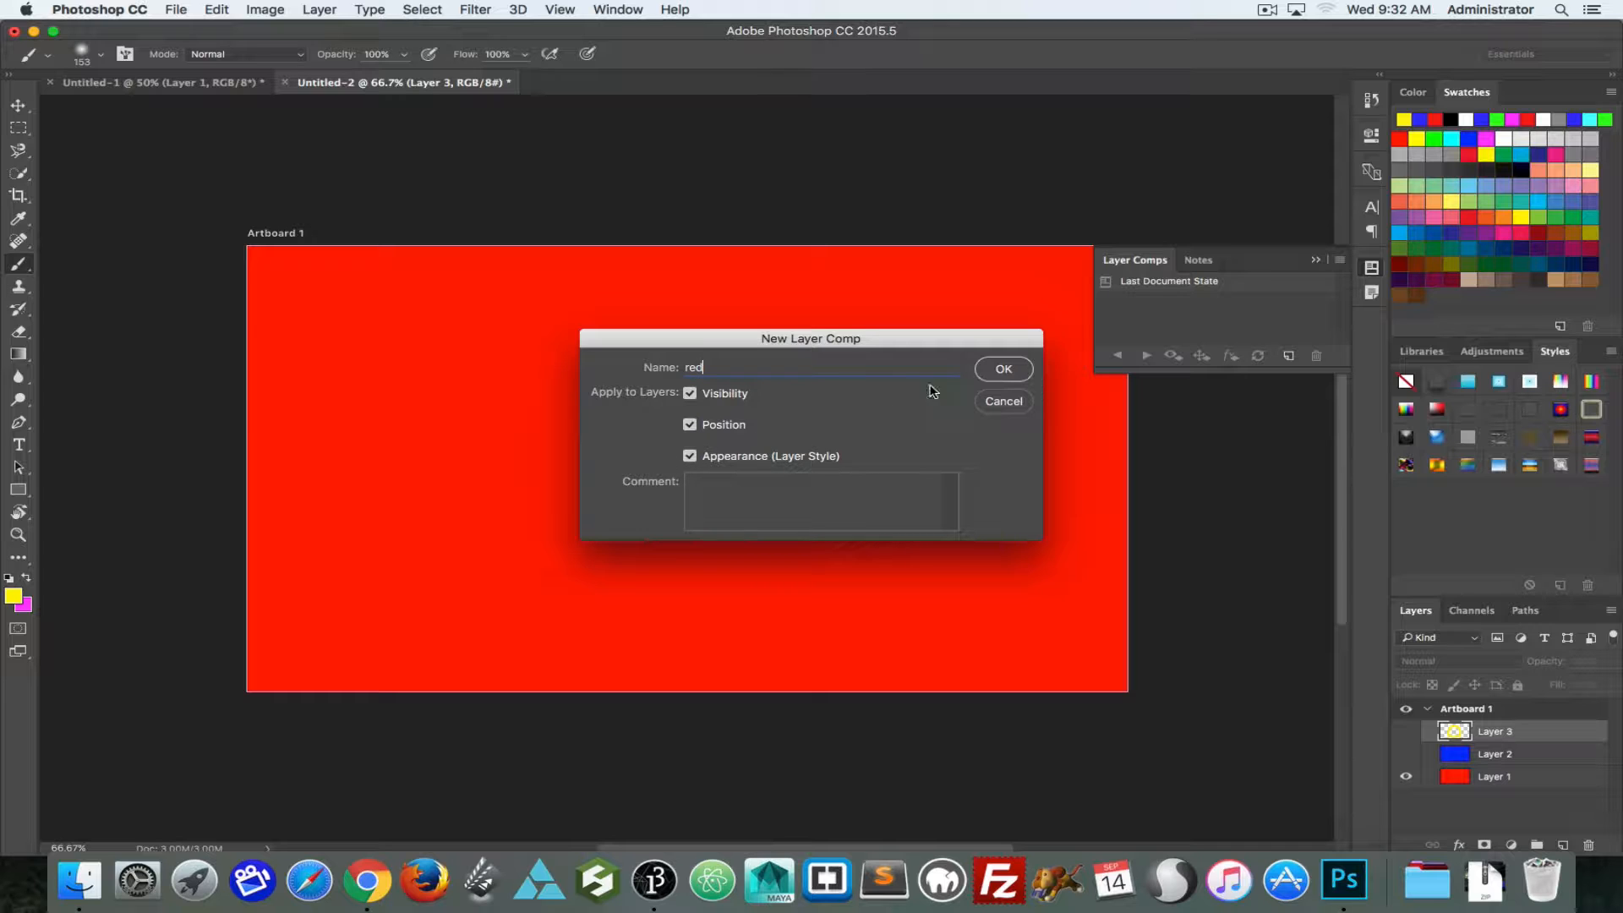
pyautogui.click(1003, 370)
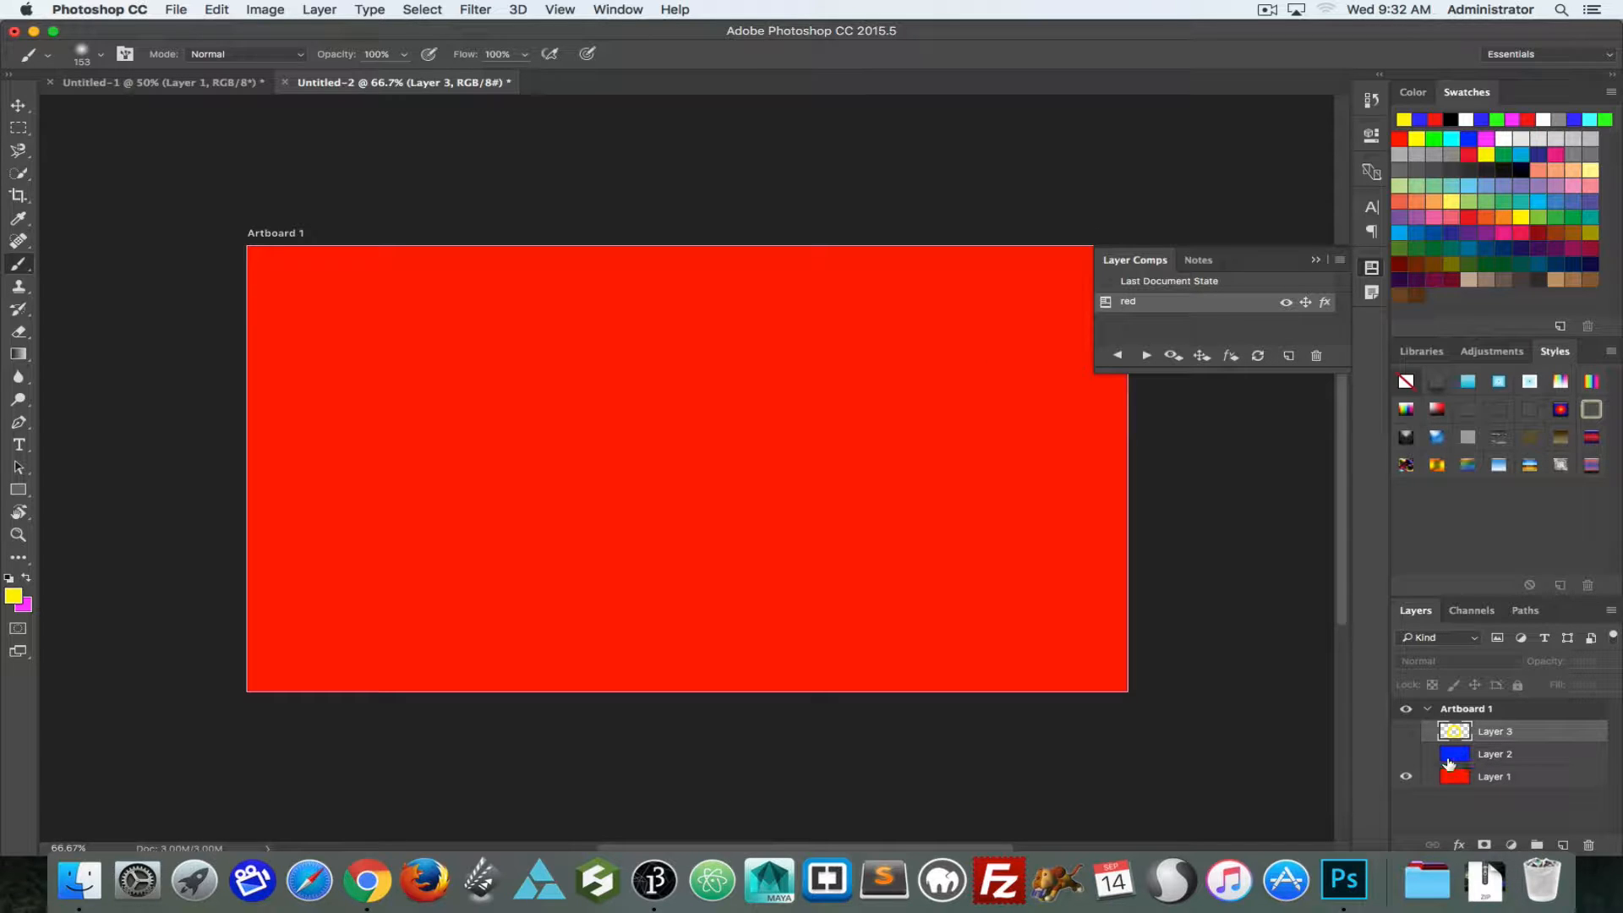
# Step: Show Layer 2 and save that state as a new layer comp named "blue"
pyautogui.click(1406, 753)
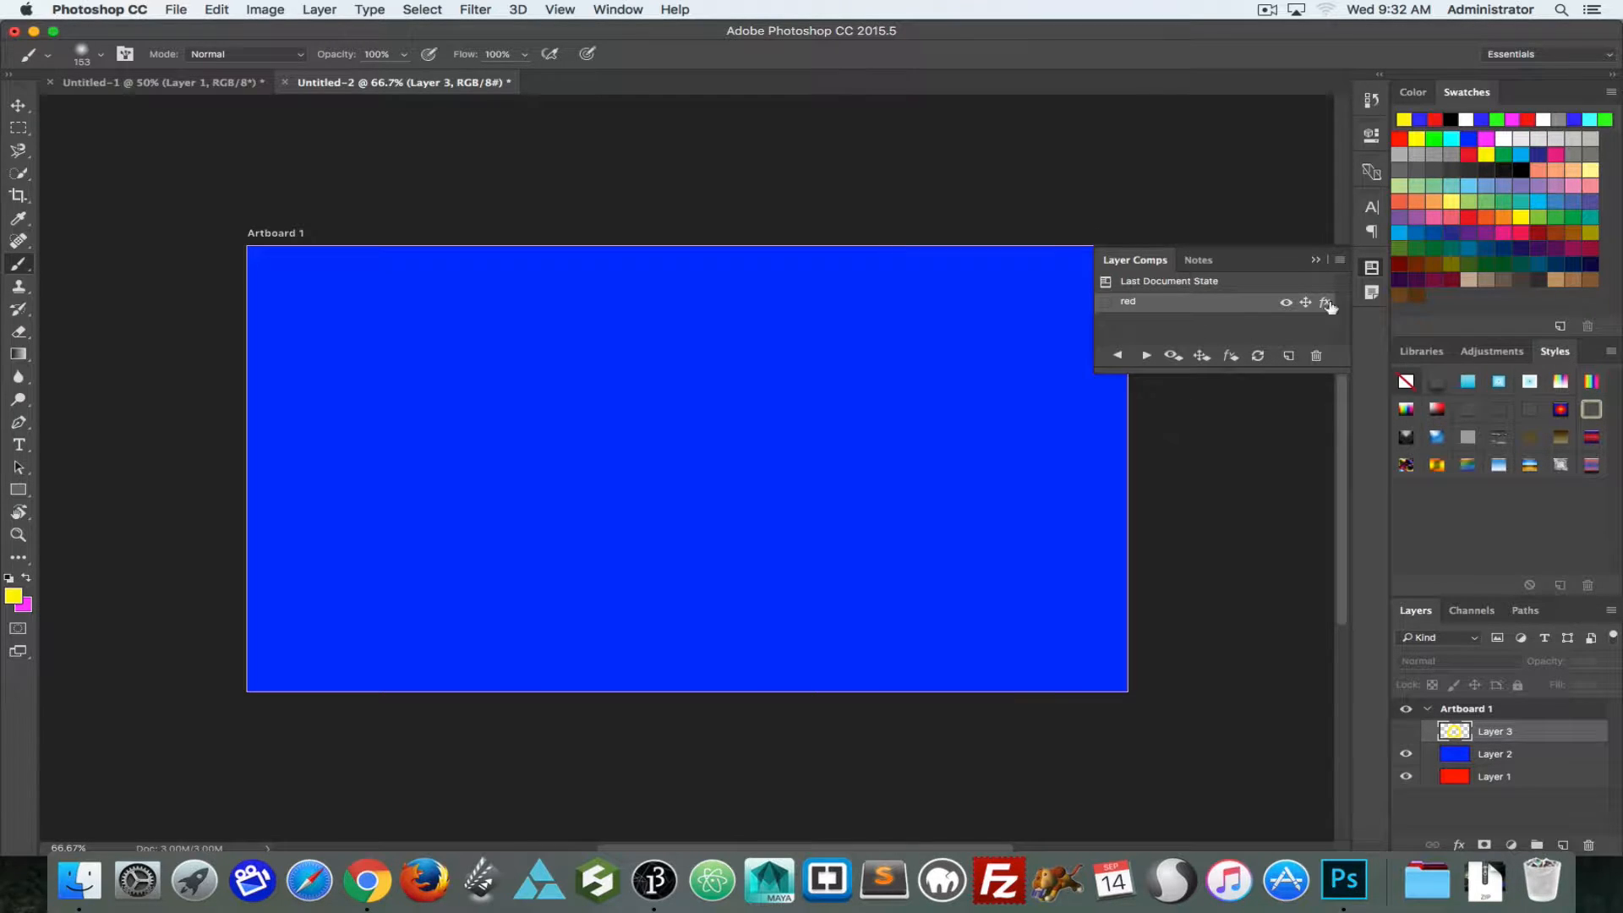
pyautogui.click(1289, 355)
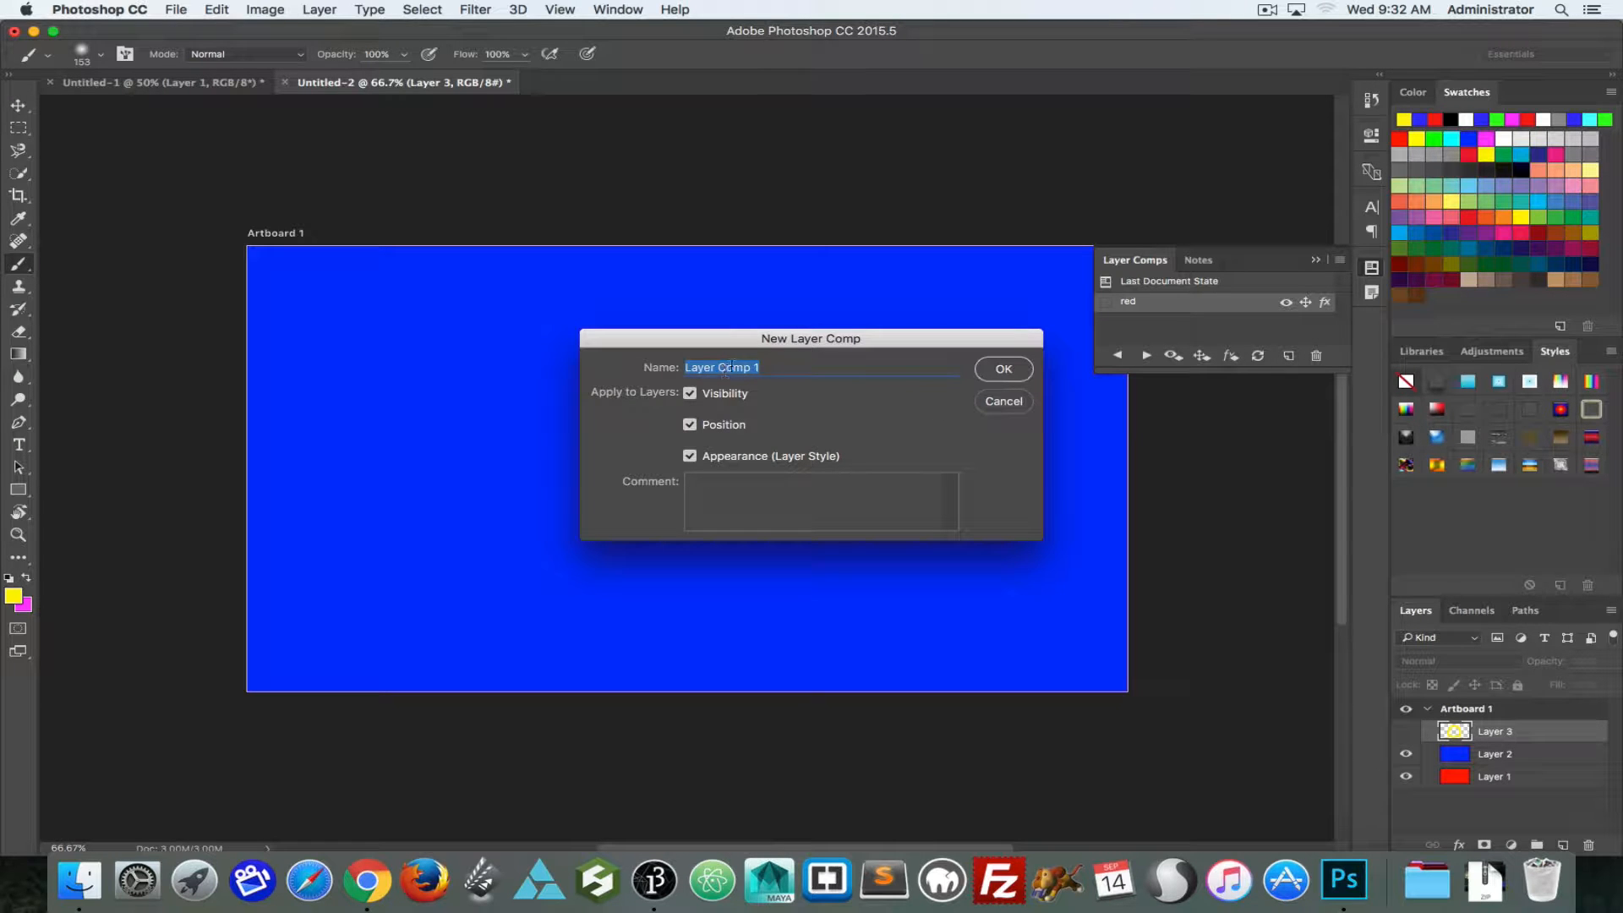
pyautogui.write('blue')
pyautogui.press('Return')
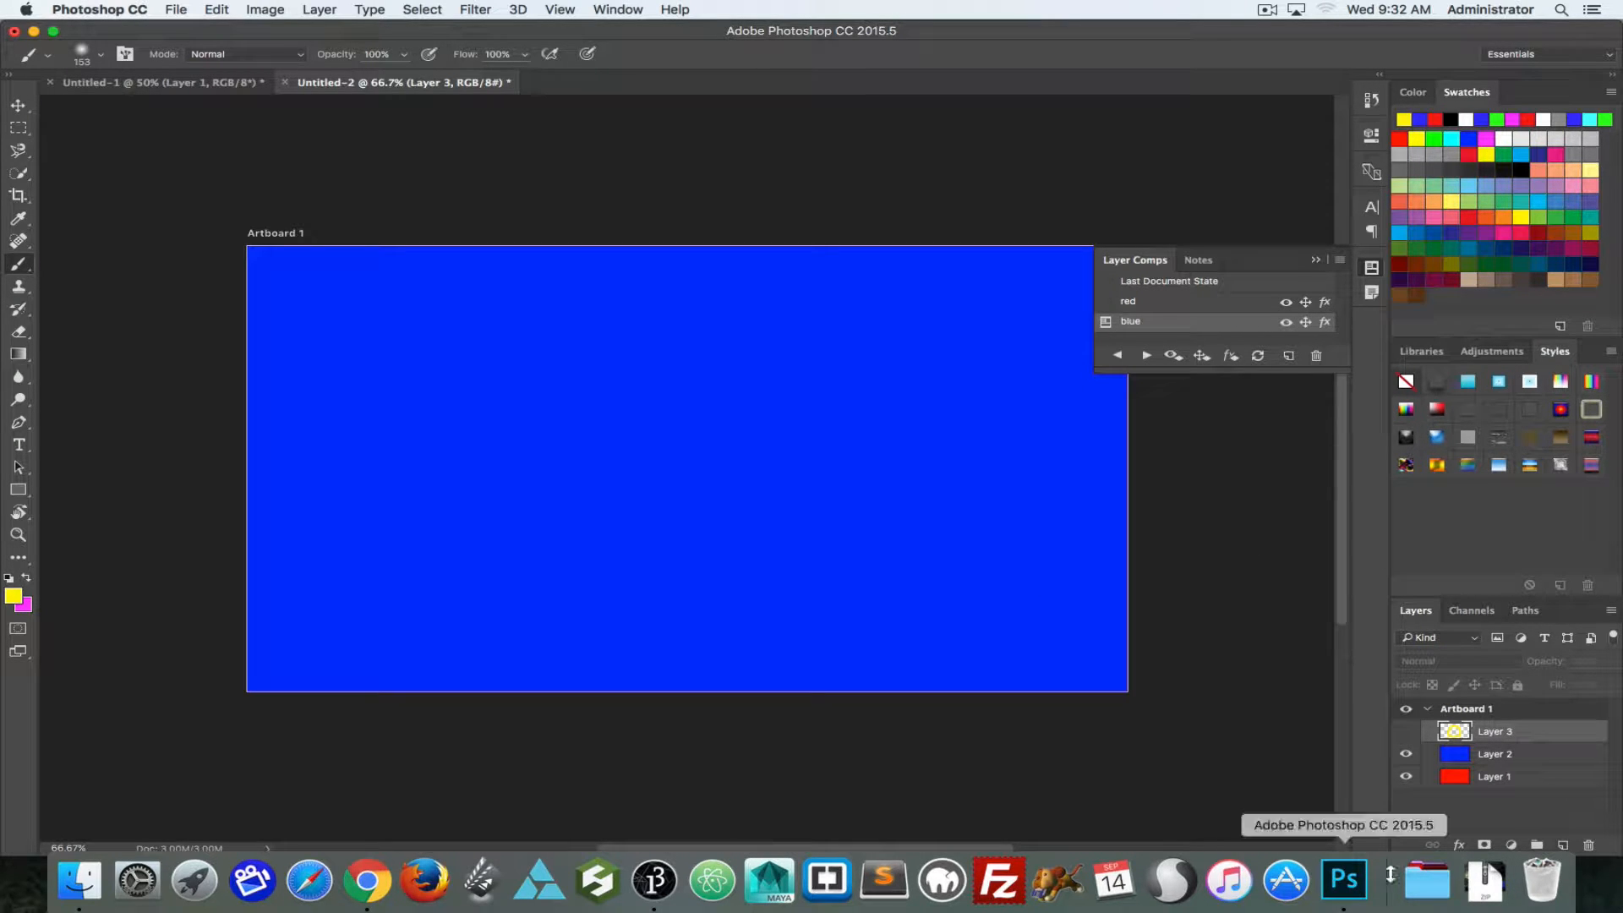
# Step: Show Layer 3 and save that state as a new layer comp named "yellow rinfg"
pyautogui.click(1405, 732)
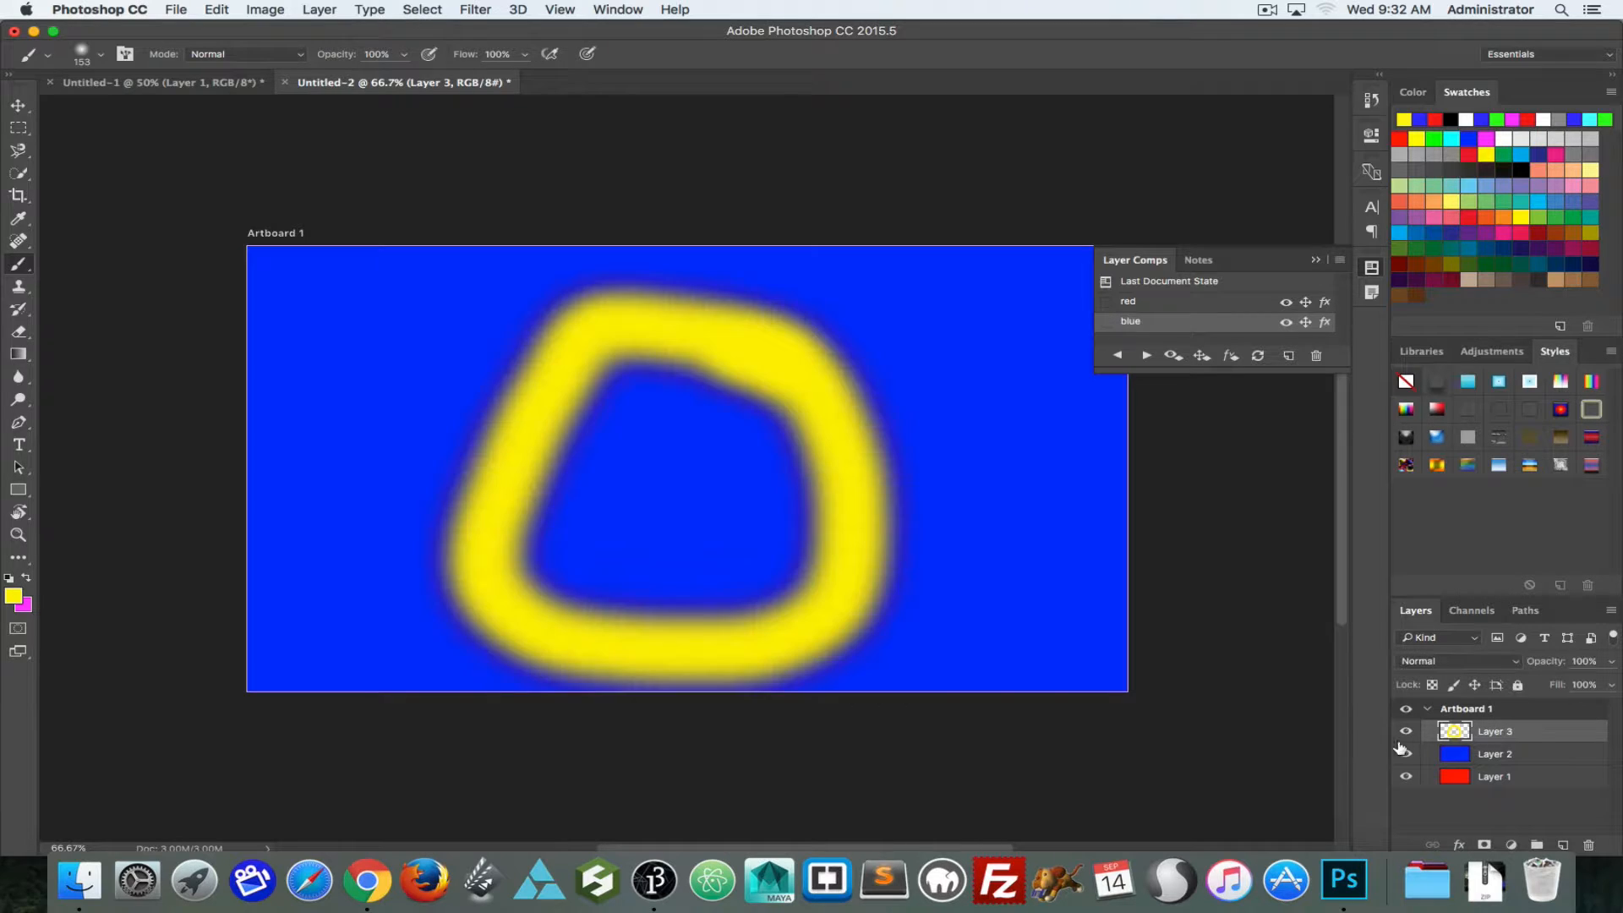
pyautogui.click(1288, 356)
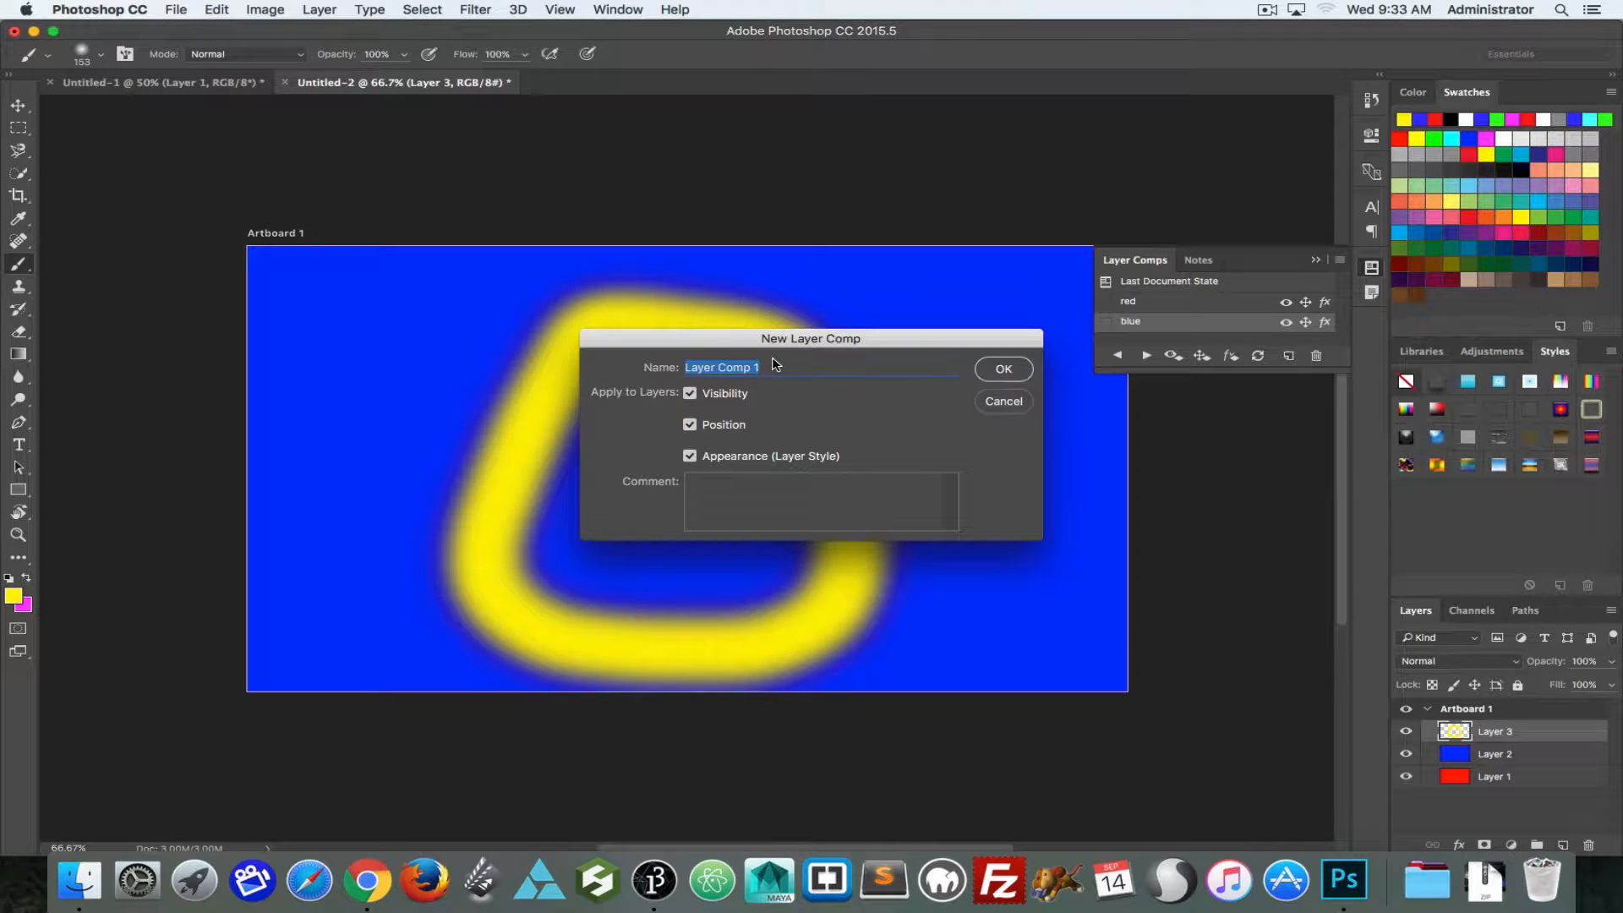
pyautogui.write('yellow rinfg')
pyautogui.click(1004, 369)
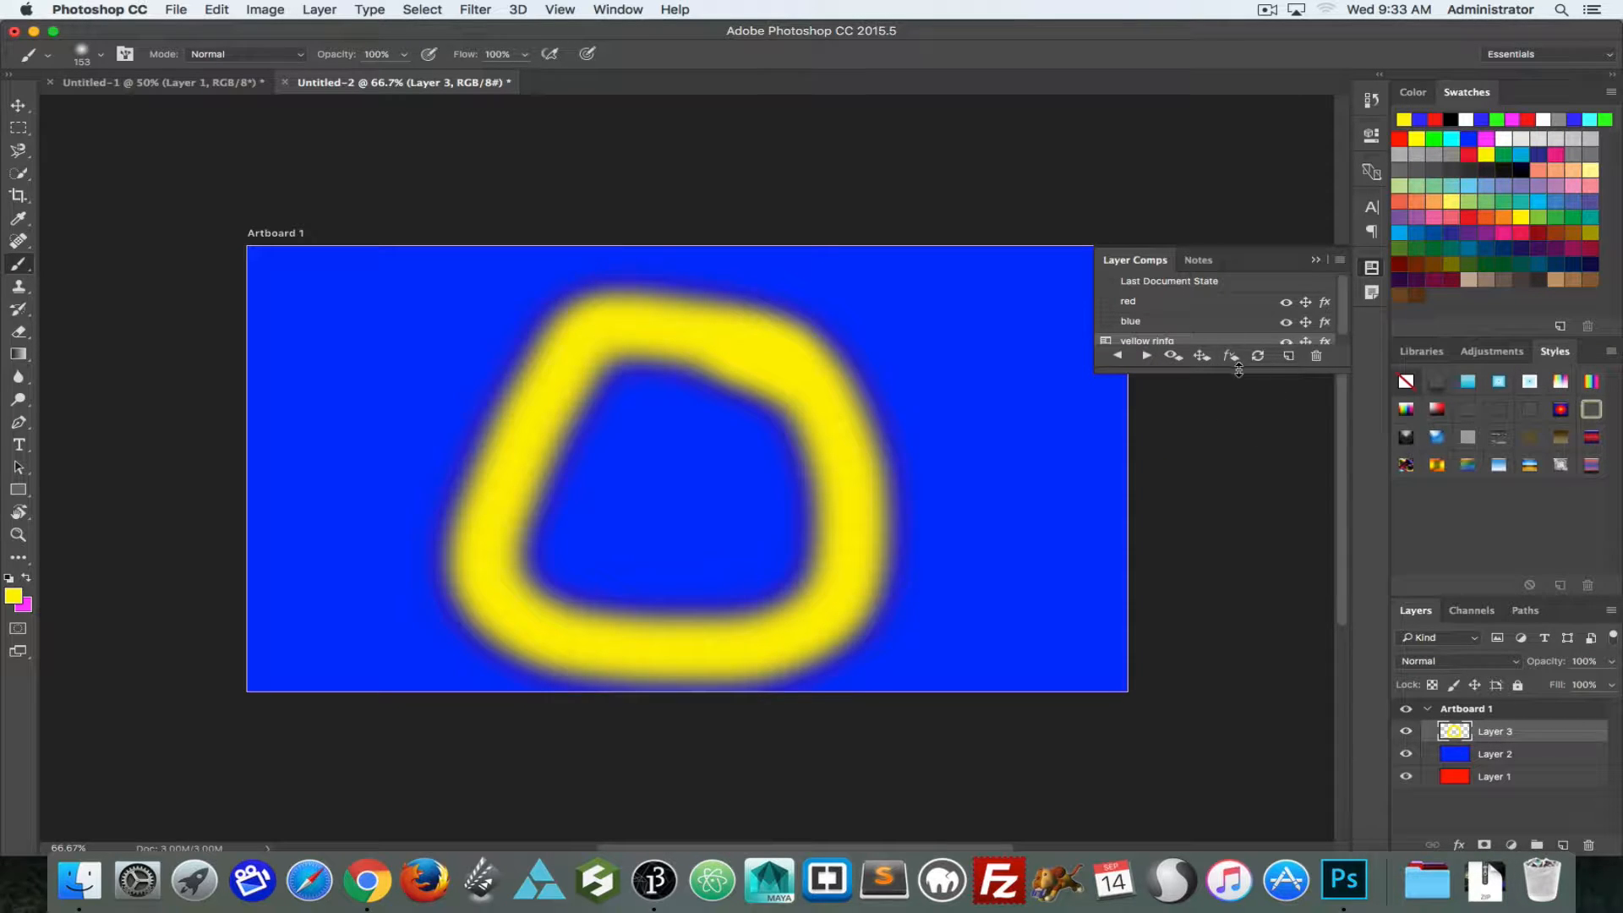
# Step: Enlarge the layer comp list and preview the red, blue and yellow rinfg comps in turn
pyautogui.moveTo(1239, 370); pyautogui.dragTo(1238, 419)
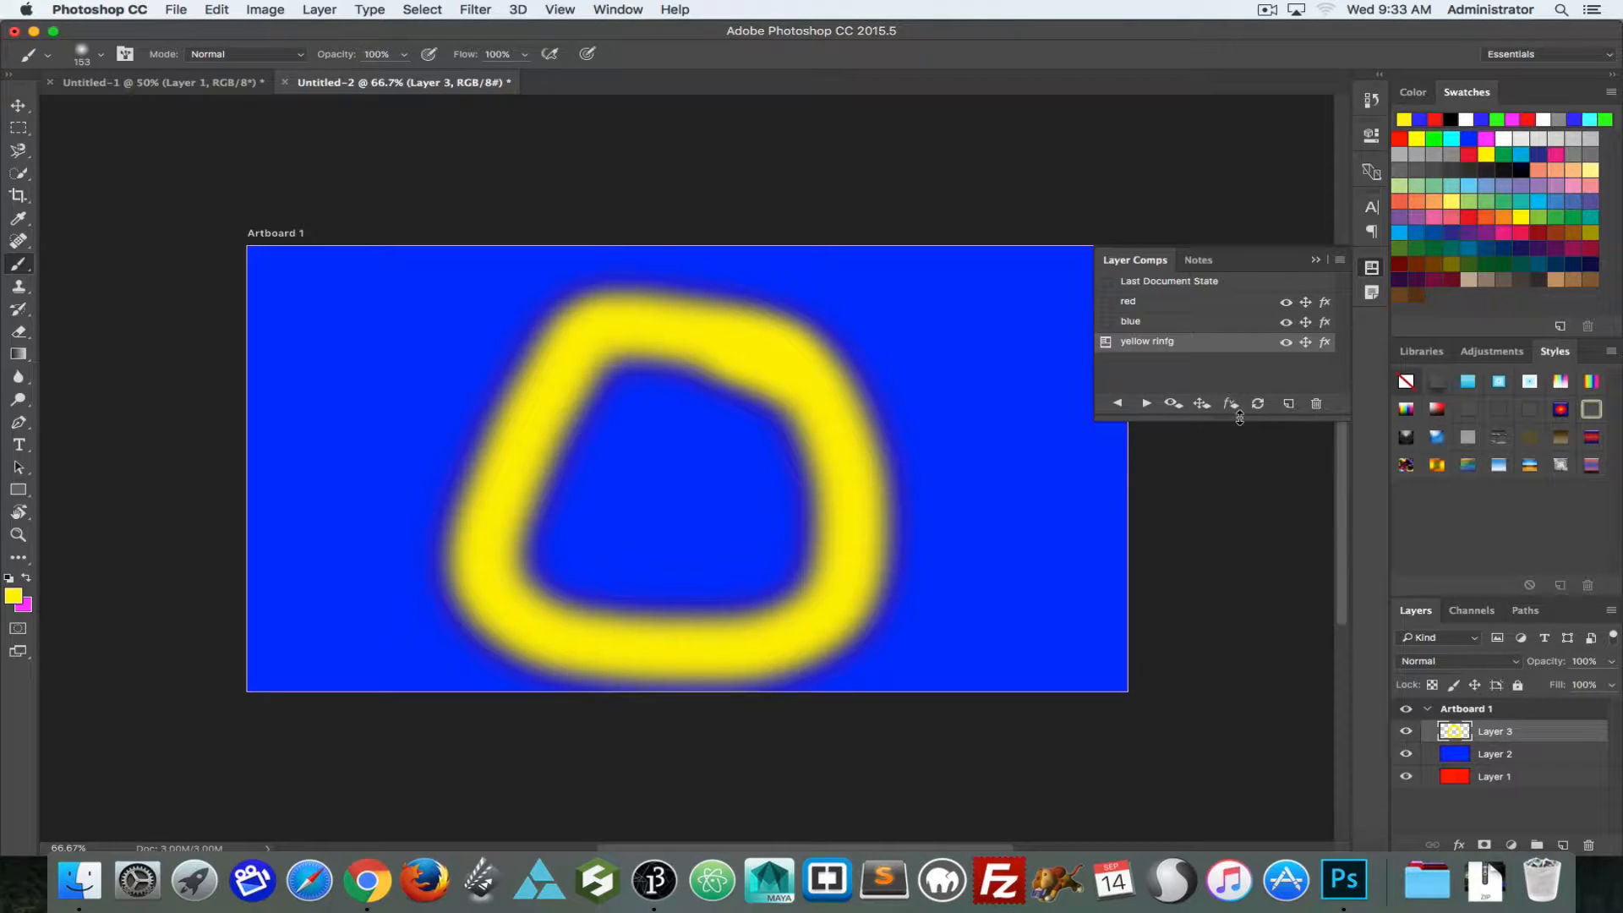
pyautogui.click(1145, 404)
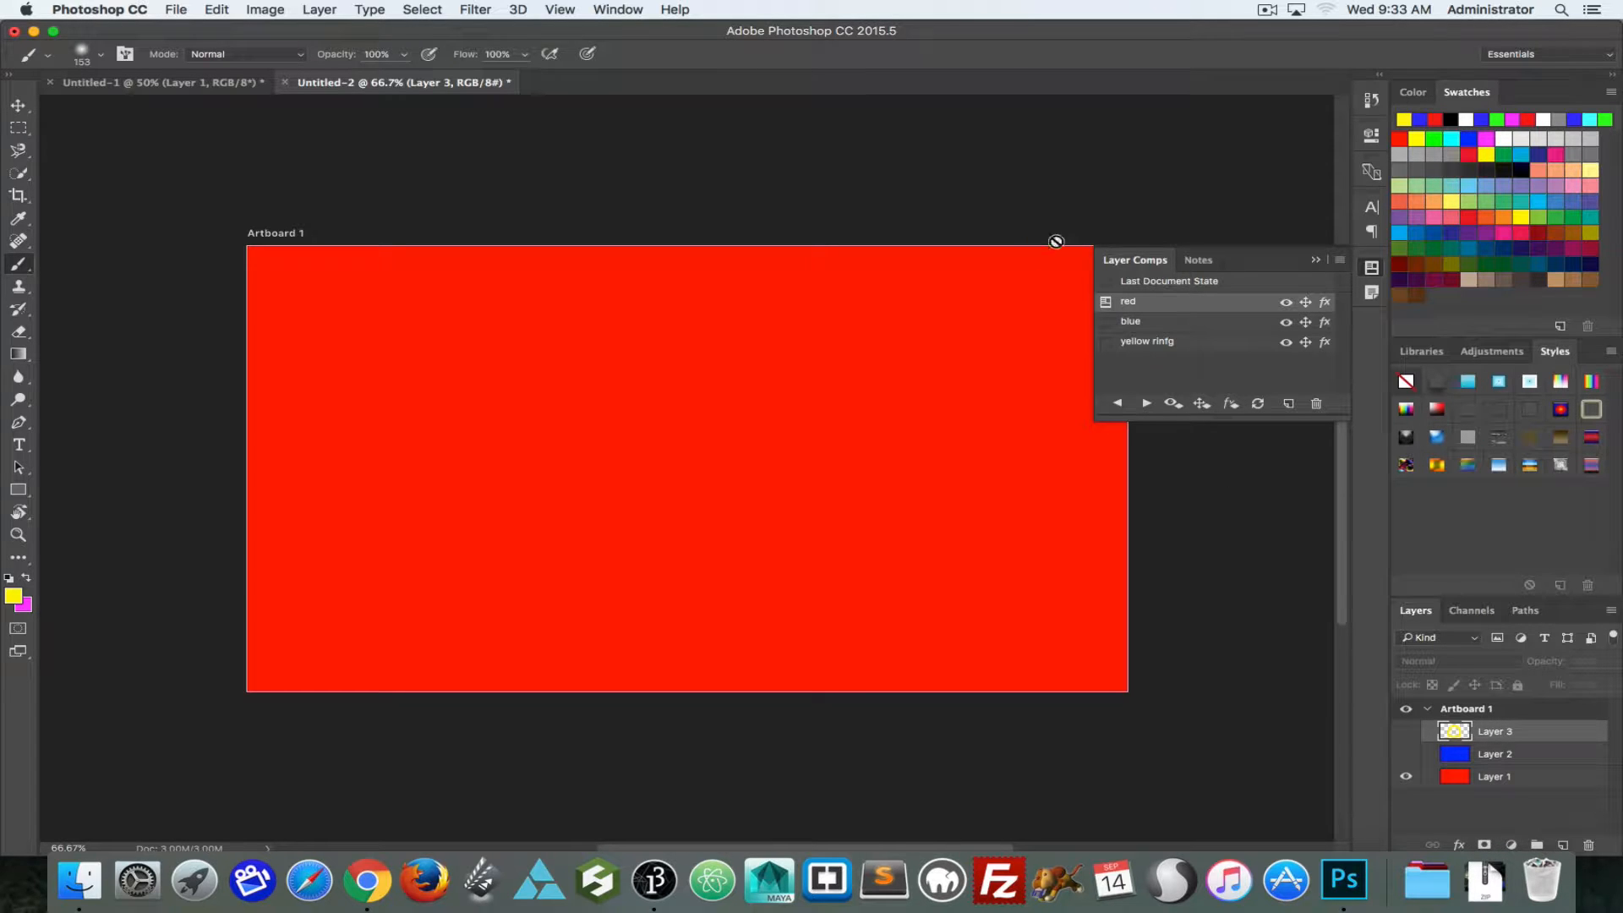
pyautogui.click(1150, 325)
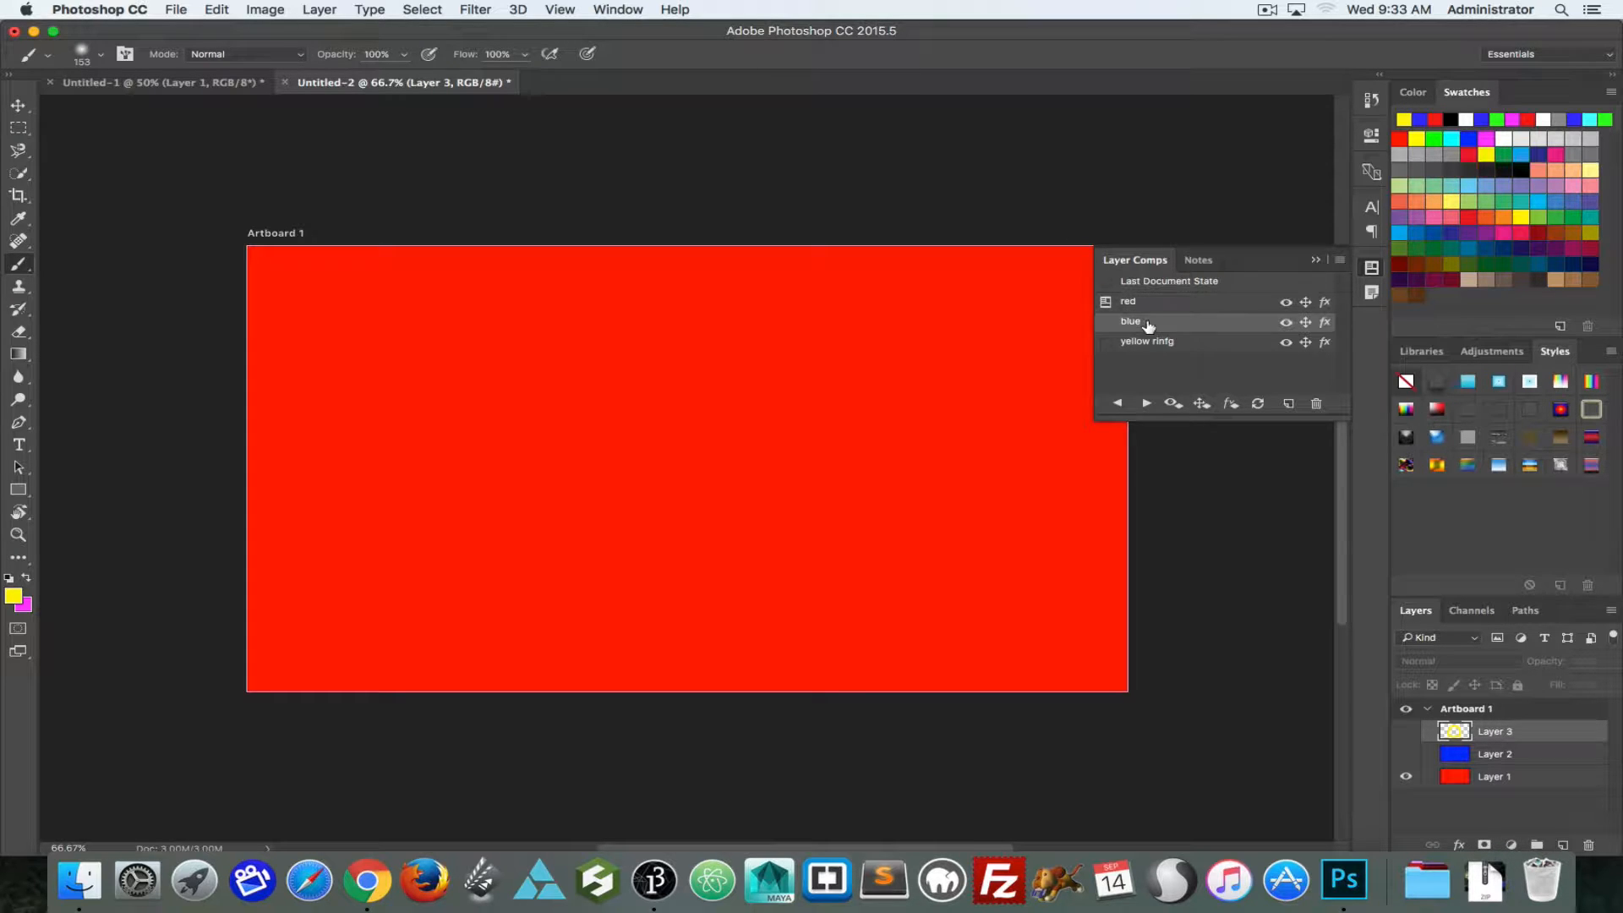
pyautogui.click(1107, 324)
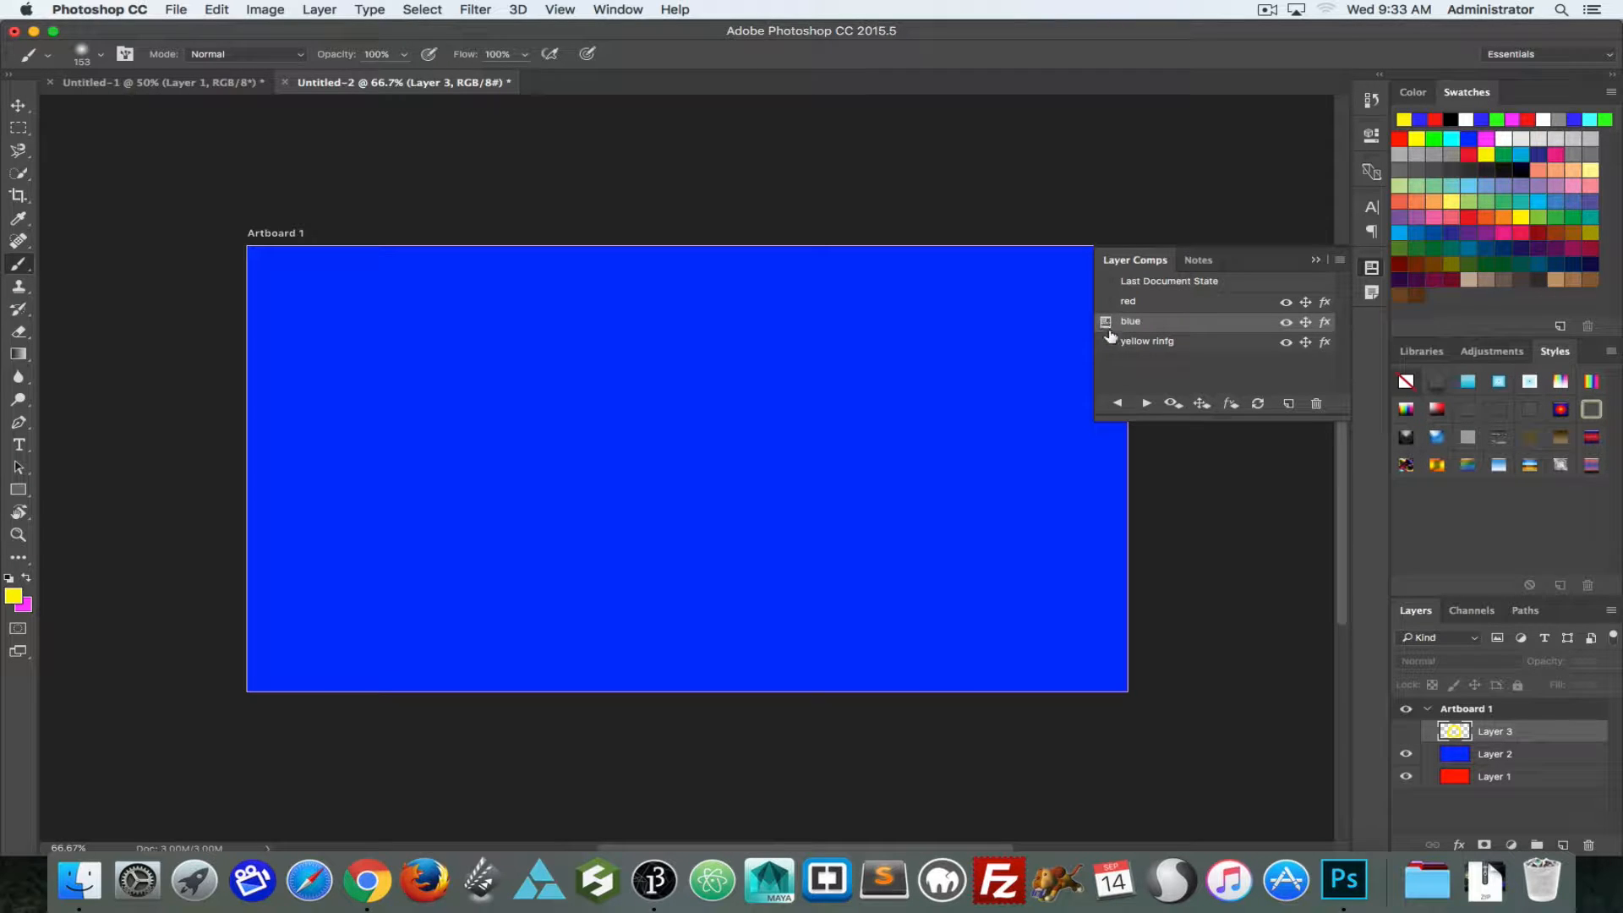
pyautogui.click(1106, 342)
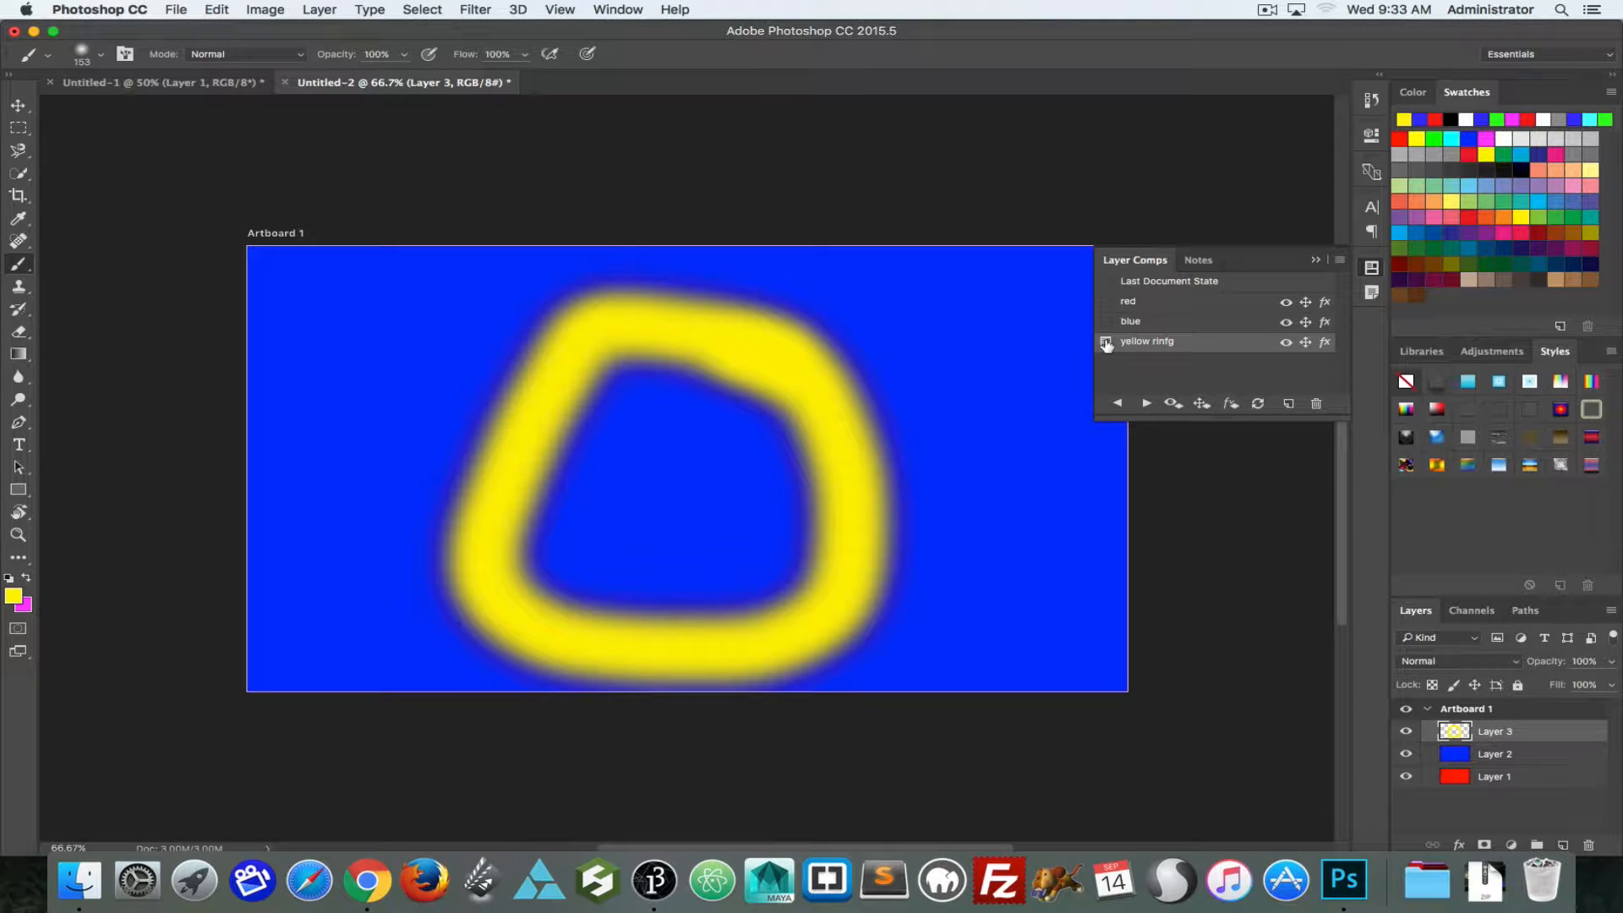
# Step: Correct the third layer comp's name to "yellow ring"
pyautogui.doubleClick(1158, 340)
pyautogui.click(1168, 341)
pyautogui.press('BackSpace')
pyautogui.press('Return')
# Step: Try style presets on Layer 3, apply the glossy light-blue bevelled one, and update the yellow ring comp with it
pyautogui.click(1439, 465)
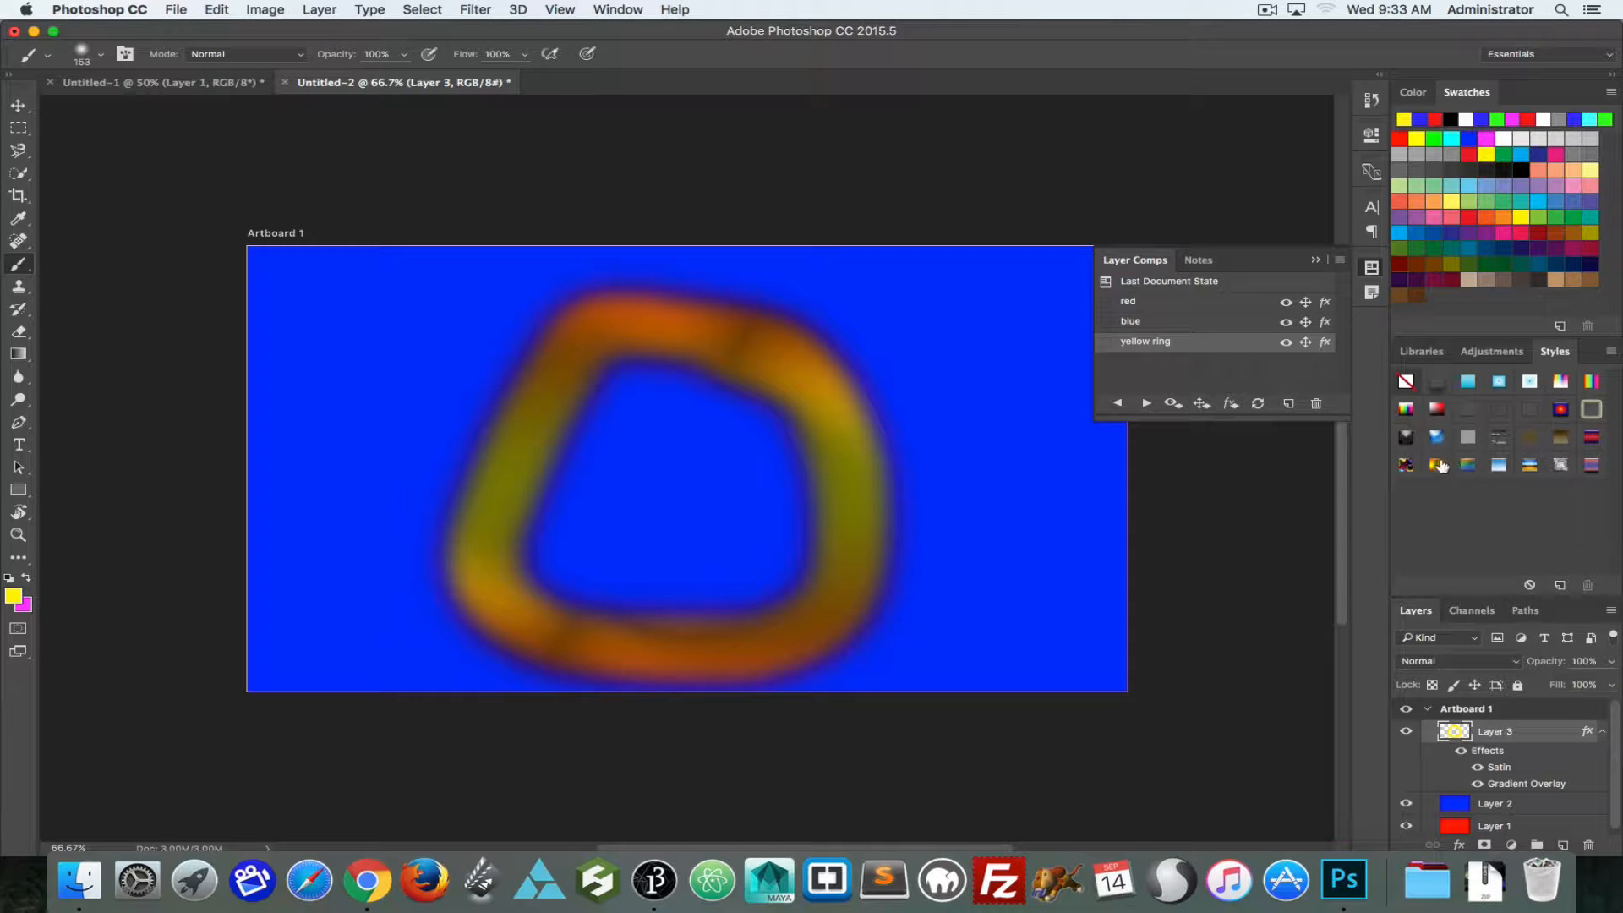
pyautogui.click(1438, 436)
pyautogui.click(1530, 466)
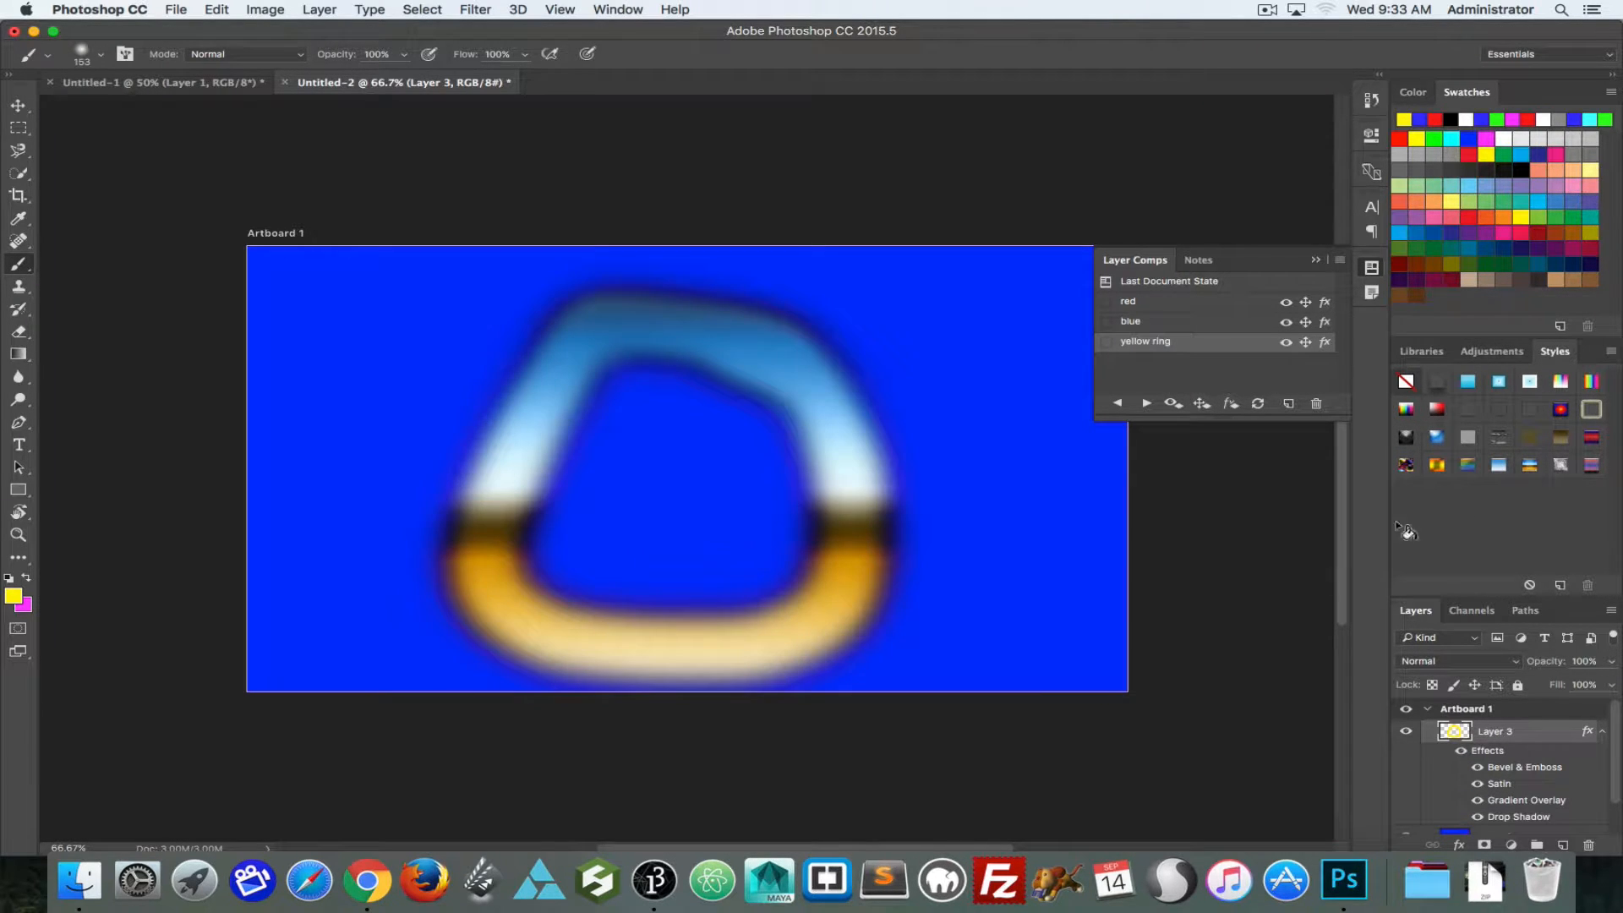
pyautogui.click(1437, 438)
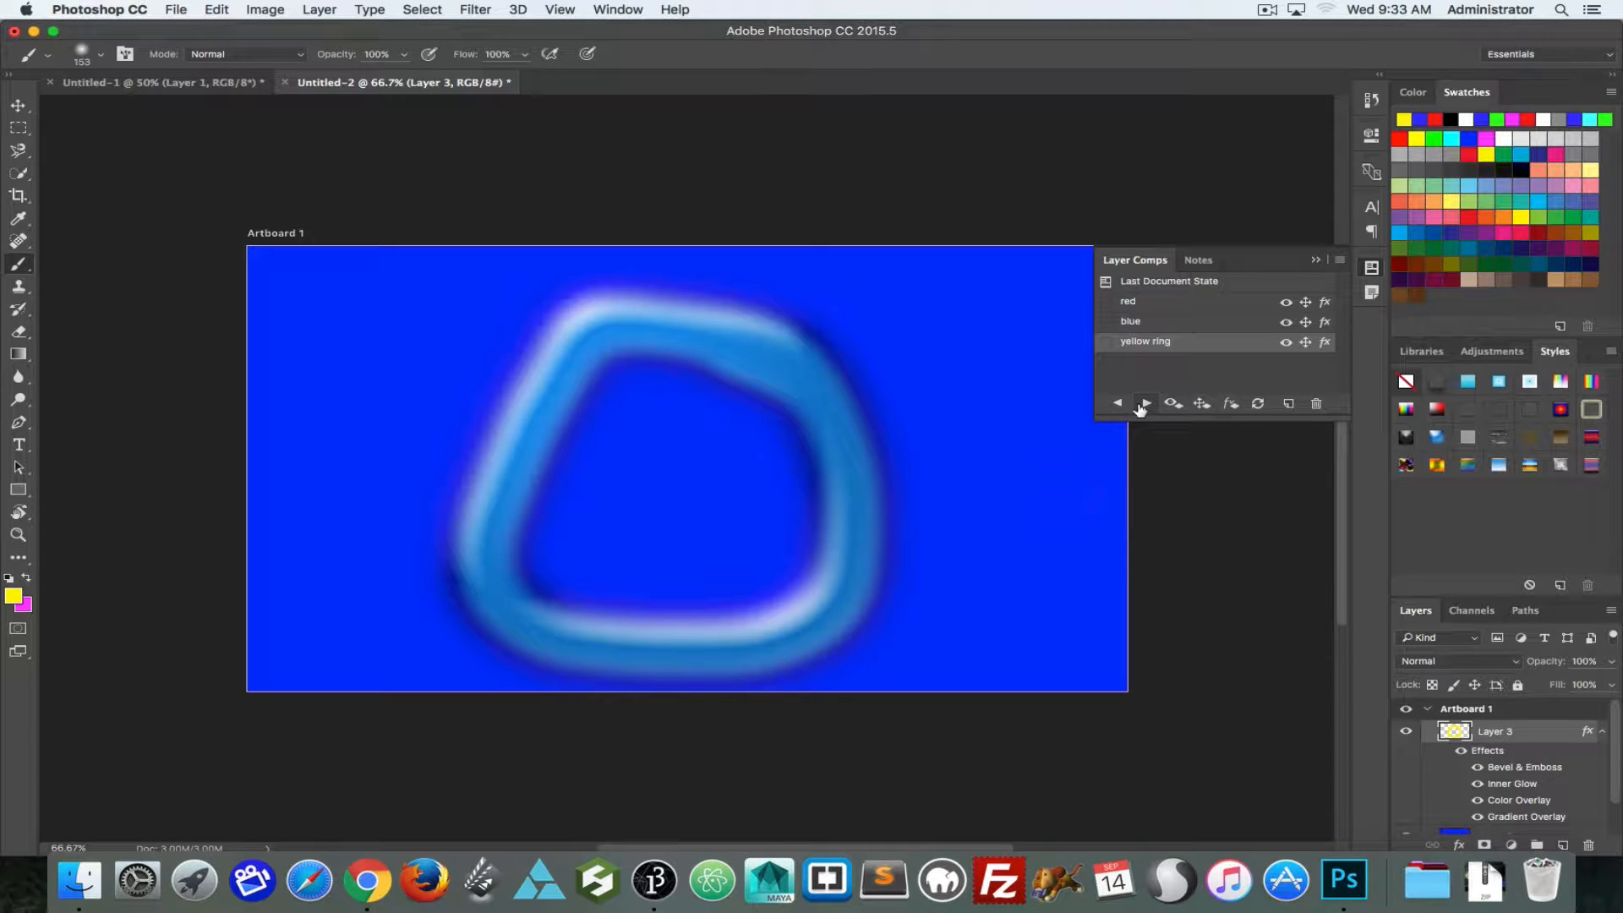
pyautogui.click(1258, 404)
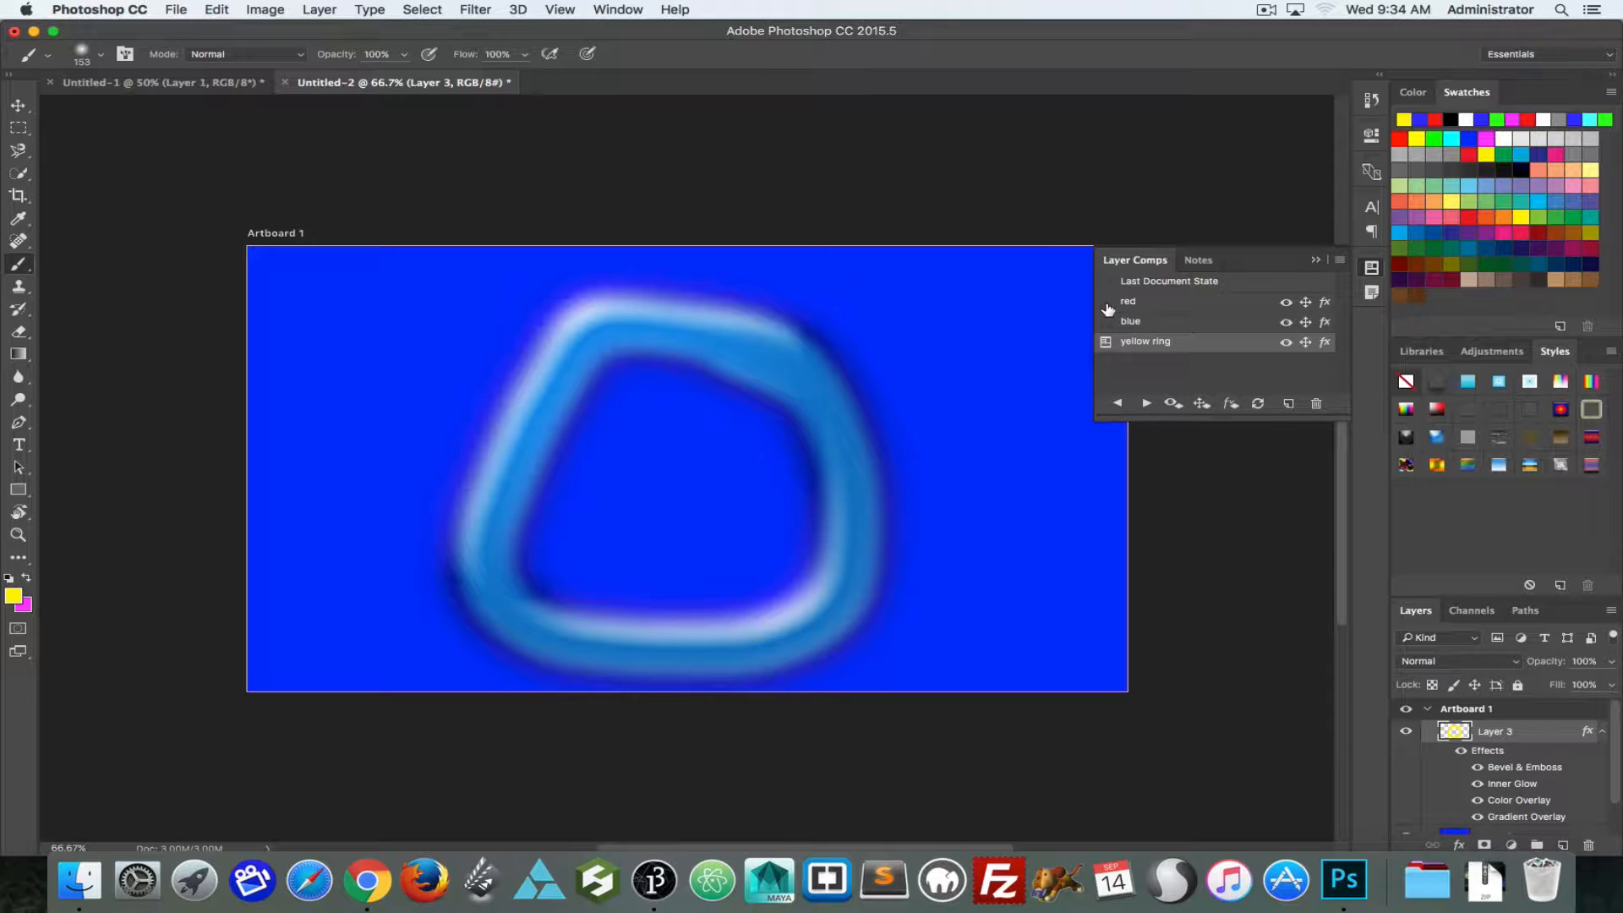
# Step: In the blue comp, move Layer 2 down and right to expose the red layer, and update the comp
pyautogui.click(1147, 405)
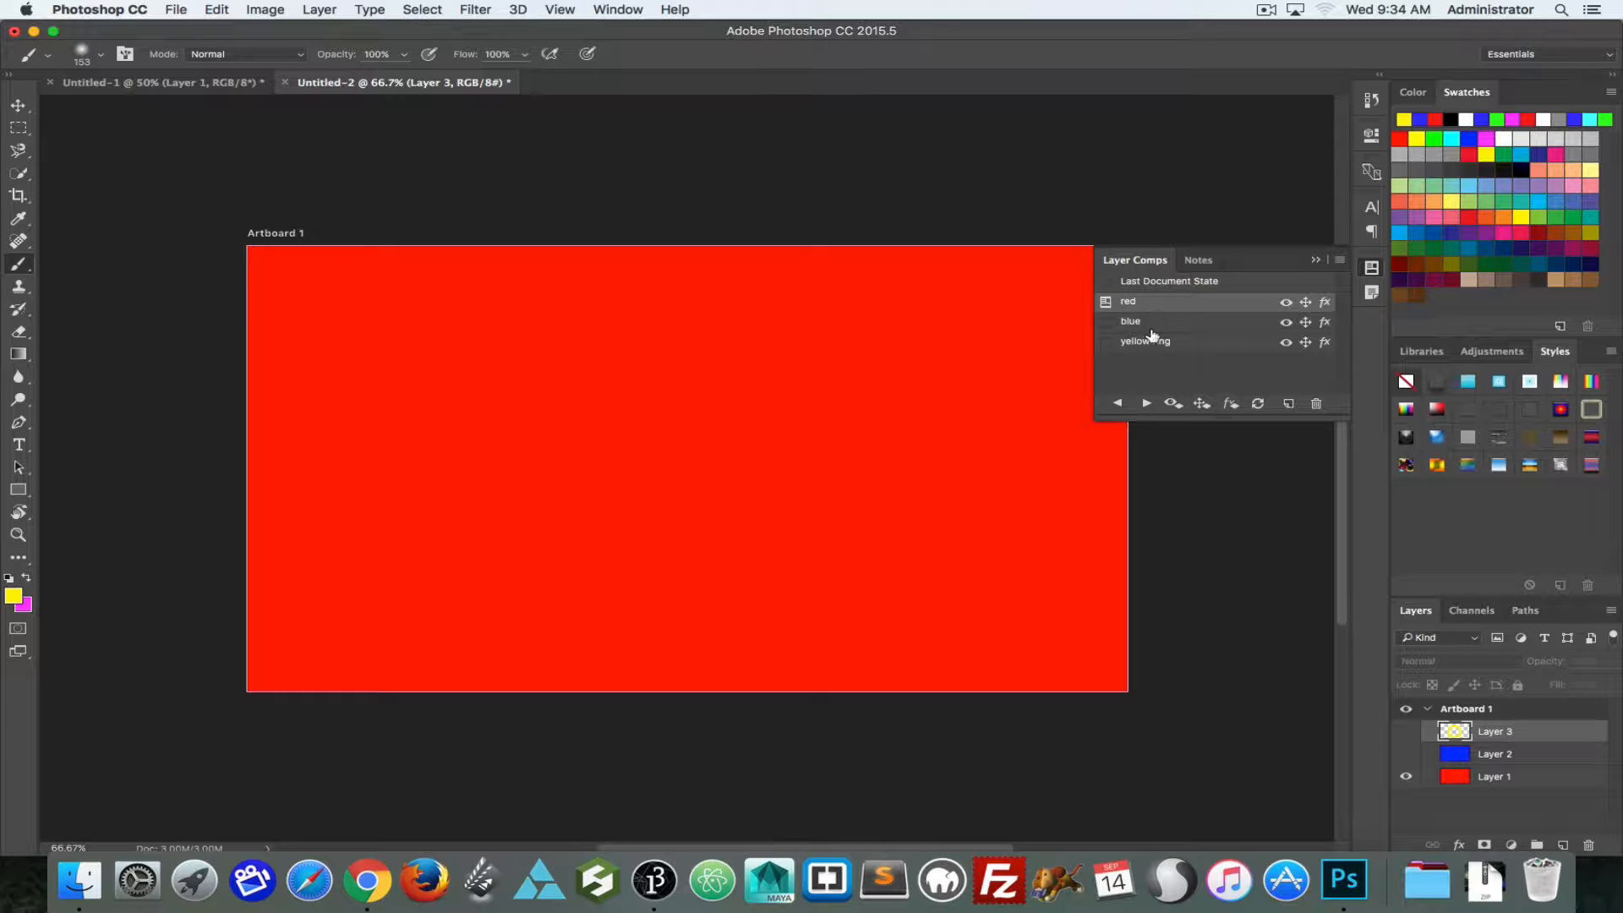
pyautogui.click(1105, 321)
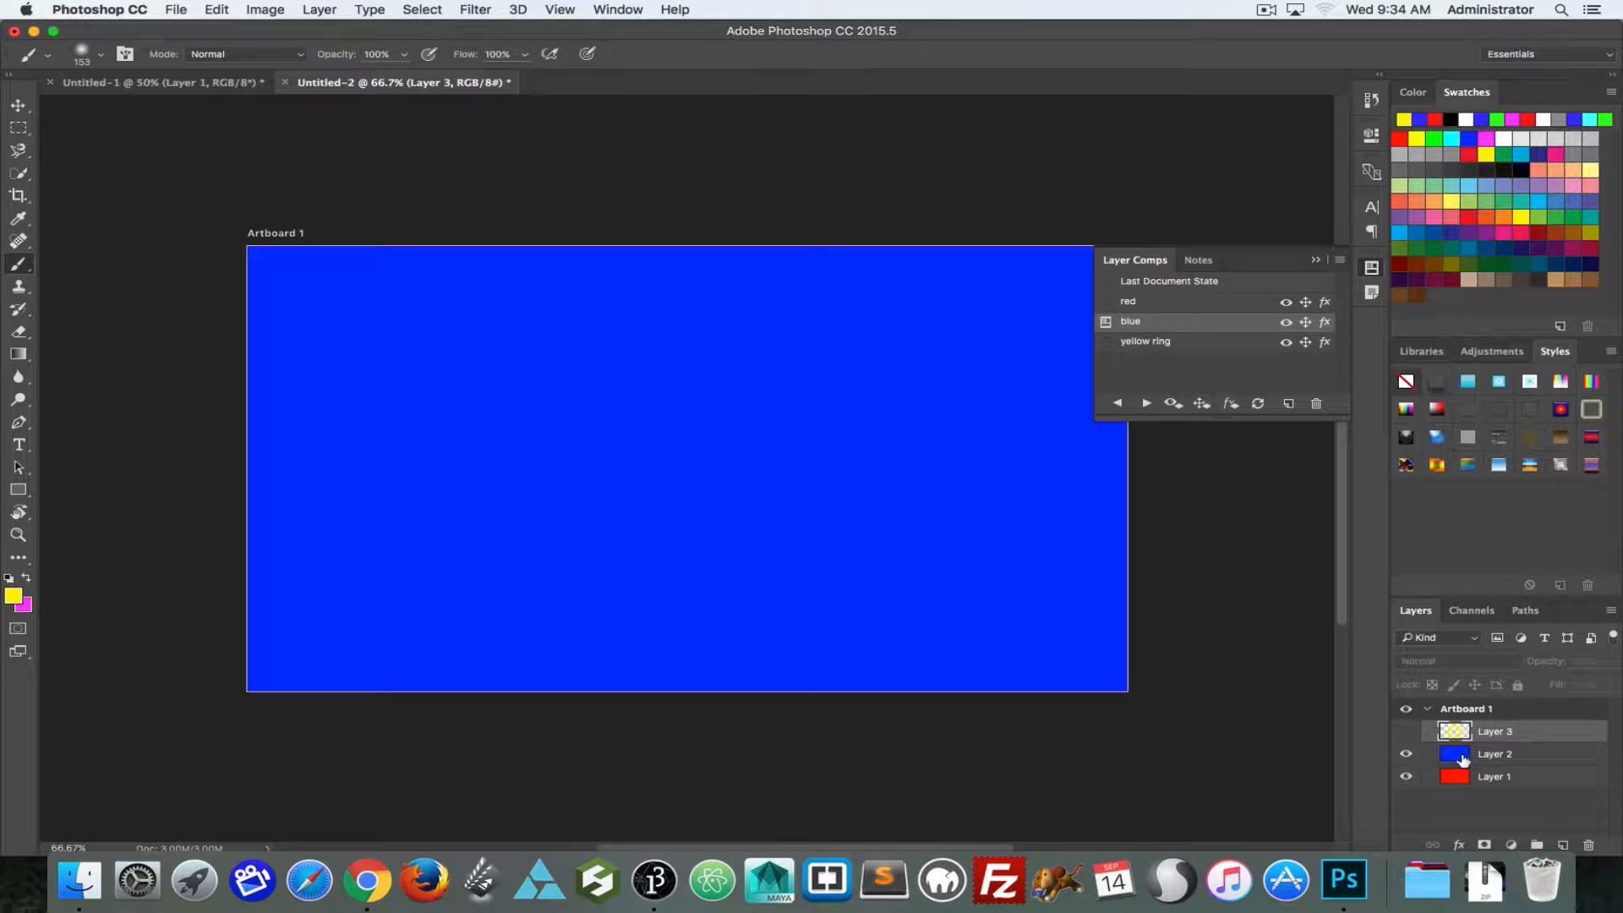
pyautogui.press('v')
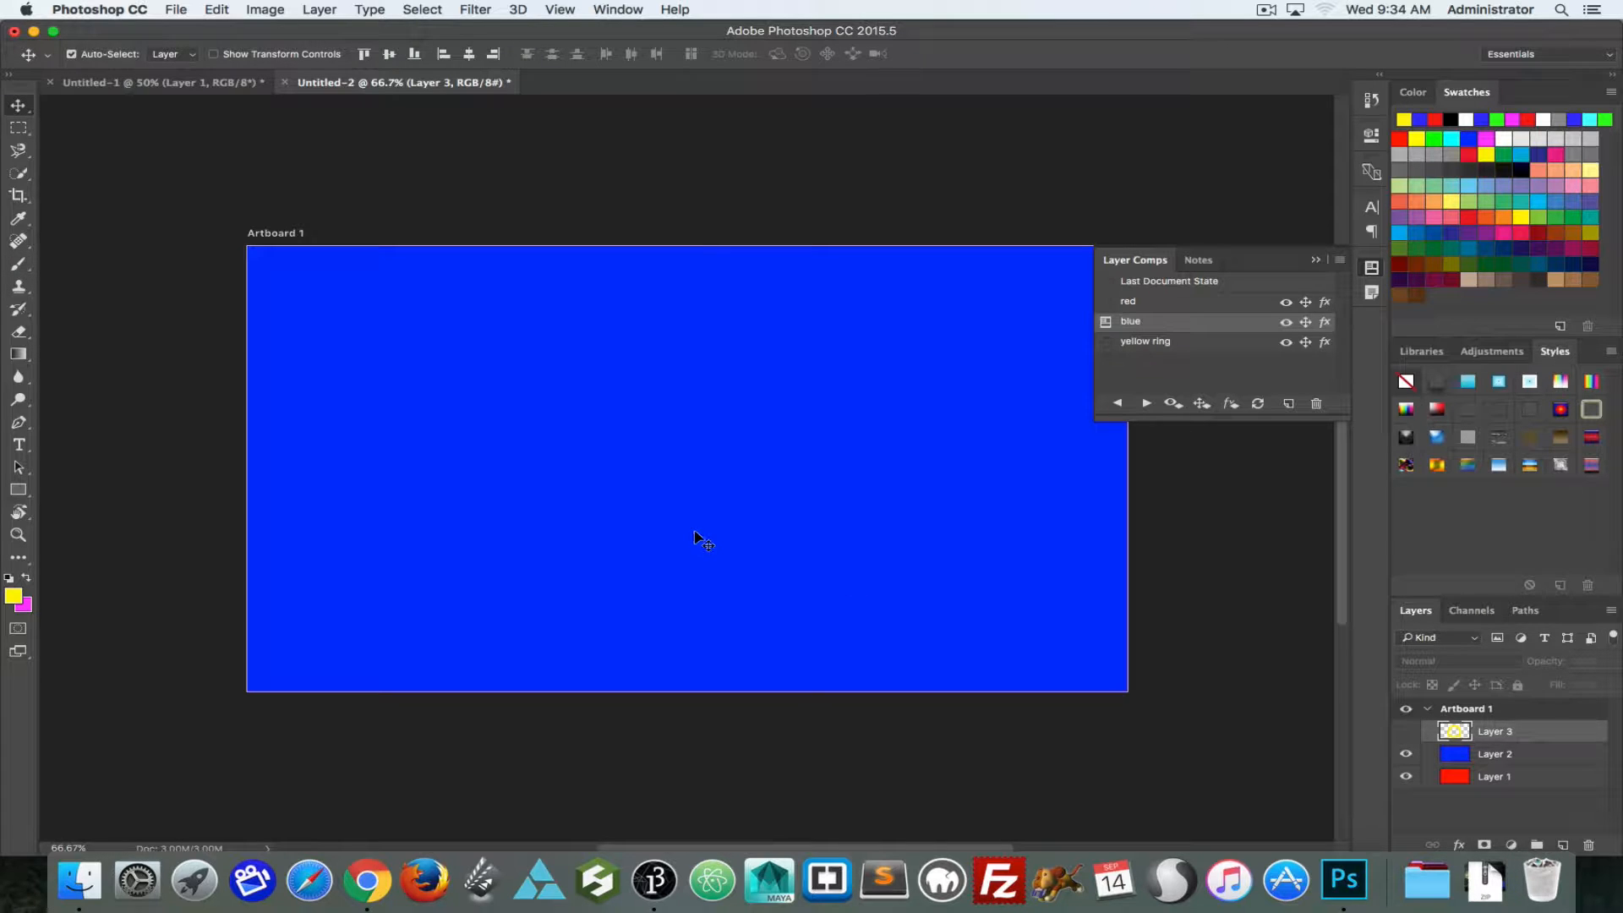
pyautogui.moveTo(434, 388); pyautogui.dragTo(591, 480)
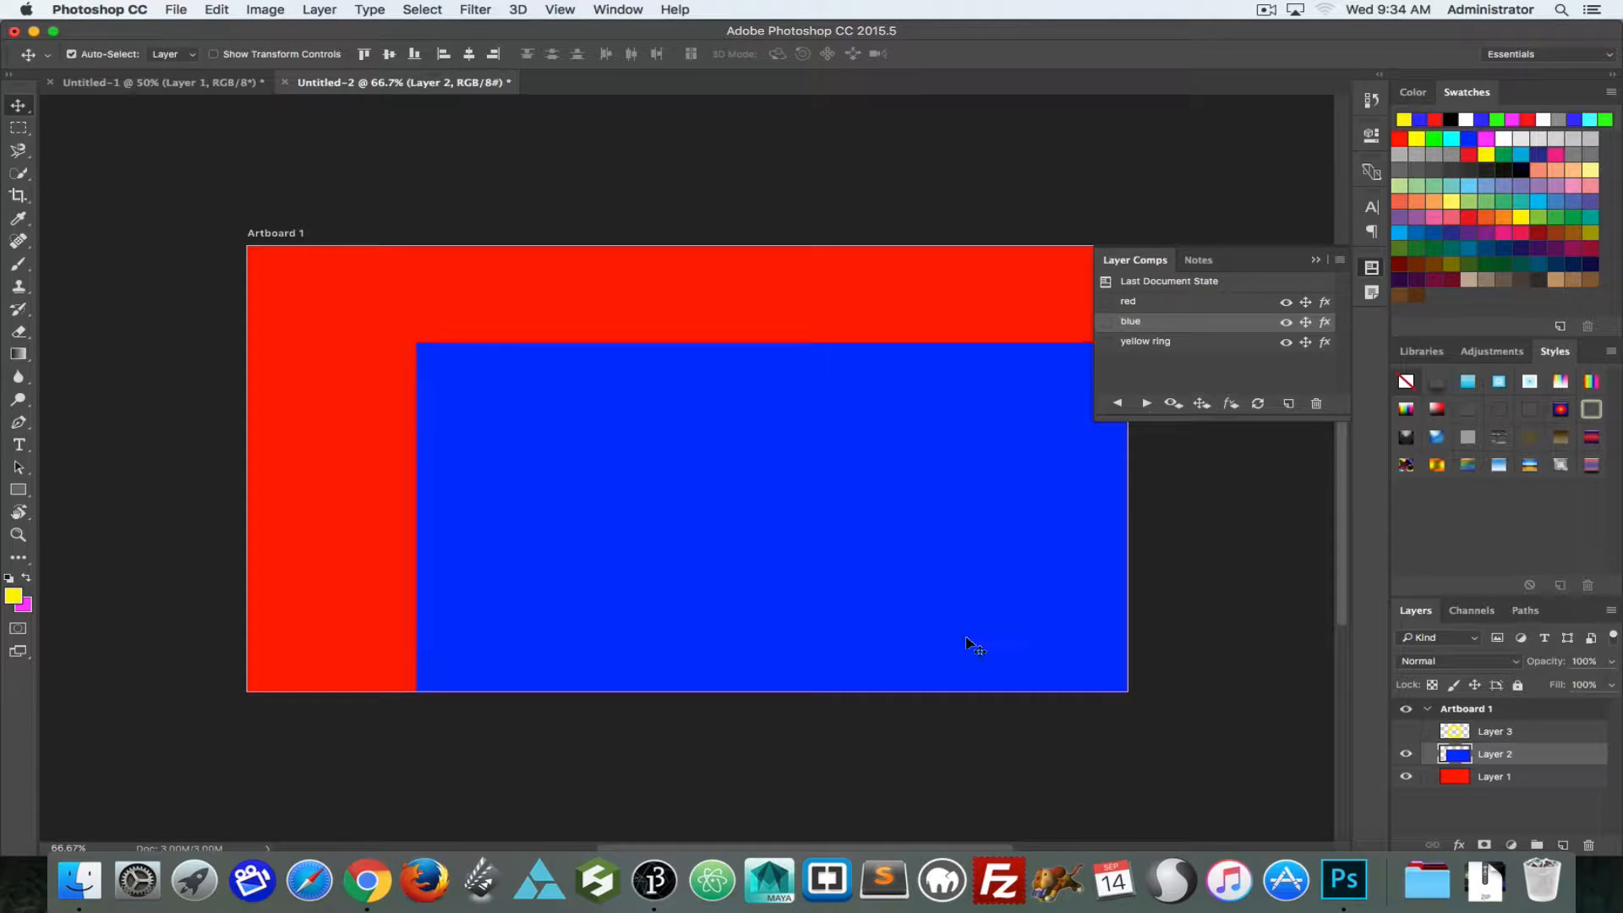
pyautogui.click(1258, 404)
# Step: Switch through the red, blue and yellow ring comps to compare their stored layer states
pyautogui.click(1106, 303)
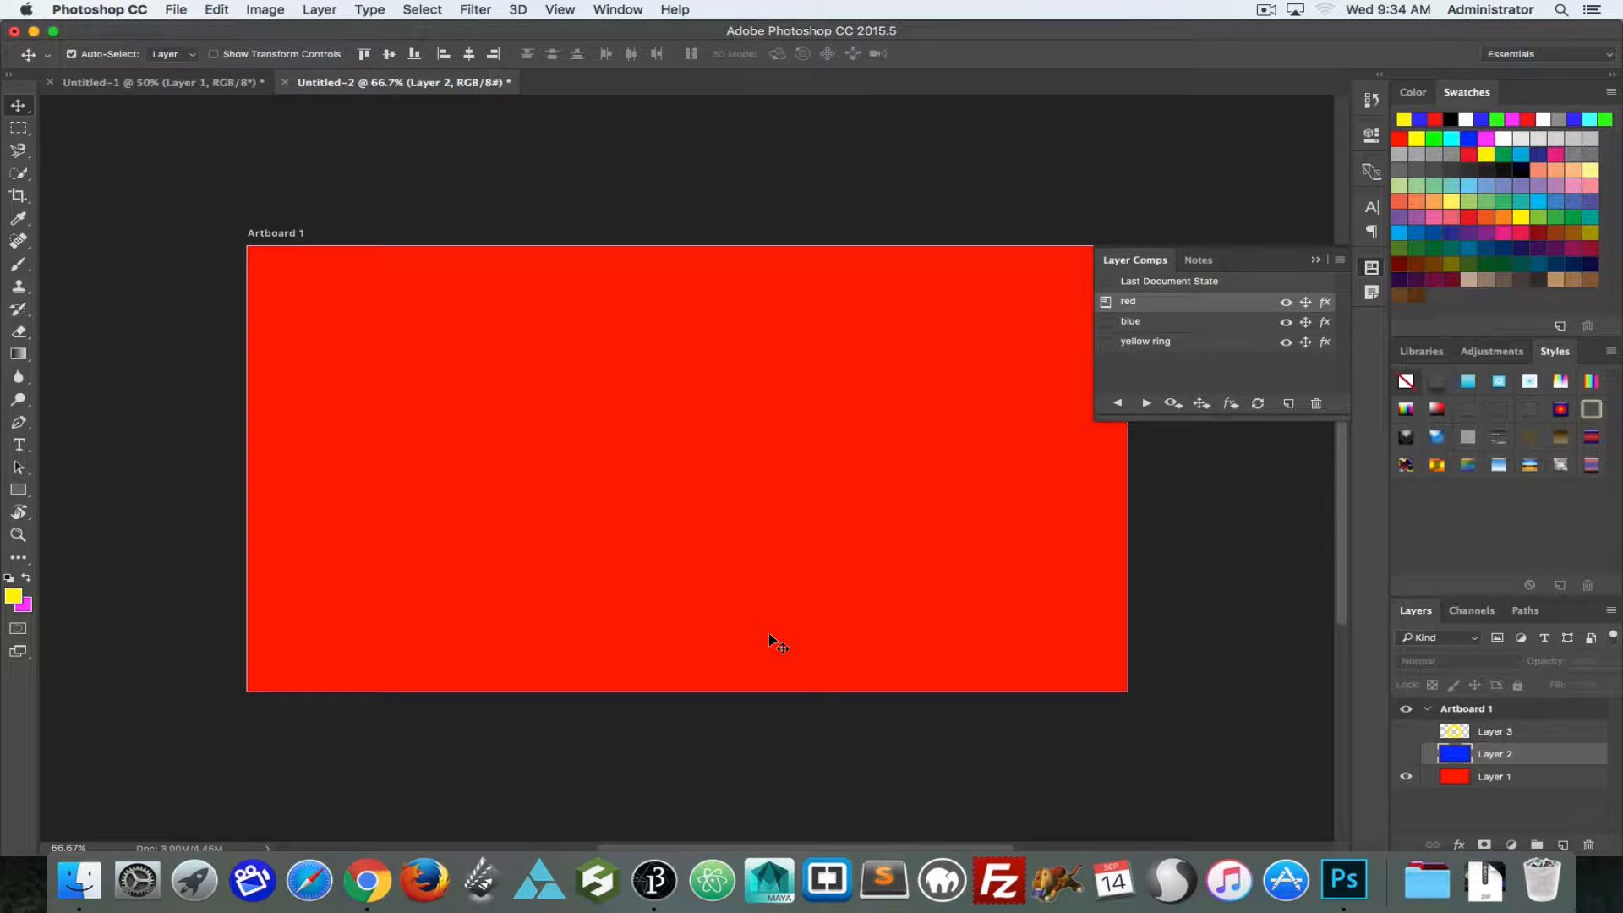
pyautogui.click(1105, 322)
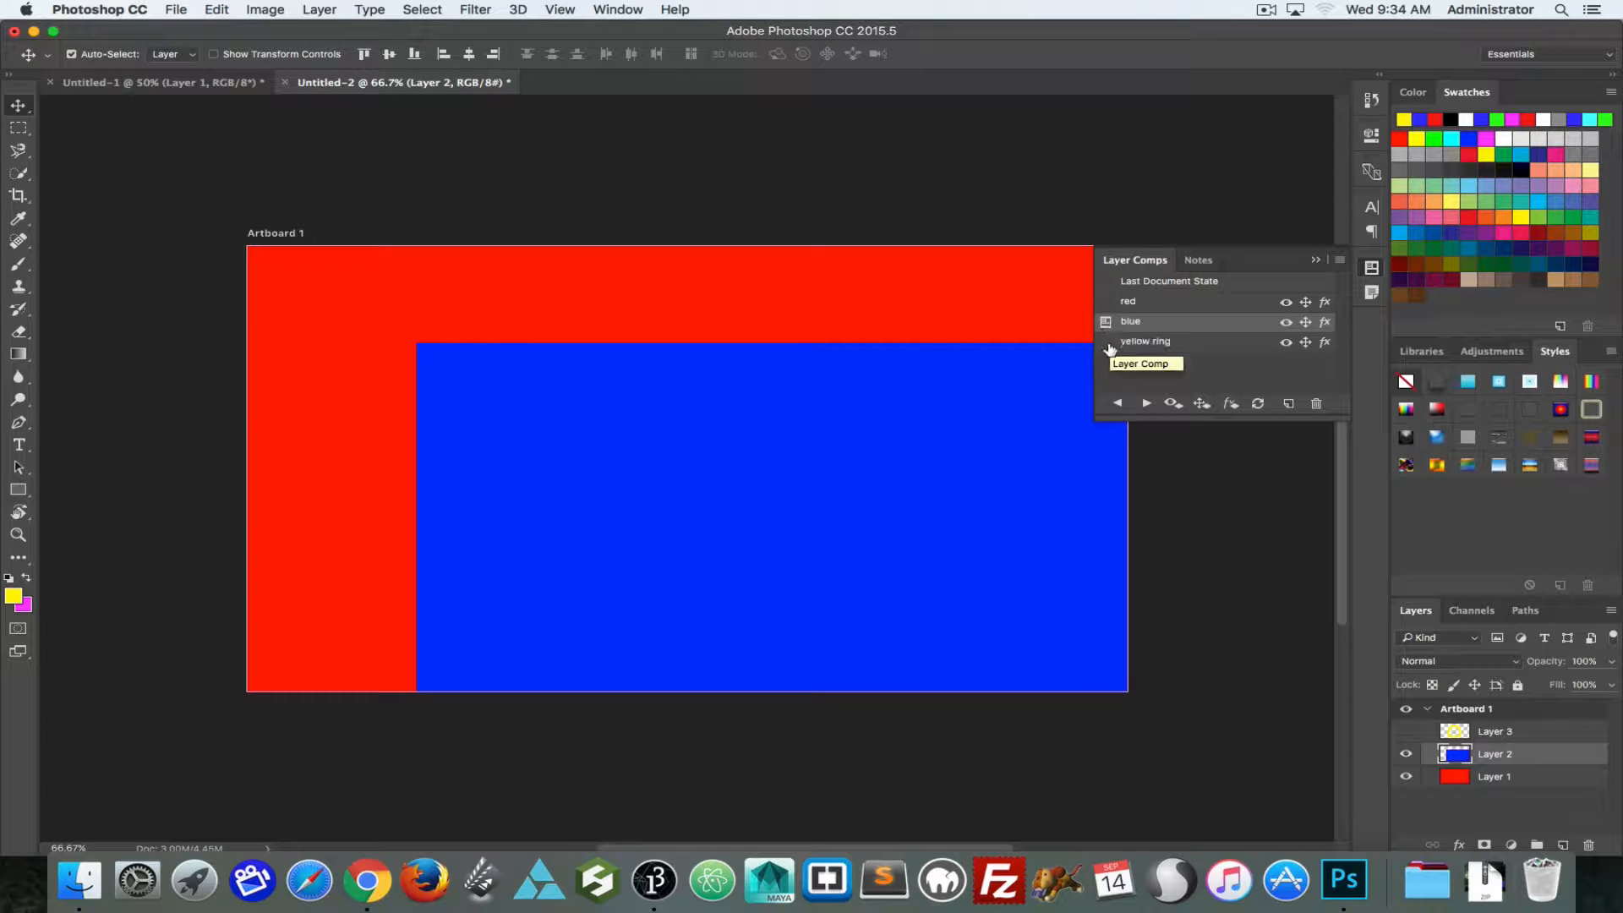
pyautogui.click(1105, 341)
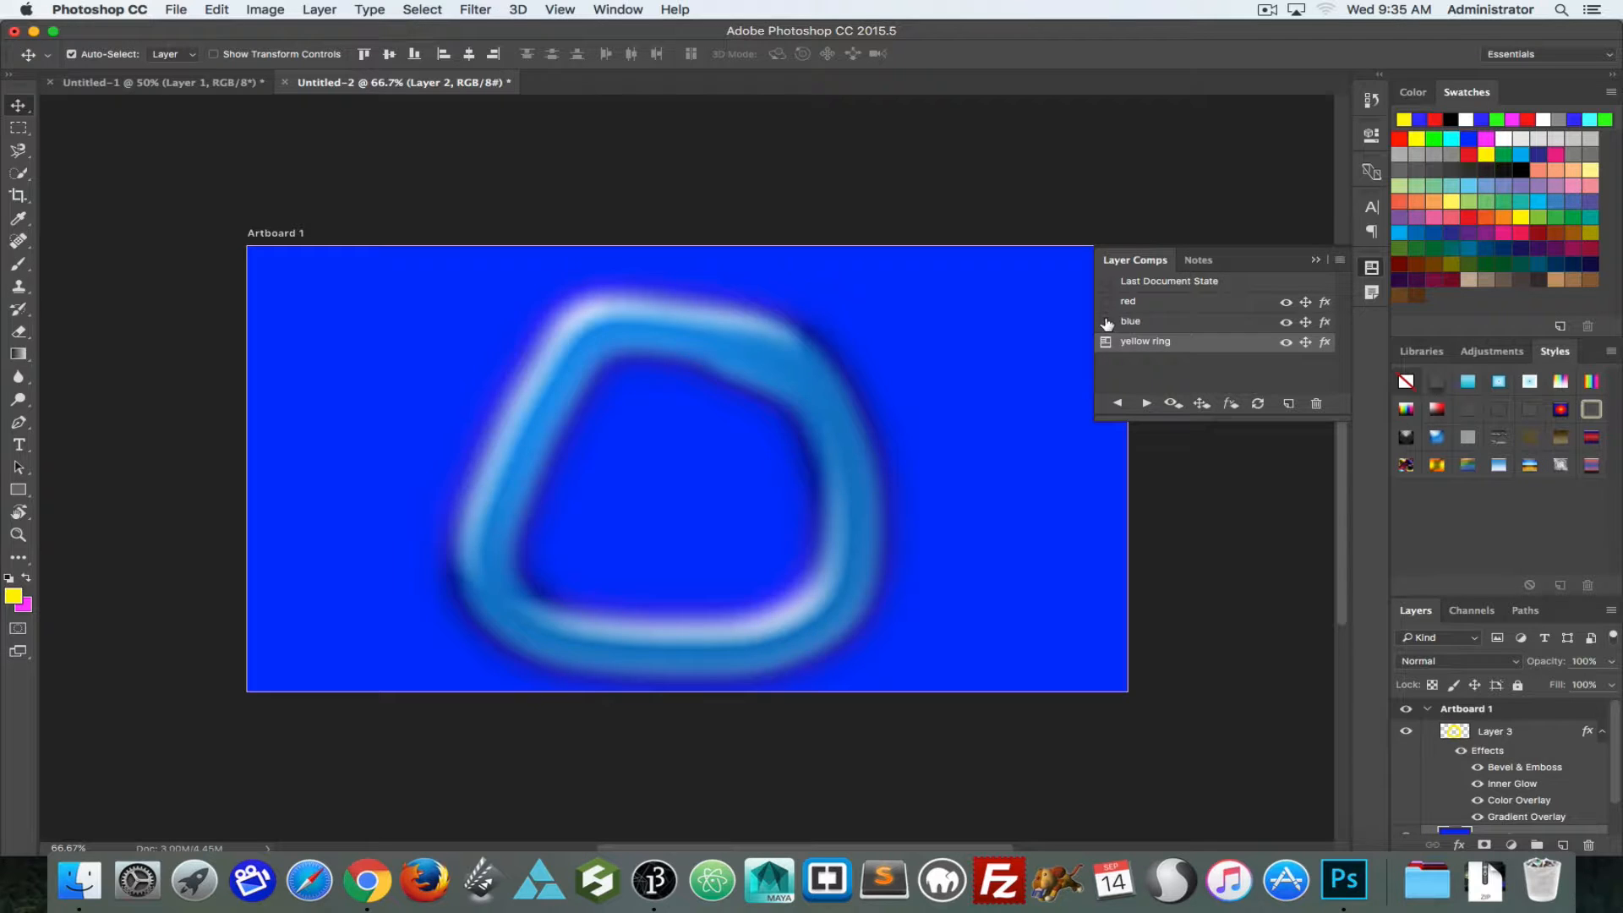
# Step: In the blue comp, erase the letters "NO" out of Layer 2, and switch to the yellow ring comp to compare
pyautogui.click(1105, 322)
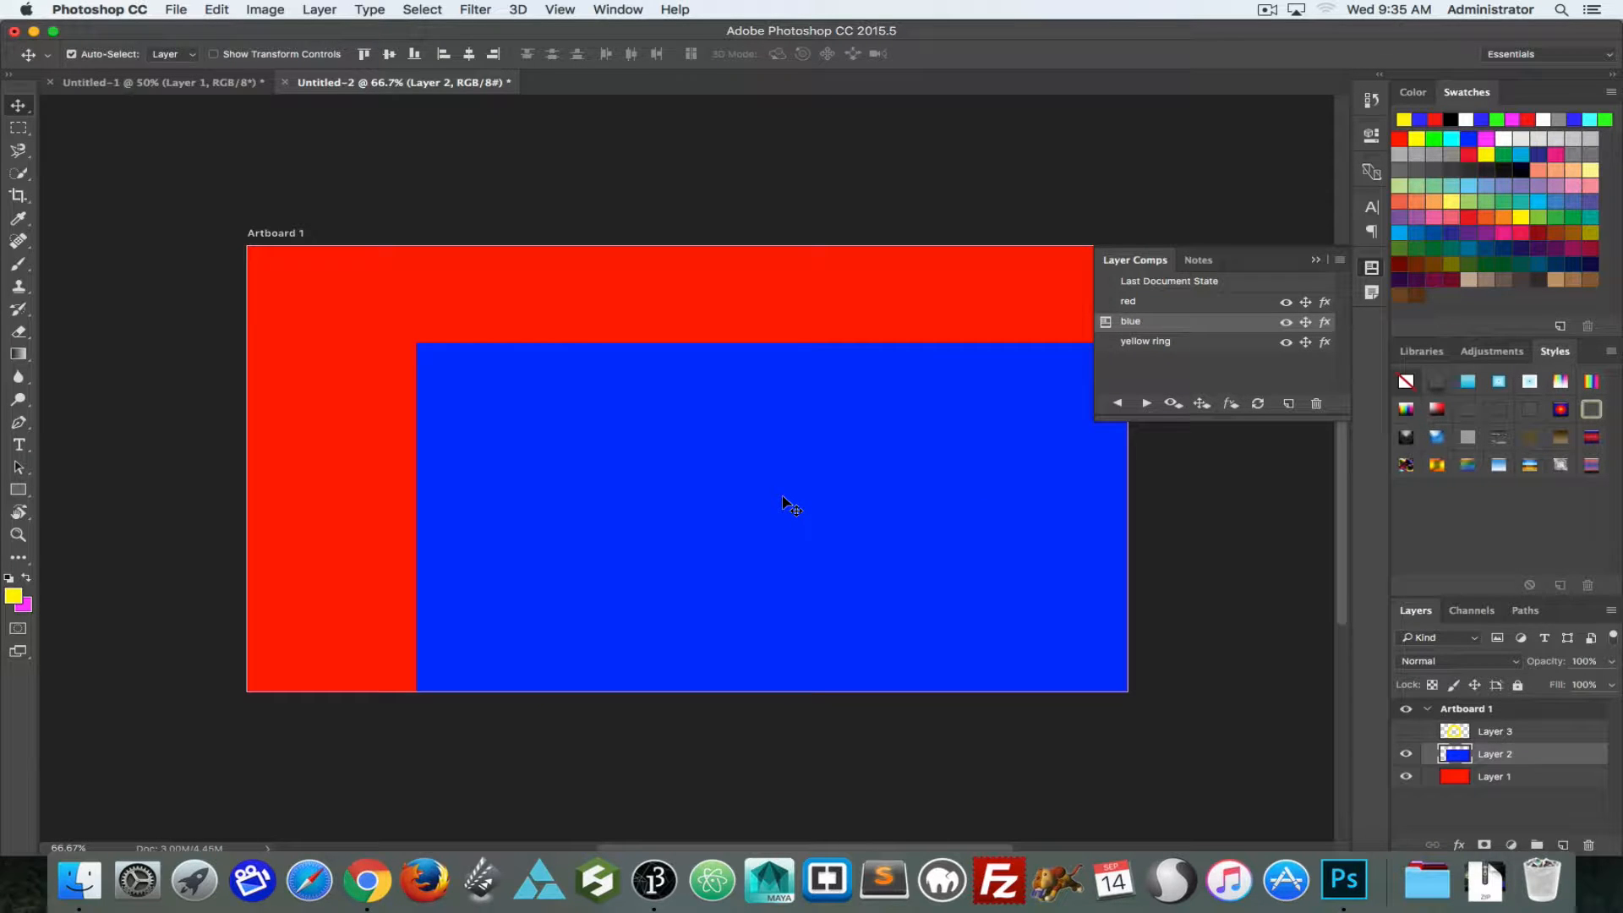
pyautogui.press('e')
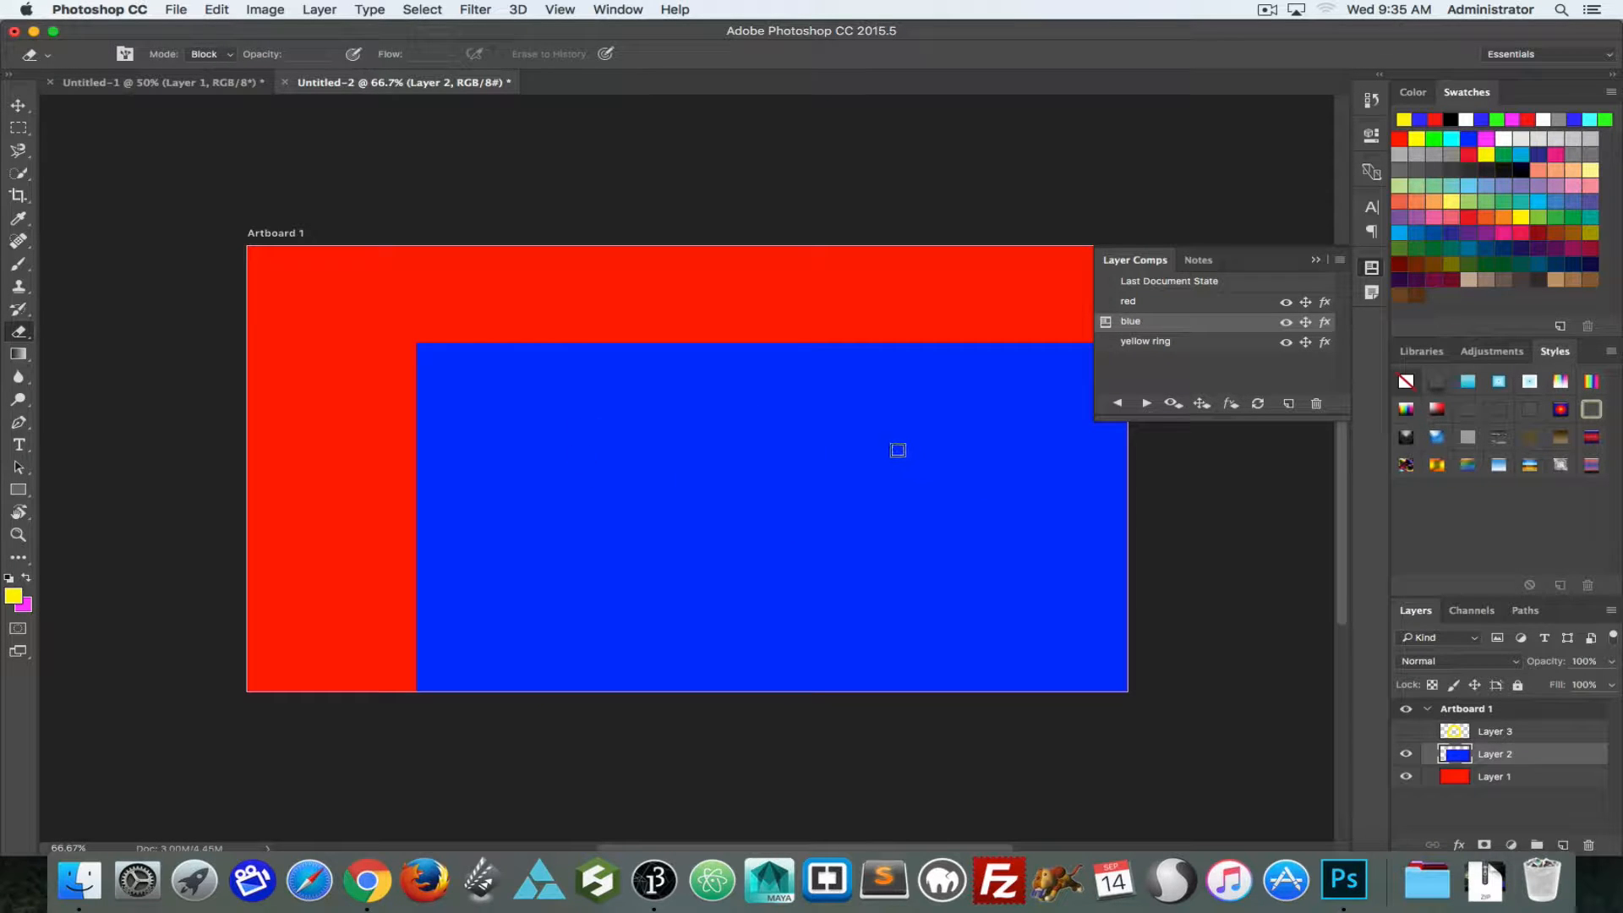
pyautogui.moveTo(545, 596)
pyautogui.mouseDown()
pyautogui.moveTo(546, 458)
pyautogui.moveTo(636, 610)
pyautogui.moveTo(673, 432)
pyautogui.mouseUp()
pyautogui.moveTo(795, 448)
pyautogui.mouseDown()
pyautogui.moveTo(711, 478)
pyautogui.moveTo(737, 578)
pyautogui.moveTo(839, 529)
pyautogui.moveTo(774, 437)
pyautogui.mouseUp()
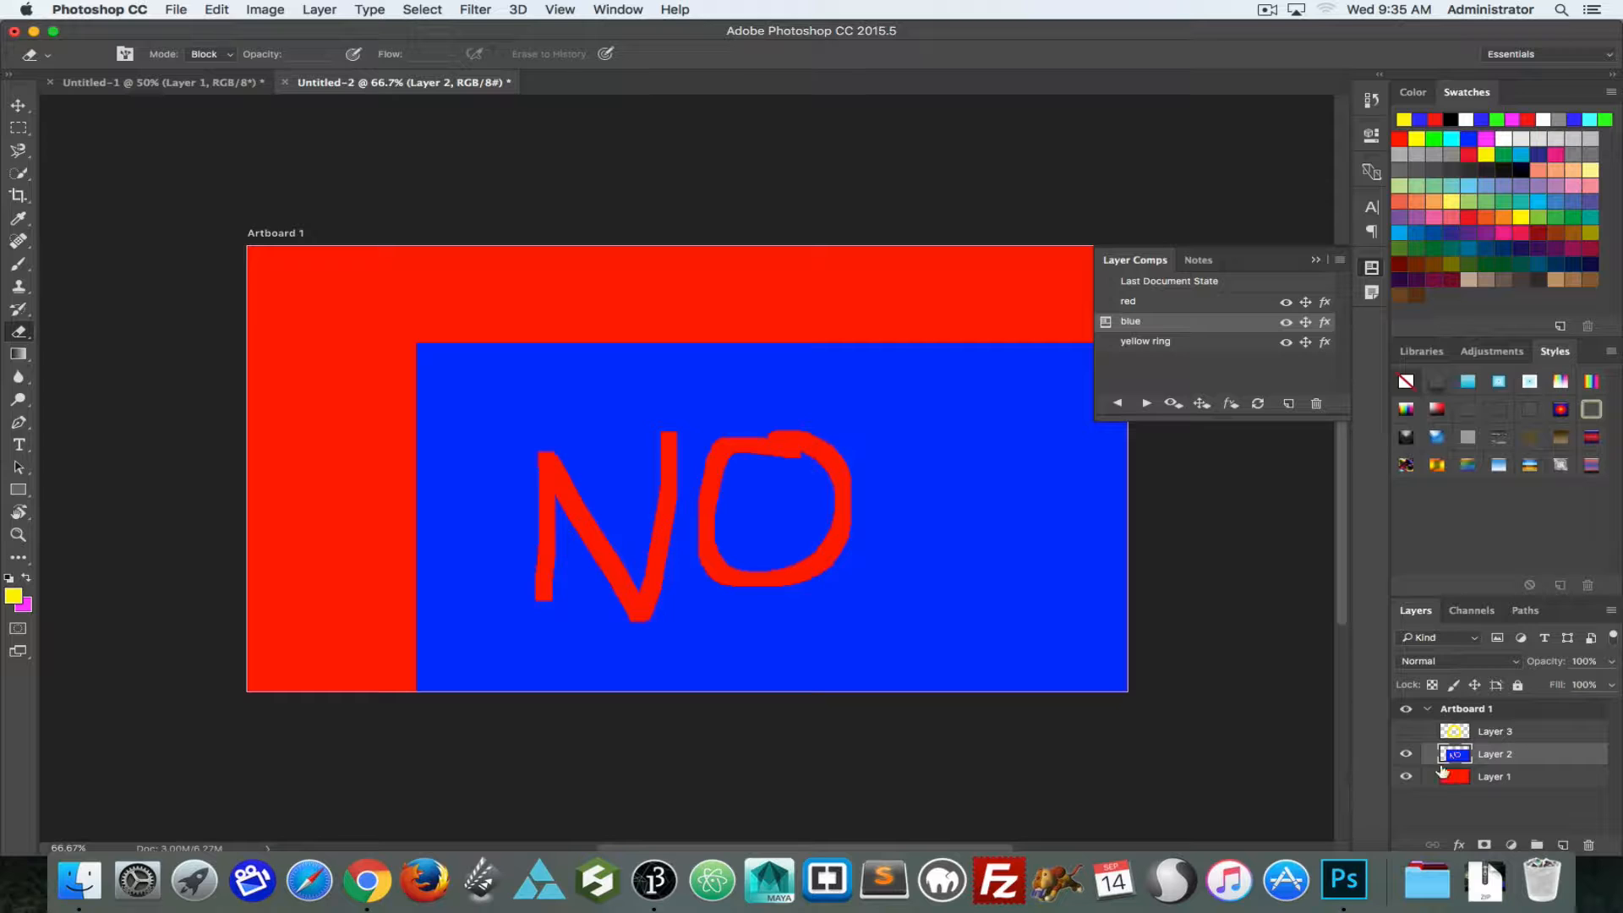
pyautogui.click(1104, 342)
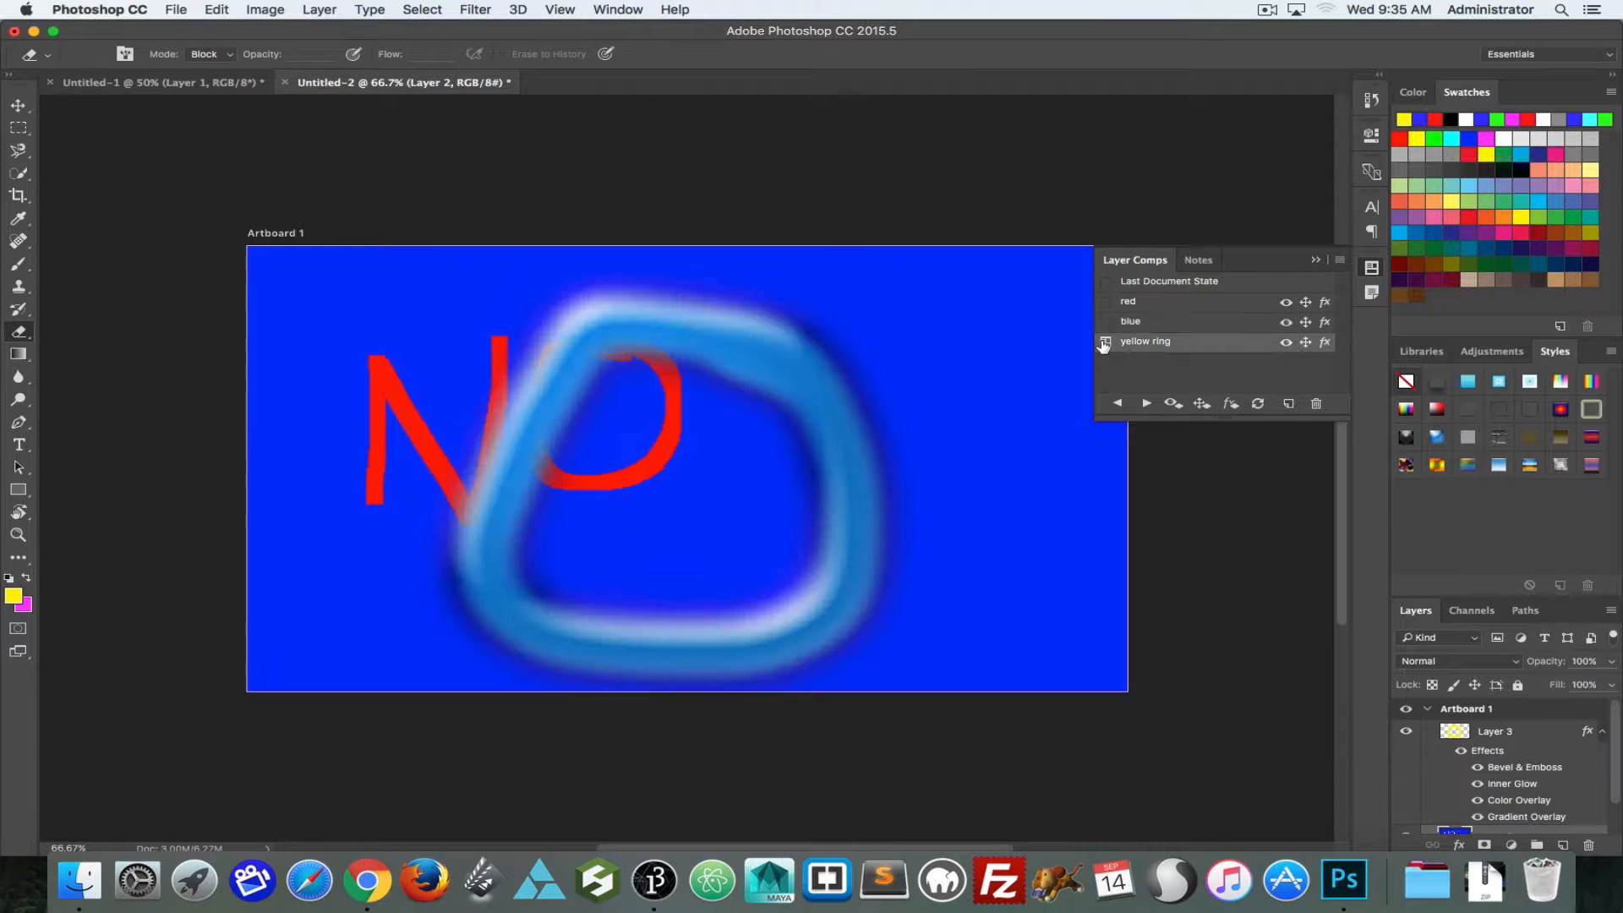
# Step: Compare how the erased letters on Layer 2 show in the red, blue and yellow ring comps
pyautogui.click(1105, 303)
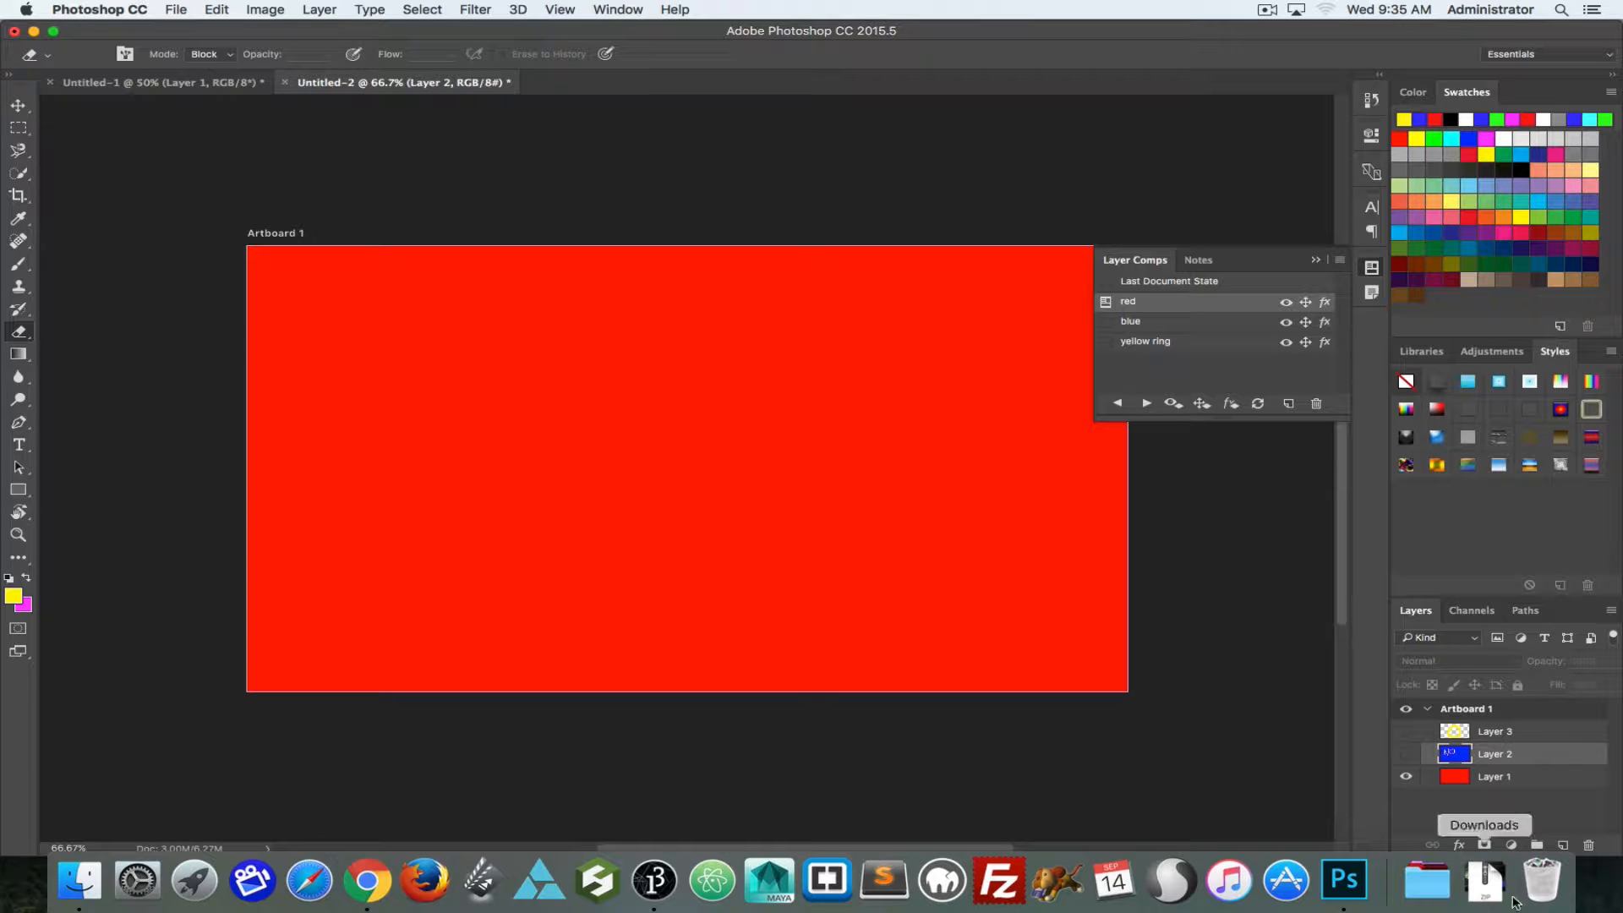
pyautogui.click(1106, 322)
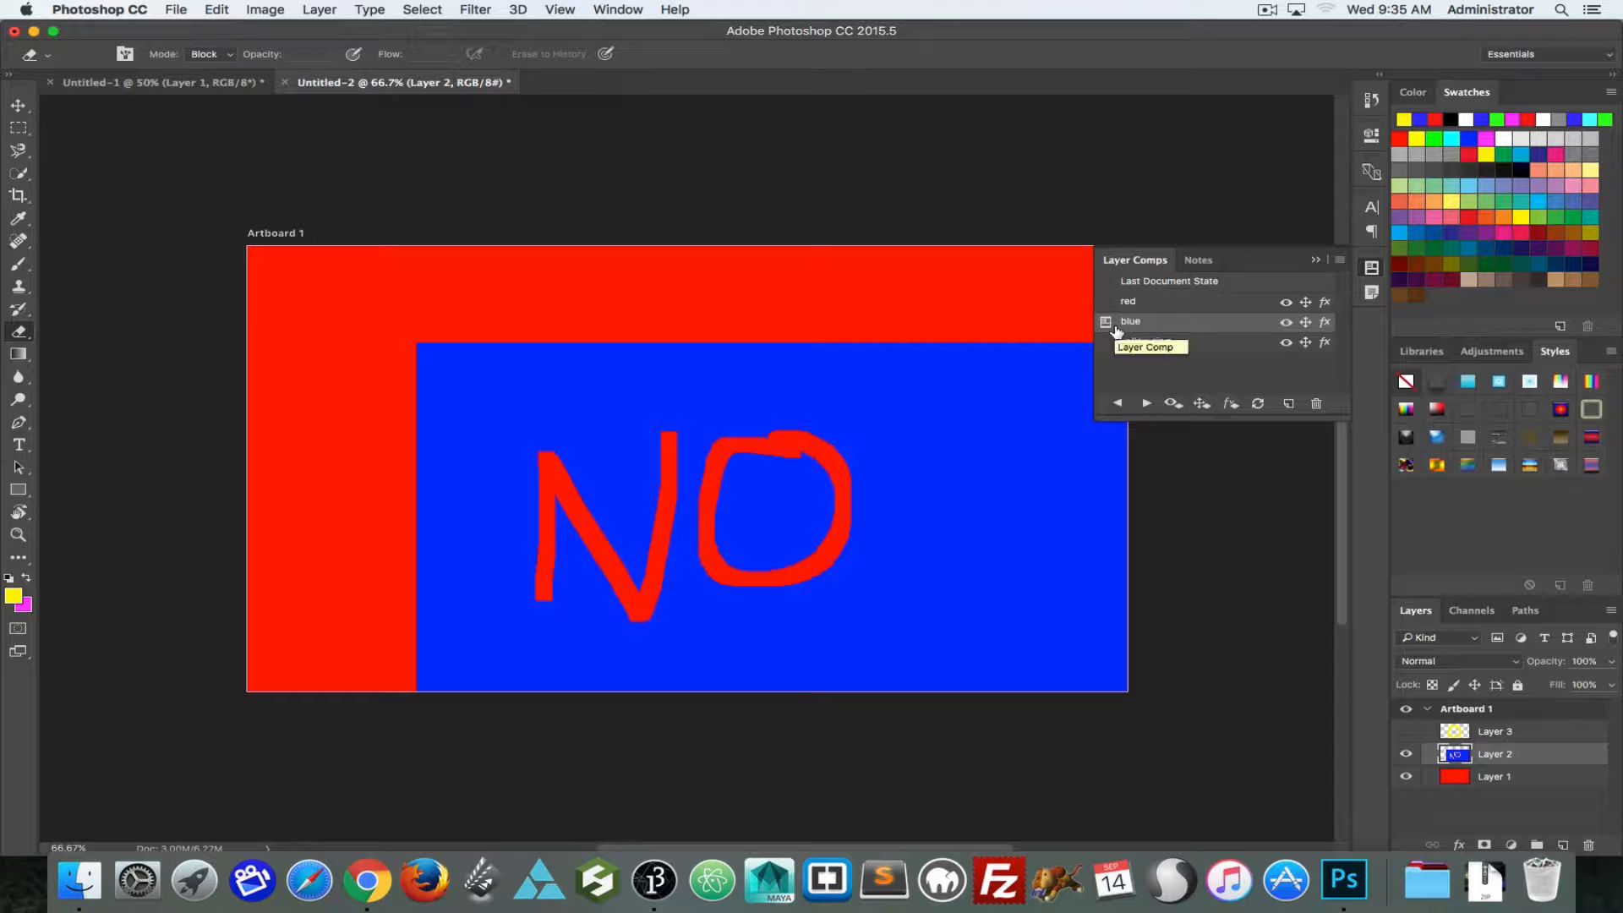
pyautogui.click(1105, 343)
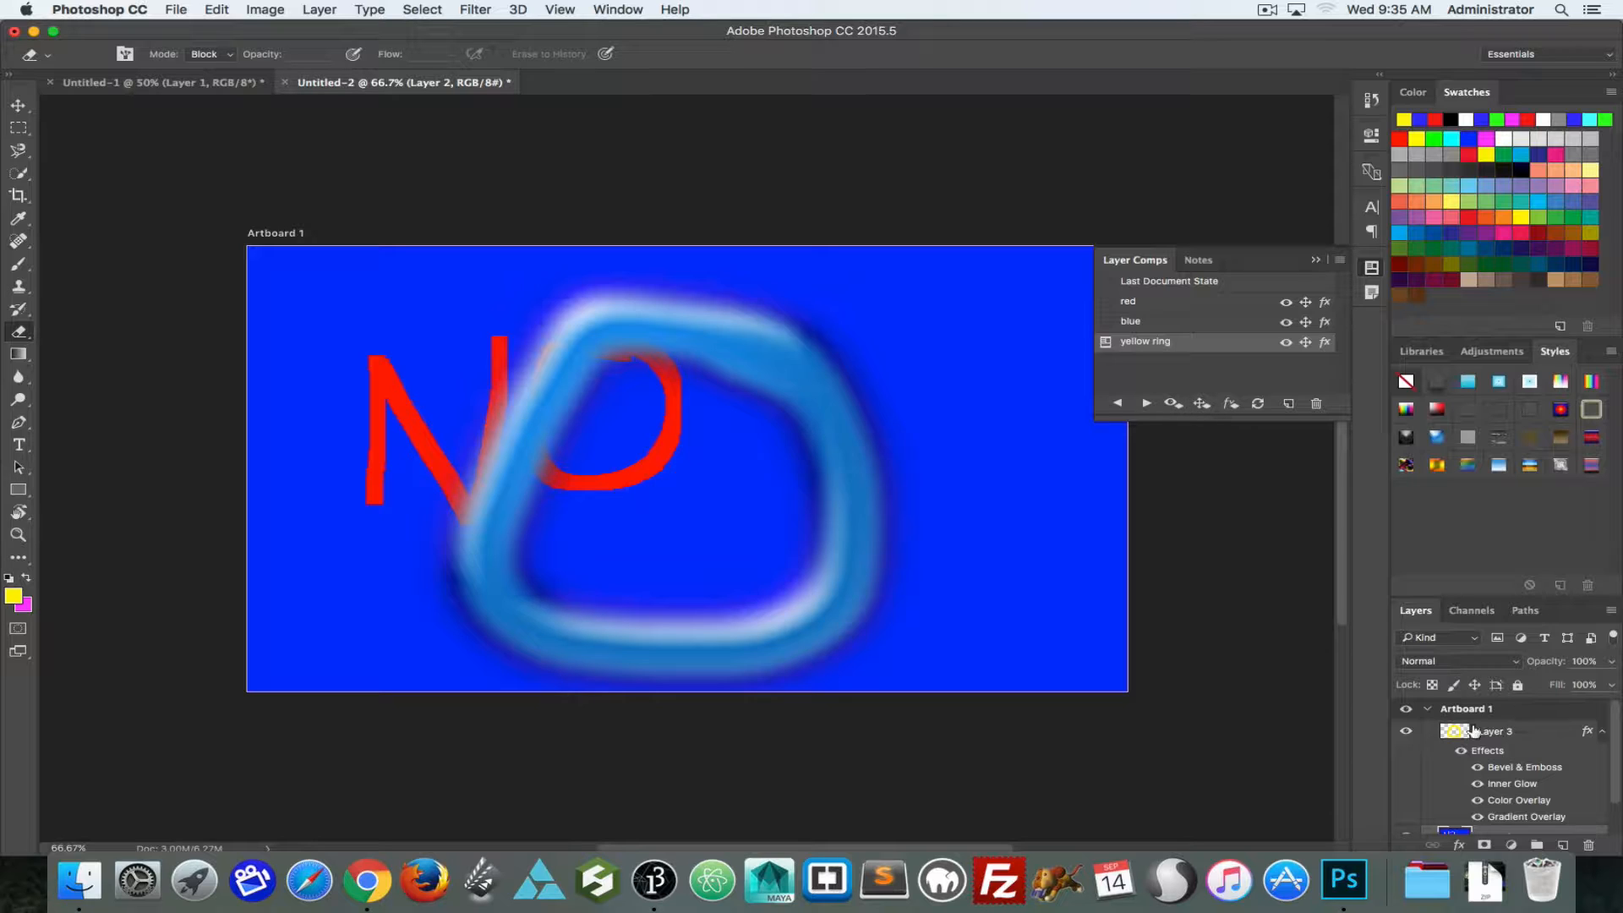
# Step: In the blue comp, sample the layer's blue and brush it over the erased "NO" letters on Layer 2
pyautogui.click(1107, 325)
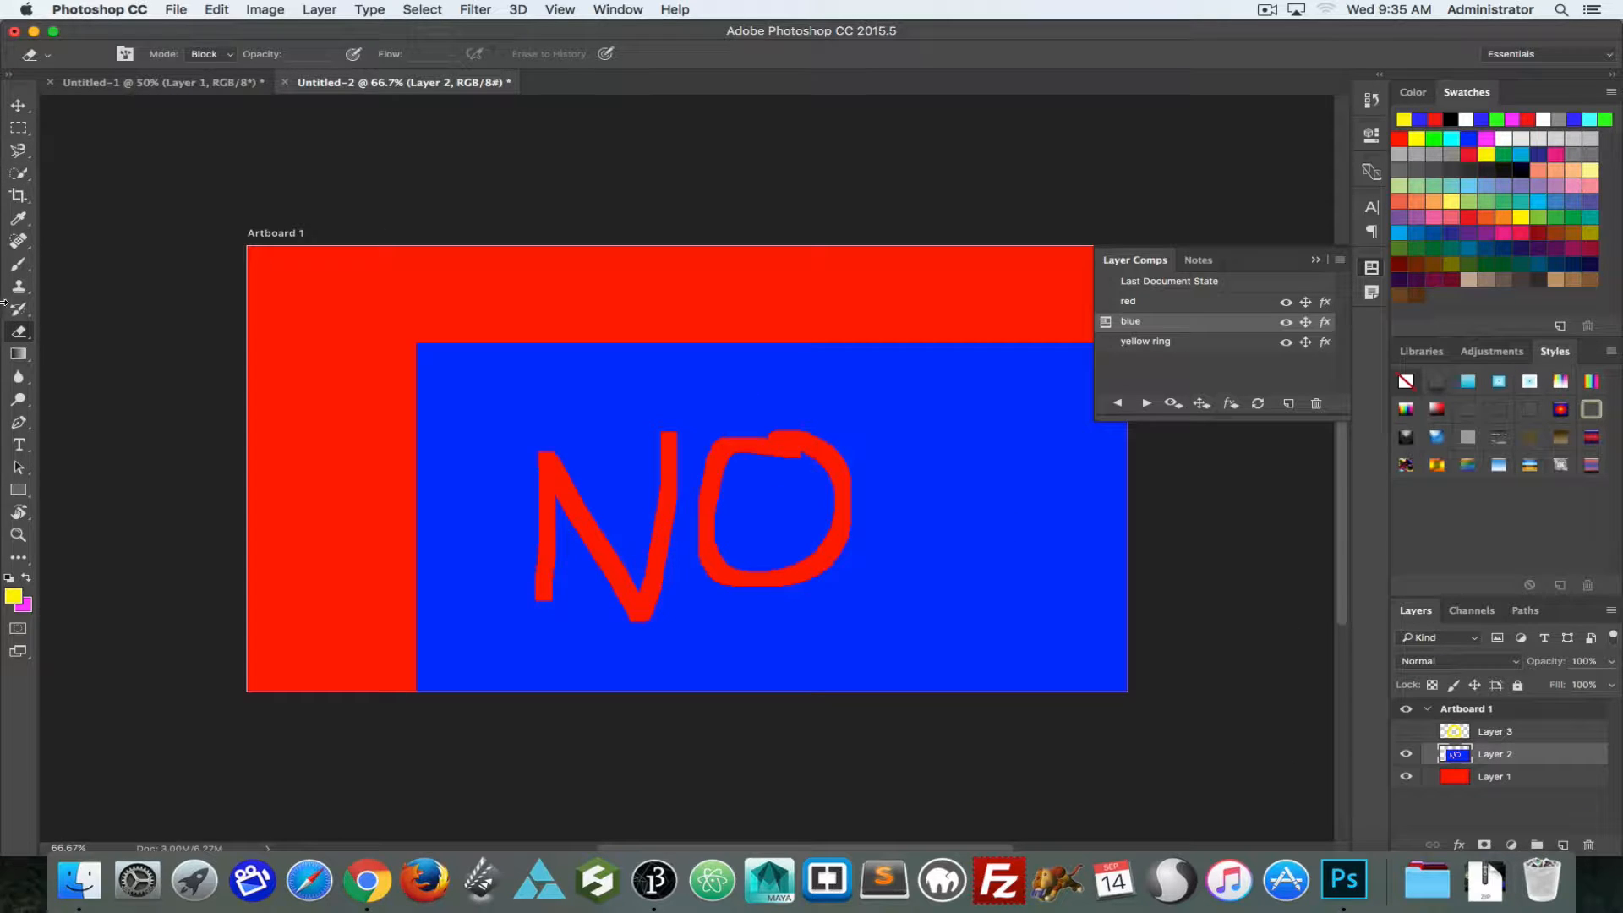
pyautogui.click(18, 264)
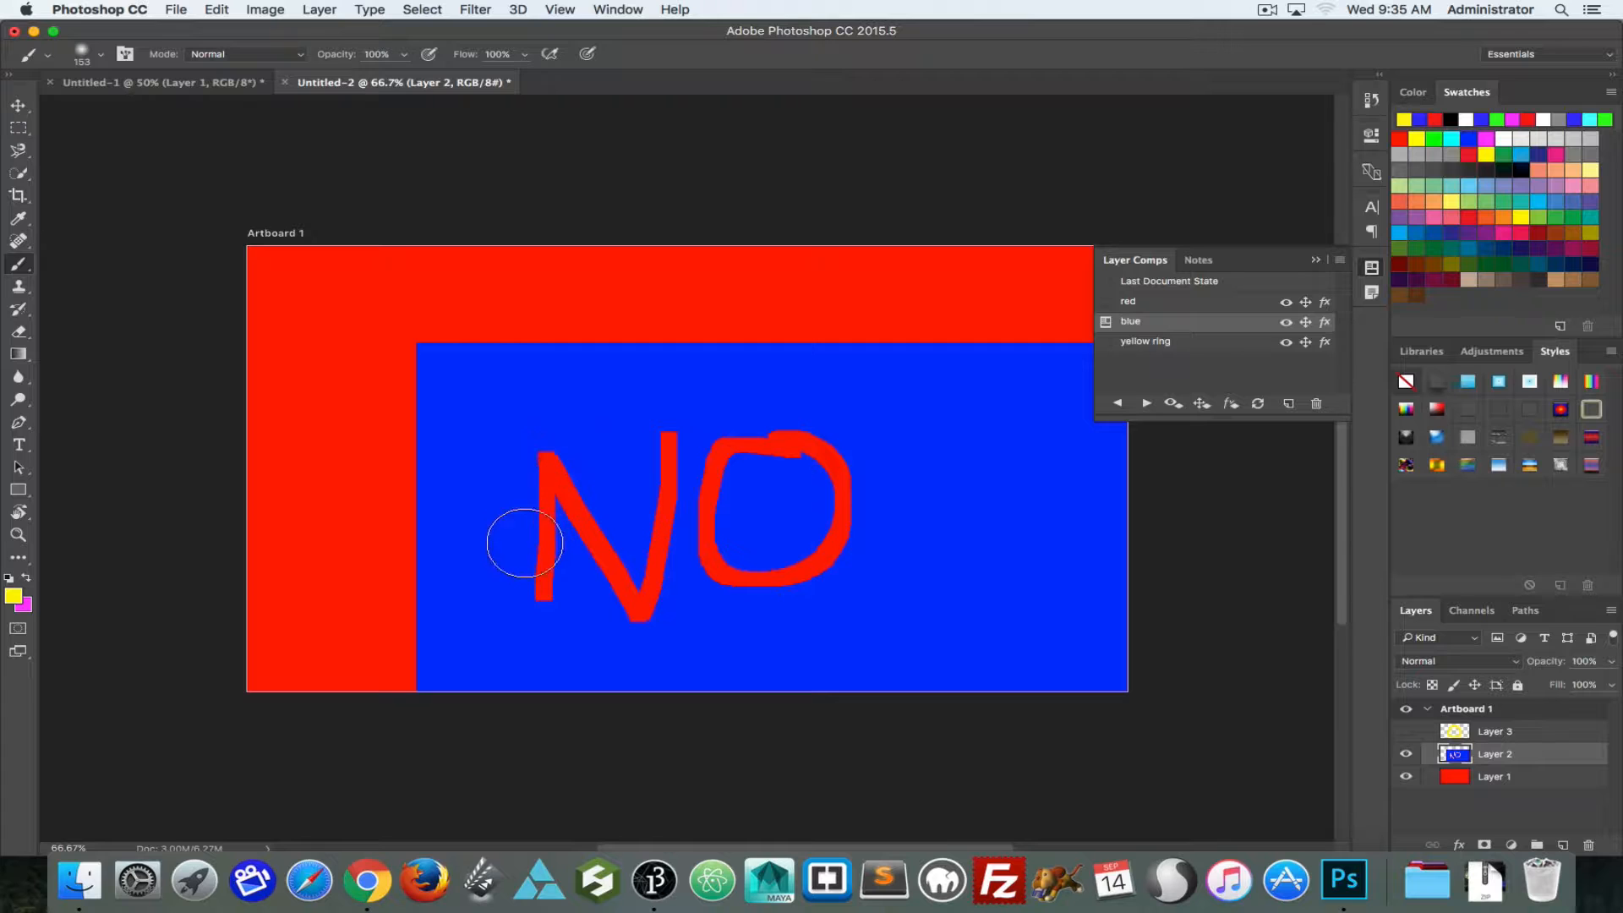
pyautogui.keyDown('alt'); pyautogui.click(601, 427); pyautogui.keyUp('alt')
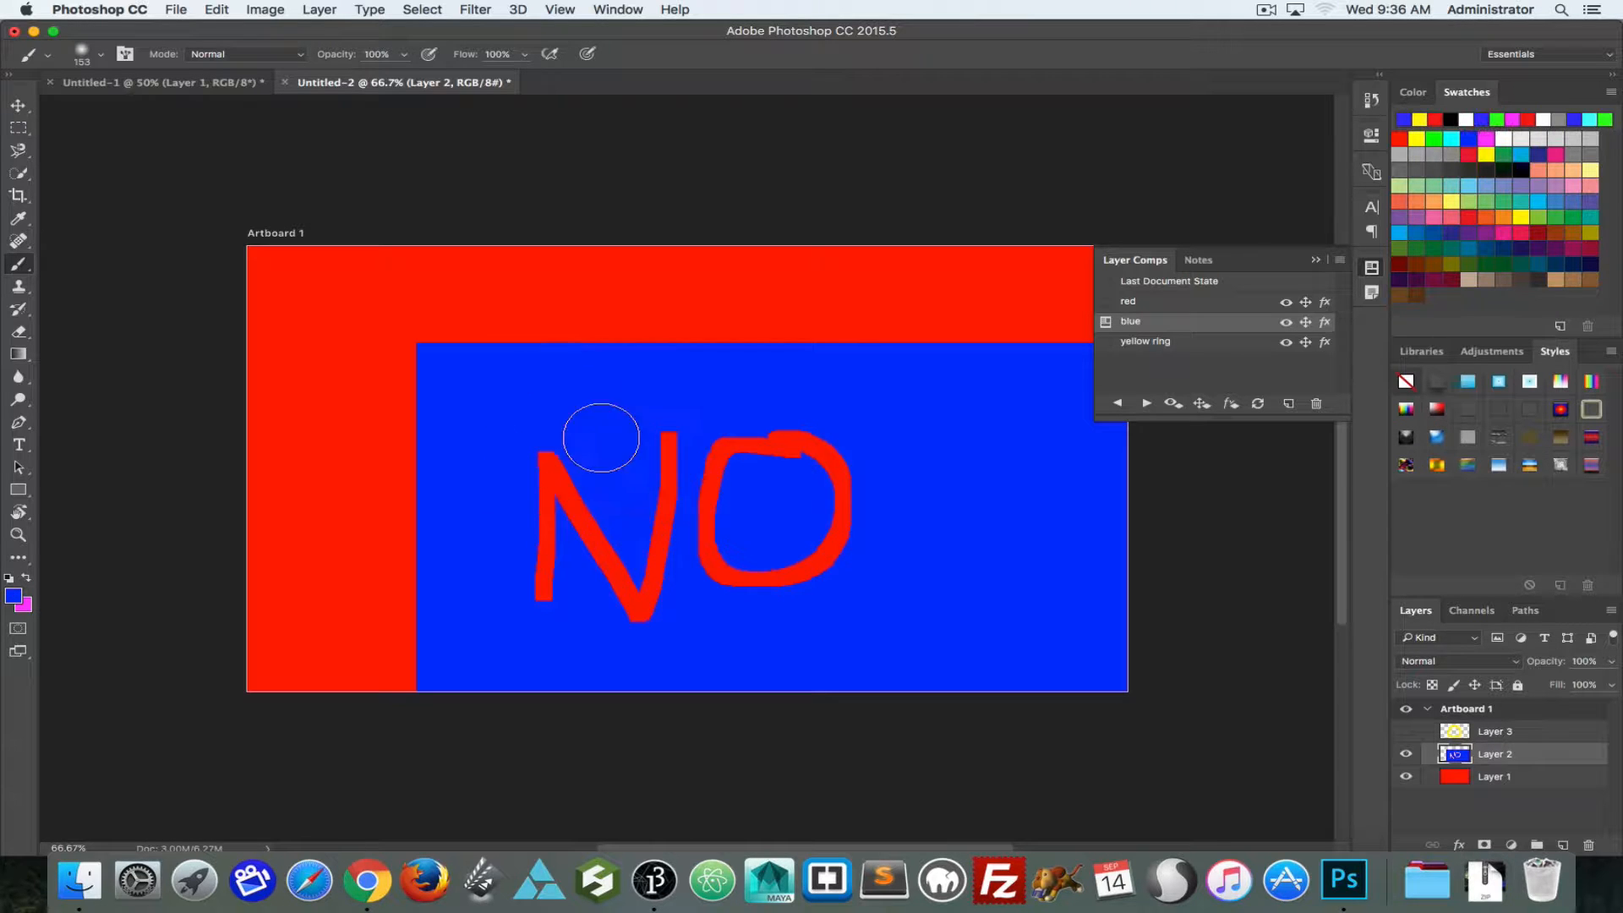
pyautogui.click(555, 436)
pyautogui.moveTo(555, 436)
pyautogui.mouseDown()
pyautogui.moveTo(559, 603)
pyautogui.moveTo(642, 542)
pyautogui.moveTo(662, 611)
pyautogui.moveTo(598, 569)
pyautogui.moveTo(621, 666)
pyautogui.moveTo(650, 459)
pyautogui.moveTo(809, 455)
pyautogui.moveTo(699, 431)
pyautogui.moveTo(840, 476)
pyautogui.moveTo(833, 524)
pyautogui.moveTo(688, 594)
pyautogui.moveTo(858, 594)
pyautogui.moveTo(767, 569)
pyautogui.moveTo(692, 480)
pyautogui.moveTo(567, 527)
pyautogui.moveTo(779, 474)
pyautogui.moveTo(694, 439)
pyautogui.moveTo(738, 460)
pyautogui.mouseUp()
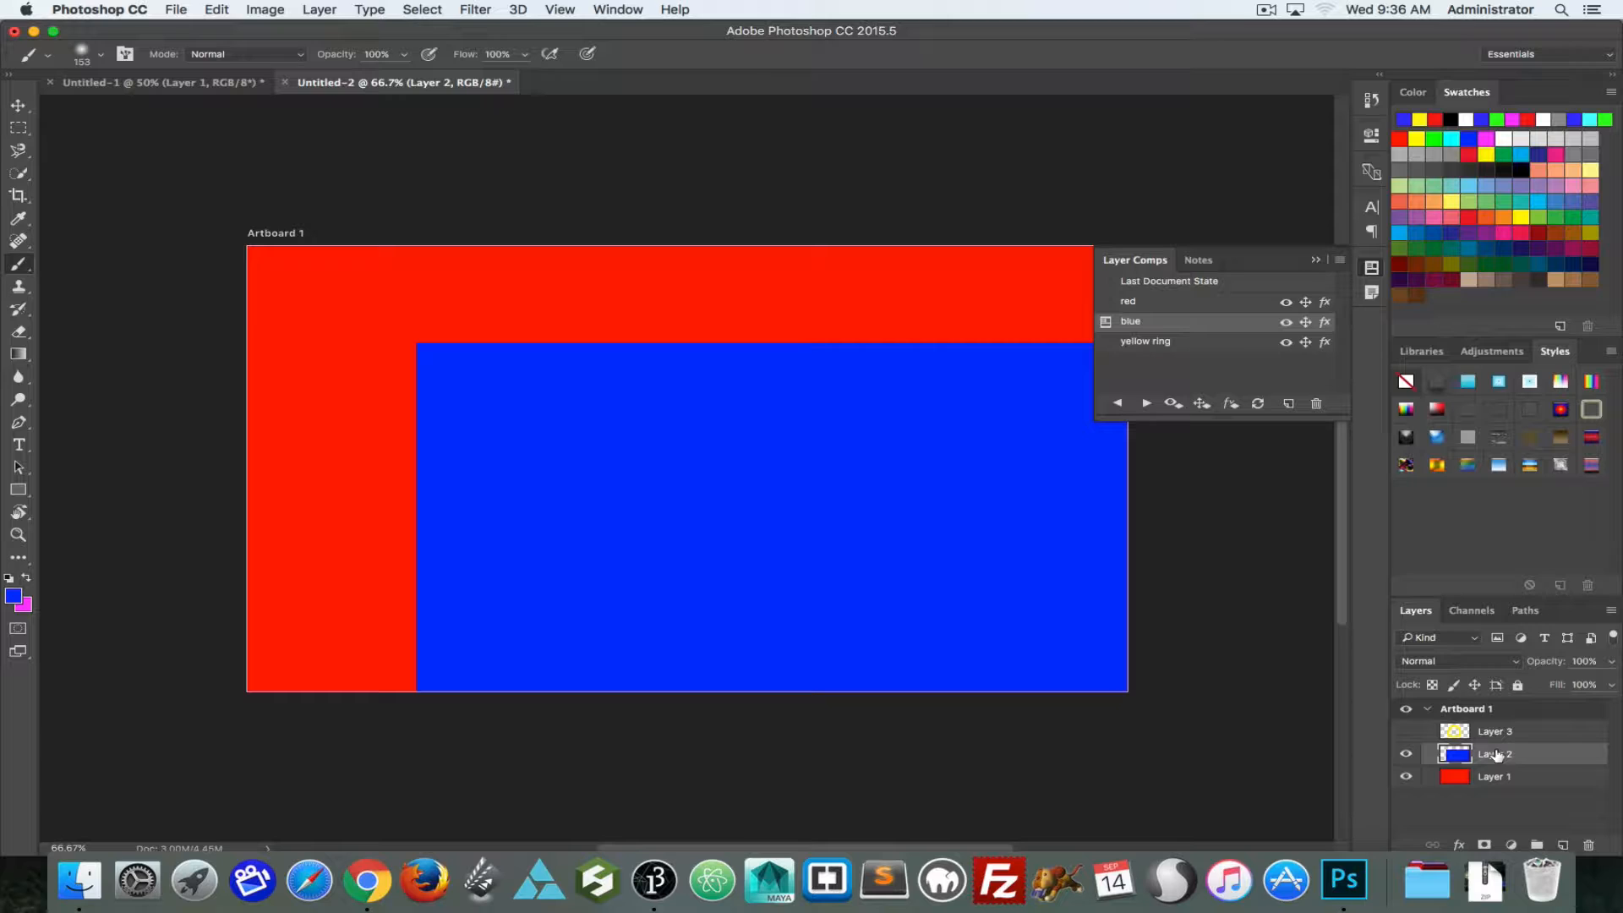
# Step: Duplicate Layer 2 with the original hidden, and erase the letters "OK" out of the copy
pyautogui.press('super+j')
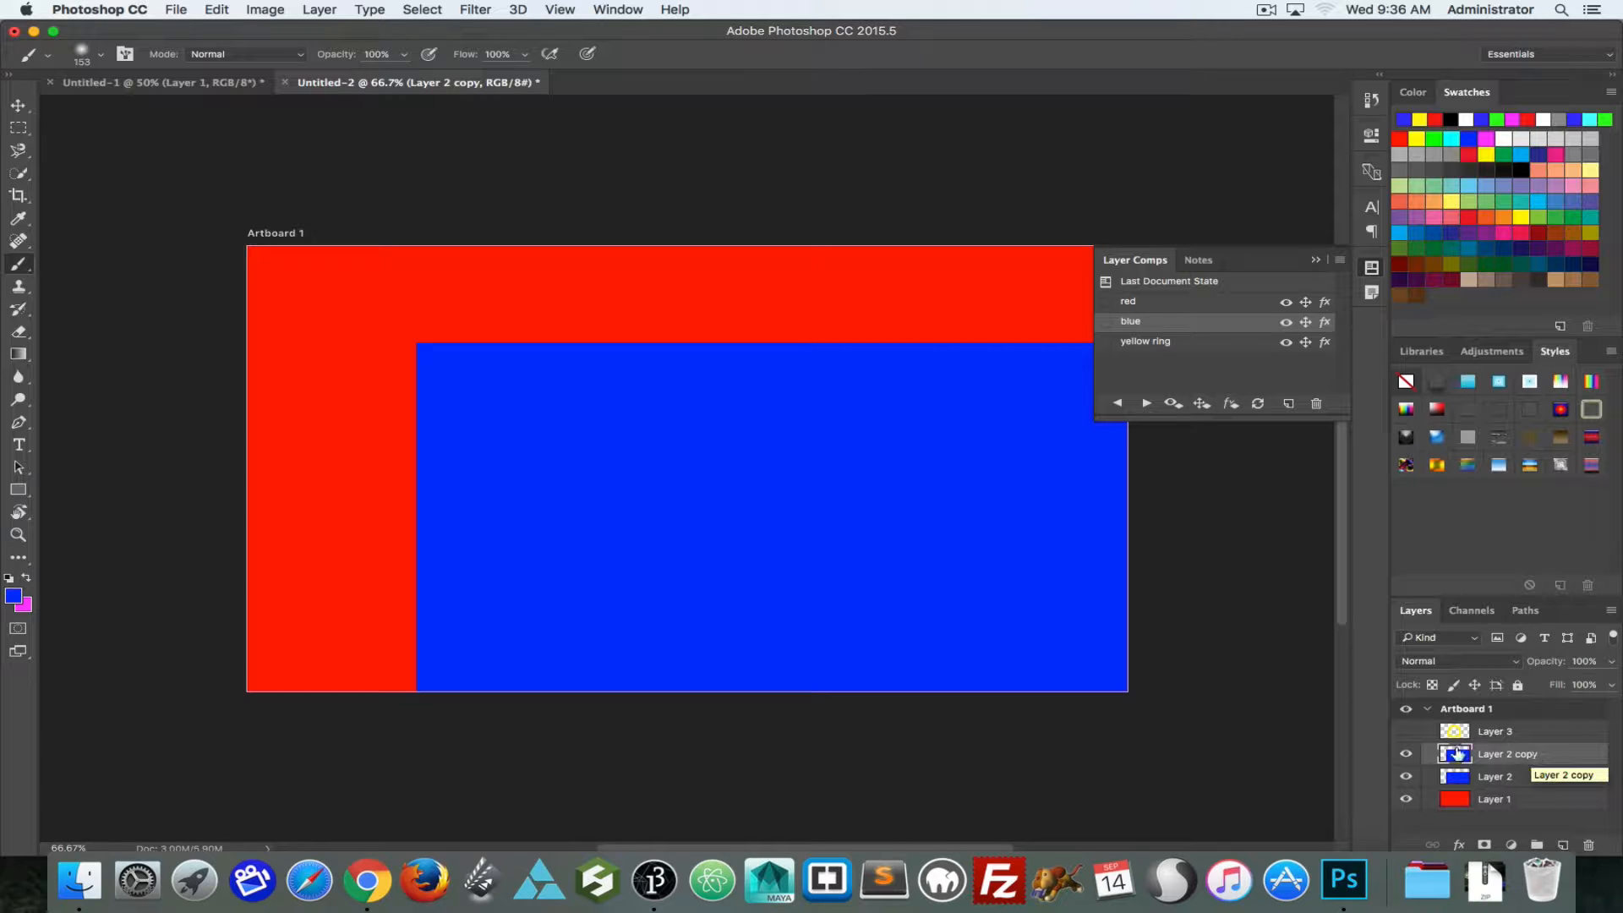
pyautogui.click(1406, 776)
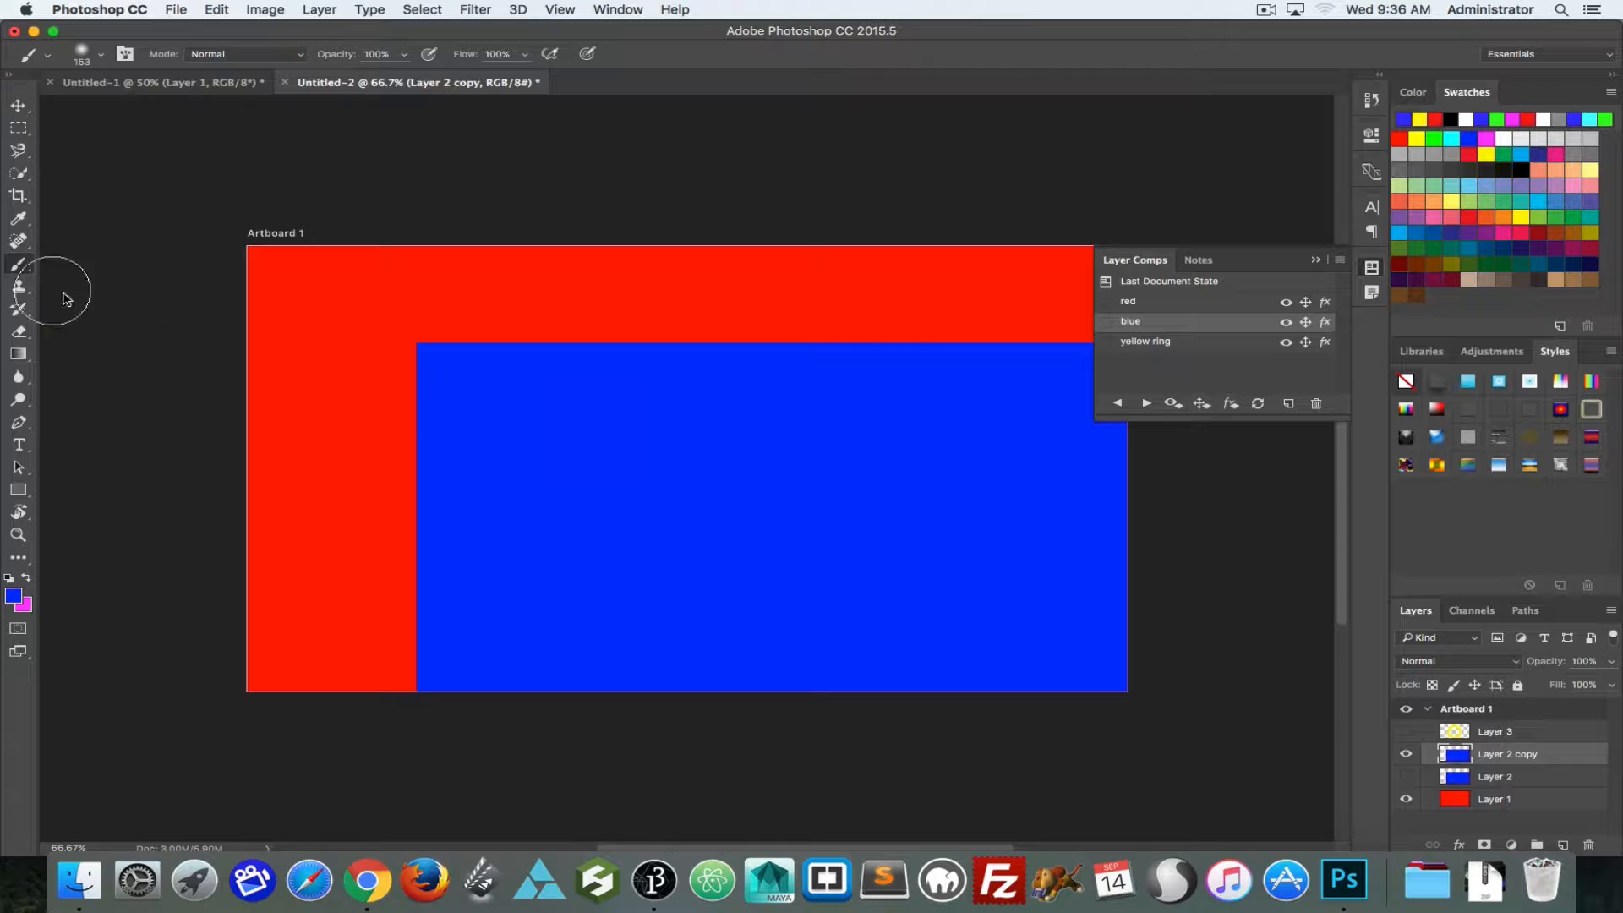
pyautogui.press('e')
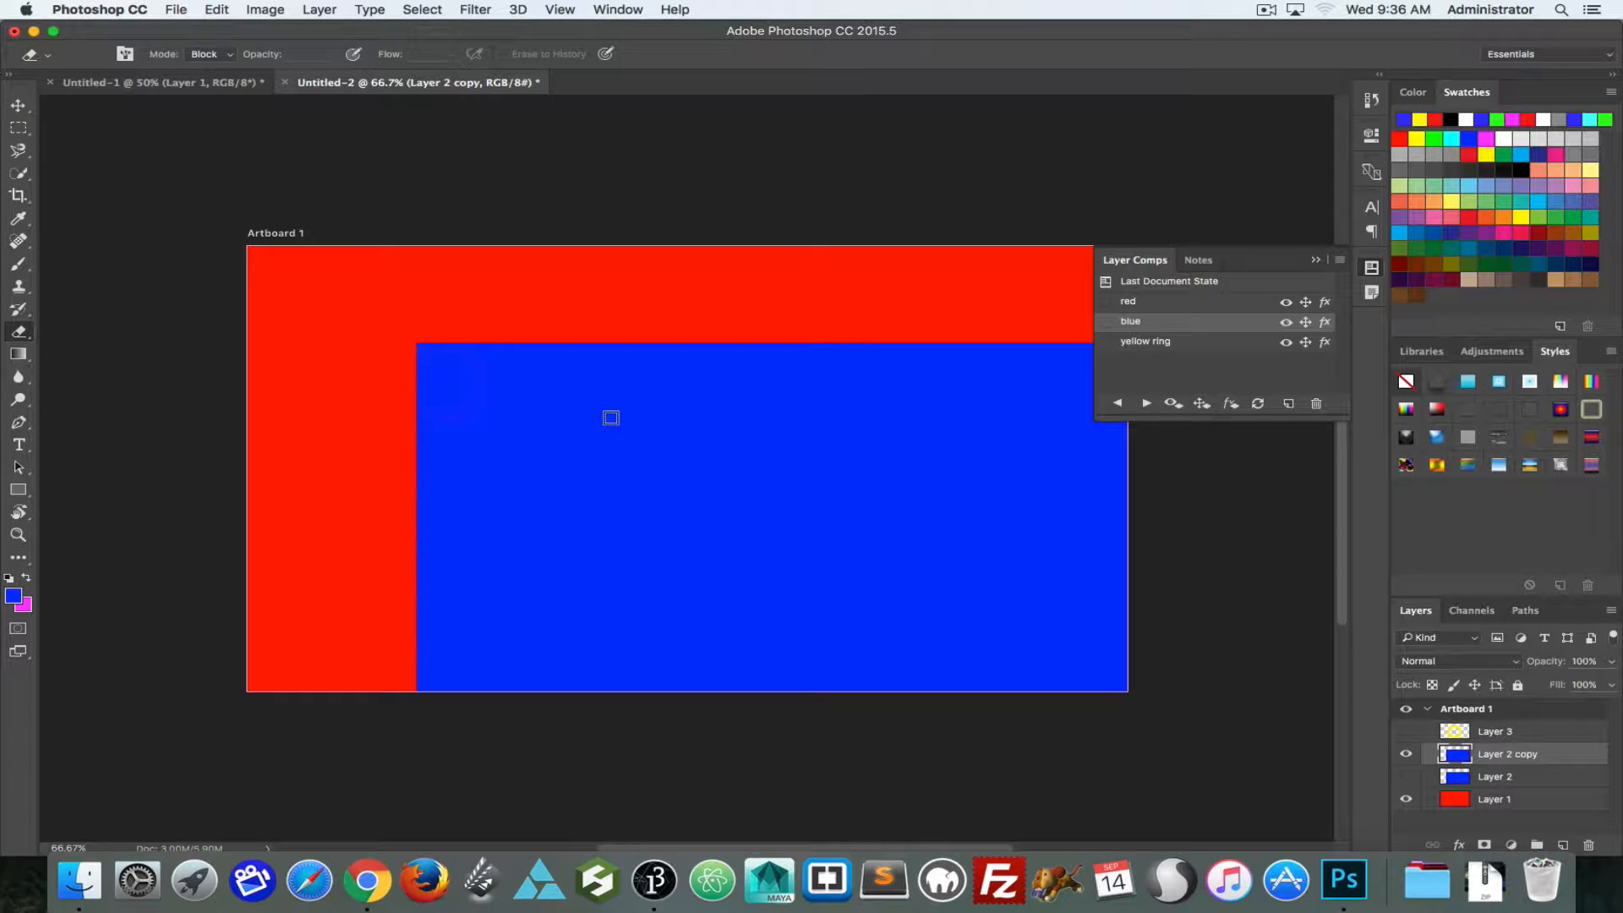
pyautogui.moveTo(648, 432)
pyautogui.mouseDown()
pyautogui.moveTo(547, 426)
pyautogui.moveTo(536, 534)
pyautogui.moveTo(666, 530)
pyautogui.moveTo(634, 433)
pyautogui.mouseUp()
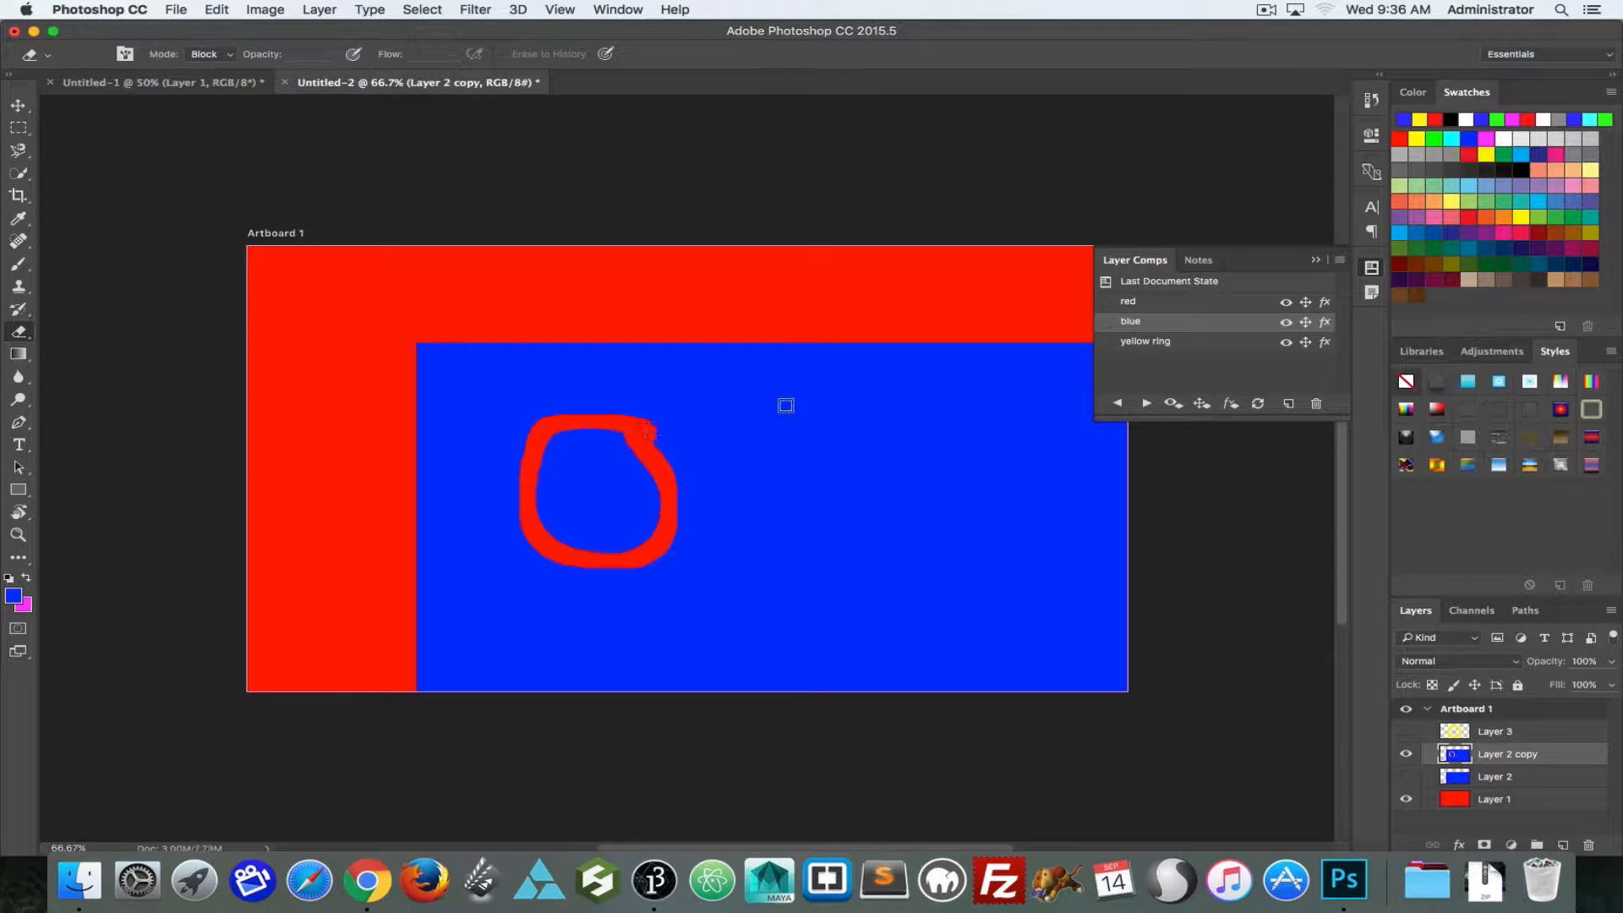
pyautogui.moveTo(786, 402); pyautogui.dragTo(778, 591)
pyautogui.moveTo(887, 409)
pyautogui.mouseDown()
pyautogui.moveTo(781, 473)
pyautogui.moveTo(949, 563)
pyautogui.mouseUp()
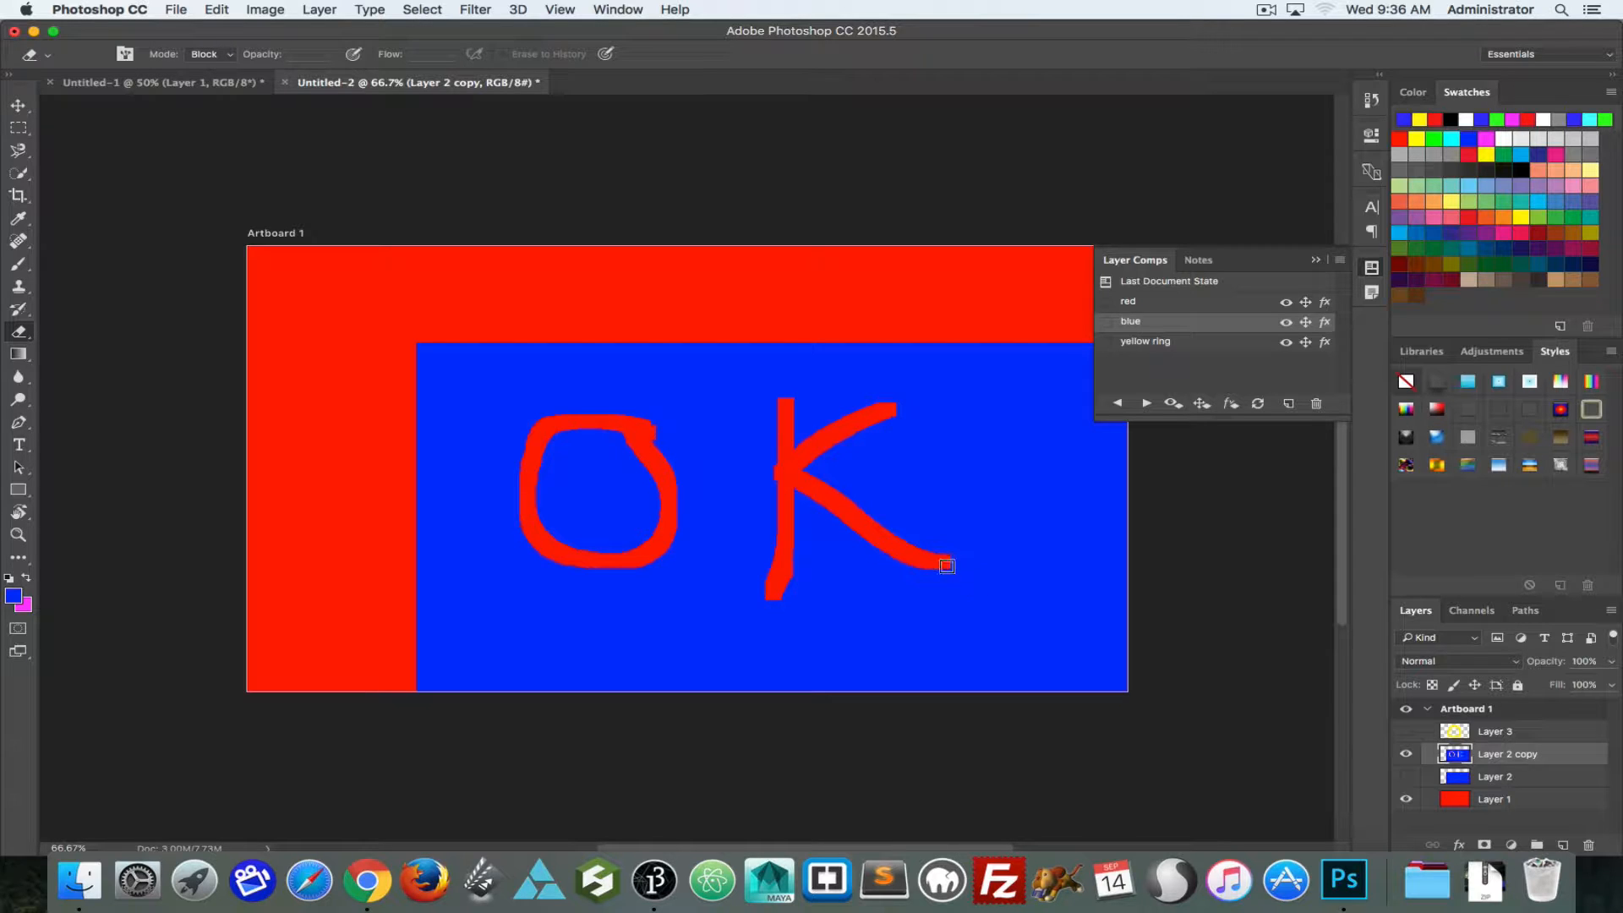
# Step: Update the blue comp with the lettered copy, and check the red and yellow ring comps
pyautogui.click(1258, 405)
pyautogui.click(1105, 301)
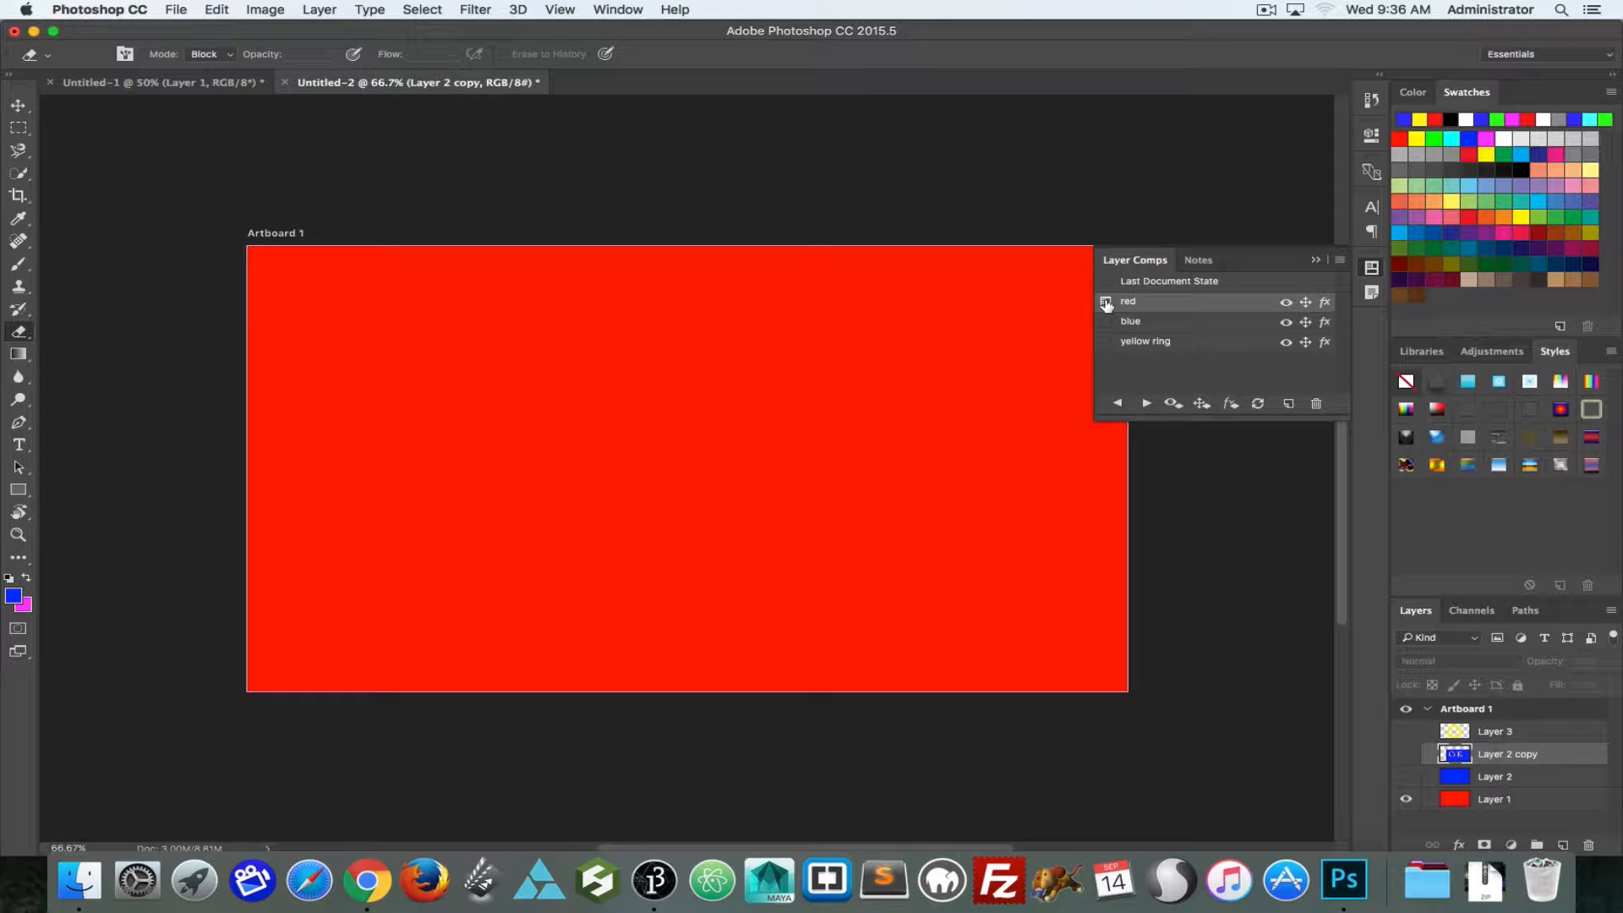
pyautogui.click(1105, 342)
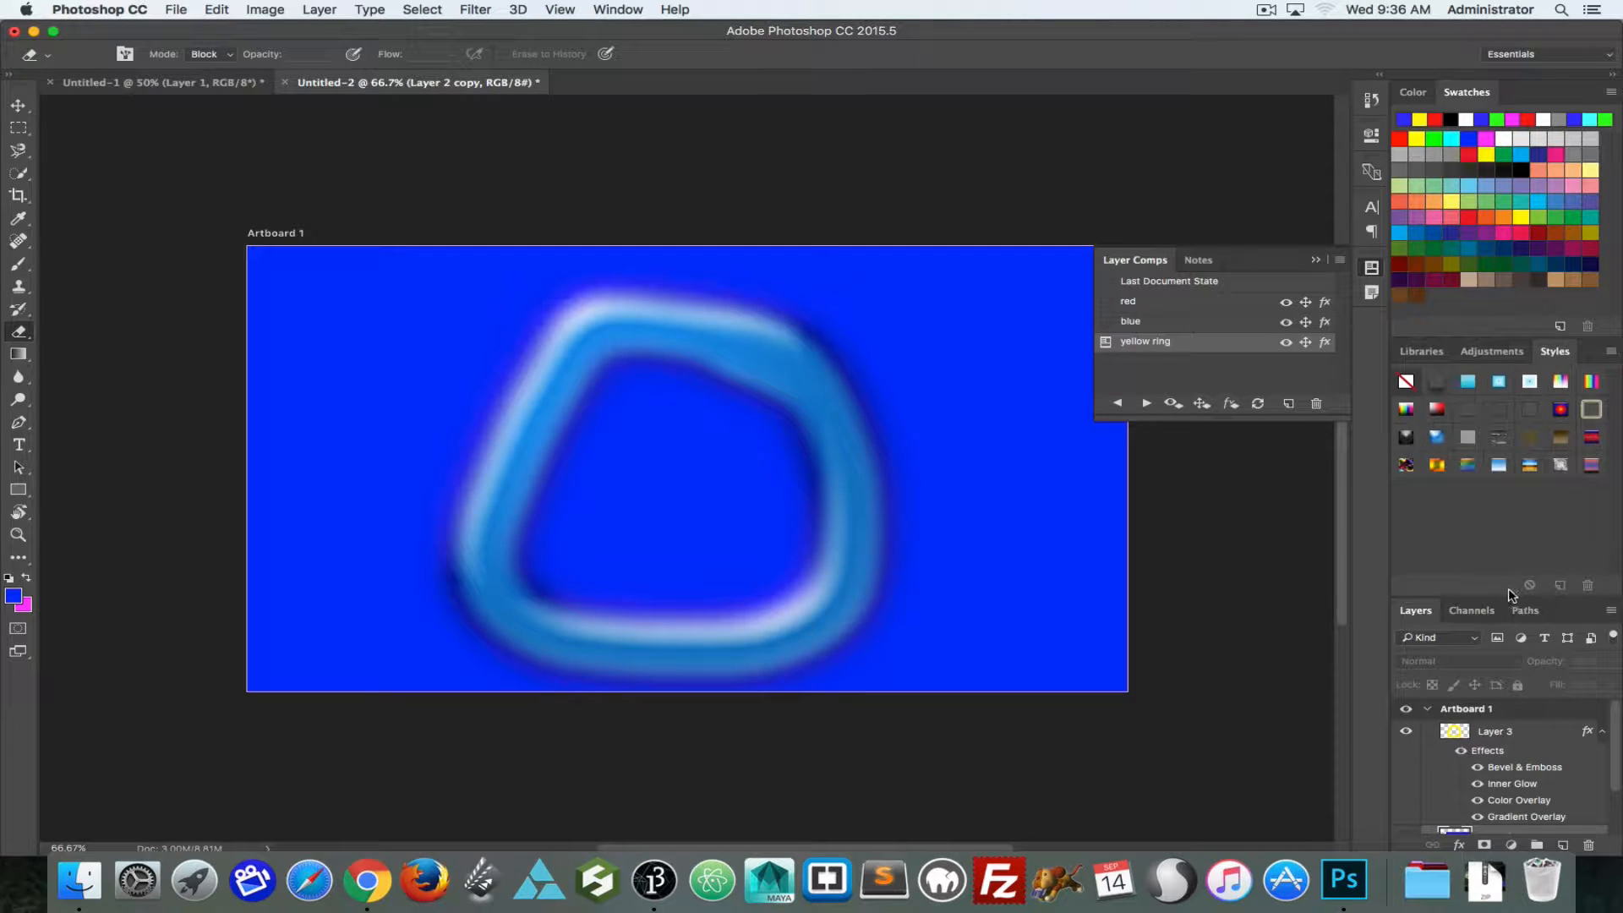
# Step: Regroup Paths with Layers and Channels, and enlarge the layer list to show more layers
pyautogui.moveTo(1514, 605)
pyautogui.mouseDown()
pyautogui.moveTo(1504, 588)
pyautogui.moveTo(1500, 606)
pyautogui.mouseUp()
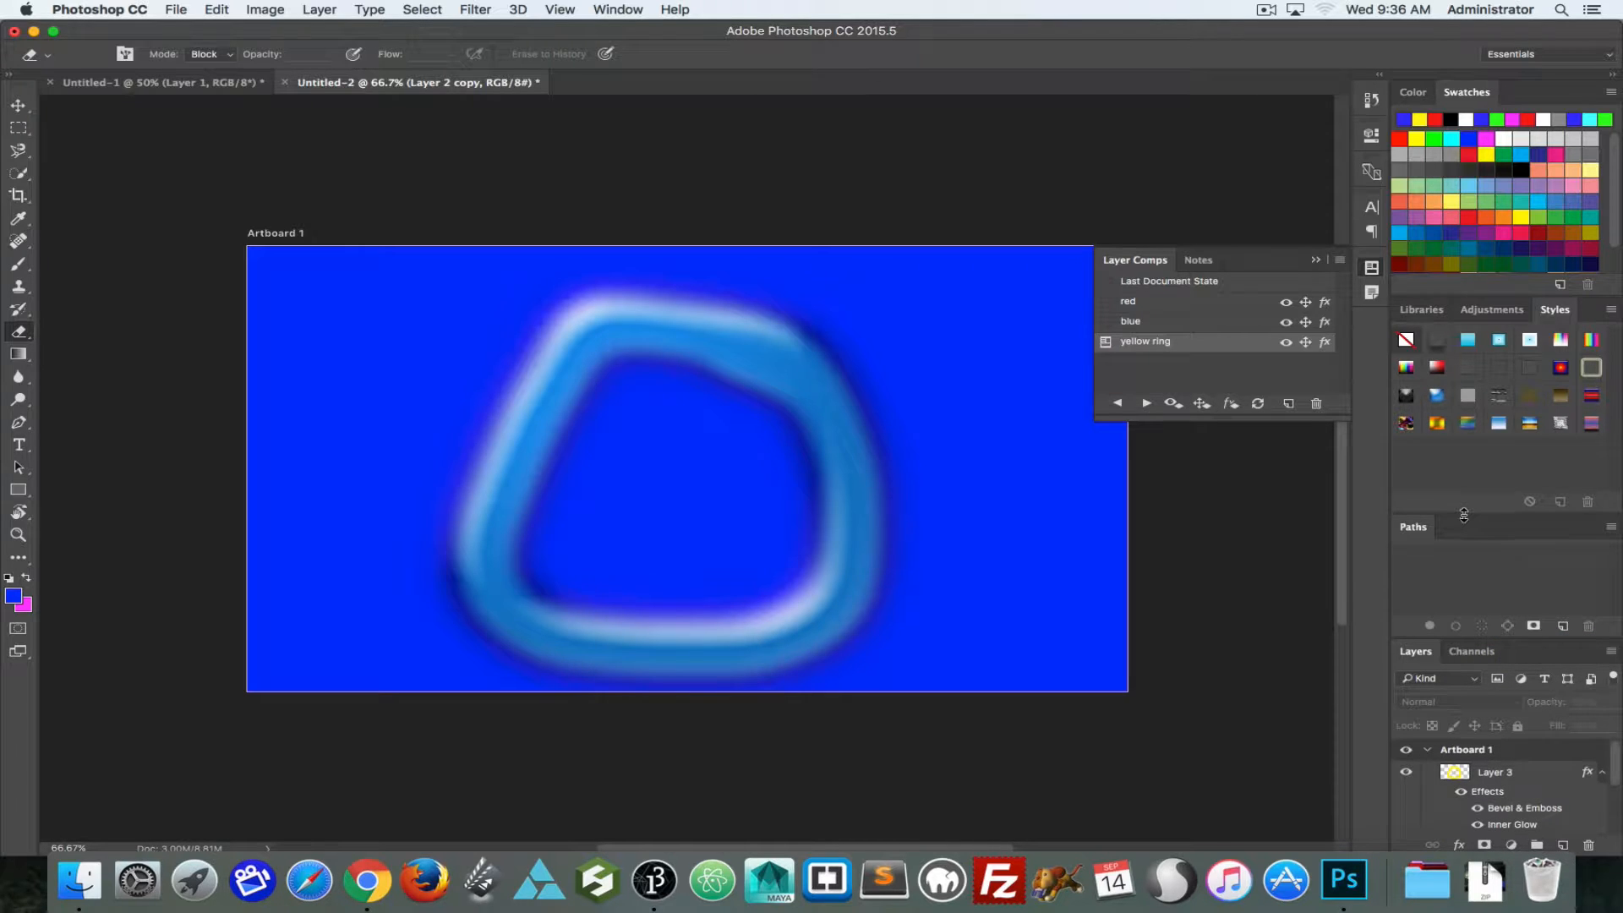
pyautogui.moveTo(1464, 515); pyautogui.dragTo(1542, 651)
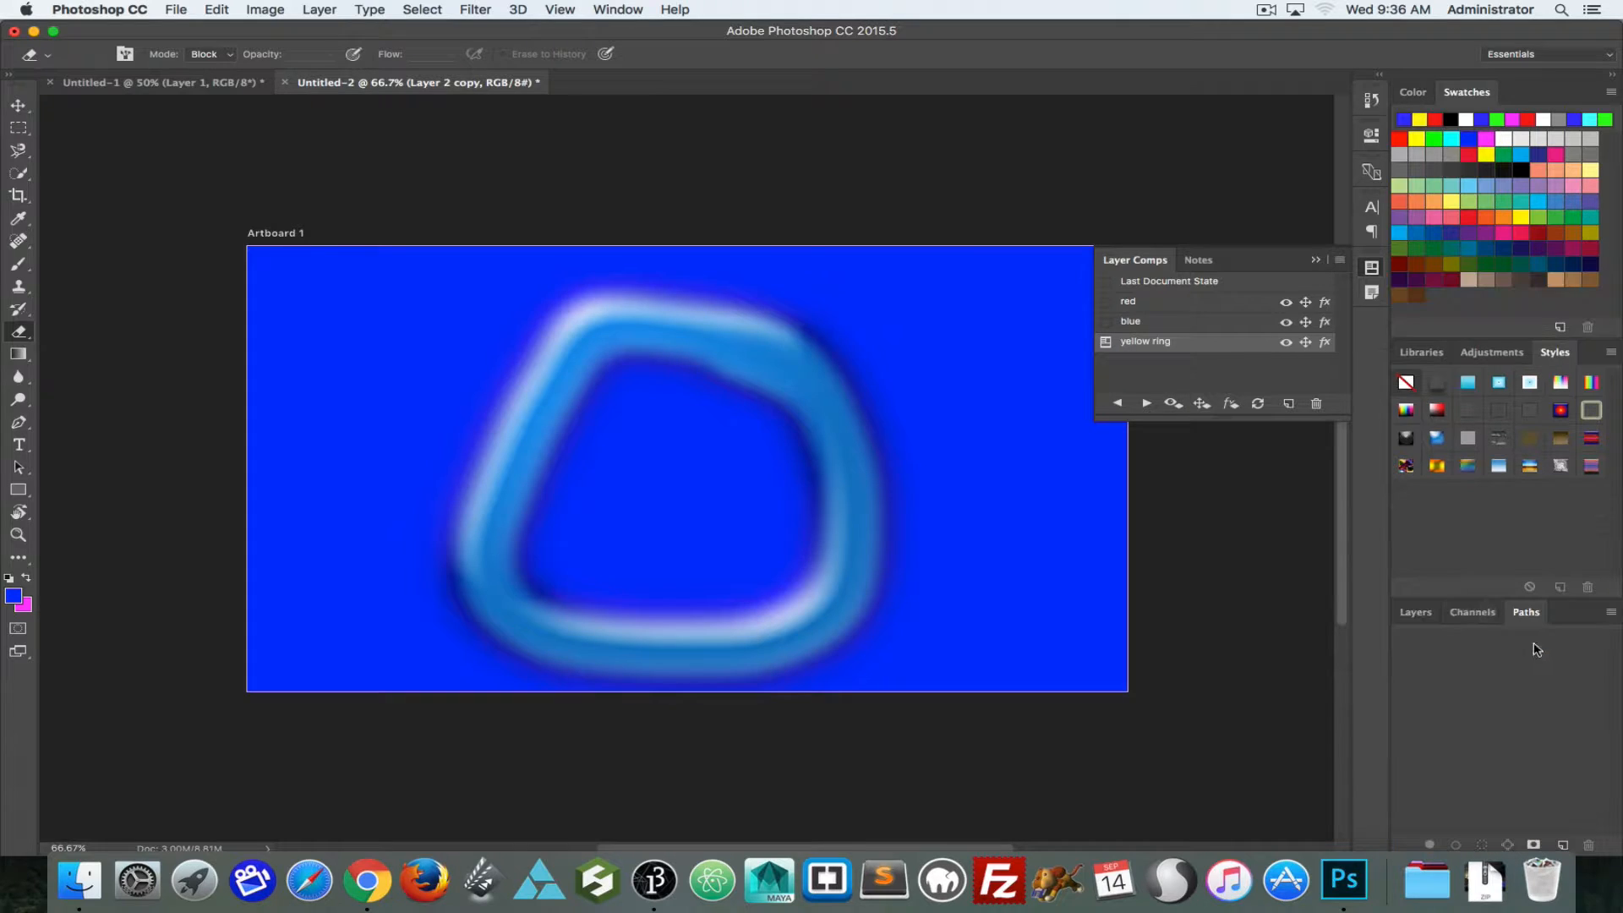
pyautogui.click(1426, 609)
pyautogui.moveTo(1450, 598); pyautogui.dragTo(1453, 504)
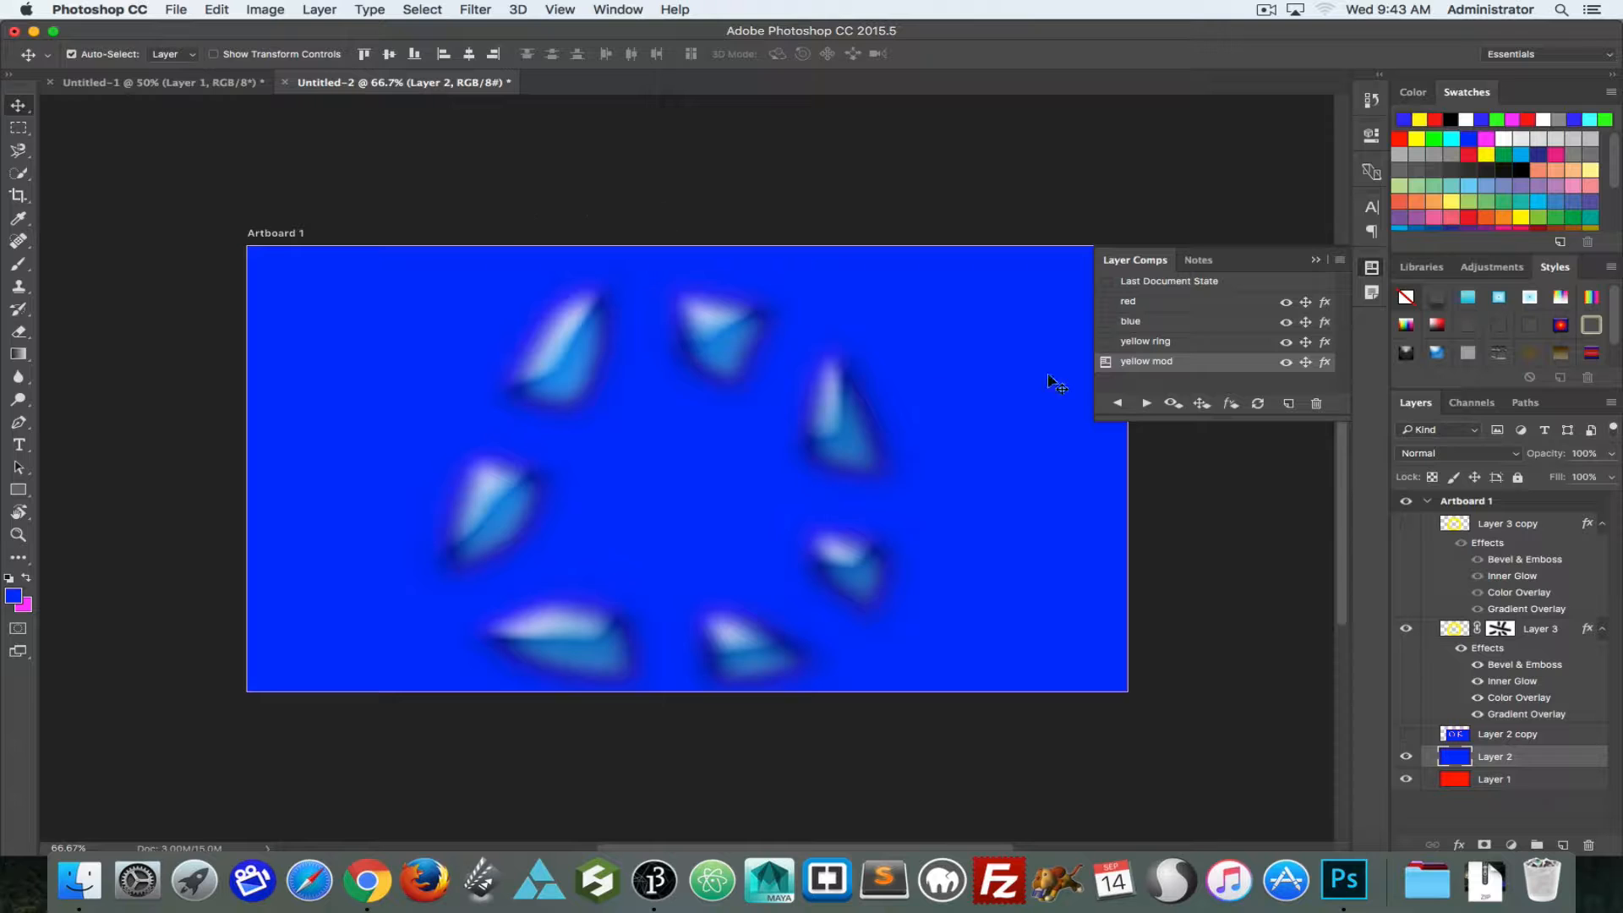
# Step: In the yellow mod comp, move Layer 2 left and hide Layer 3's Gradient Overlay, and reload the comp without updating it
pyautogui.moveTo(1027, 349); pyautogui.dragTo(636, 341)
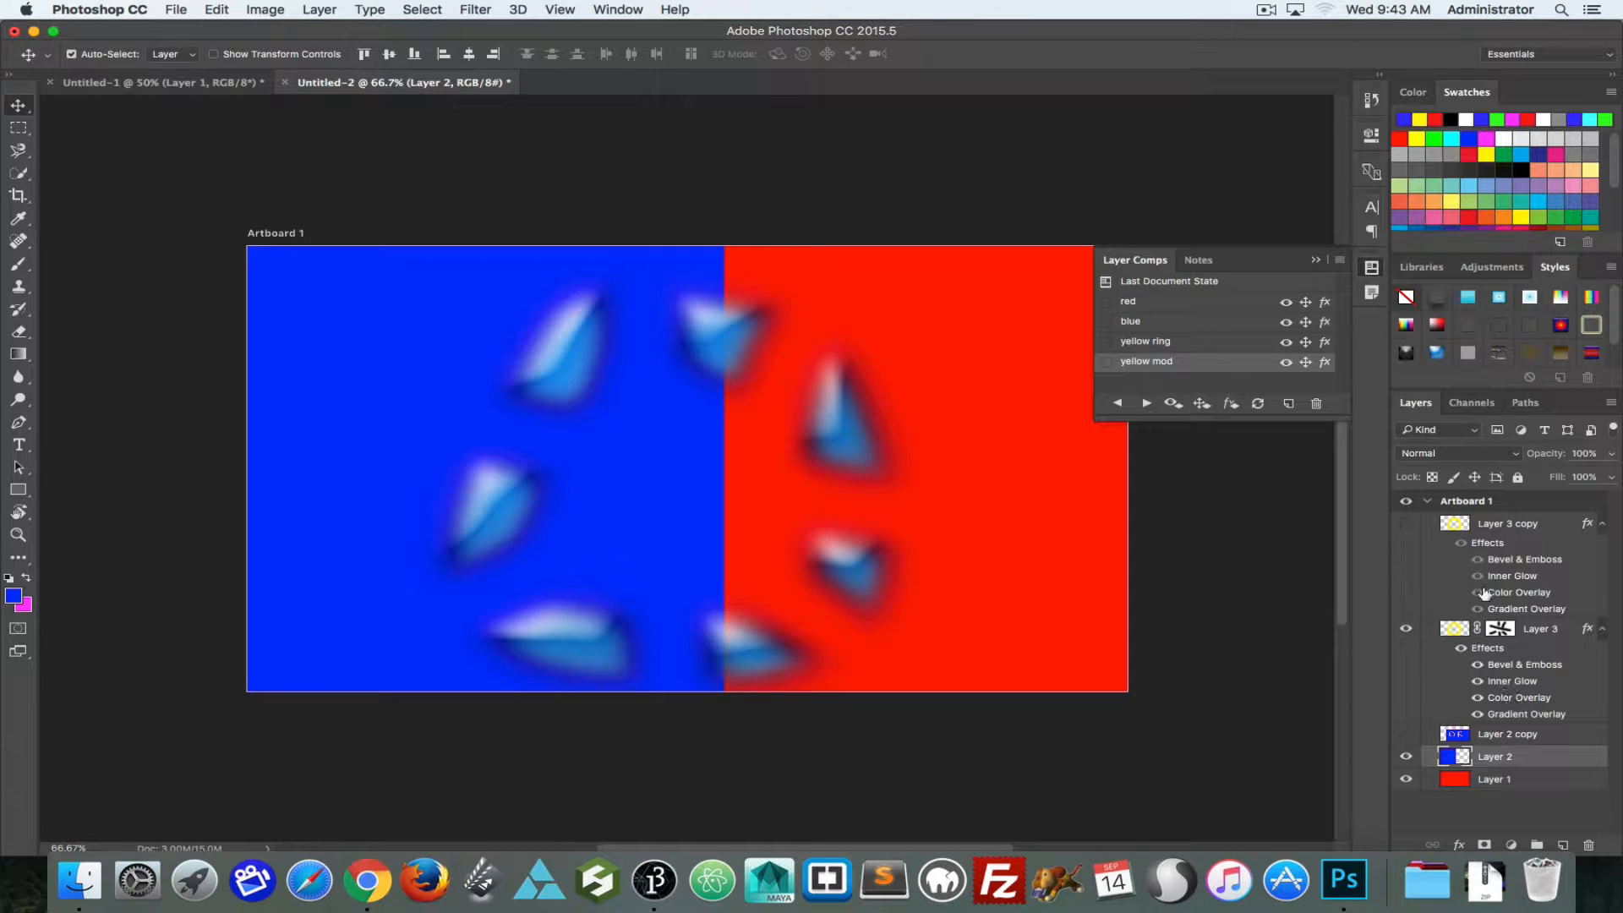
pyautogui.click(1478, 714)
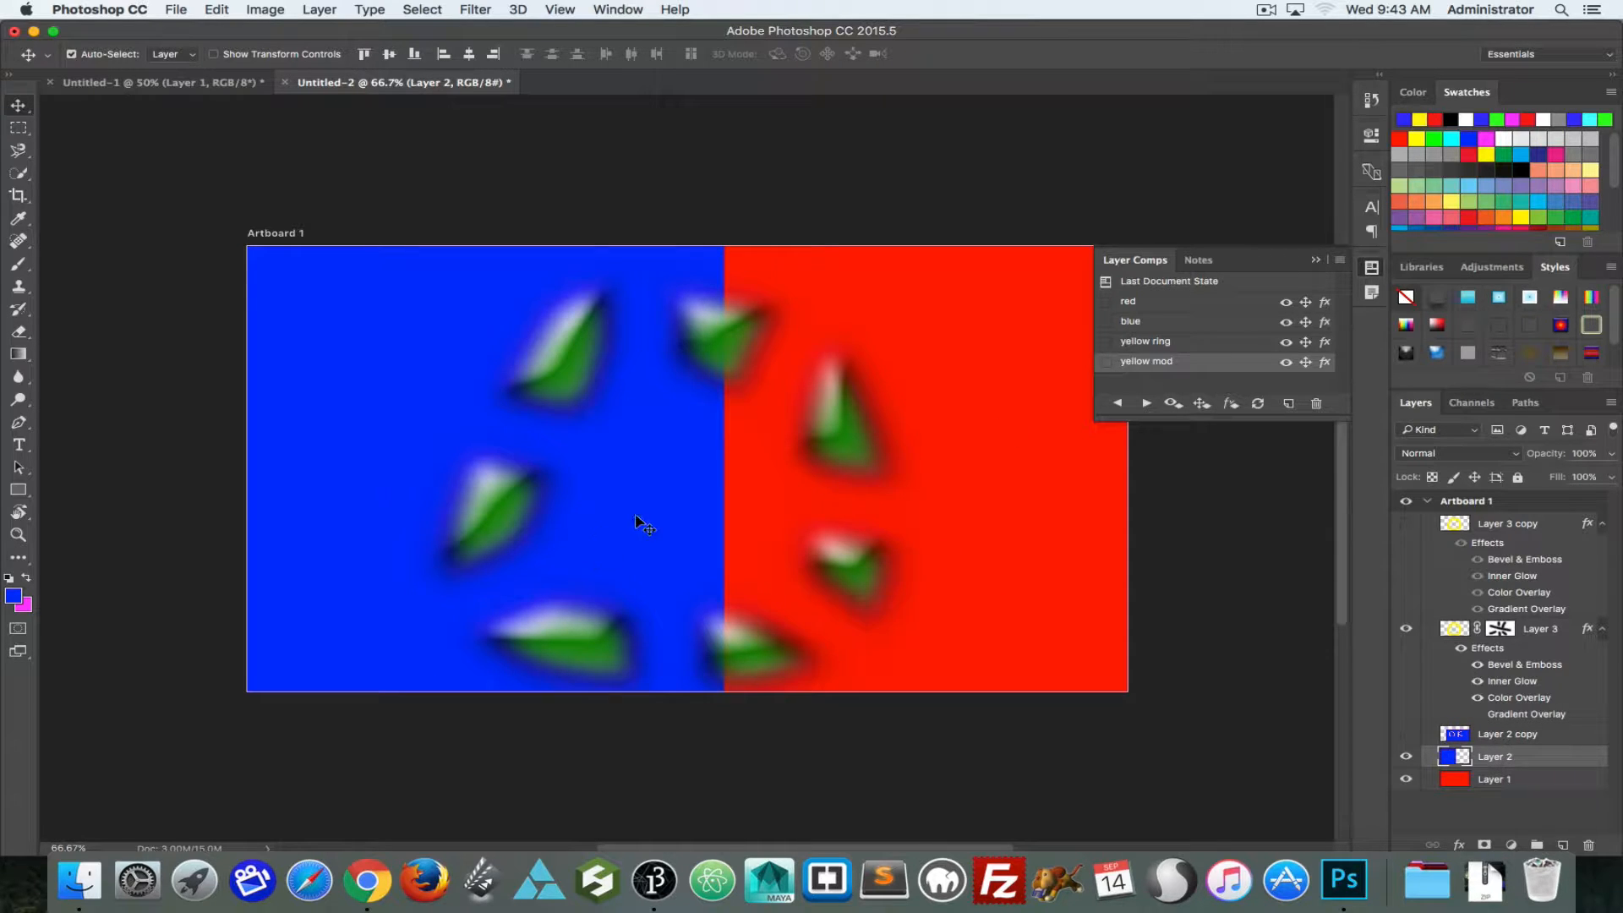
pyautogui.click(1104, 343)
pyautogui.click(1101, 363)
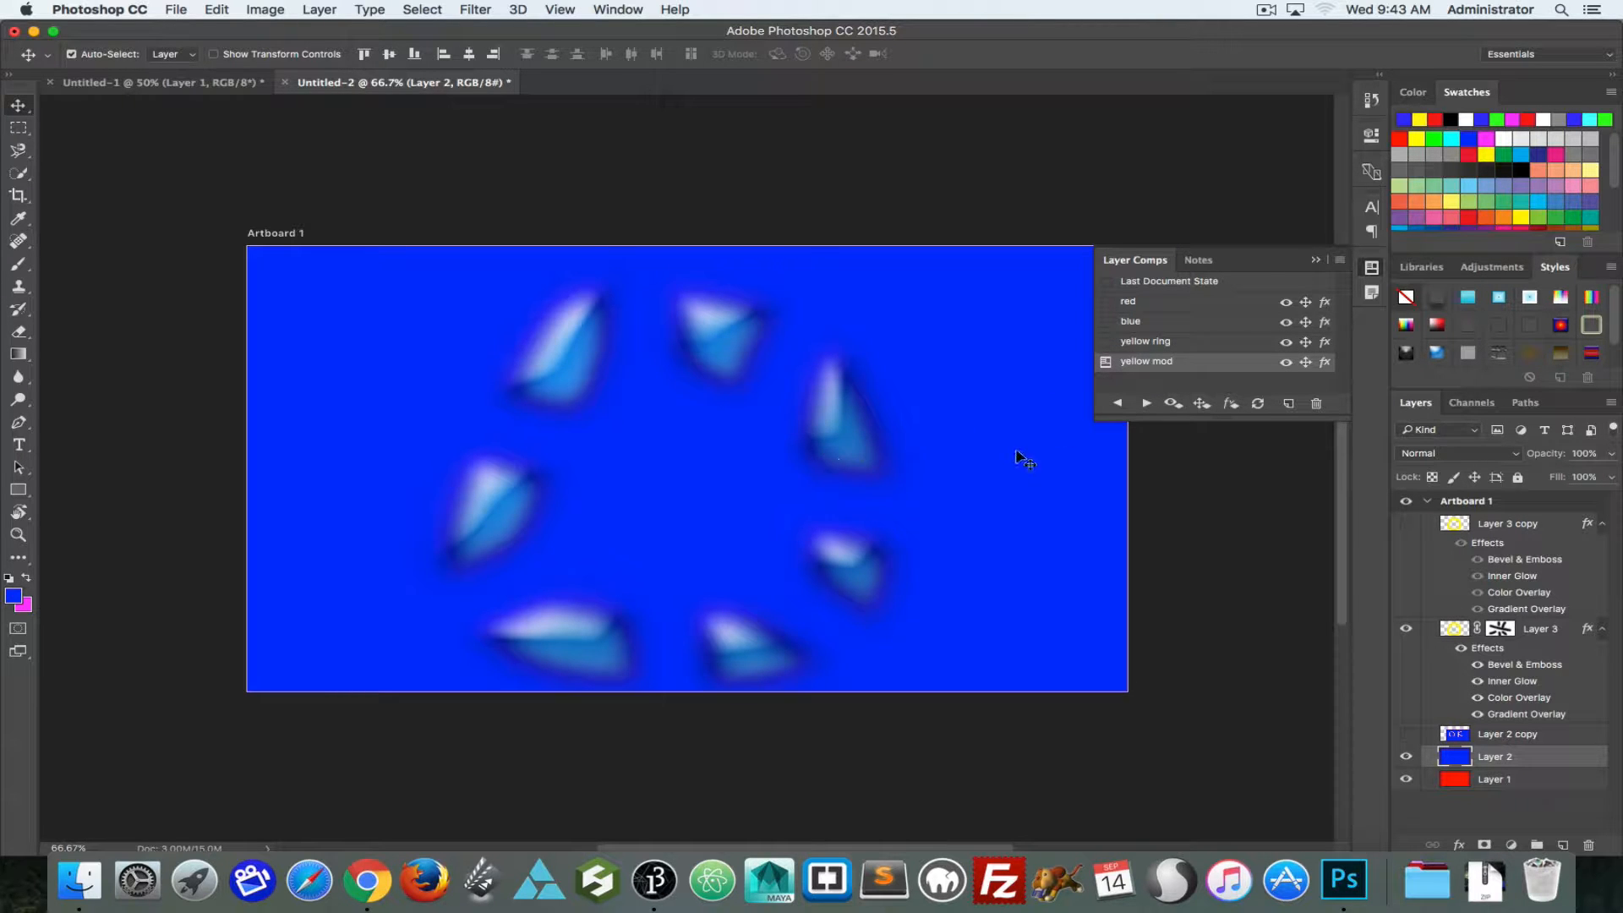
# Step: Move Layer 2 left and hide Layer 3's Gradient Overlay, update the yellow mod comp, and compare it with yellow ring
pyautogui.moveTo(1017, 453); pyautogui.dragTo(625, 457)
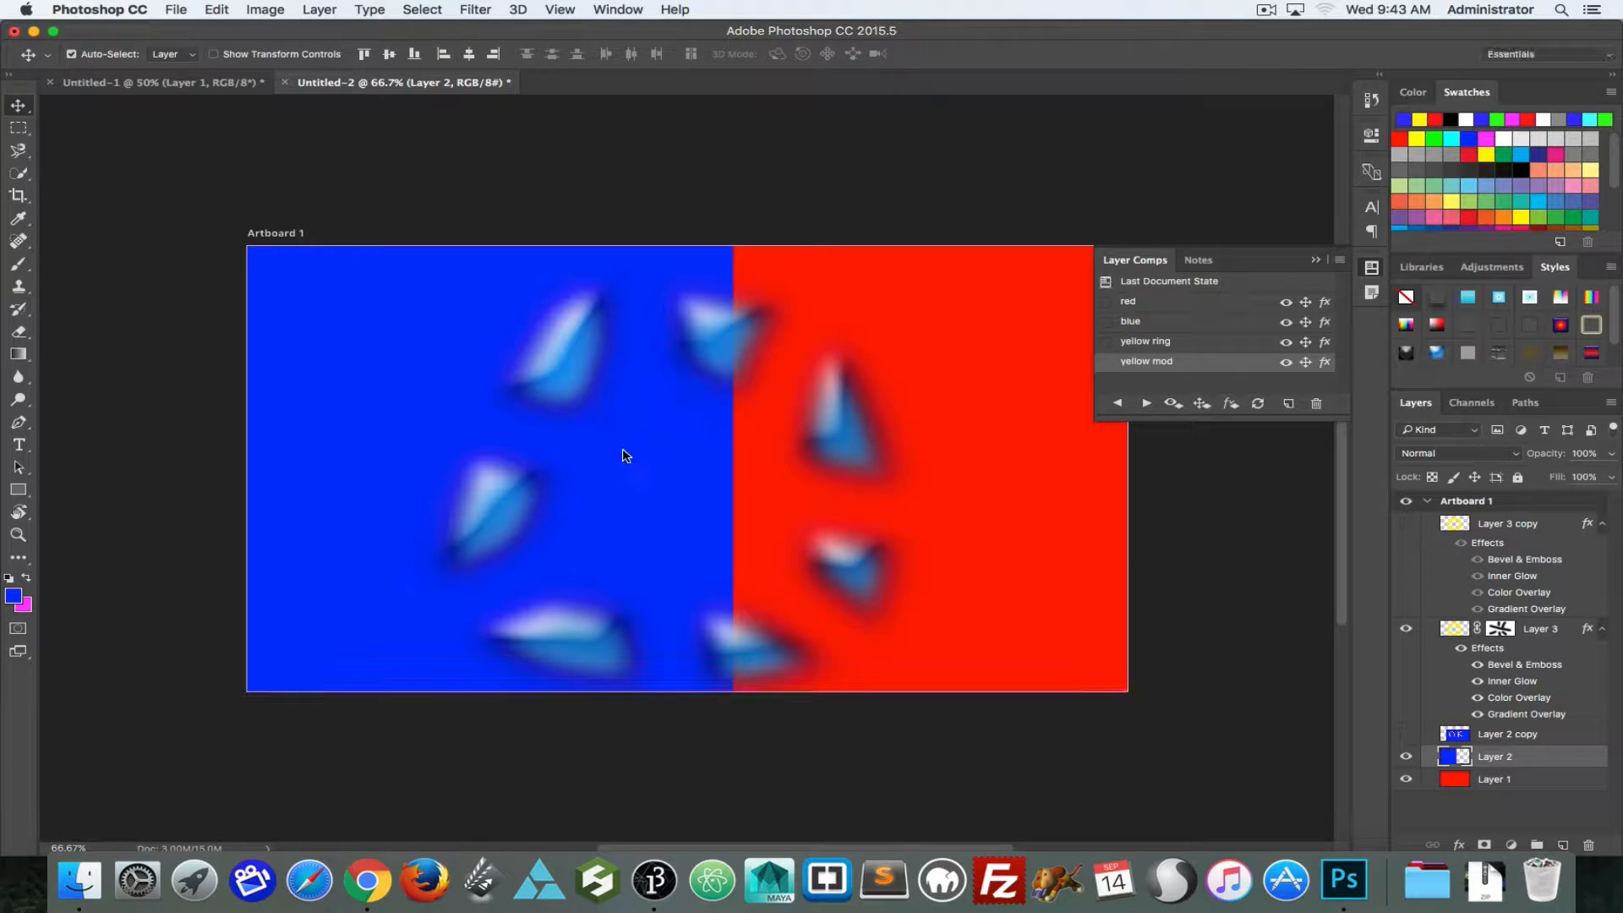
pyautogui.click(1477, 715)
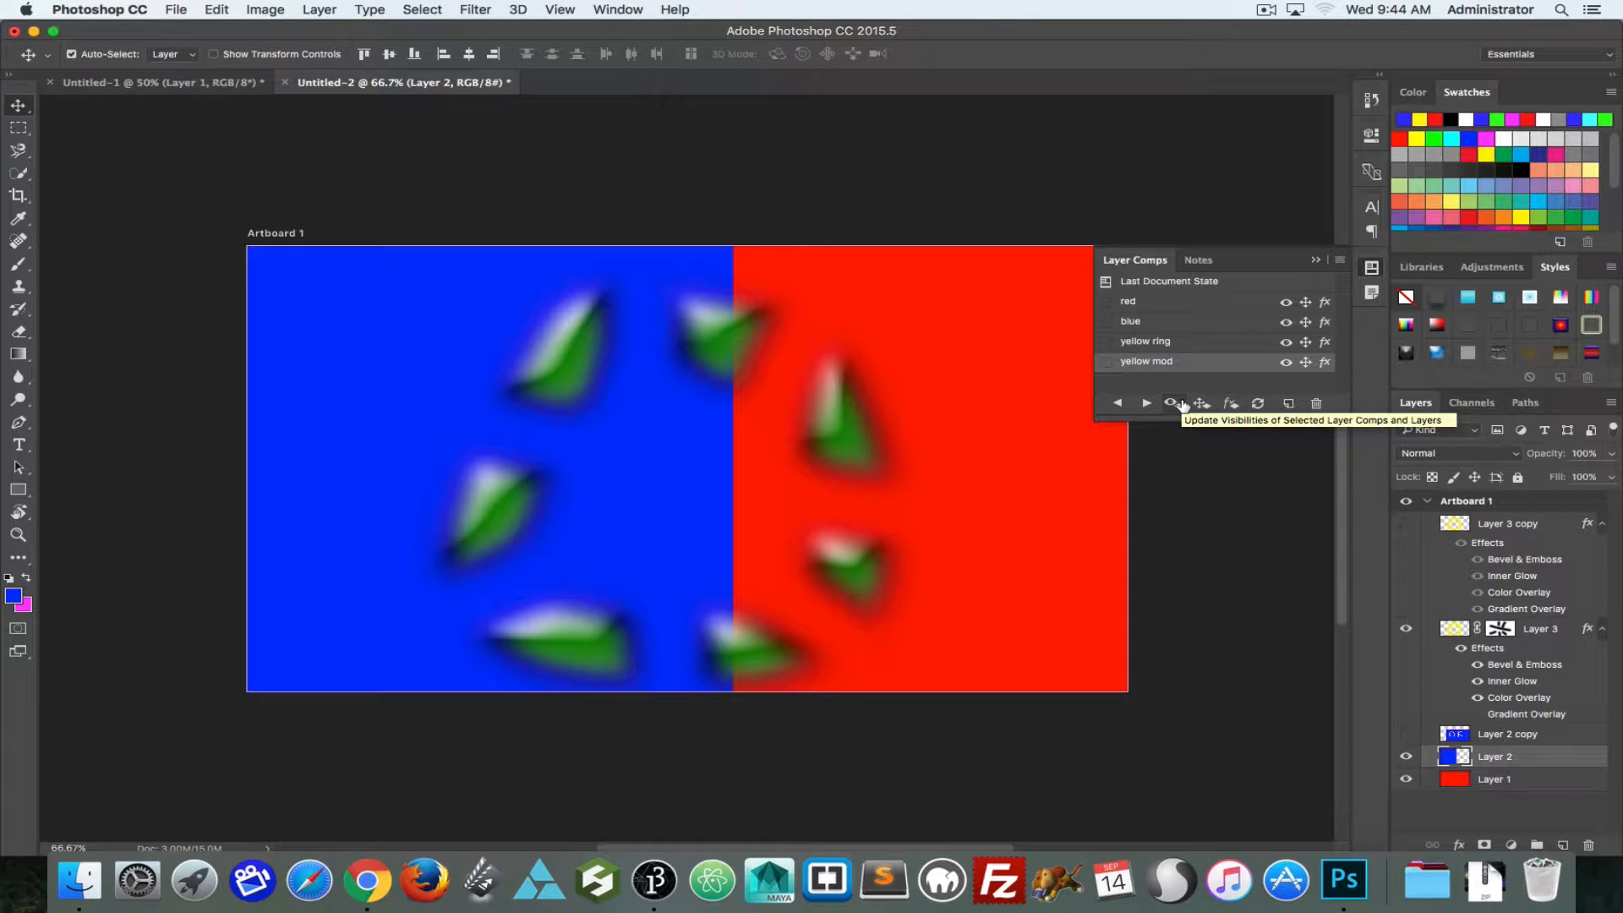
pyautogui.click(1259, 404)
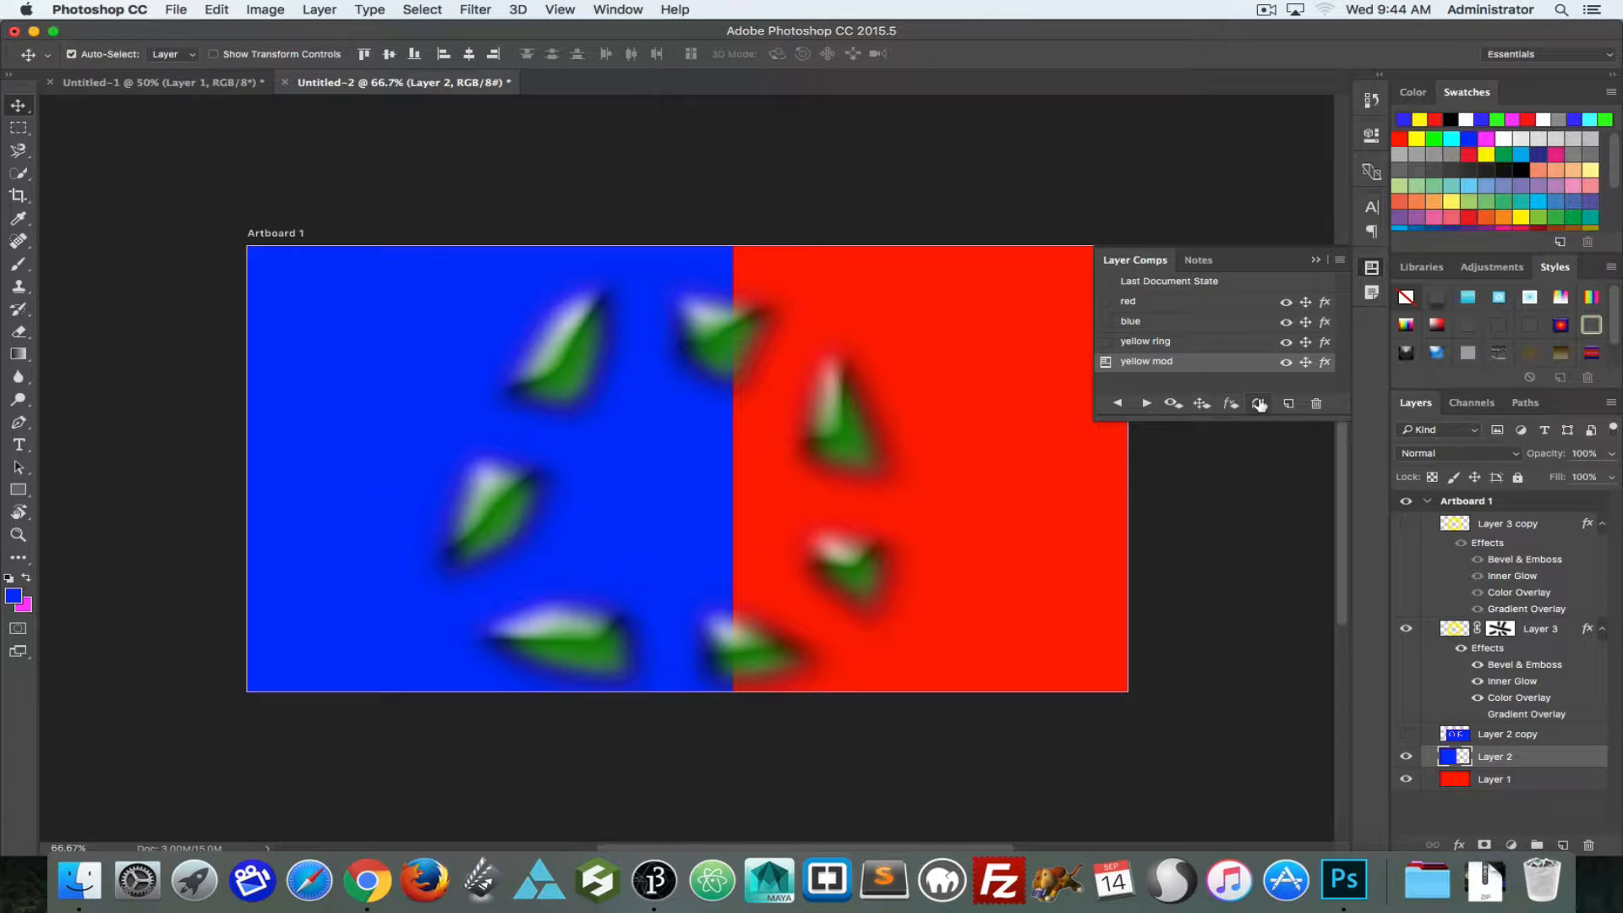
pyautogui.click(1104, 341)
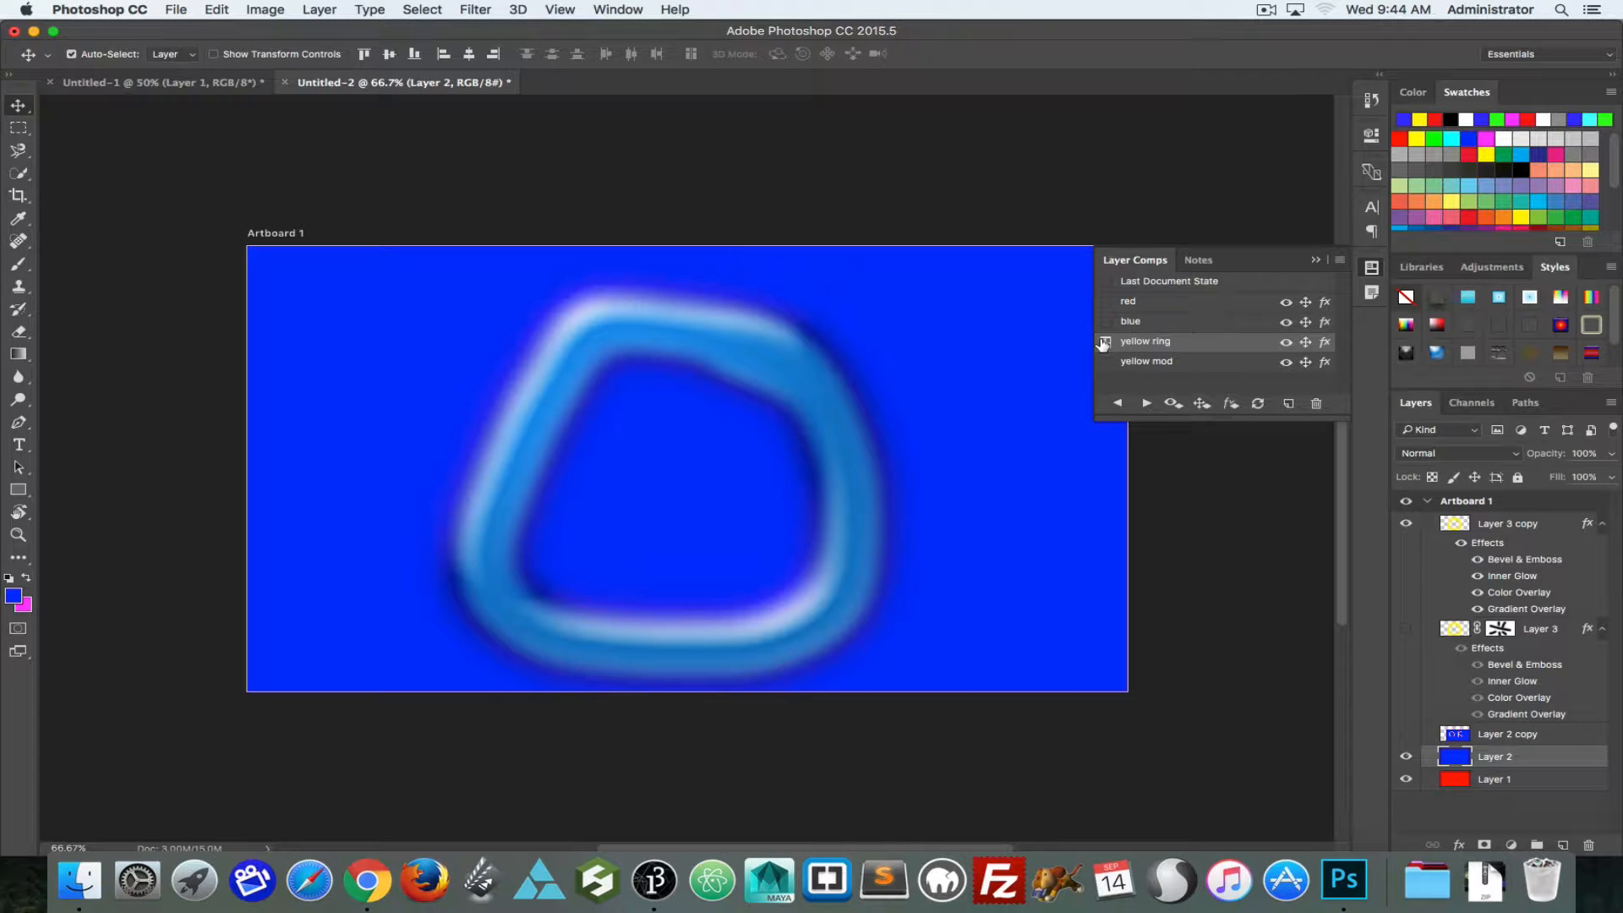
pyautogui.click(1106, 362)
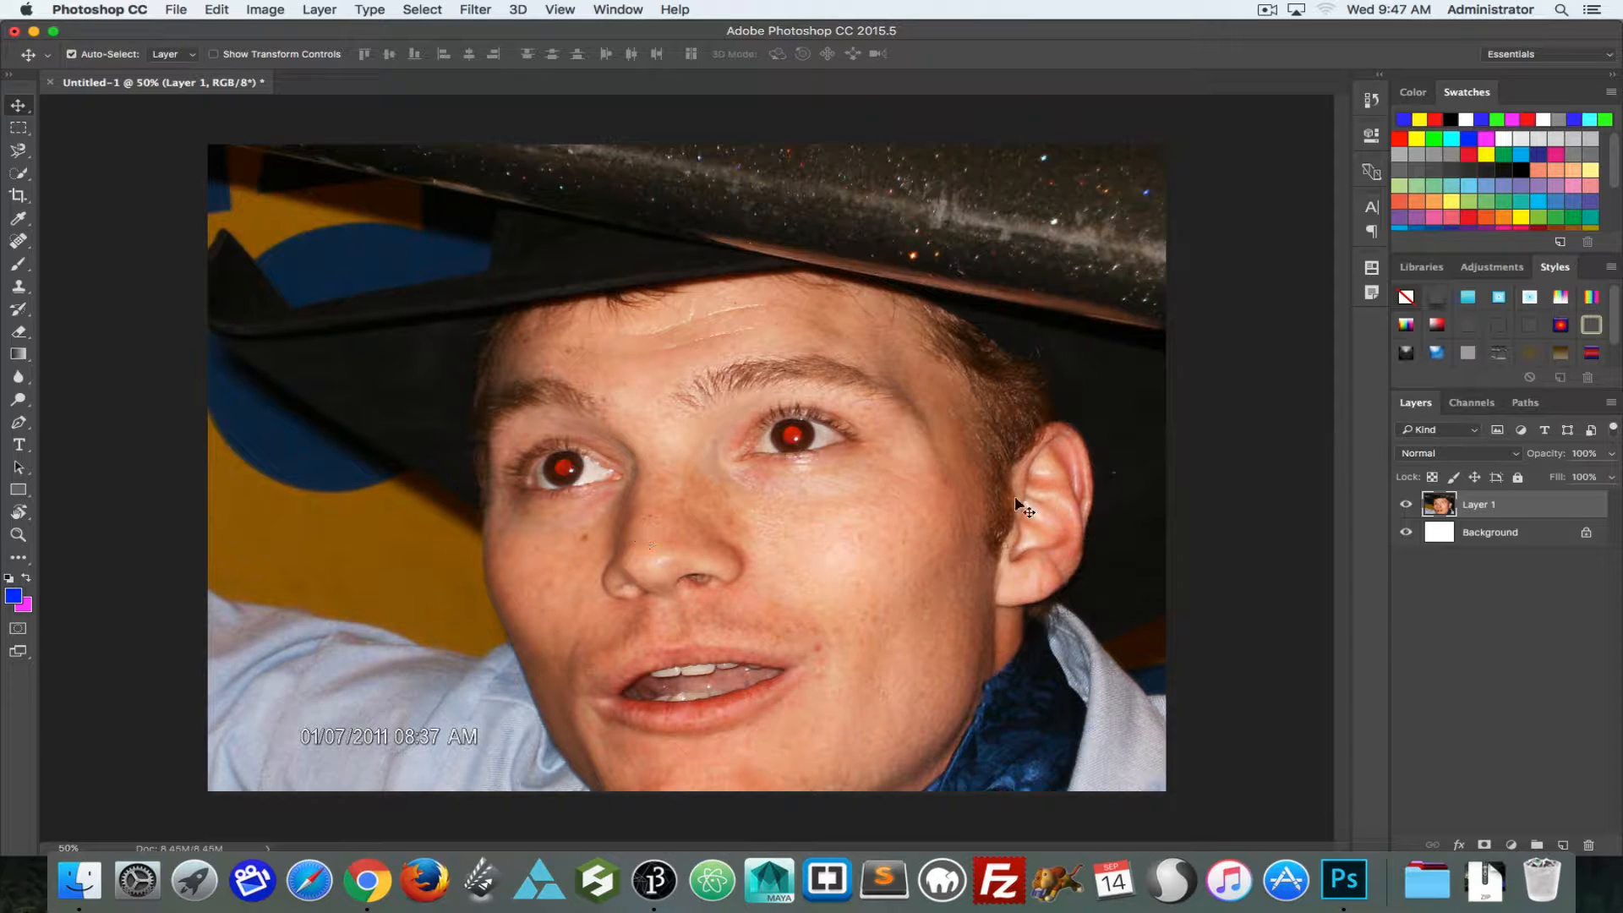
# Step: In the portrait document, add a new layer and paint both red pupils black with a 100 px soft brush
pyautogui.press('b')
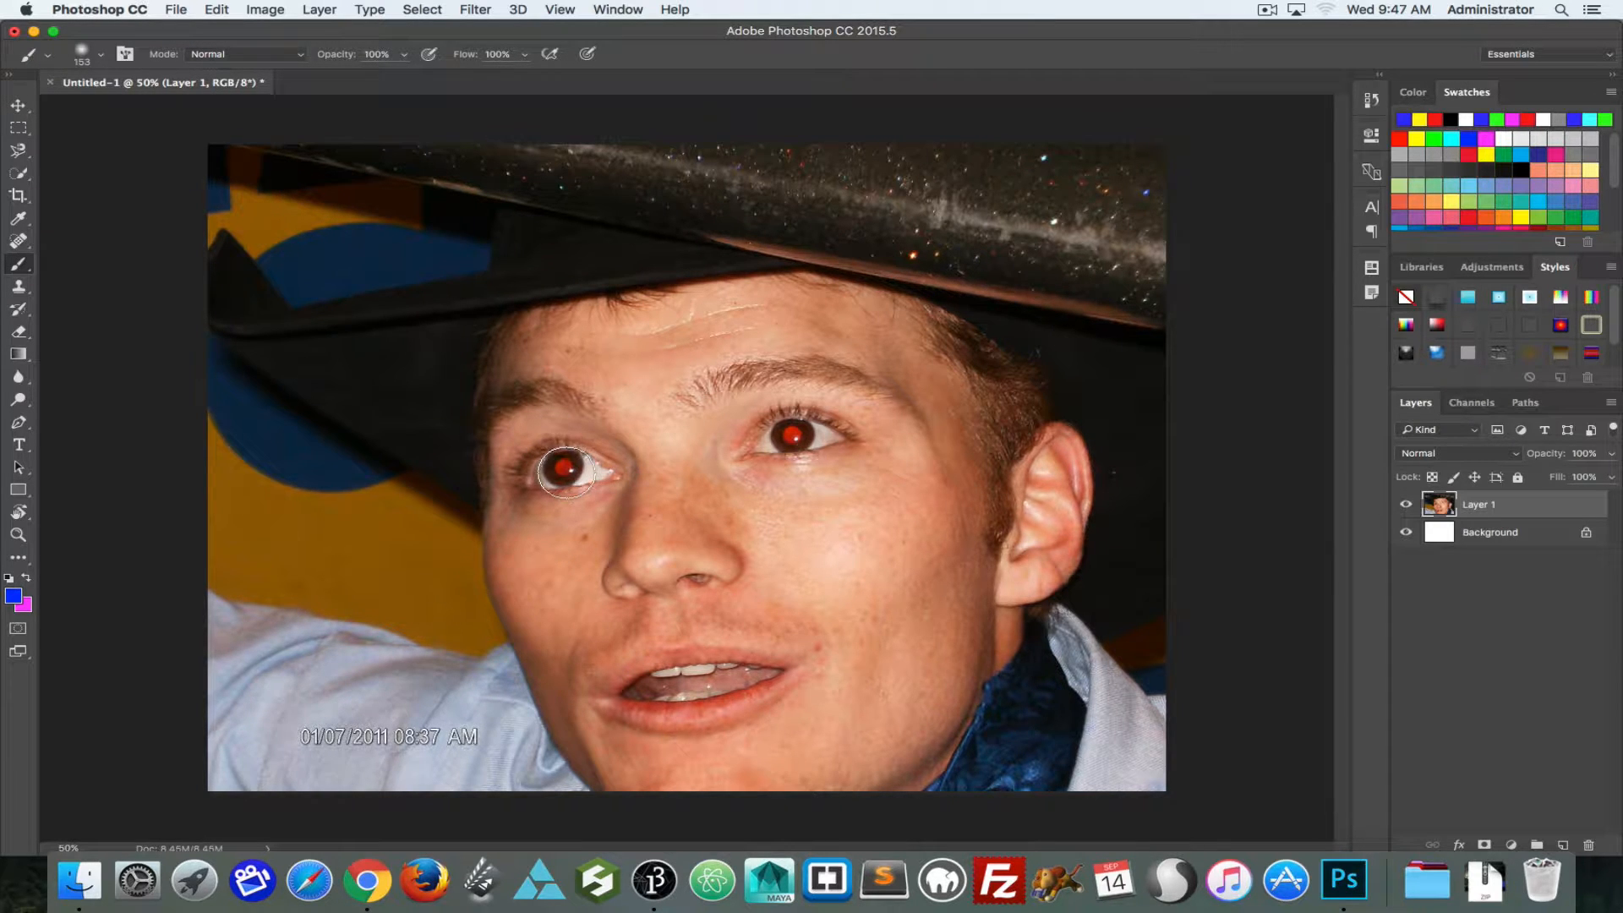
pyautogui.click(1563, 845)
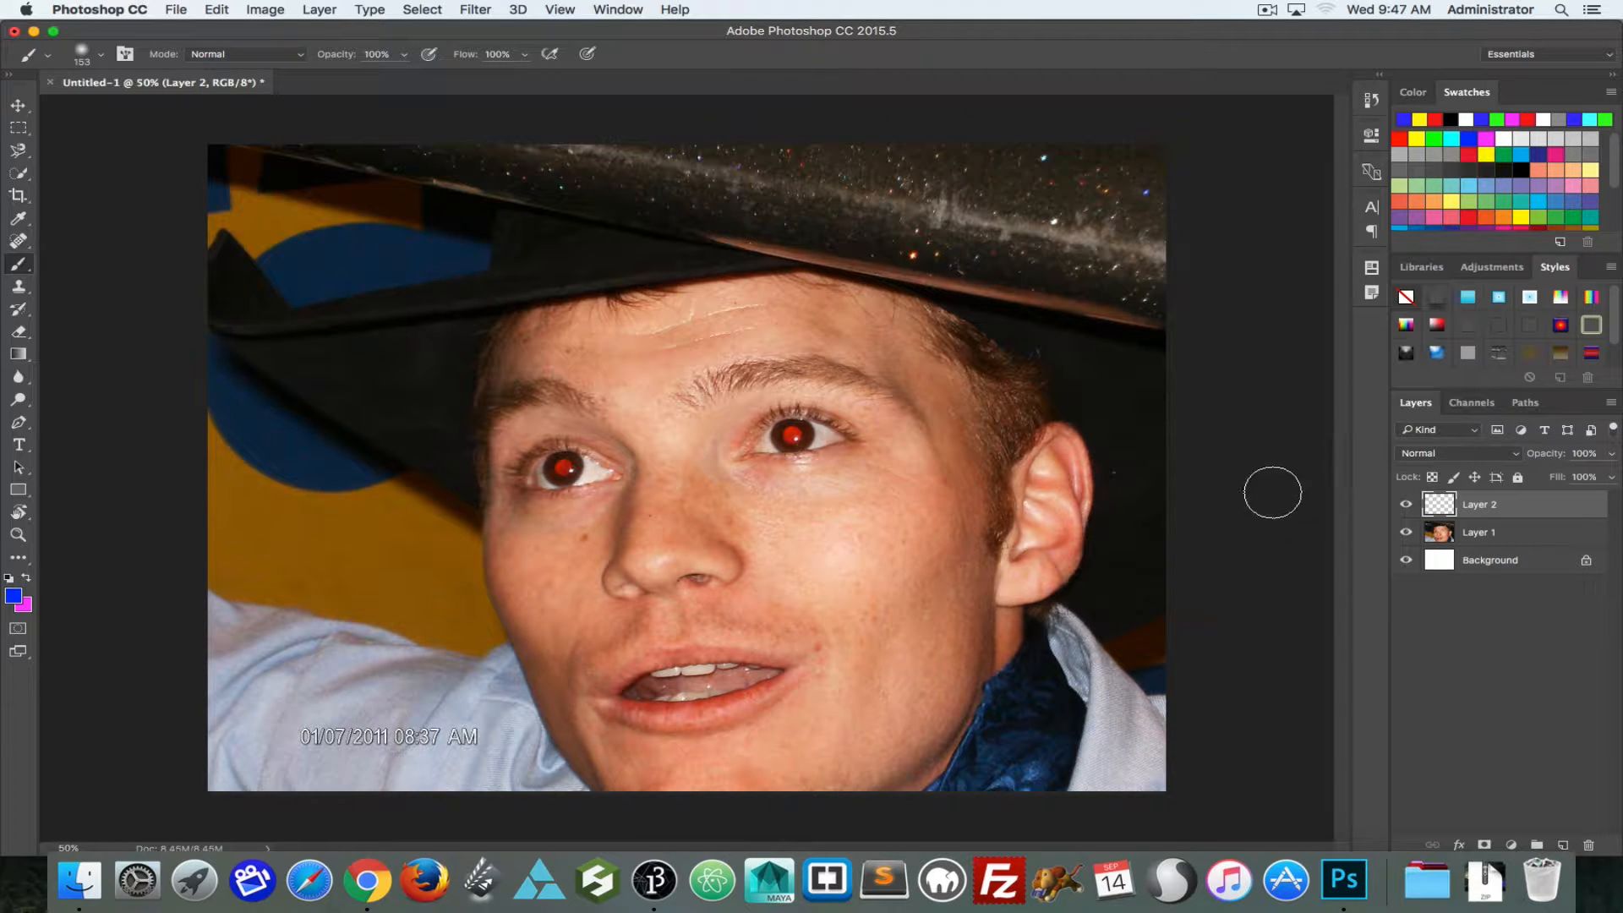
pyautogui.click(1522, 162)
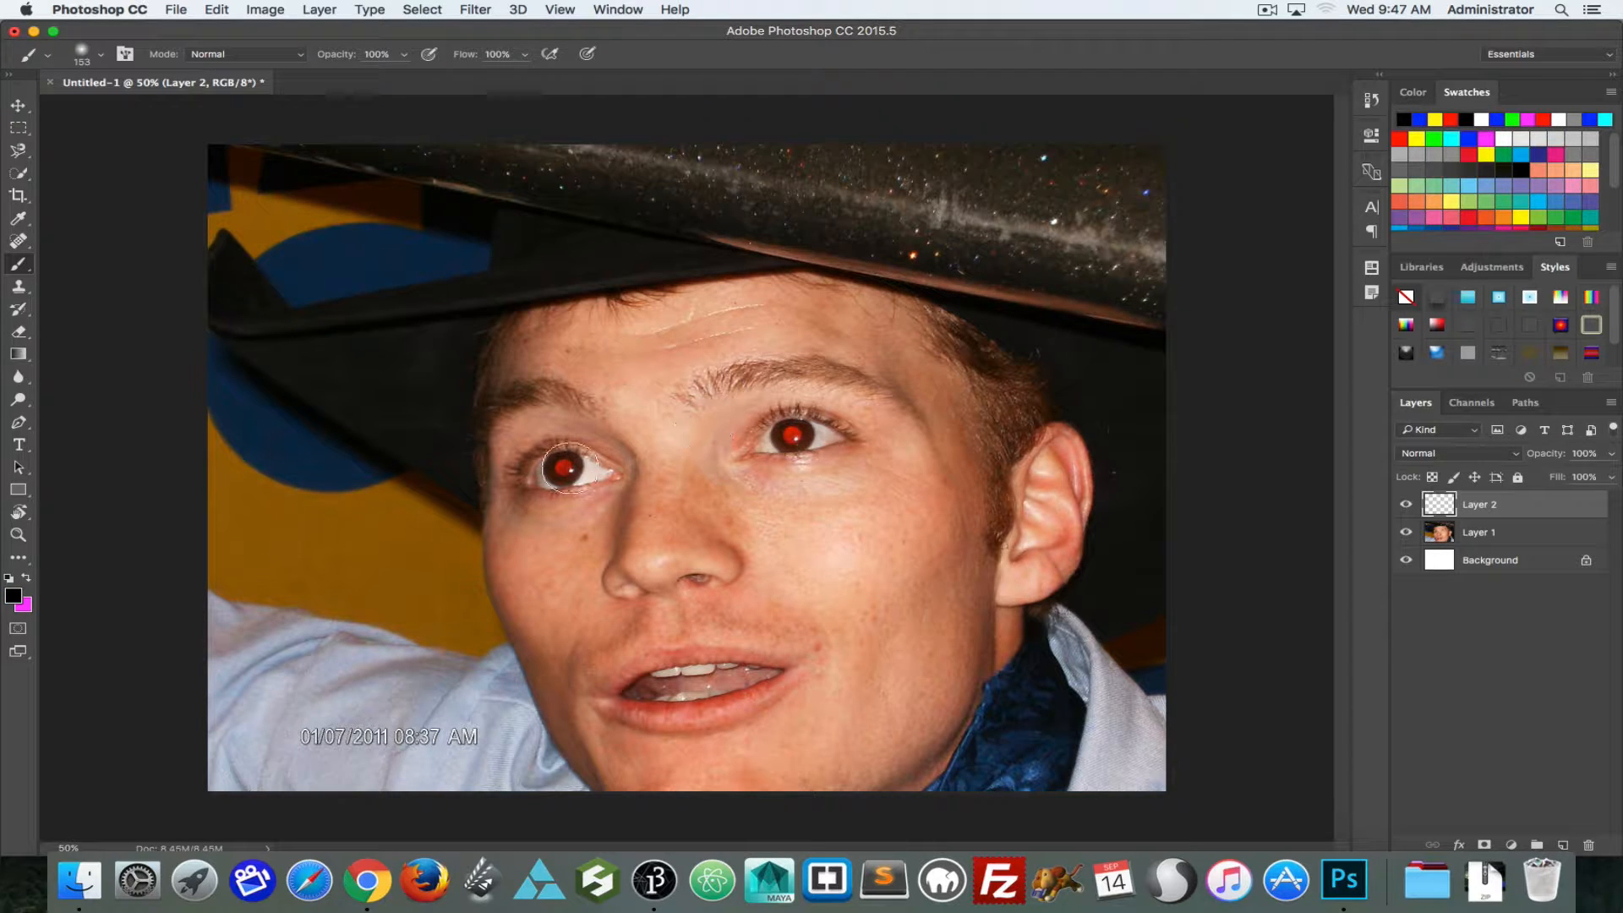
pyautogui.press('[')
pyautogui.press('[')
pyautogui.press('[')
pyautogui.click(562, 467)
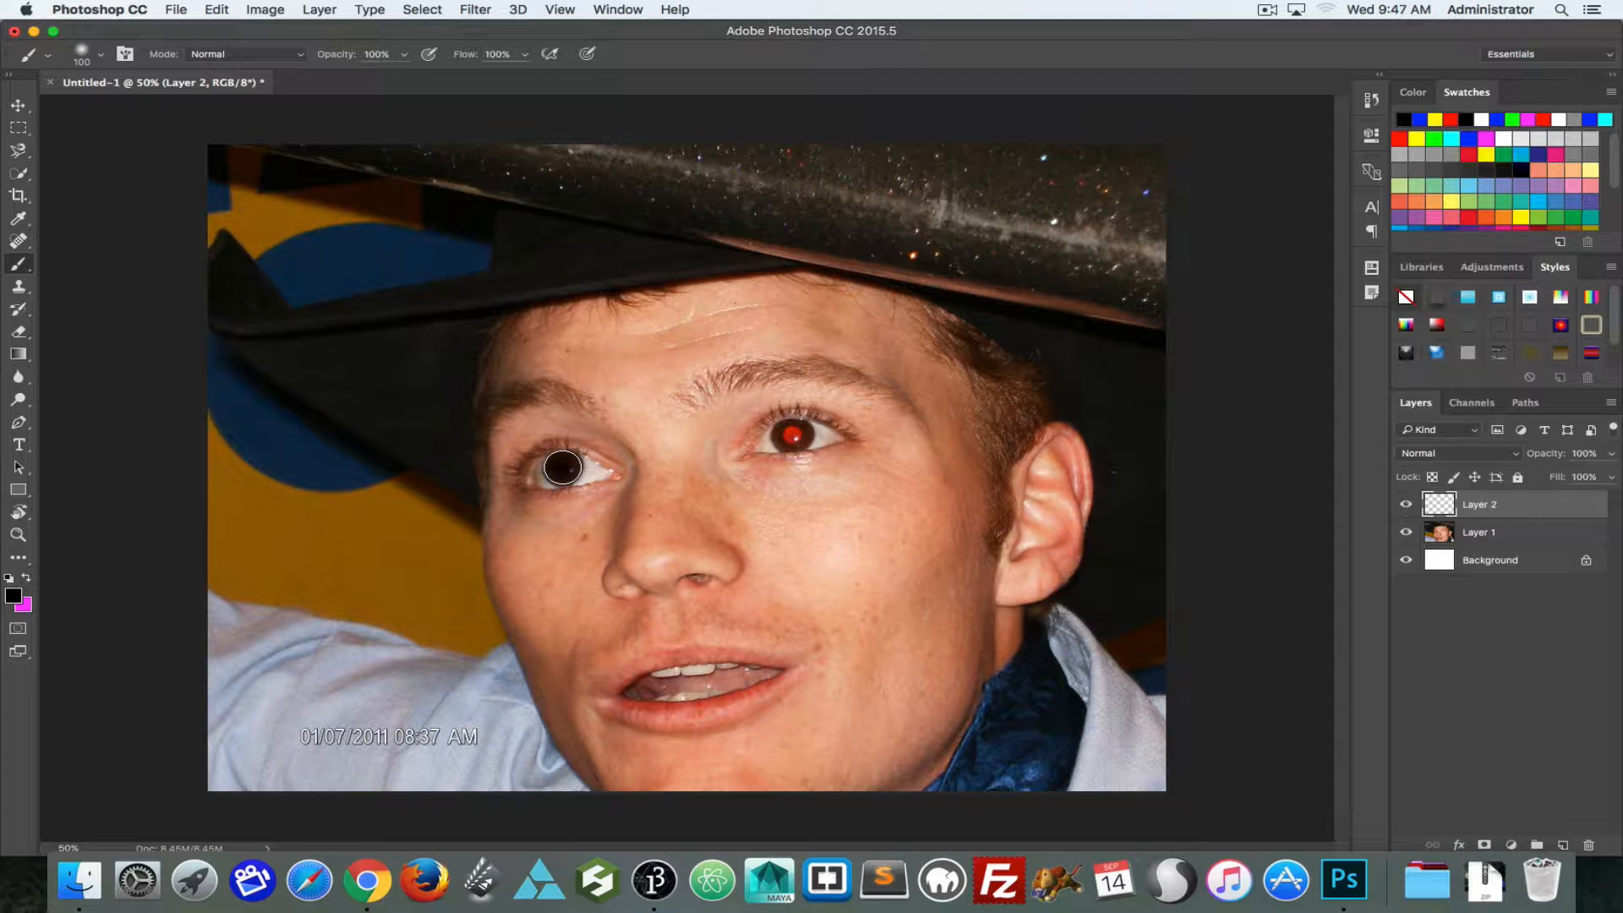
pyautogui.click(791, 435)
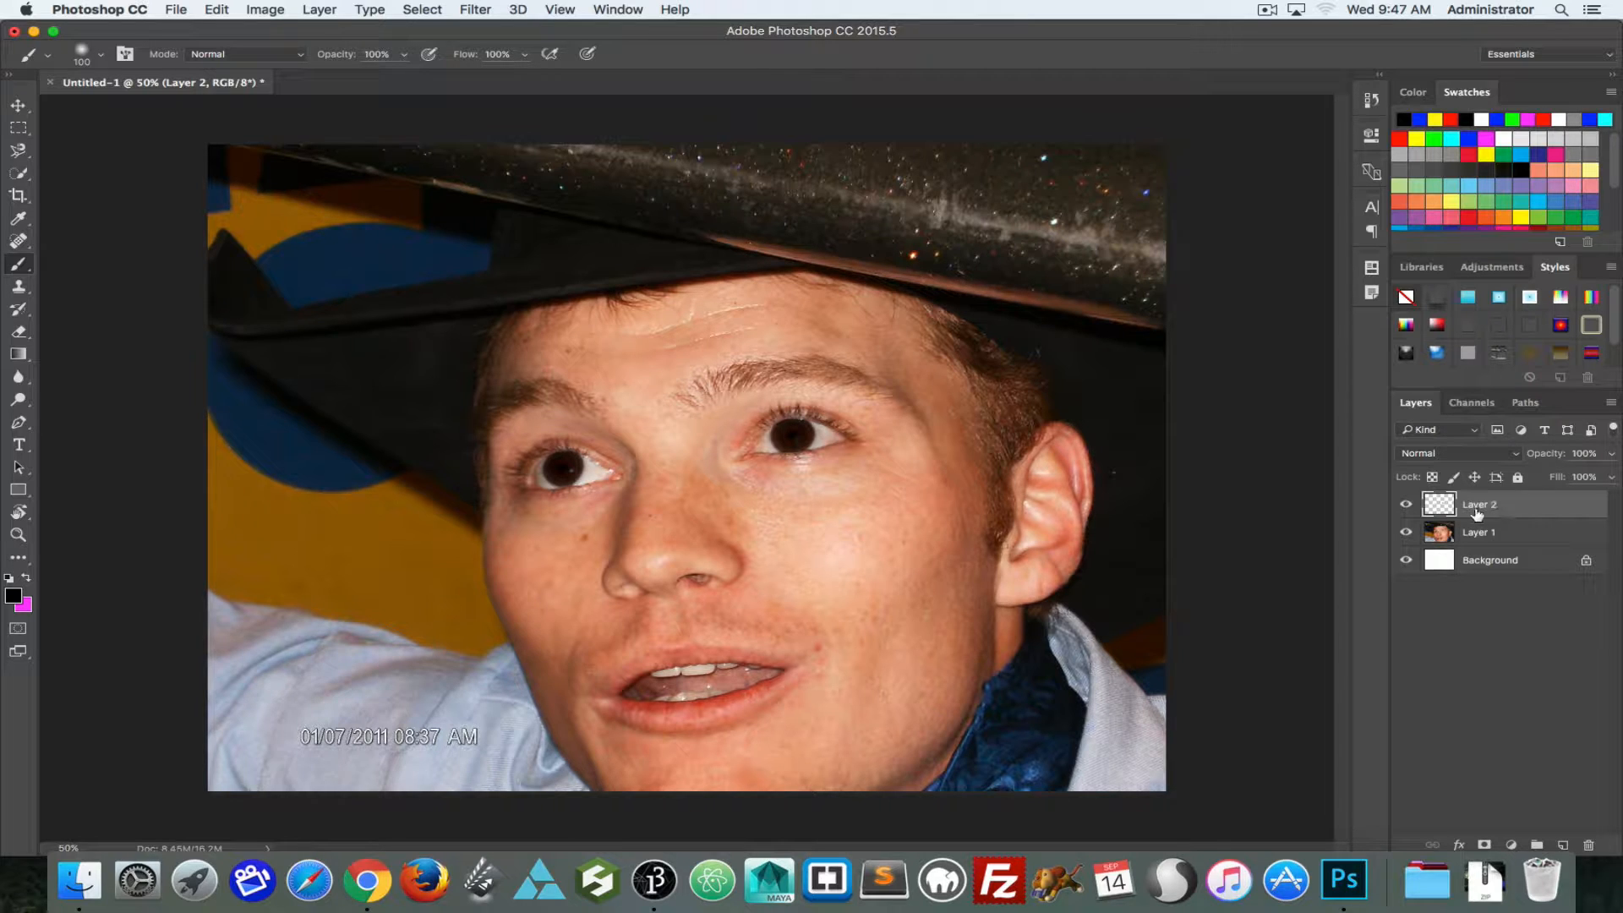
# Step: Set Layer 2's blend mode to Multiply and its opacity to 79%
pyautogui.click(1480, 454)
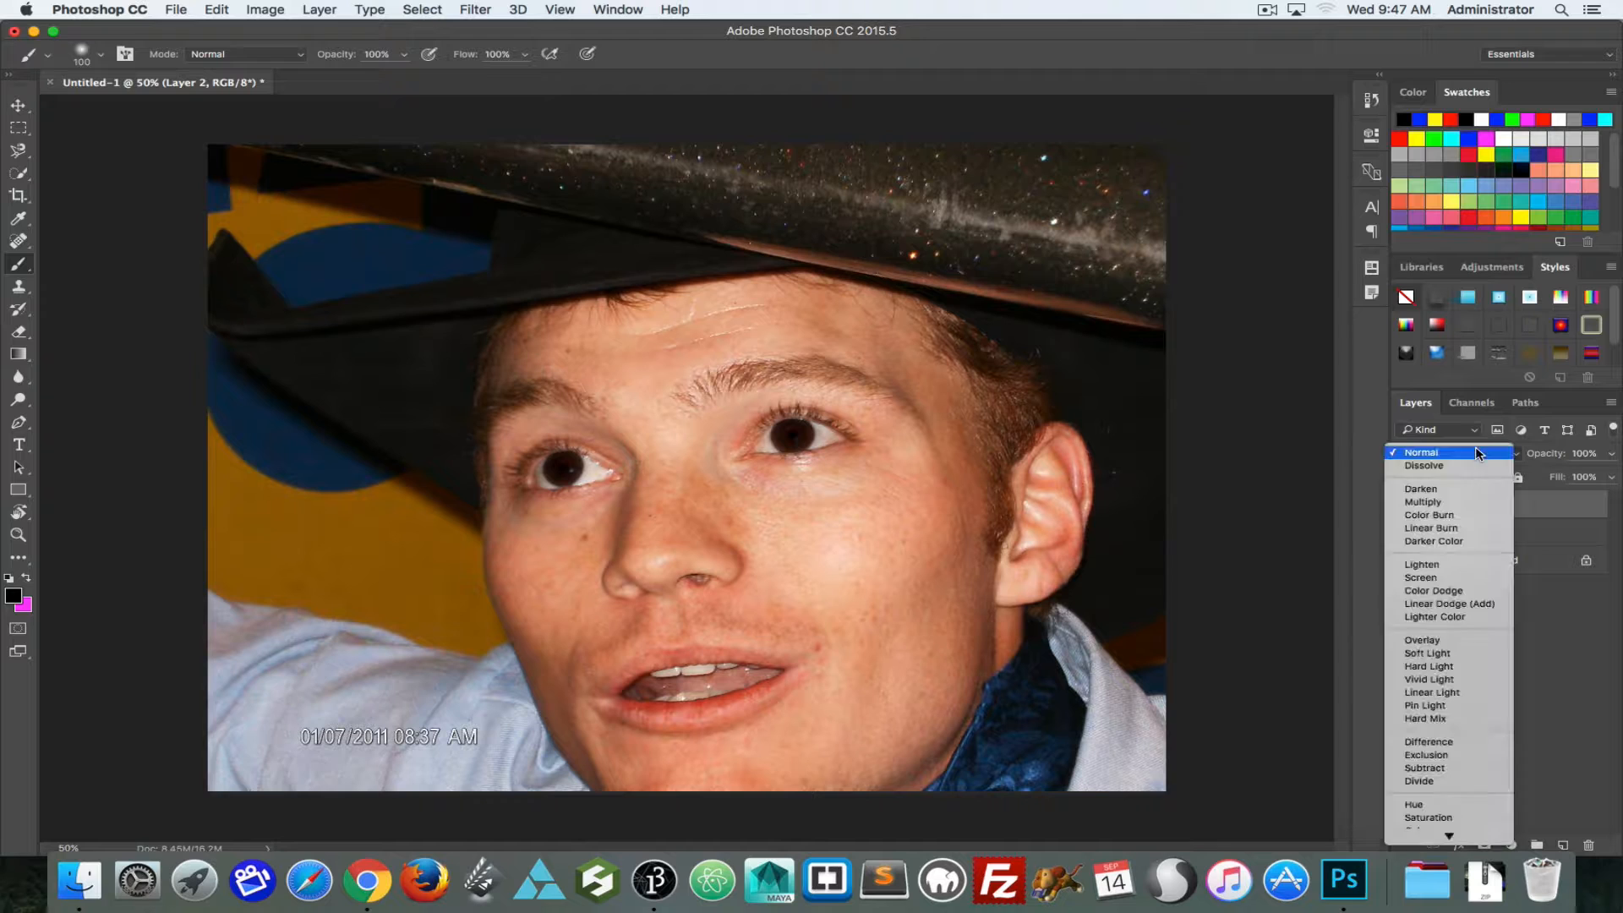
pyautogui.click(1443, 504)
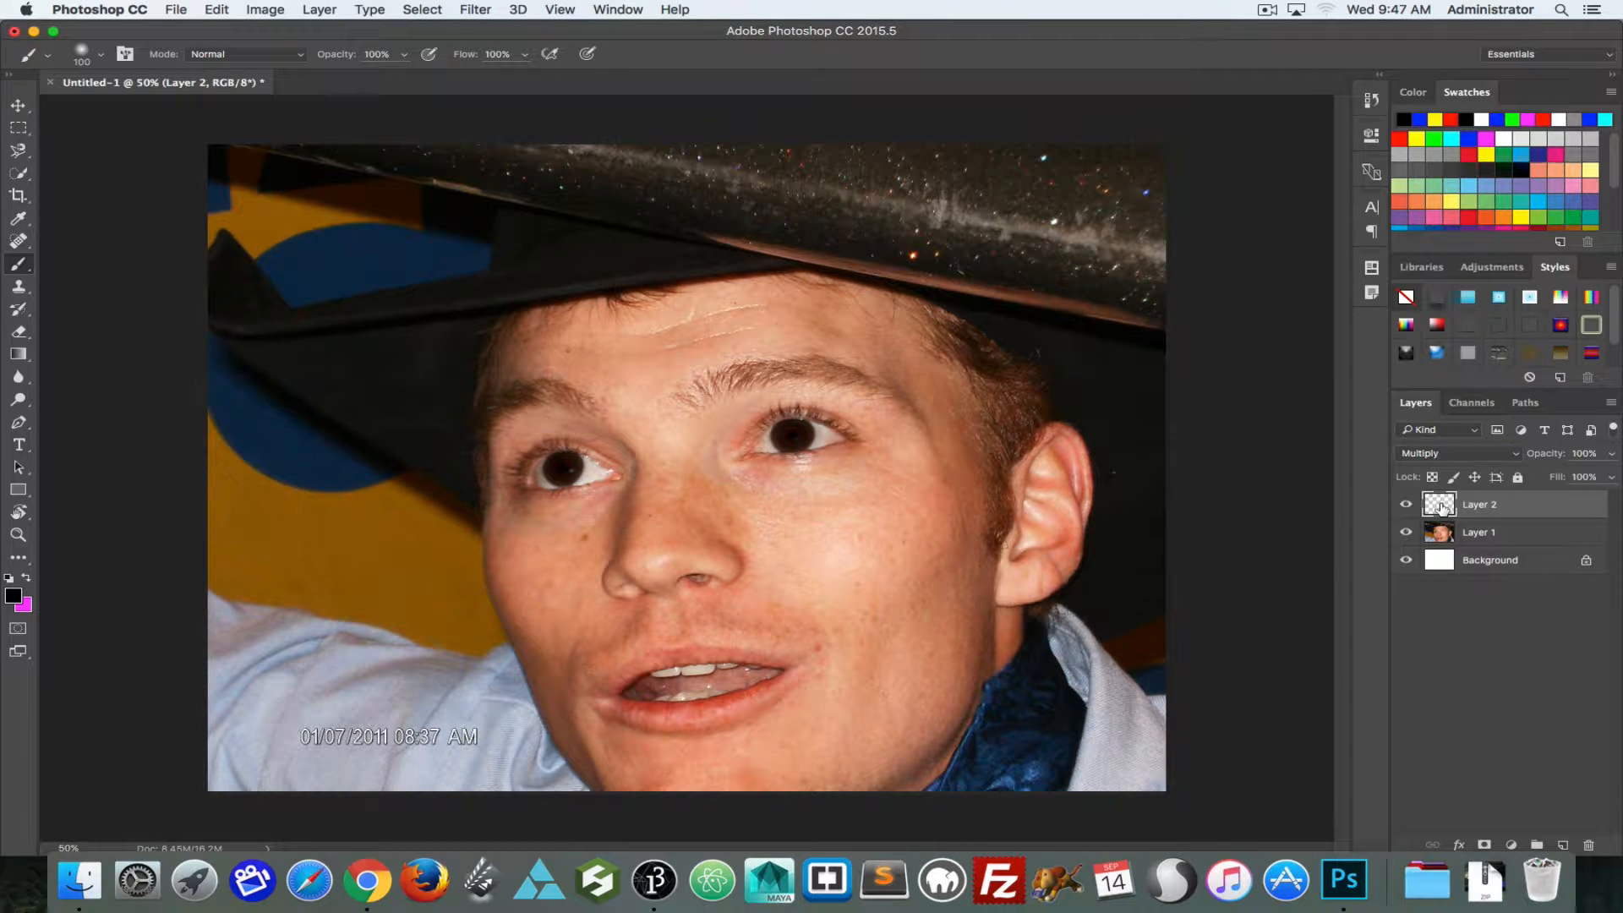
pyautogui.moveTo(1547, 455); pyautogui.dragTo(1529, 459)
# Step: Clear all paint from Layer 2, repaint both red pupils black with a 60 px brush, and compare with the layer hidden
pyautogui.press('super+a')
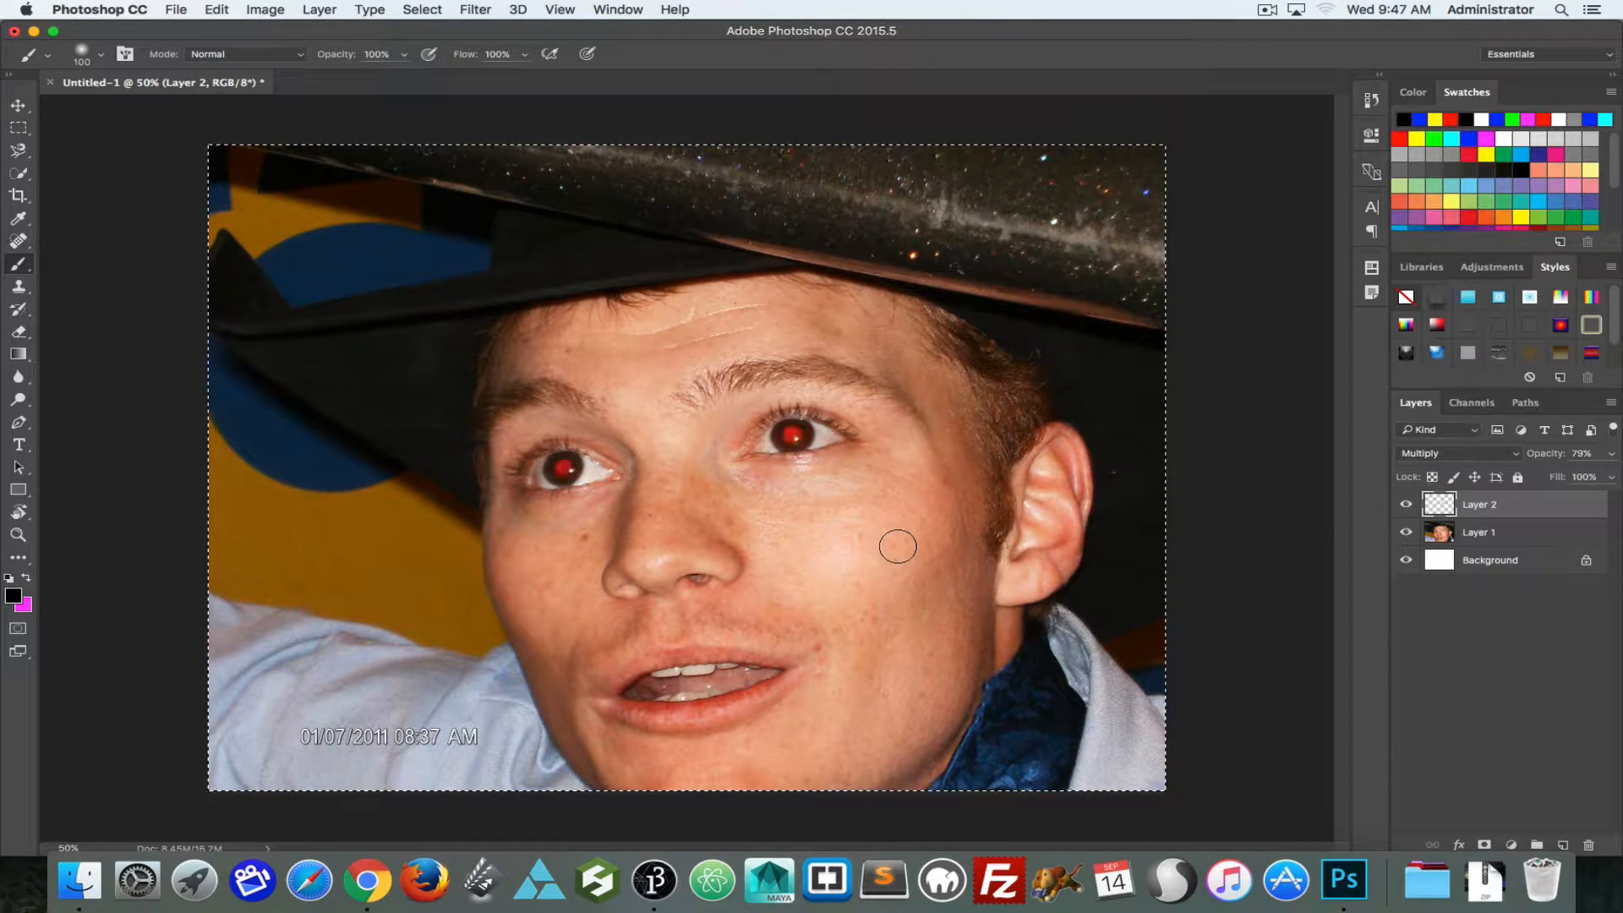
pyautogui.press('super+d')
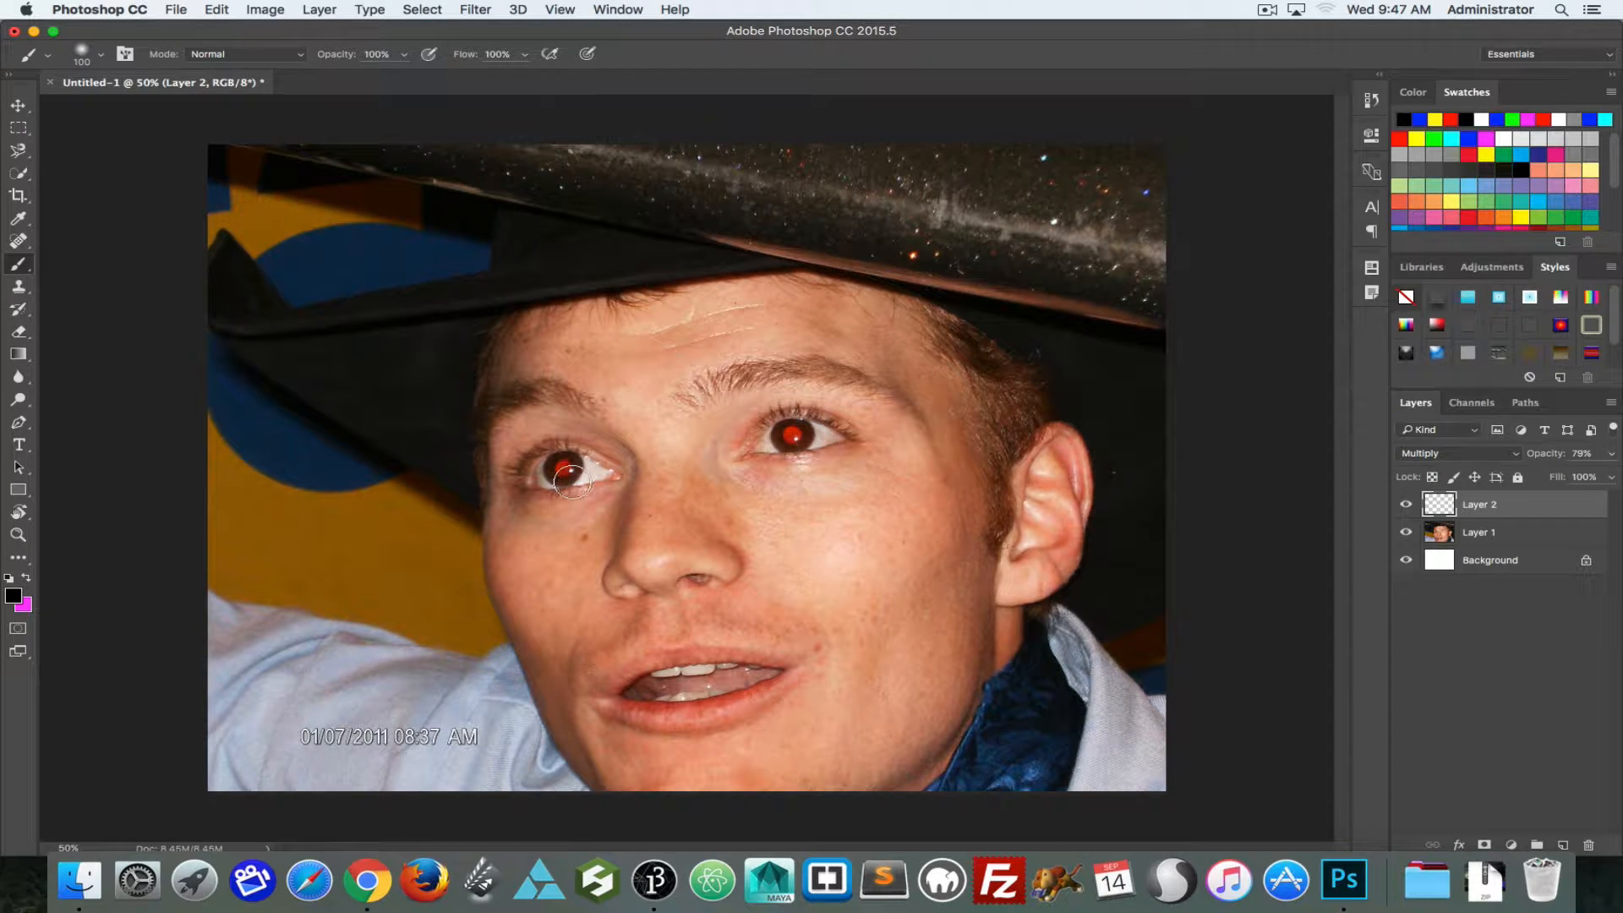
pyautogui.press('[')
pyautogui.press('[')
pyautogui.press('[')
pyautogui.press('[')
pyautogui.click(564, 467)
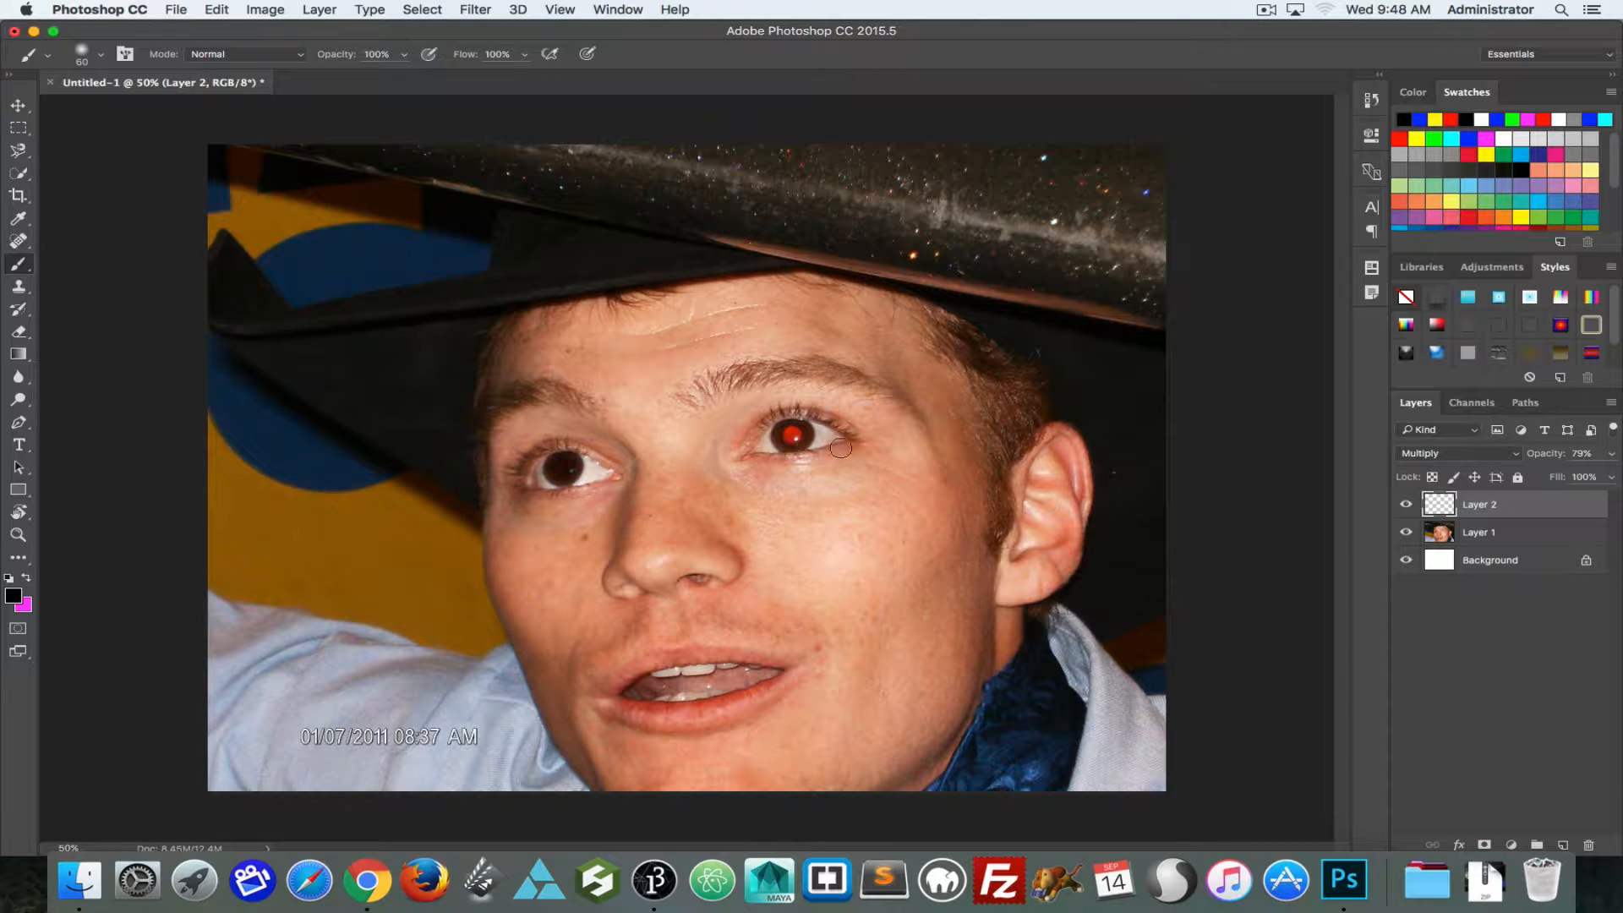
pyautogui.click(790, 435)
pyautogui.click(1405, 505)
pyautogui.click(1405, 505)
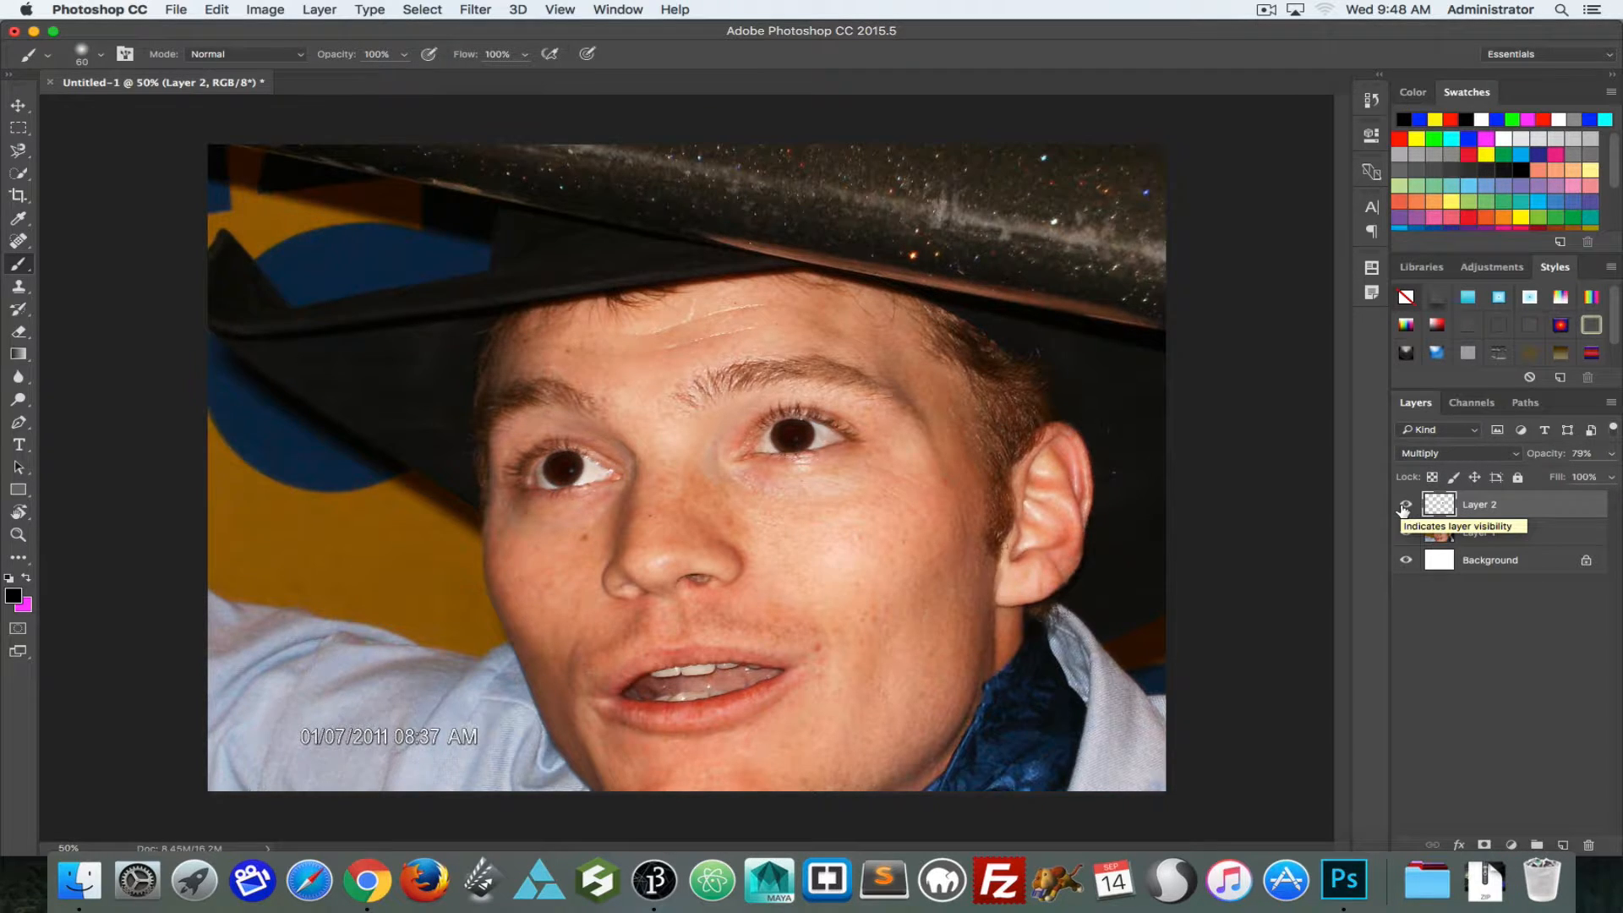
# Step: Set the Eraser's mode to Brush and lower Layer 2's opacity to 70%
pyautogui.press('super+minus')
pyautogui.press('super+minus')
pyautogui.press('super+plus')
pyautogui.press('super+plus')
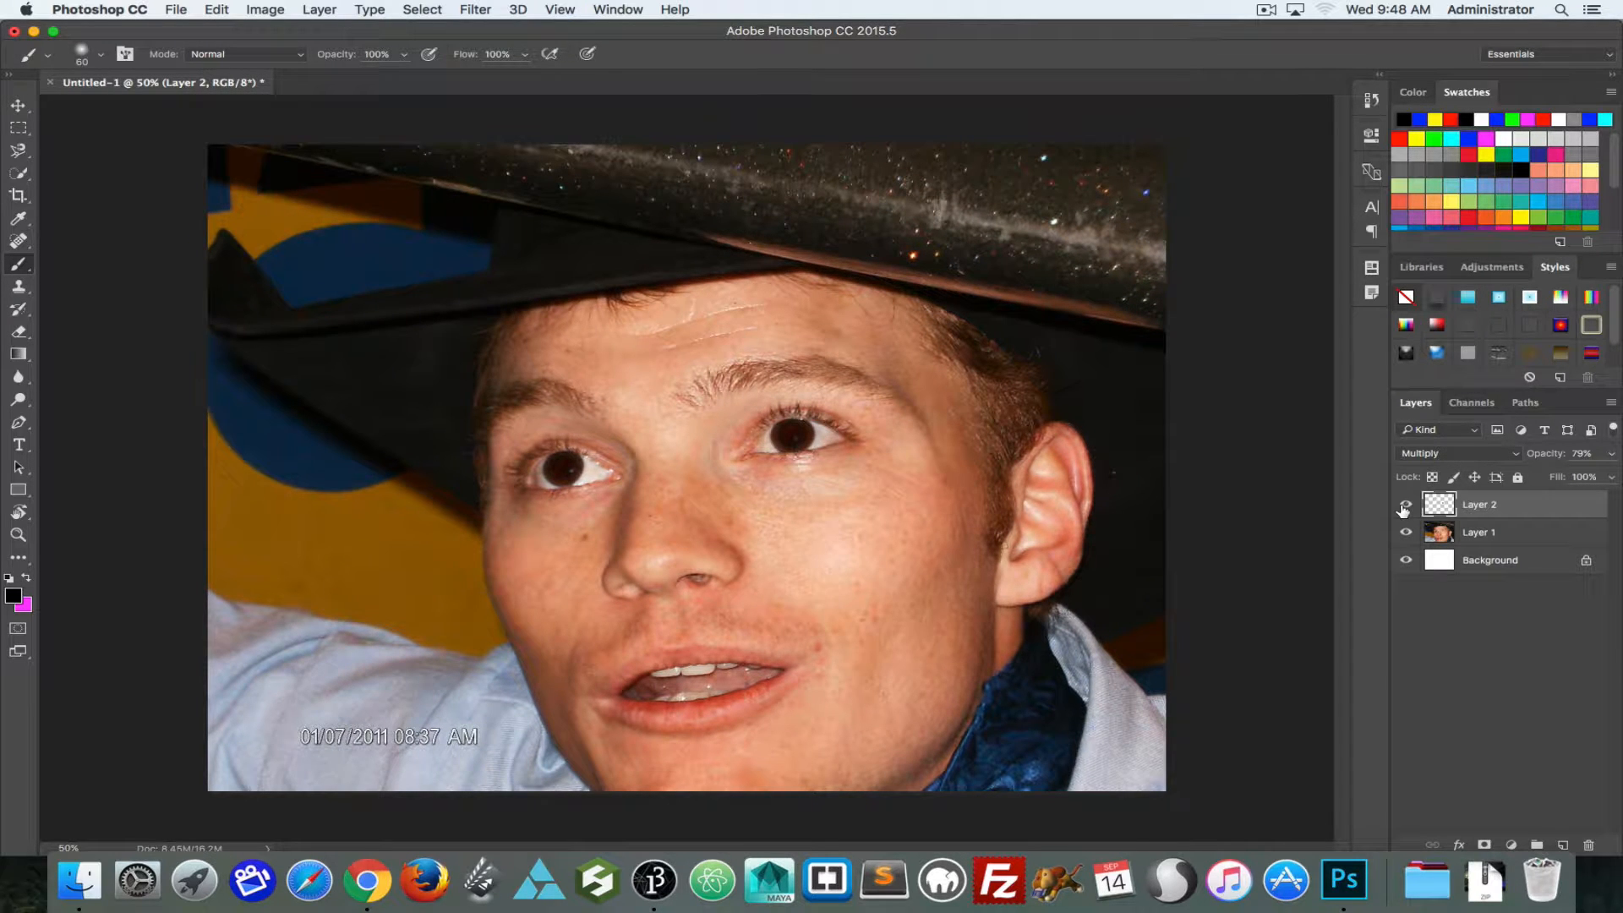
pyautogui.press('e')
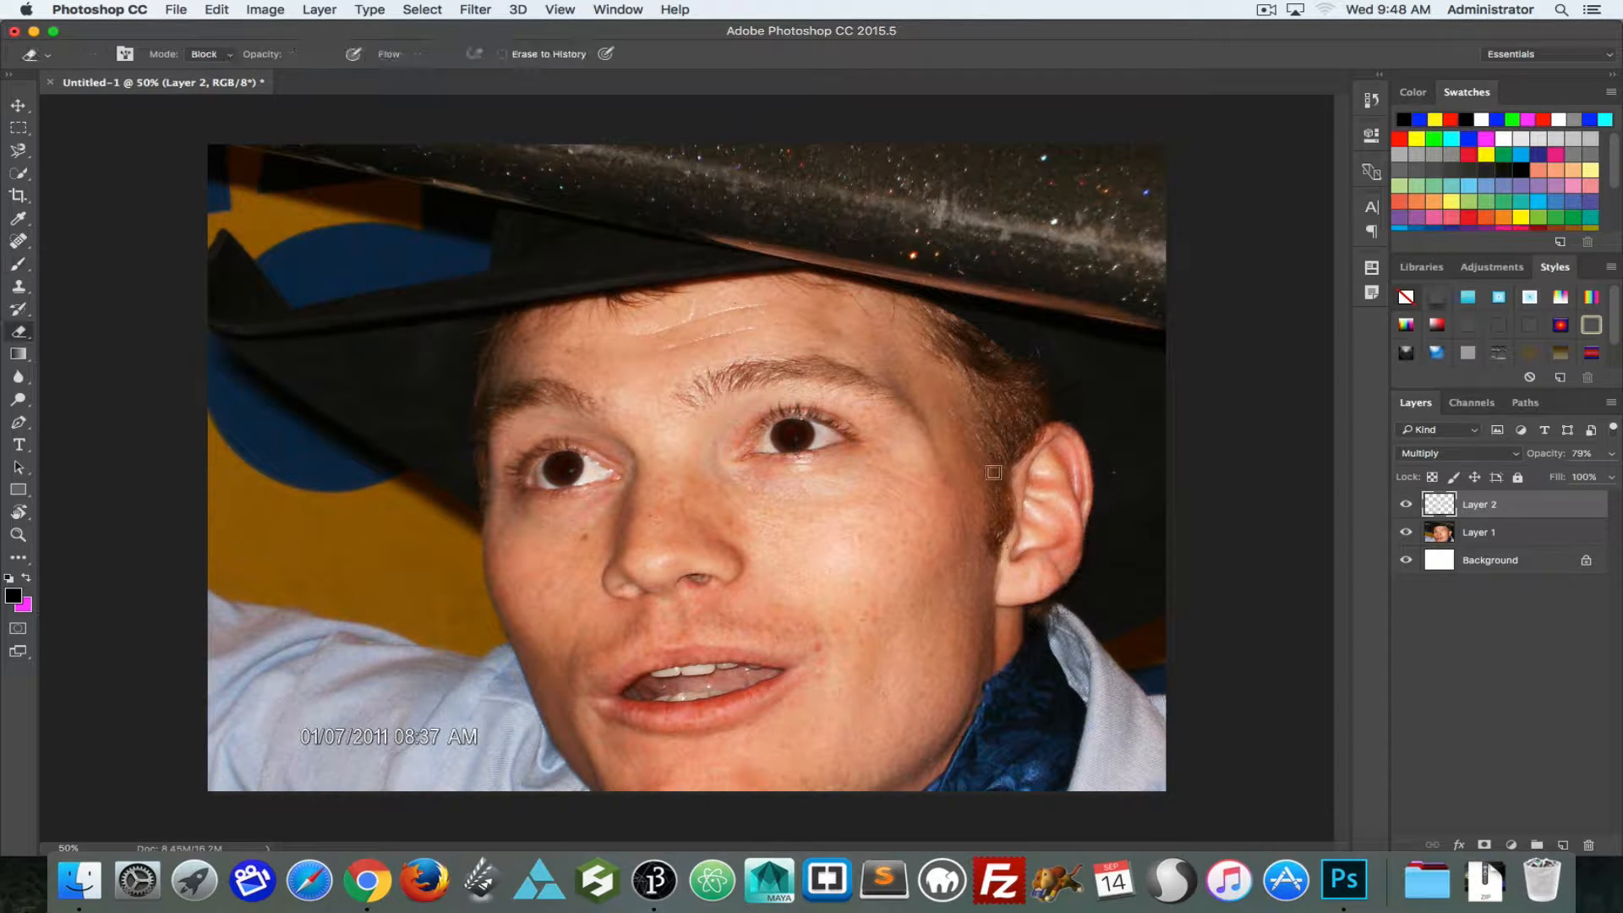
pyautogui.click(227, 56)
pyautogui.click(204, 26)
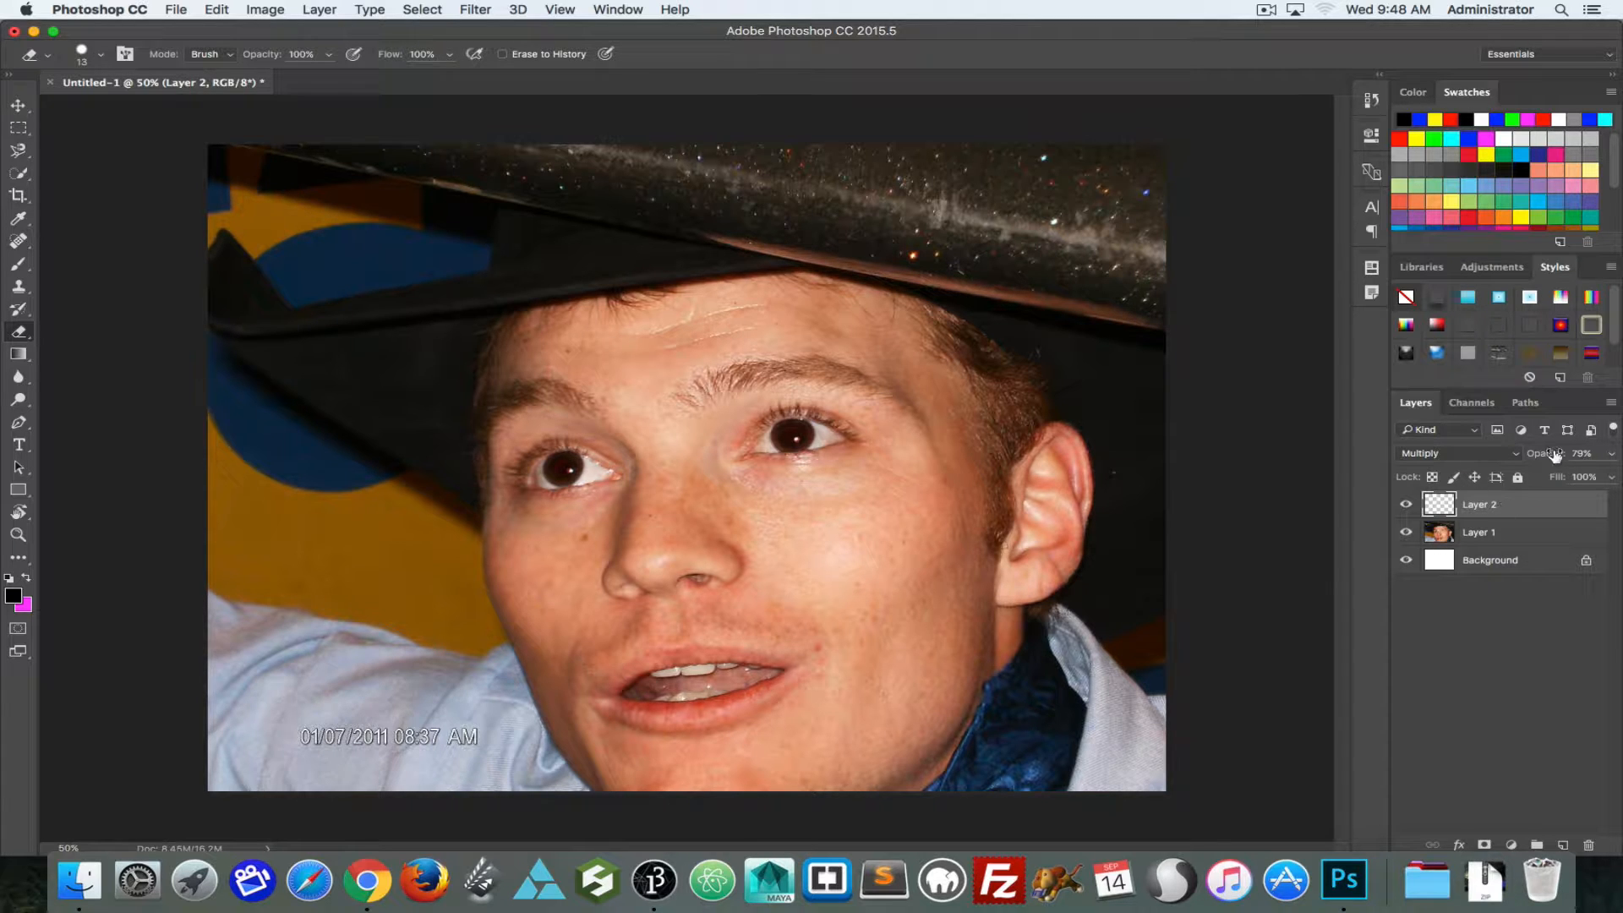
pyautogui.moveTo(1552, 455); pyautogui.dragTo(1544, 457)
# Step: Hide Layer 2, try the Red Eye tool on both pupils of Layer 1 at 50% pupil size and 50% darken amount, and undo it
pyautogui.click(1409, 505)
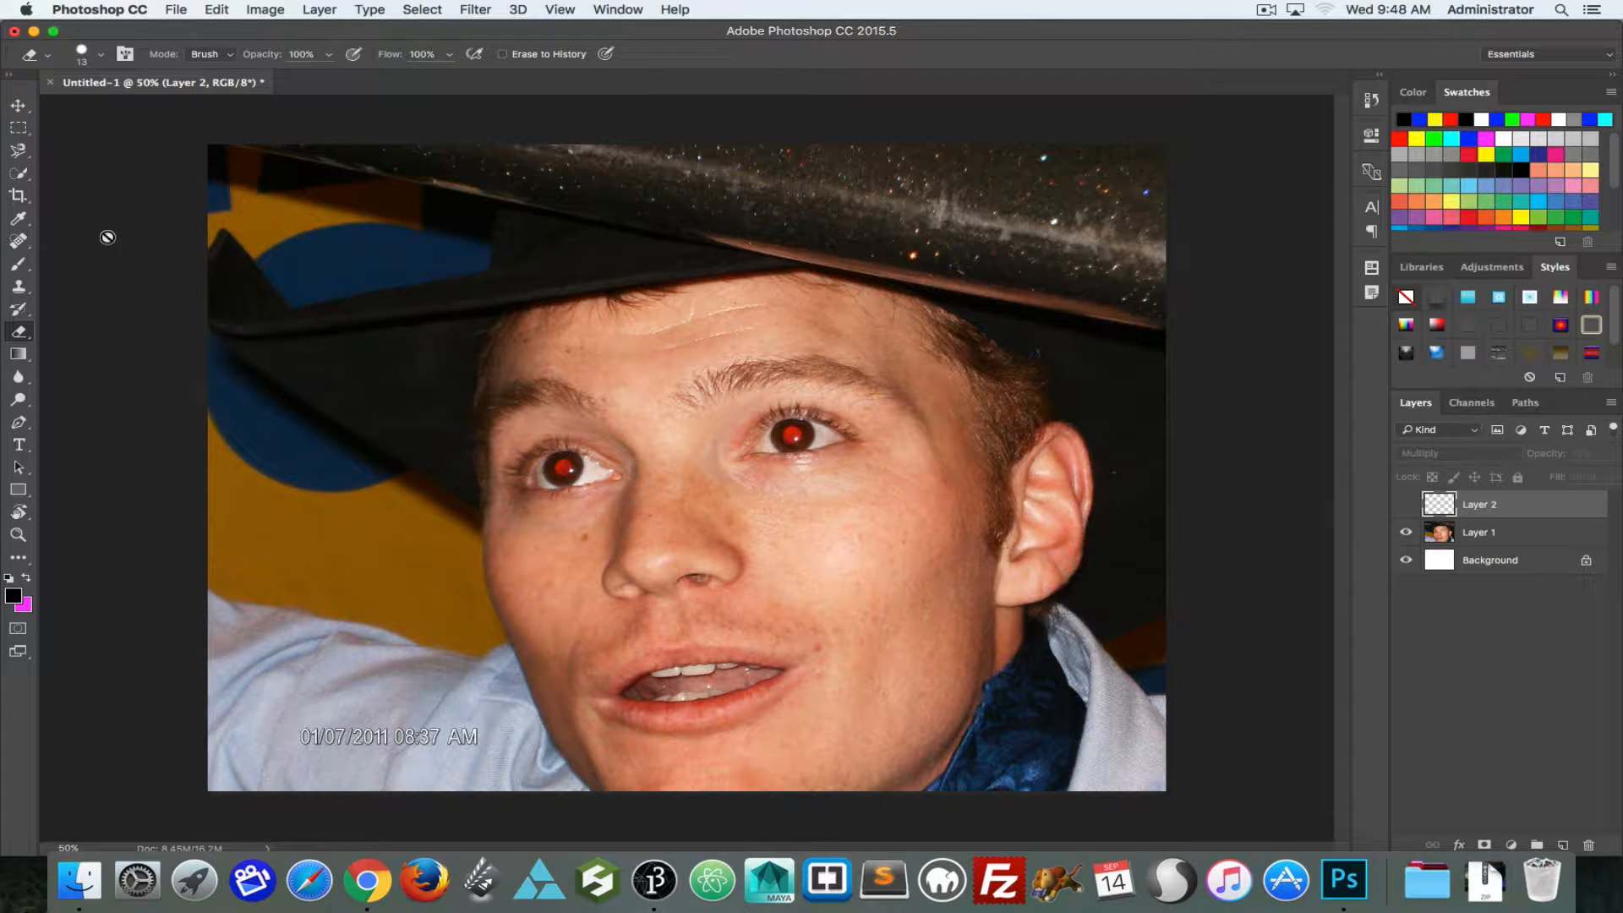
pyautogui.click(19, 242)
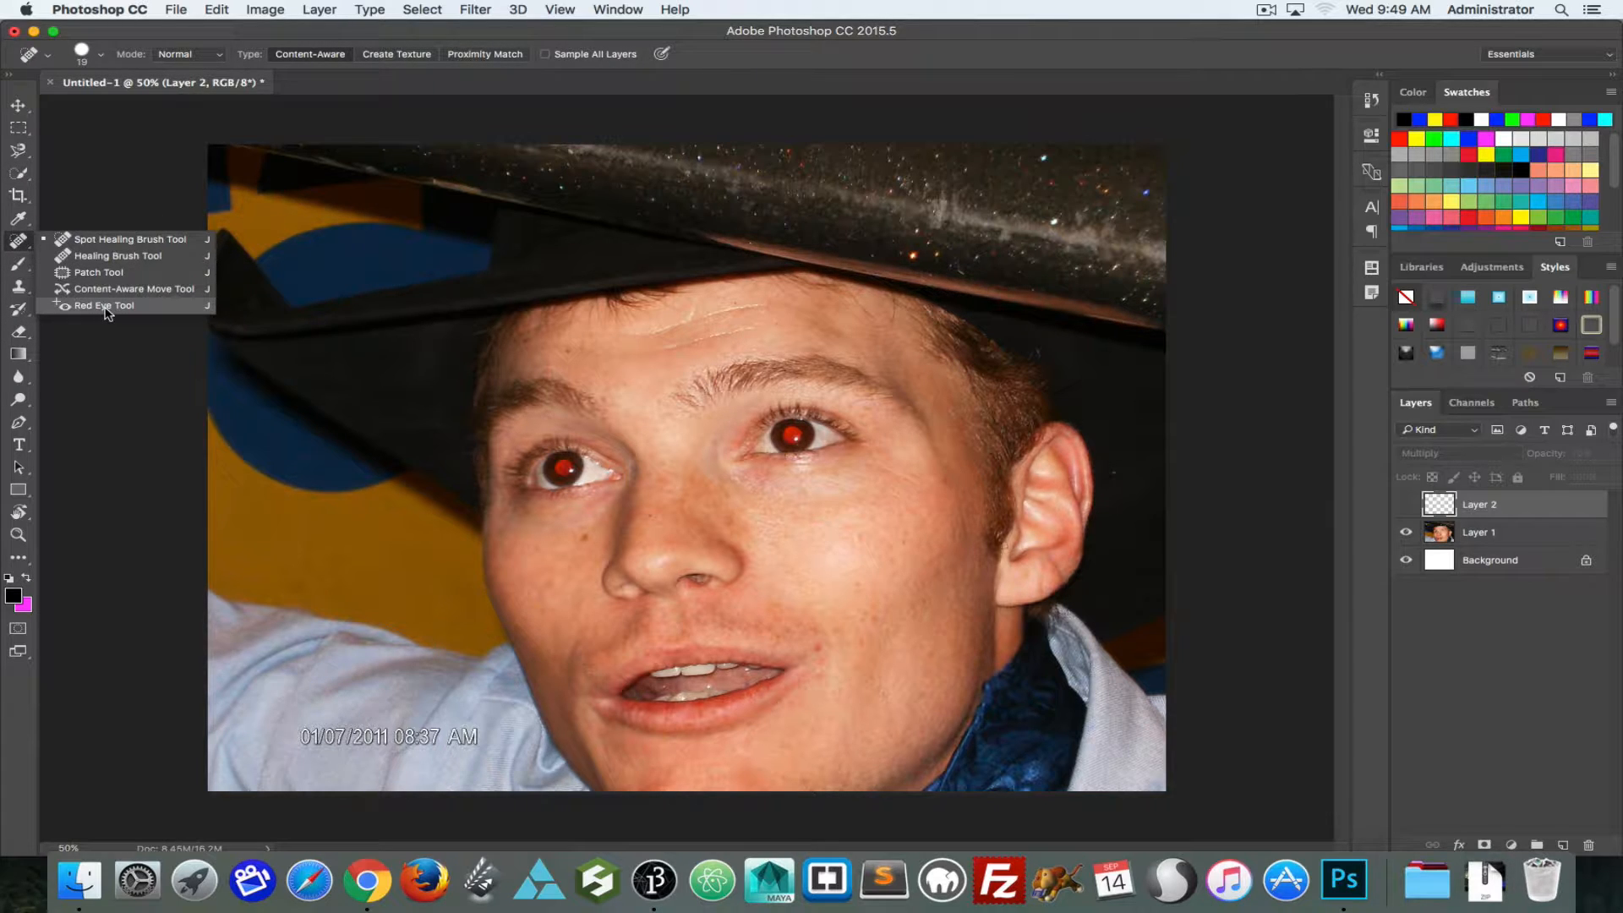
pyautogui.click(105, 307)
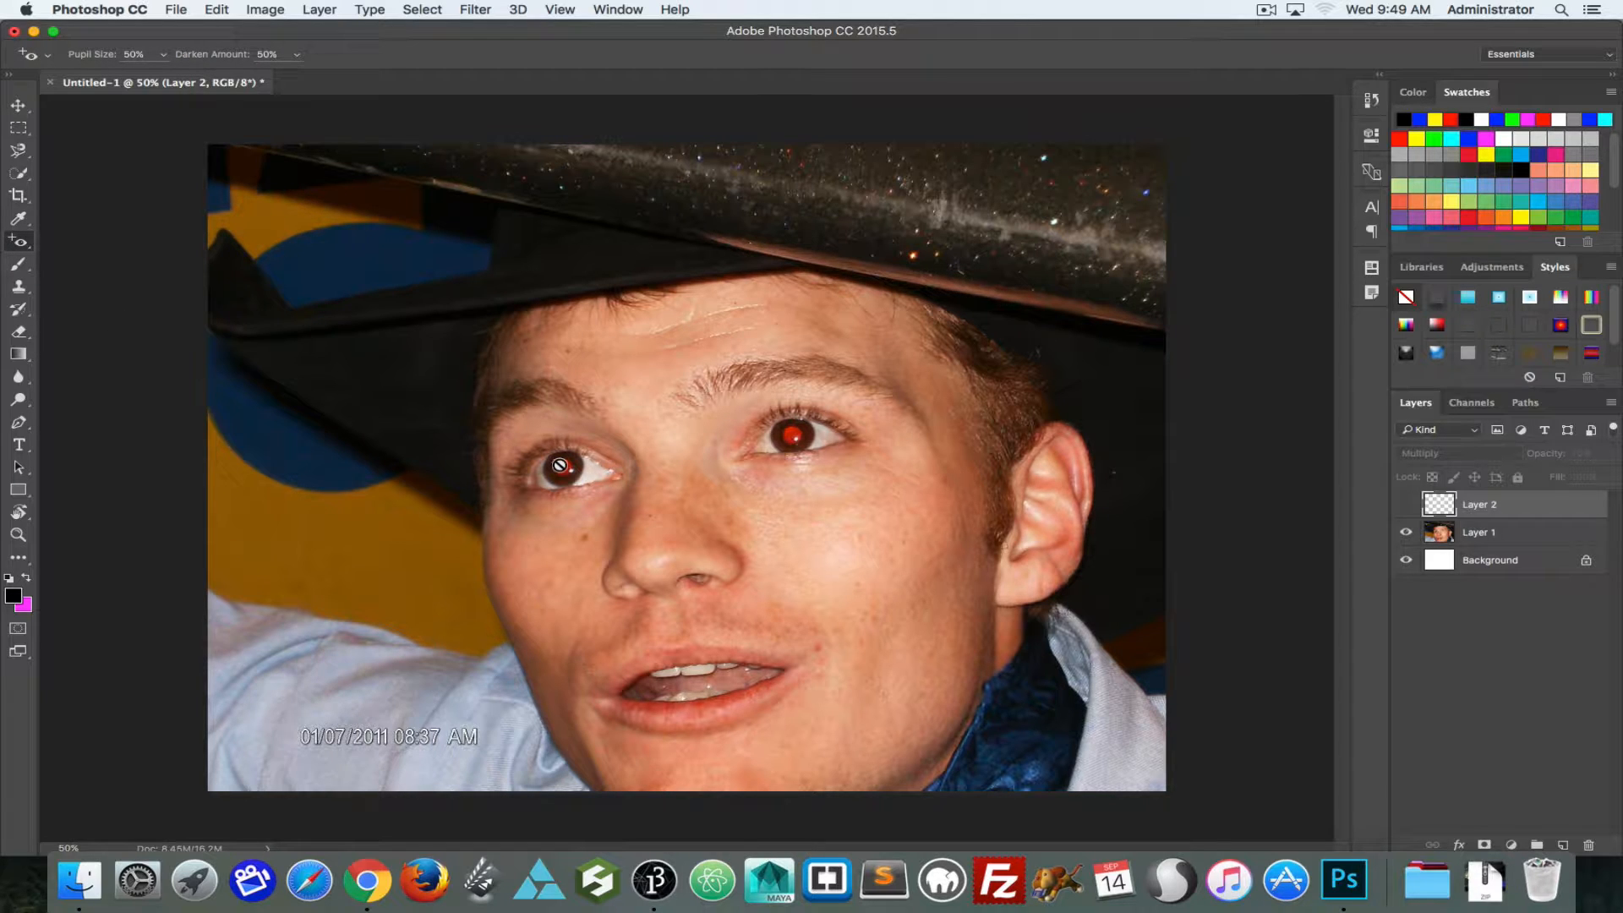
pyautogui.click(1473, 526)
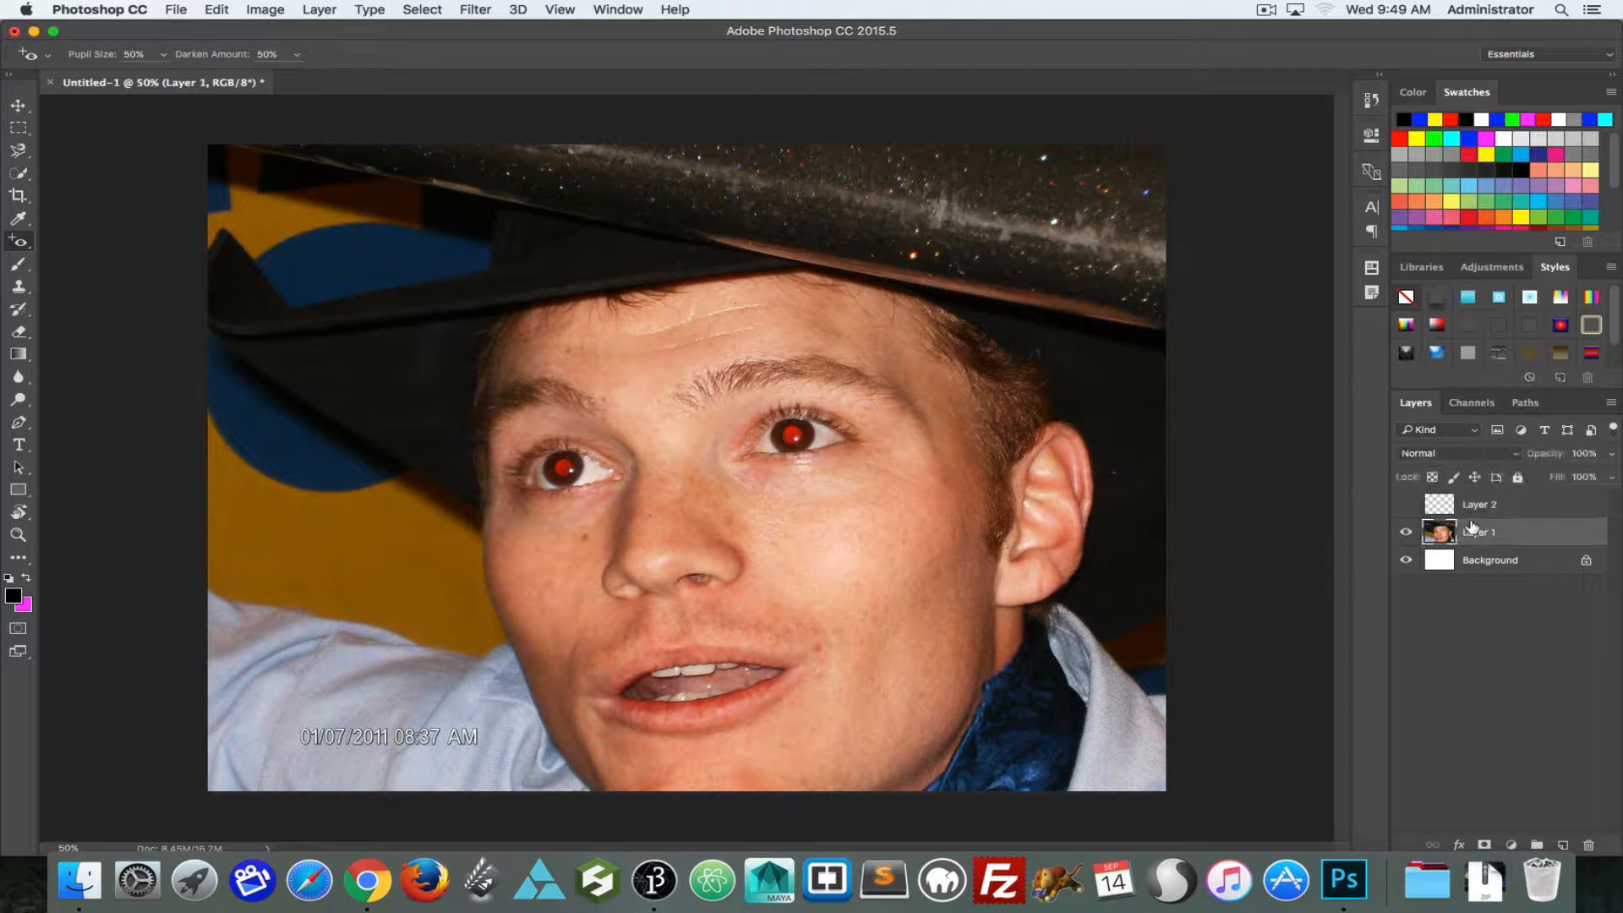
pyautogui.click(562, 466)
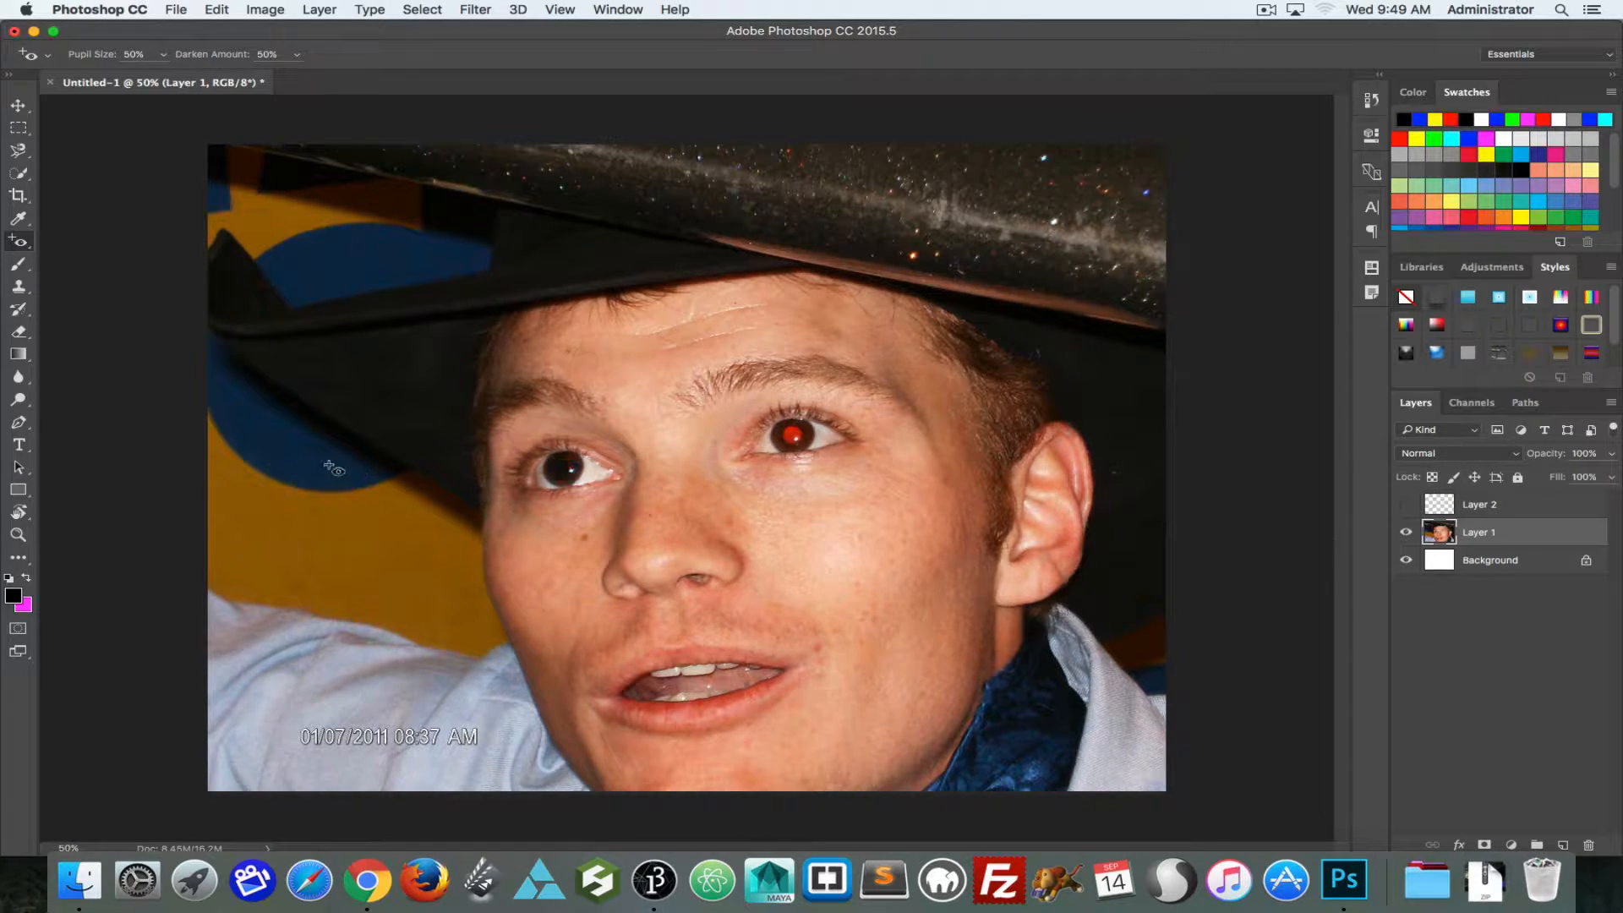
pyautogui.click(792, 435)
pyautogui.press('super+z')
pyautogui.press('super+alt+z')
# Step: Set the Red Eye tool's darken amount to 19%, test it on both pupils of Layer 1, and undo the corrections
pyautogui.click(297, 54)
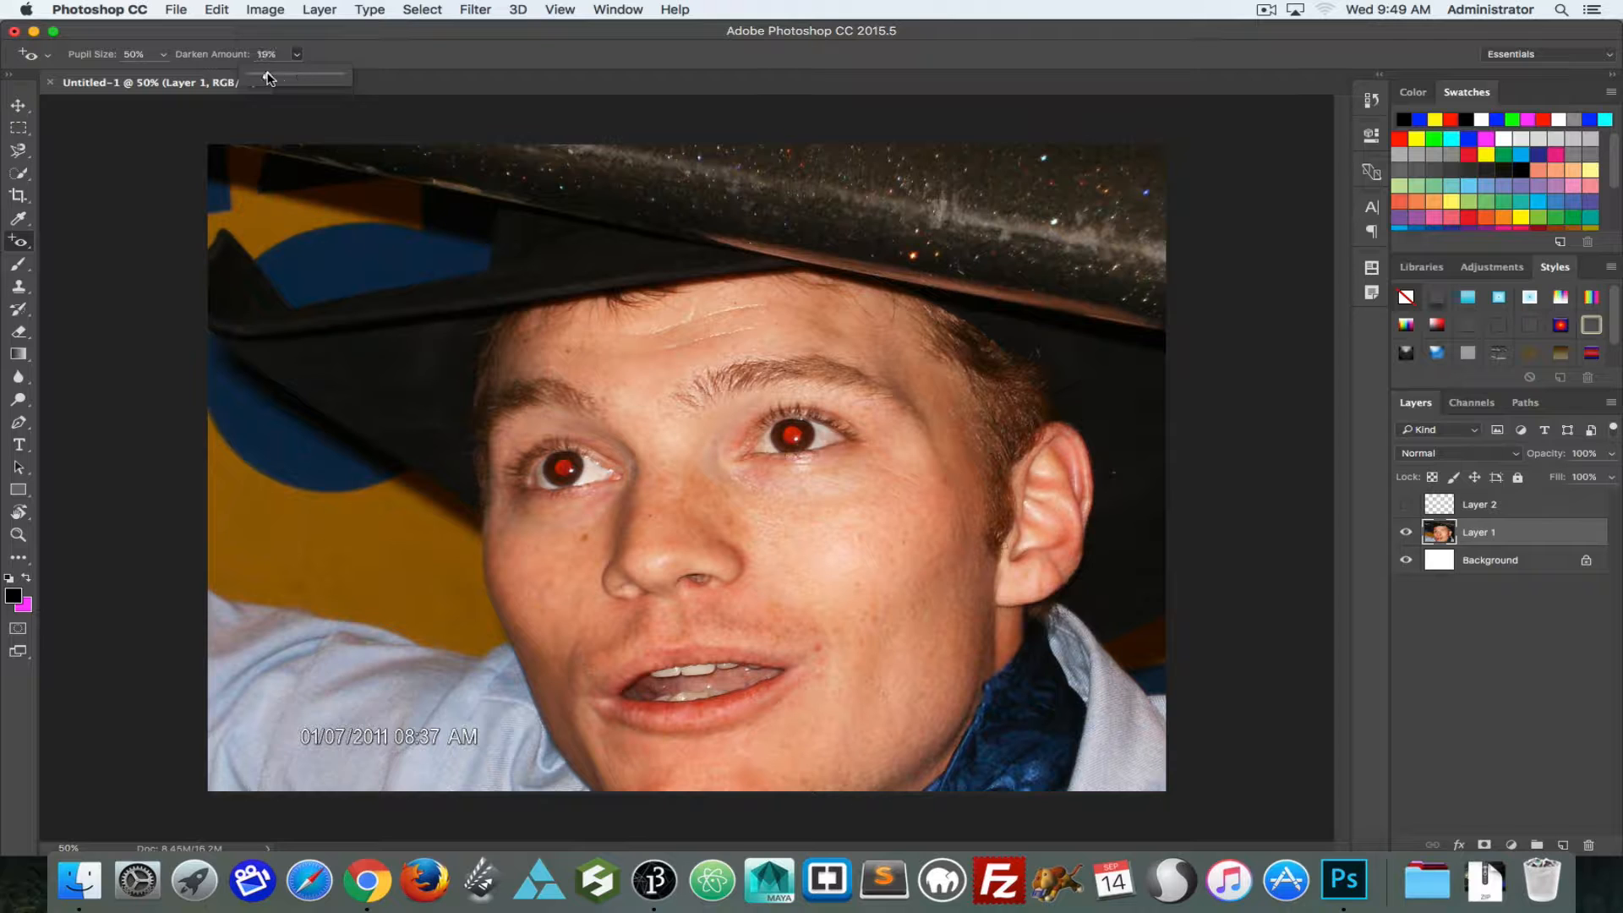
pyautogui.click(563, 474)
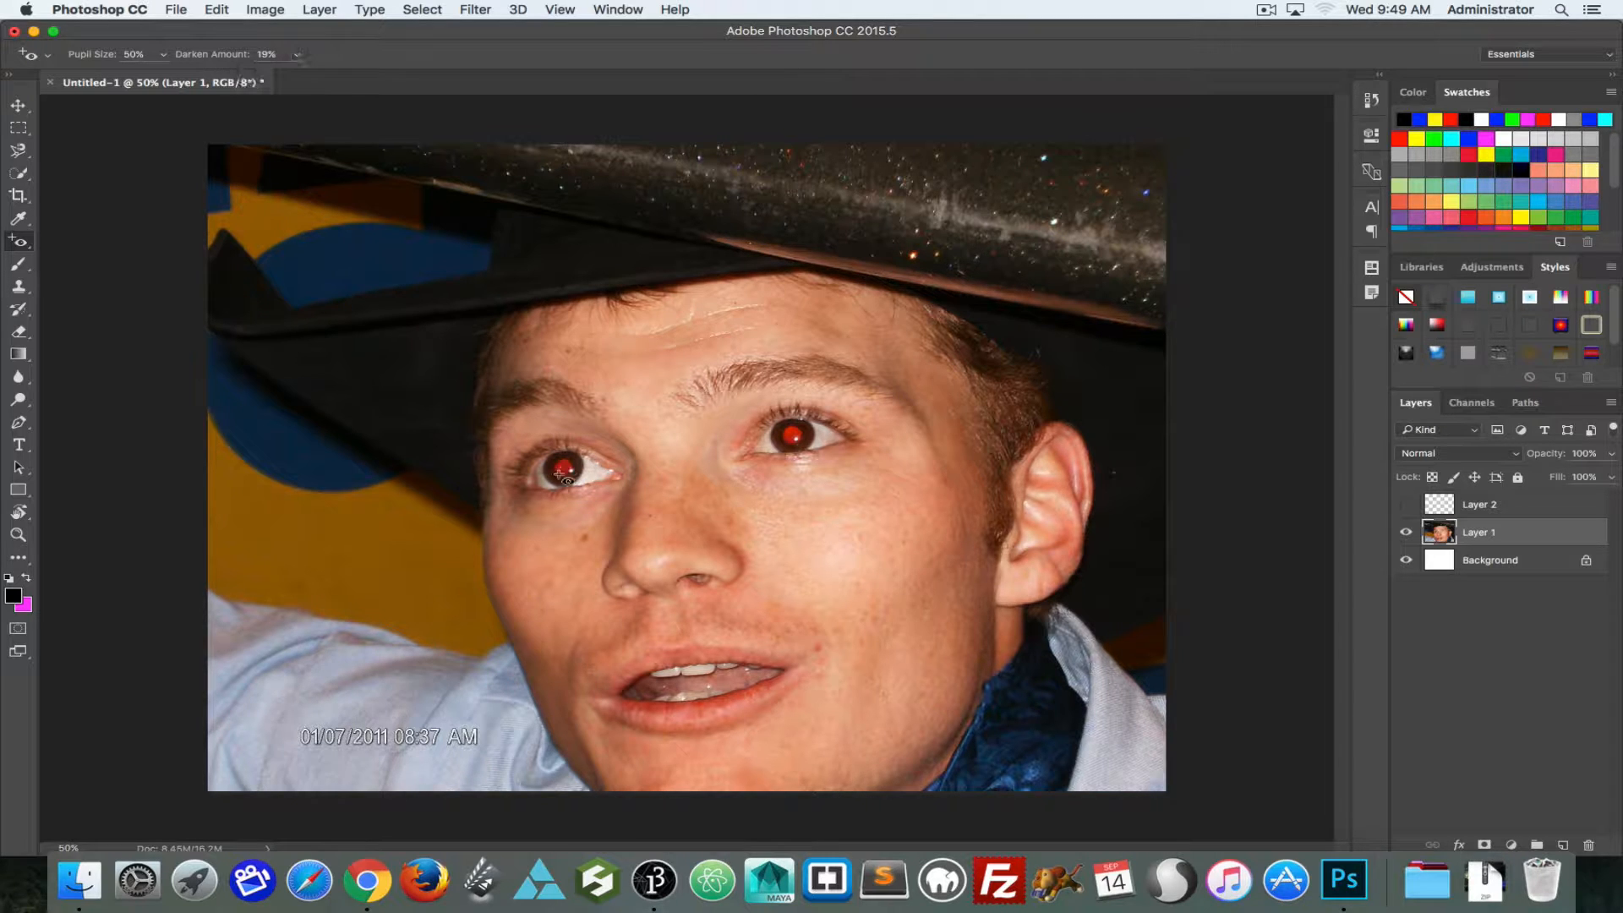
pyautogui.click(559, 473)
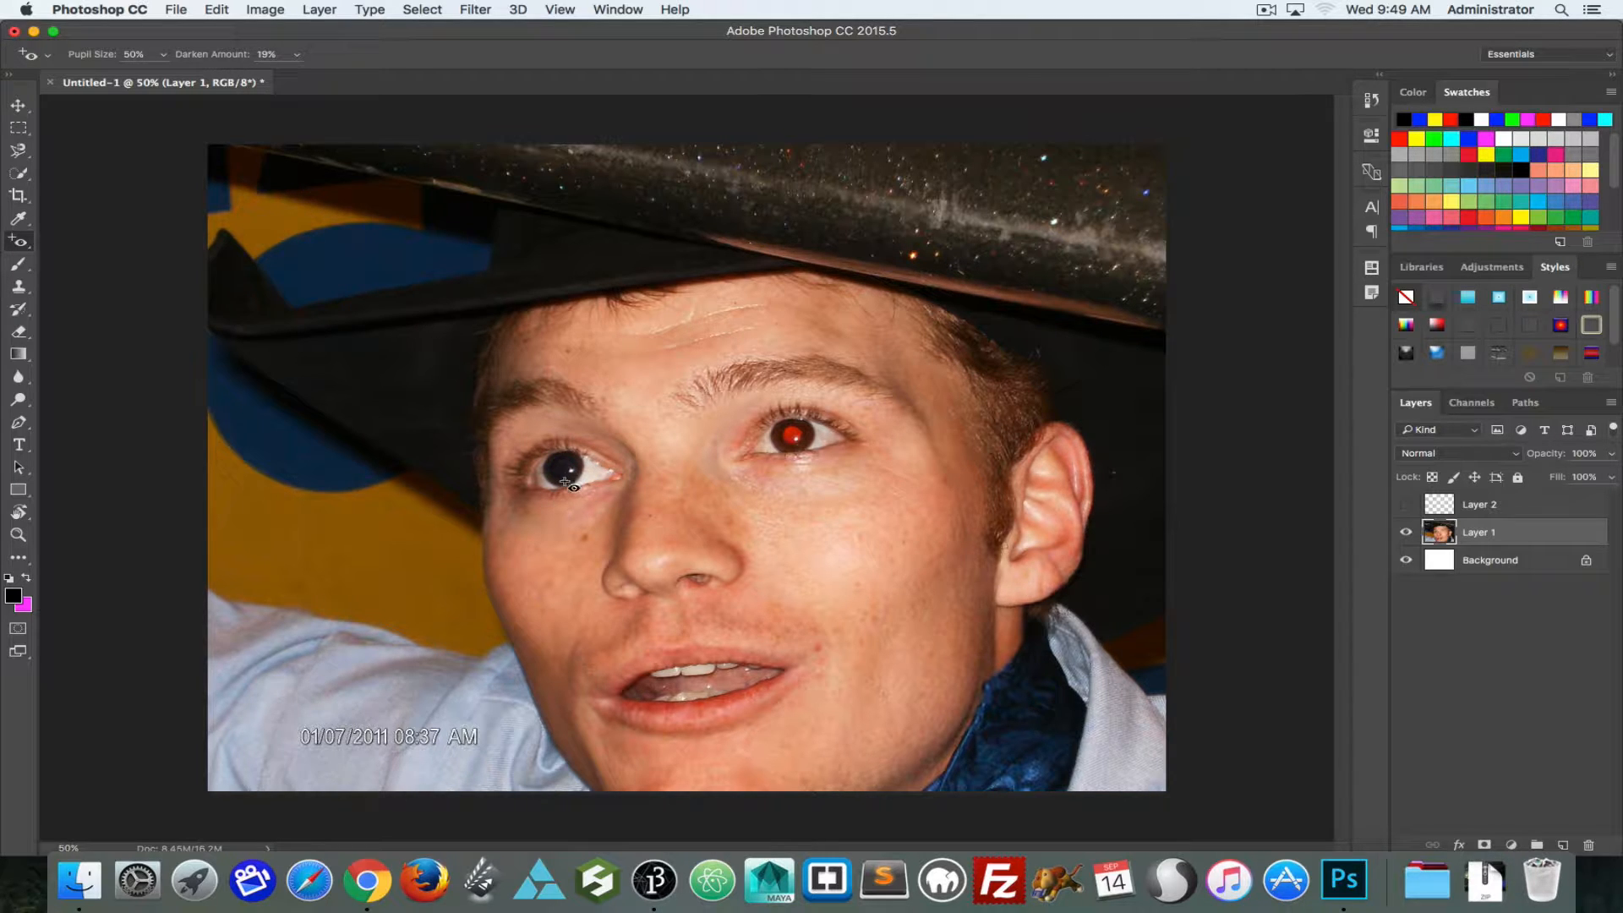
pyautogui.click(792, 433)
pyautogui.press('alt+super+z')
pyautogui.press('alt+super+z')
# Step: Set the Red Eye tool's pupil size to 28%, test it on both pupils of Layer 1, and undo the corrections
pyautogui.click(163, 54)
pyautogui.click(142, 76)
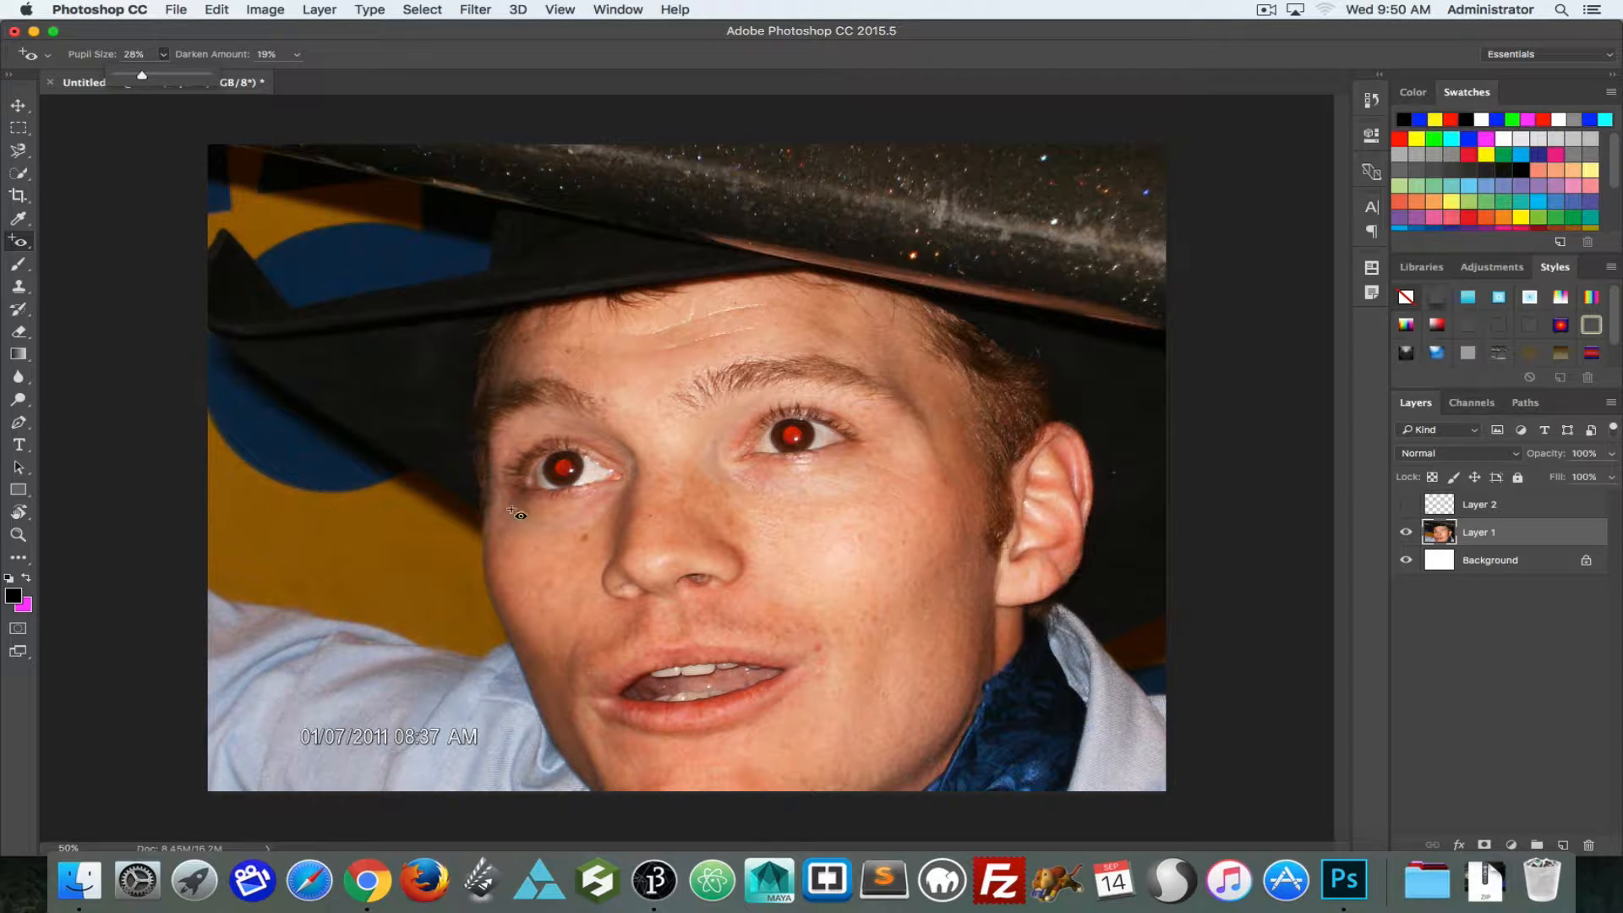
pyautogui.click(566, 465)
pyautogui.click(566, 466)
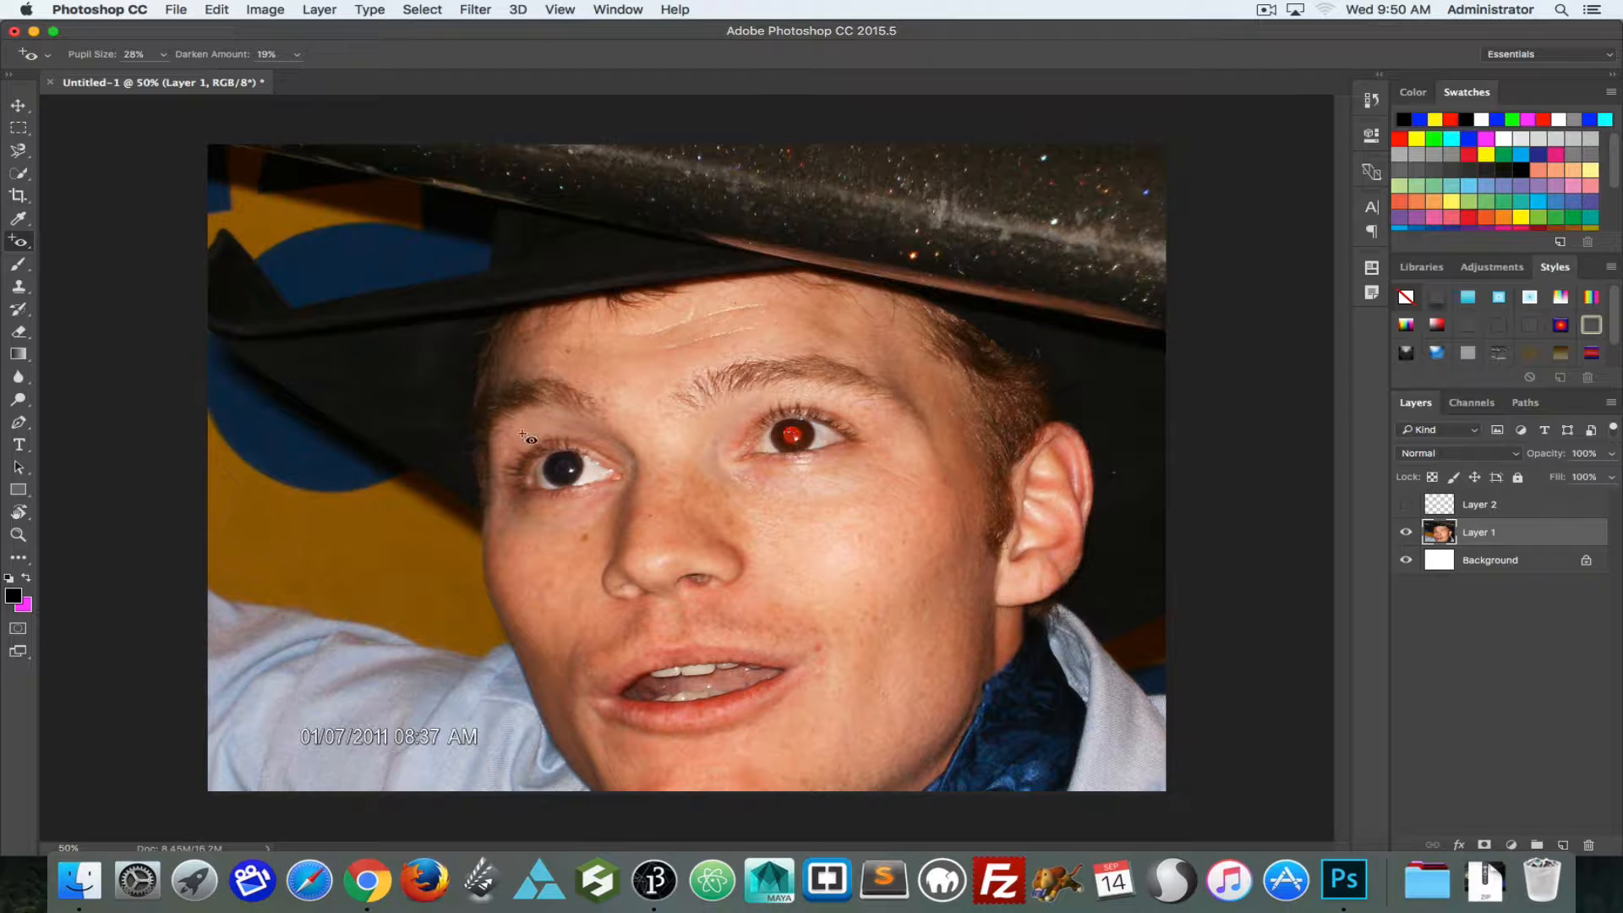
pyautogui.click(792, 435)
pyautogui.press('super+alt+z')
pyautogui.press('super+alt+z')
# Step: Switch to a 40 px brush, try painting one red pupil black directly on Layer 1, and undo the stroke
pyautogui.click(18, 265)
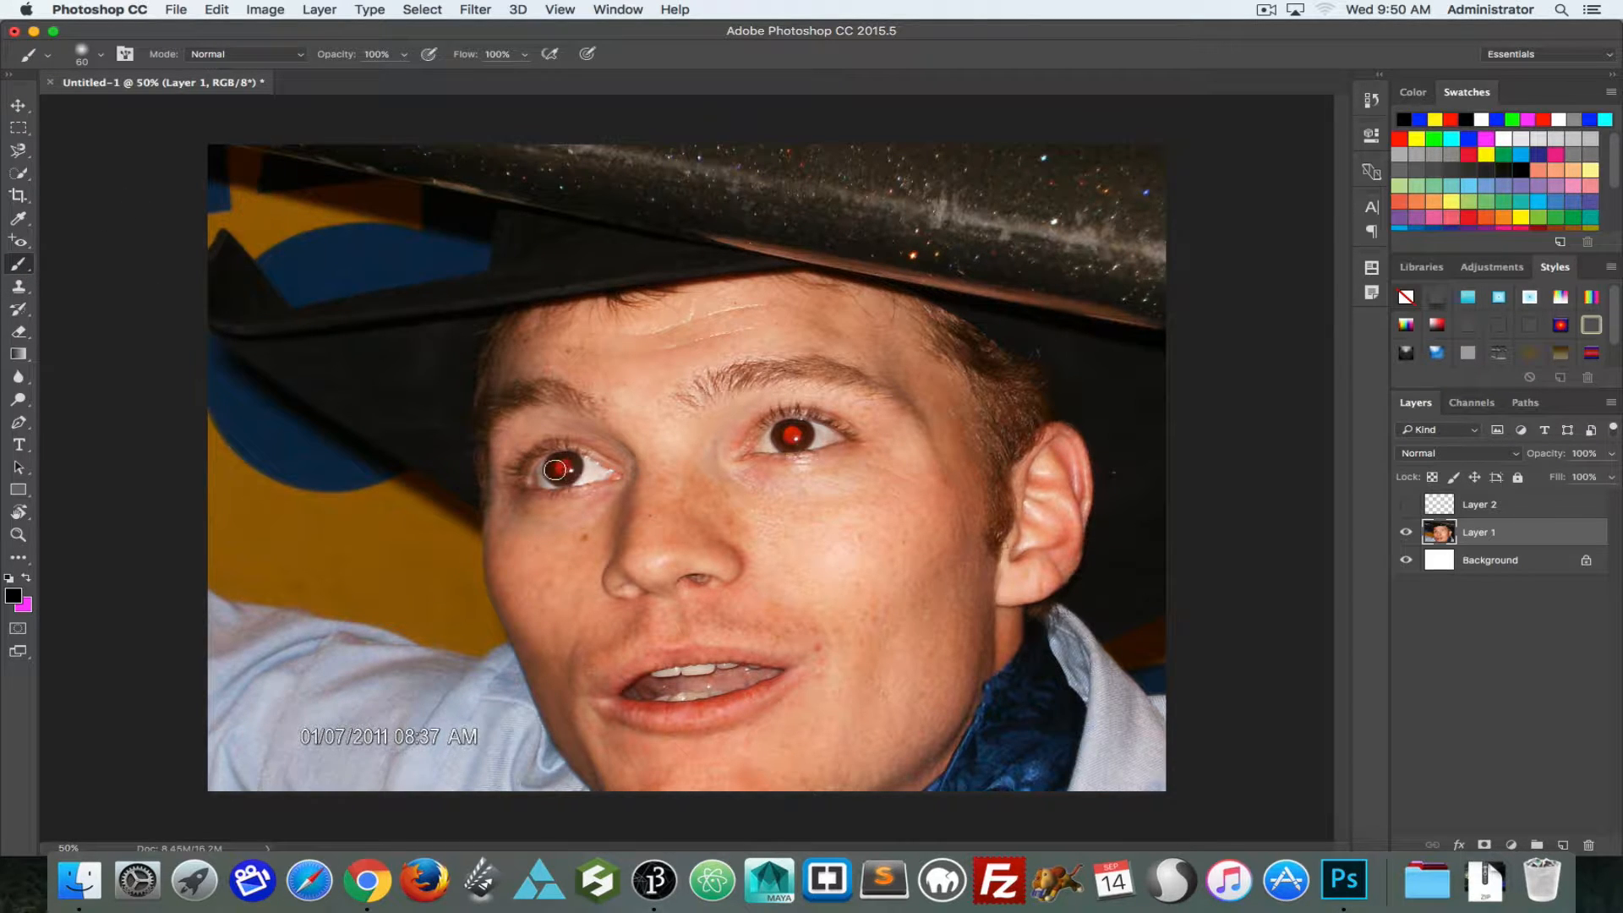
pyautogui.press('[')
pyautogui.press('[')
pyautogui.click(563, 467)
pyautogui.press('super+z')
# Step: Make Layer 2 visible and delete all of its painted content
pyautogui.click(1500, 505)
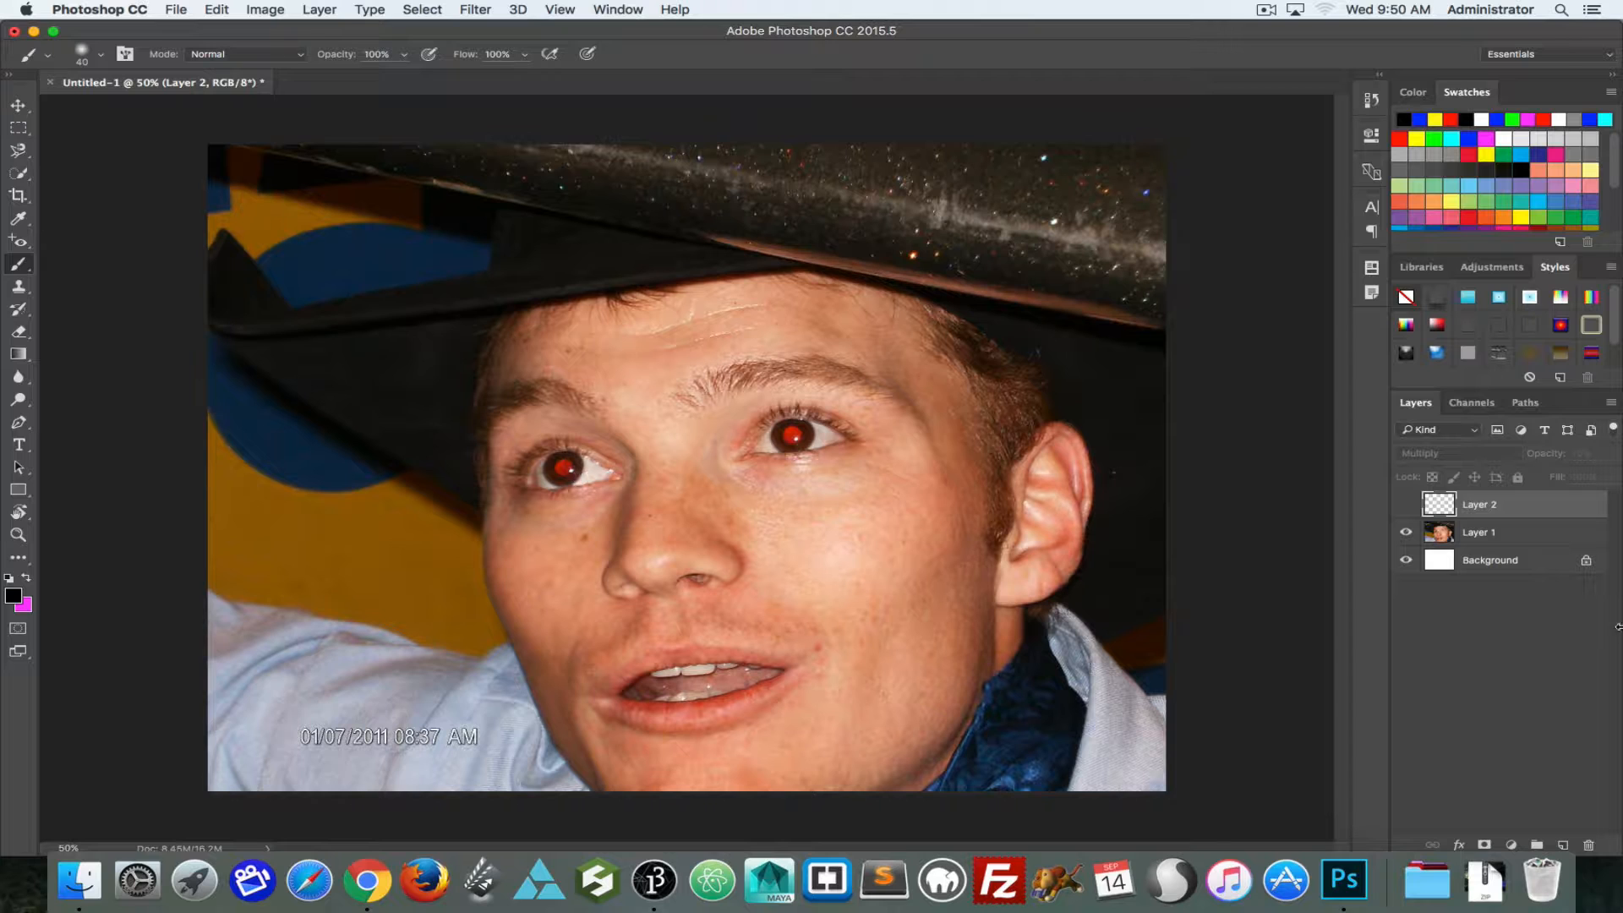
pyautogui.click(1406, 504)
pyautogui.press('super+a')
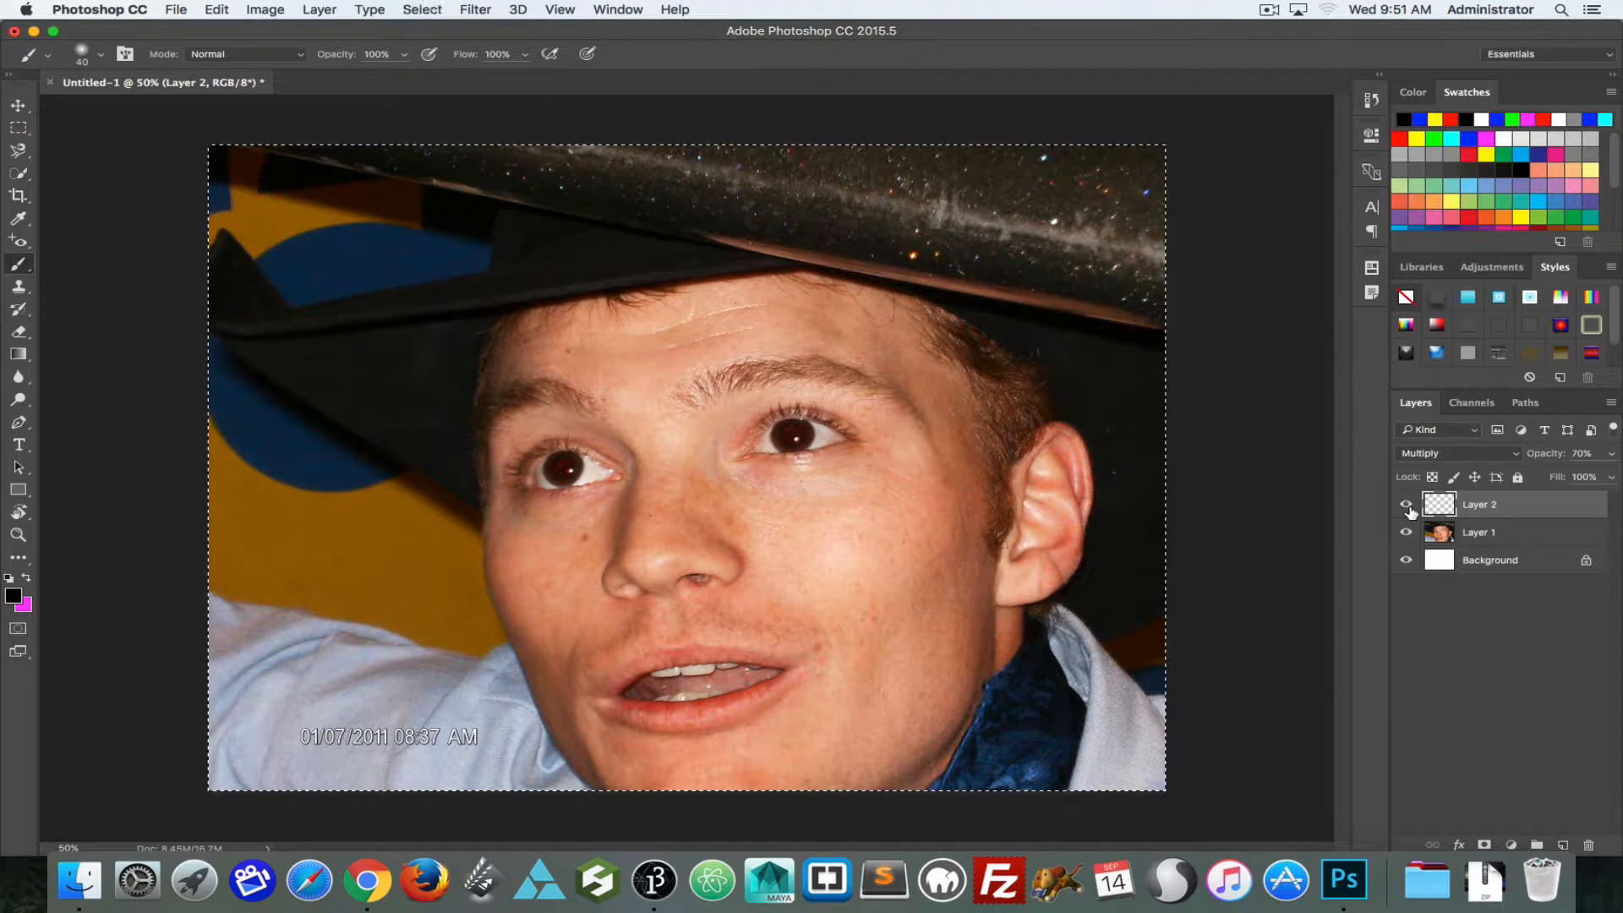
pyautogui.press('Delete')
pyautogui.press('super+d')
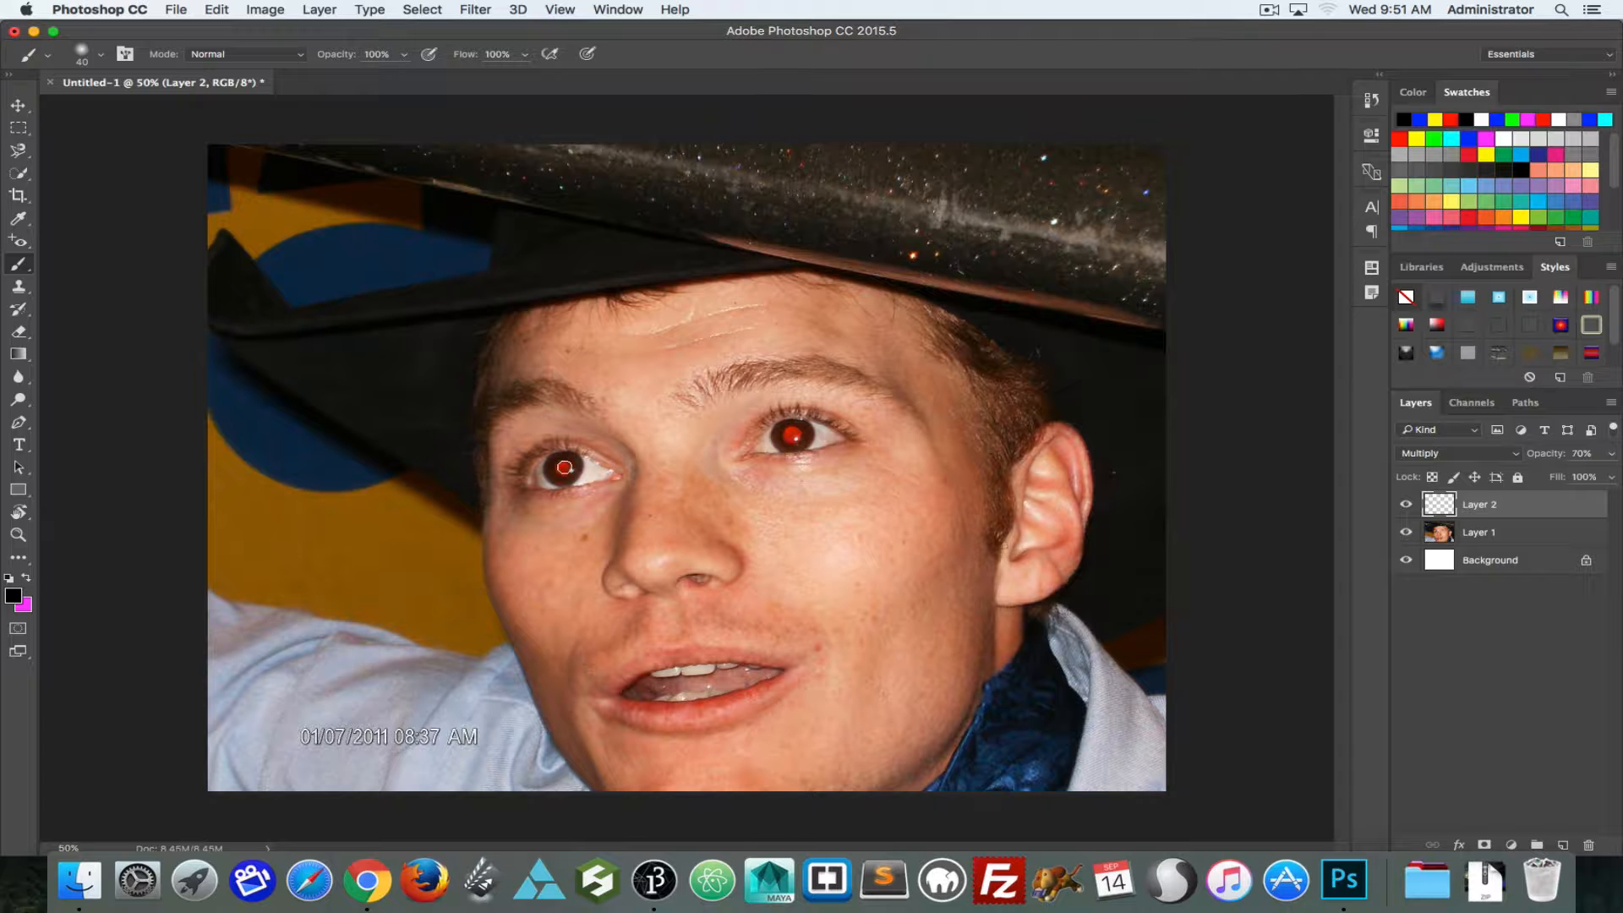
# Step: Paint both red pupils black on Layer 2 with the 40 px brush and set the layer's opacity to 100%
pyautogui.press('super+plus')
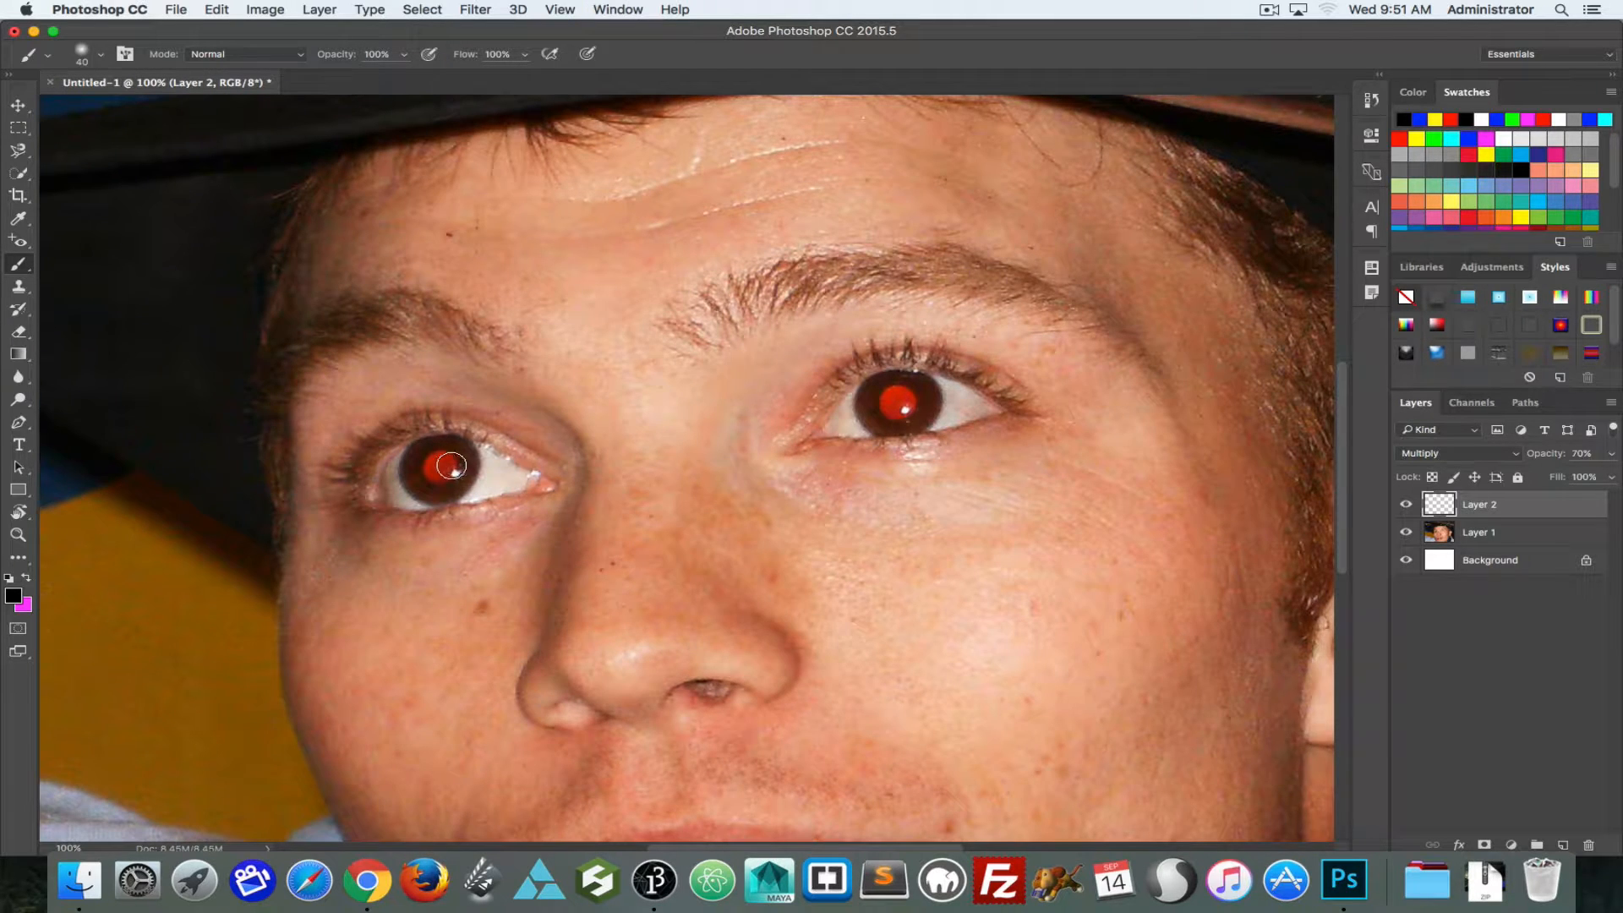
pyautogui.click(440, 465)
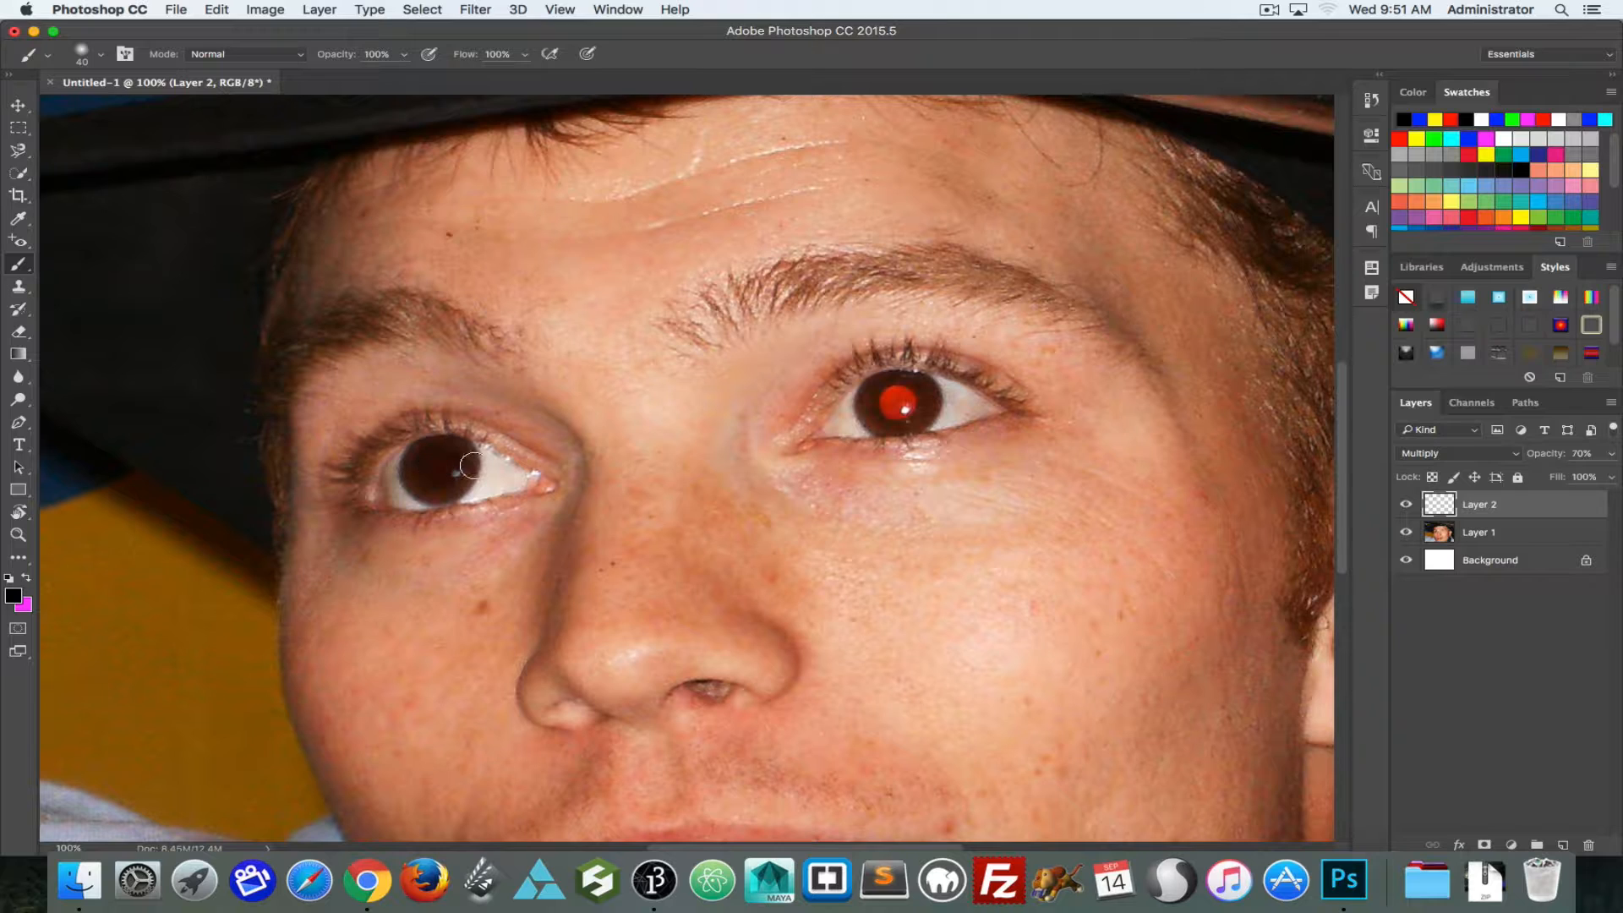
pyautogui.click(1550, 456)
pyautogui.moveTo(1577, 454); pyautogui.dragTo(1617, 467)
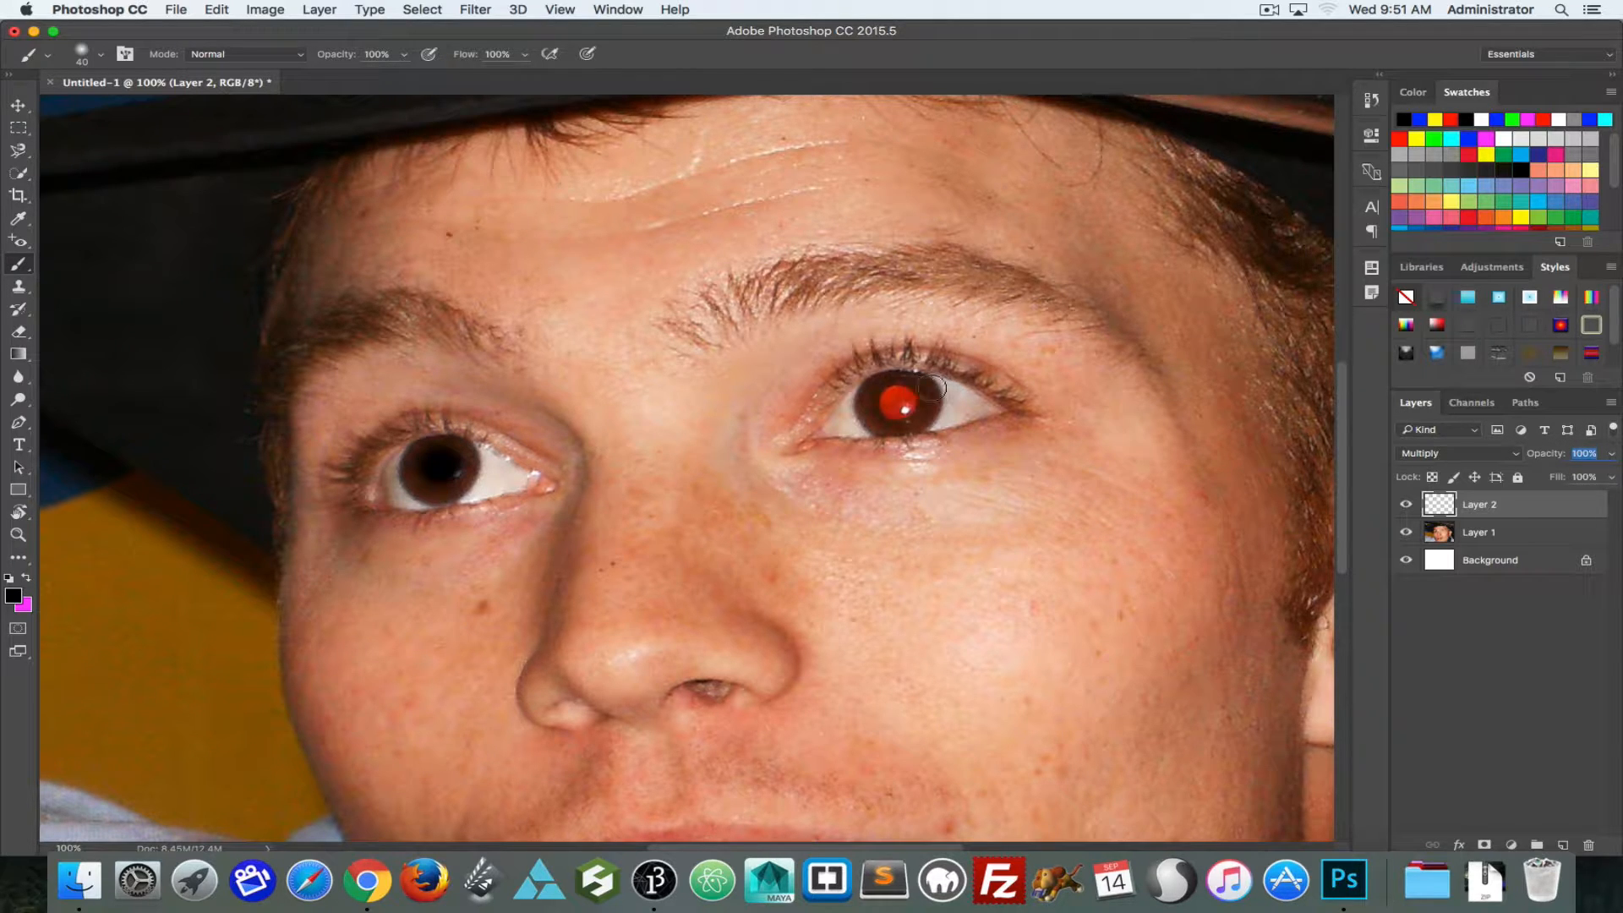
pyautogui.click(898, 402)
pyautogui.moveTo(897, 403); pyautogui.dragTo(899, 410)
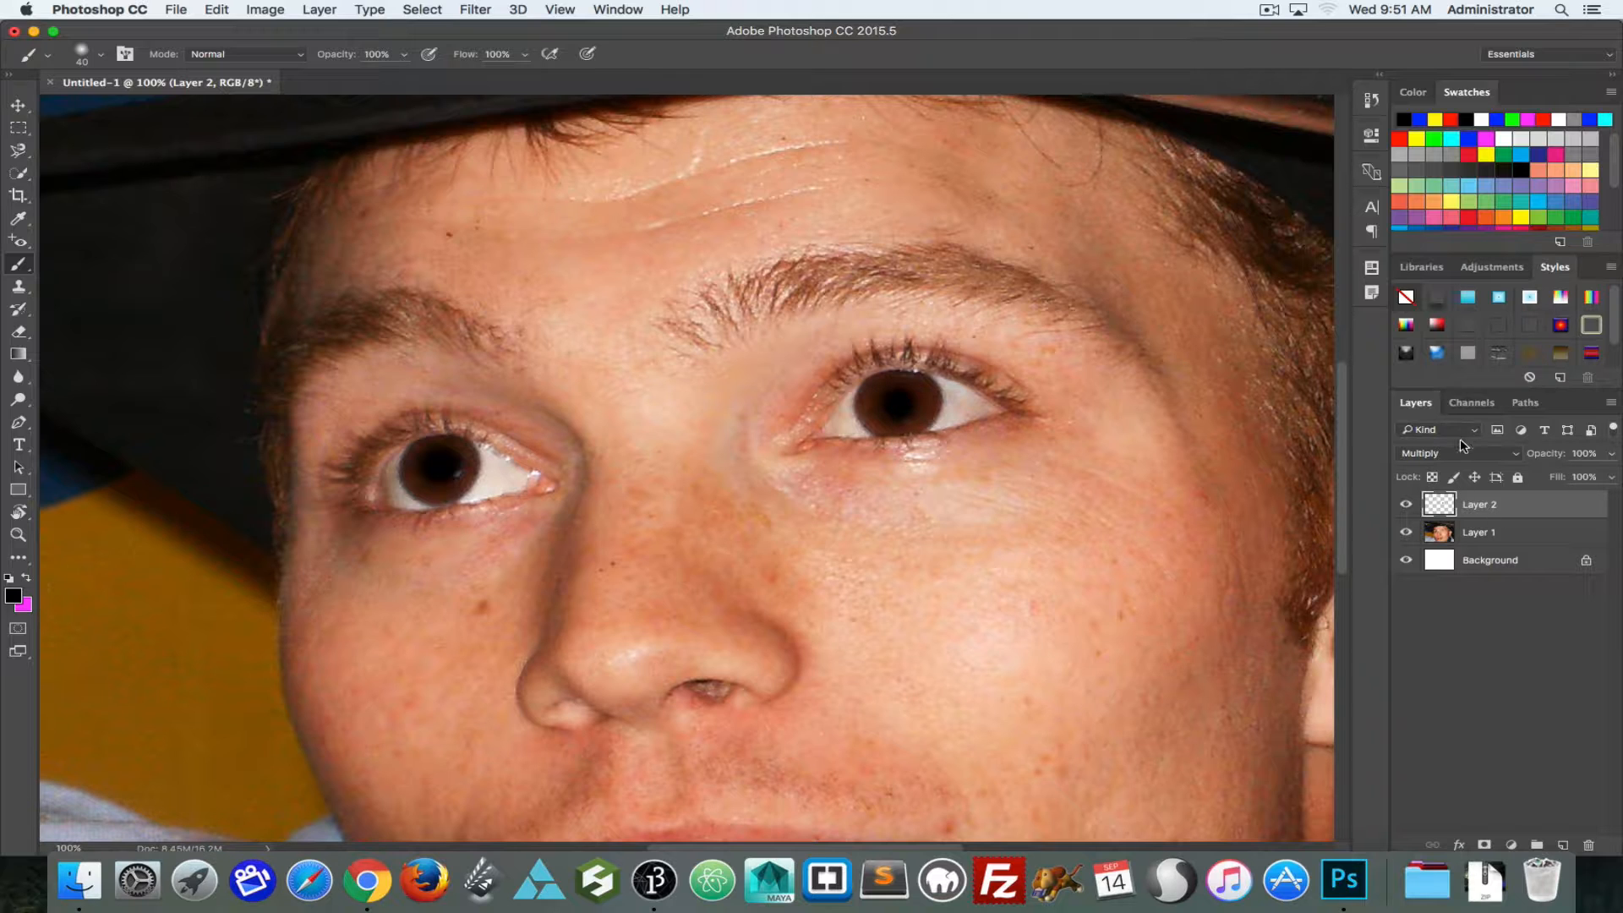
# Step: Lower Layer 2's opacity to 74% and erase the paint over the highlights in both pupils with a 9 px eraser
pyautogui.moveTo(1560, 457); pyautogui.dragTo(1533, 456)
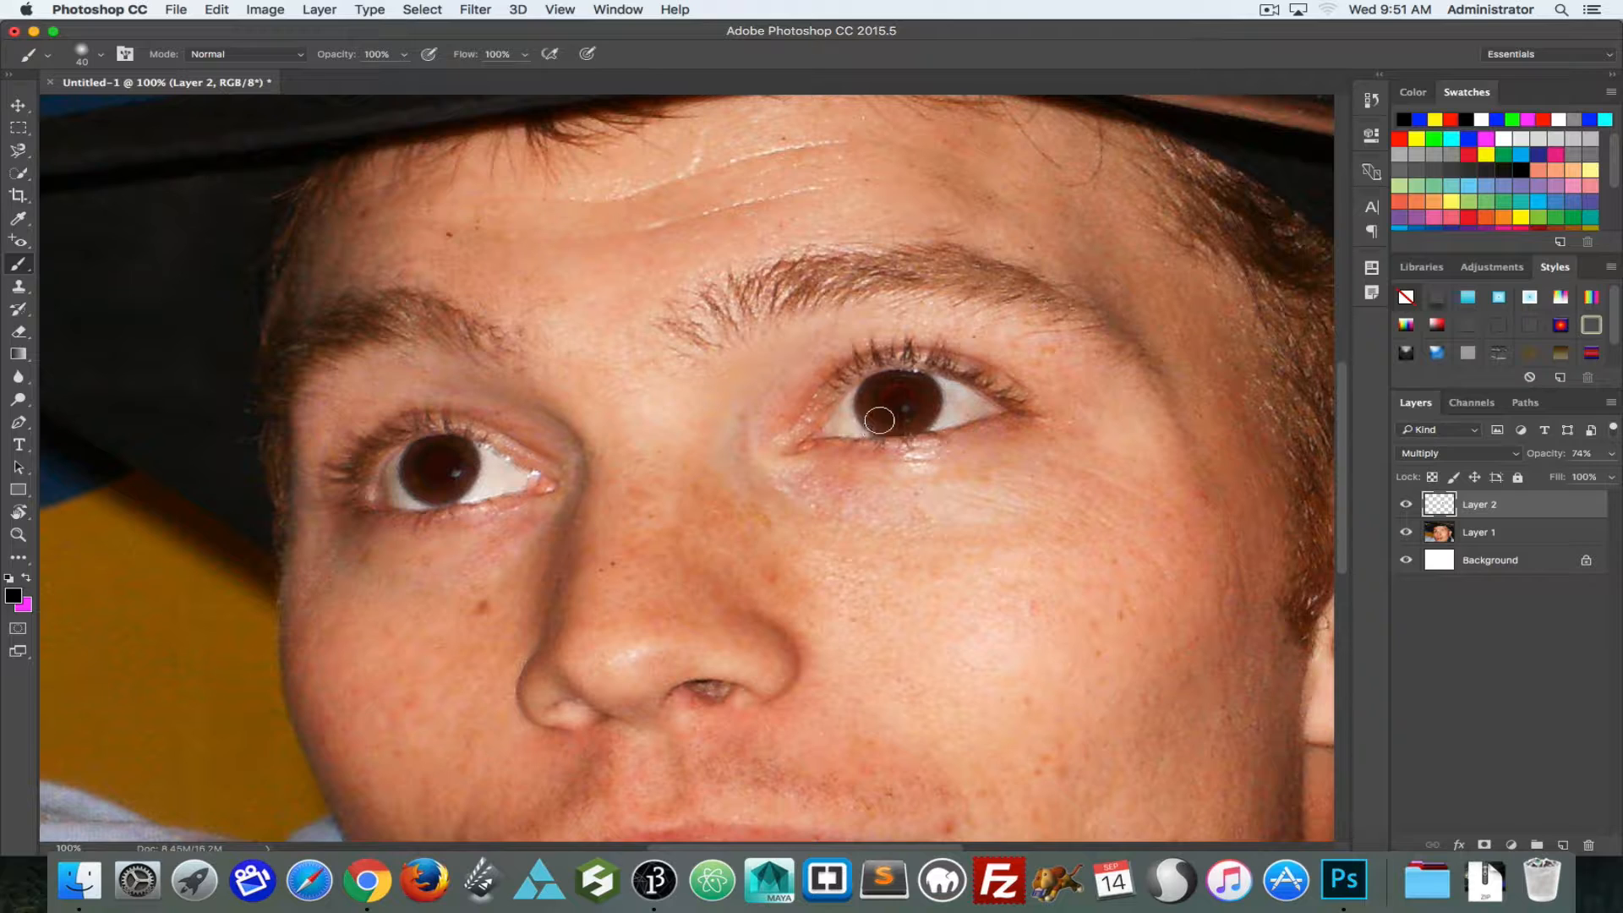
pyautogui.press('e')
pyautogui.press('[')
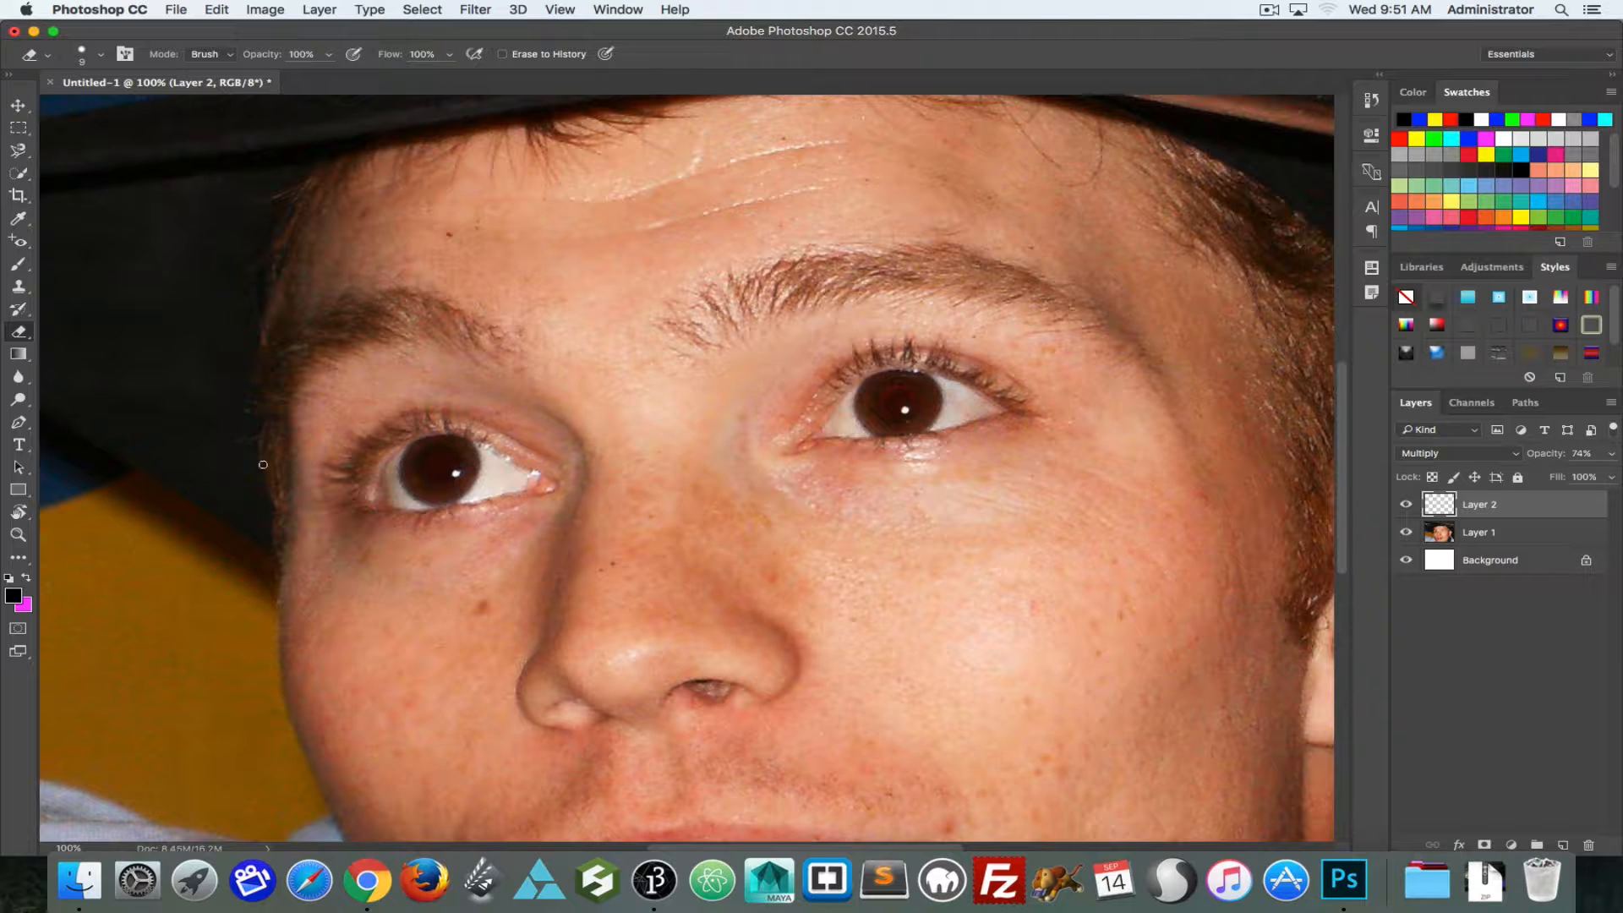
# Step: Raise Layer 2's opacity to 100% and duplicate Layer 1
pyautogui.scroll(-5, 346, 464)
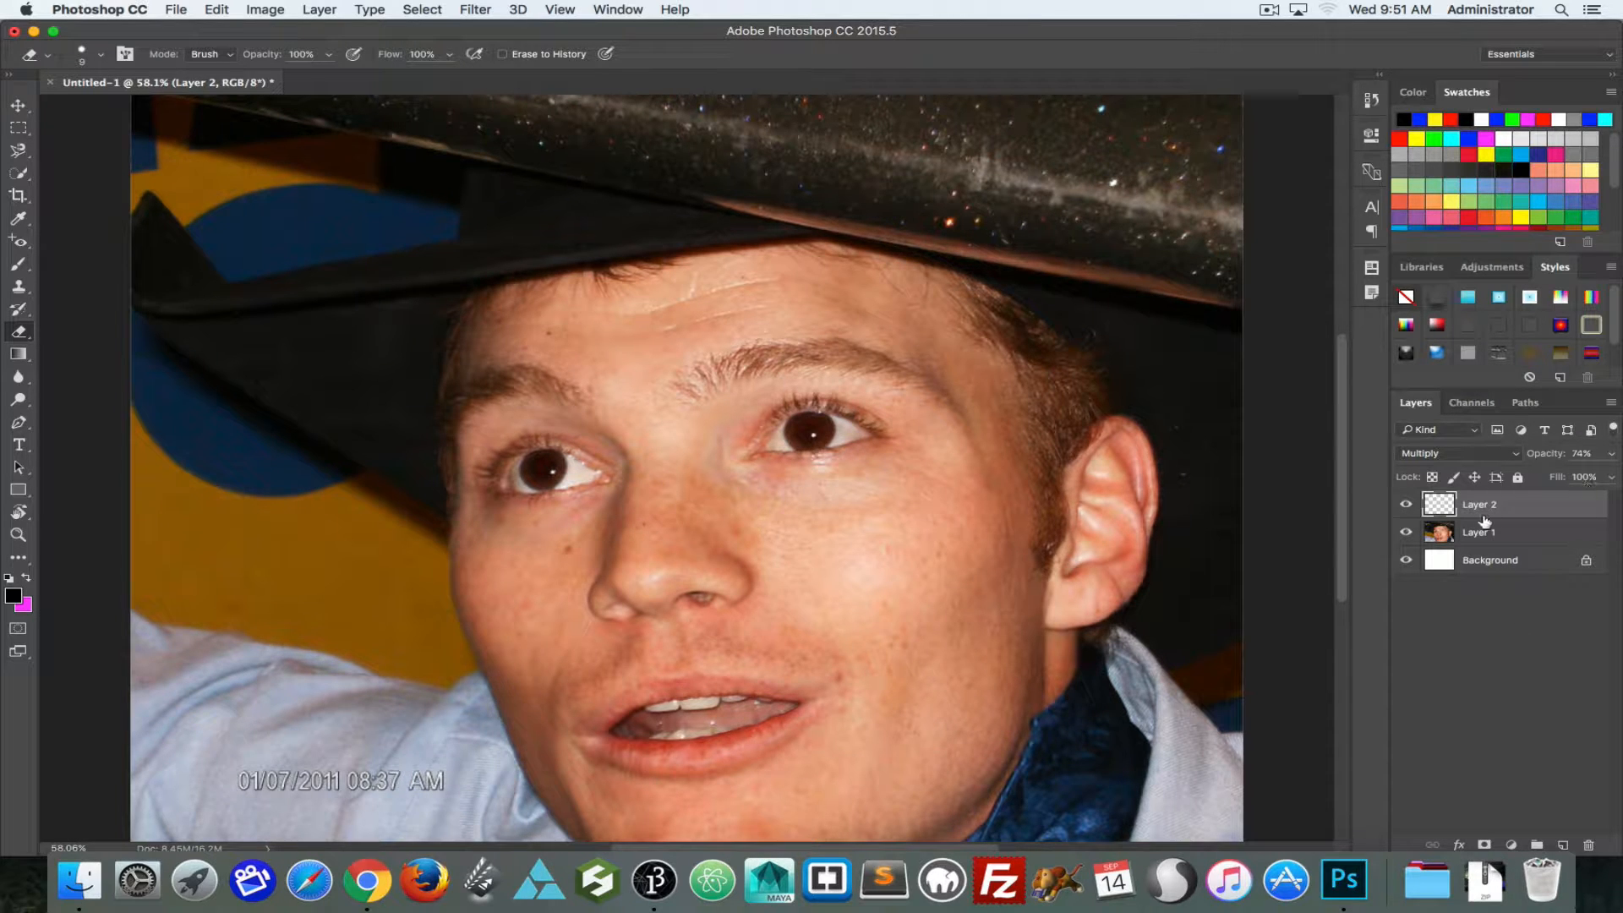
pyautogui.moveTo(1548, 454); pyautogui.dragTo(1616, 457)
pyautogui.click(1478, 532)
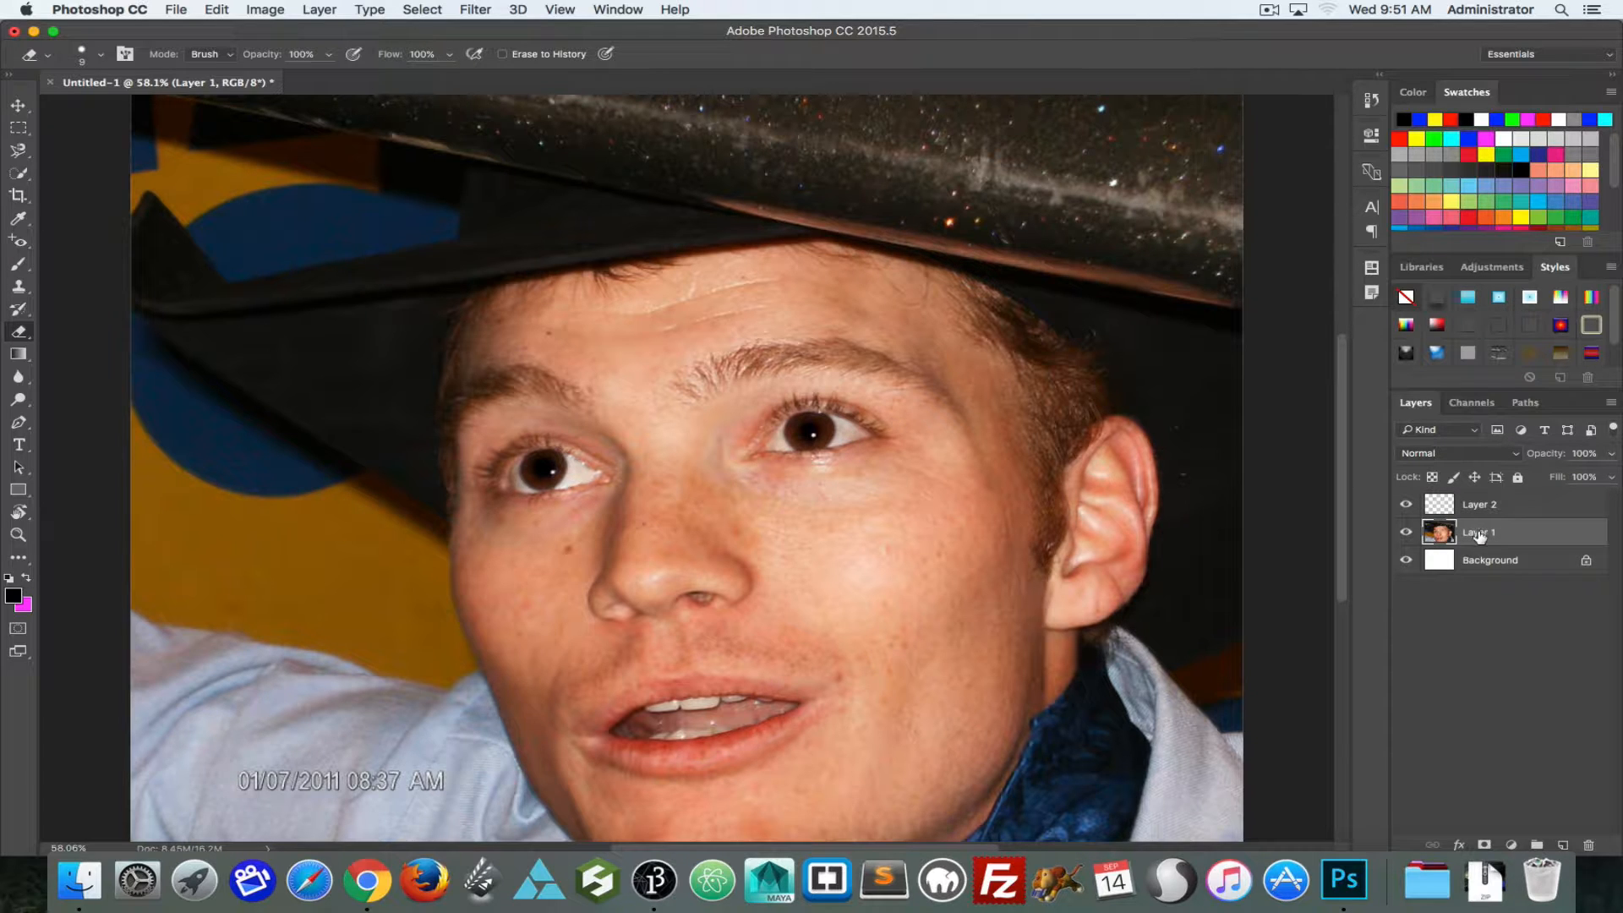
pyautogui.press('super+j')
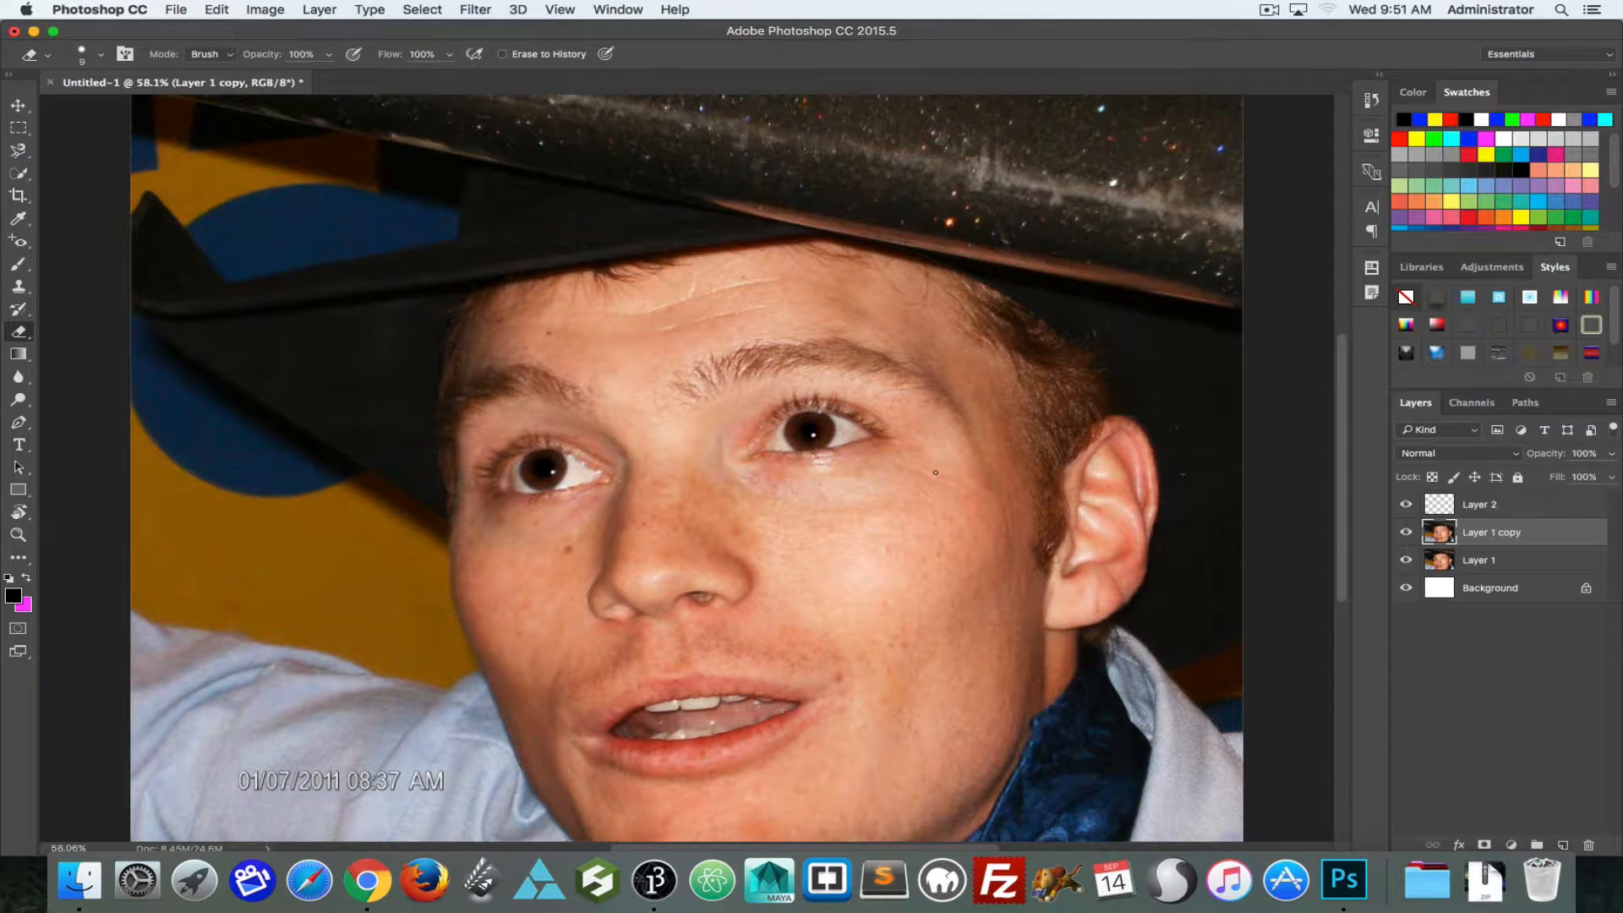
# Step: Hide Layer 2 and Layer 1 copy, and correct both pupils on Layer 1 with the Red Eye tool at 28% pupil size and 19% darken amount
pyautogui.click(1406, 505)
pyautogui.click(1406, 532)
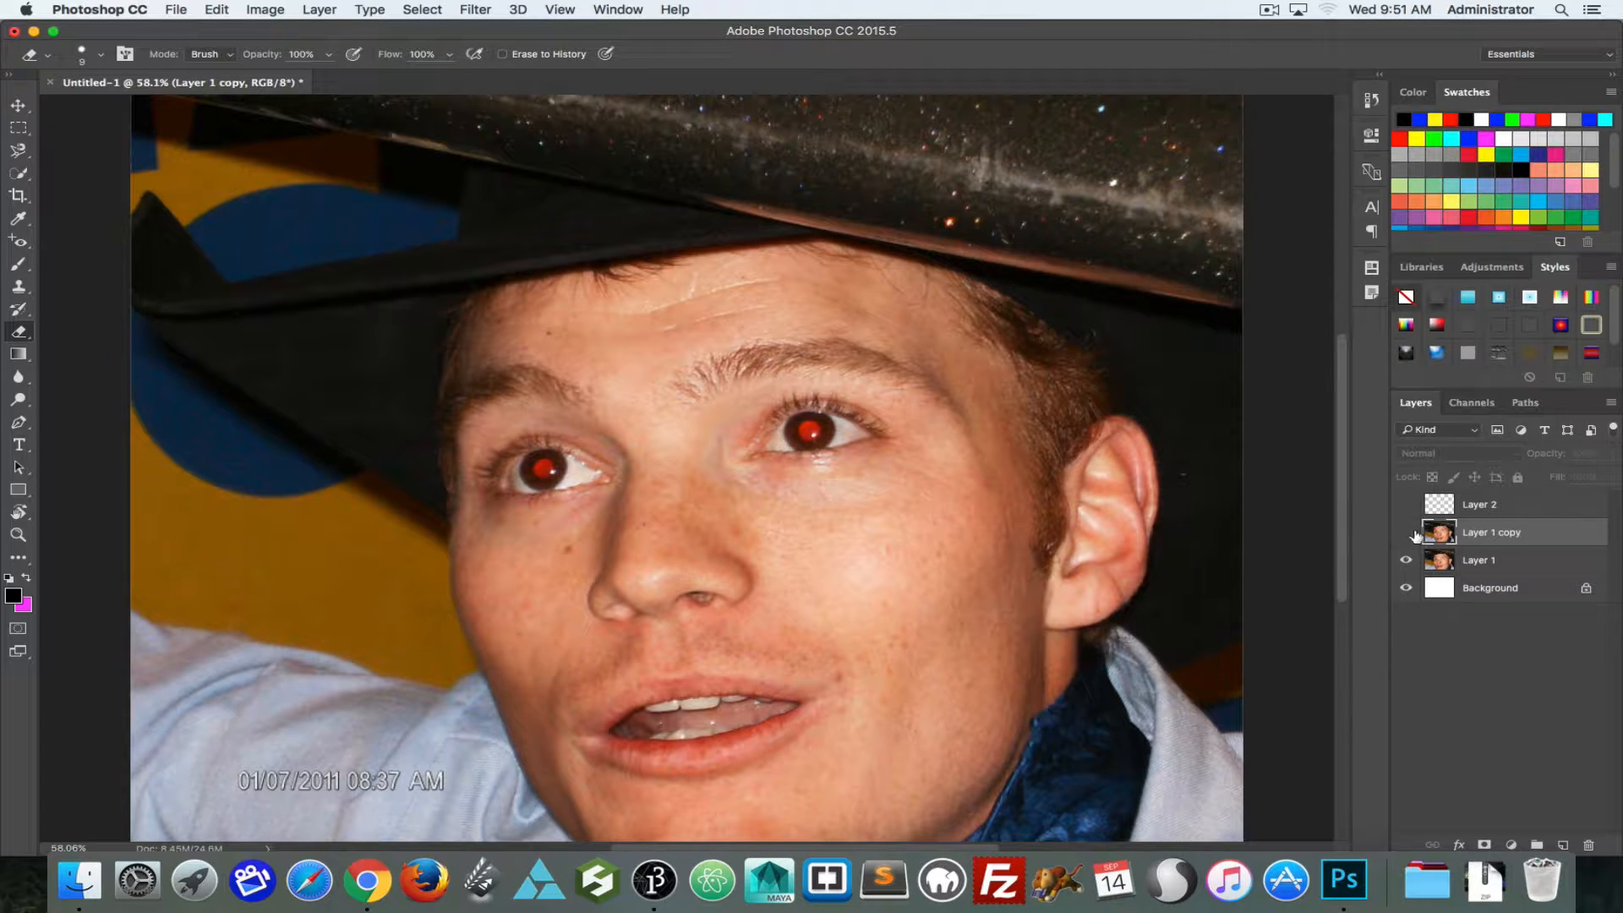
pyautogui.click(1485, 562)
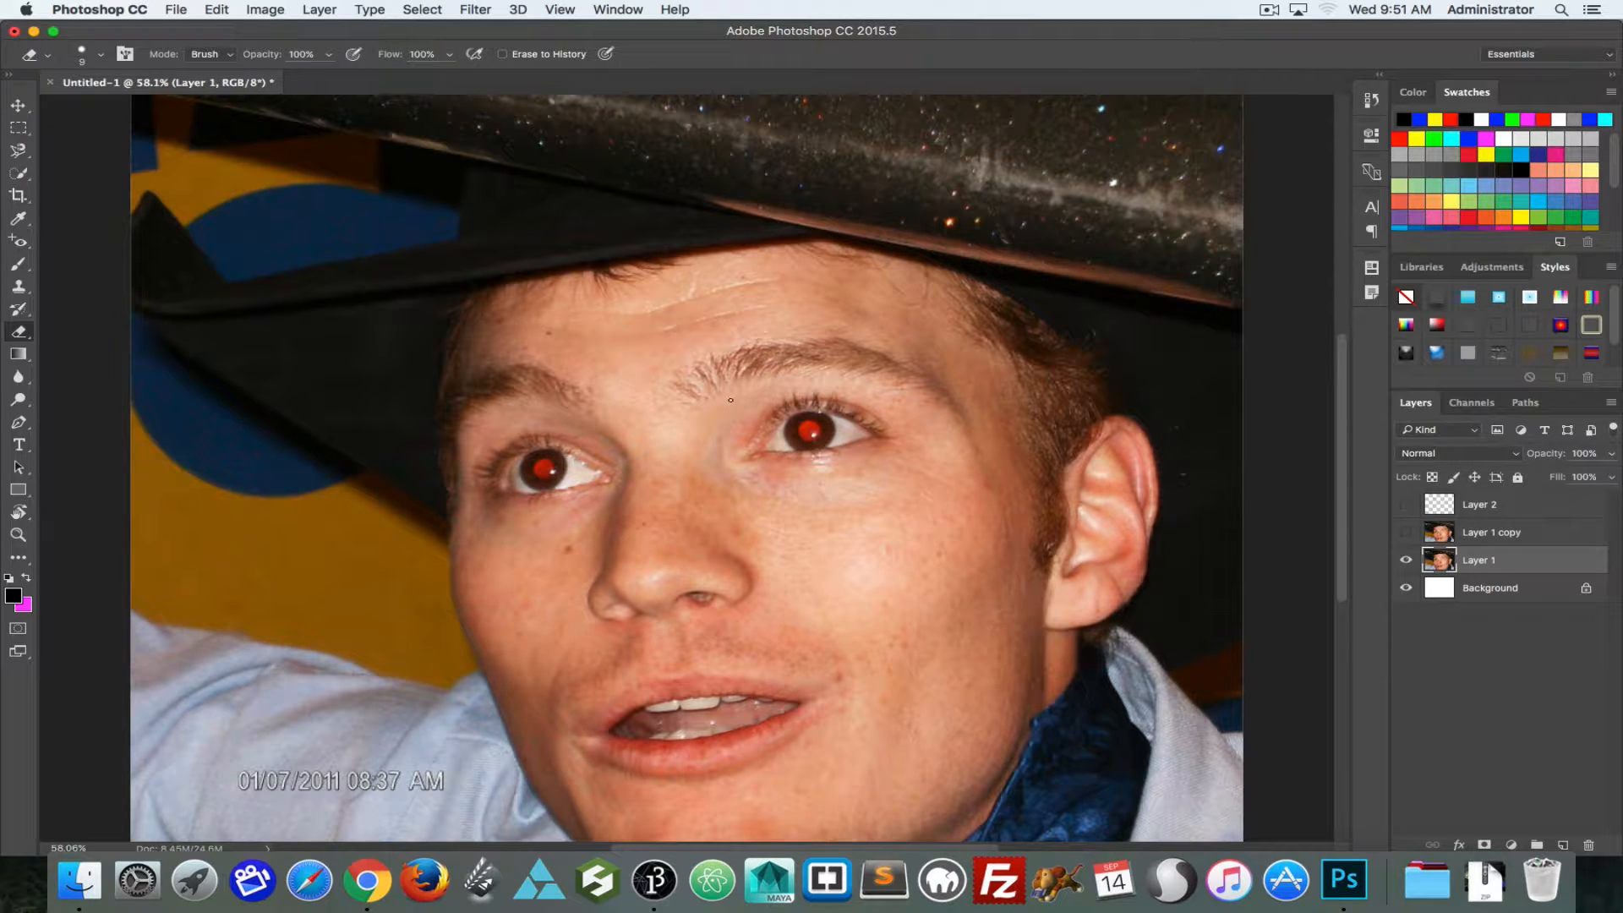
pyautogui.click(17, 241)
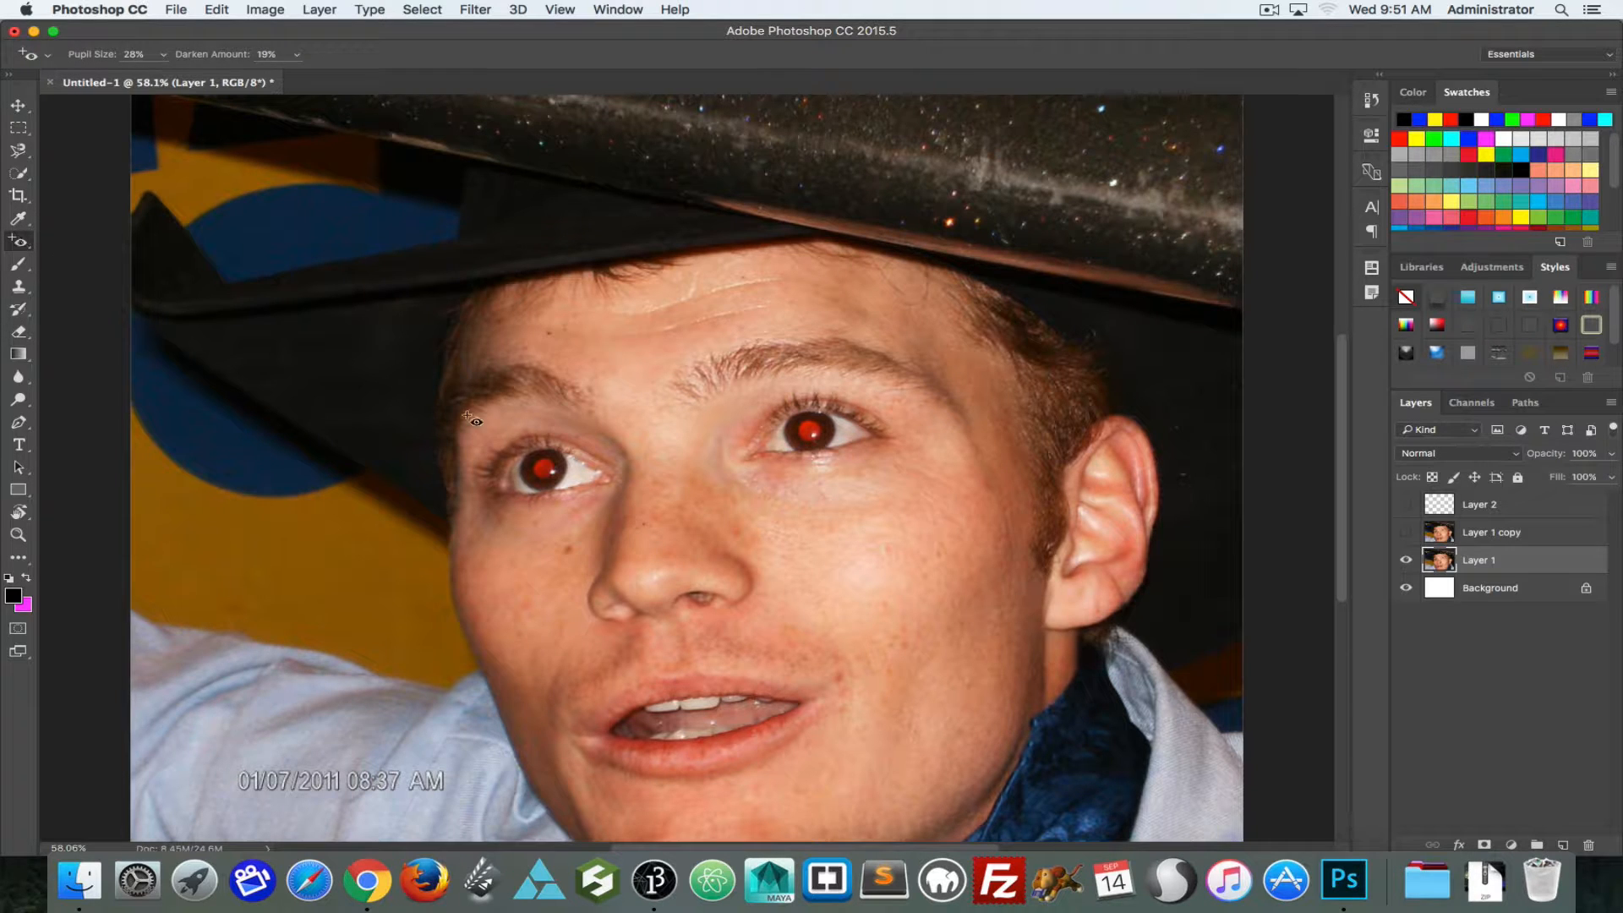
pyautogui.click(542, 465)
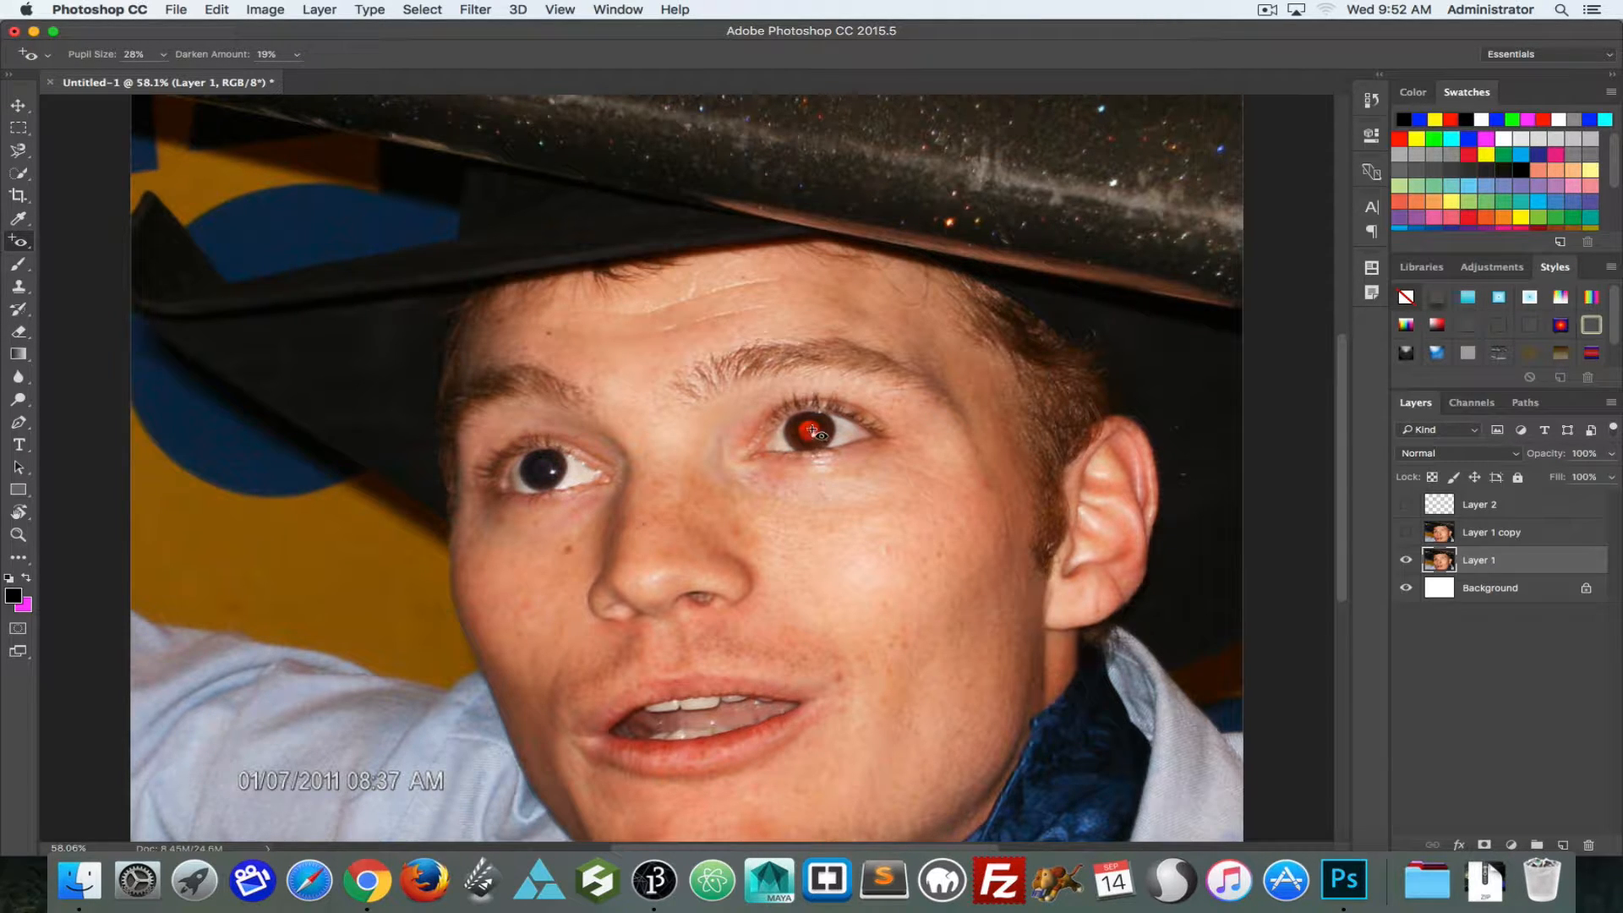
pyautogui.click(809, 432)
# Step: Toggle the visibility of Layer 2 and Layer 1 copy to compare the painted pupils with the Red Eye tool's correction
pyautogui.click(1407, 533)
pyautogui.click(1406, 533)
pyautogui.click(1405, 505)
pyautogui.click(1403, 534)
pyautogui.click(1406, 504)
pyautogui.click(1406, 505)
pyautogui.click(1406, 532)
pyautogui.click(1407, 532)
pyautogui.click(1407, 505)
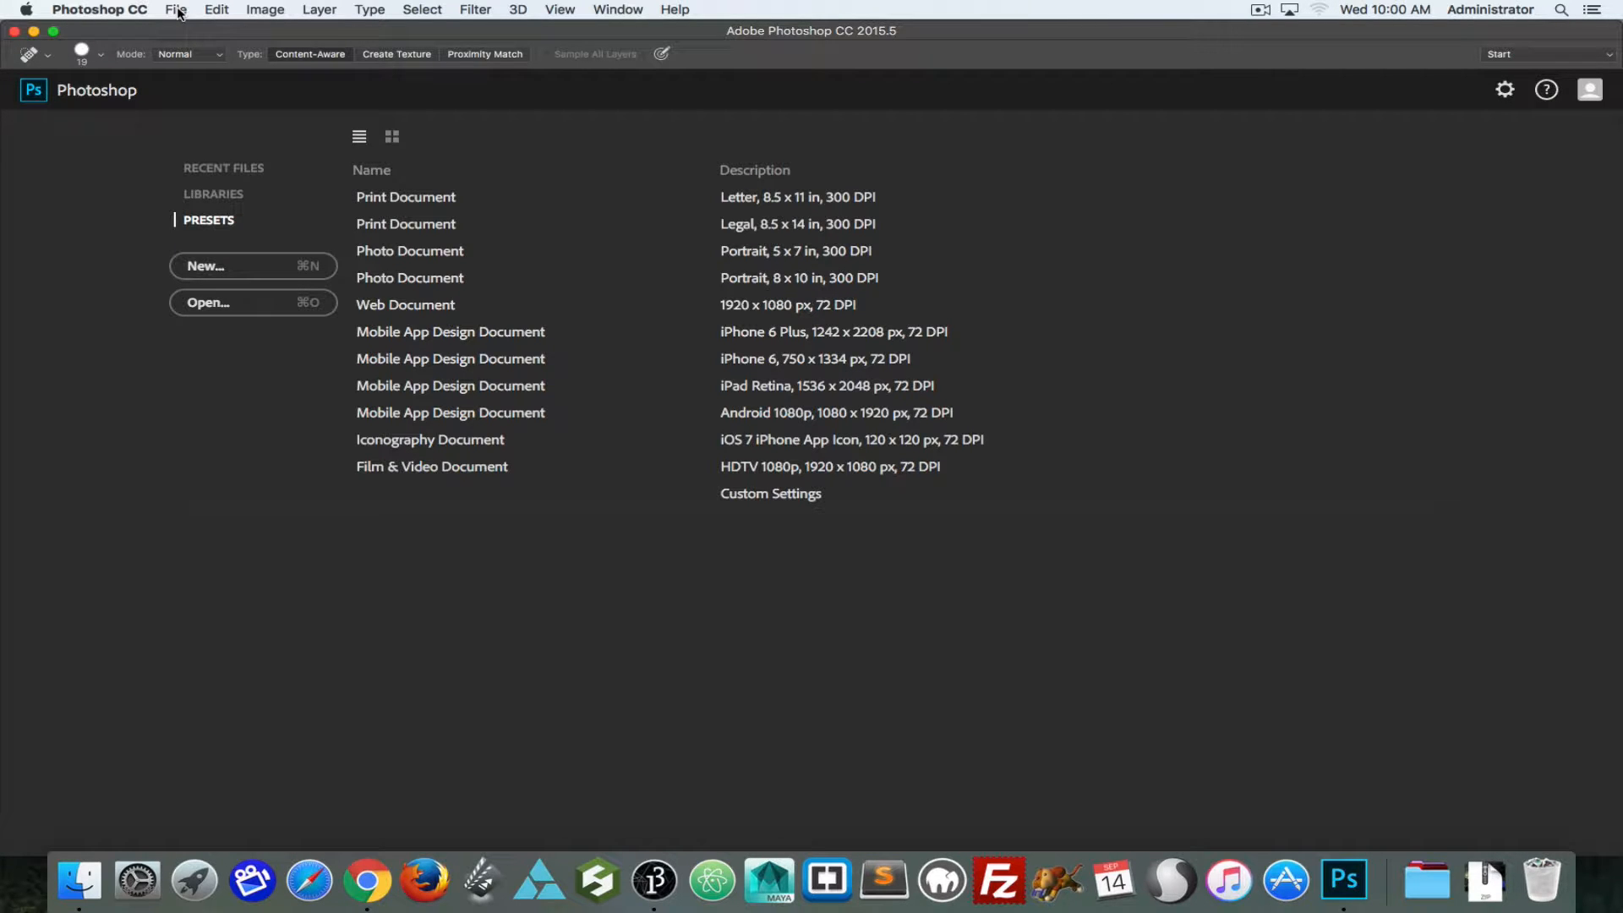
# Step: Merge all the photos in the Pano Mike folder with Photomerge, using the Auto layout and Blend Images Together
pyautogui.click(176, 11)
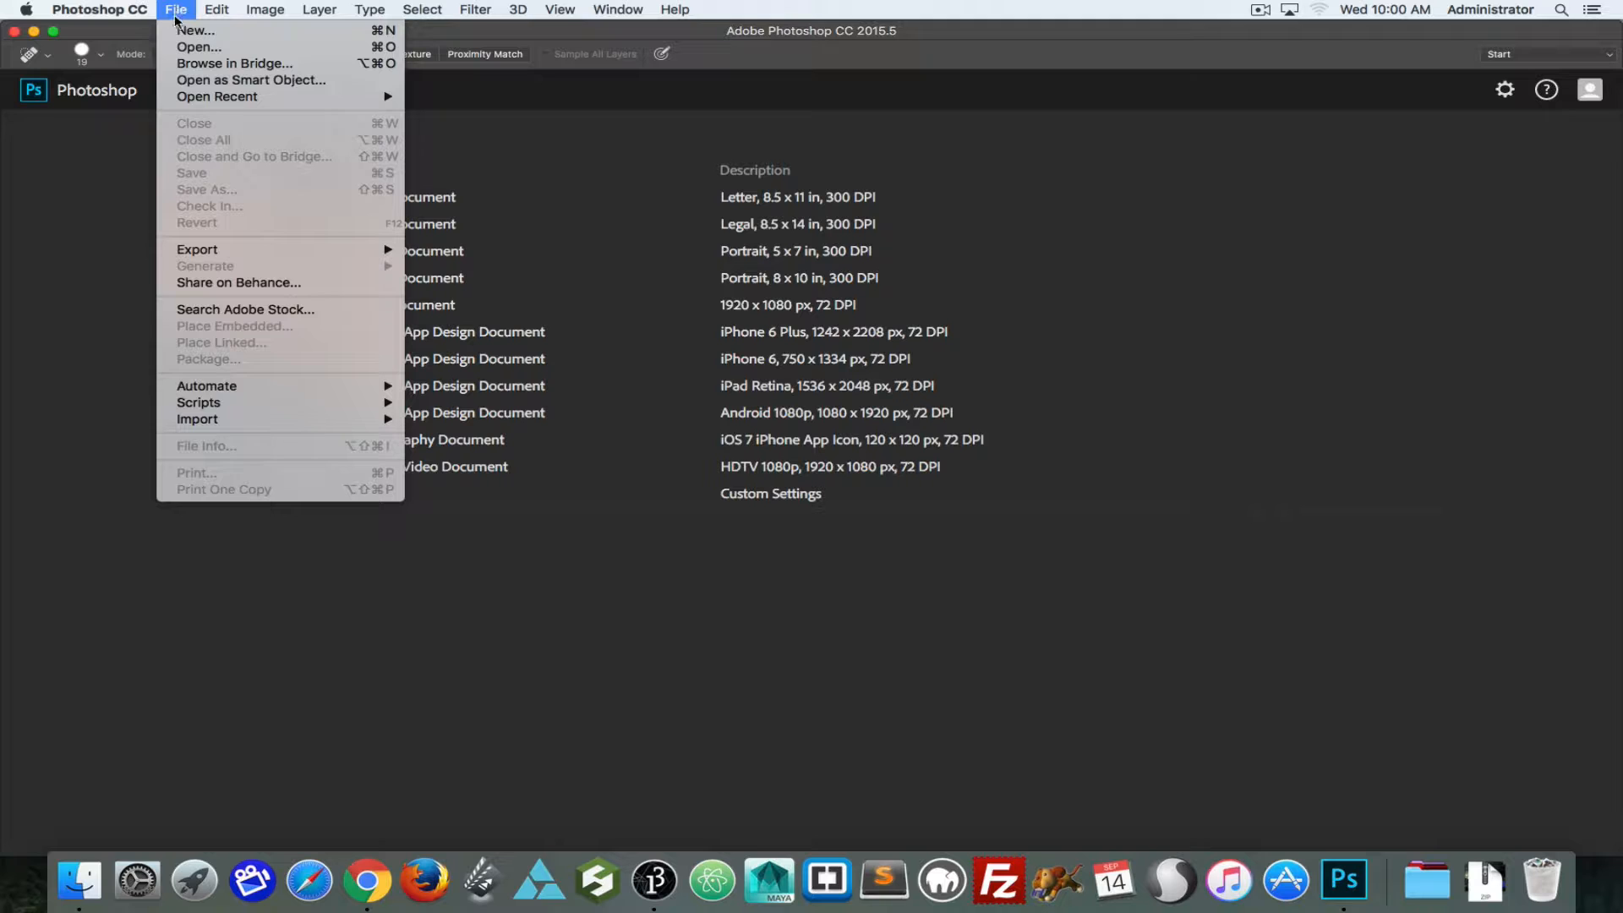
pyautogui.moveTo(204, 389)
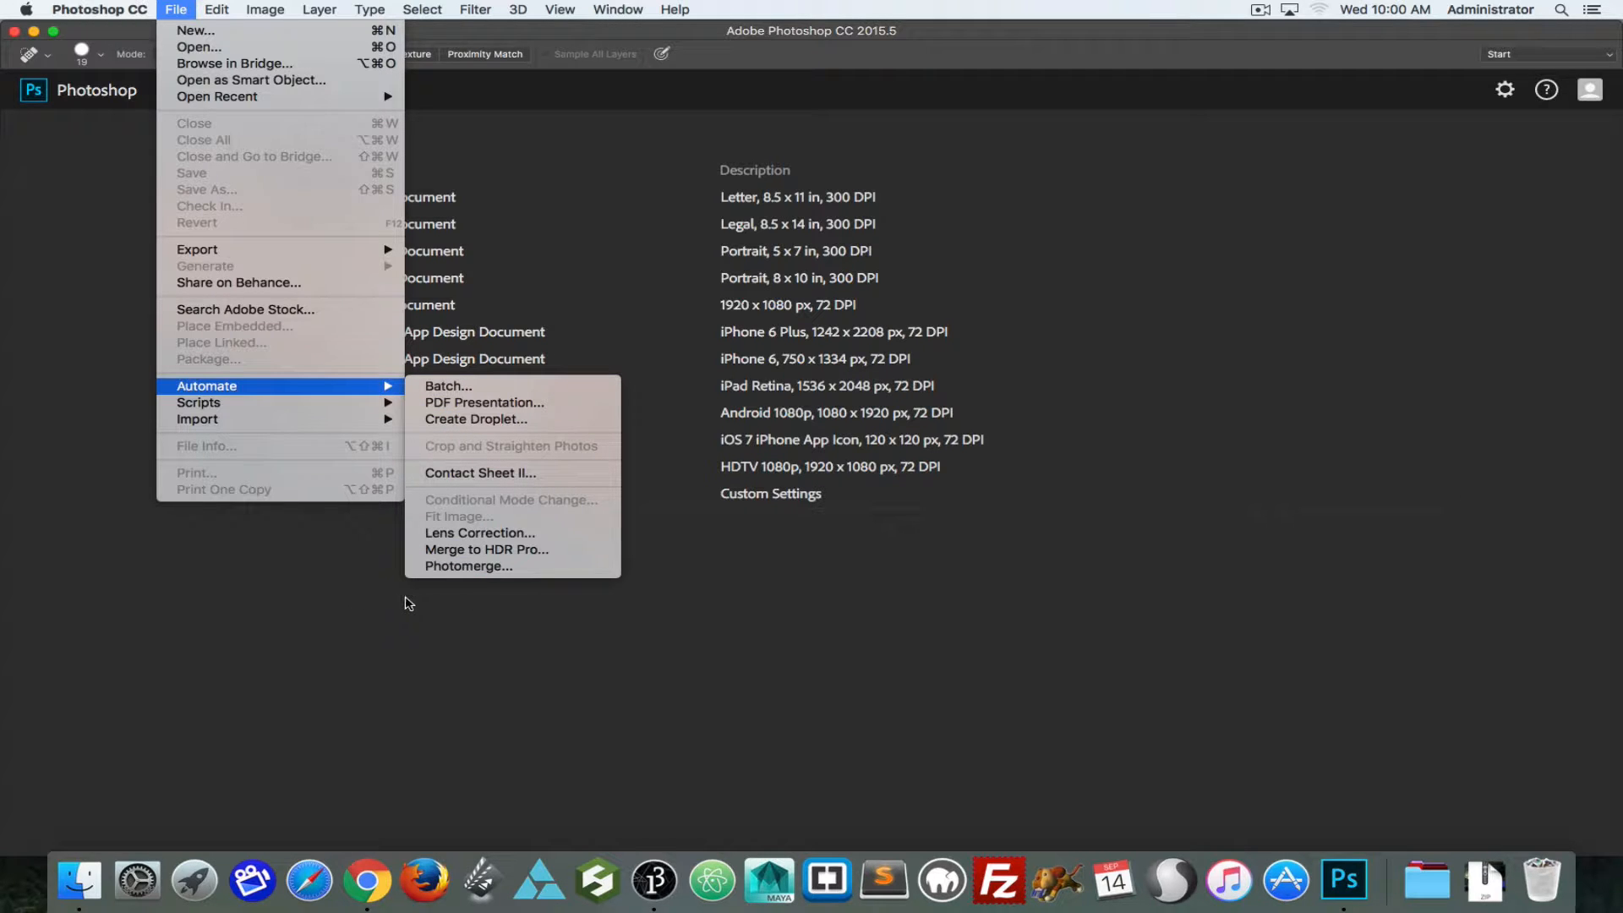
pyautogui.click(454, 568)
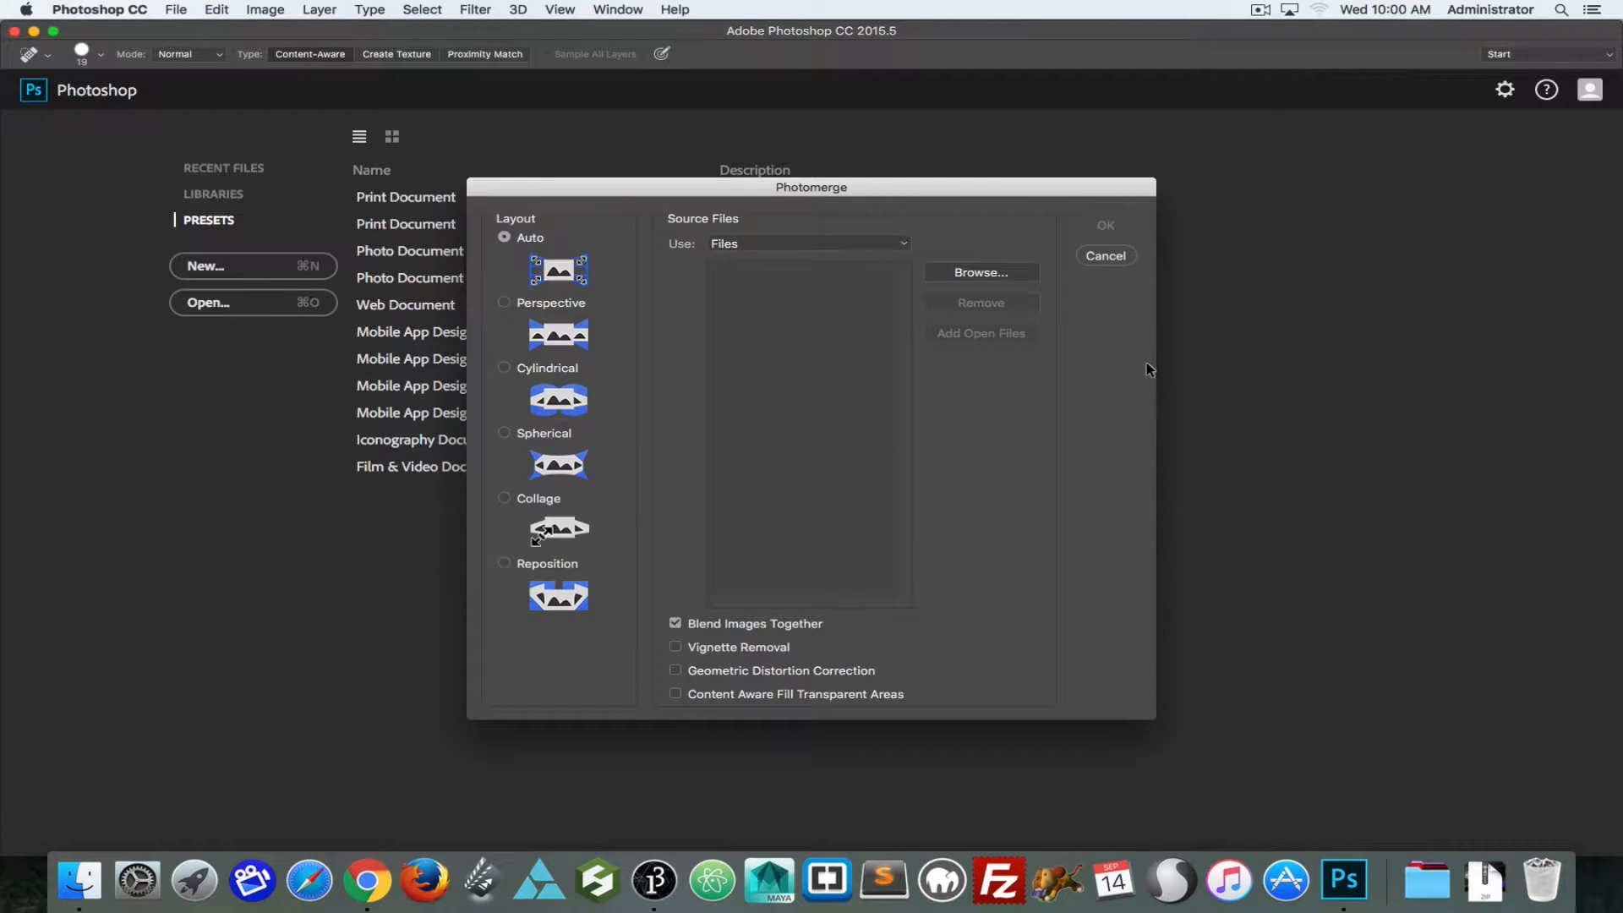
pyautogui.click(954, 271)
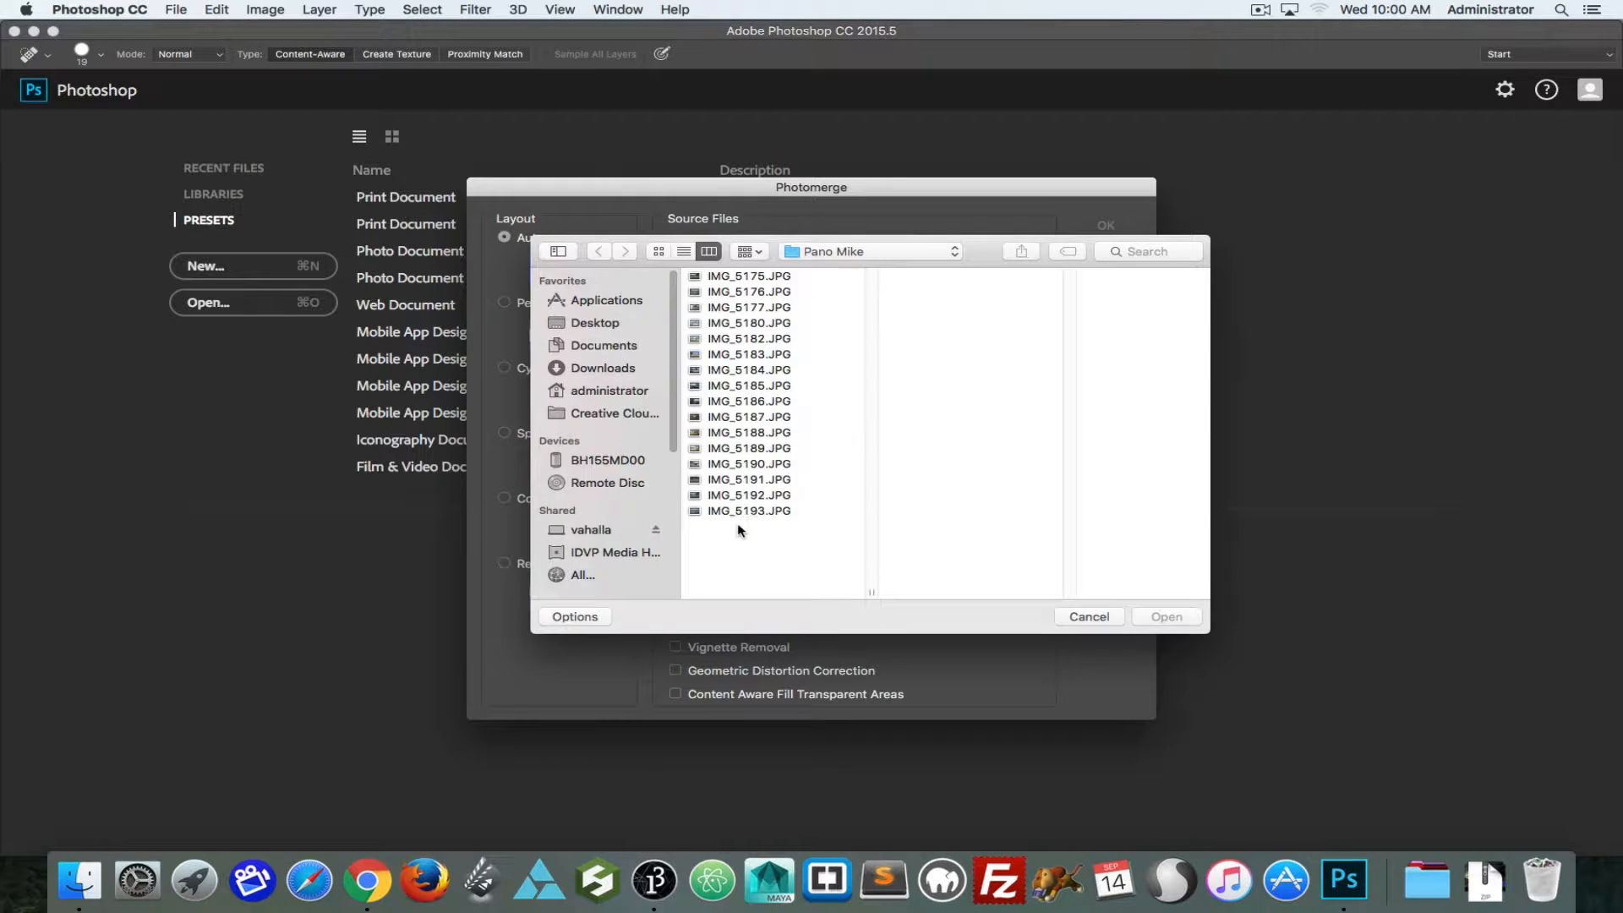
pyautogui.press('super+a')
pyautogui.click(1179, 618)
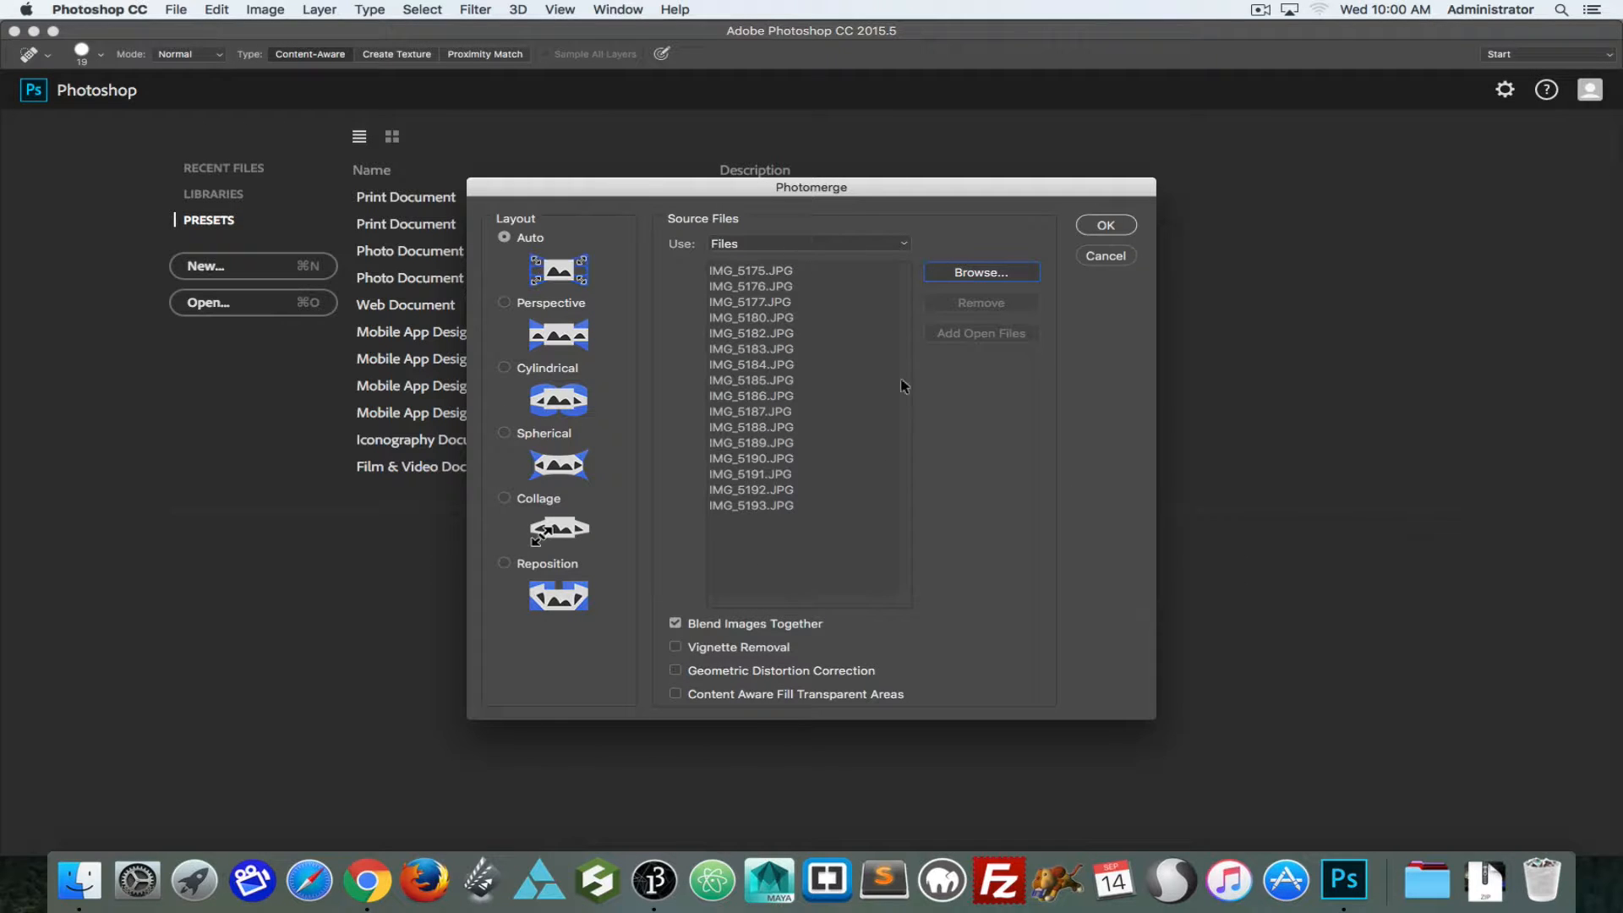
pyautogui.click(1103, 227)
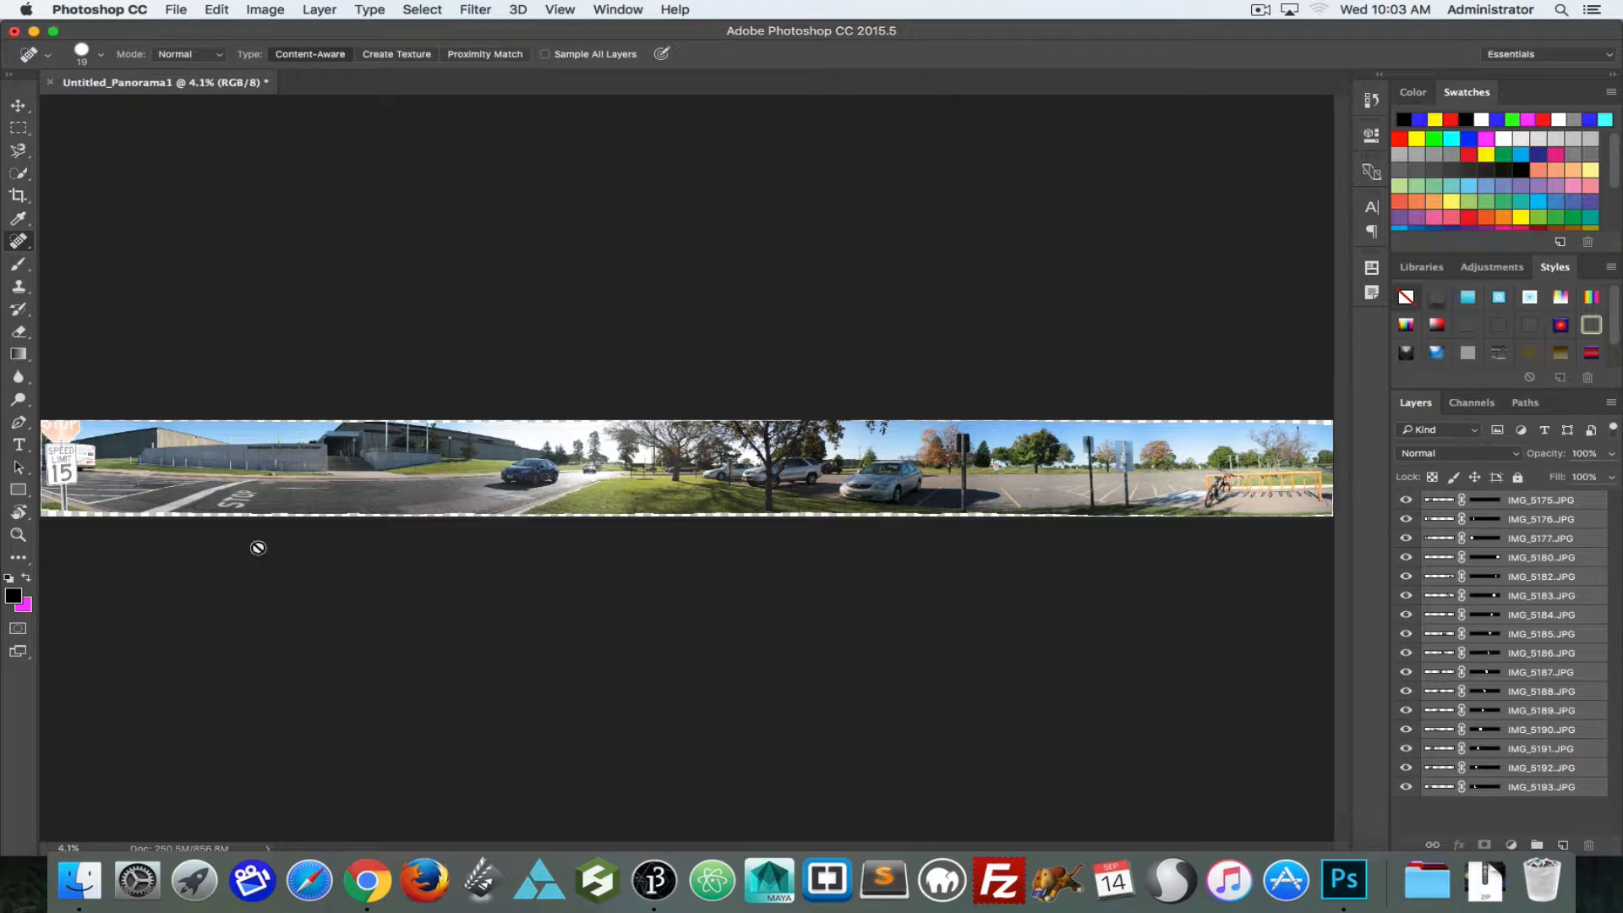
# Step: Examine the merged panorama up close from one end to the other, checking the blending and the transparent edges
pyautogui.press('super+equal')
pyautogui.press('super+equal')
pyautogui.press('super+equal')
pyautogui.press('super+equal')
pyautogui.press('super+equal')
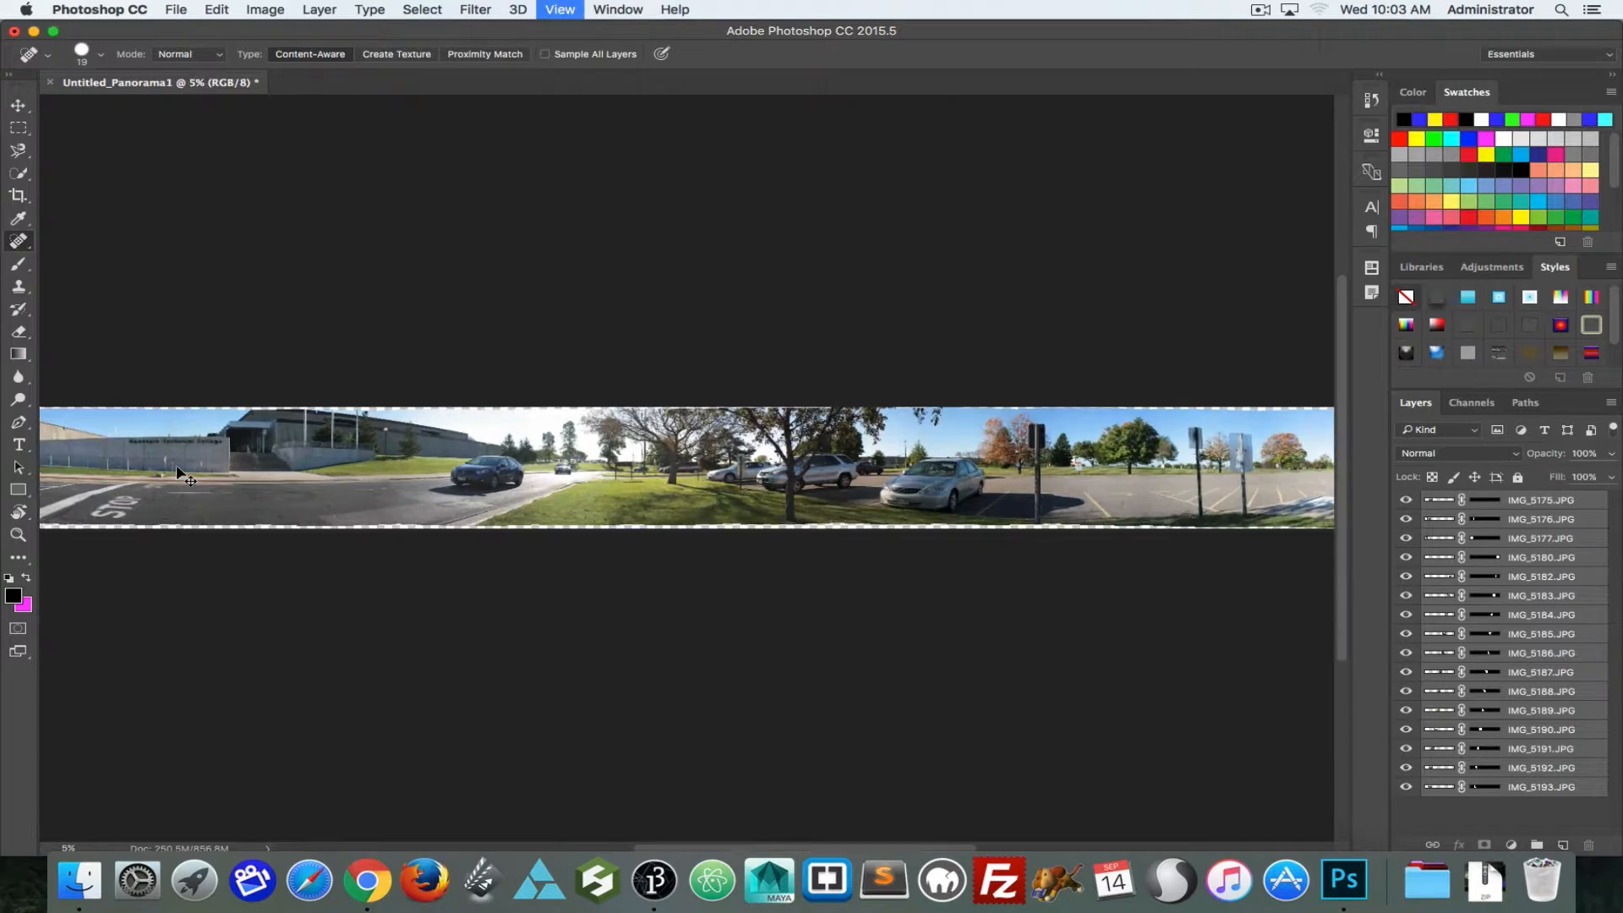
pyautogui.press('super+equal')
pyautogui.press('super+equal')
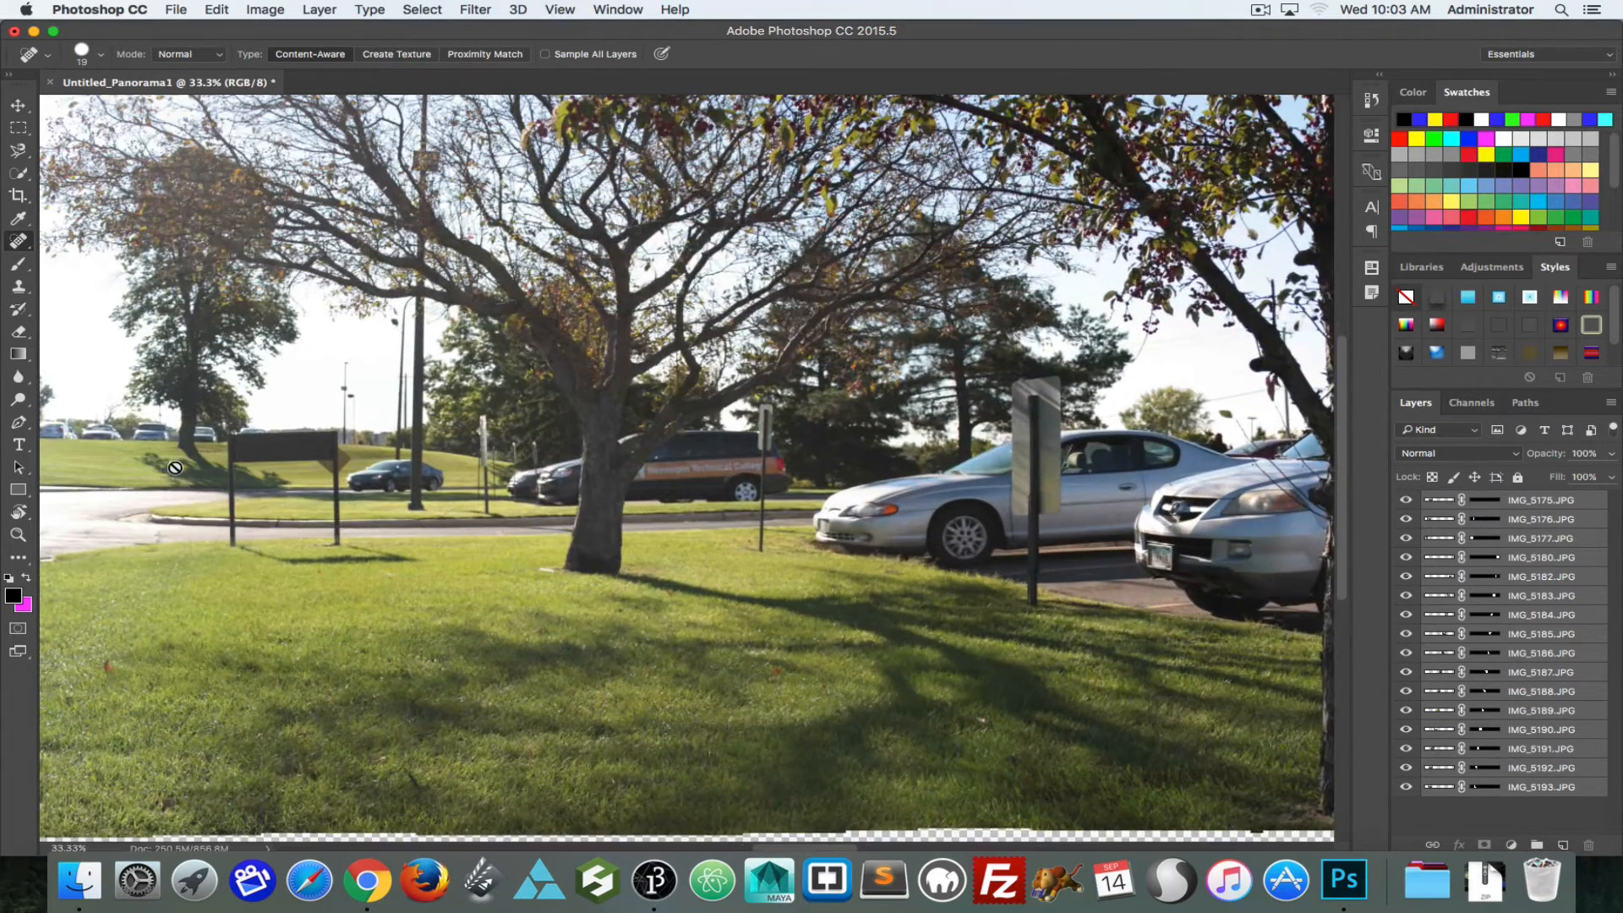
pyautogui.moveTo(156, 444); pyautogui.dragTo(1031, 477)
pyautogui.moveTo(286, 453); pyautogui.dragTo(1217, 463)
pyautogui.moveTo(195, 435); pyautogui.dragTo(302, 329)
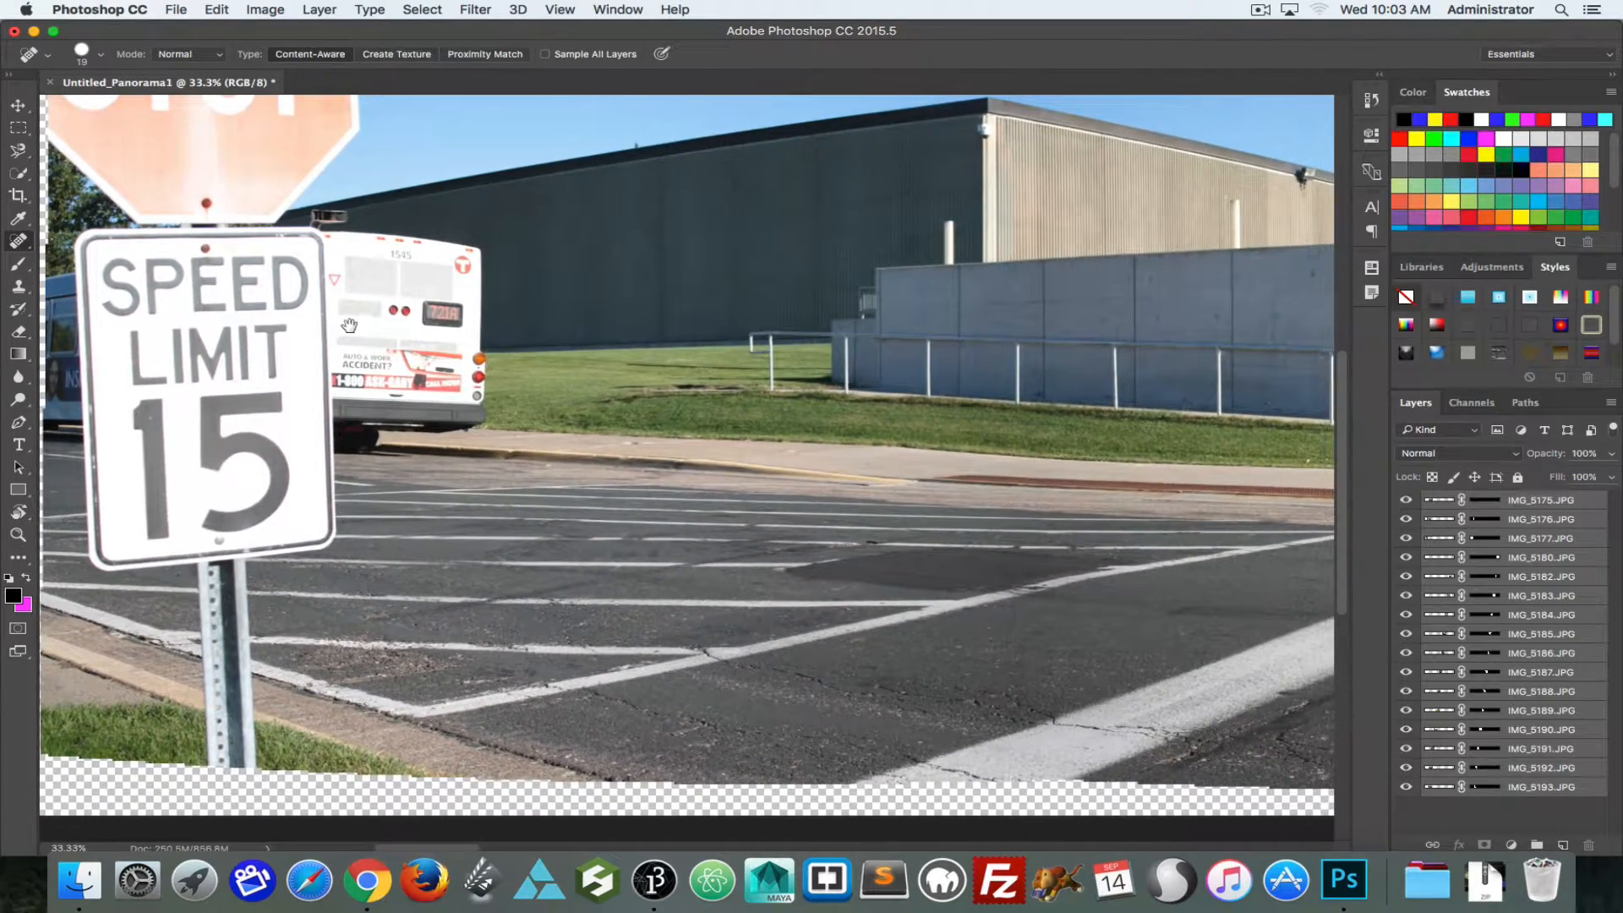
pyautogui.moveTo(1129, 318); pyautogui.dragTo(63, 363)
pyautogui.moveTo(1268, 380)
pyautogui.mouseDown()
pyautogui.moveTo(880, 409)
pyautogui.moveTo(217, 344)
pyautogui.moveTo(85, 351)
pyautogui.mouseUp()
pyautogui.moveTo(1158, 617); pyautogui.dragTo(159, 322)
pyautogui.moveTo(1301, 339); pyautogui.dragTo(682, 253)
pyautogui.moveTo(775, 145); pyautogui.dragTo(119, 291)
pyautogui.moveTo(1183, 376); pyautogui.dragTo(195, 274)
pyautogui.moveTo(740, 291); pyautogui.dragTo(33, 386)
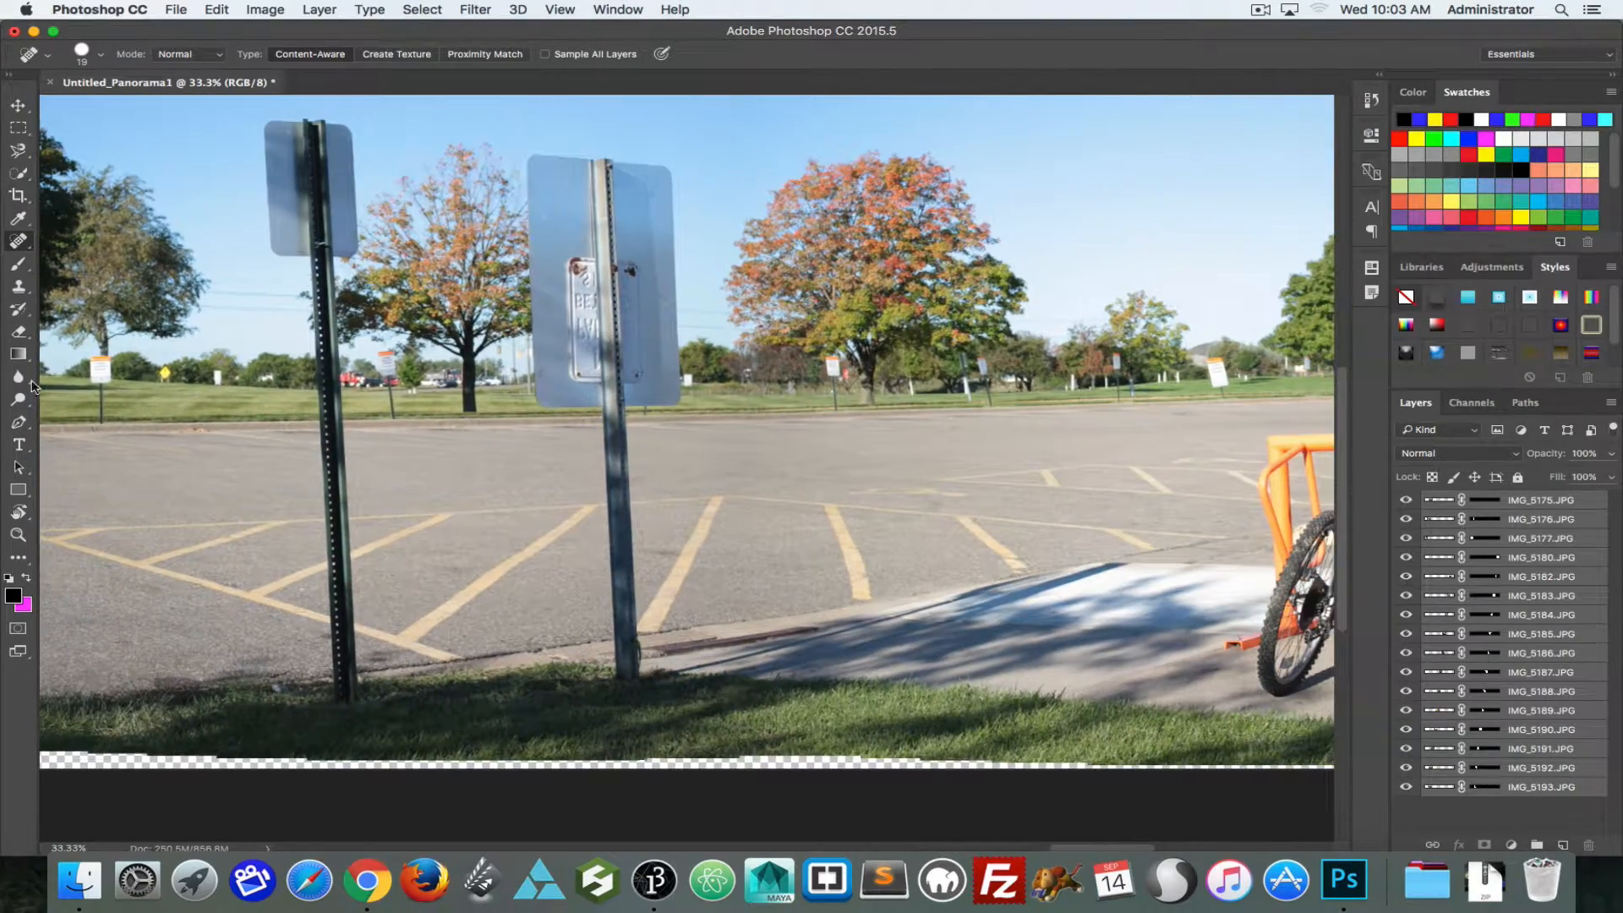
pyautogui.hscroll(10, 1045, 392)
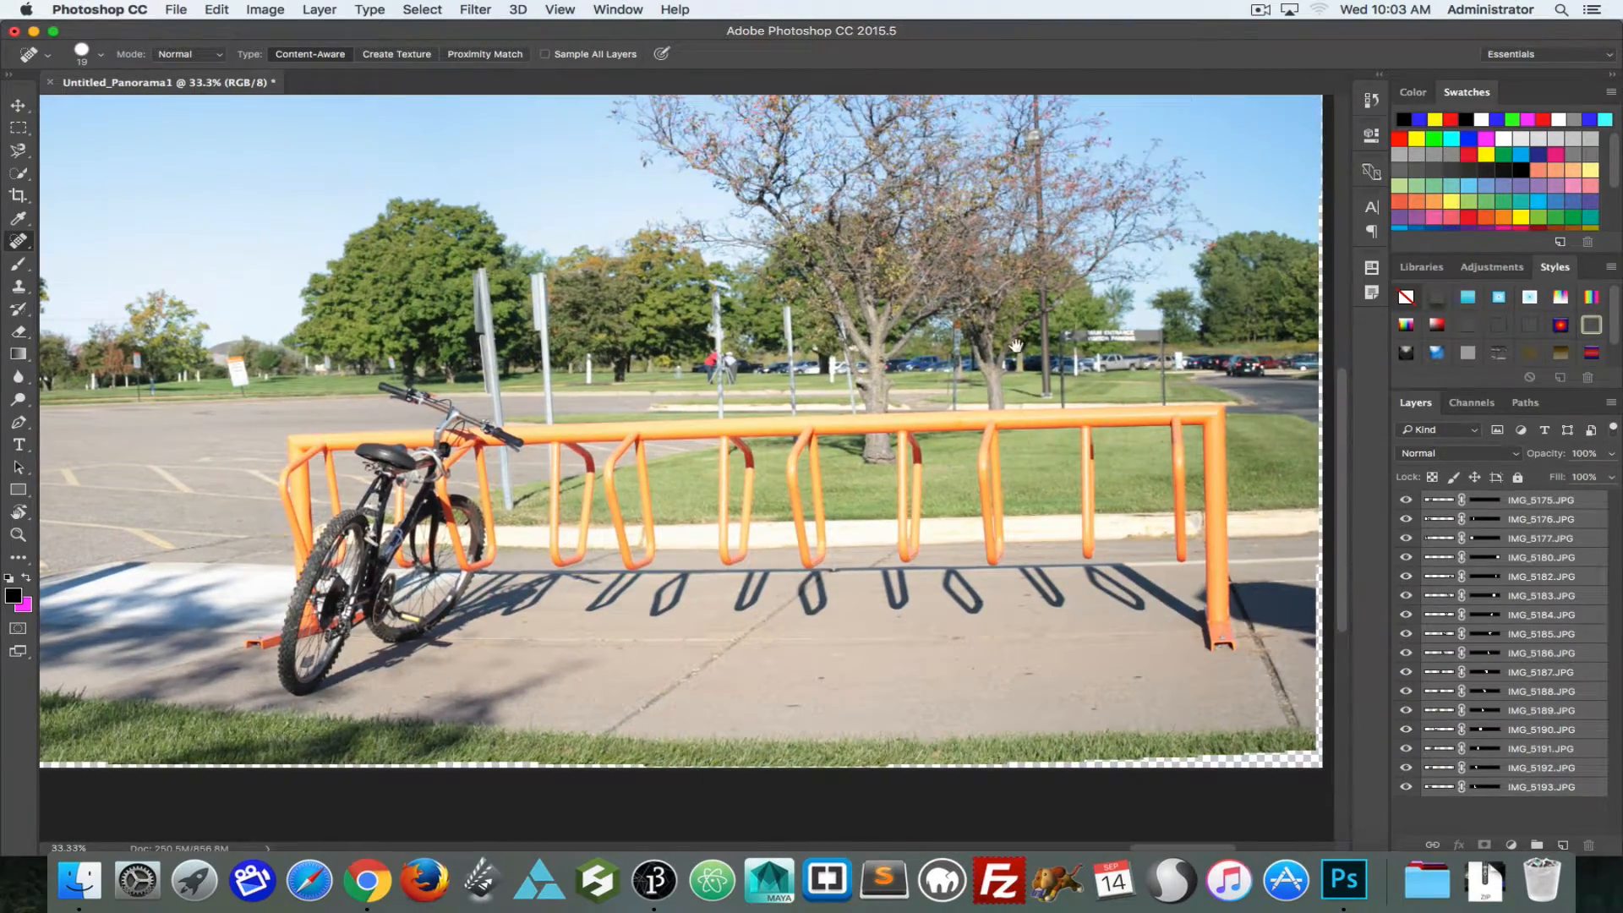
pyautogui.moveTo(472, 362); pyautogui.dragTo(1323, 420)
pyautogui.hscroll(-8, 846, 398)
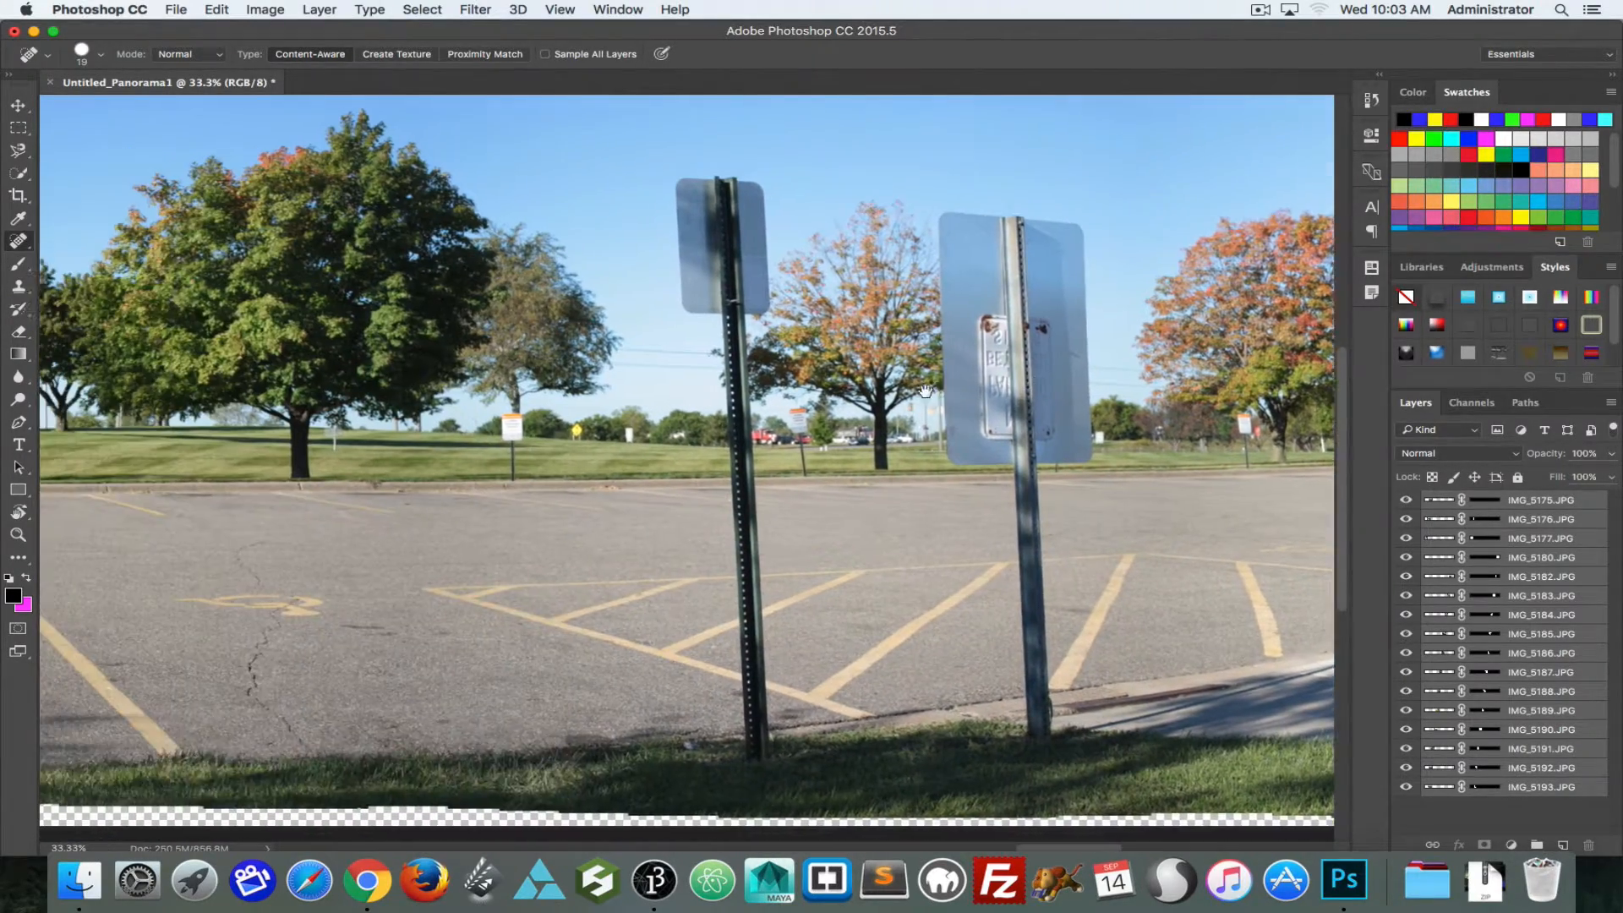
pyautogui.hscroll(-2, 845, 398)
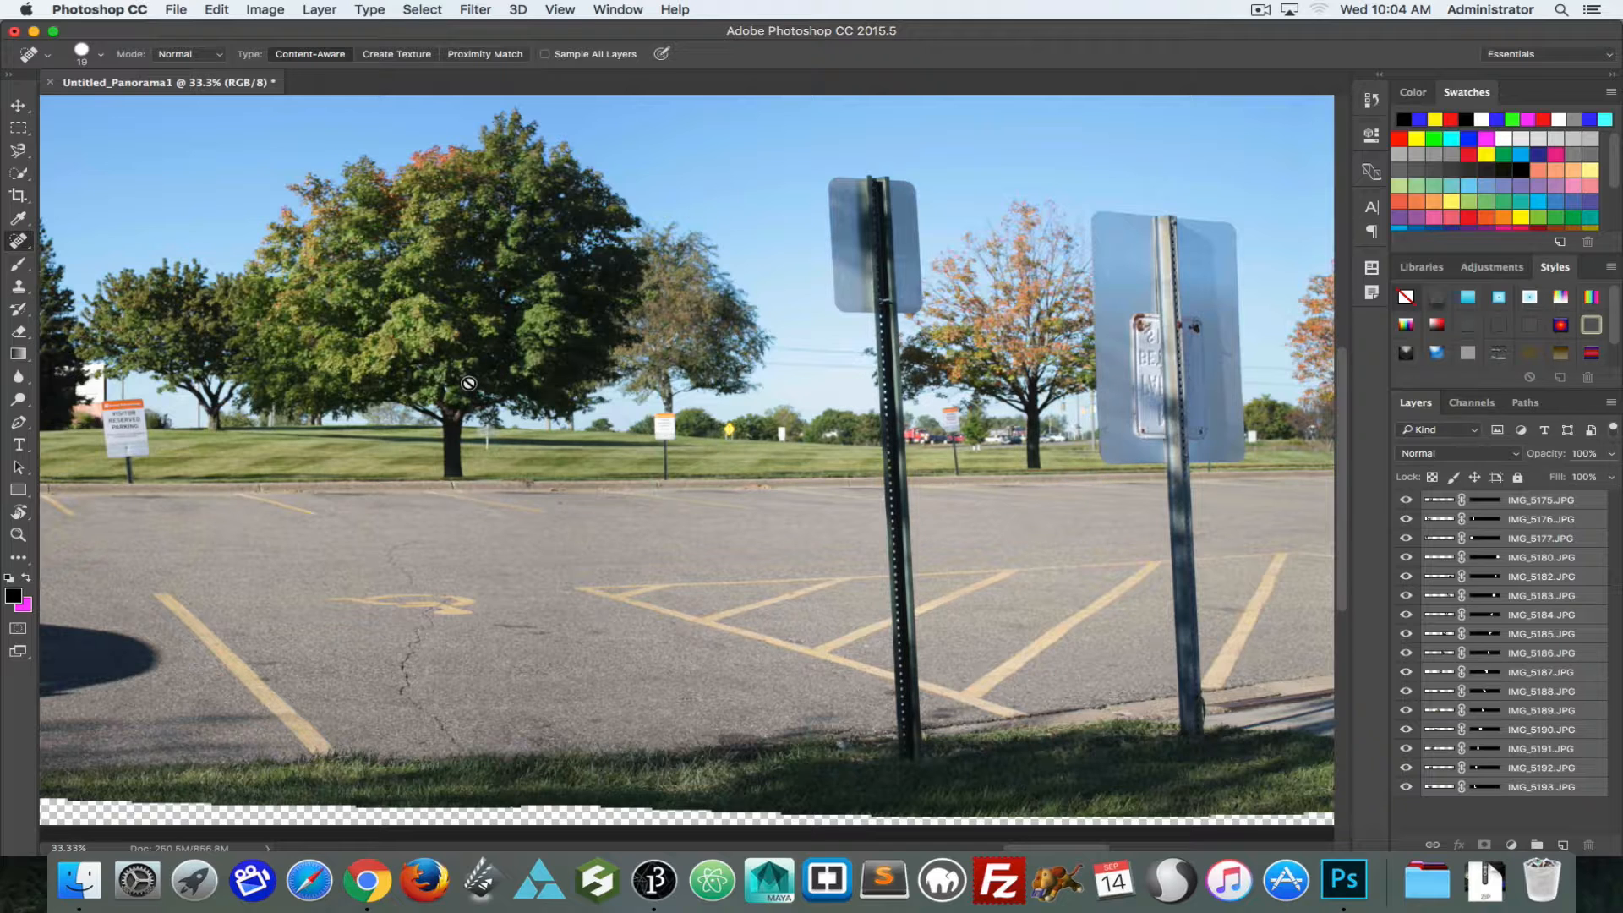
pyautogui.press('super+0')
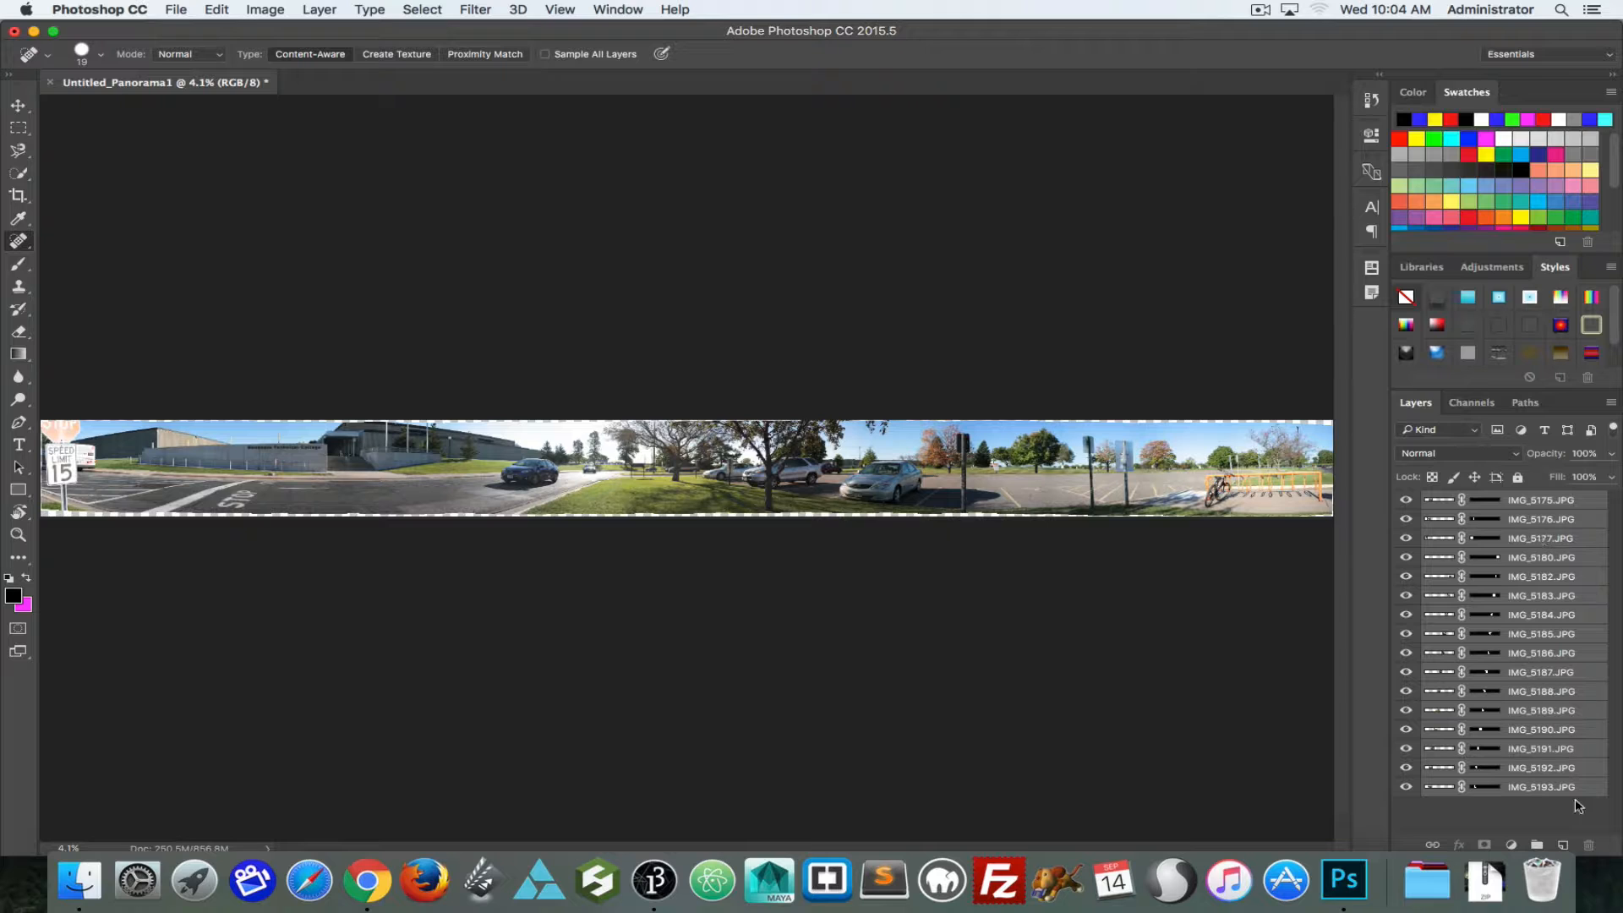
# Step: Add a new layer above the photo layers and choose the Patch tool
pyautogui.click(1563, 844)
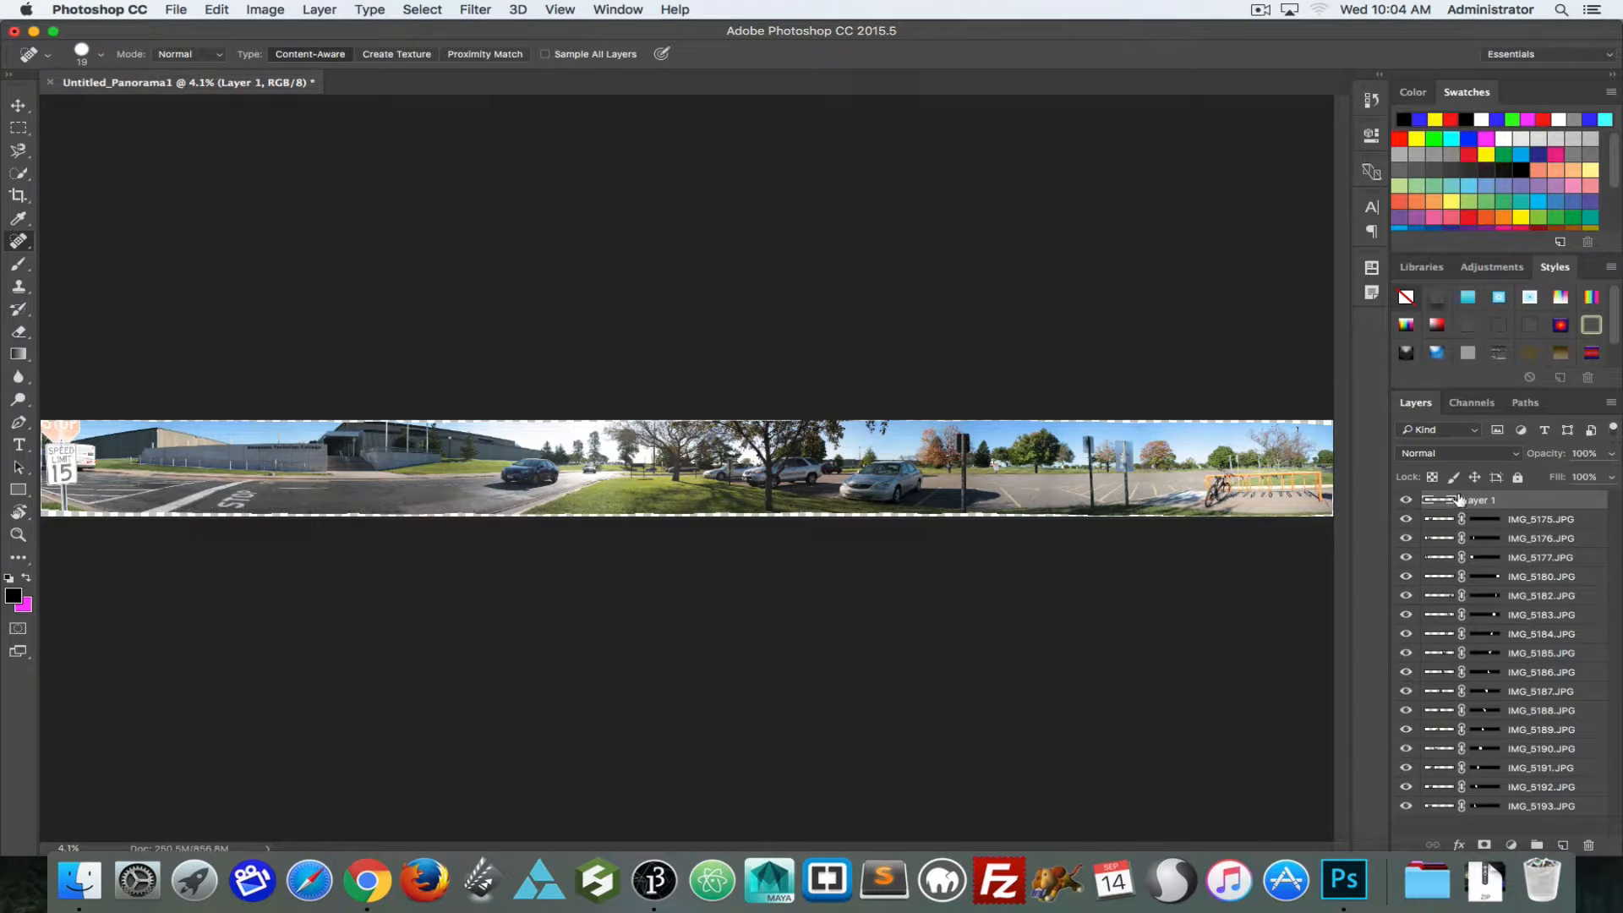
pyautogui.press('super+equal')
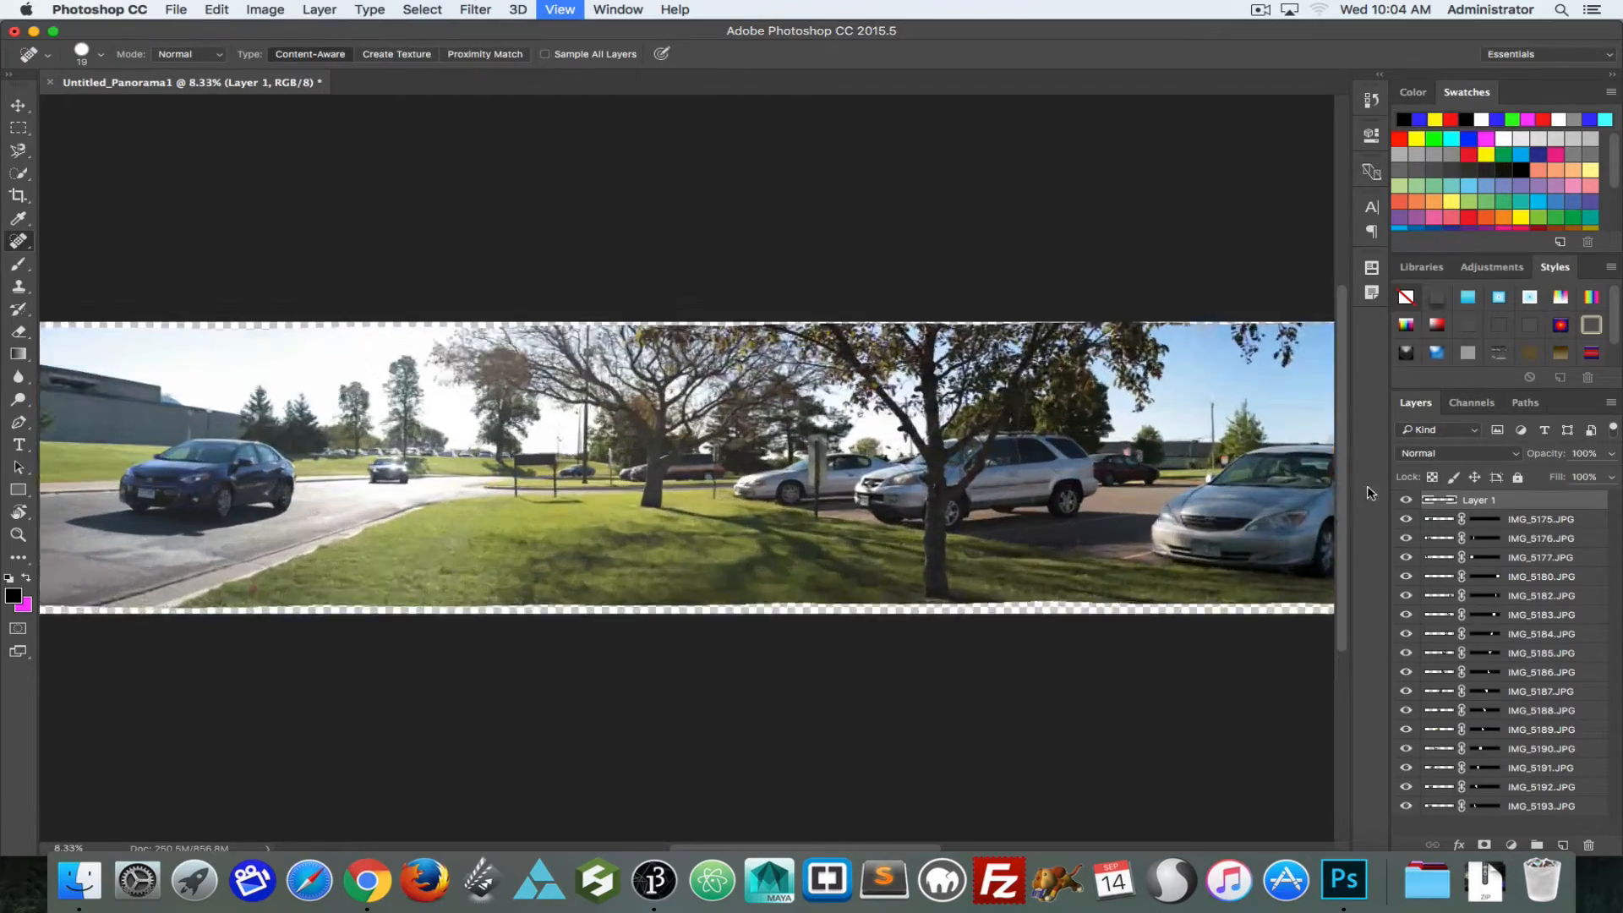
pyautogui.press('super+equal')
pyautogui.press('super+equal')
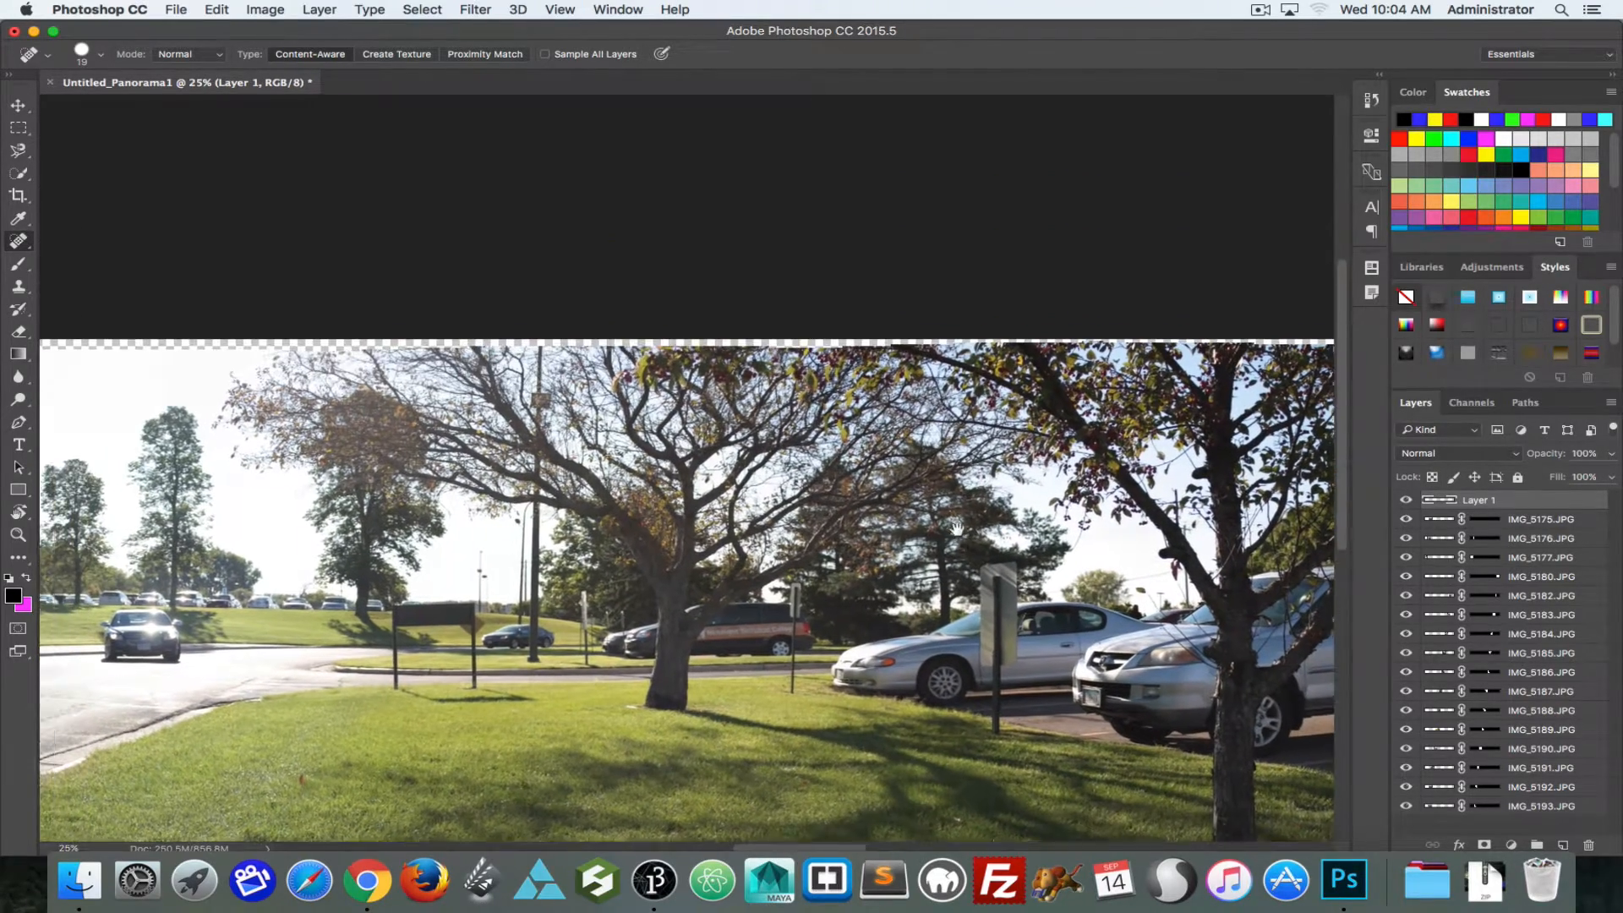
pyautogui.click(15, 242)
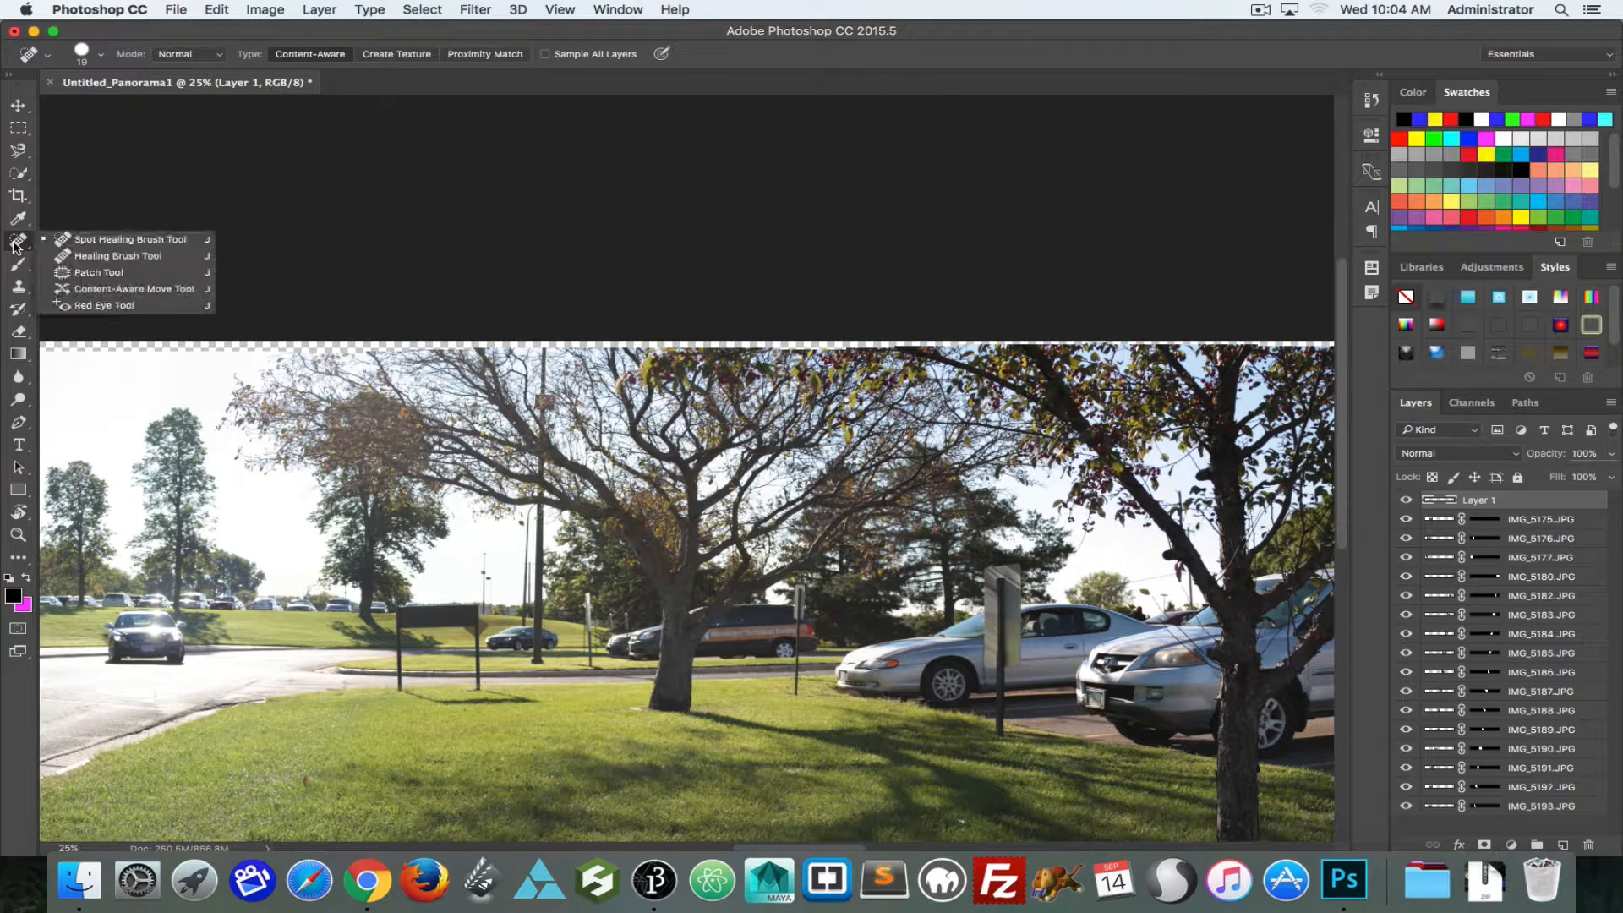
pyautogui.click(60, 272)
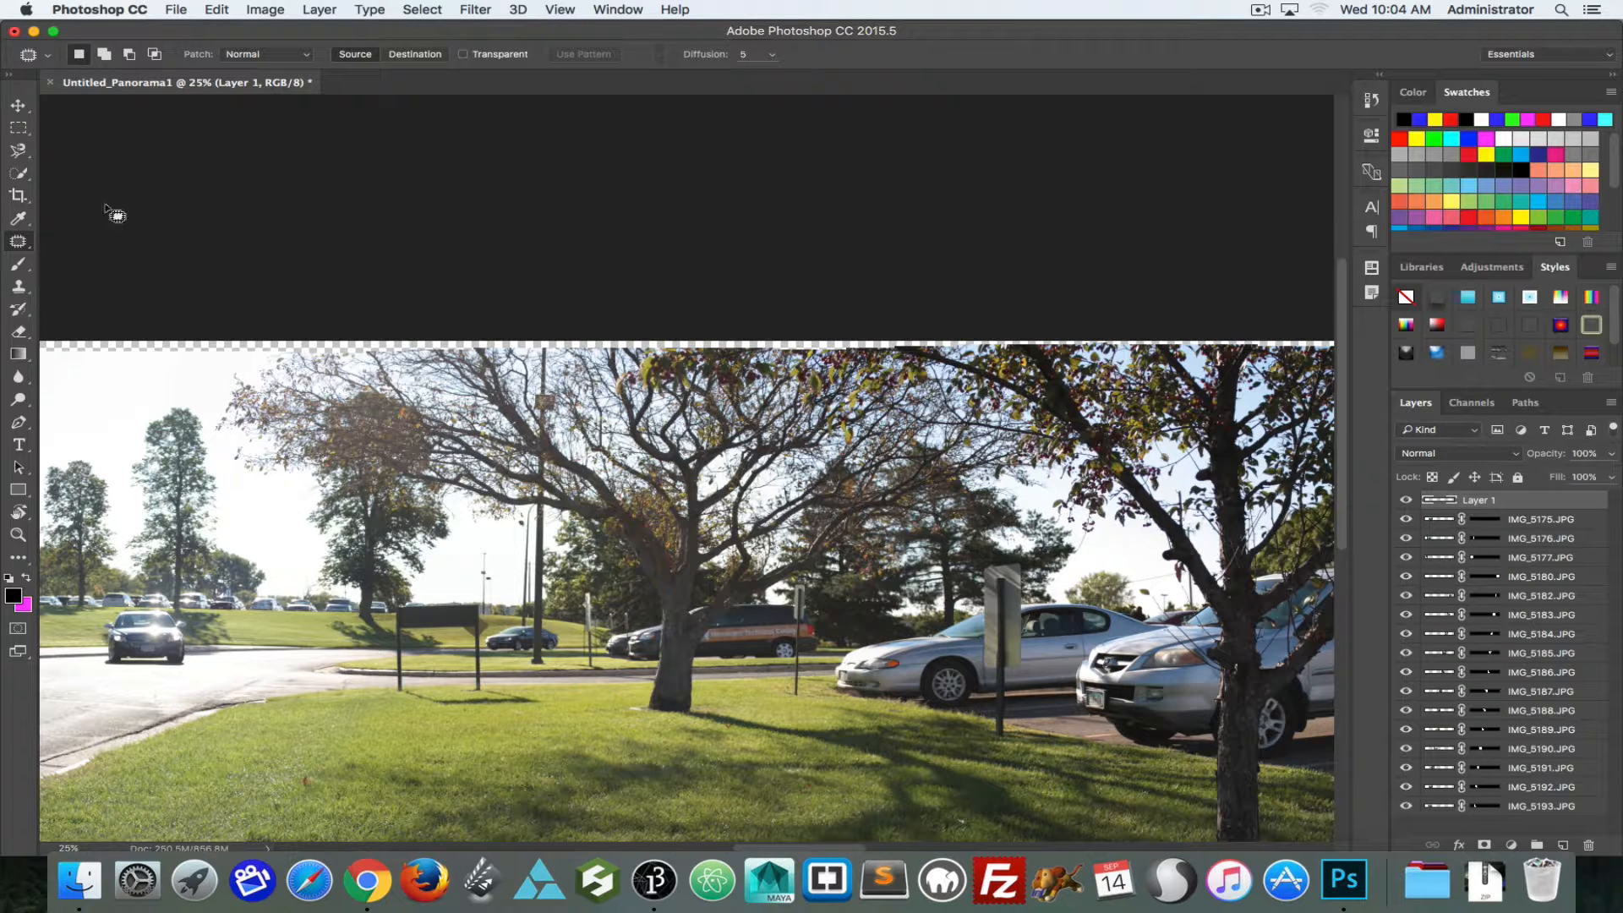
pyautogui.click(28, 245)
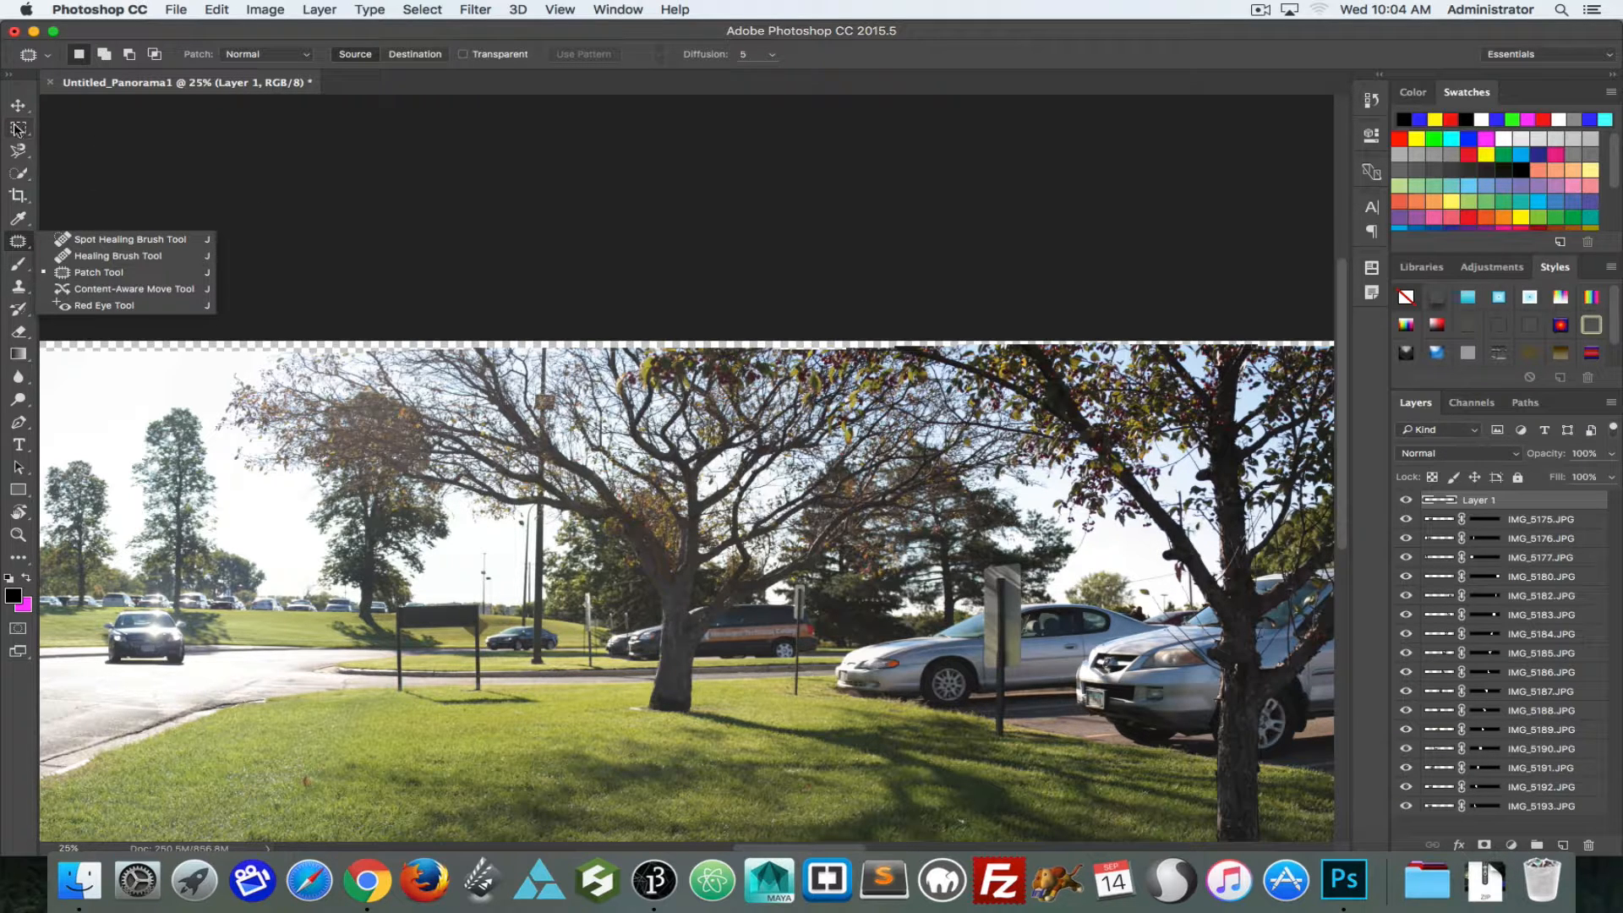
# Step: With the Crop tool, pull in the panorama's top, left and bottom edges to exclude the transparent areas around the speed limit sign
pyautogui.click(21, 201)
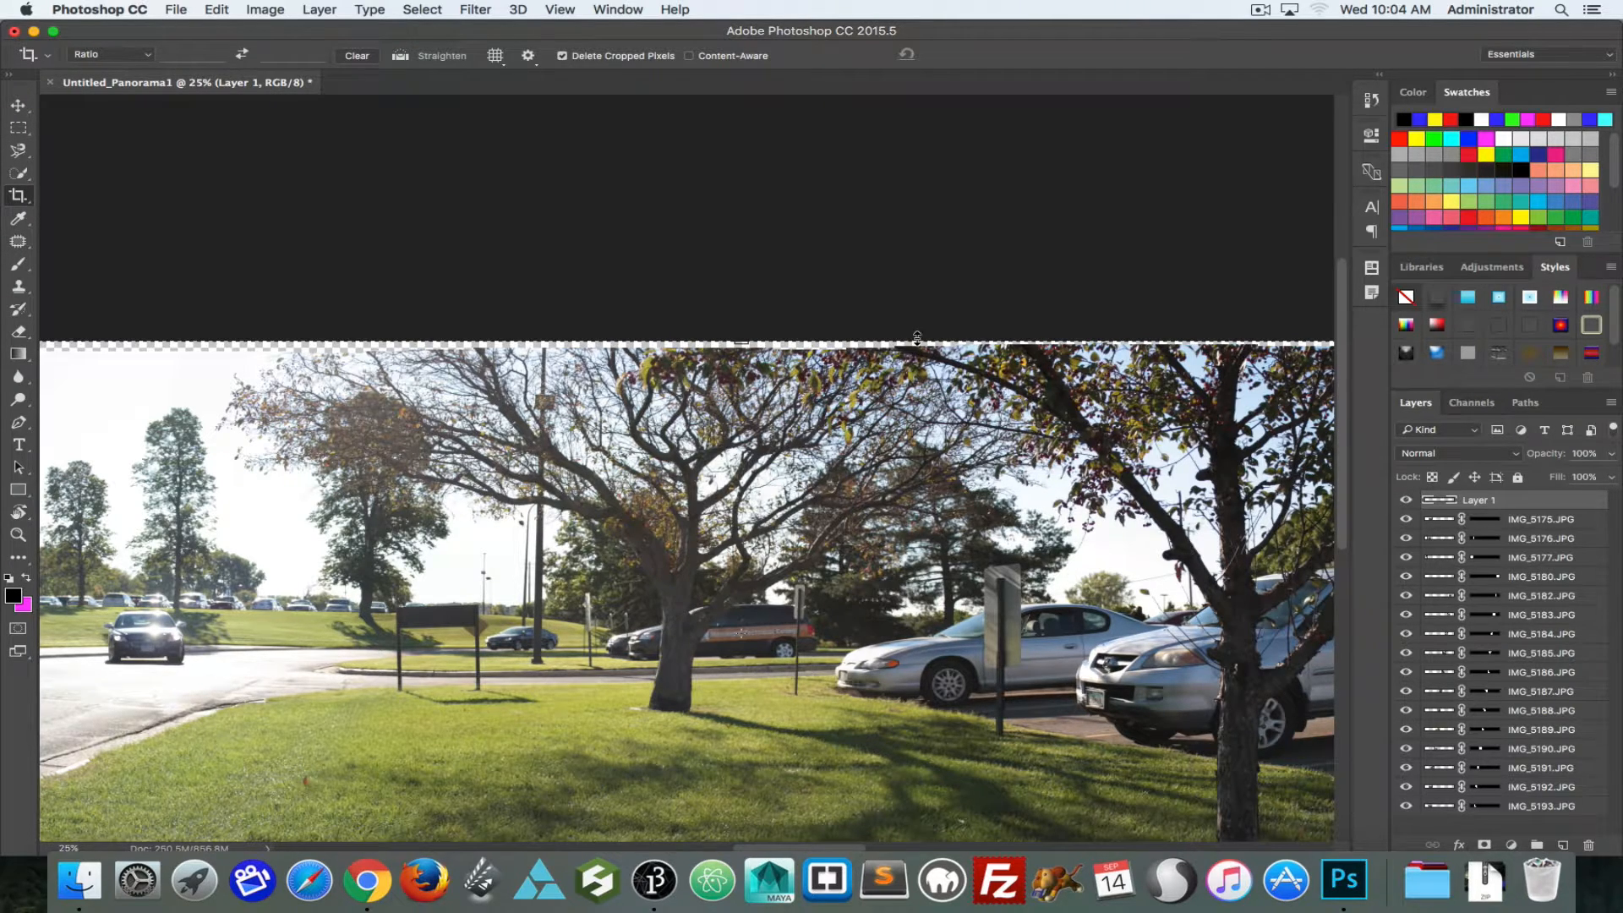
pyautogui.moveTo(918, 338); pyautogui.dragTo(917, 348)
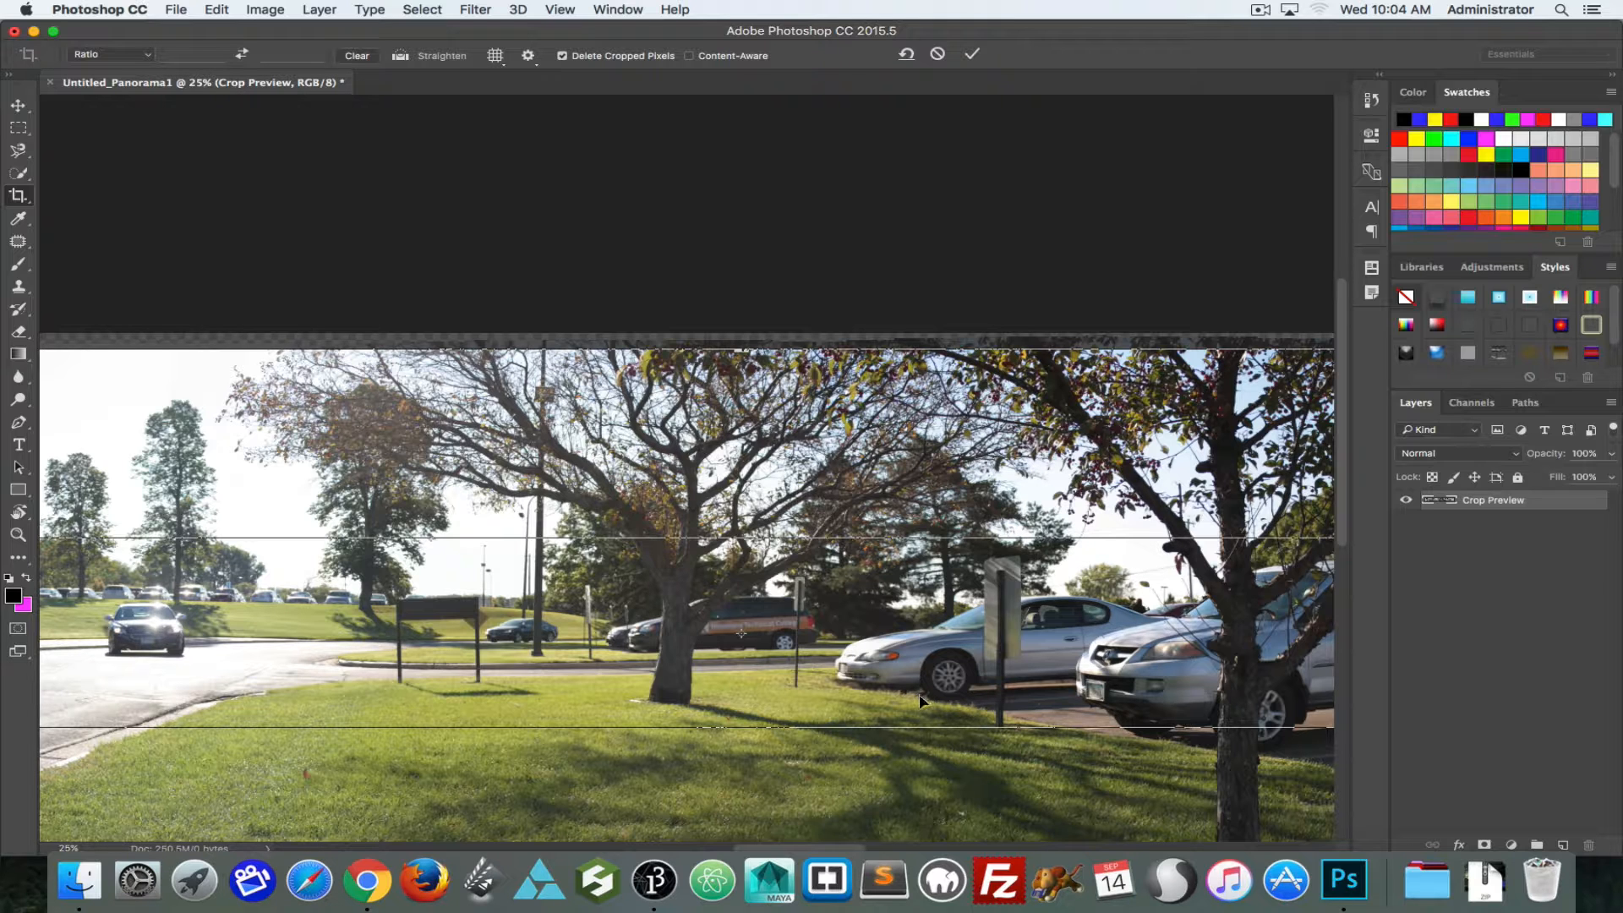
pyautogui.click(617, 846)
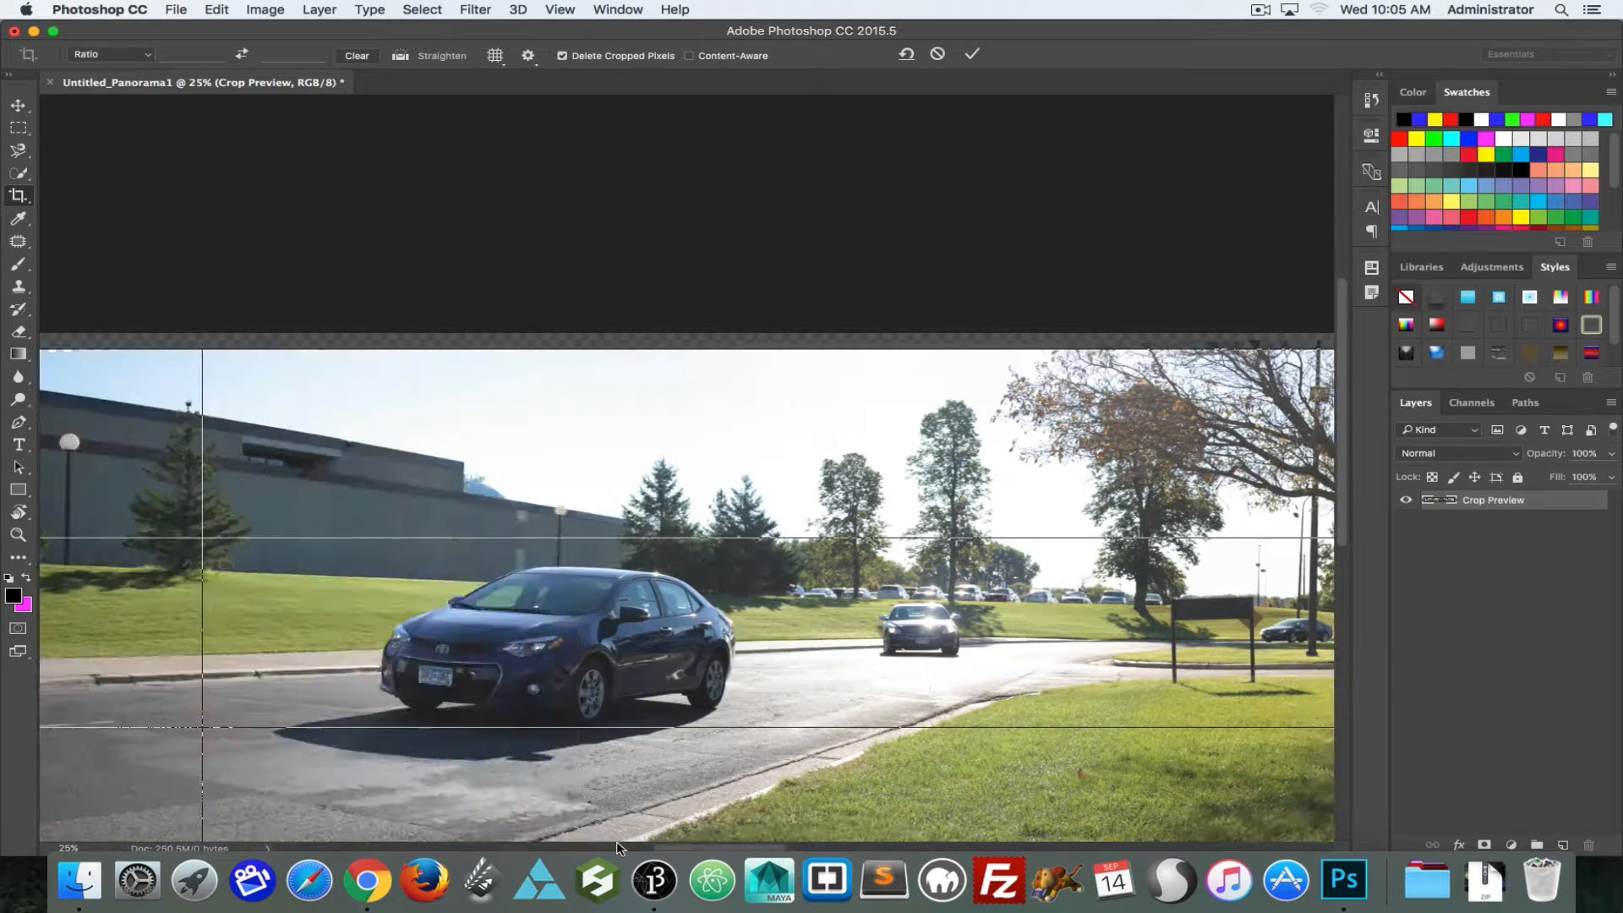
pyautogui.moveTo(617, 846); pyautogui.dragTo(399, 783)
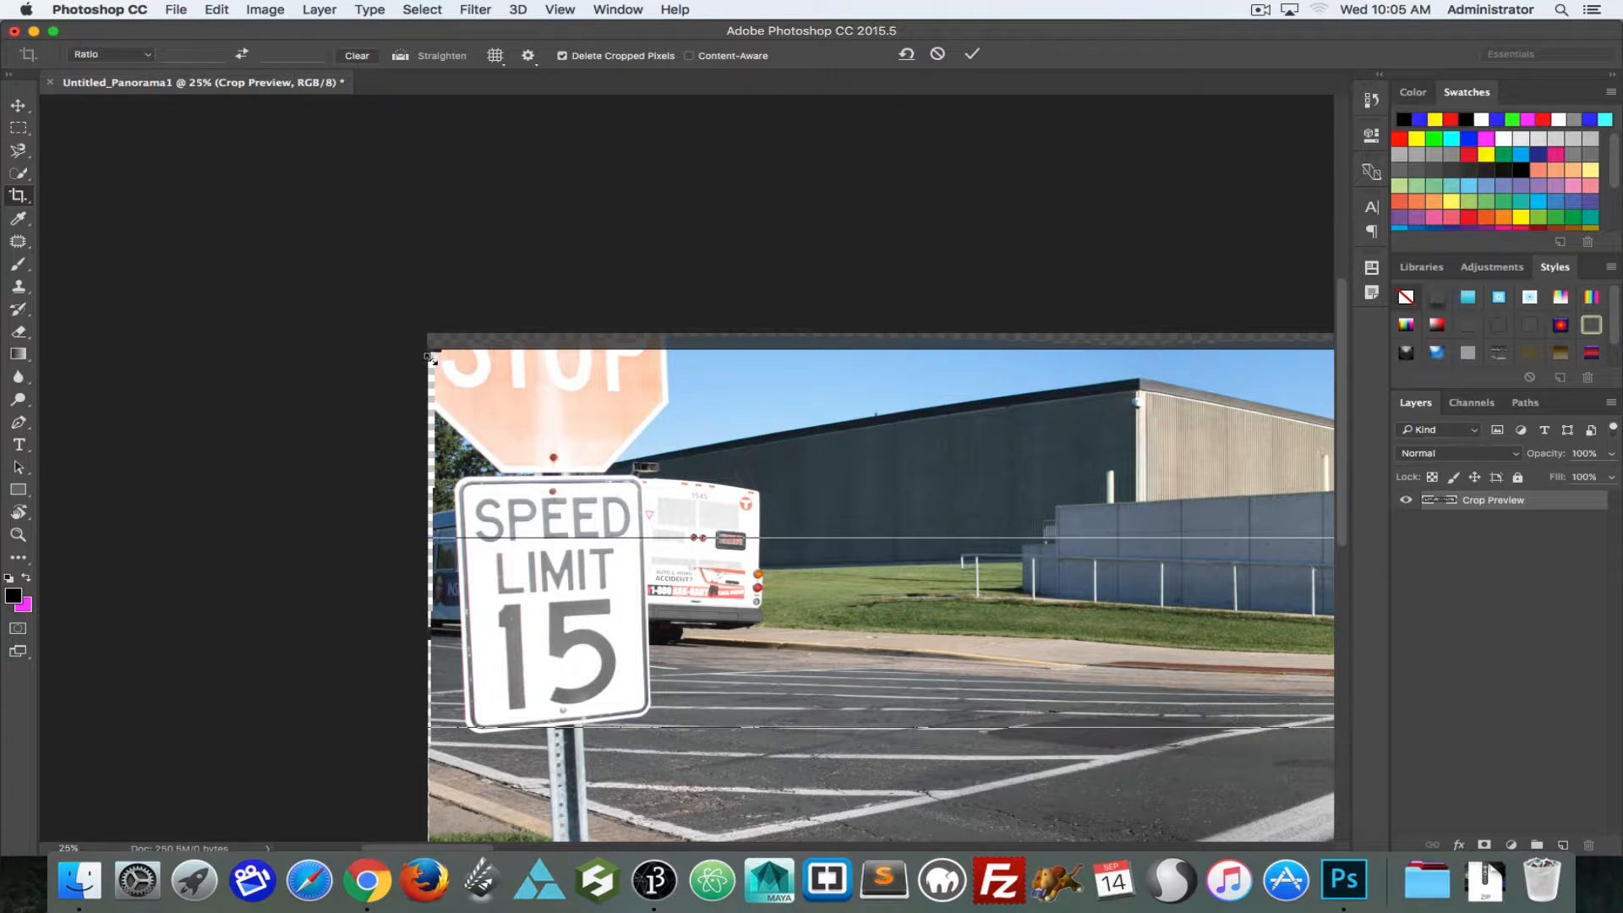
pyautogui.moveTo(428, 633); pyautogui.dragTo(436, 633)
pyautogui.scroll(-5, 1099, 736)
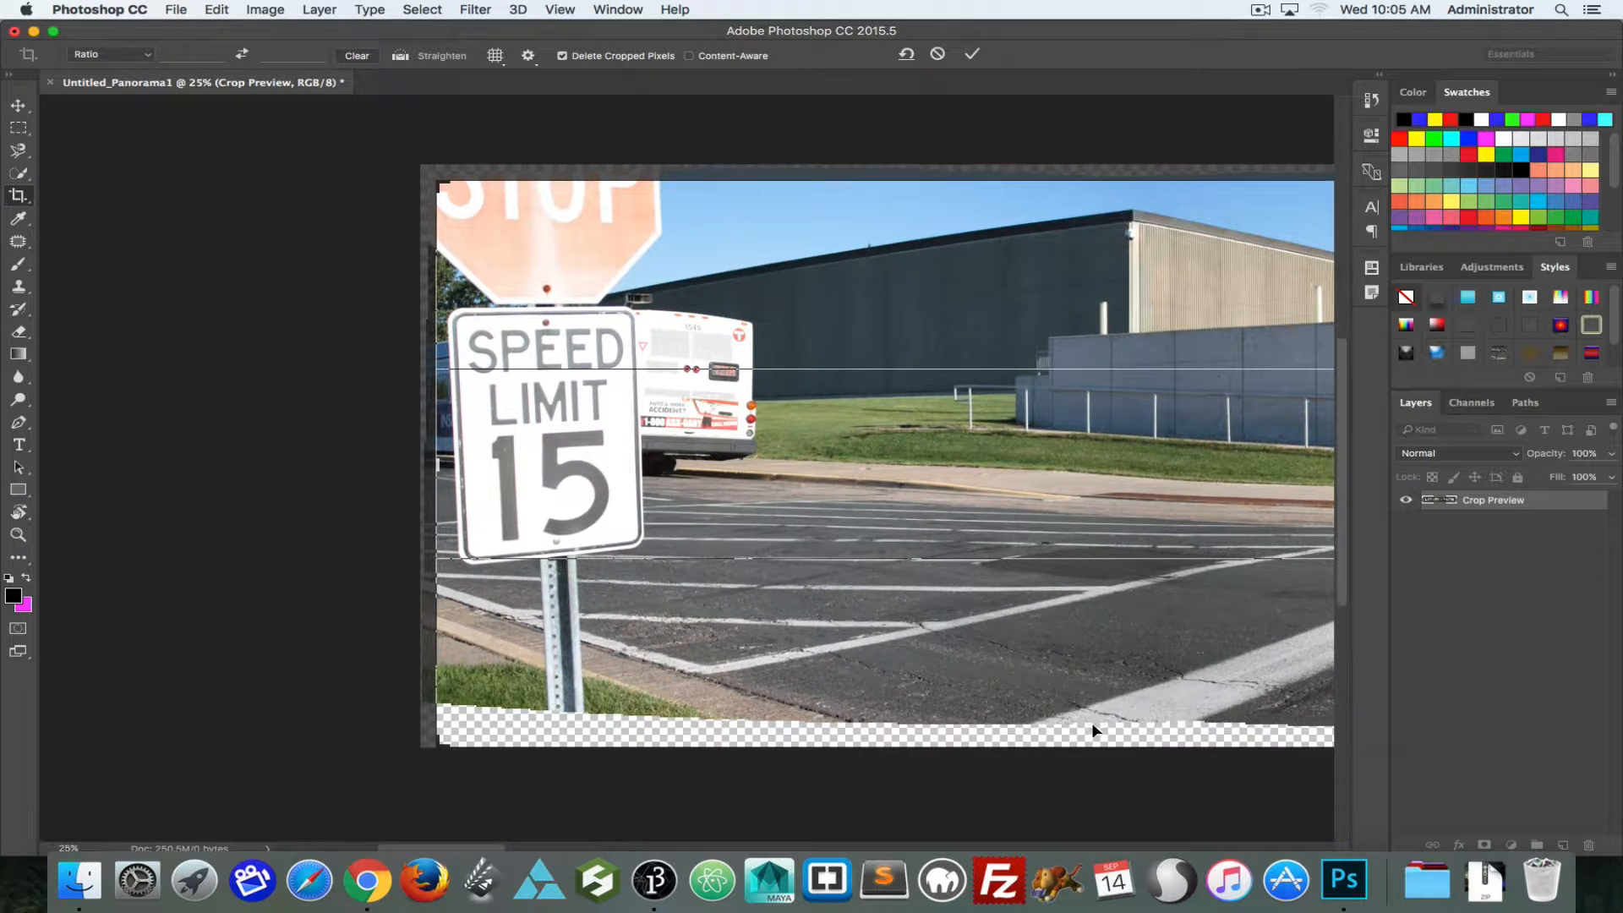
pyautogui.moveTo(441, 679); pyautogui.dragTo(442, 659)
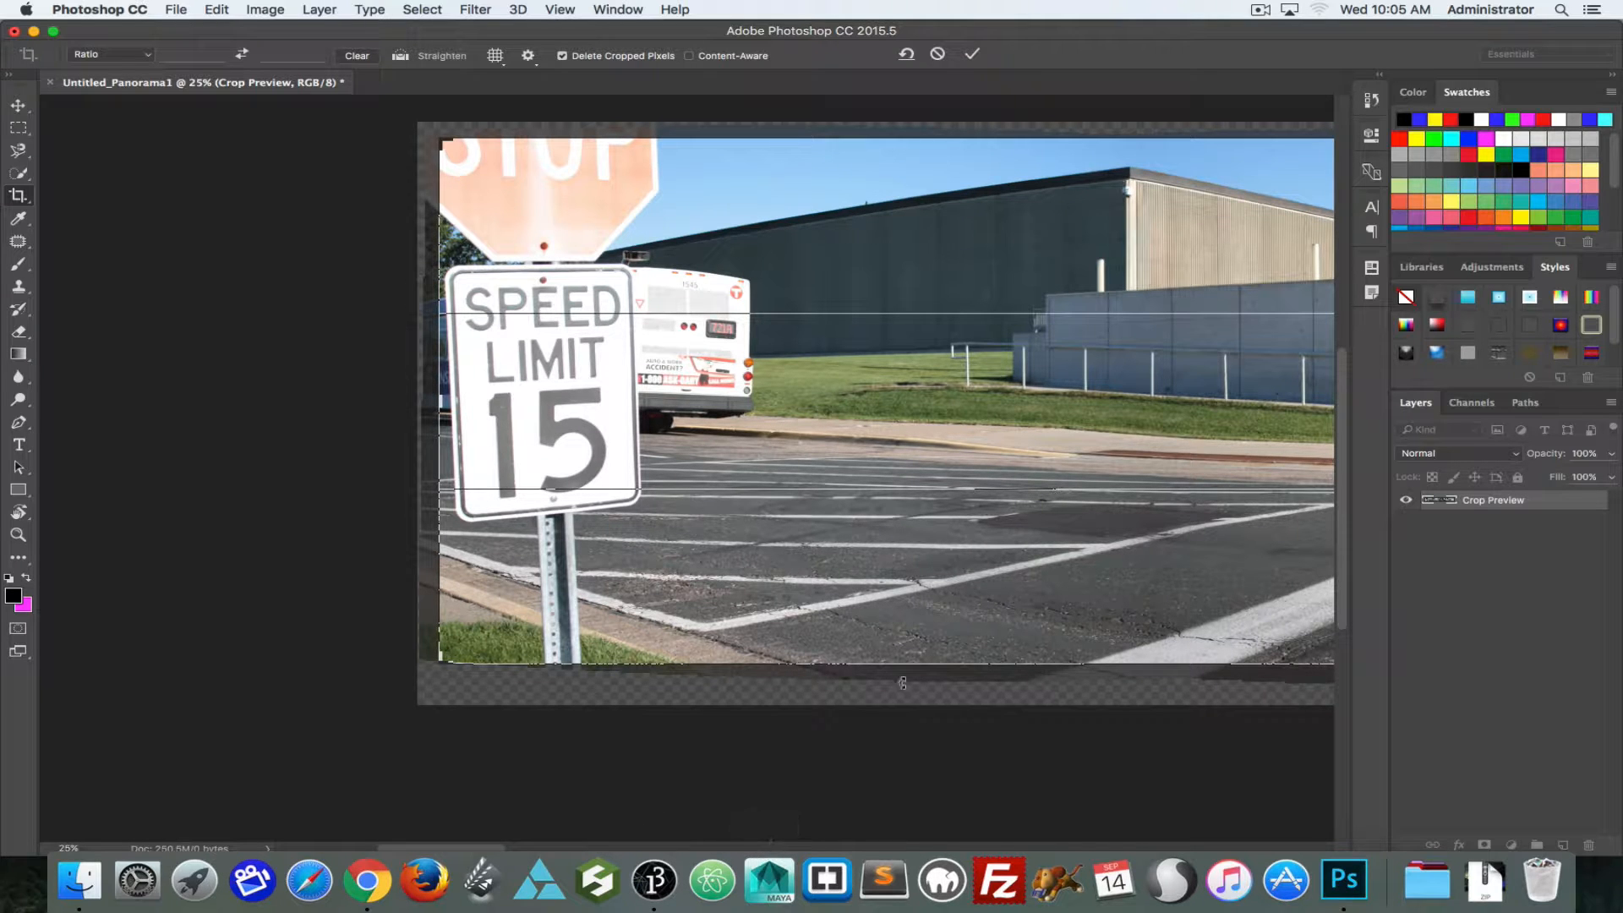
# Step: Tighten the crop's top and right edges past the transparent areas at the bike rack end, and apply the crop
pyautogui.moveTo(1164, 399); pyautogui.dragTo(510, 388)
pyautogui.moveTo(1196, 438); pyautogui.dragTo(674, 341)
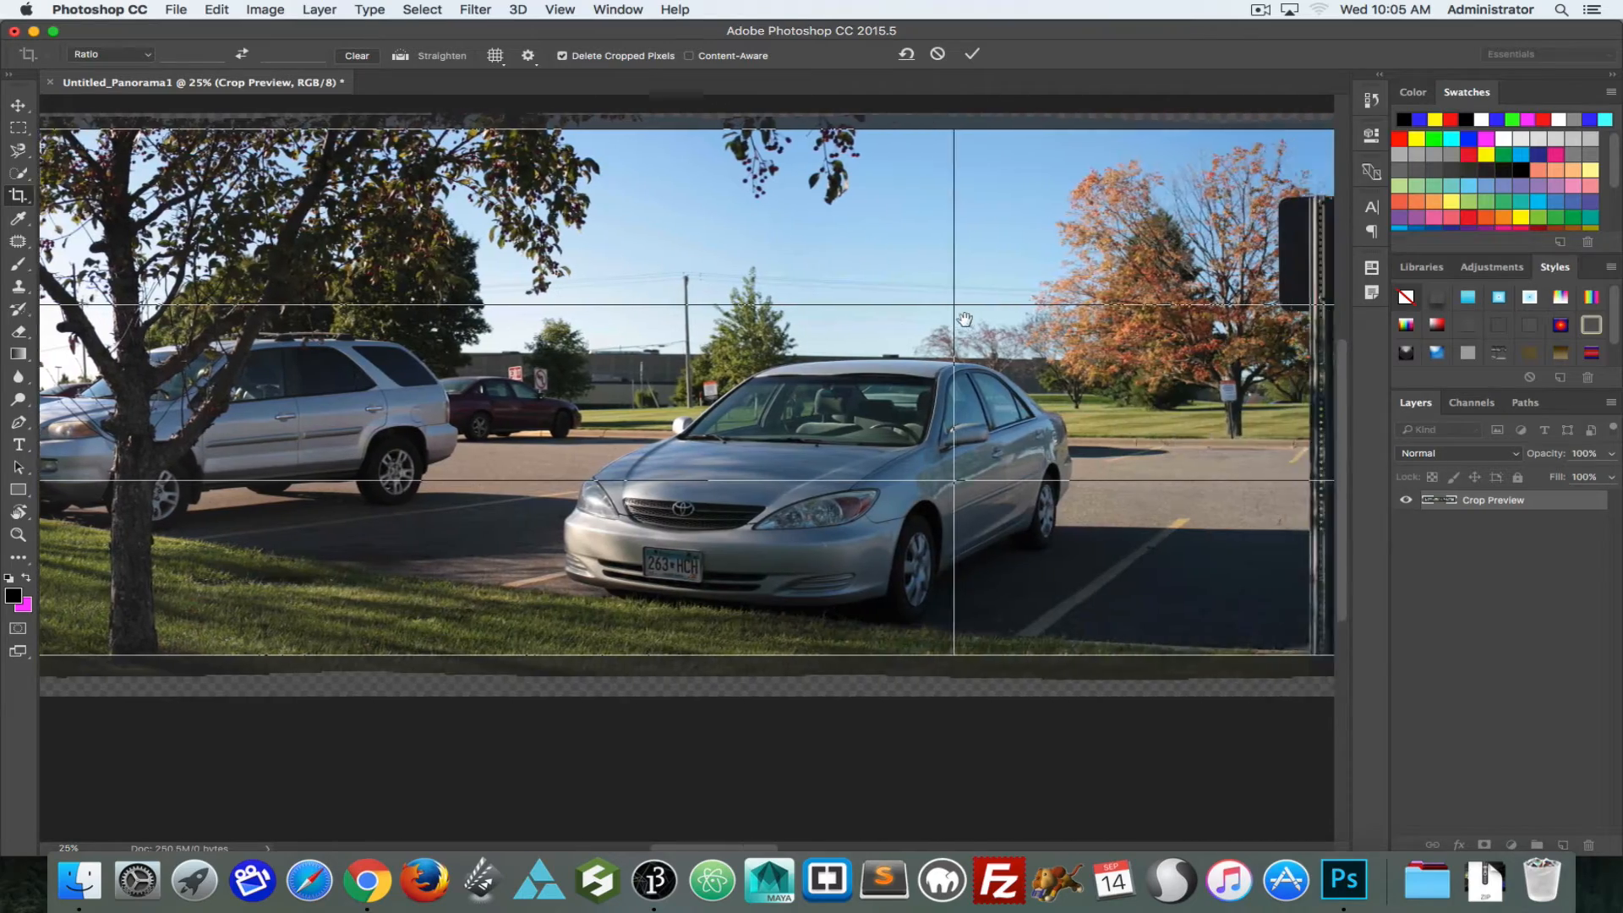
pyautogui.moveTo(1073, 292); pyautogui.dragTo(338, 303)
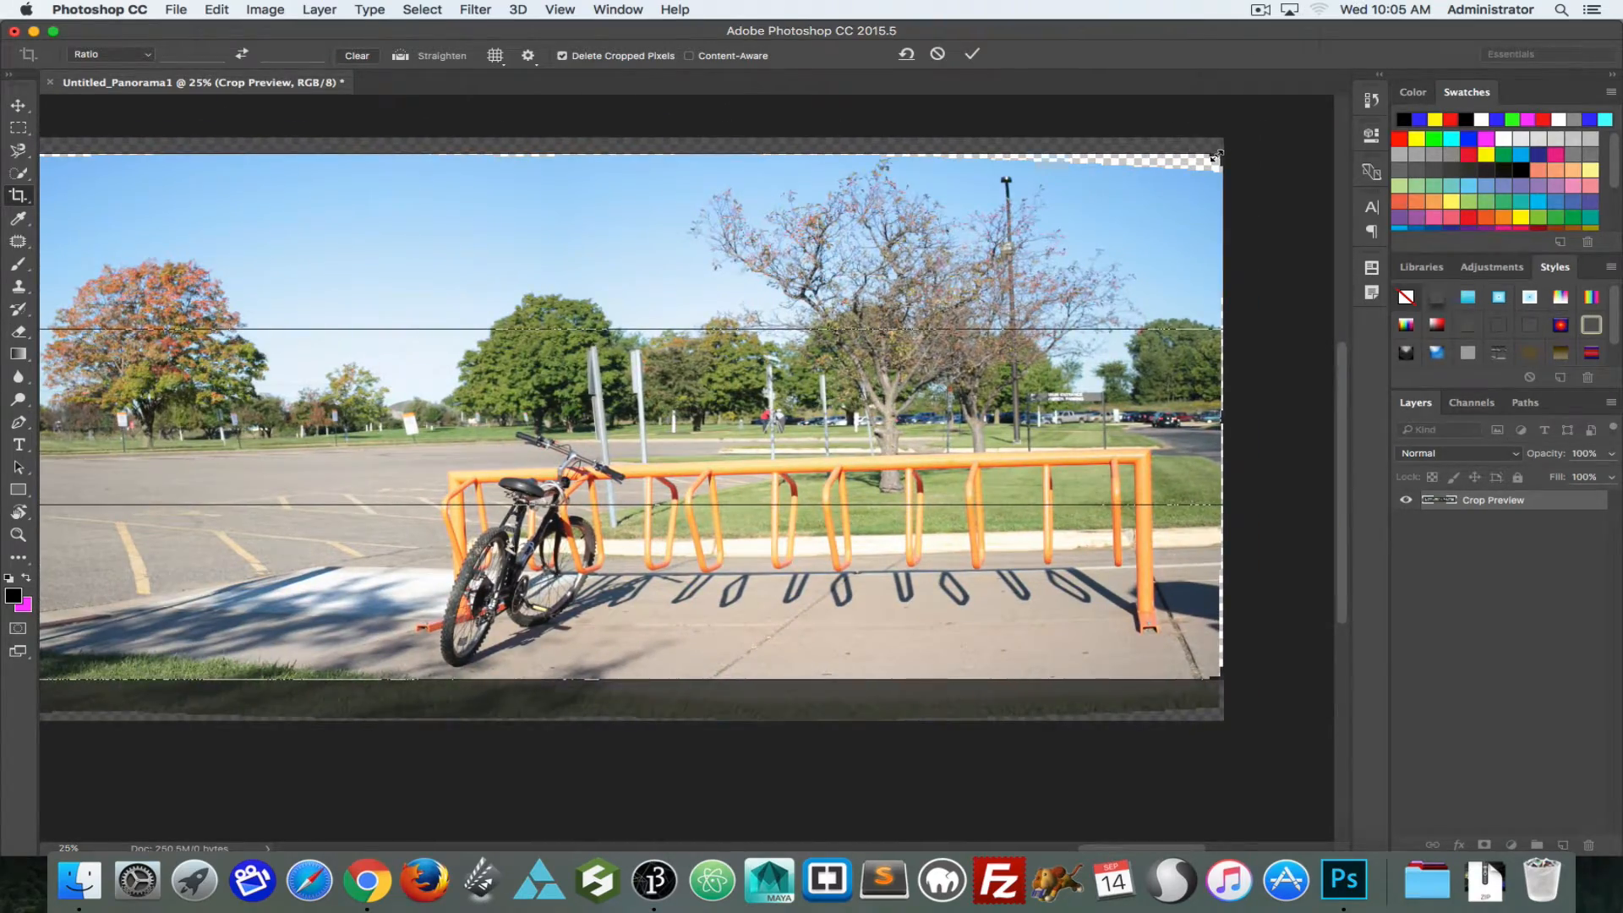
pyautogui.moveTo(1214, 156); pyautogui.dragTo(1217, 168)
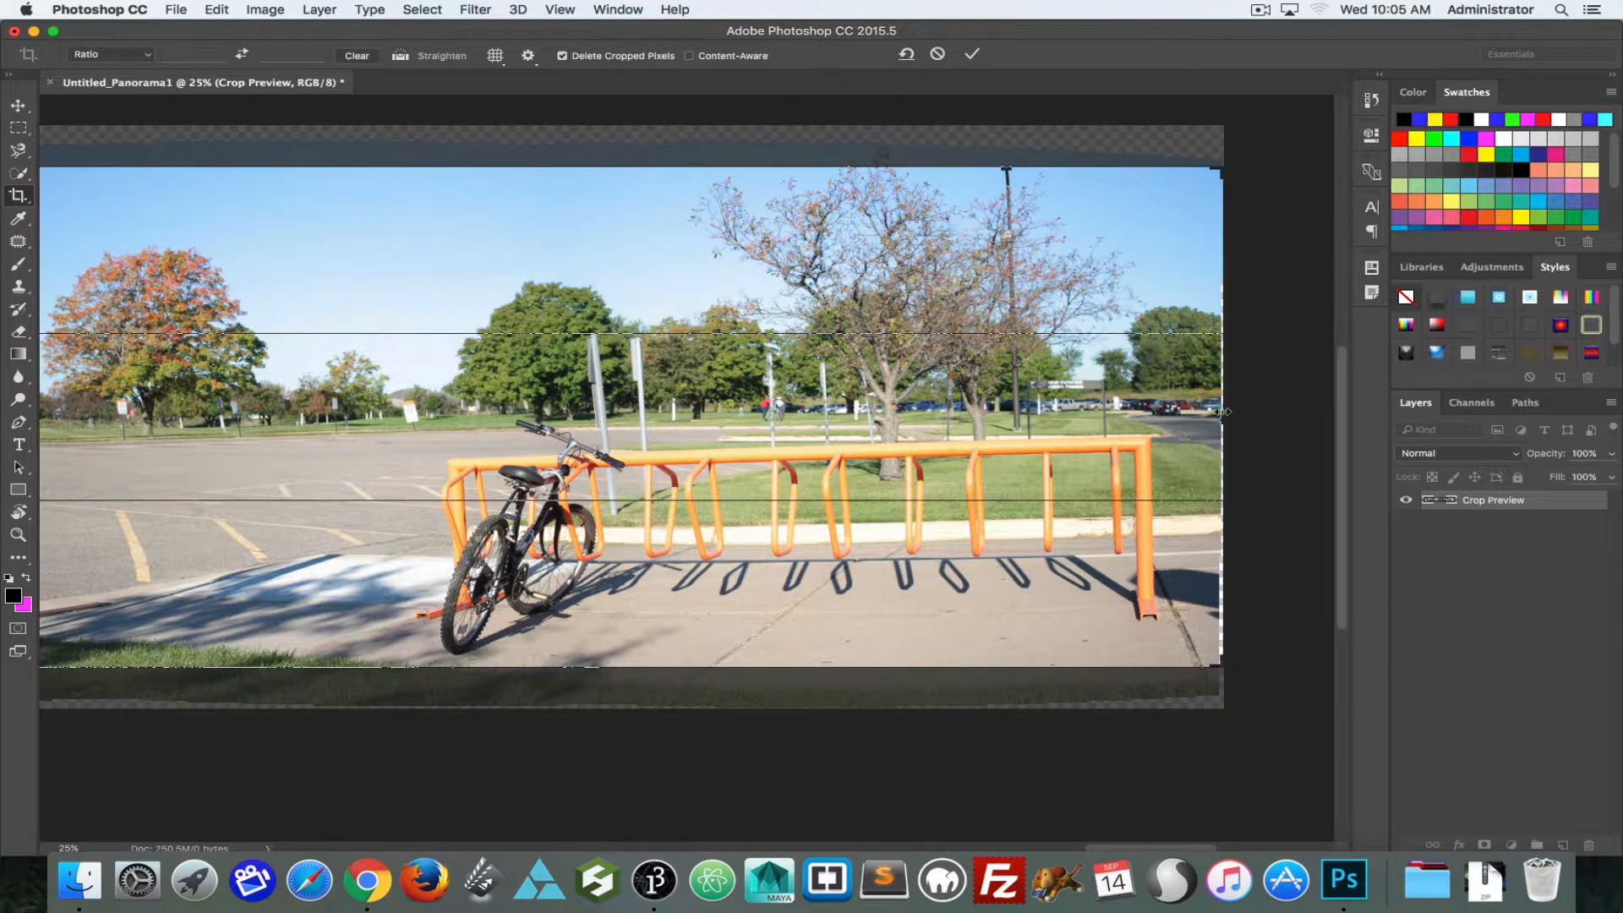
pyautogui.moveTo(1216, 415); pyautogui.dragTo(1207, 417)
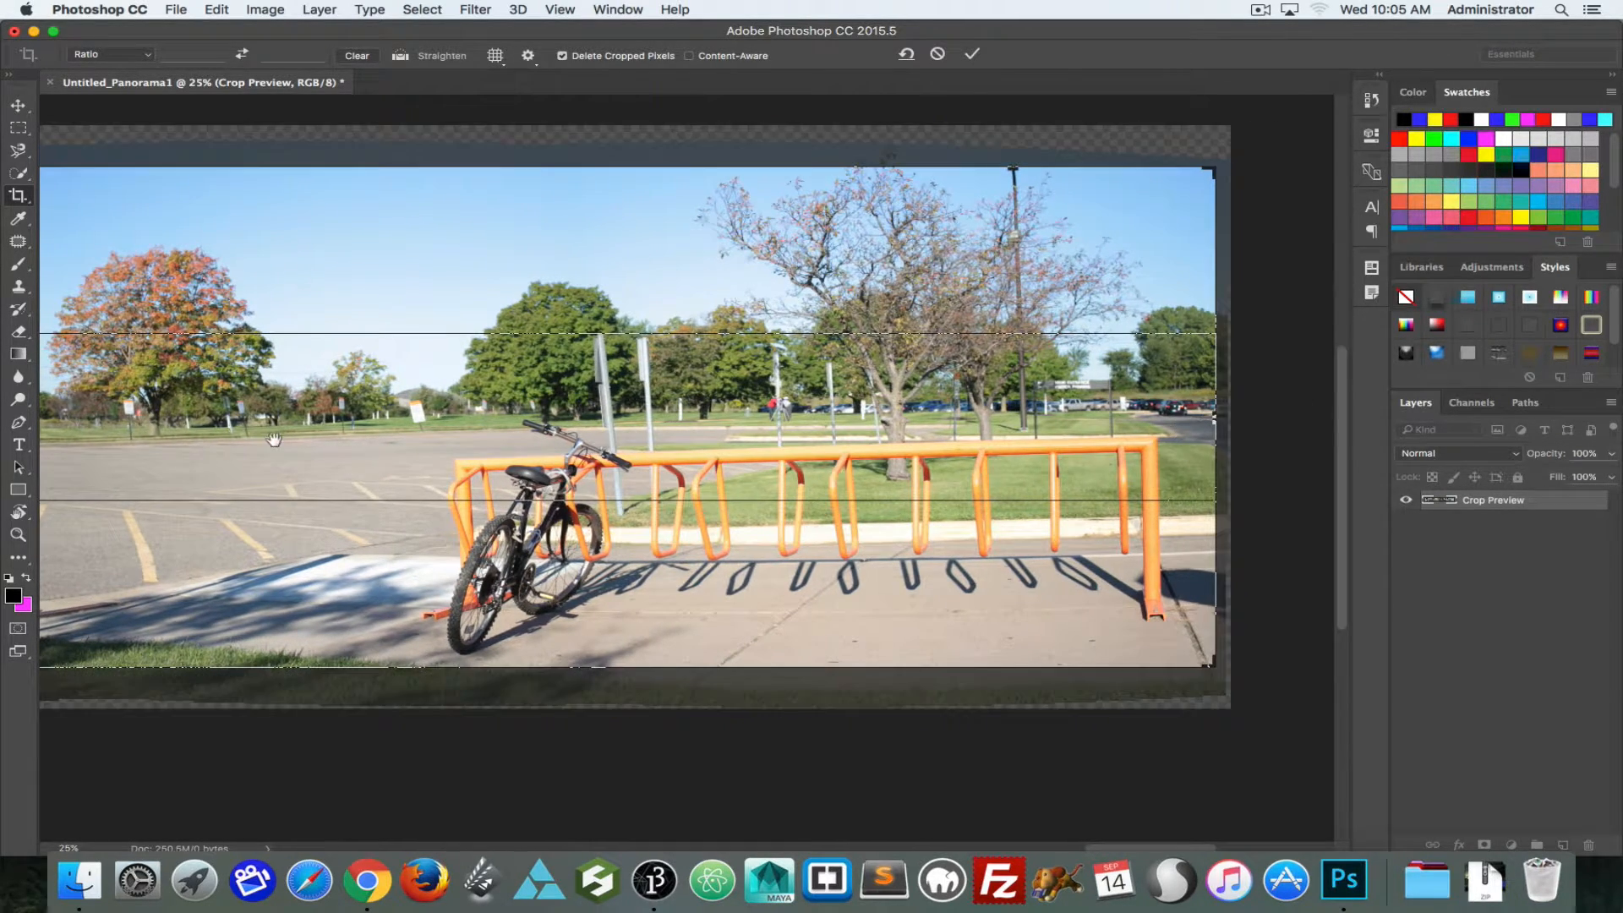
pyautogui.moveTo(119, 426); pyautogui.dragTo(606, 444)
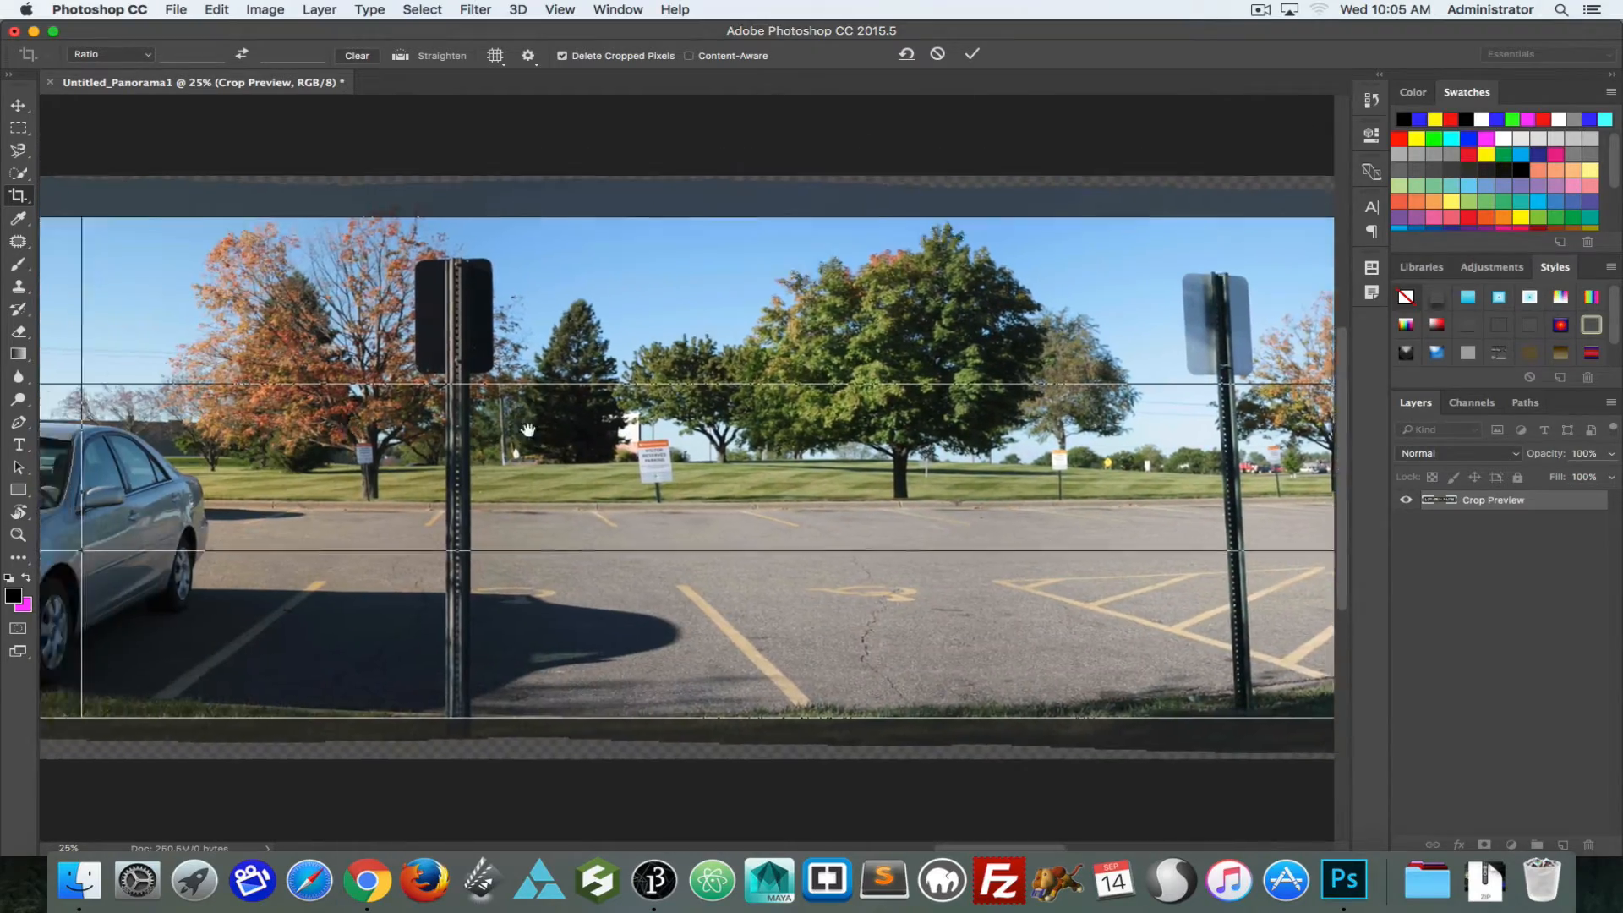
pyautogui.moveTo(214, 438); pyautogui.dragTo(720, 402)
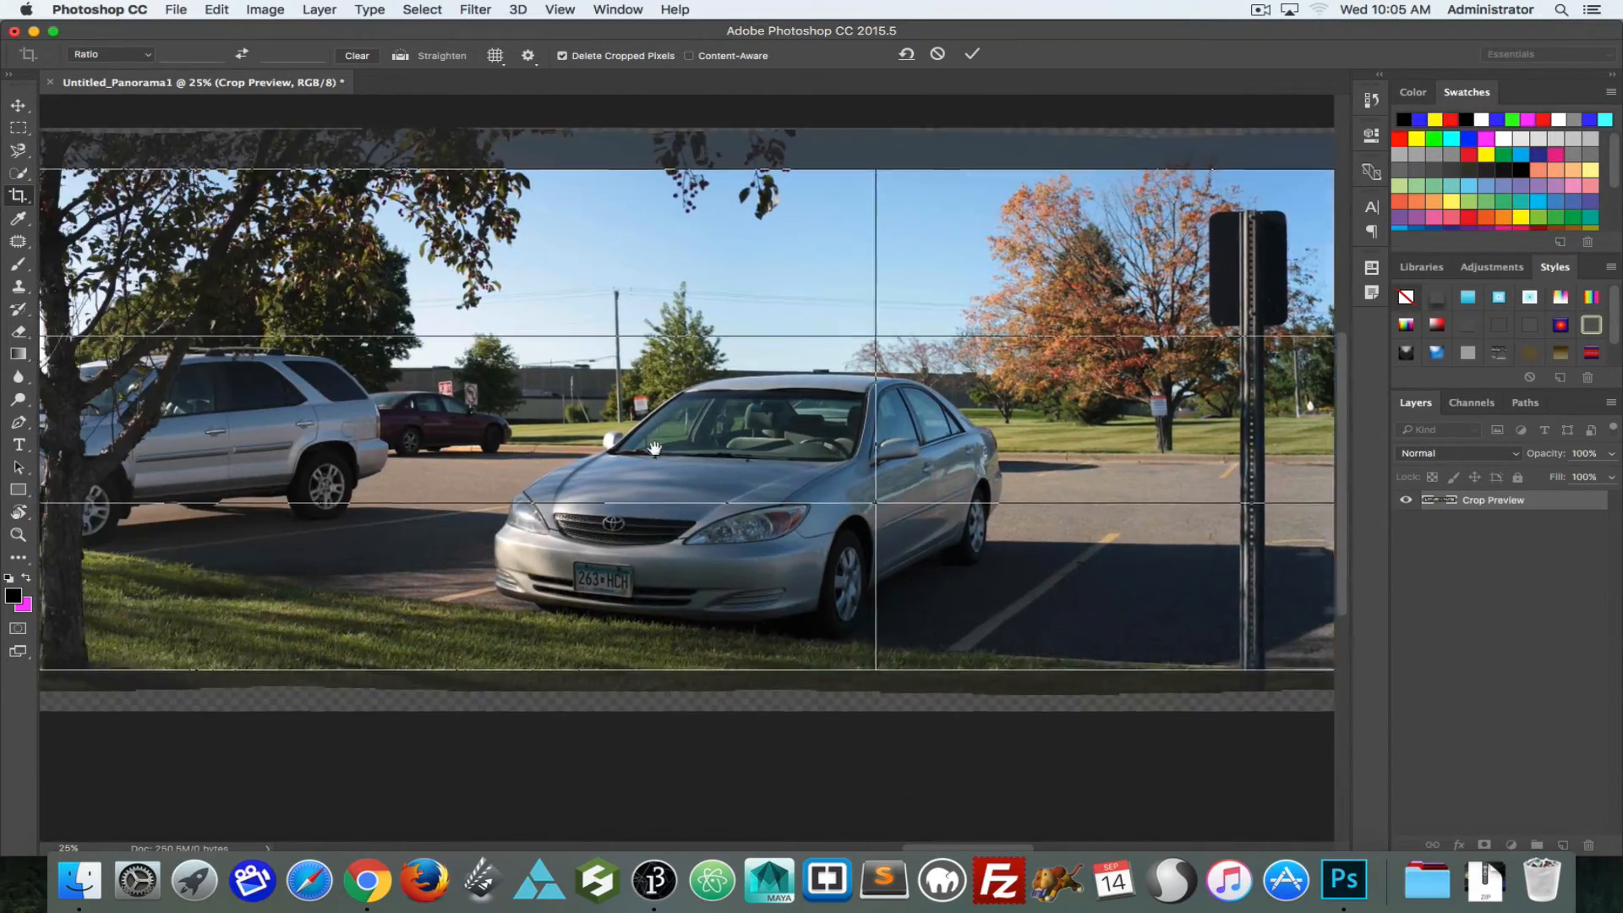
pyautogui.press('Return')
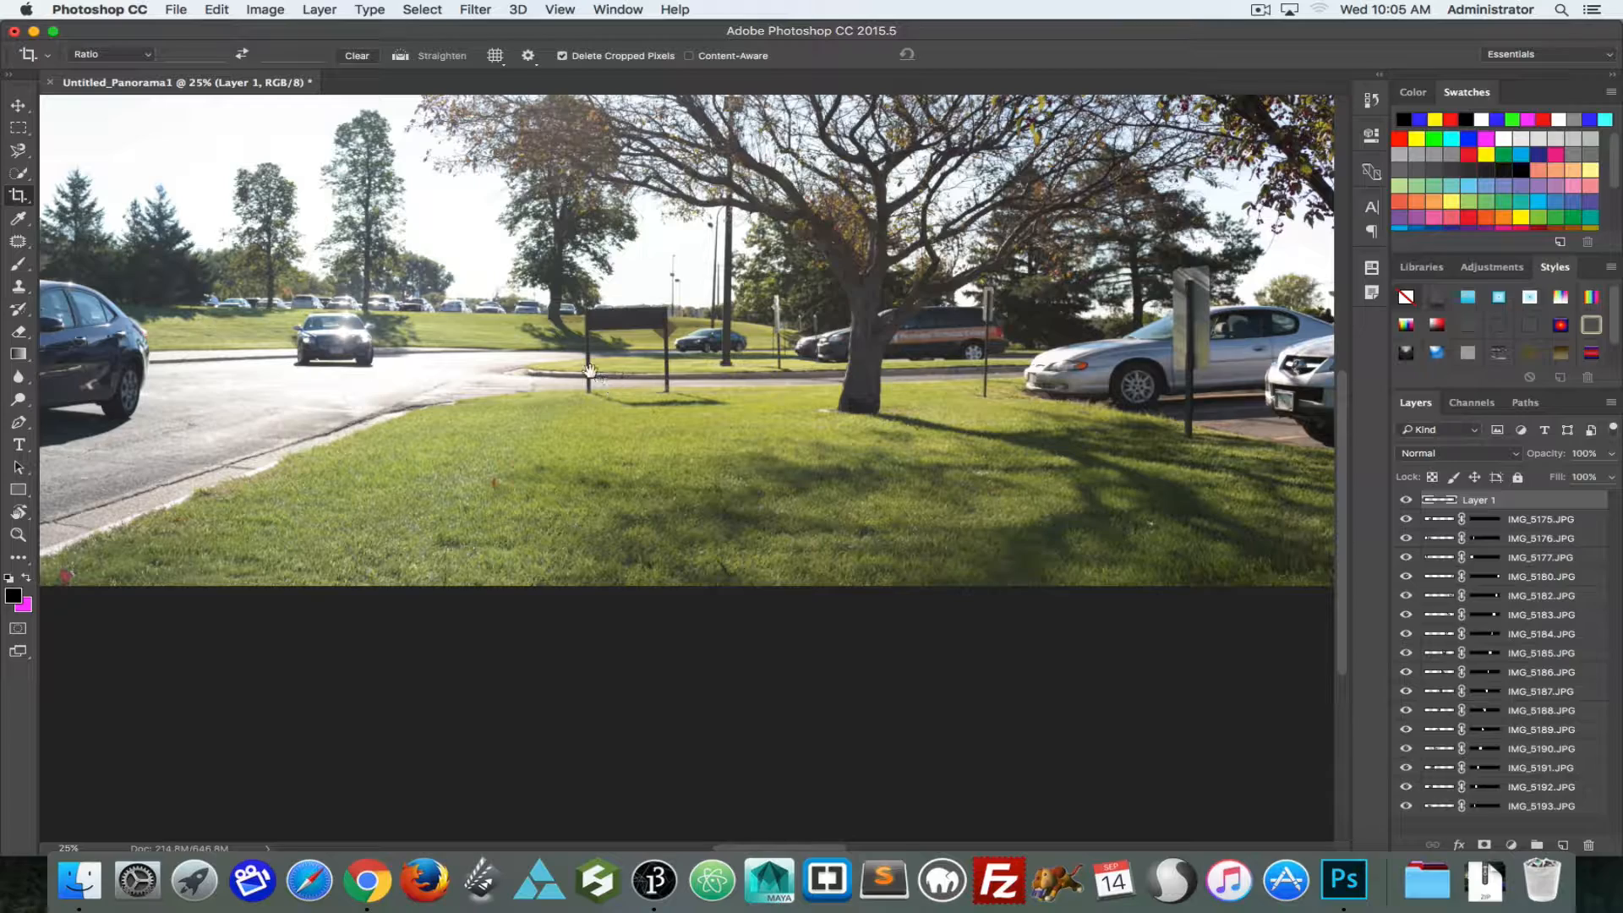
# Step: Copy the whole cropped panorama as a merged image, paste it into the top layer and hide all the individual photo layers
pyautogui.moveTo(464, 345); pyautogui.dragTo(1270, 424)
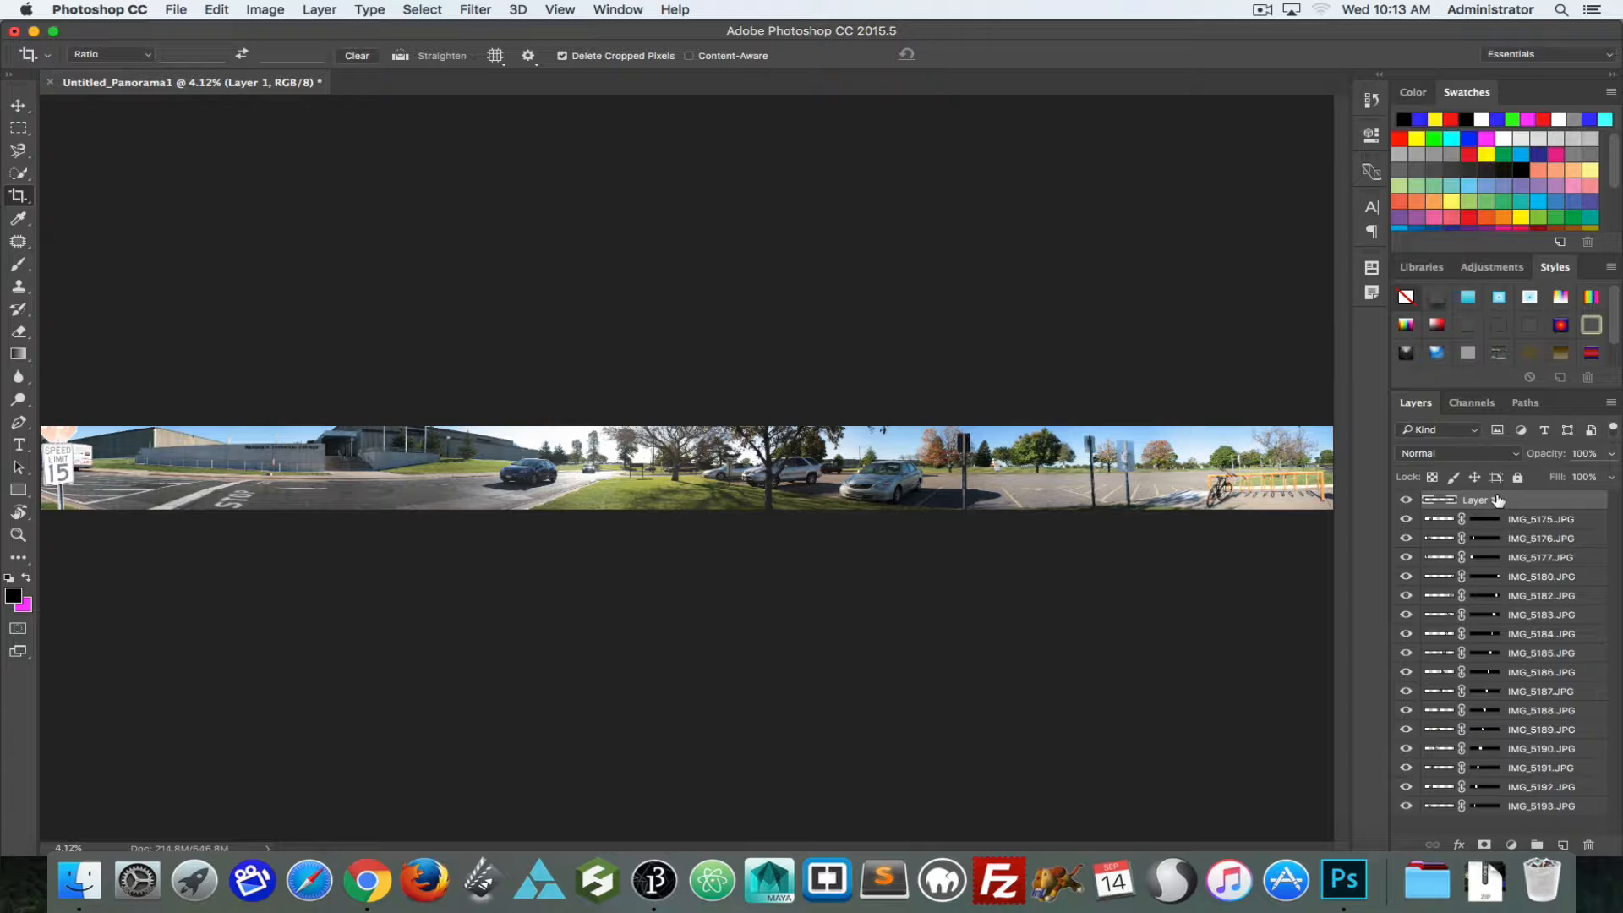
pyautogui.press('super+a')
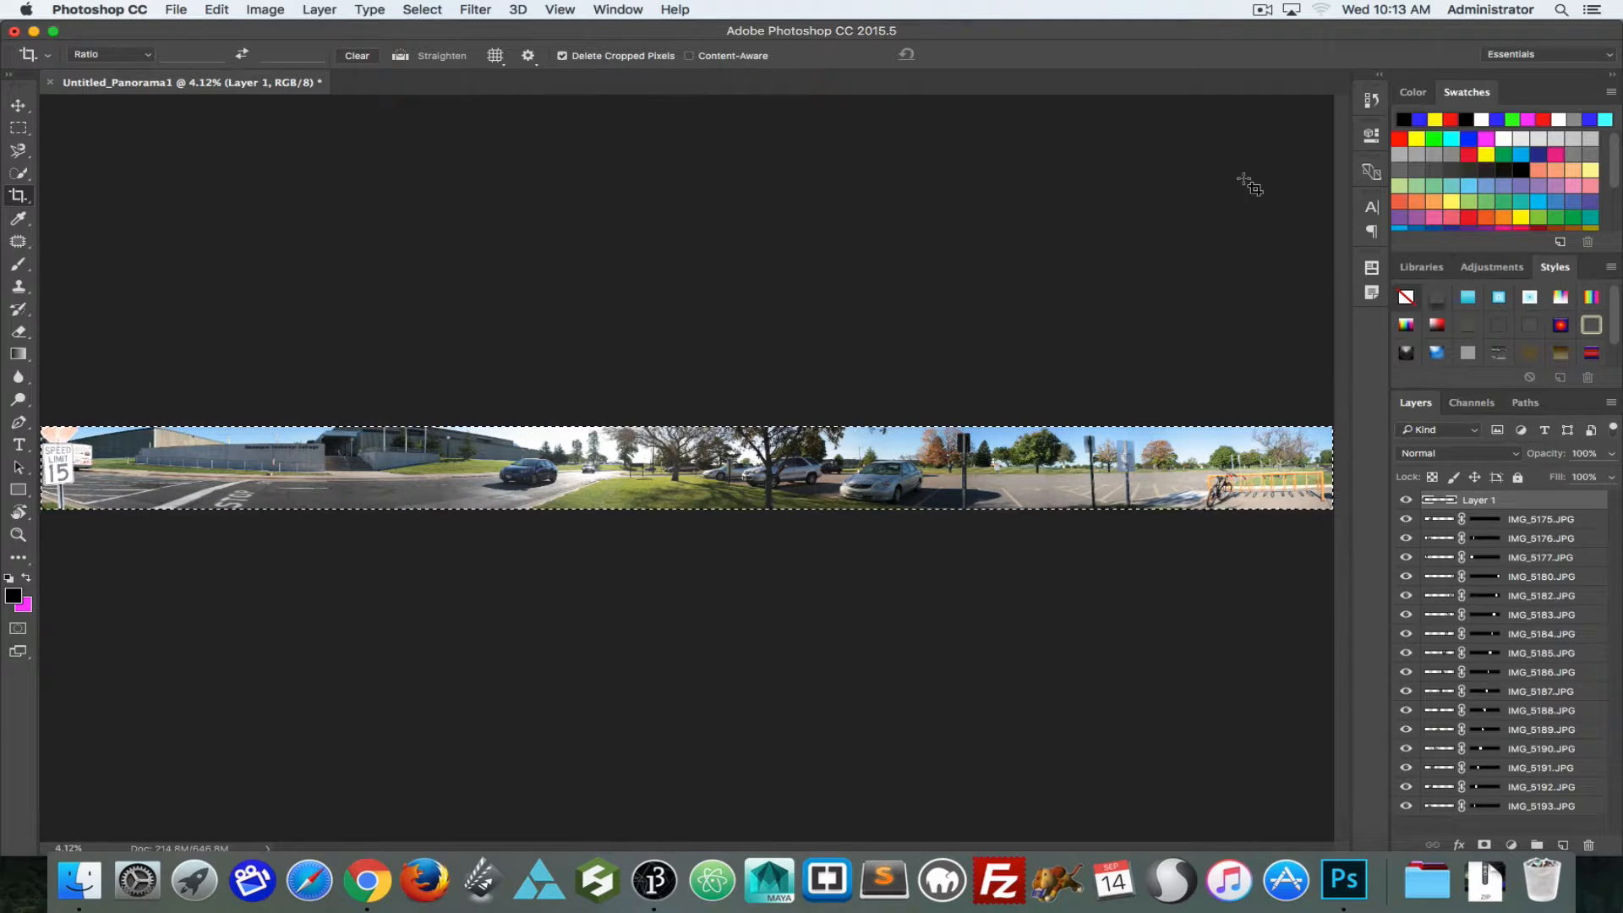
pyautogui.click(231, 6)
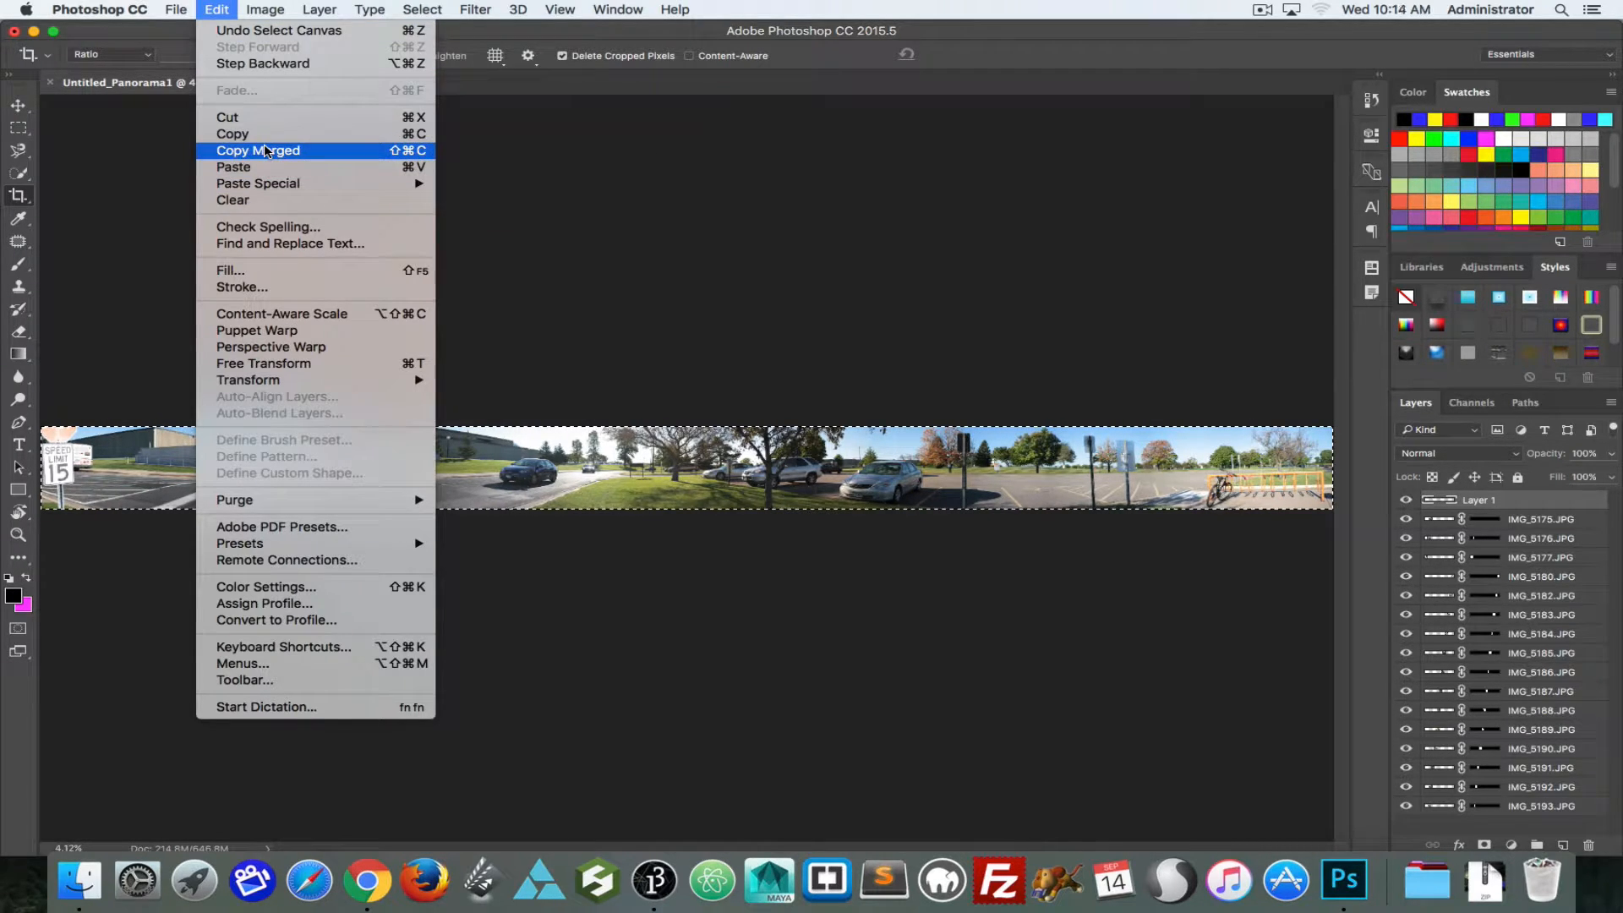
pyautogui.click(415, 152)
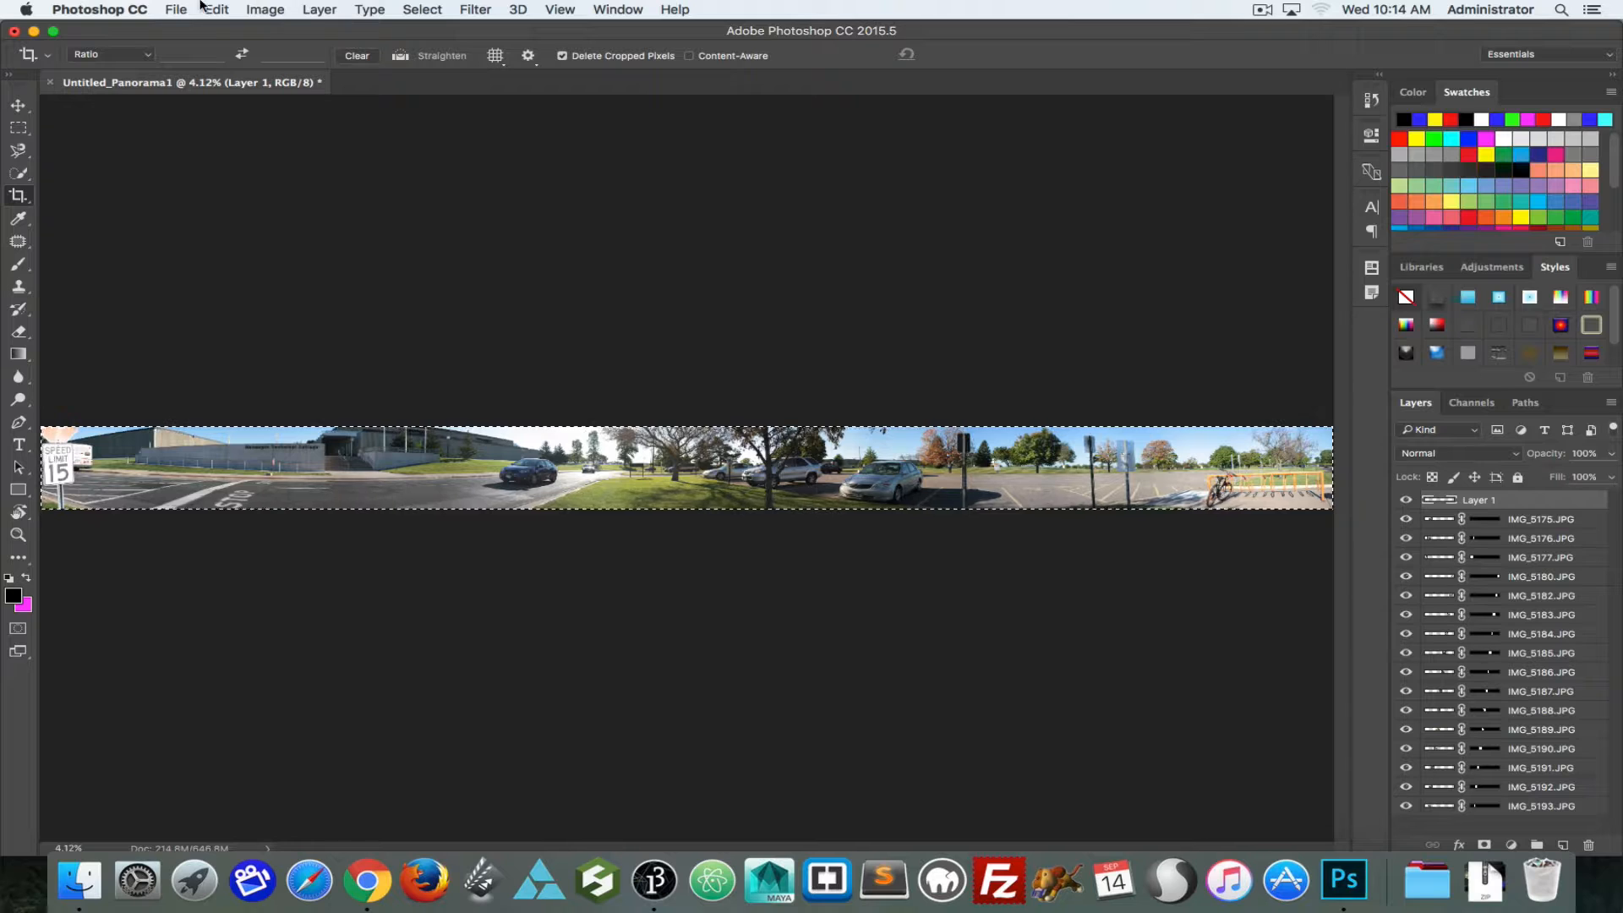
pyautogui.press('super+v')
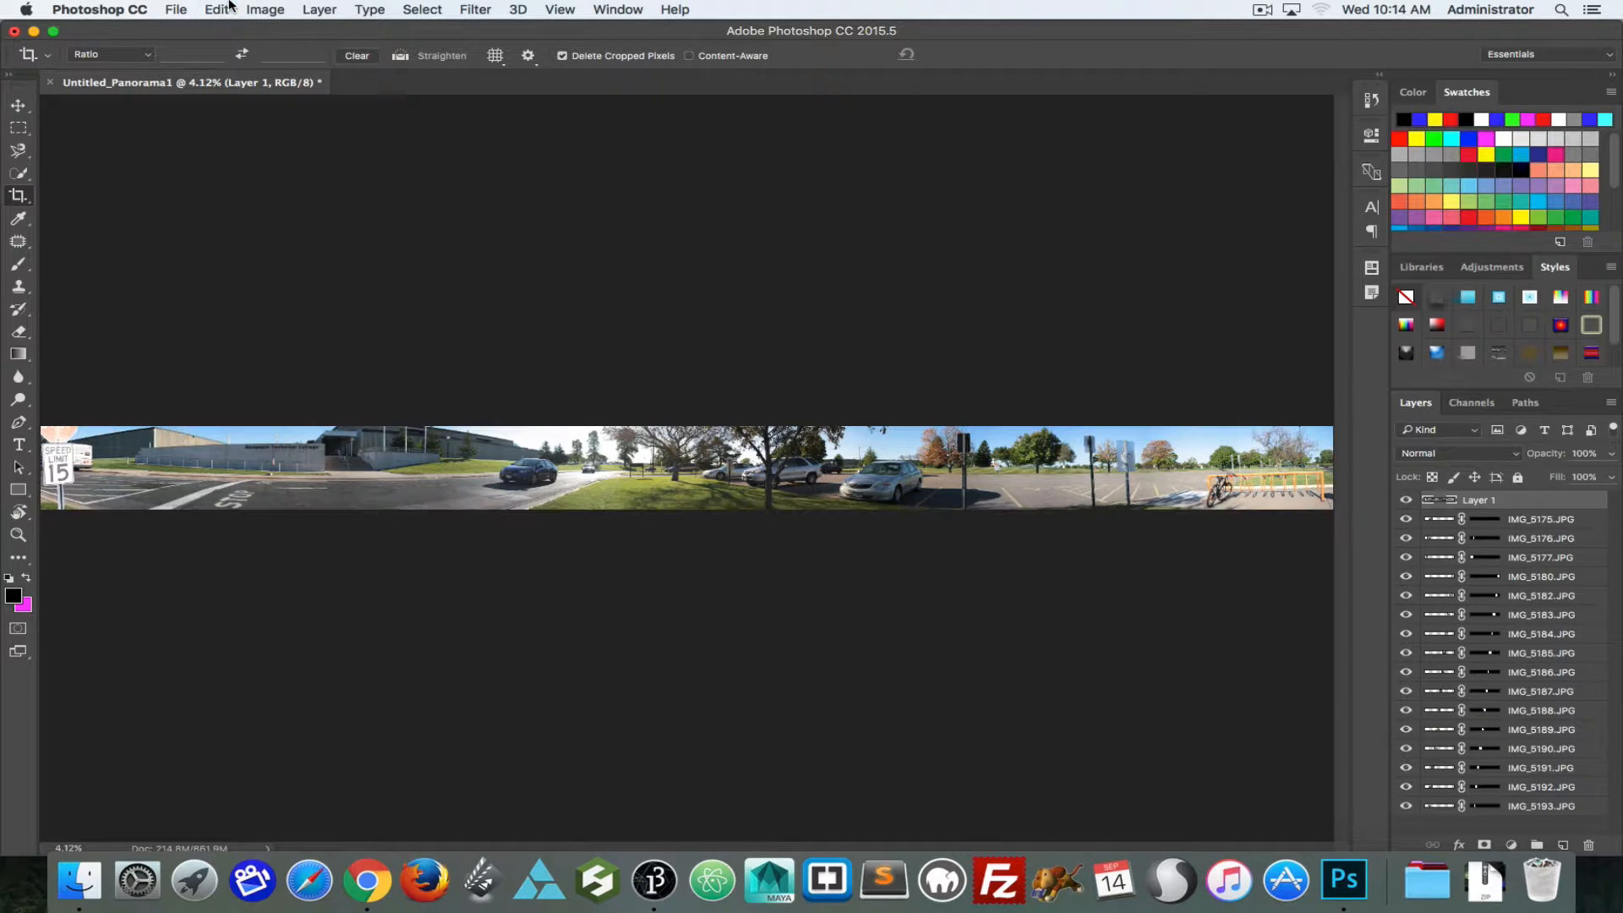
pyautogui.keyDown('alt'); pyautogui.click(1406, 500); pyautogui.keyUp('alt')
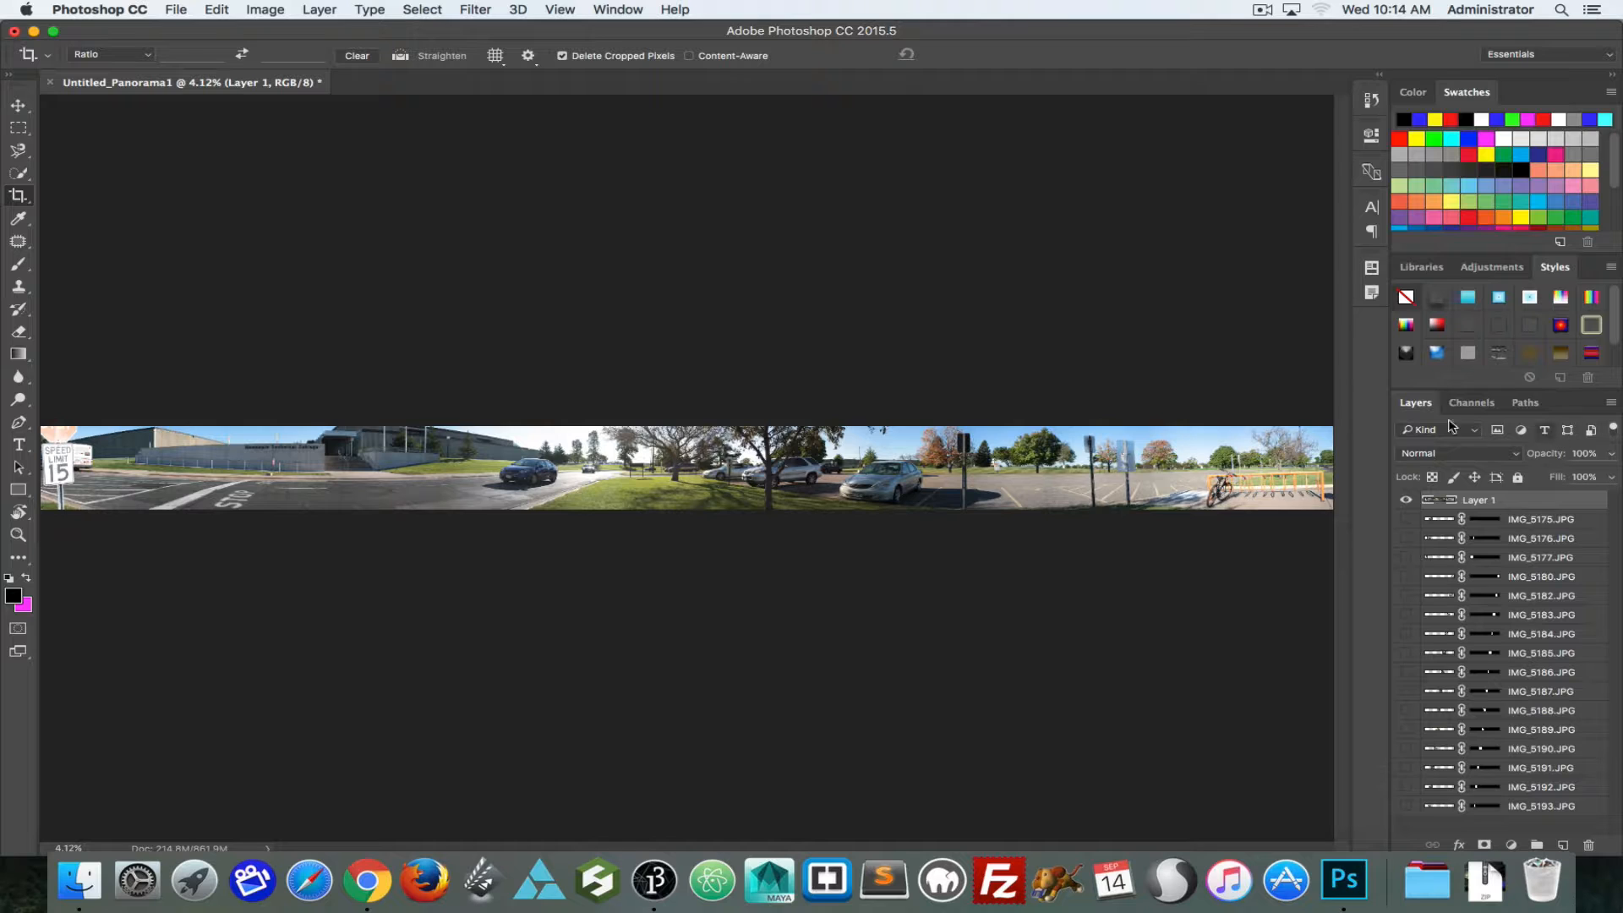
# Step: Add a Vibrance adjustment layer with Vibrance +81 and Saturation +12, and compare the panorama with and without it
pyautogui.click(1490, 267)
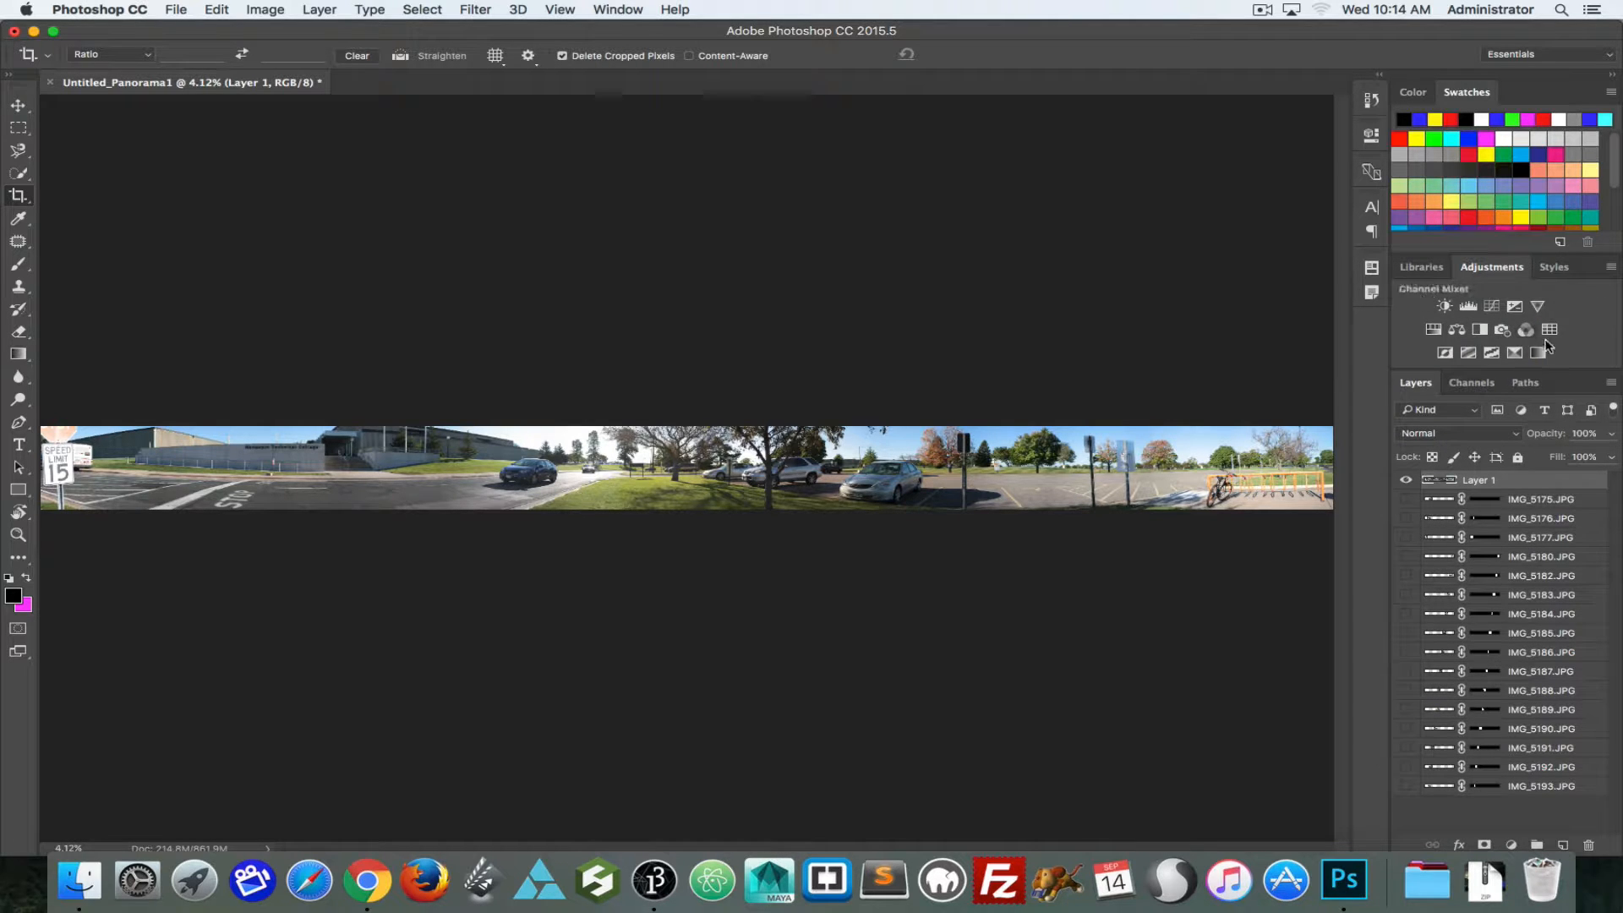
pyautogui.click(1537, 306)
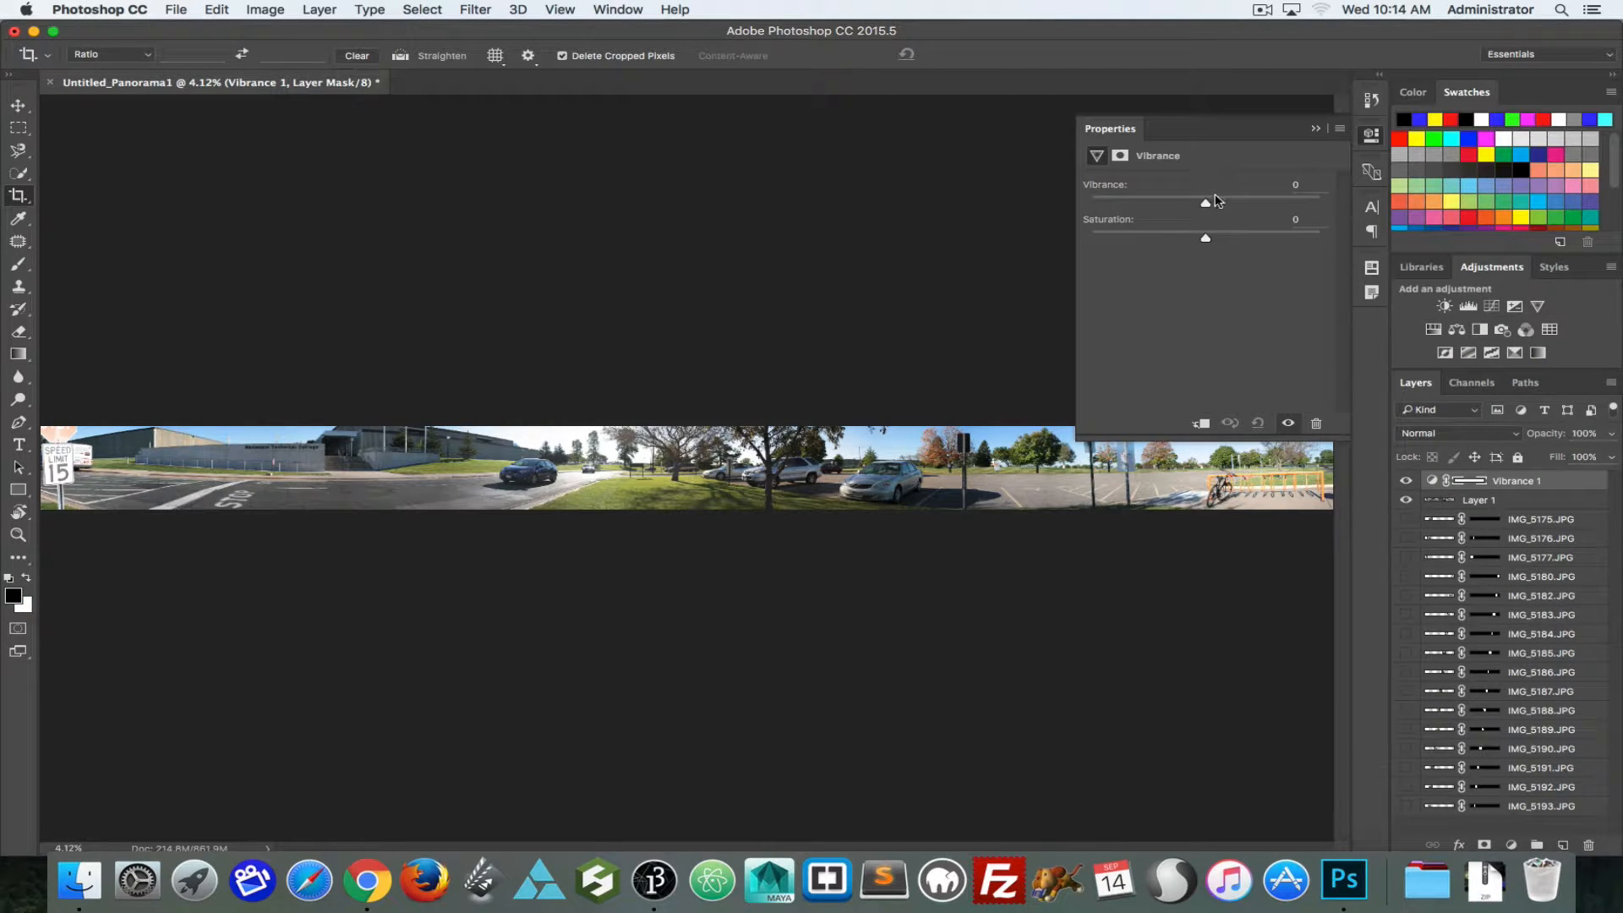
pyautogui.moveTo(1207, 201); pyautogui.dragTo(1298, 204)
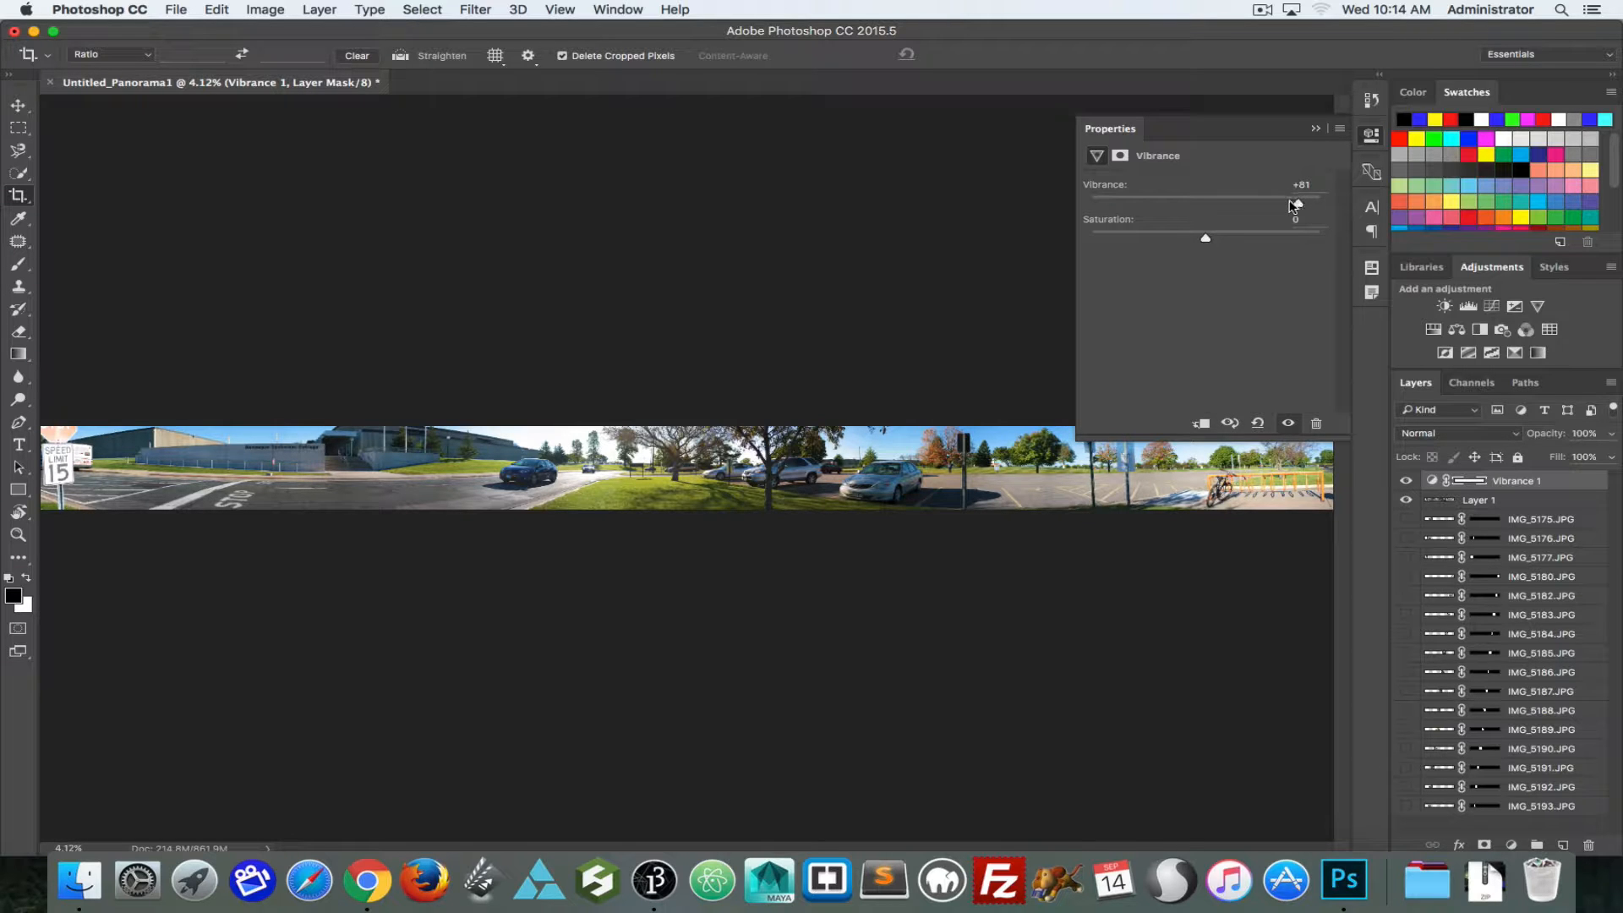
pyautogui.moveTo(1206, 239); pyautogui.dragTo(1216, 243)
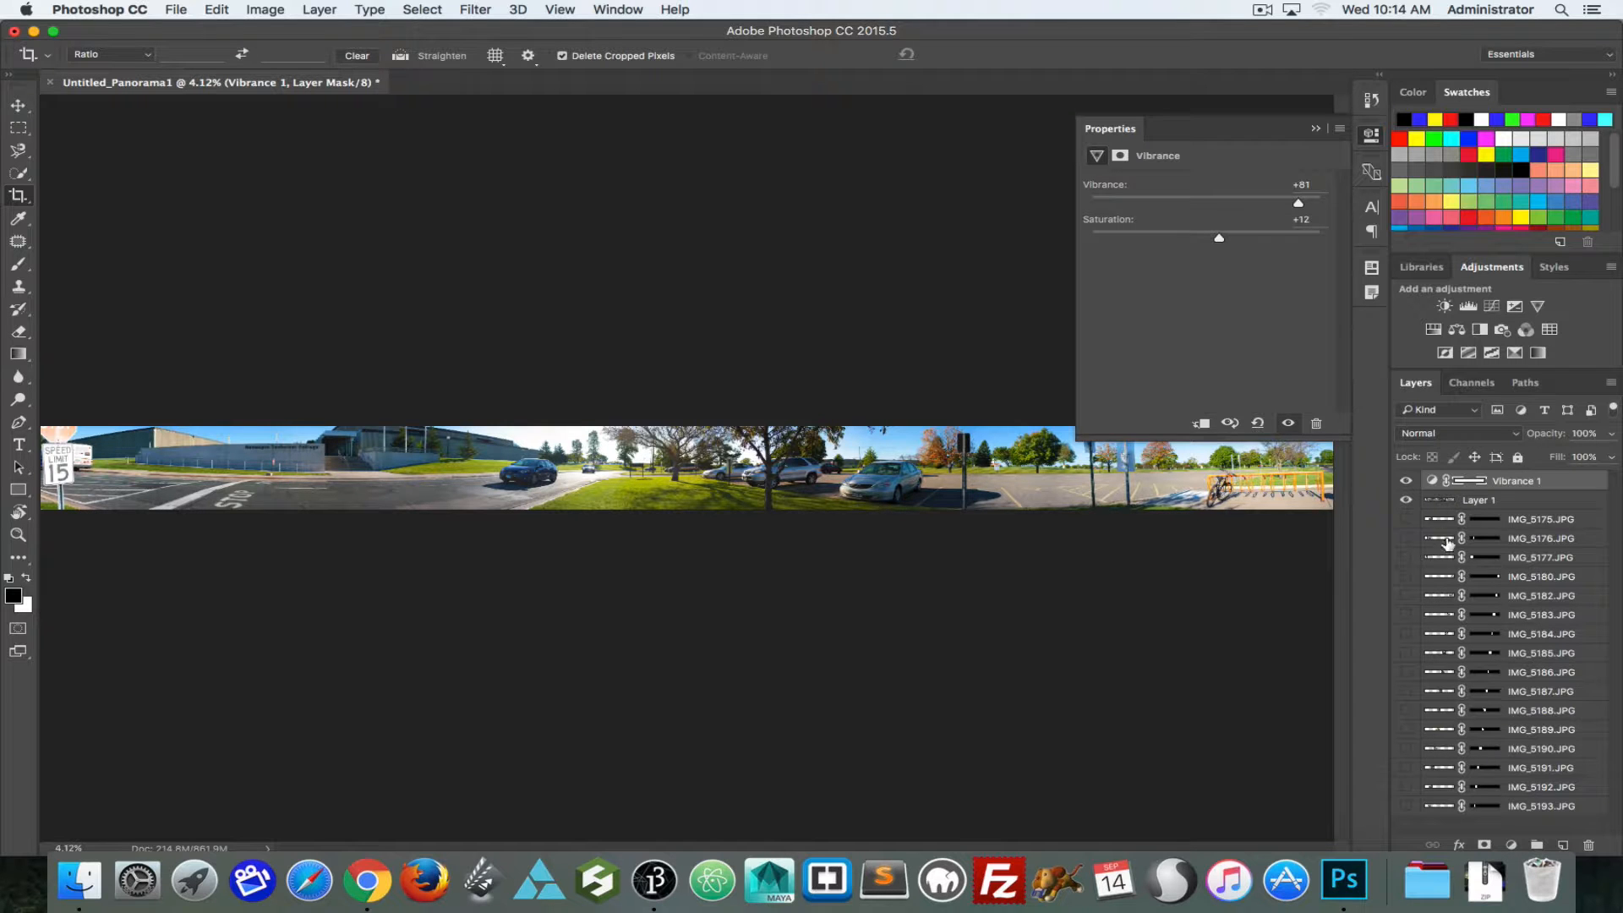
pyautogui.click(1406, 479)
pyautogui.click(1406, 480)
# Step: Add a Curves adjustment layer and slightly lower the Green channel's midtones and its highlight end point
pyautogui.press('super+equal')
pyautogui.press('super+equal')
pyautogui.press('super+equal')
pyautogui.press('super+equal')
pyautogui.press('super+equal')
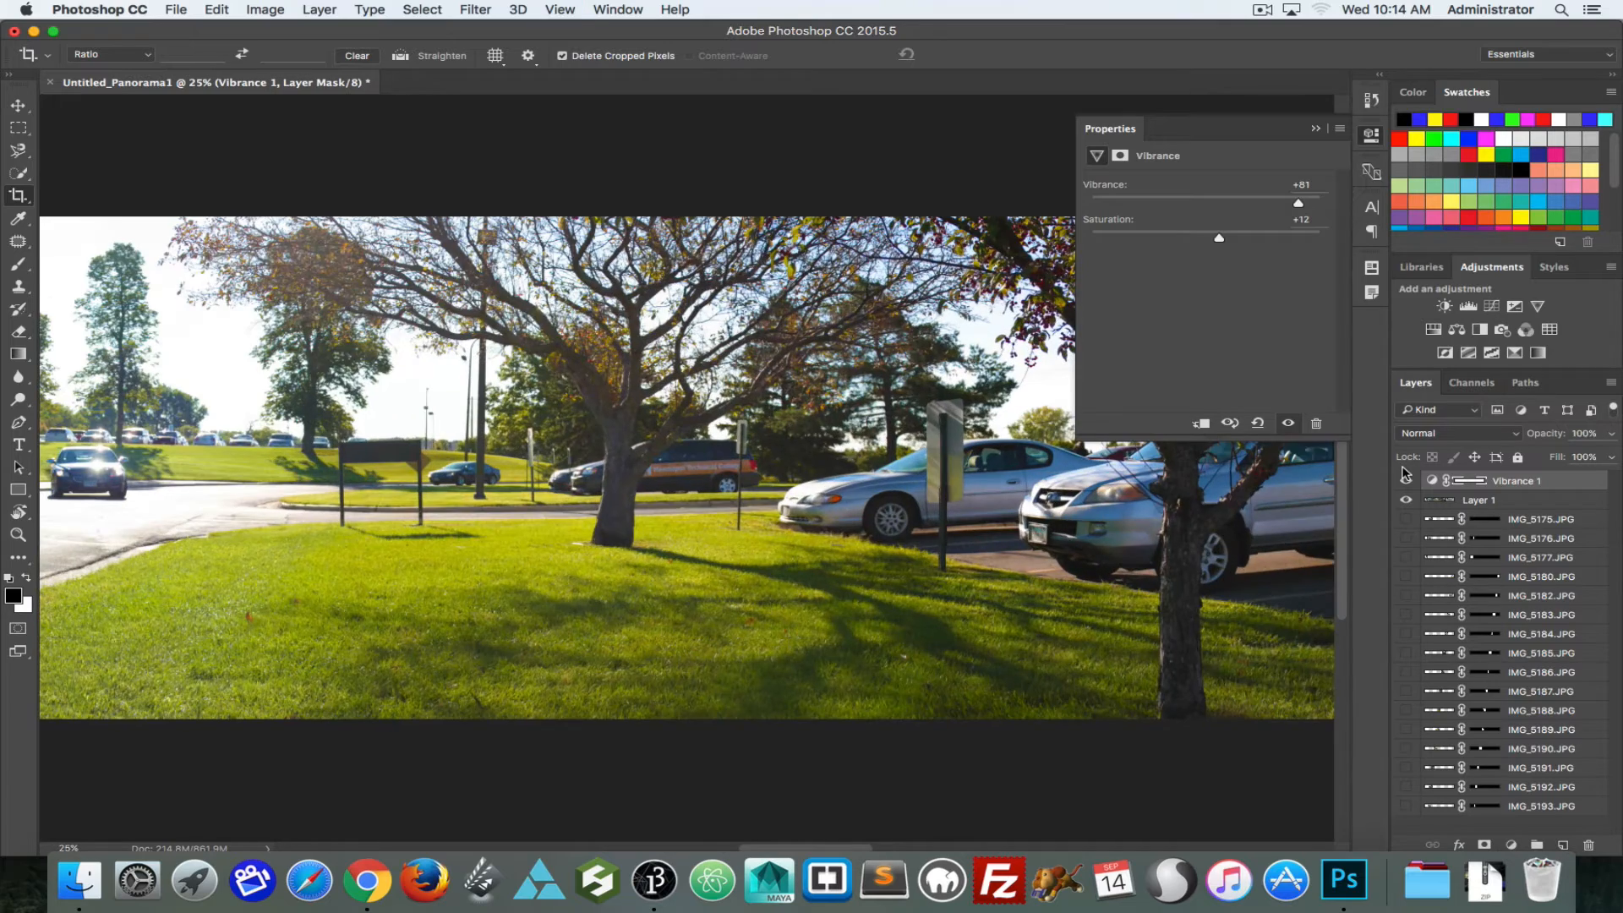
pyautogui.press('super+minus')
pyautogui.moveTo(644, 500); pyautogui.dragTo(859, 514)
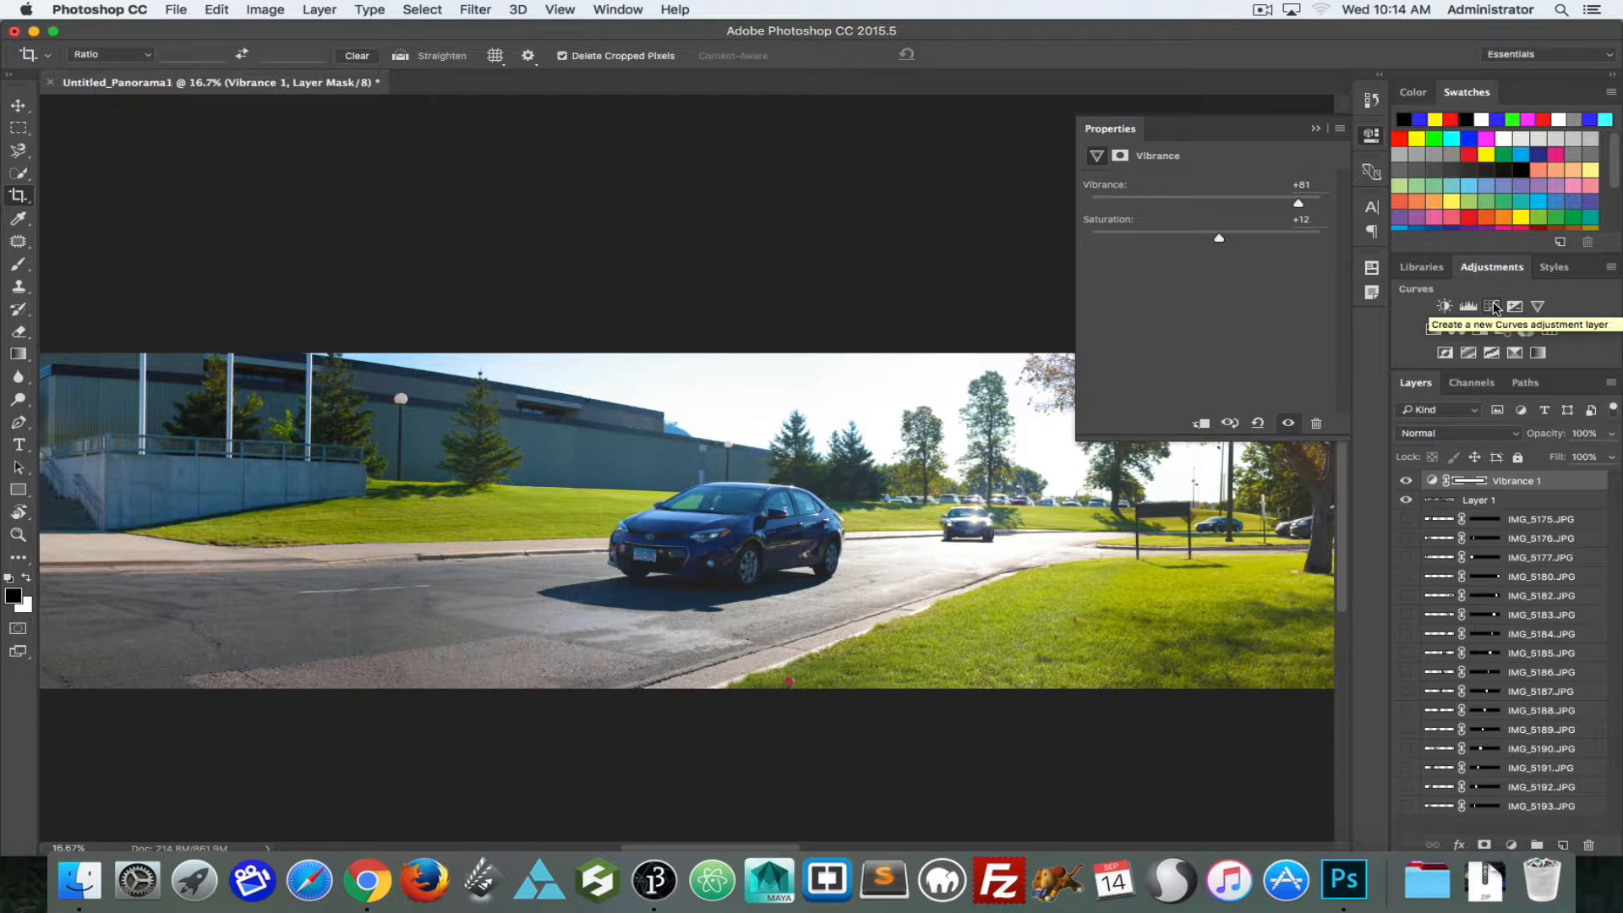
pyautogui.click(1493, 306)
pyautogui.click(1161, 206)
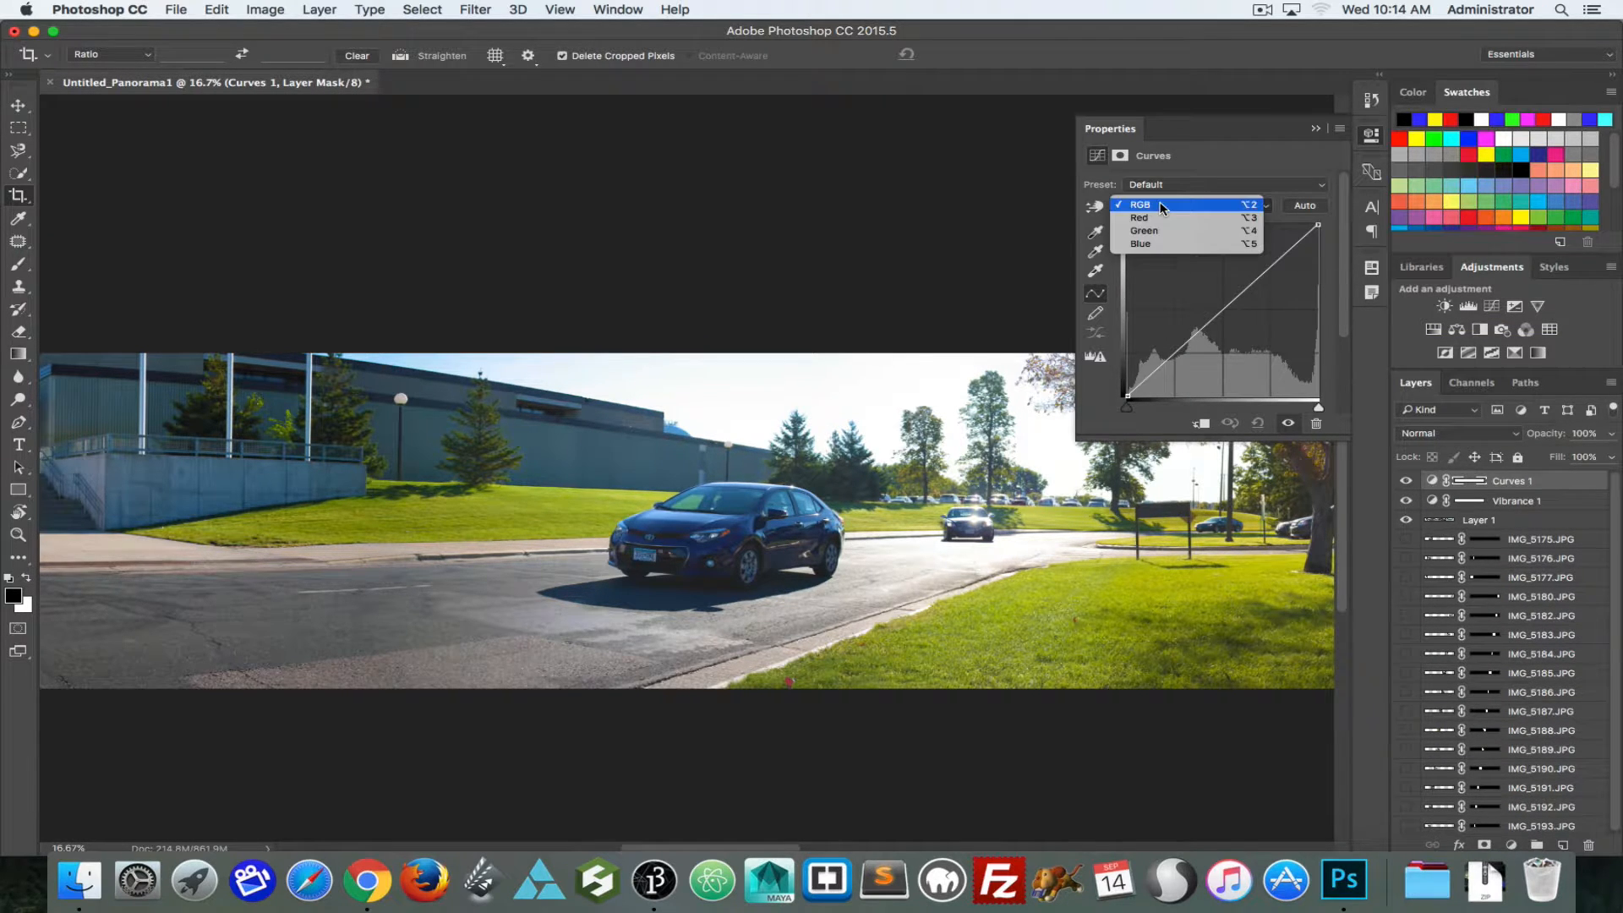
pyautogui.click(1150, 231)
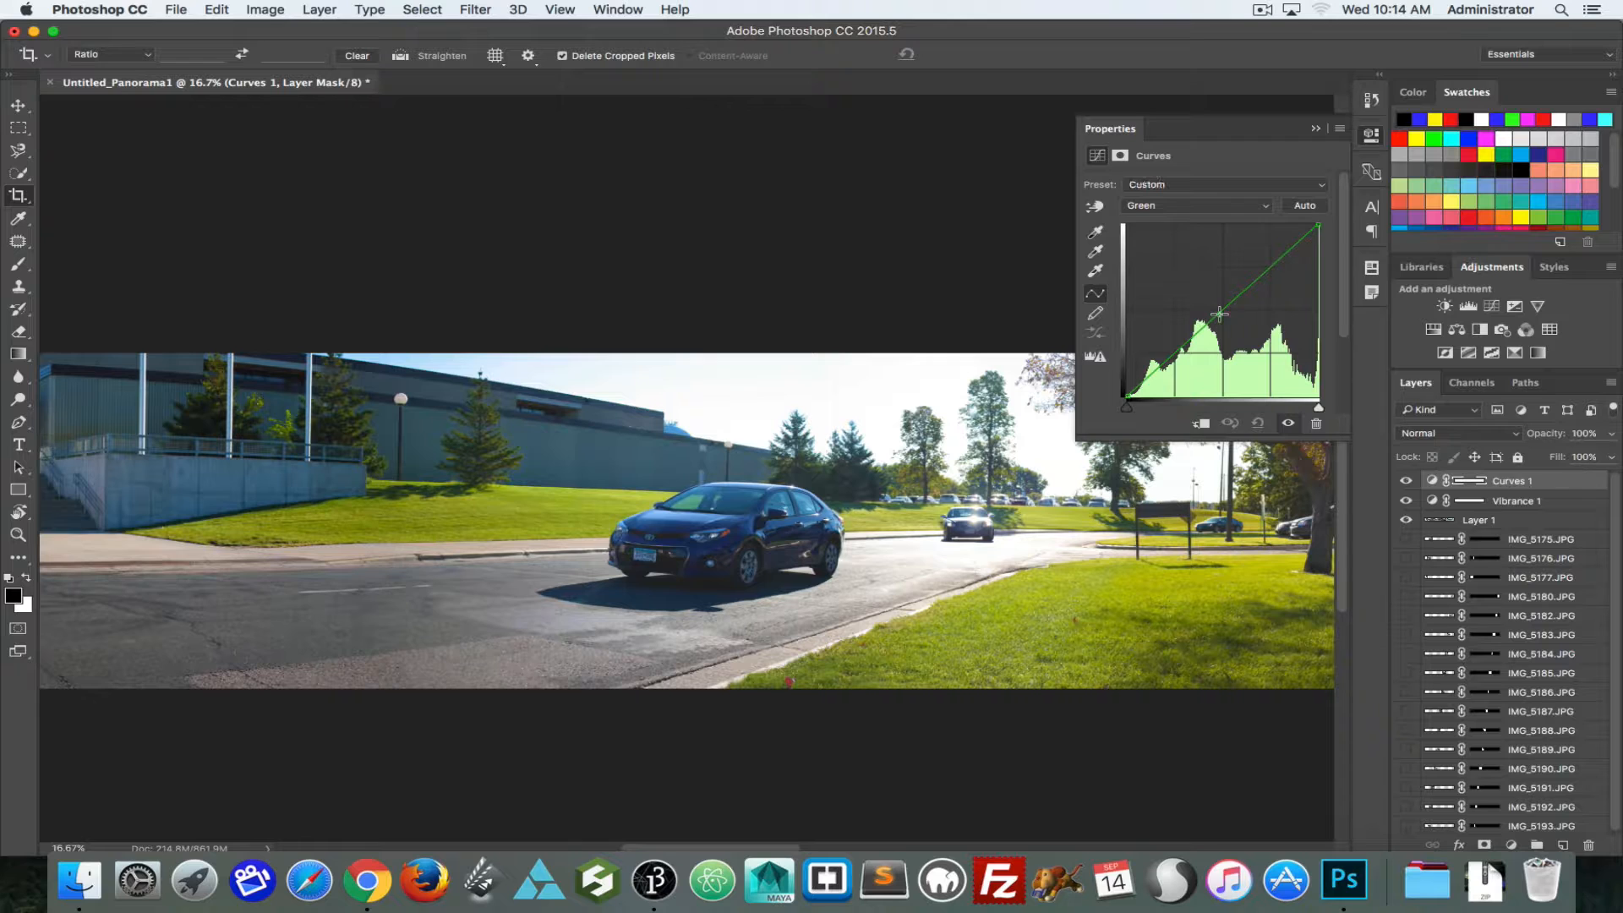
pyautogui.moveTo(1219, 314); pyautogui.dragTo(1197, 347)
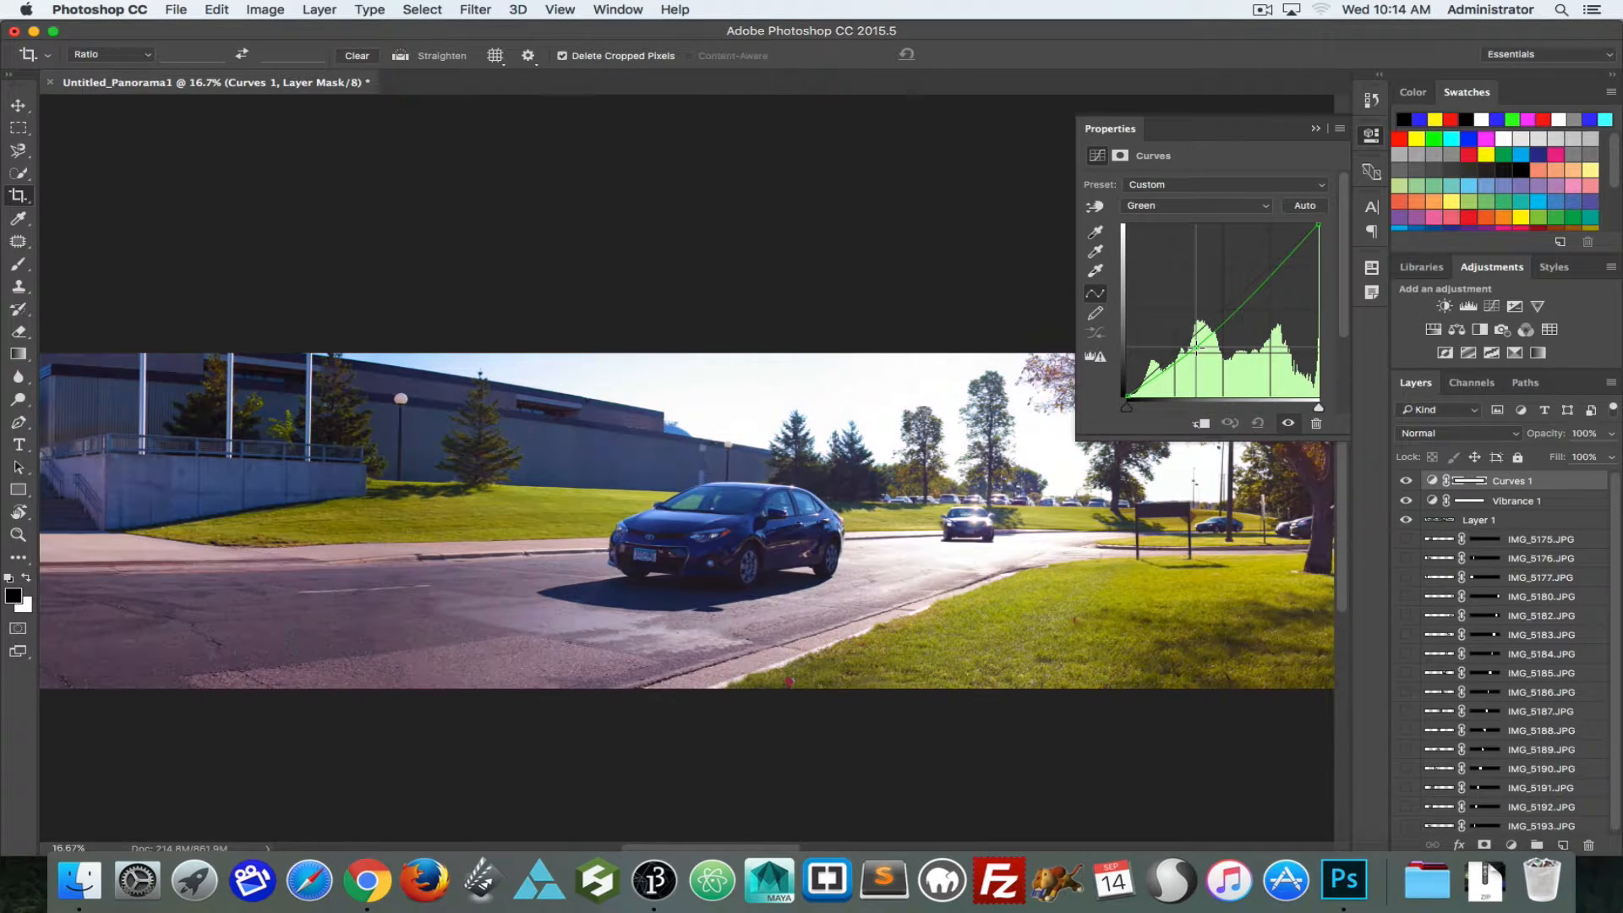
pyautogui.moveTo(1318, 225)
pyautogui.mouseDown()
pyautogui.moveTo(1319, 247)
pyautogui.moveTo(1320, 233)
pyautogui.mouseUp()
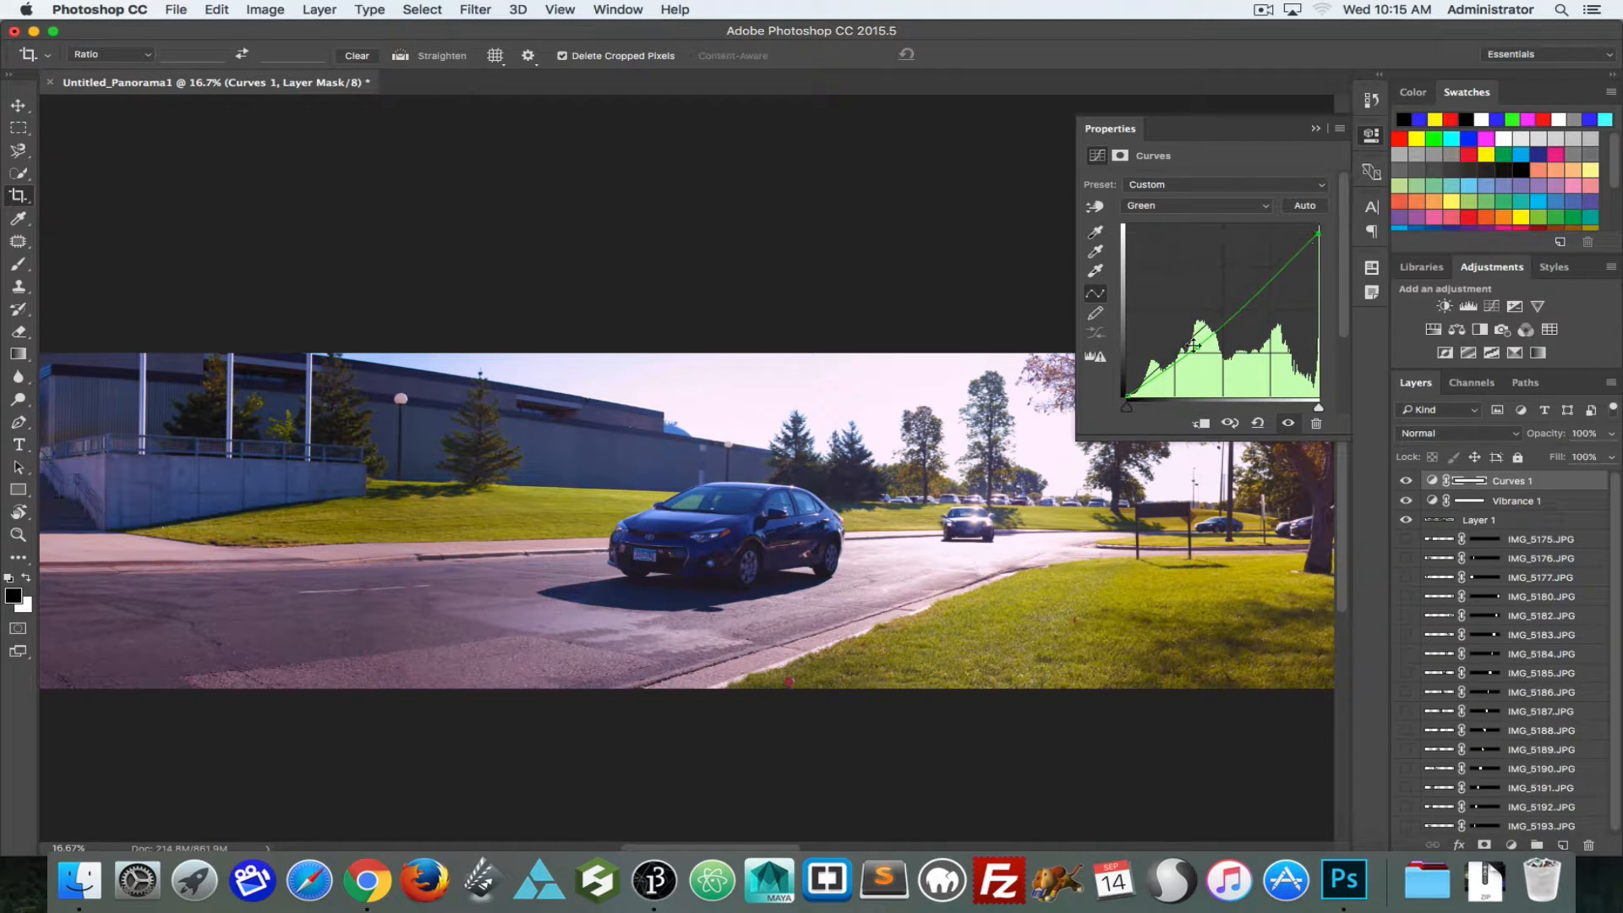
pyautogui.moveTo(1202, 348); pyautogui.dragTo(1194, 342)
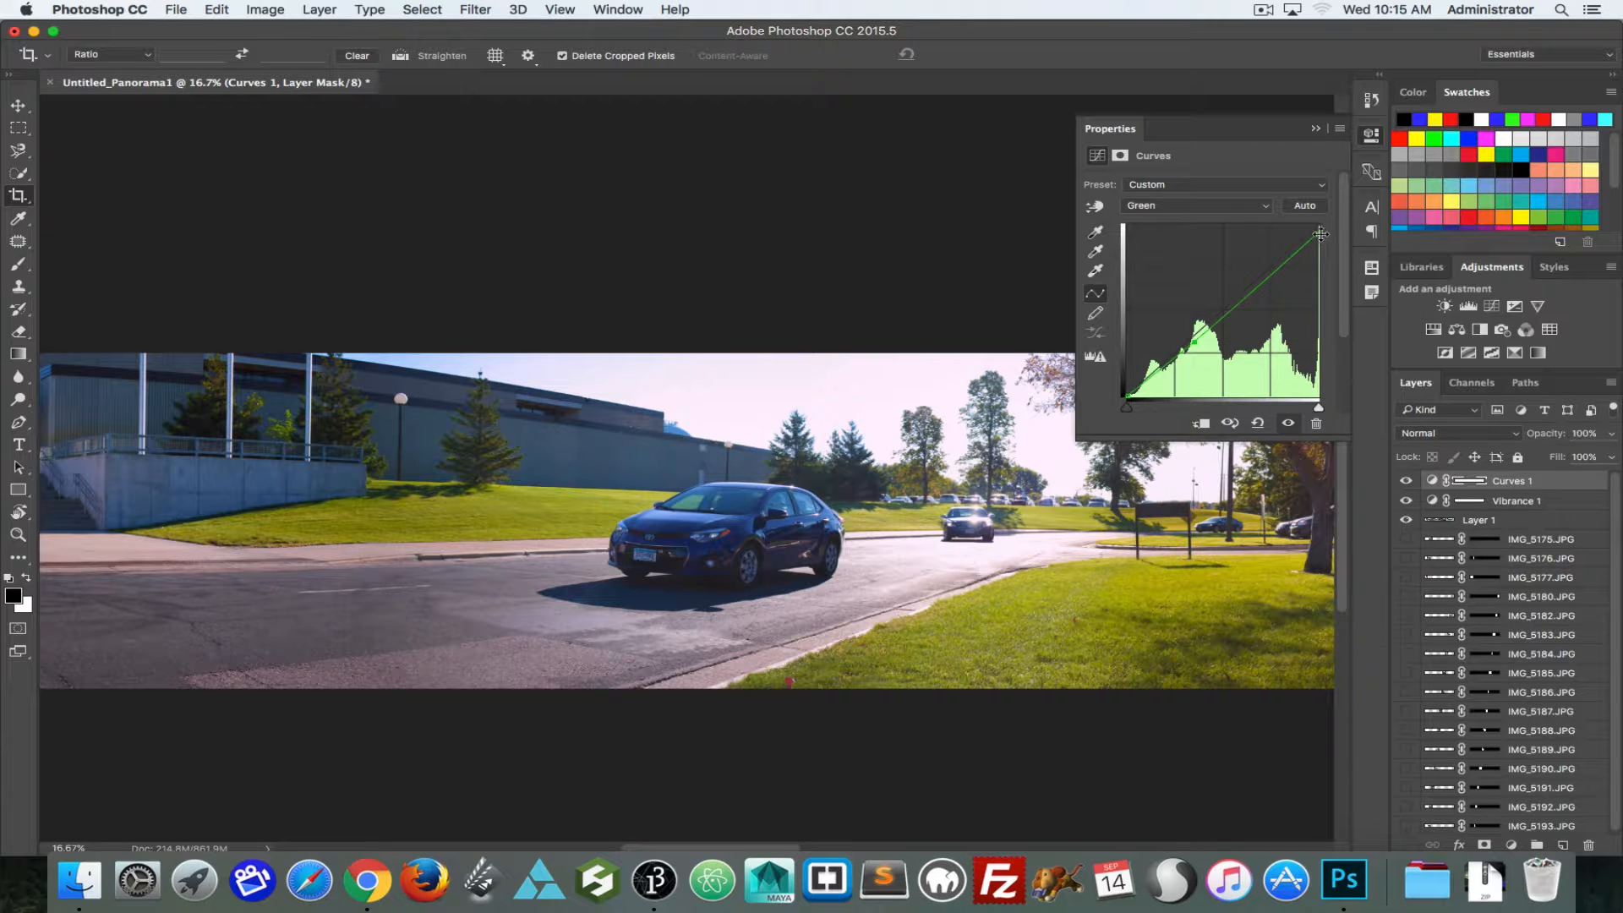
# Step: Slightly raise the Blue channel's darker midtones in the Curves adjustment and collapse its properties
pyautogui.click(1195, 206)
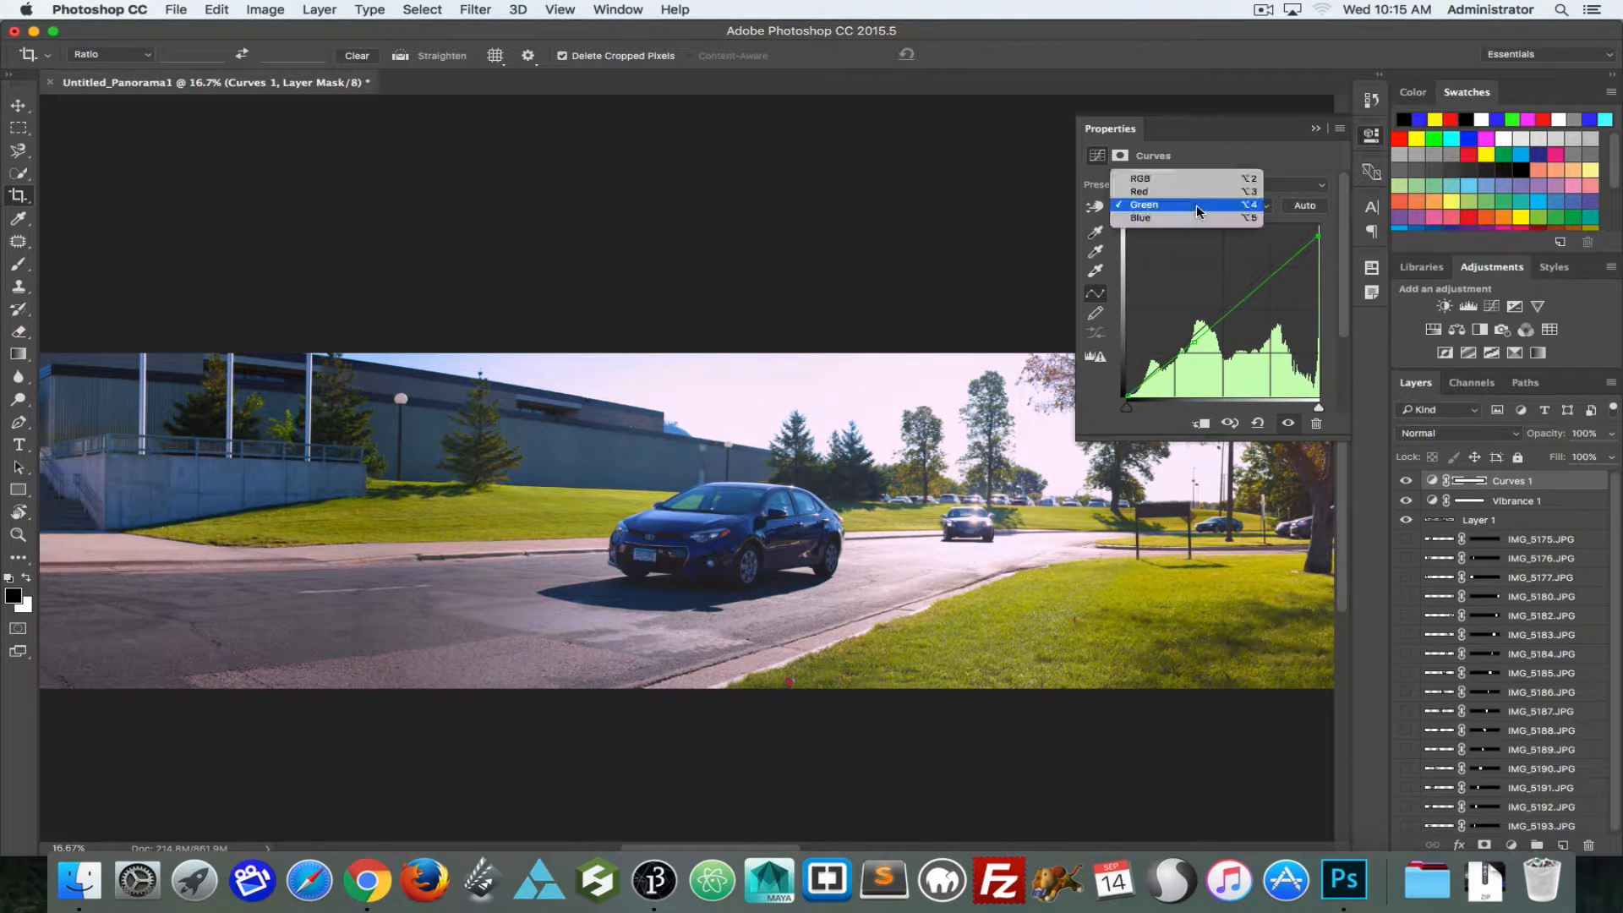
pyautogui.click(1196, 218)
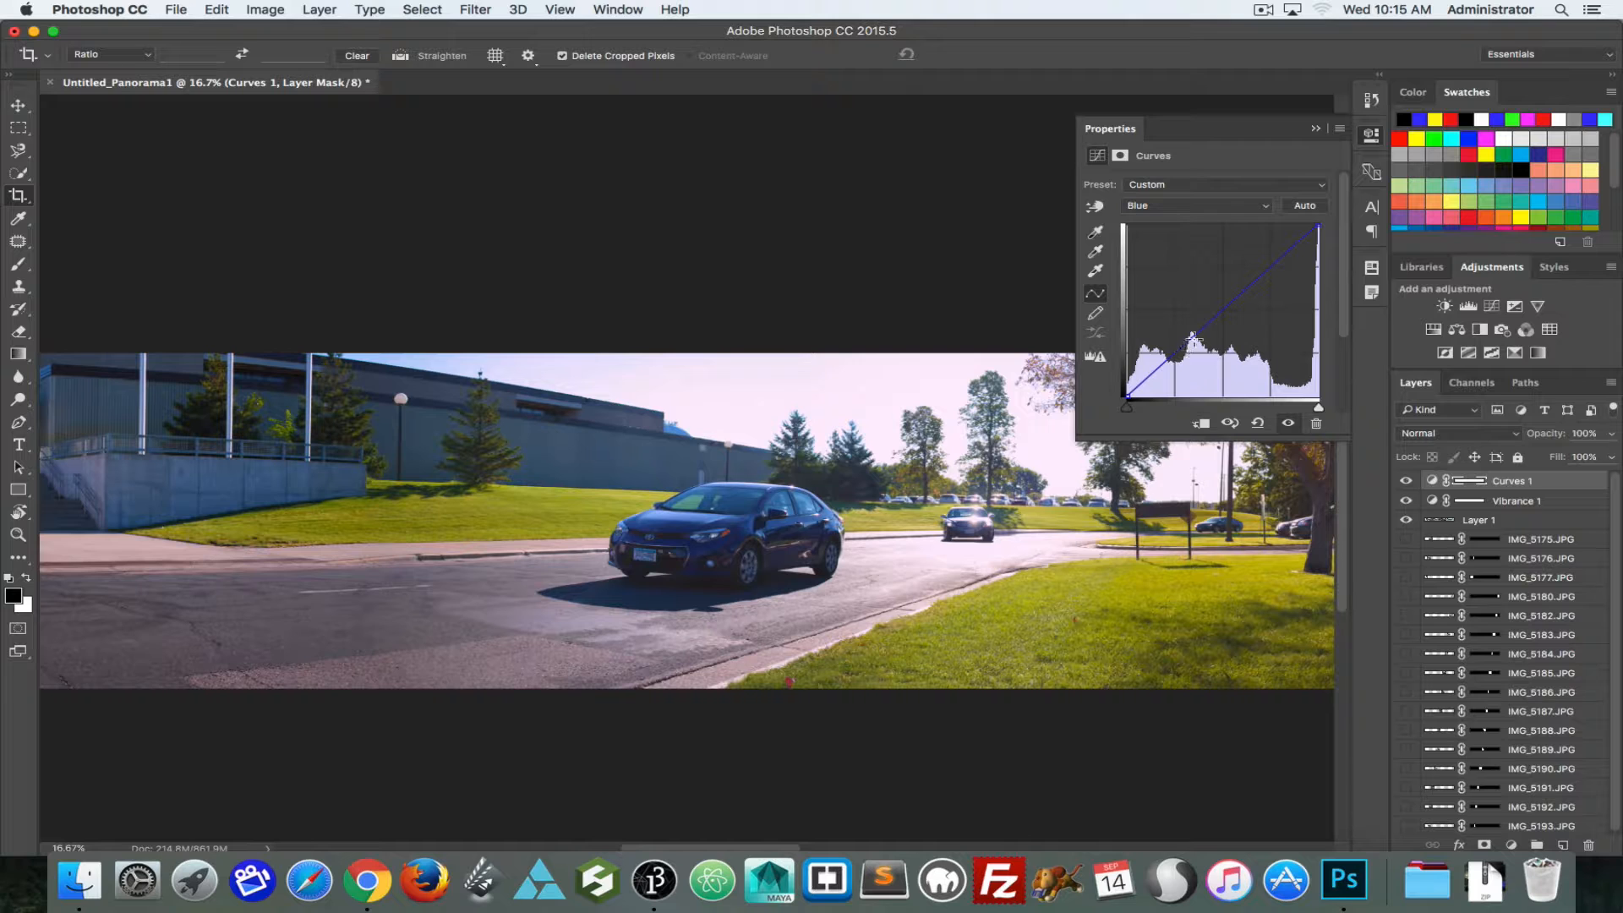
pyautogui.moveTo(1192, 338); pyautogui.dragTo(1191, 331)
pyautogui.click(1374, 137)
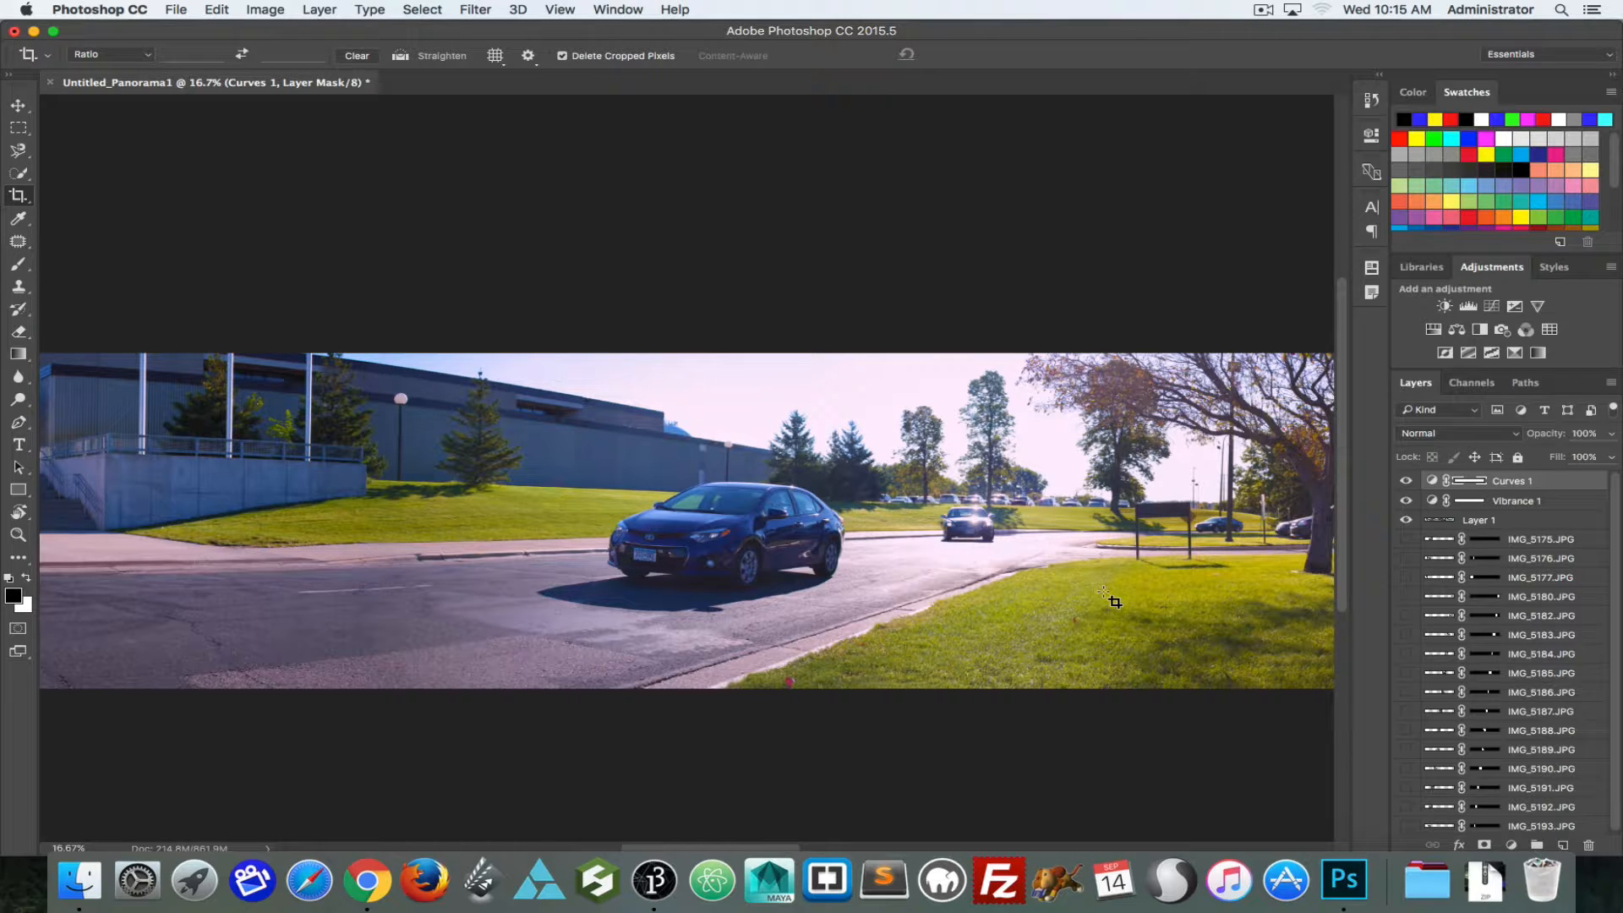
# Step: Examine the colour-adjusted panorama from the parked cars to the bike rack end
pyautogui.press('space')
pyautogui.moveTo(937, 557); pyautogui.dragTo(541, 501)
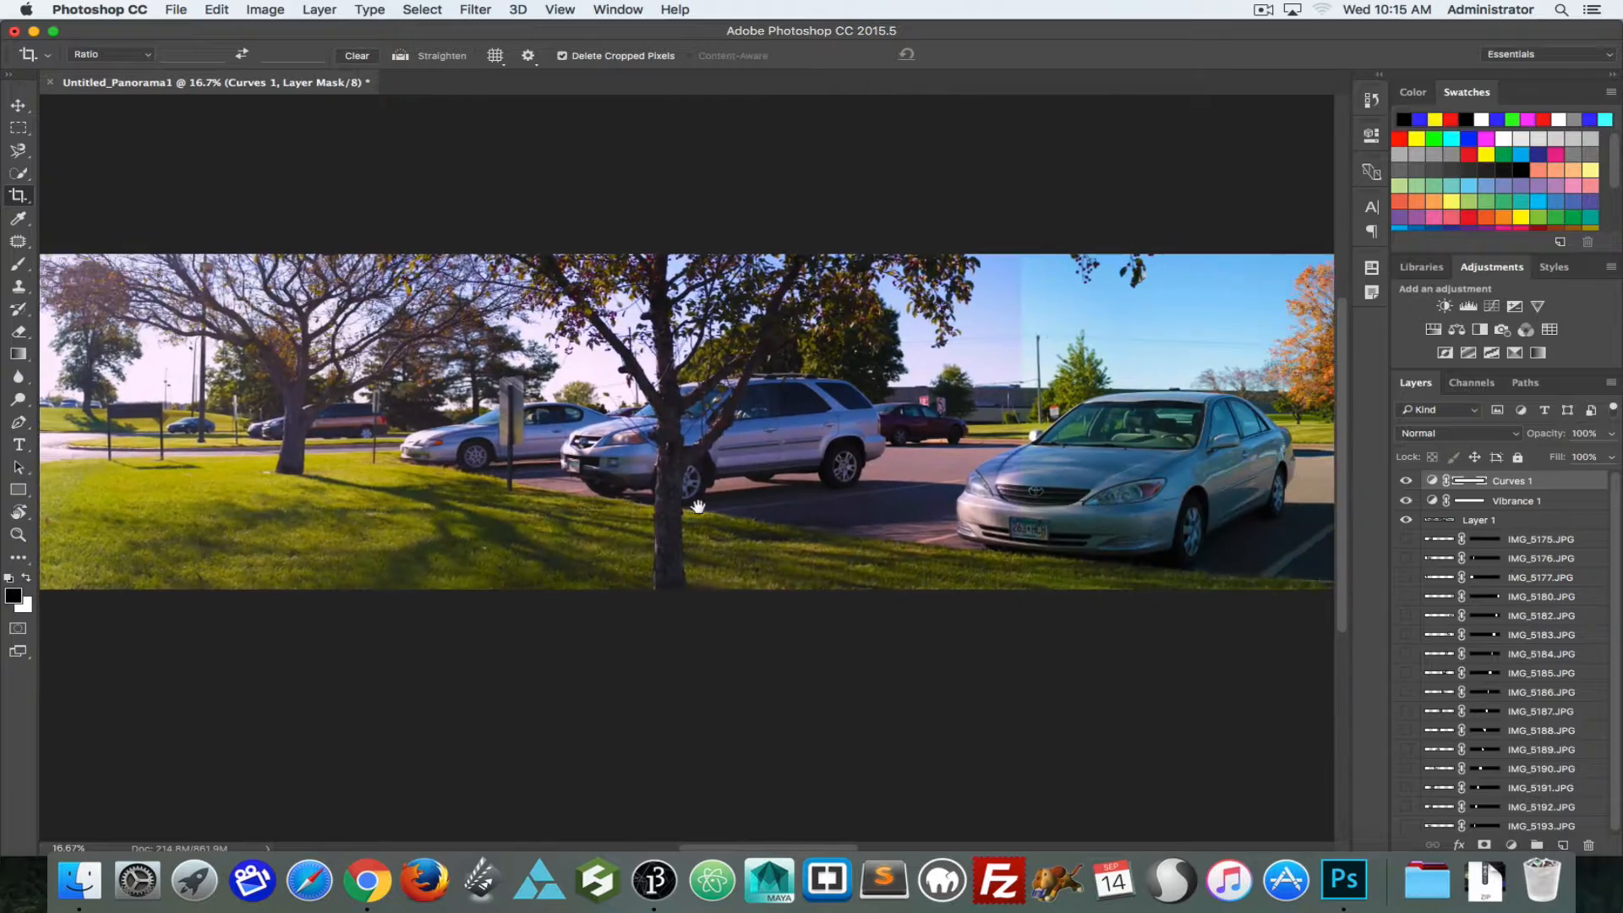
pyautogui.moveTo(938, 441); pyautogui.dragTo(685, 457)
pyautogui.moveTo(871, 447); pyautogui.dragTo(672, 460)
pyautogui.moveTo(976, 446); pyautogui.dragTo(424, 440)
pyautogui.moveTo(954, 478); pyautogui.dragTo(650, 480)
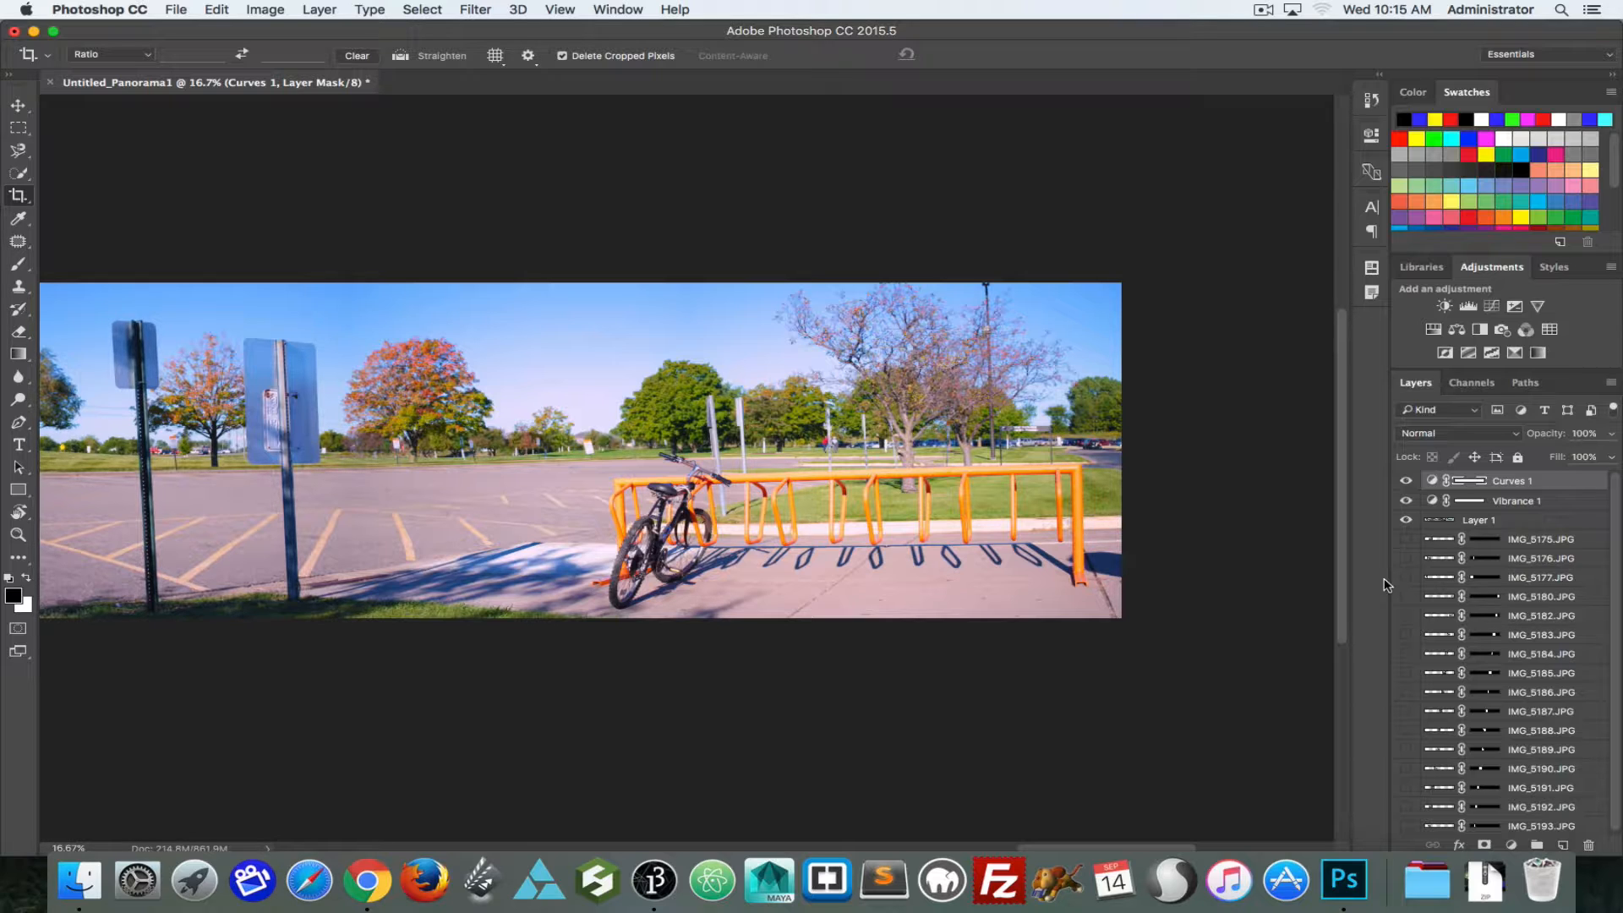
# Step: Preview the source photos in the Pano Mike folder, checking how neighbouring shots from IMG_5175 to IMG_5193 overlap
pyautogui.press('super+o')
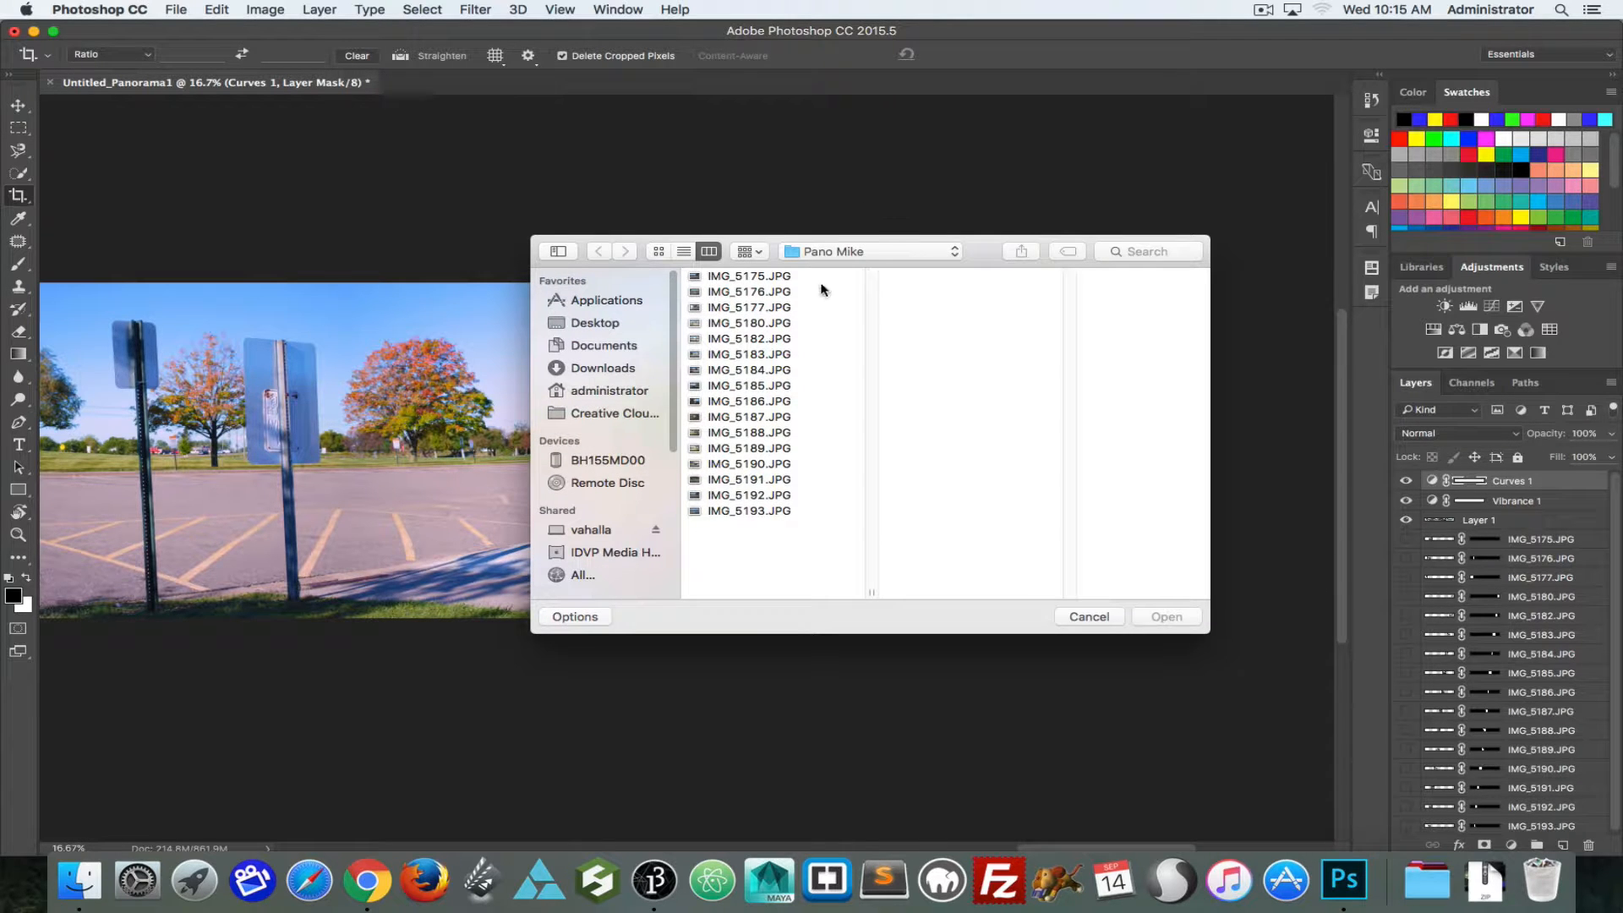
pyautogui.click(780, 279)
pyautogui.click(777, 293)
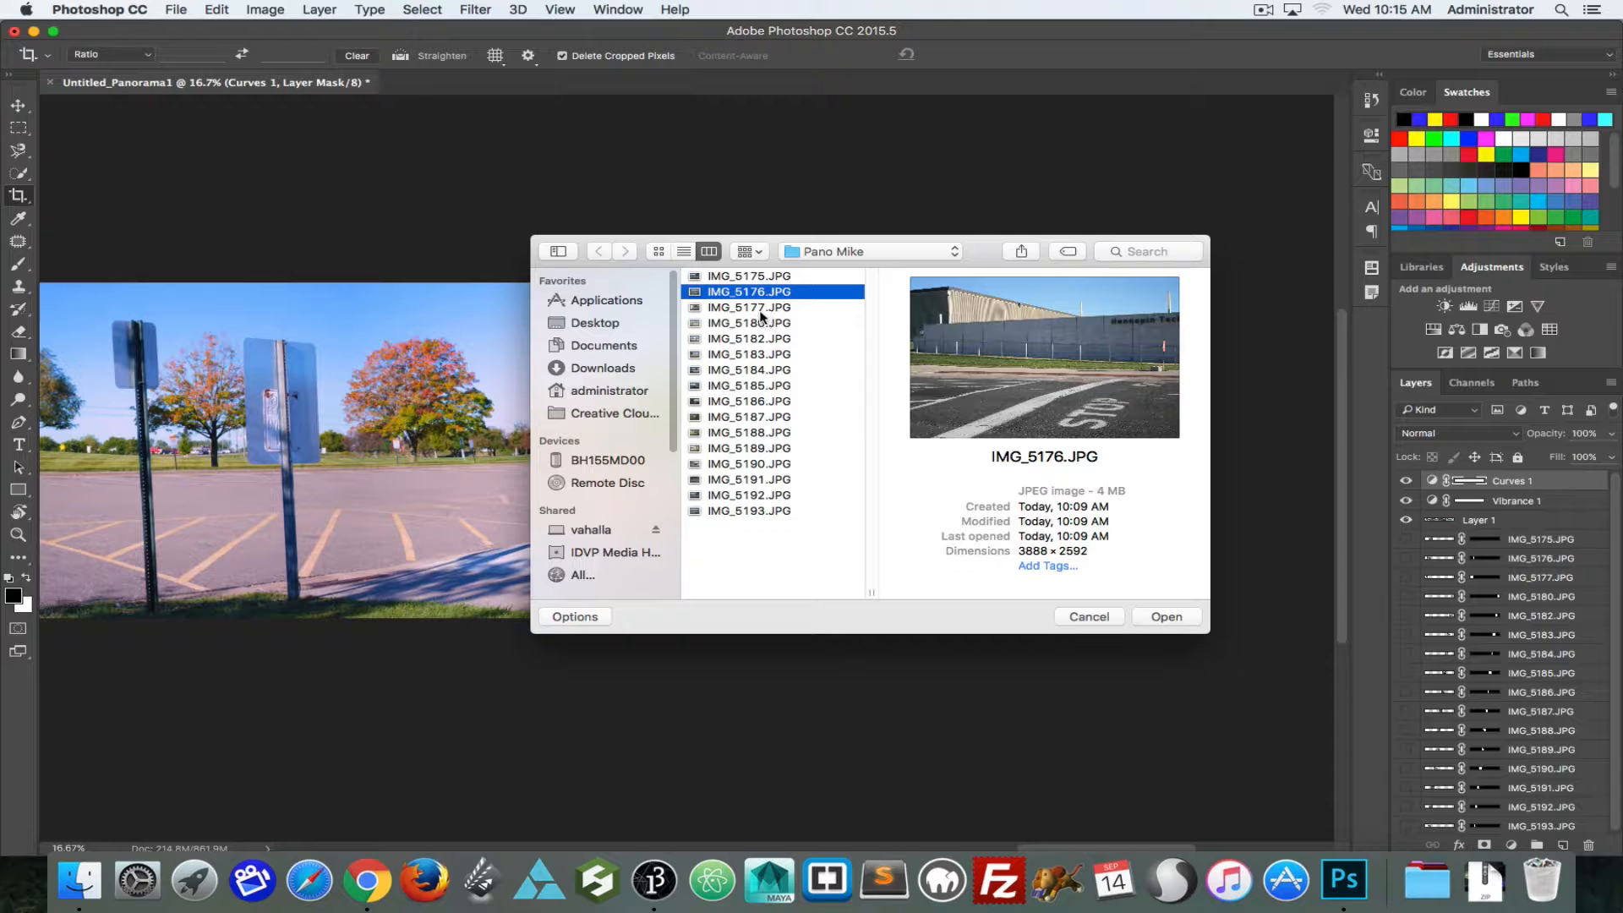
pyautogui.click(761, 314)
pyautogui.click(755, 294)
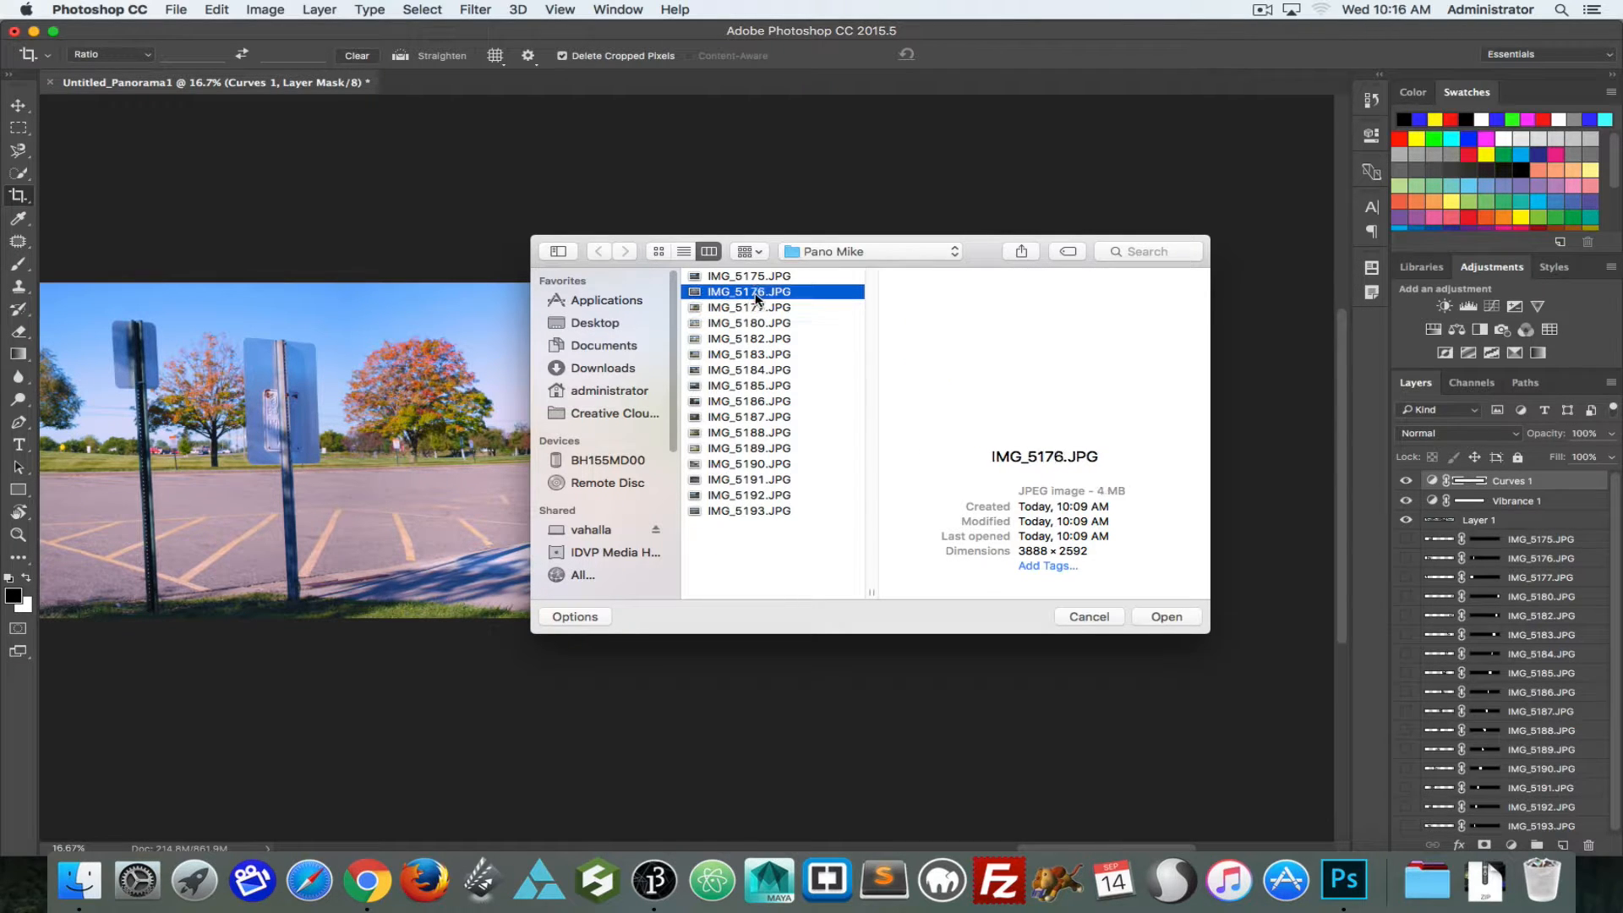
pyautogui.click(759, 510)
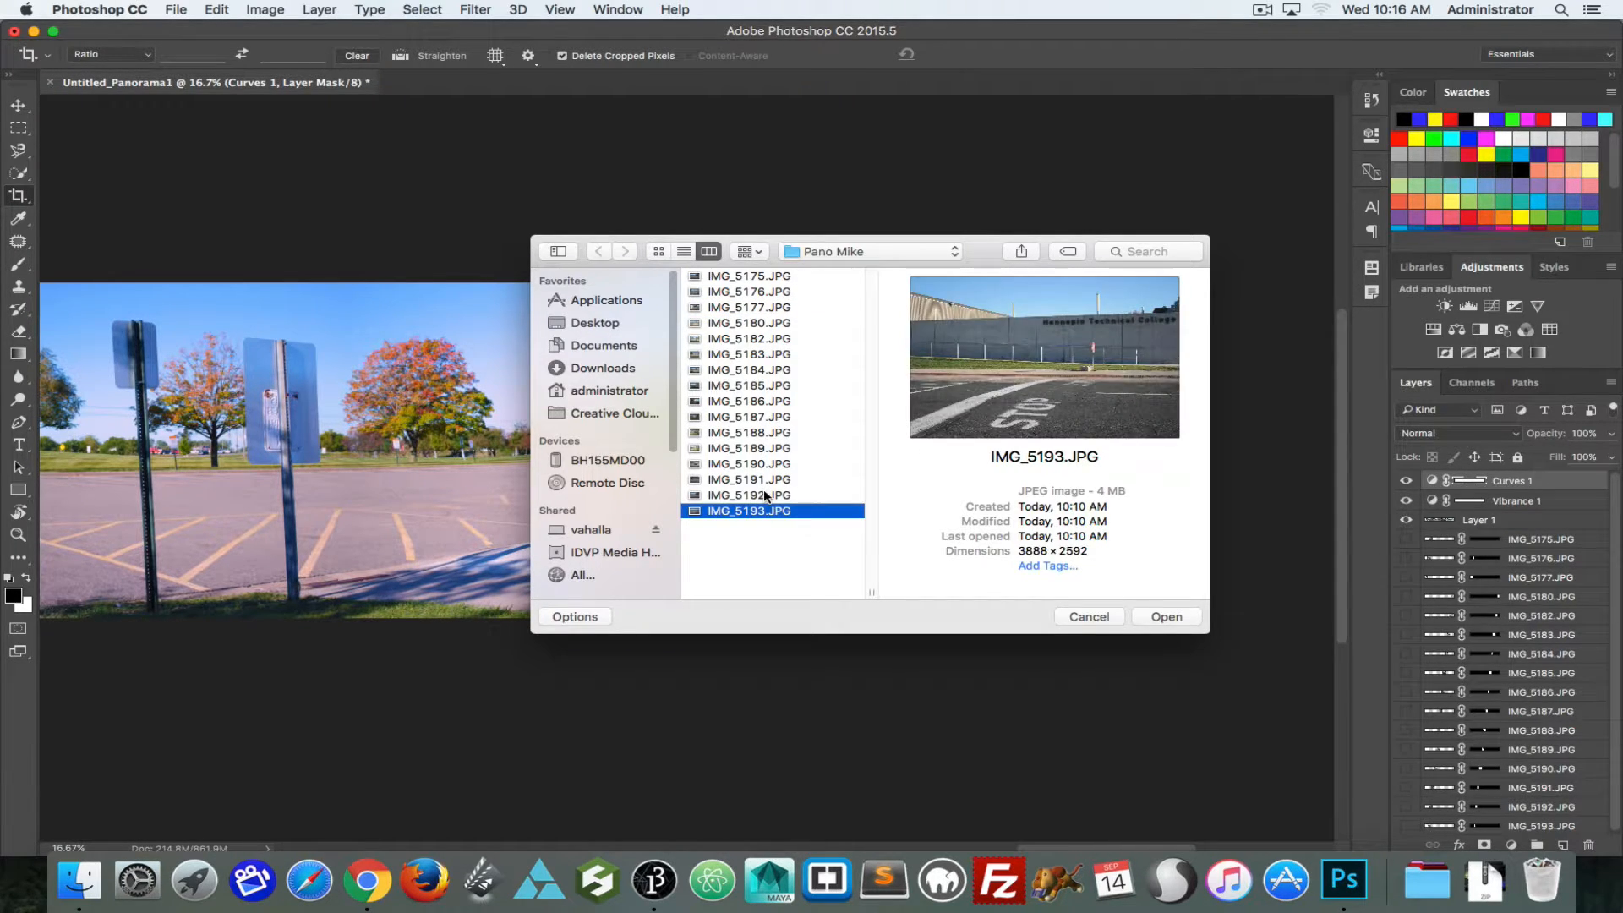
pyautogui.click(765, 497)
pyautogui.click(765, 512)
pyautogui.click(763, 499)
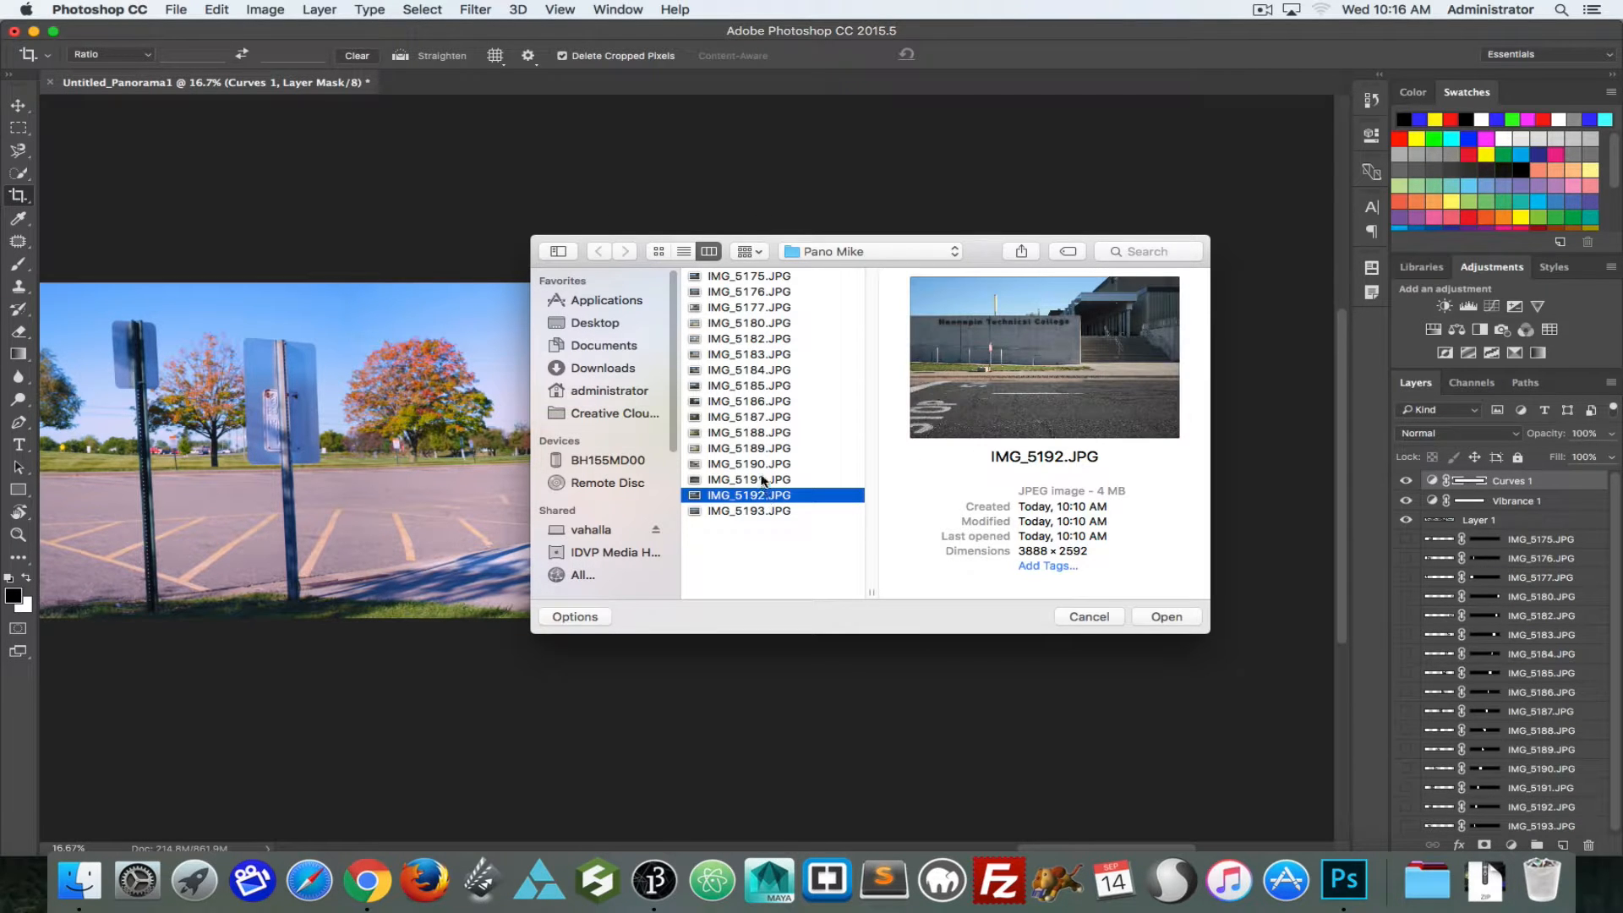
pyautogui.click(762, 465)
pyautogui.click(763, 449)
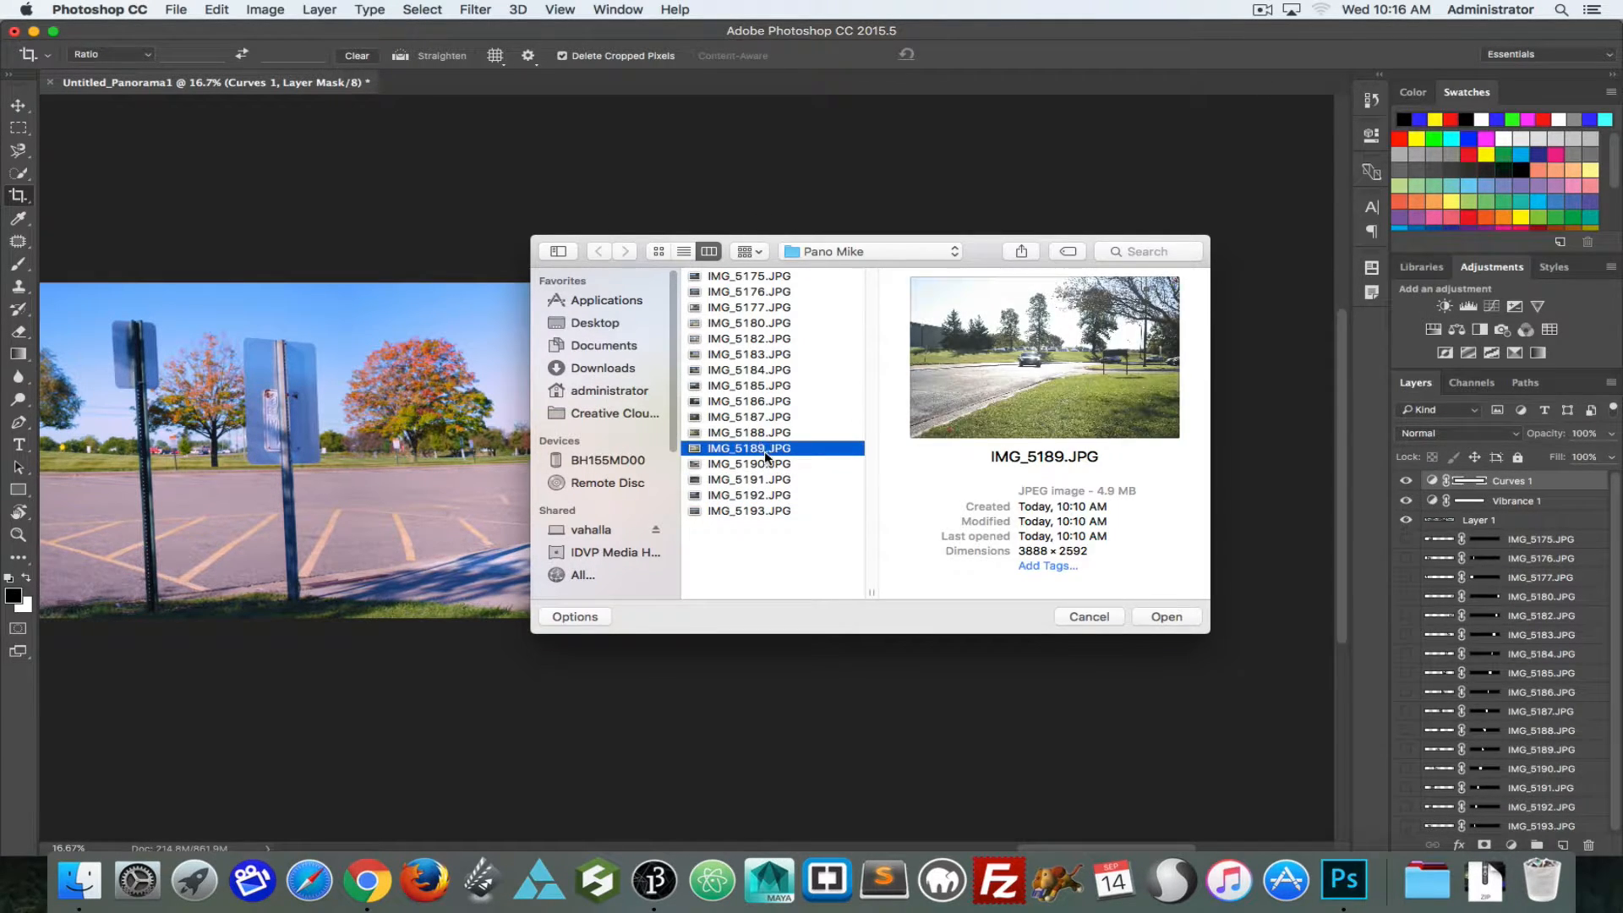
pyautogui.click(763, 464)
# Step: Open the source photos IMG_5191.JPG, IMG_5192.JPG and IMG_5193.JPG together from the Pano Mike folder
pyautogui.click(763, 478)
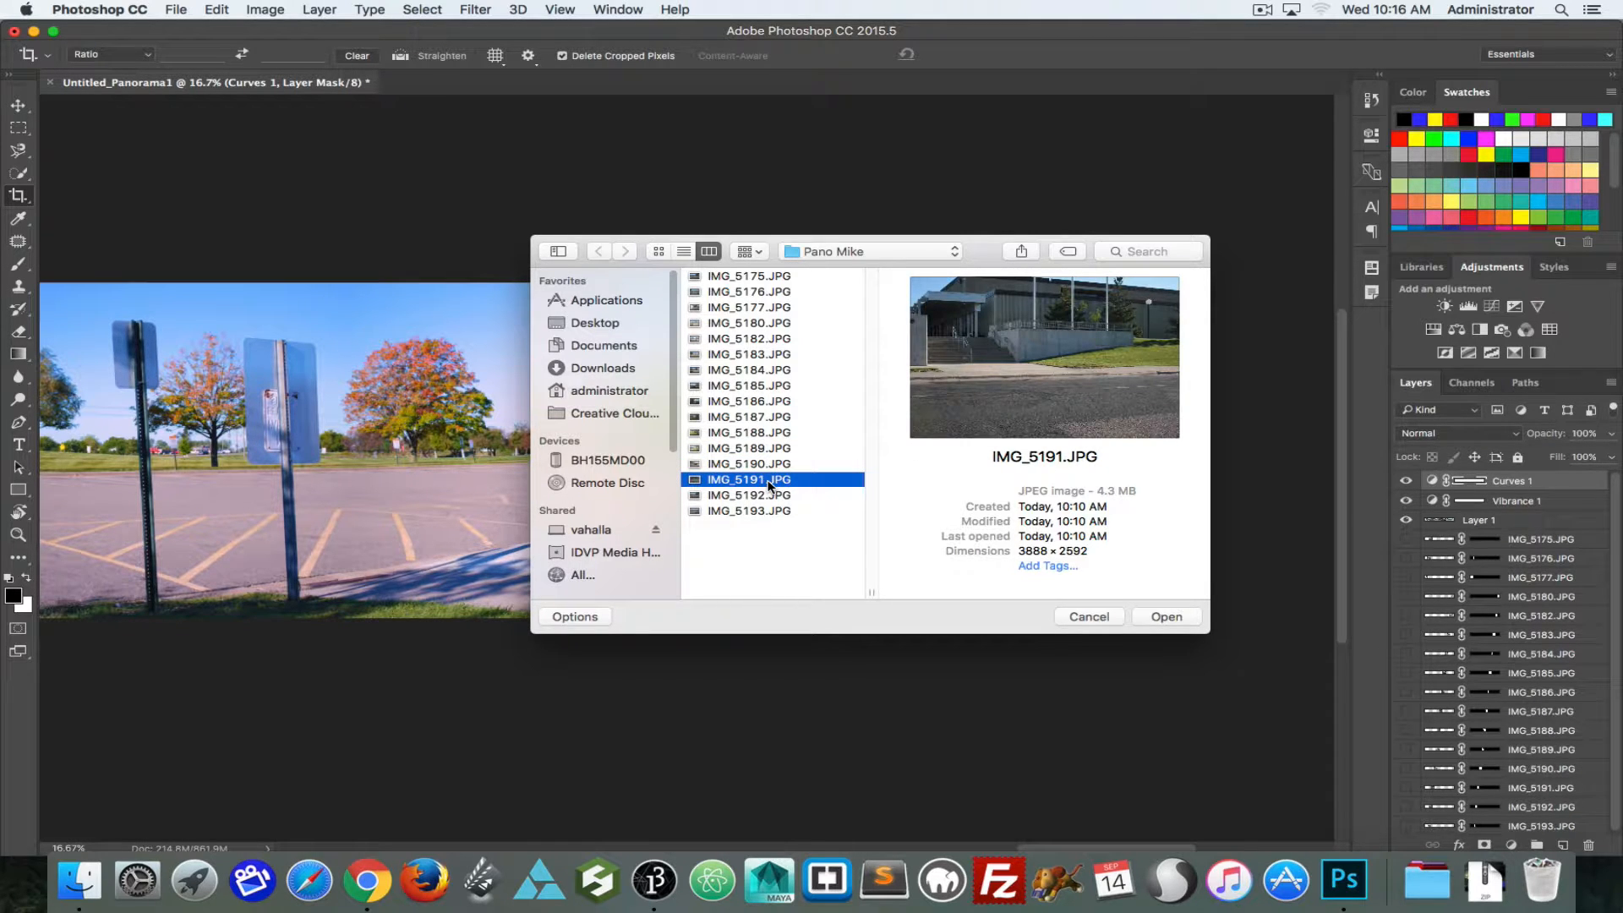
pyautogui.keyDown('shift'); pyautogui.click(763, 511); pyautogui.keyUp('shift')
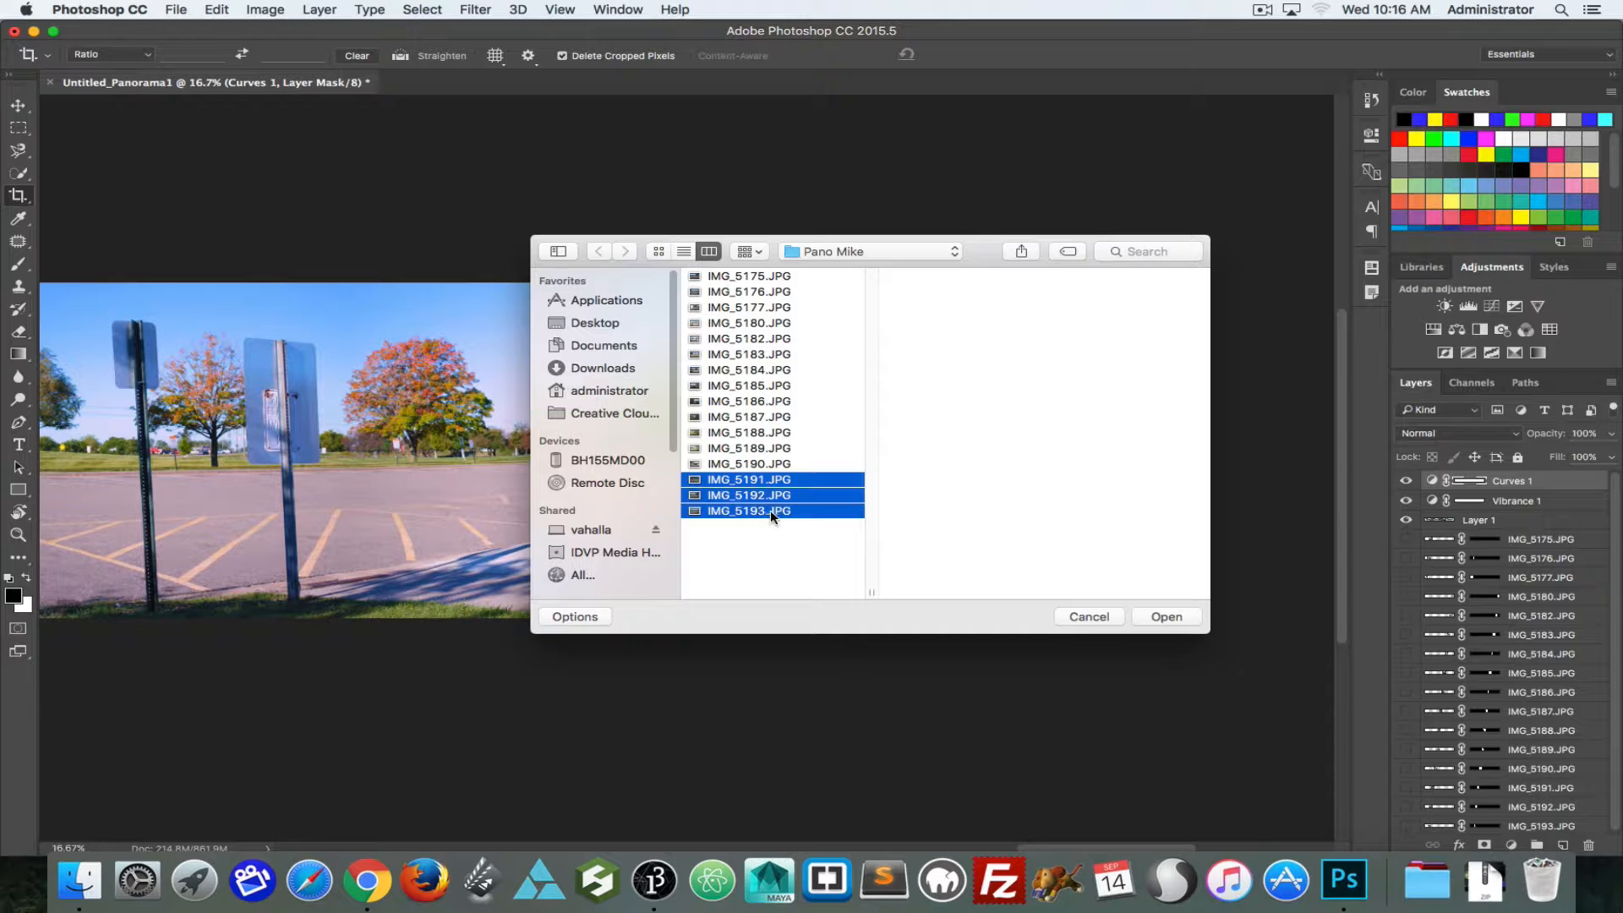
pyautogui.click(1160, 614)
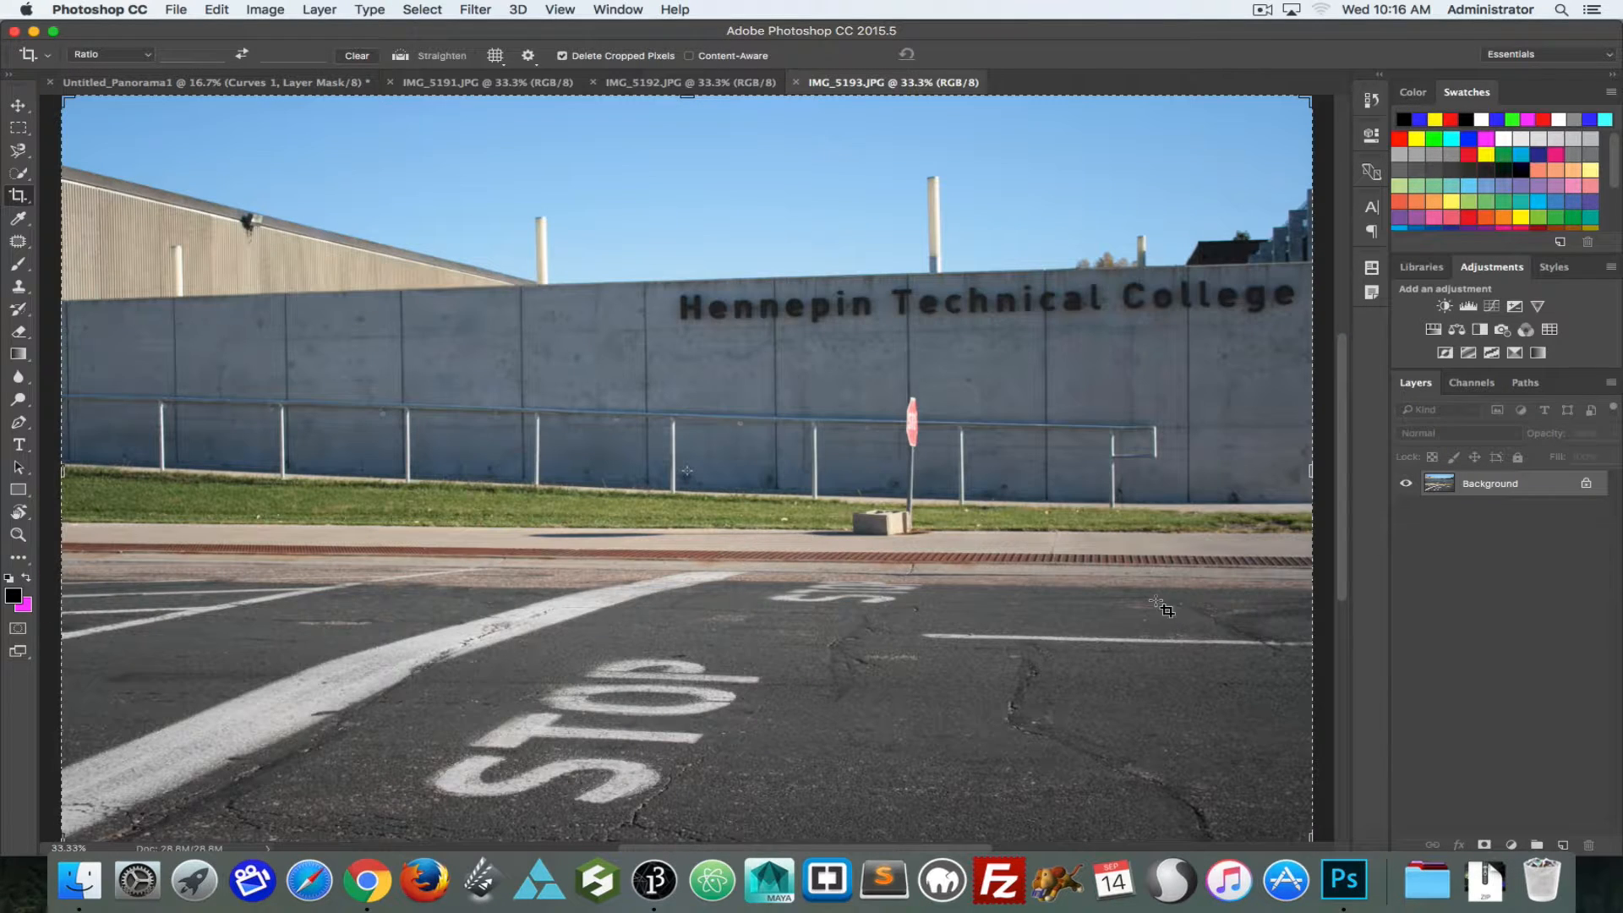
# Step: Switch back and forth between IMG_5192.JPG and IMG_5193.JPG to compare their overlapping area around the college sign
pyautogui.click(675, 84)
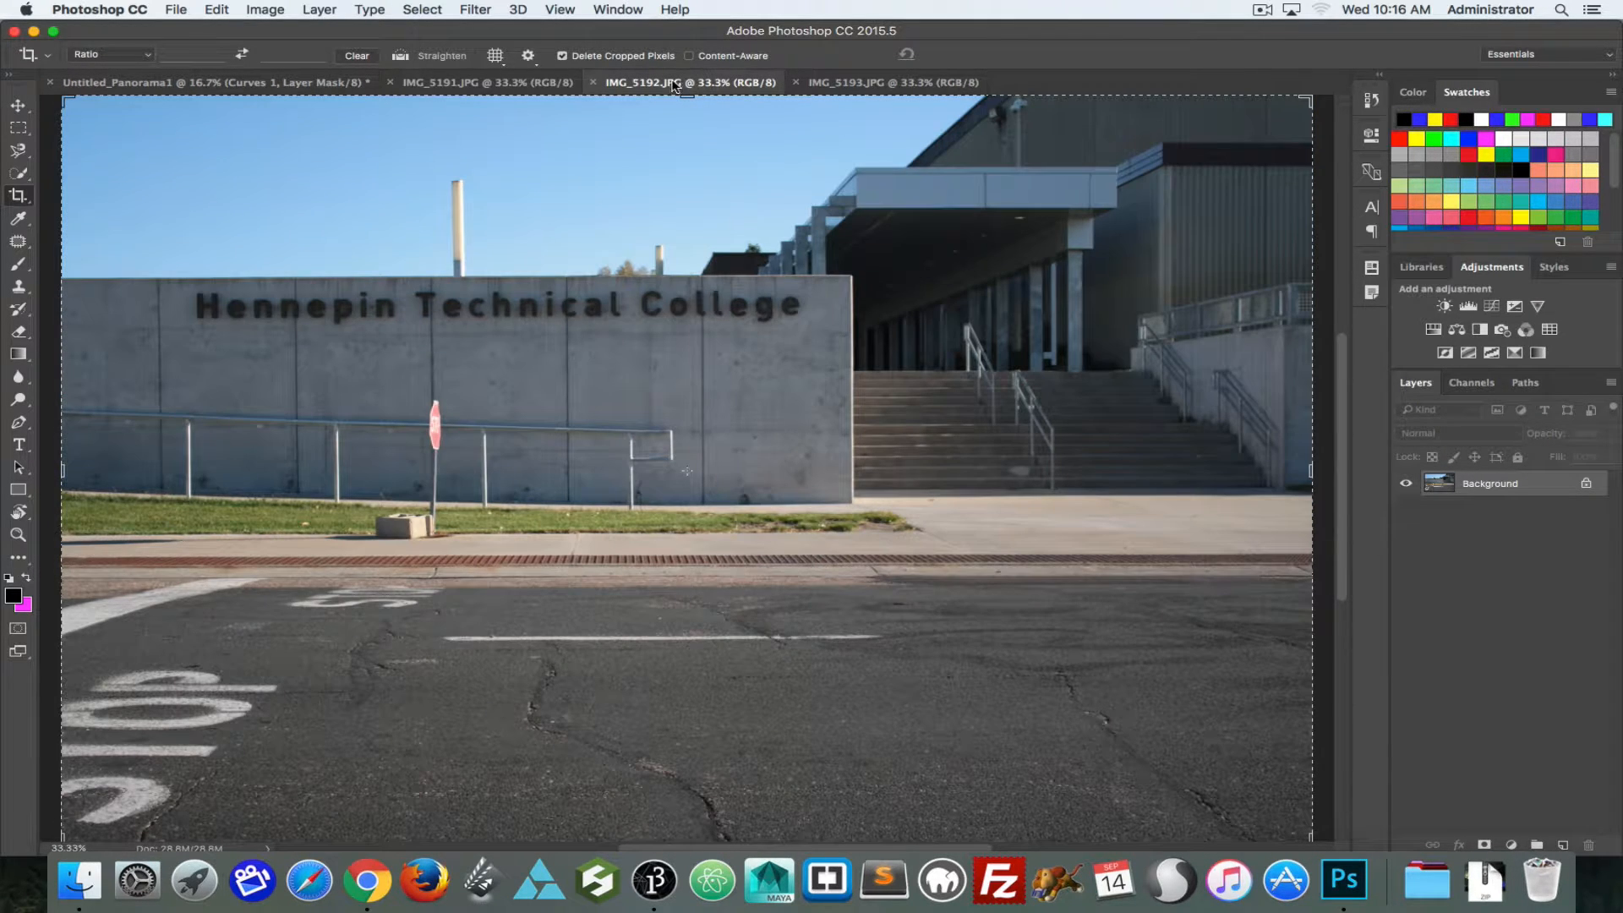
pyautogui.click(840, 85)
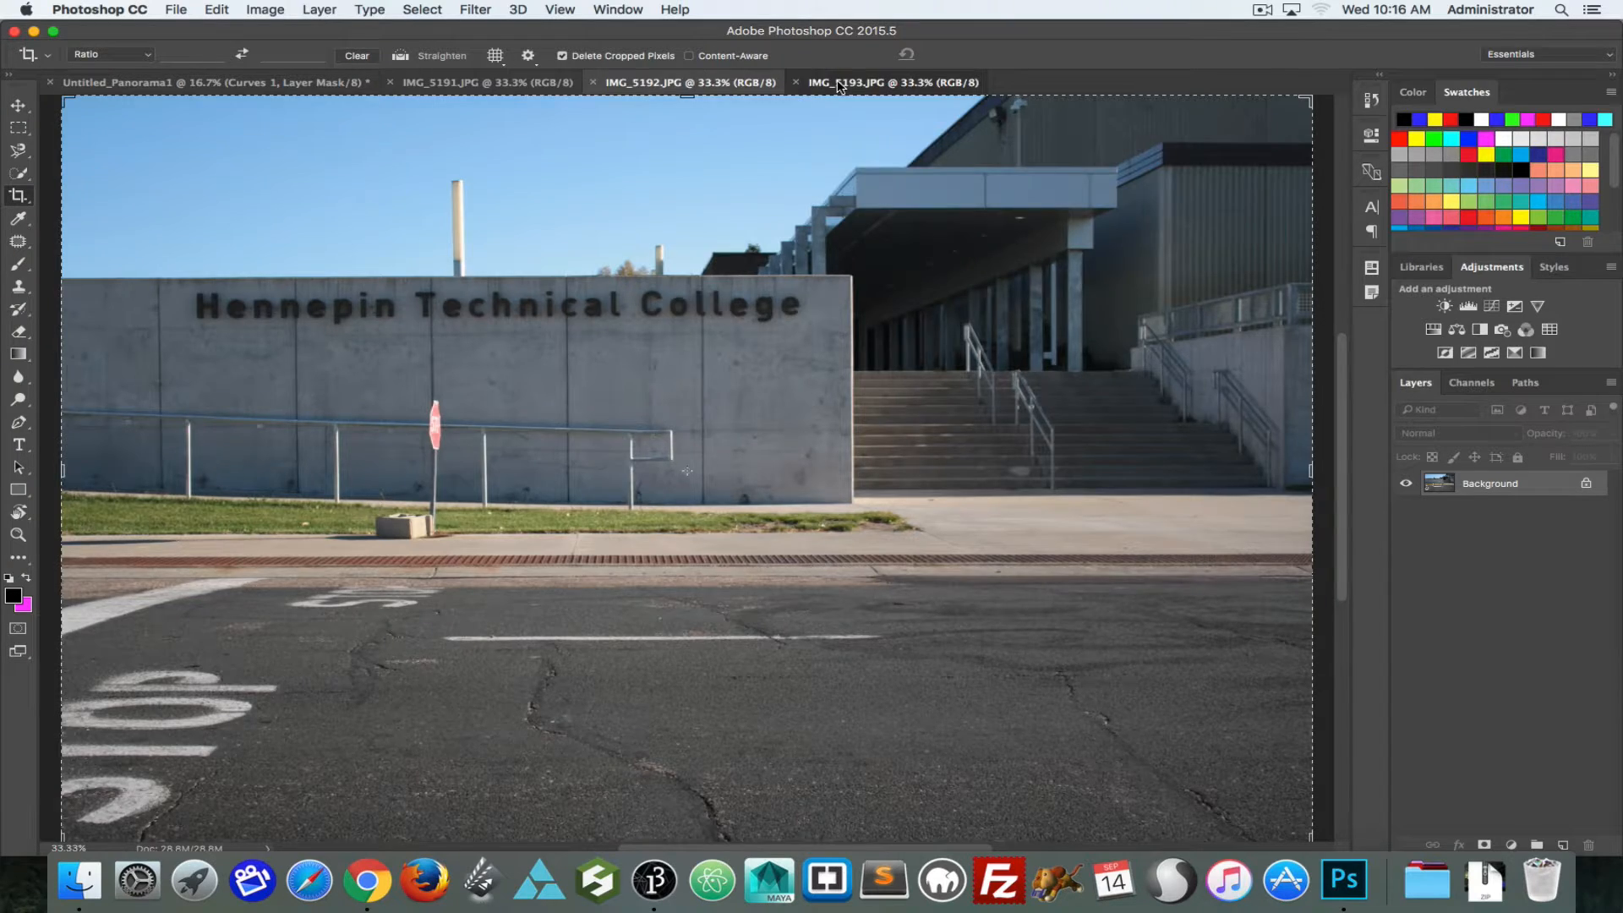
pyautogui.click(700, 84)
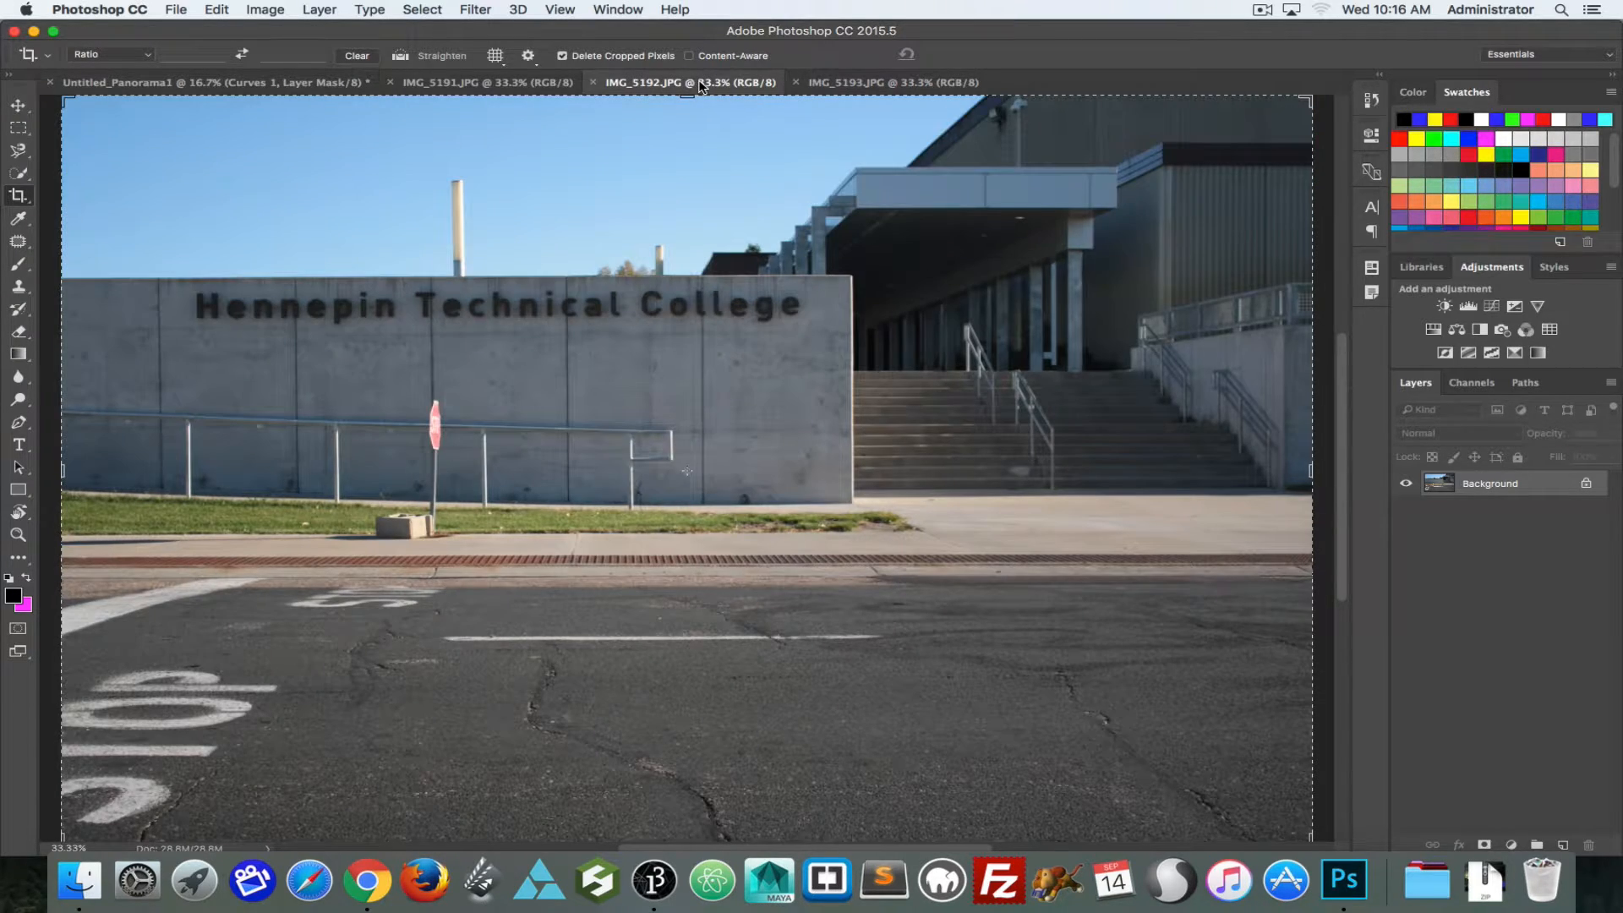
pyautogui.click(859, 81)
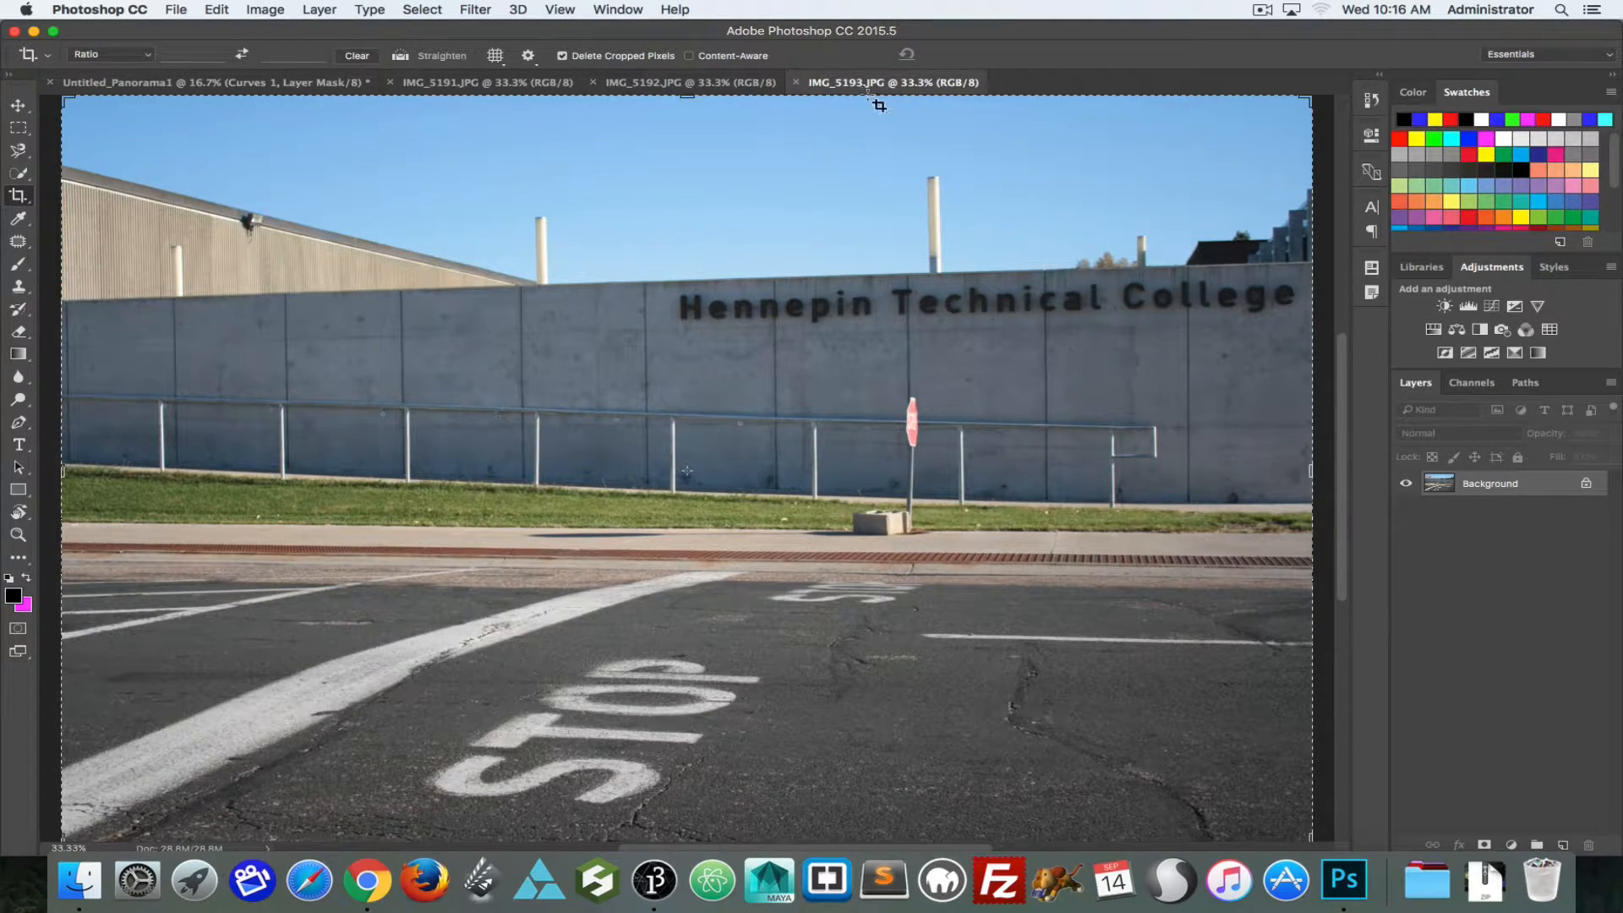
pyautogui.press('super')
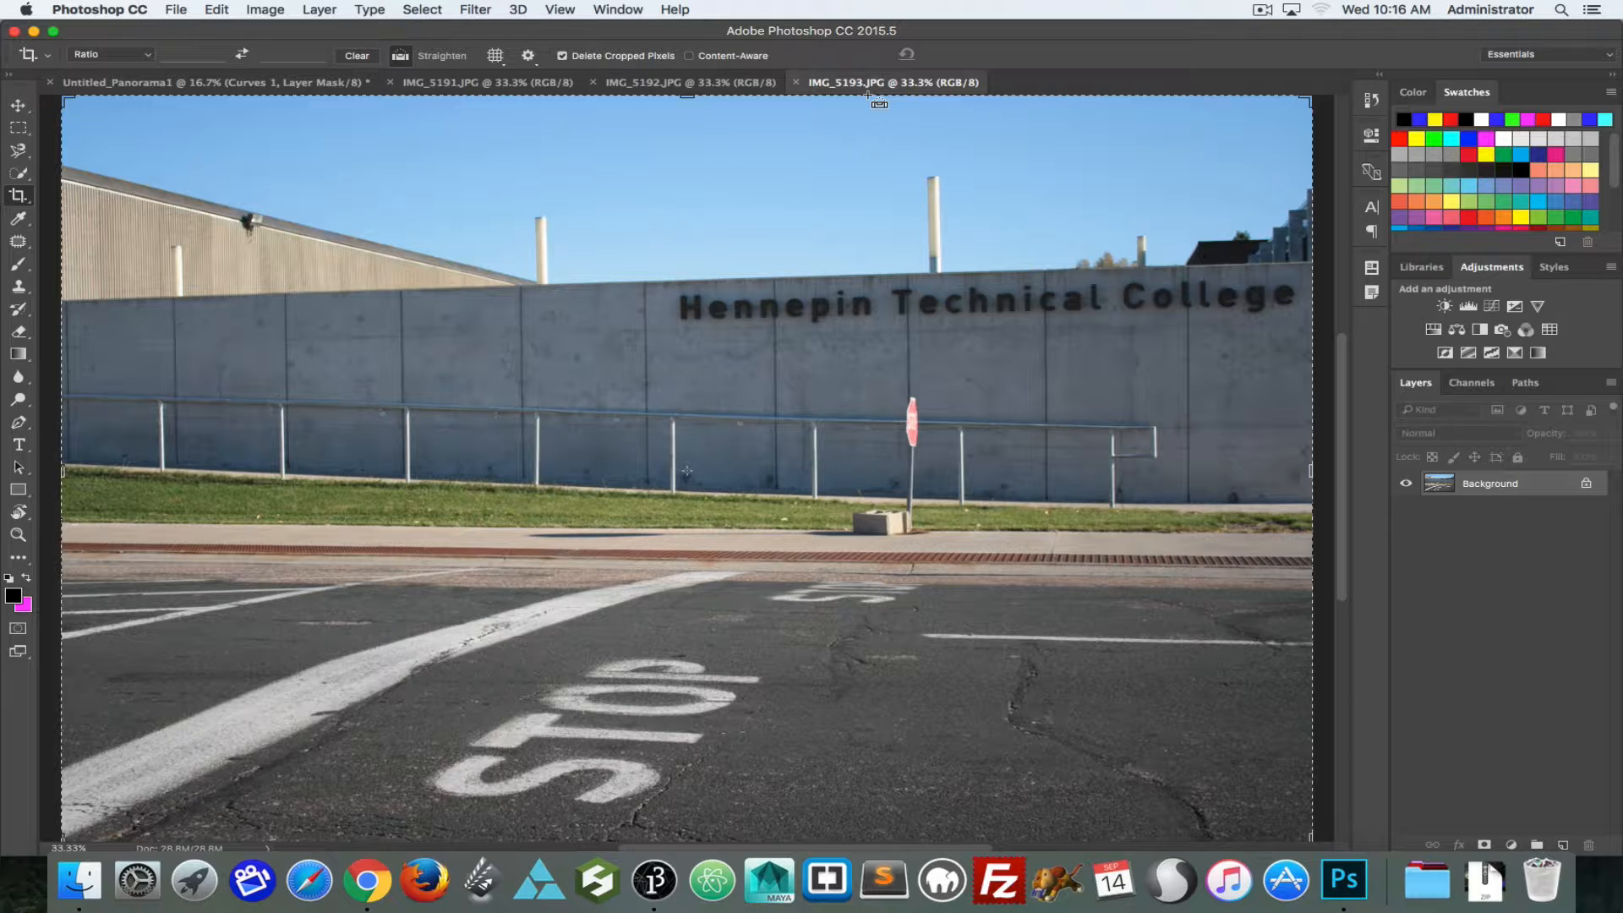
# Step: Copy the whole IMG_5192.JPG photo and paste it as a new layer into IMG_5193.JPG
pyautogui.click(700, 84)
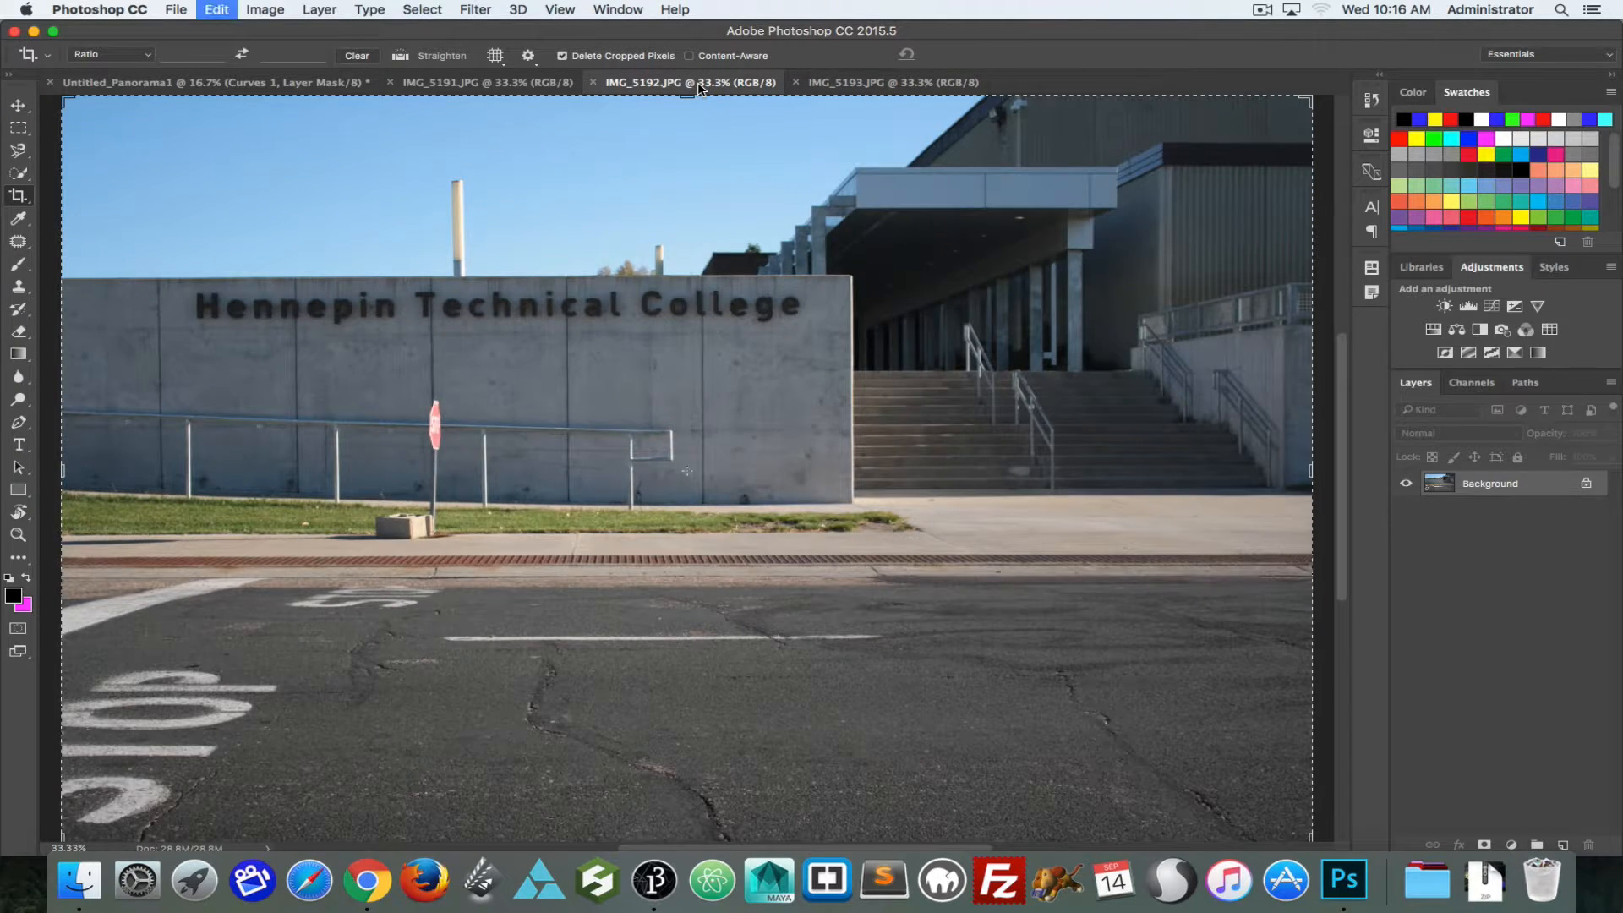
pyautogui.press('super+v')
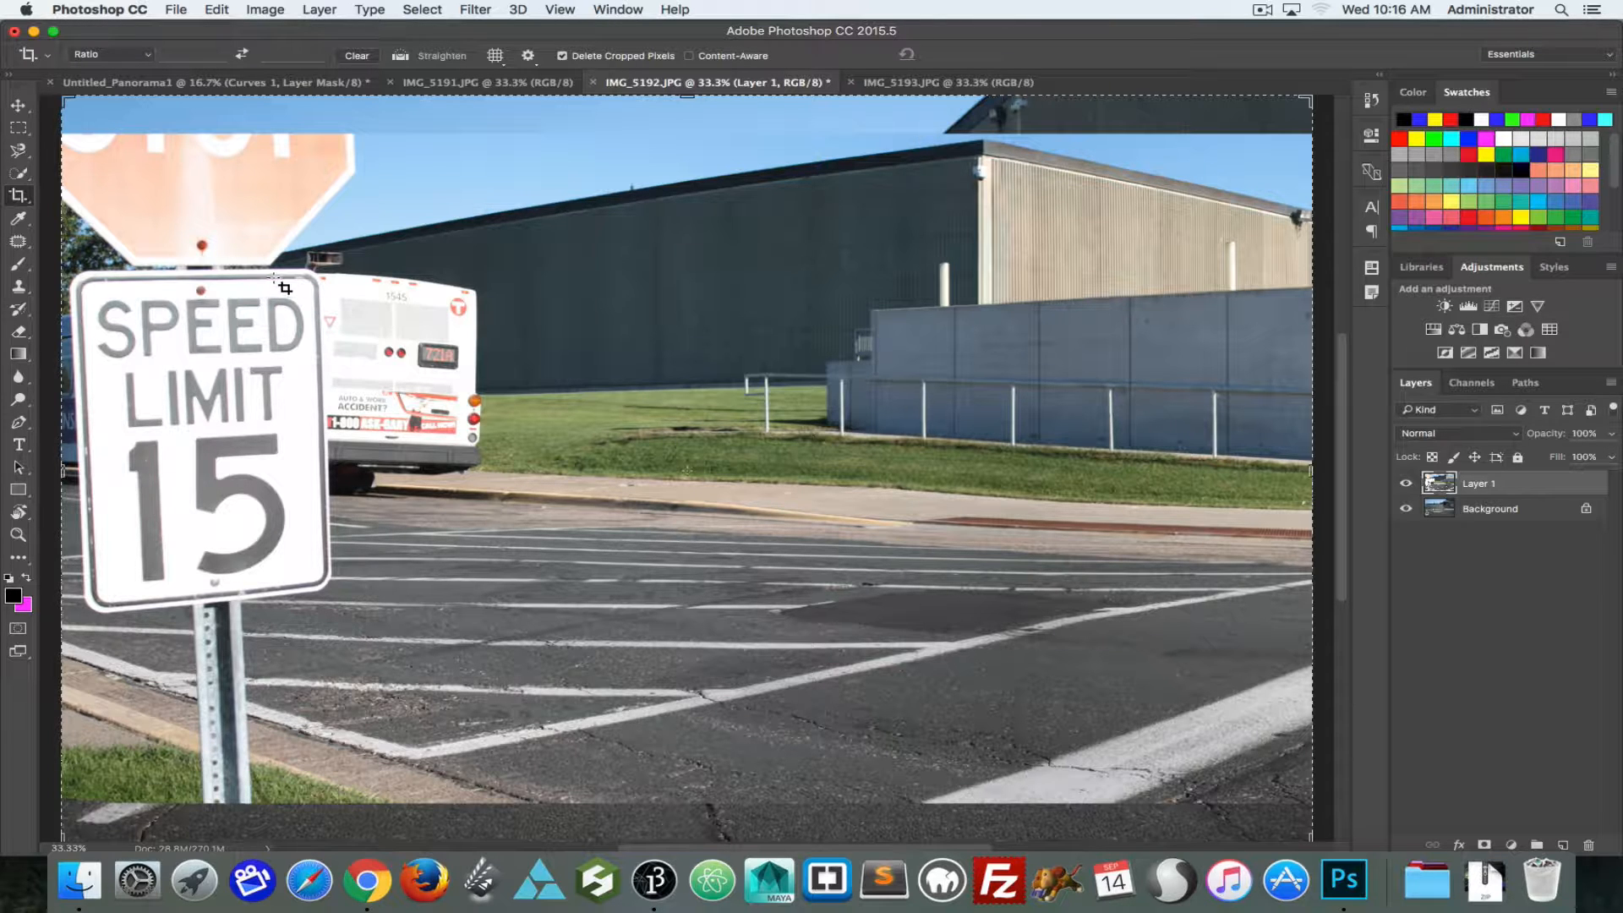
pyautogui.press('super+z')
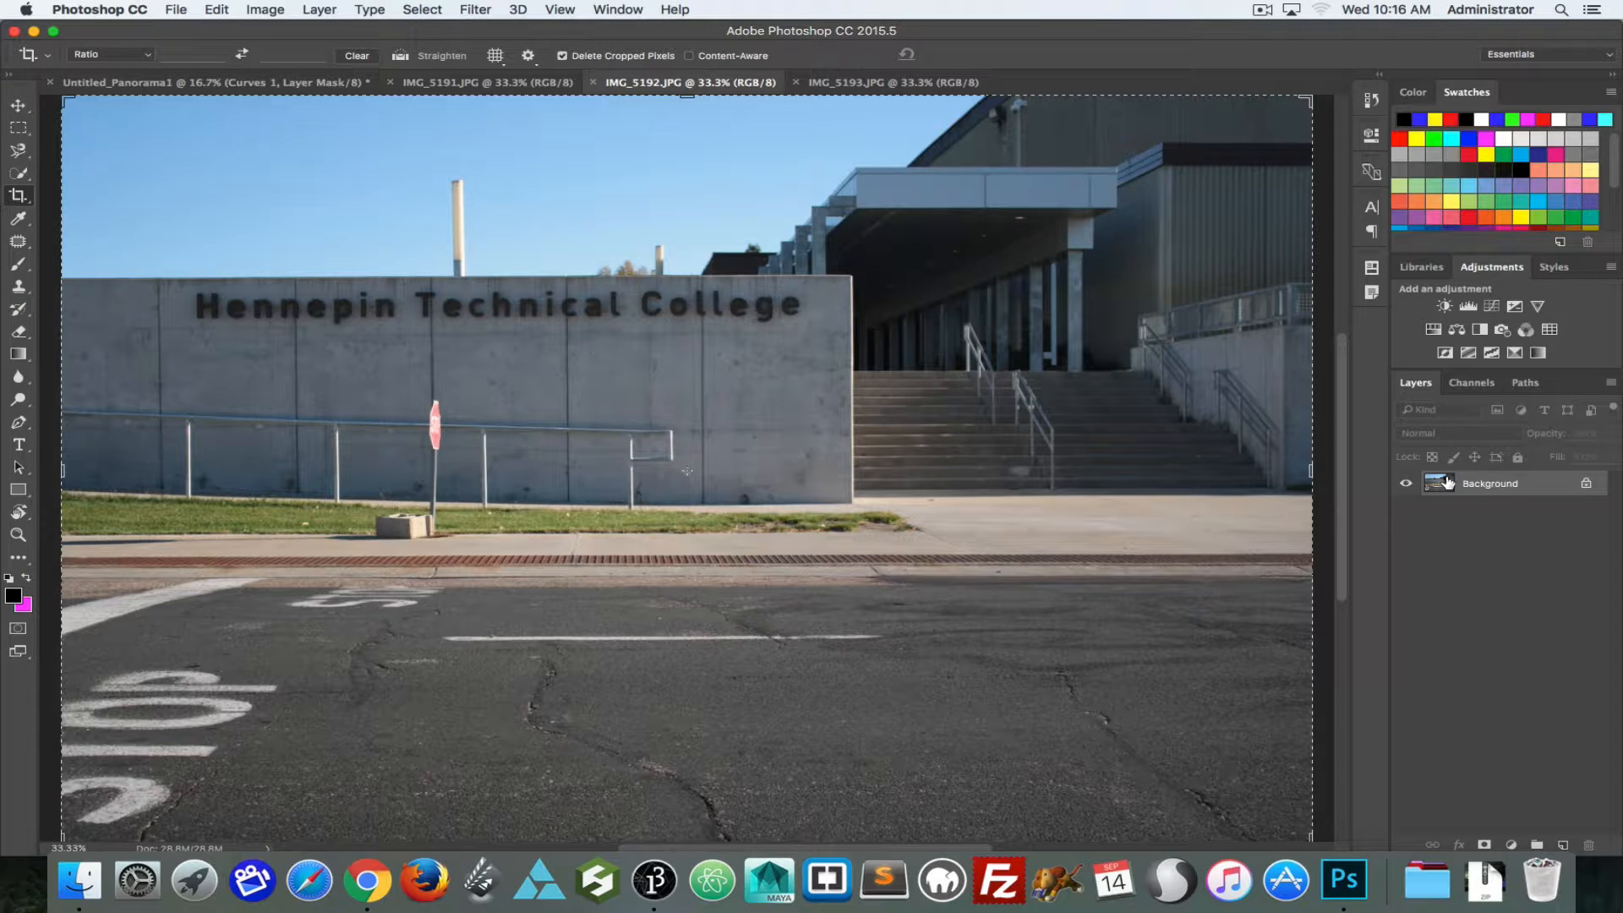
pyautogui.click(897, 82)
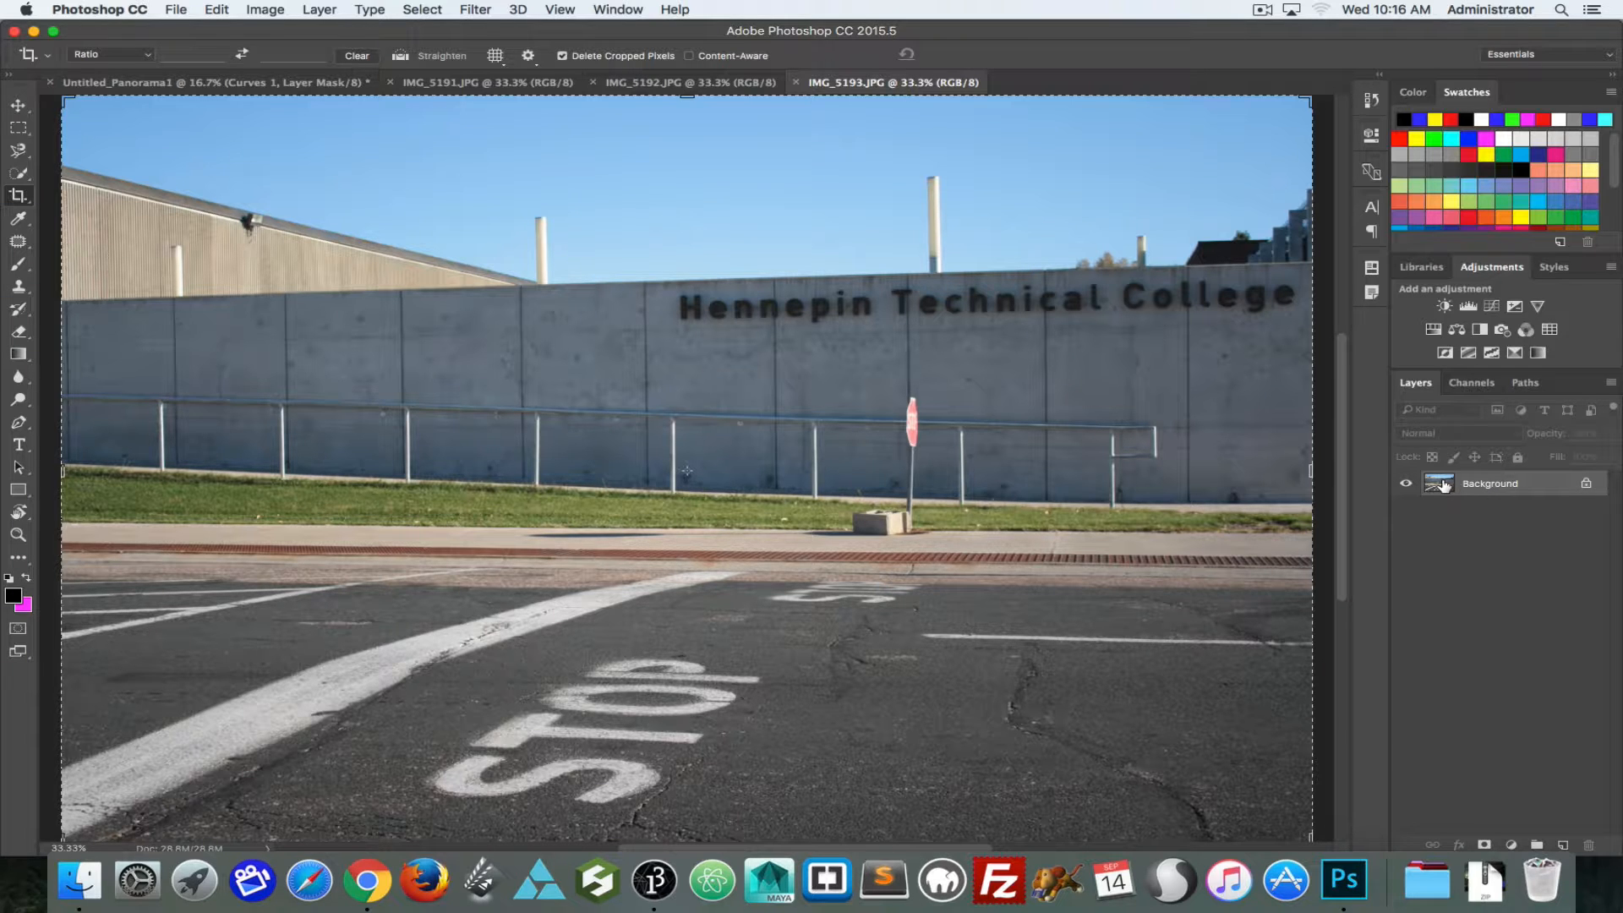
pyautogui.press('super+v')
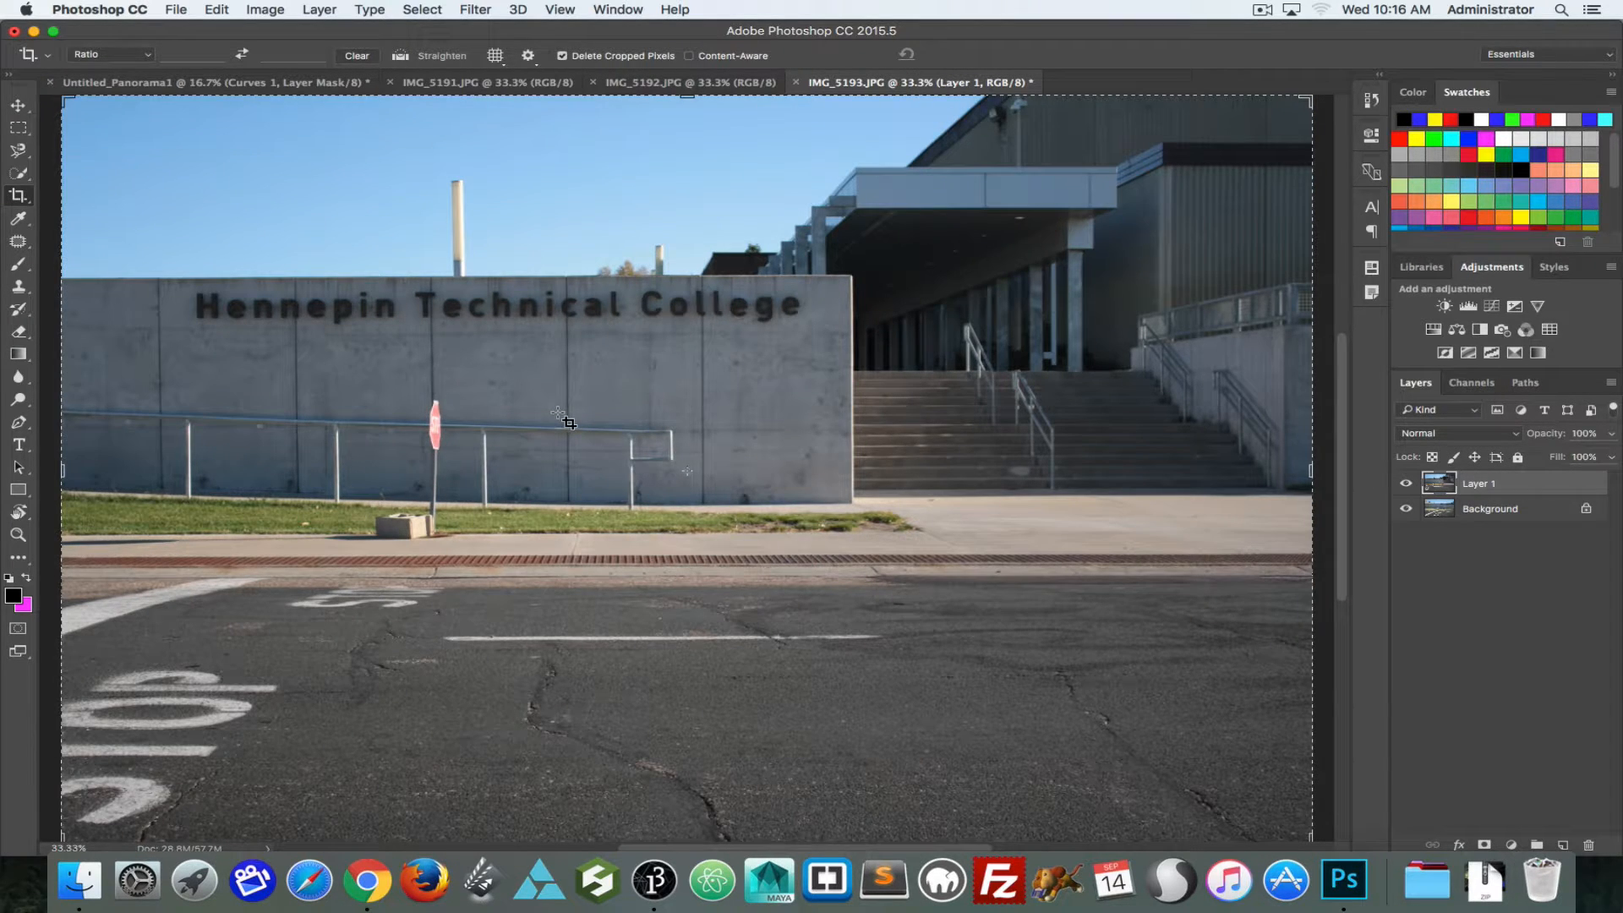
# Step: Move the pasted Layer 1 so its college sign roughly overlaps the one below, toggling the layer's visibility to compare
pyautogui.press('v')
pyautogui.moveTo(358, 388); pyautogui.dragTo(685, 417)
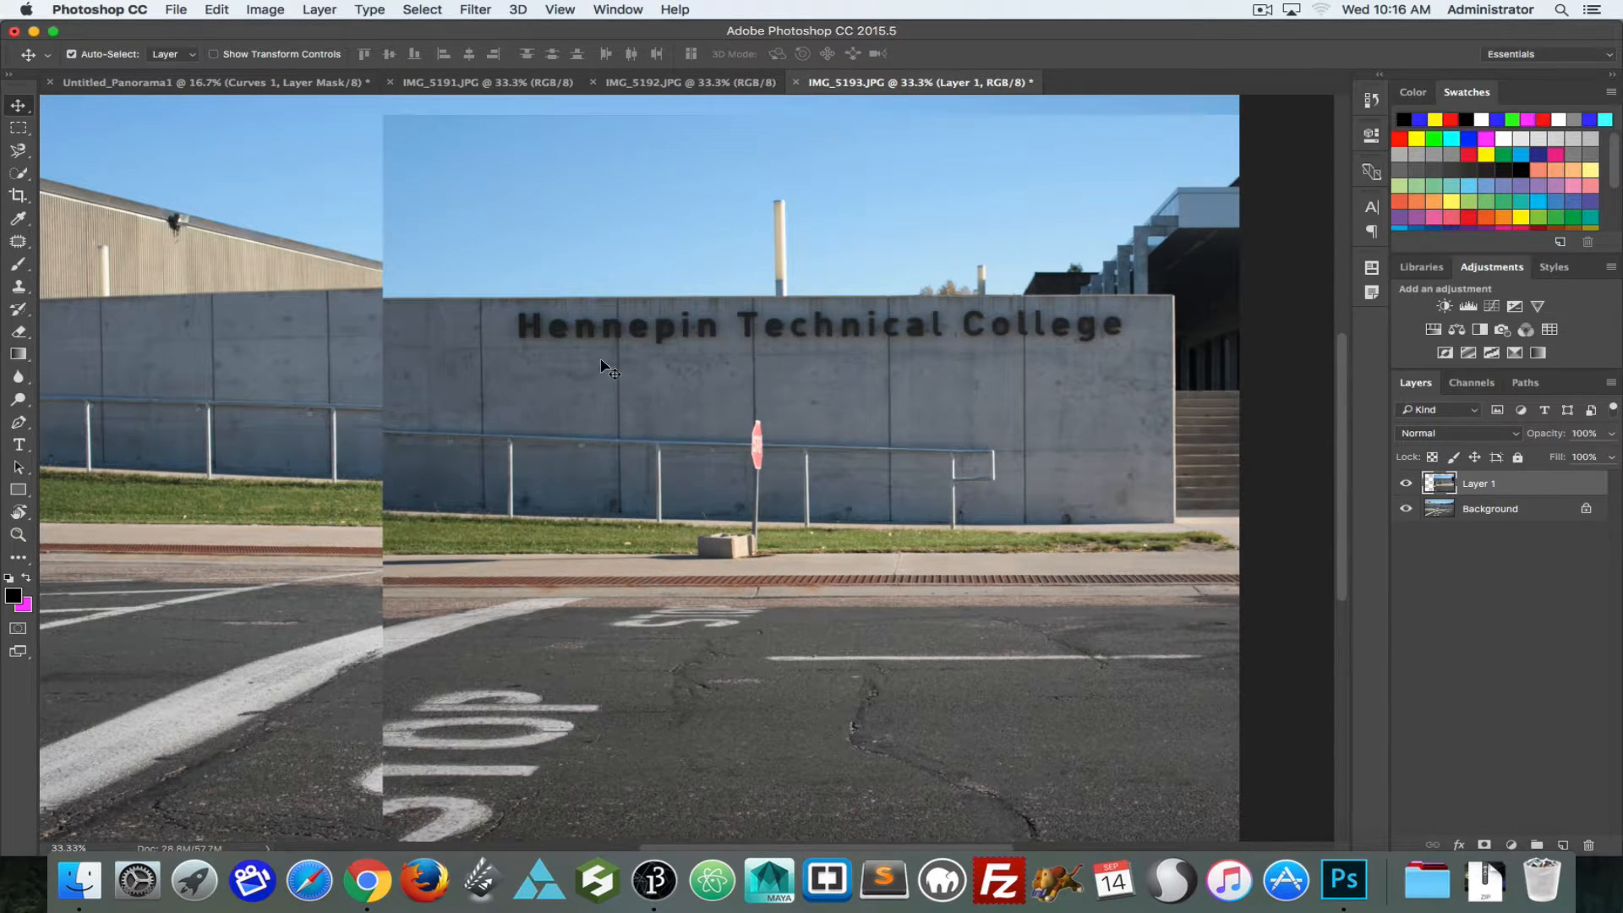
pyautogui.moveTo(598, 363); pyautogui.dragTo(658, 349)
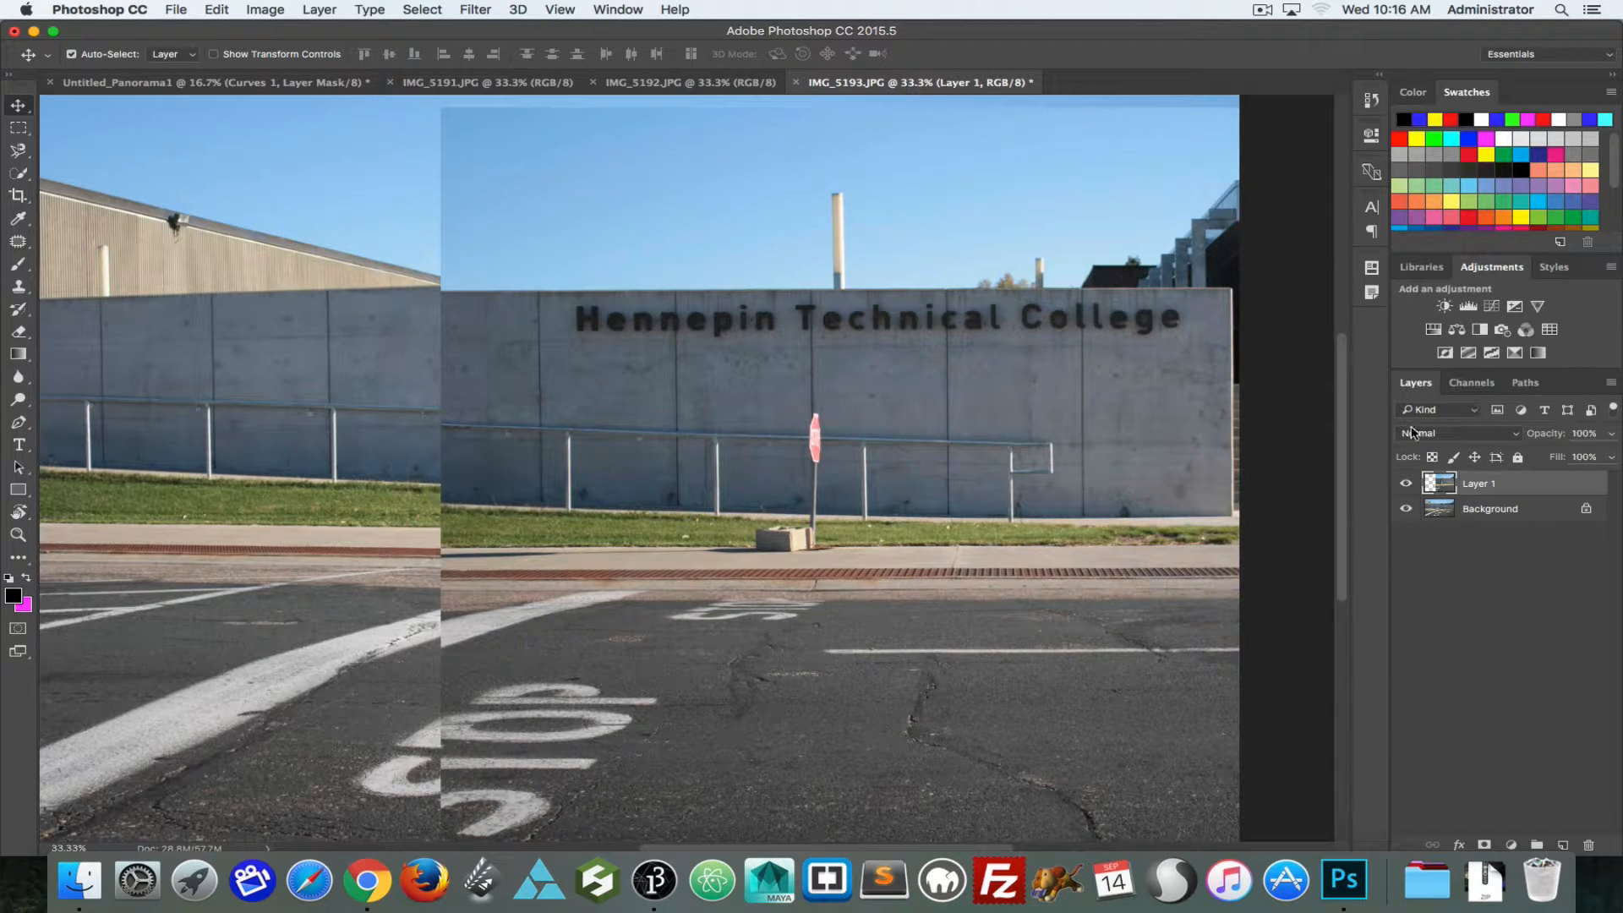
pyautogui.click(1407, 483)
pyautogui.click(1406, 483)
# Step: Set Layer 1's blend mode to Multiply and shift it until the STOP road lettering lines up with the photo below
pyautogui.click(1427, 437)
pyautogui.click(1429, 482)
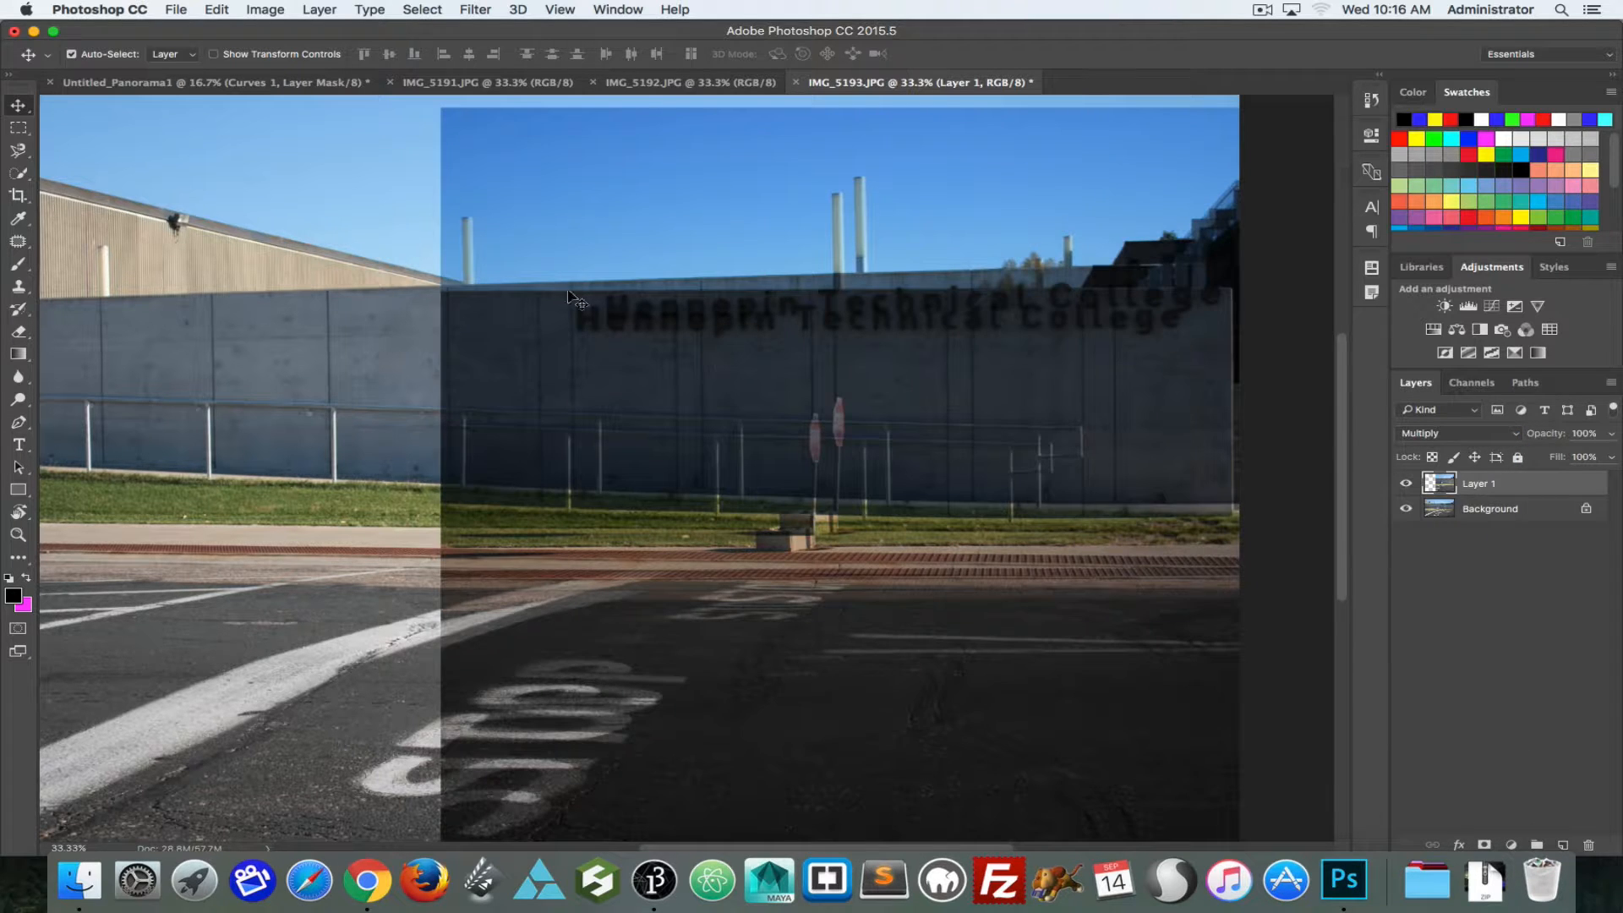
pyautogui.moveTo(695, 382)
pyautogui.mouseDown()
pyautogui.moveTo(642, 382)
pyautogui.moveTo(738, 366)
pyautogui.moveTo(723, 369)
pyautogui.mouseUp()
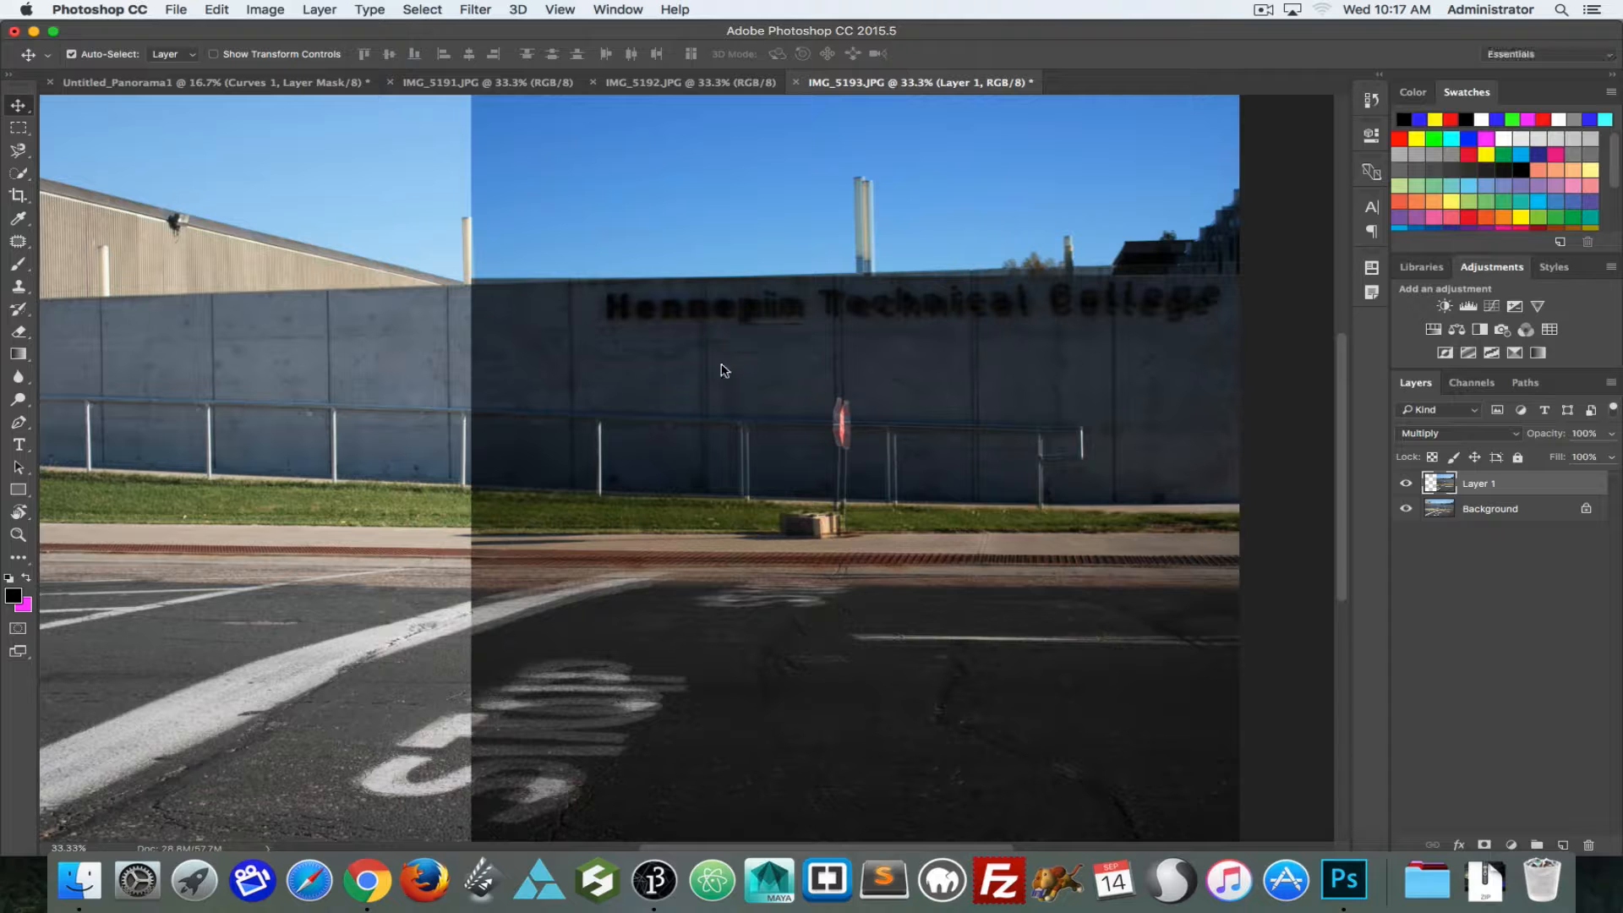
pyautogui.press('Down')
pyautogui.press('Left')
pyautogui.press('Left')
pyautogui.press('Left')
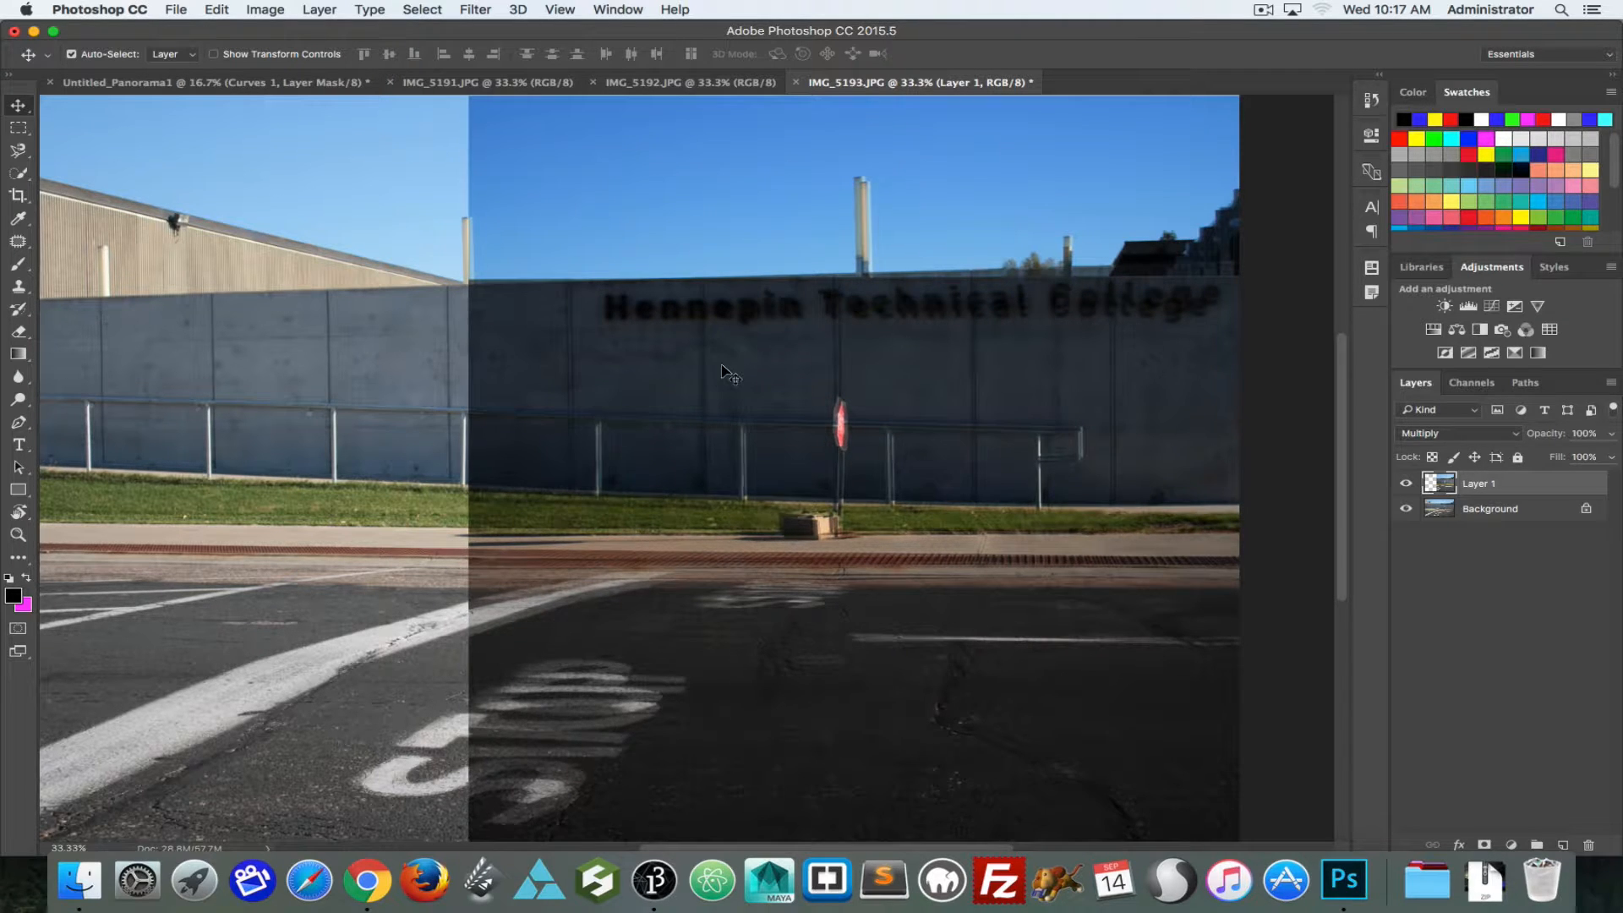
pyautogui.press('Down')
pyautogui.press('Right')
pyautogui.press('Right')
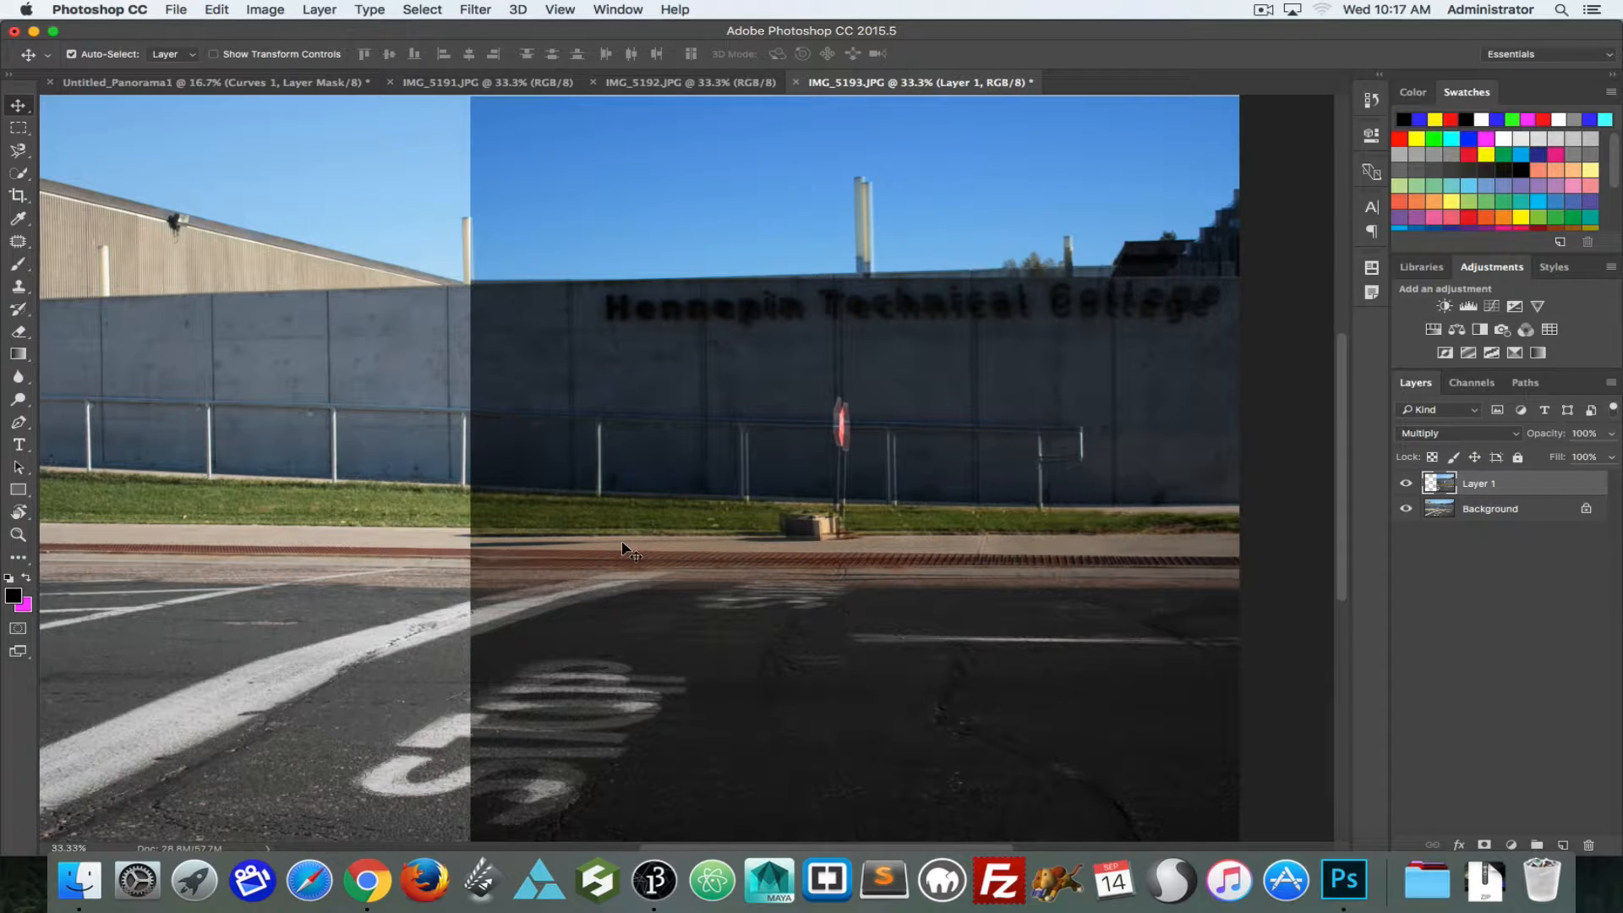
pyautogui.moveTo(620, 499)
pyautogui.mouseDown()
pyautogui.moveTo(595, 499)
pyautogui.moveTo(621, 480)
pyautogui.mouseUp()
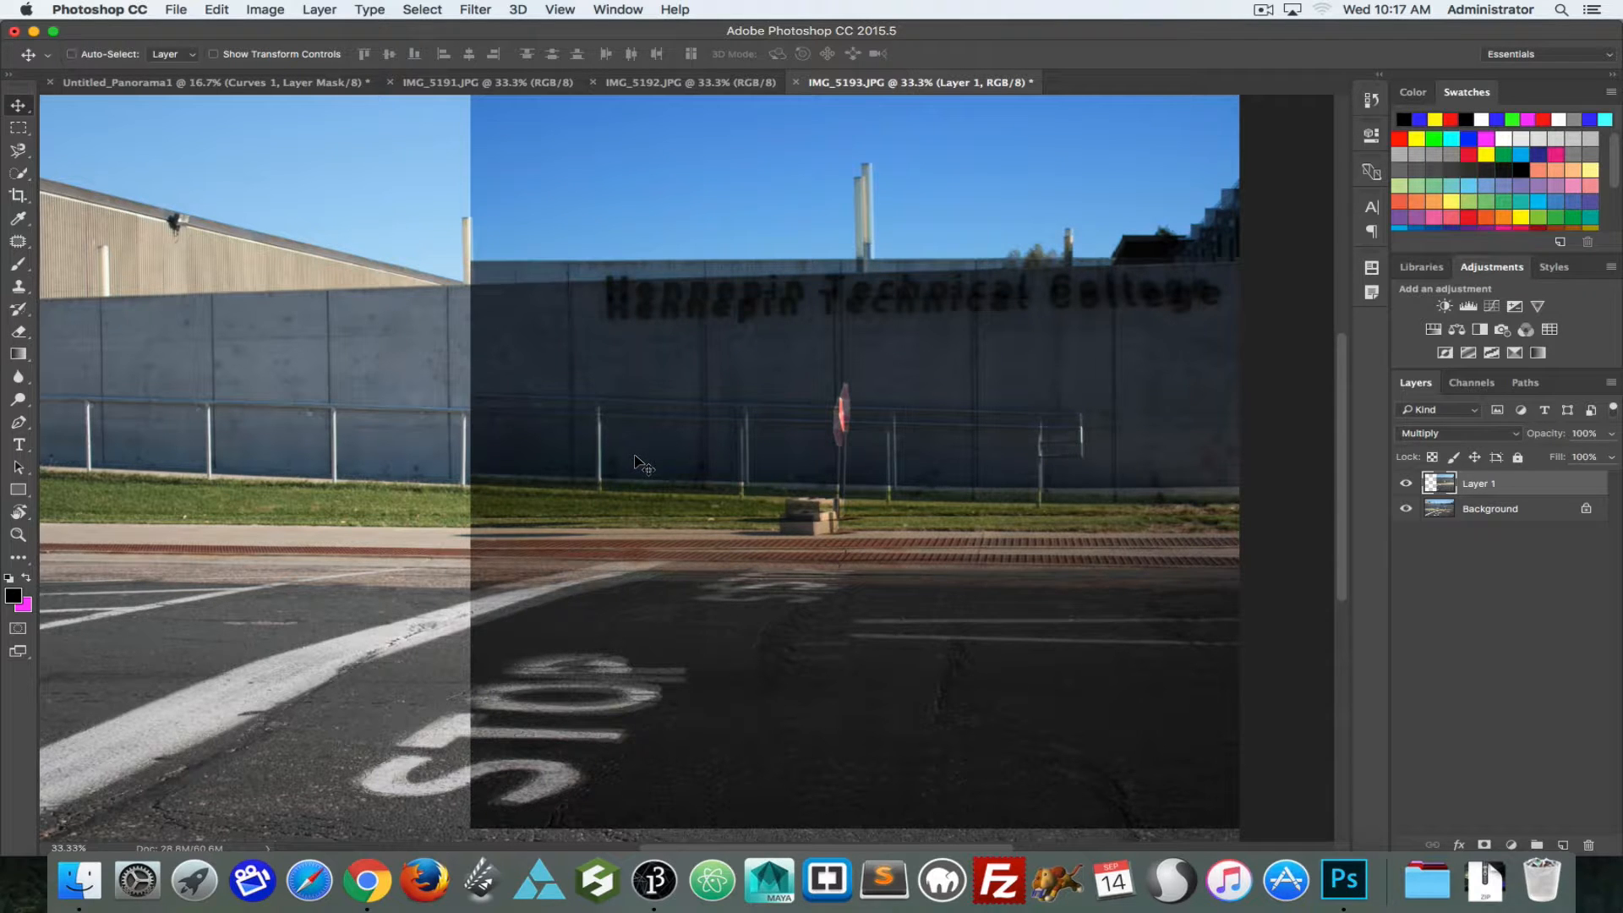
pyautogui.press('super+t')
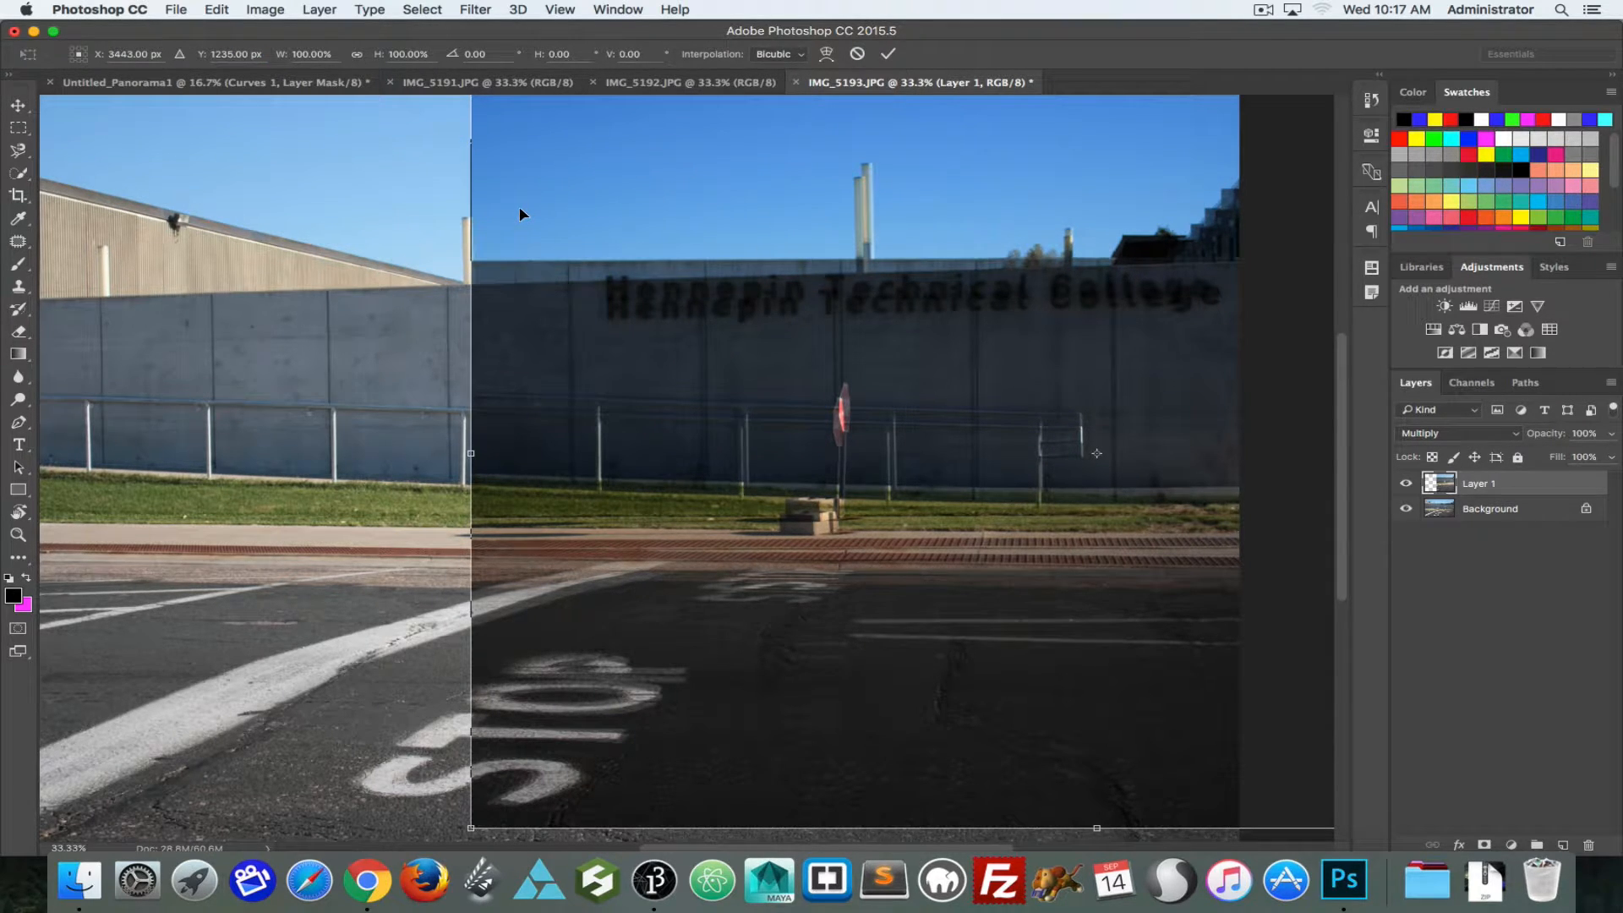
pyautogui.press('super+0')
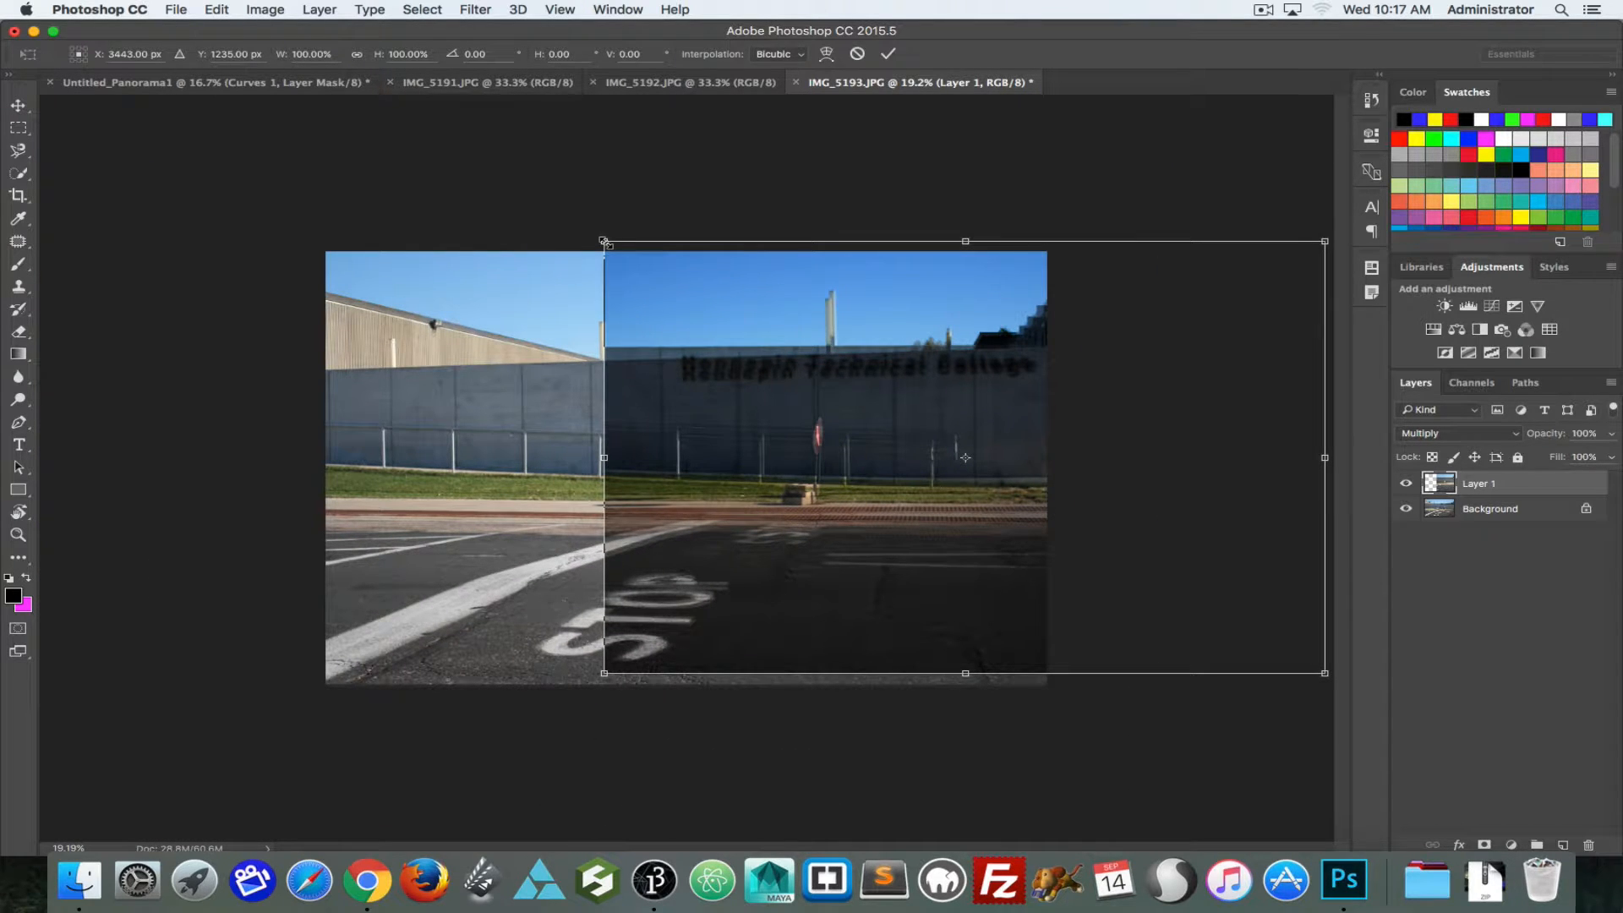
pyautogui.moveTo(606, 243); pyautogui.dragTo(607, 265)
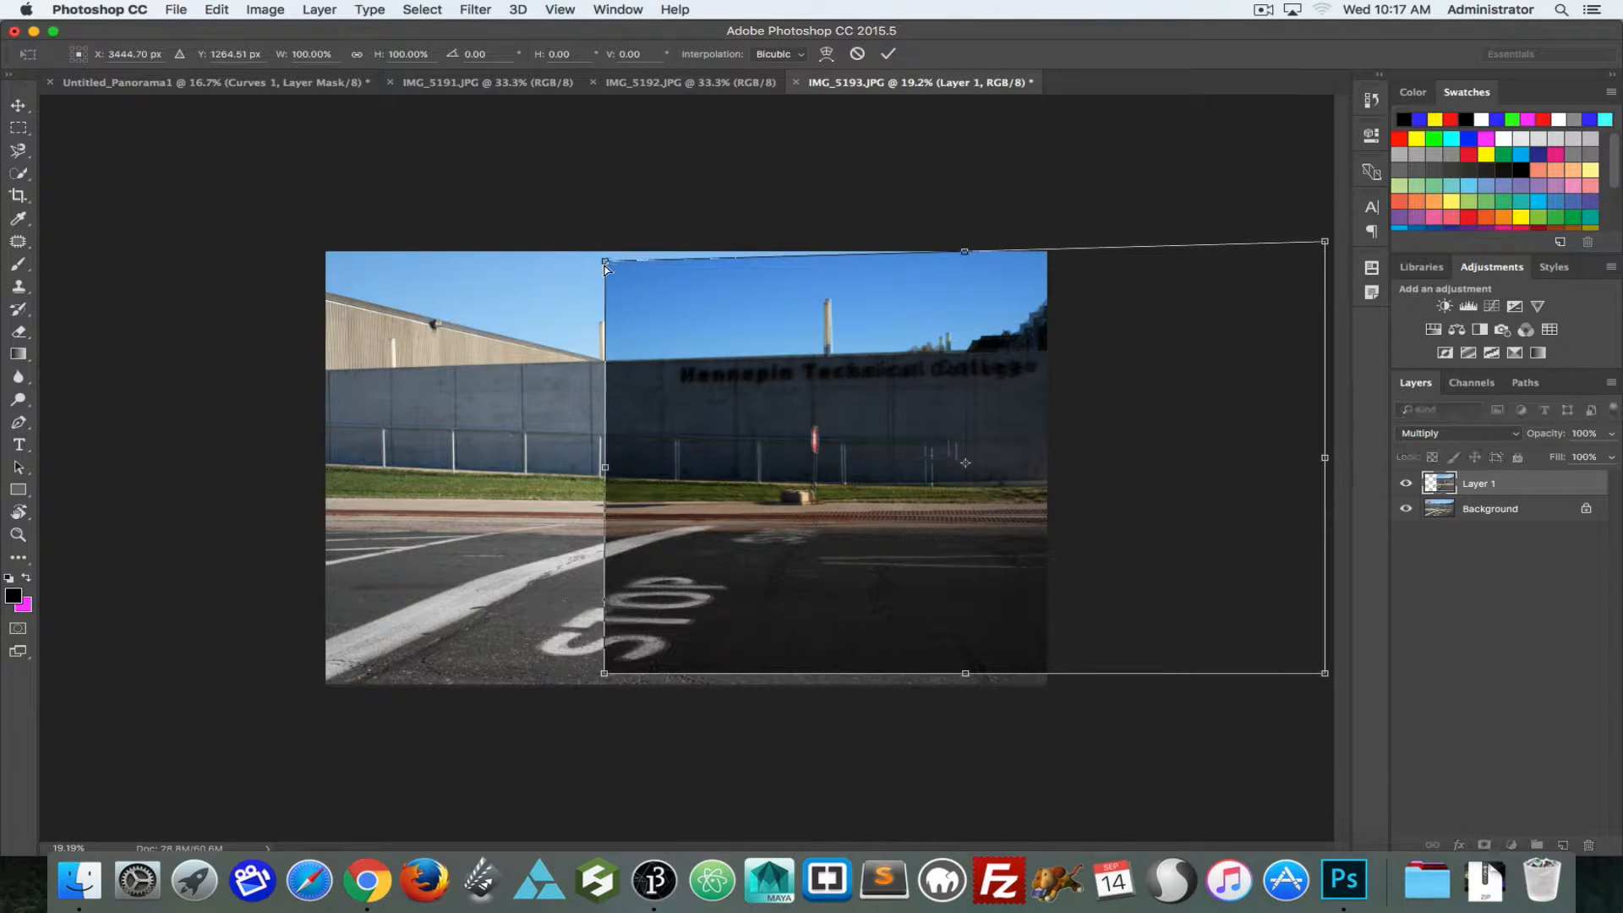
pyautogui.click(250, 9)
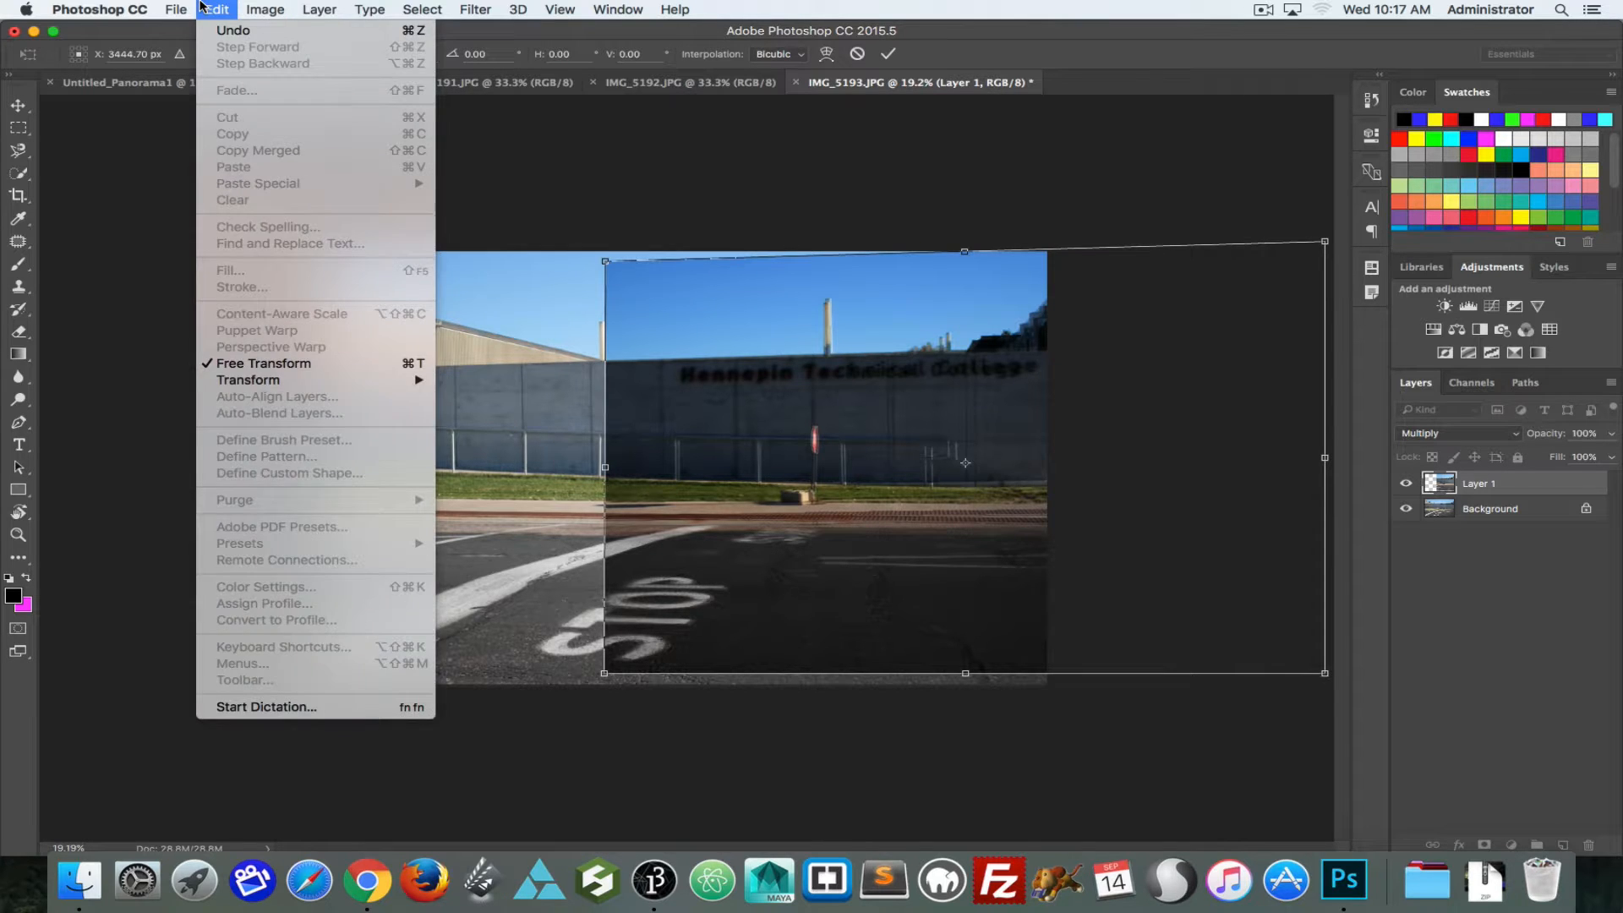
pyautogui.click(203, 7)
pyautogui.press('Return')
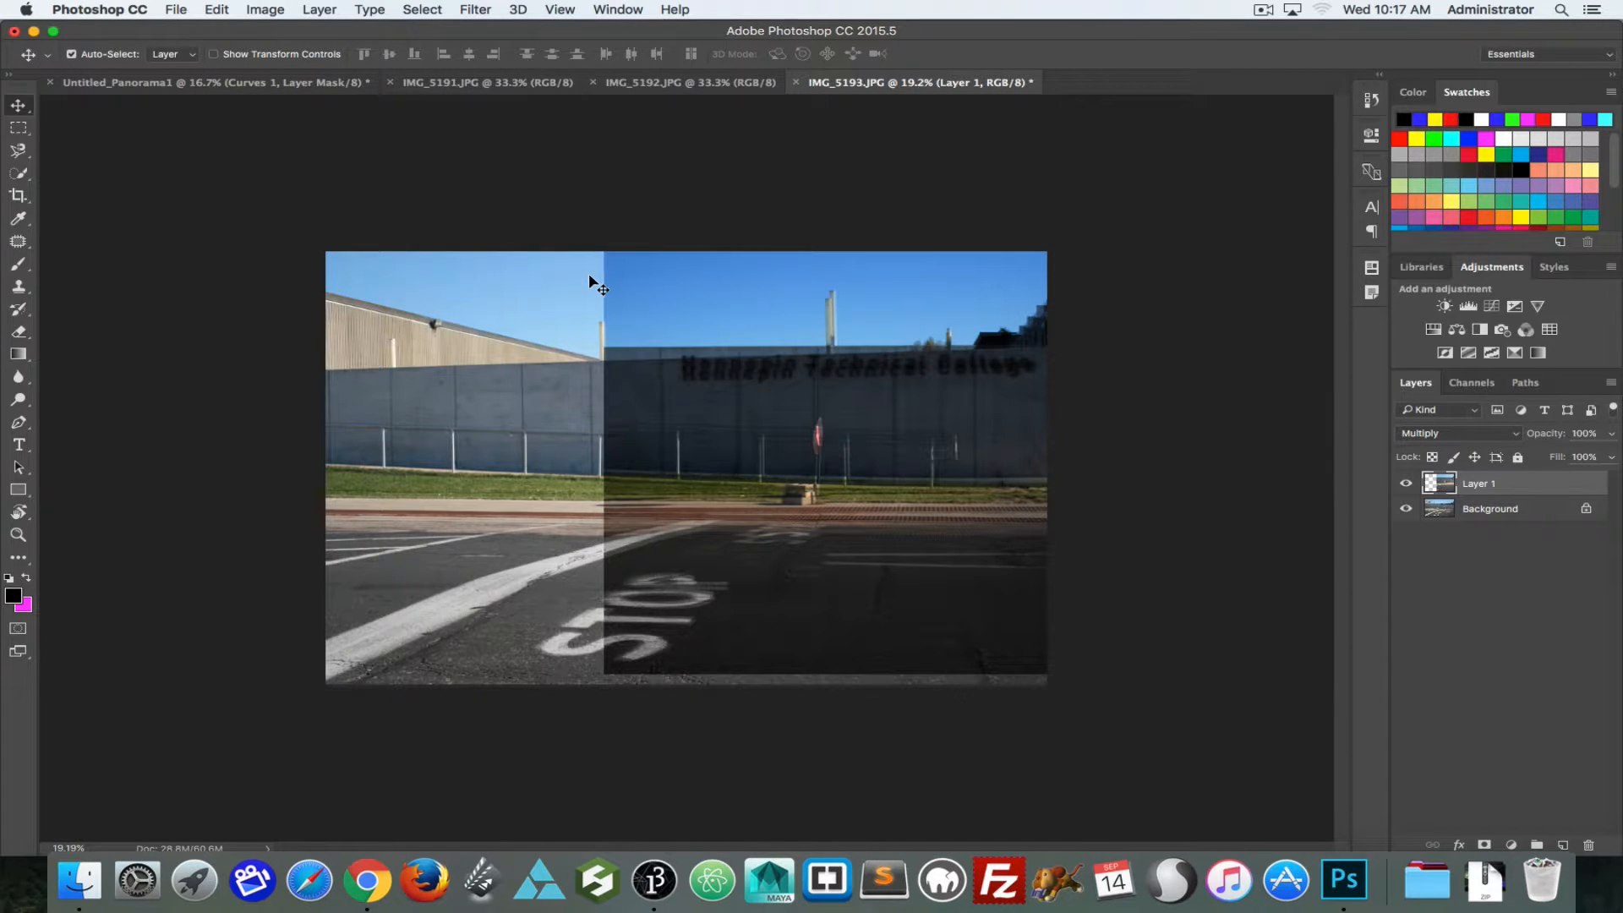
# Step: Distort Layer 1 by pulling its upper-left corner down and slightly inward and adjusting its lower-left corner so the wall and sign match
pyautogui.press('super+t')
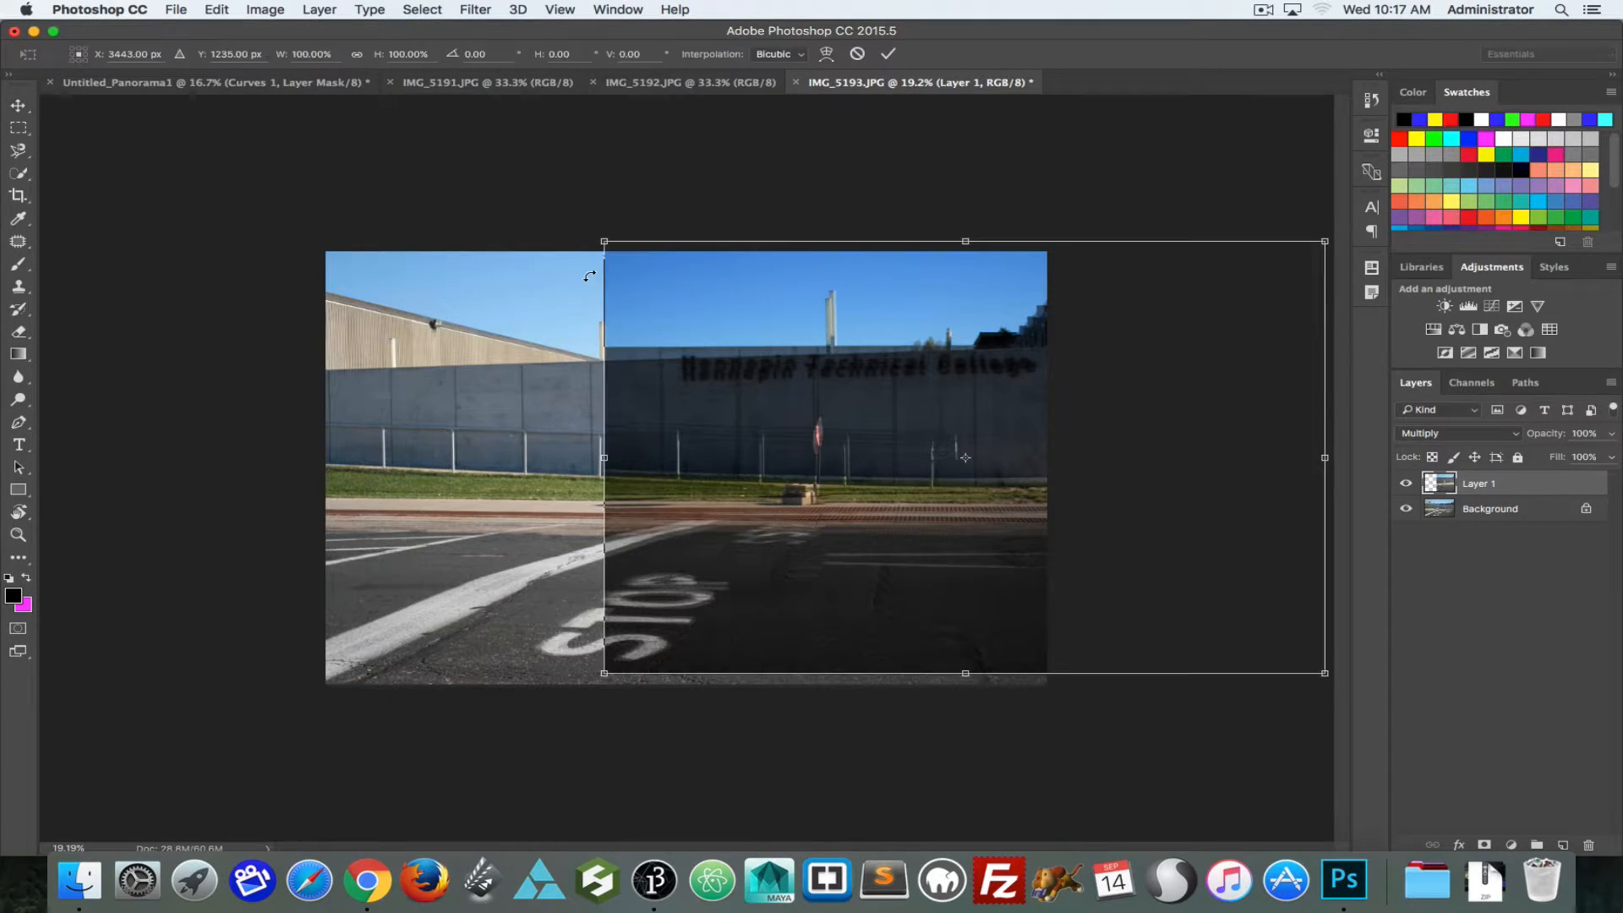
pyautogui.click(228, 7)
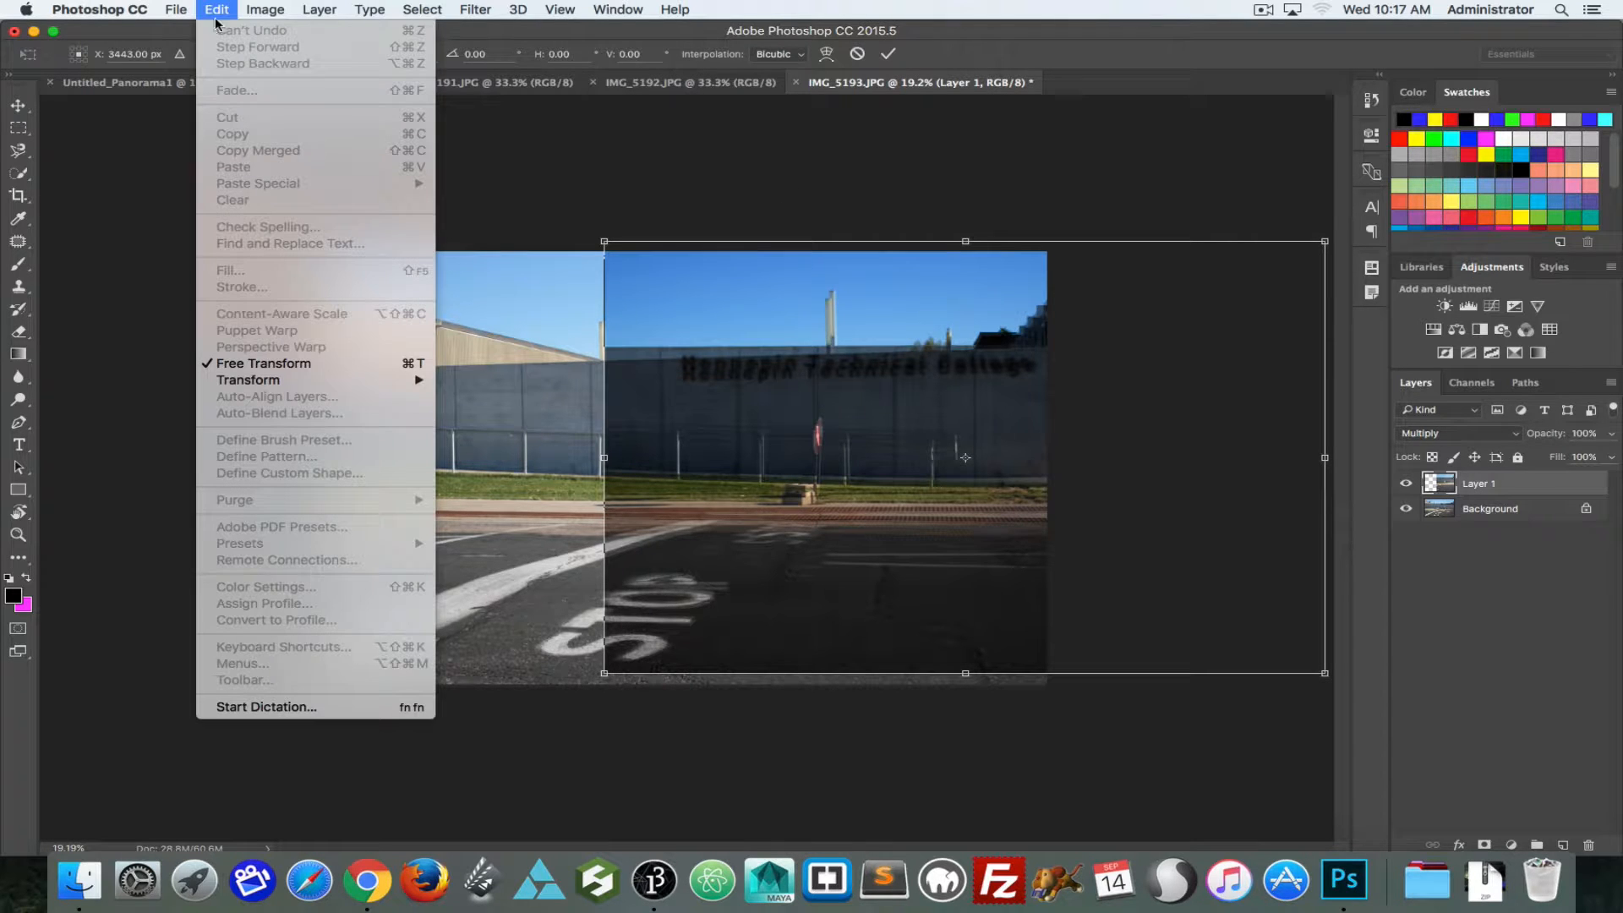
pyautogui.click(74, 290)
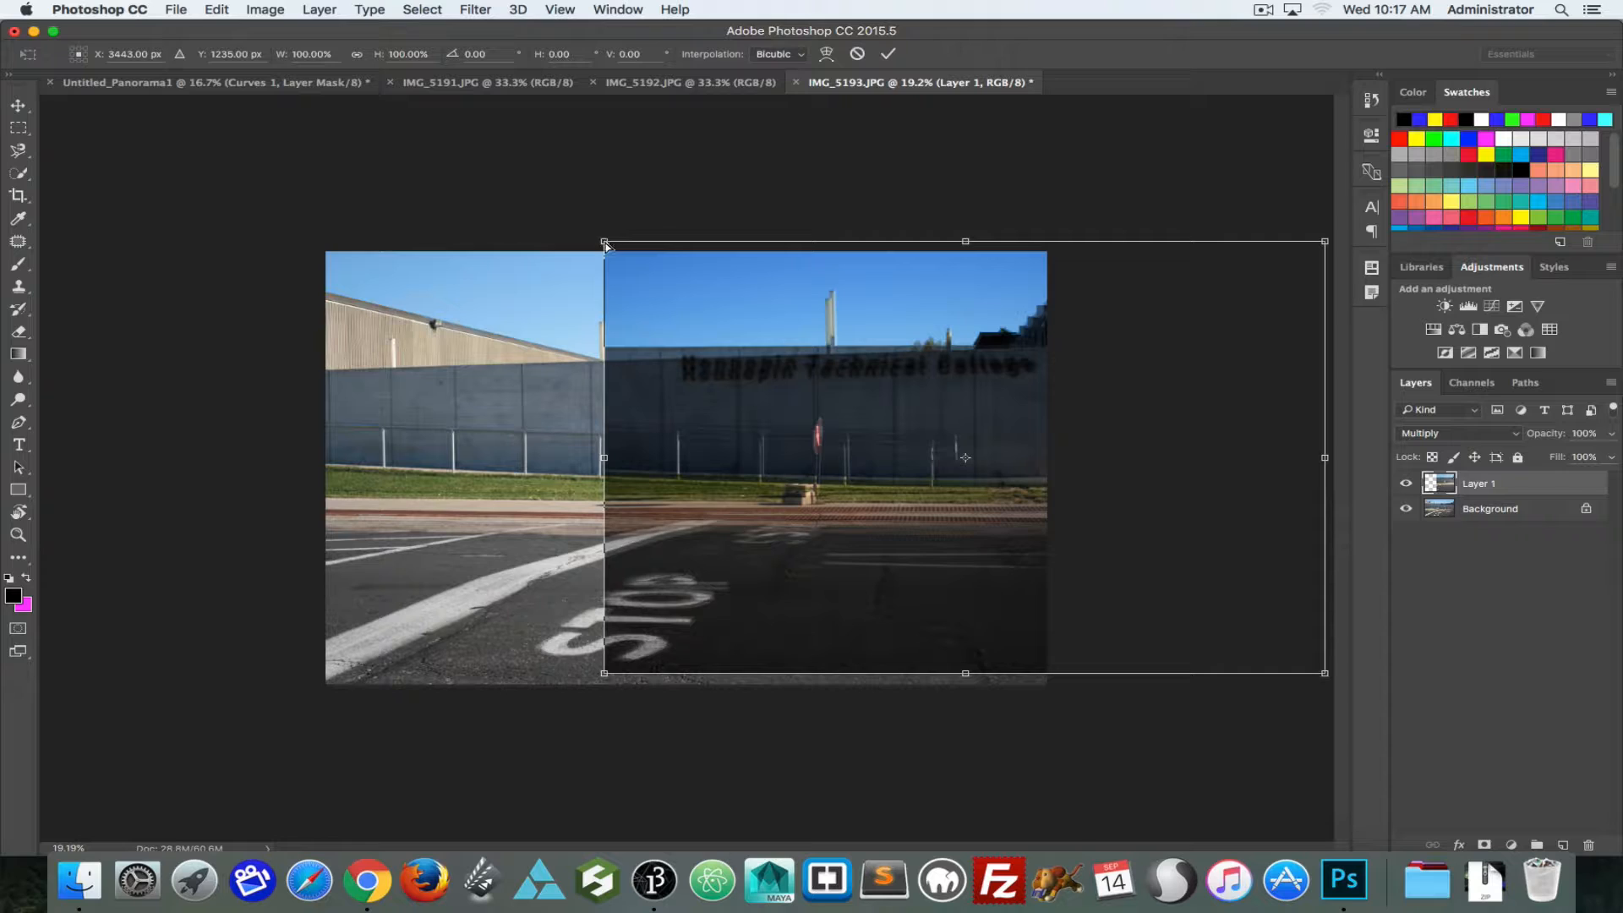
pyautogui.moveTo(605, 245)
pyautogui.mouseDown()
pyautogui.moveTo(862, 457)
pyautogui.moveTo(854, 406)
pyautogui.moveTo(600, 511)
pyautogui.moveTo(879, 423)
pyautogui.moveTo(1049, 427)
pyautogui.moveTo(364, 495)
pyautogui.moveTo(541, 381)
pyautogui.moveTo(2, 414)
pyautogui.moveTo(551, 318)
pyautogui.moveTo(102, 366)
pyautogui.moveTo(551, 302)
pyautogui.moveTo(407, 258)
pyautogui.moveTo(672, 255)
pyautogui.moveTo(613, 265)
pyautogui.mouseUp()
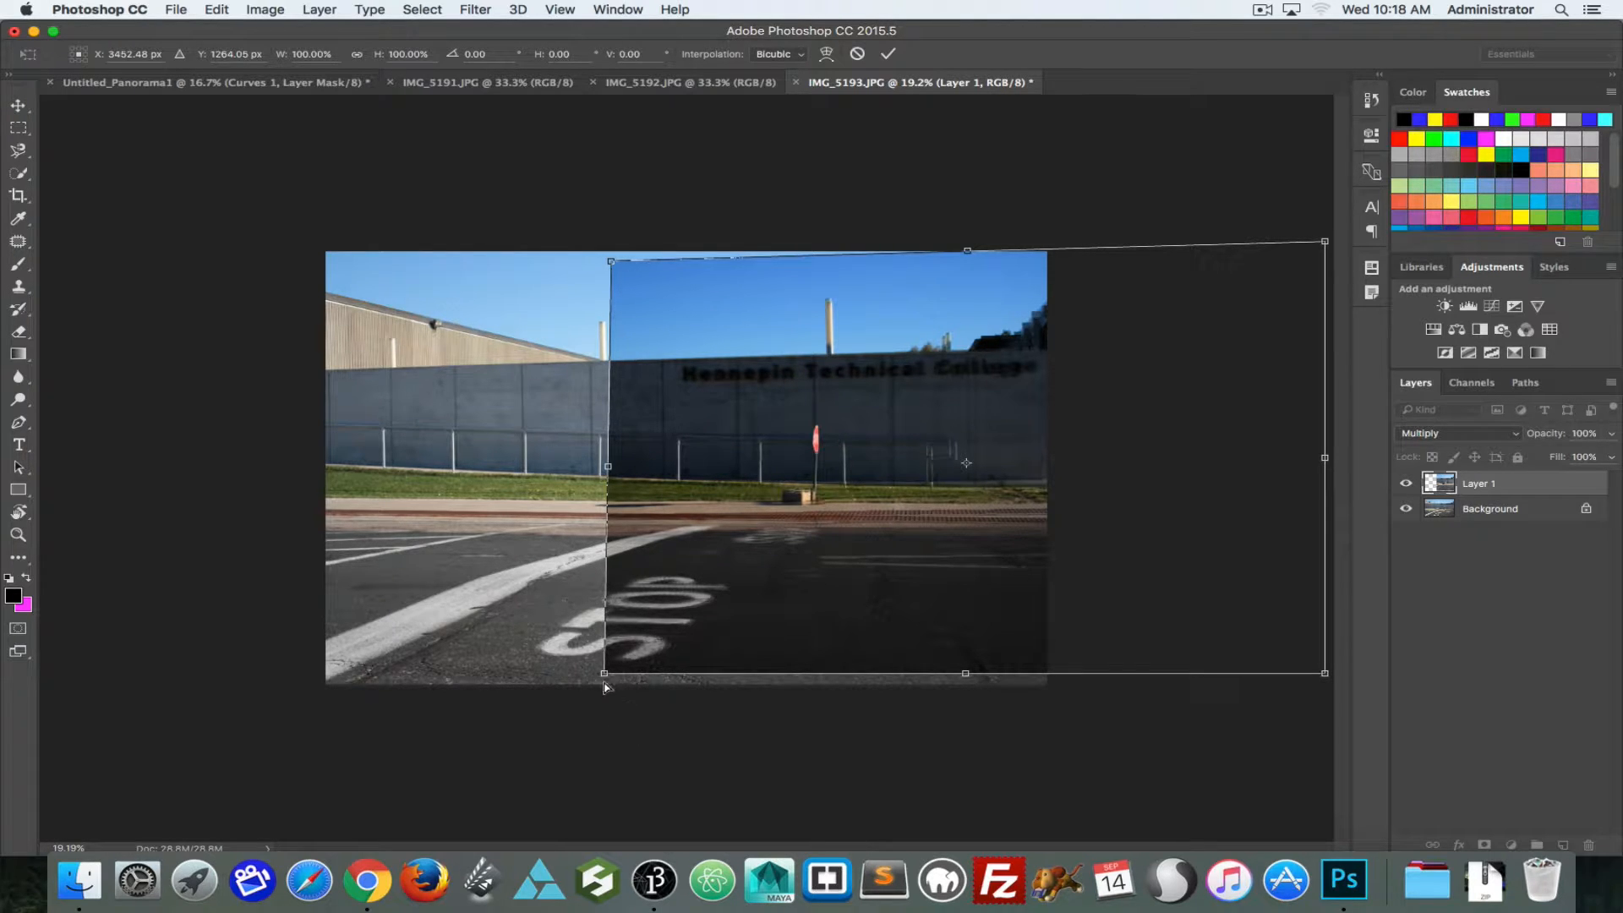
pyautogui.moveTo(605, 676); pyautogui.dragTo(605, 677)
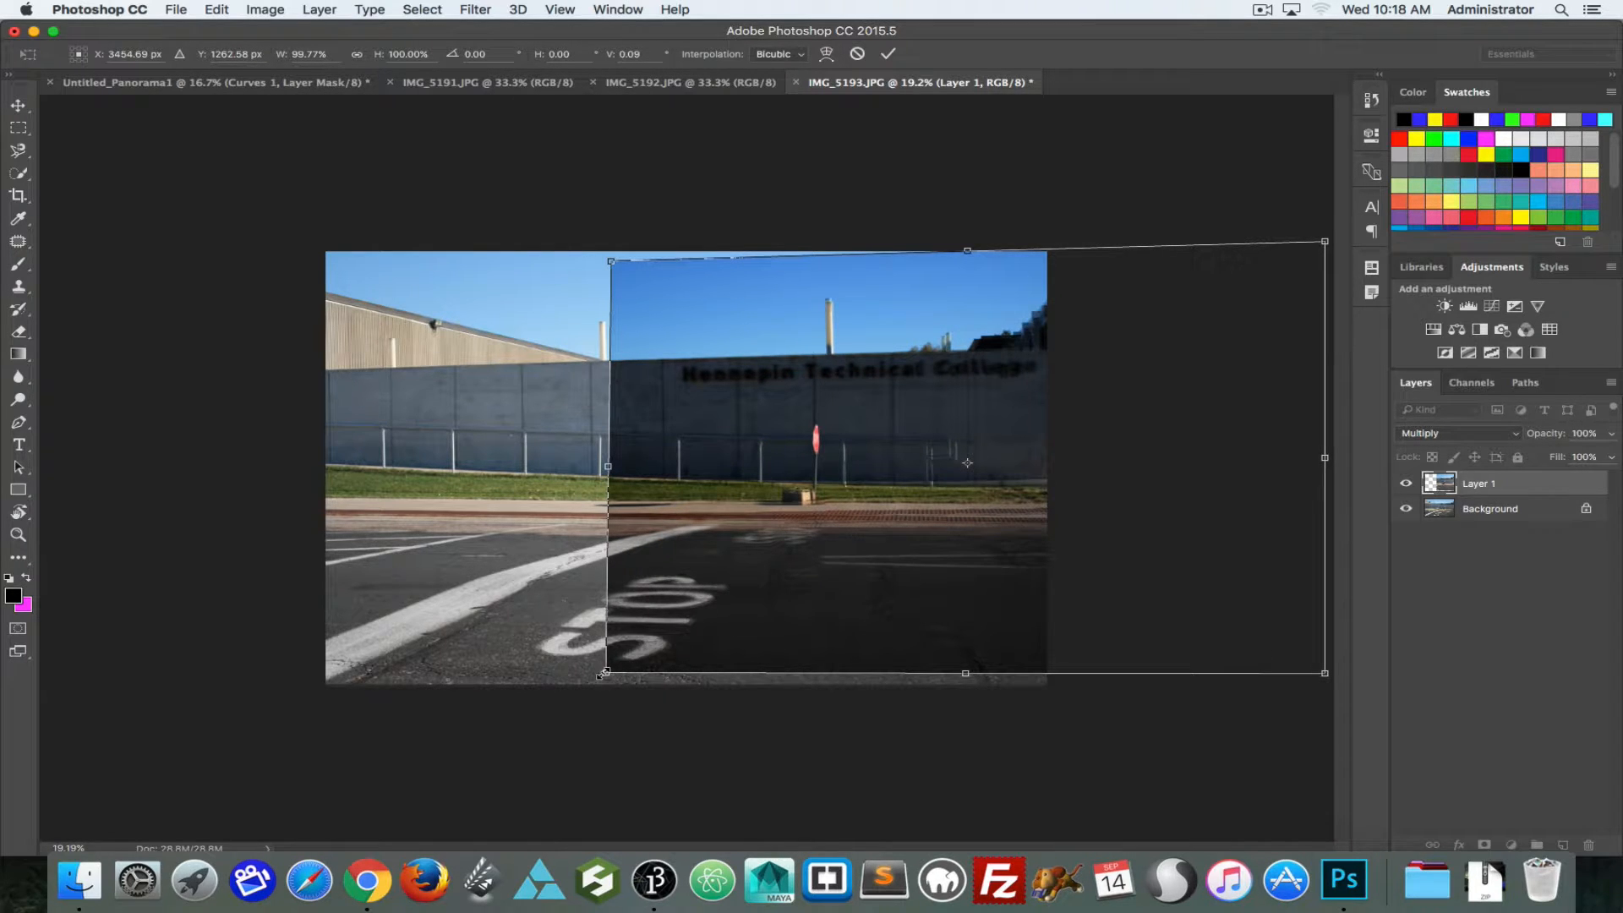
pyautogui.press('Return')
# Step: Return Layer 1 to Normal blending and toggle its visibility to check the alignment against the photo below
pyautogui.click(1437, 434)
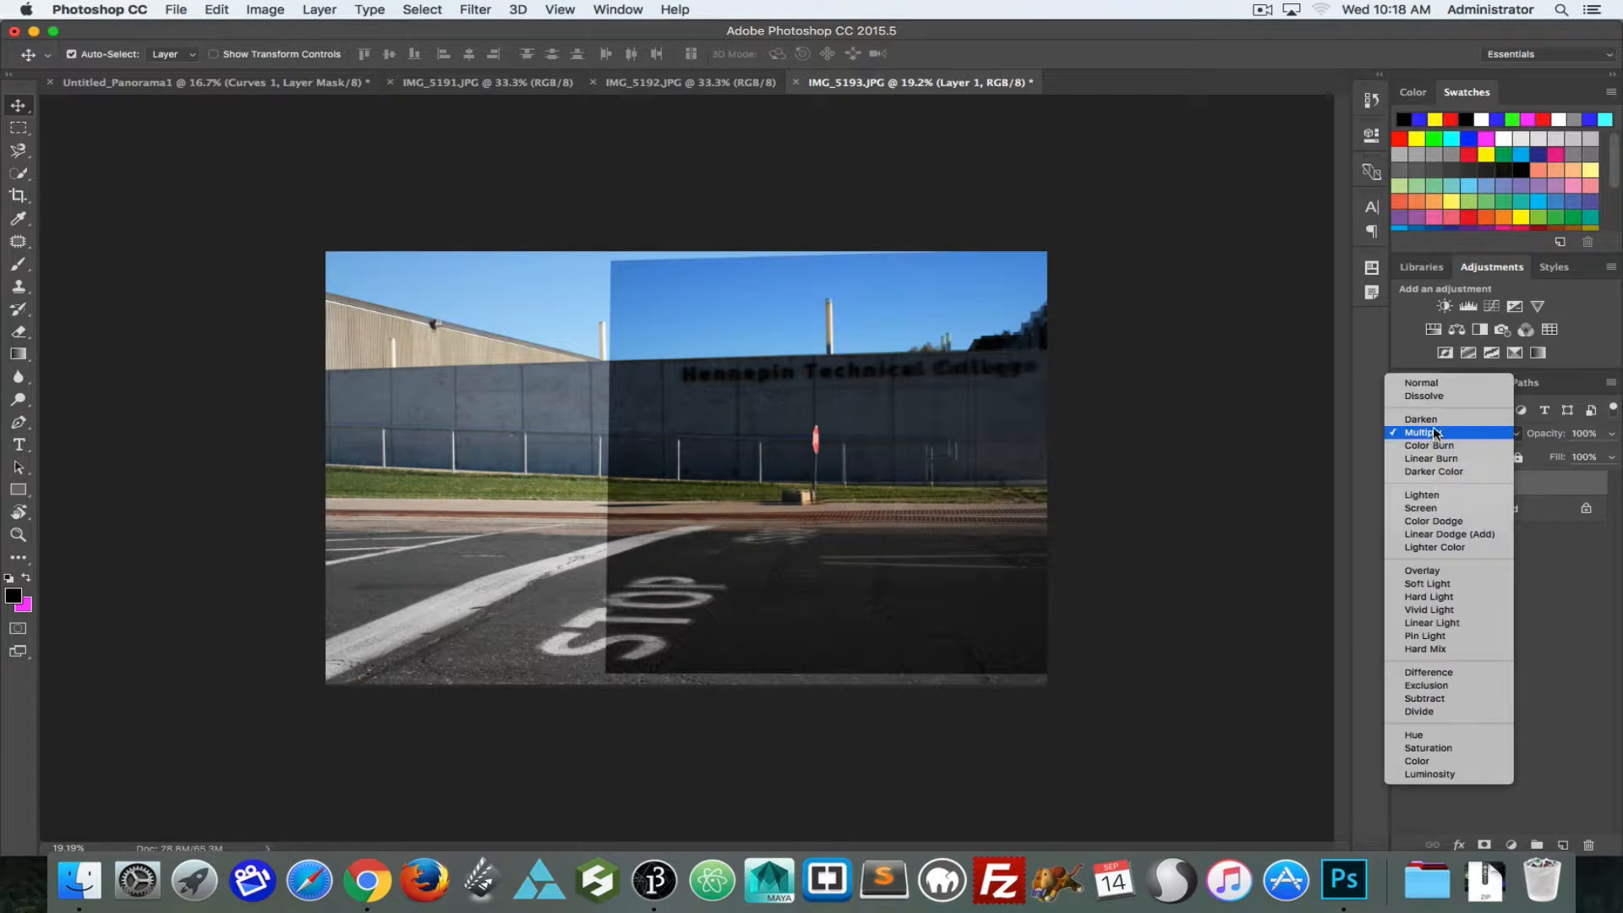
pyautogui.click(1492, 379)
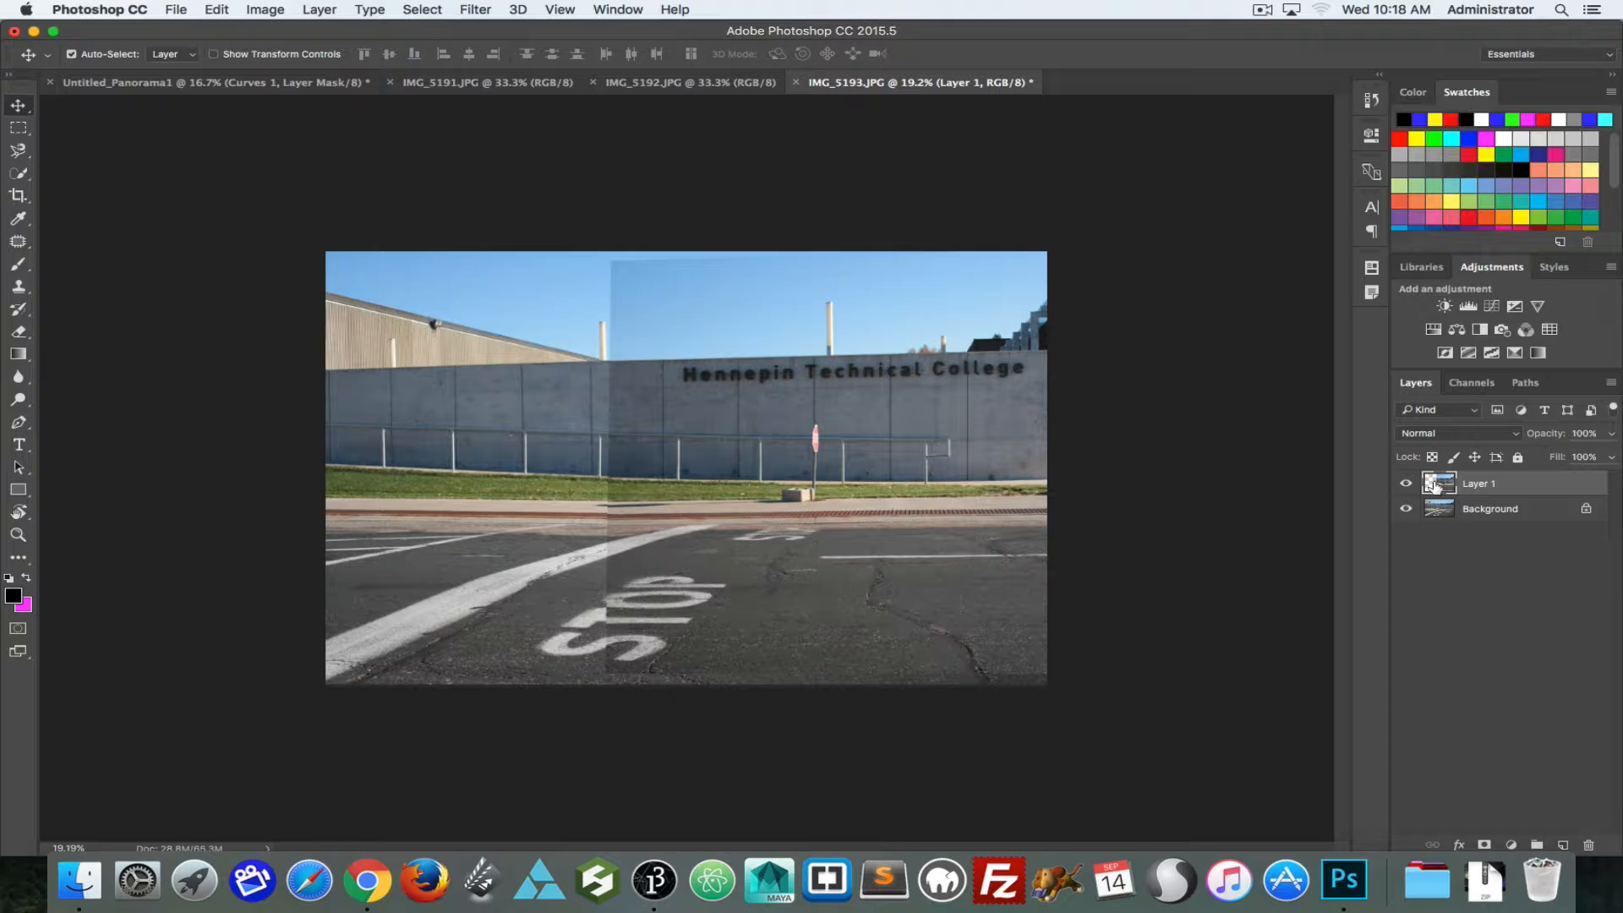
pyautogui.click(1405, 484)
pyautogui.click(1405, 484)
pyautogui.click(1405, 484)
pyautogui.click(1405, 484)
# Step: Convert the locked background into an ordinary layer and move both layers together to the left to reveal the building entrance
pyautogui.doubleClick(1431, 510)
pyautogui.press('Return')
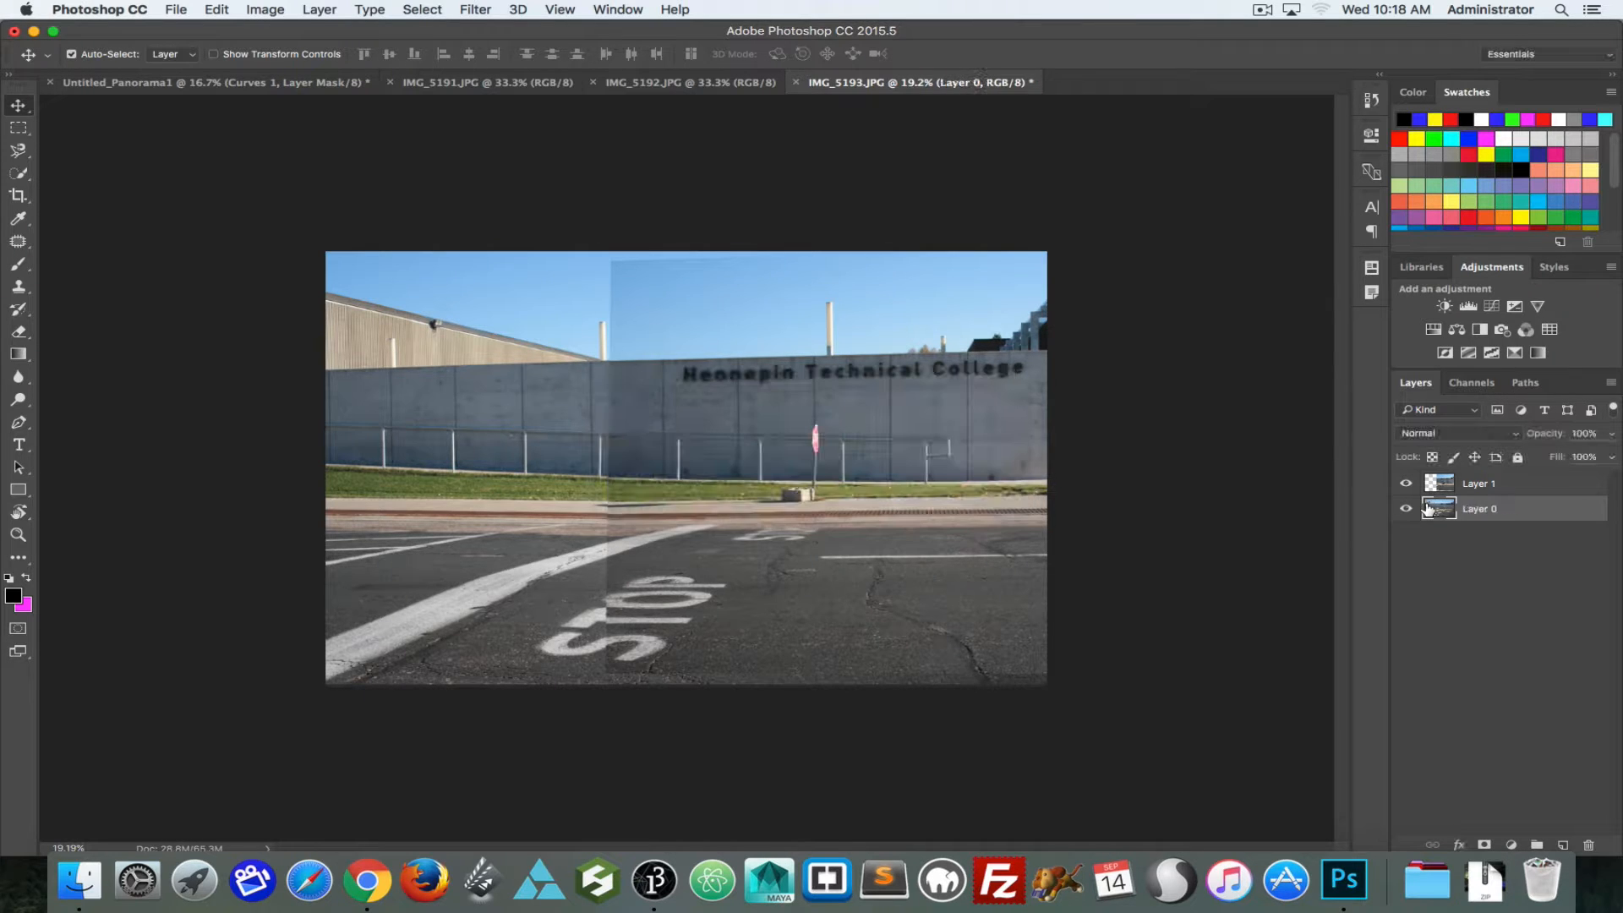
pyautogui.keyDown('shift'); pyautogui.click(1478, 485); pyautogui.keyUp('shift')
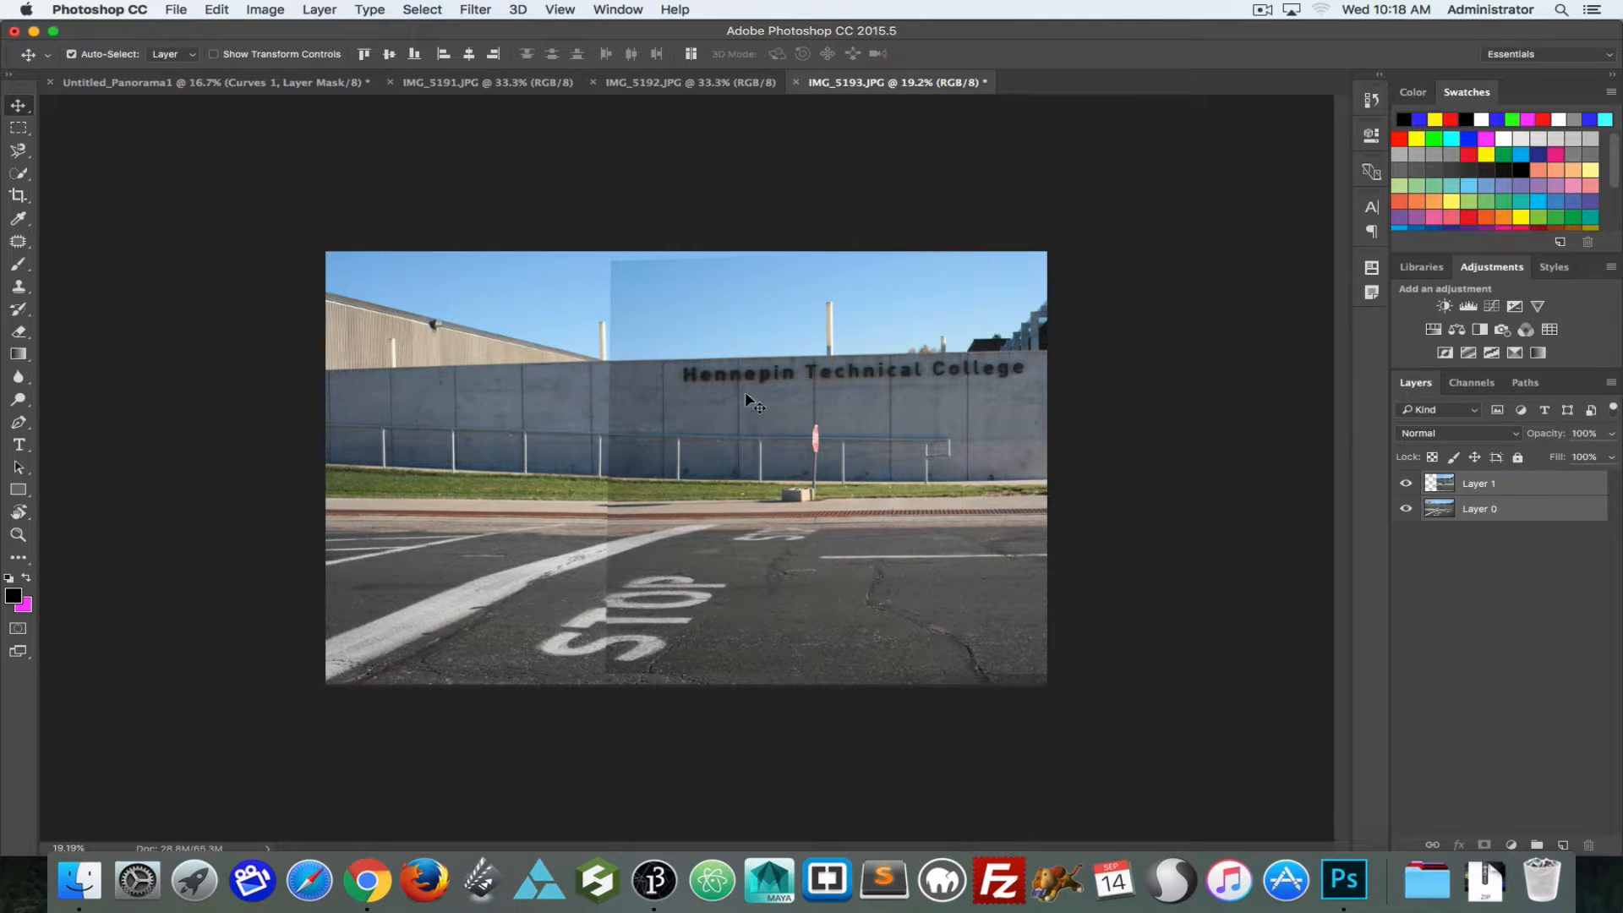
pyautogui.moveTo(744, 392); pyautogui.dragTo(677, 389)
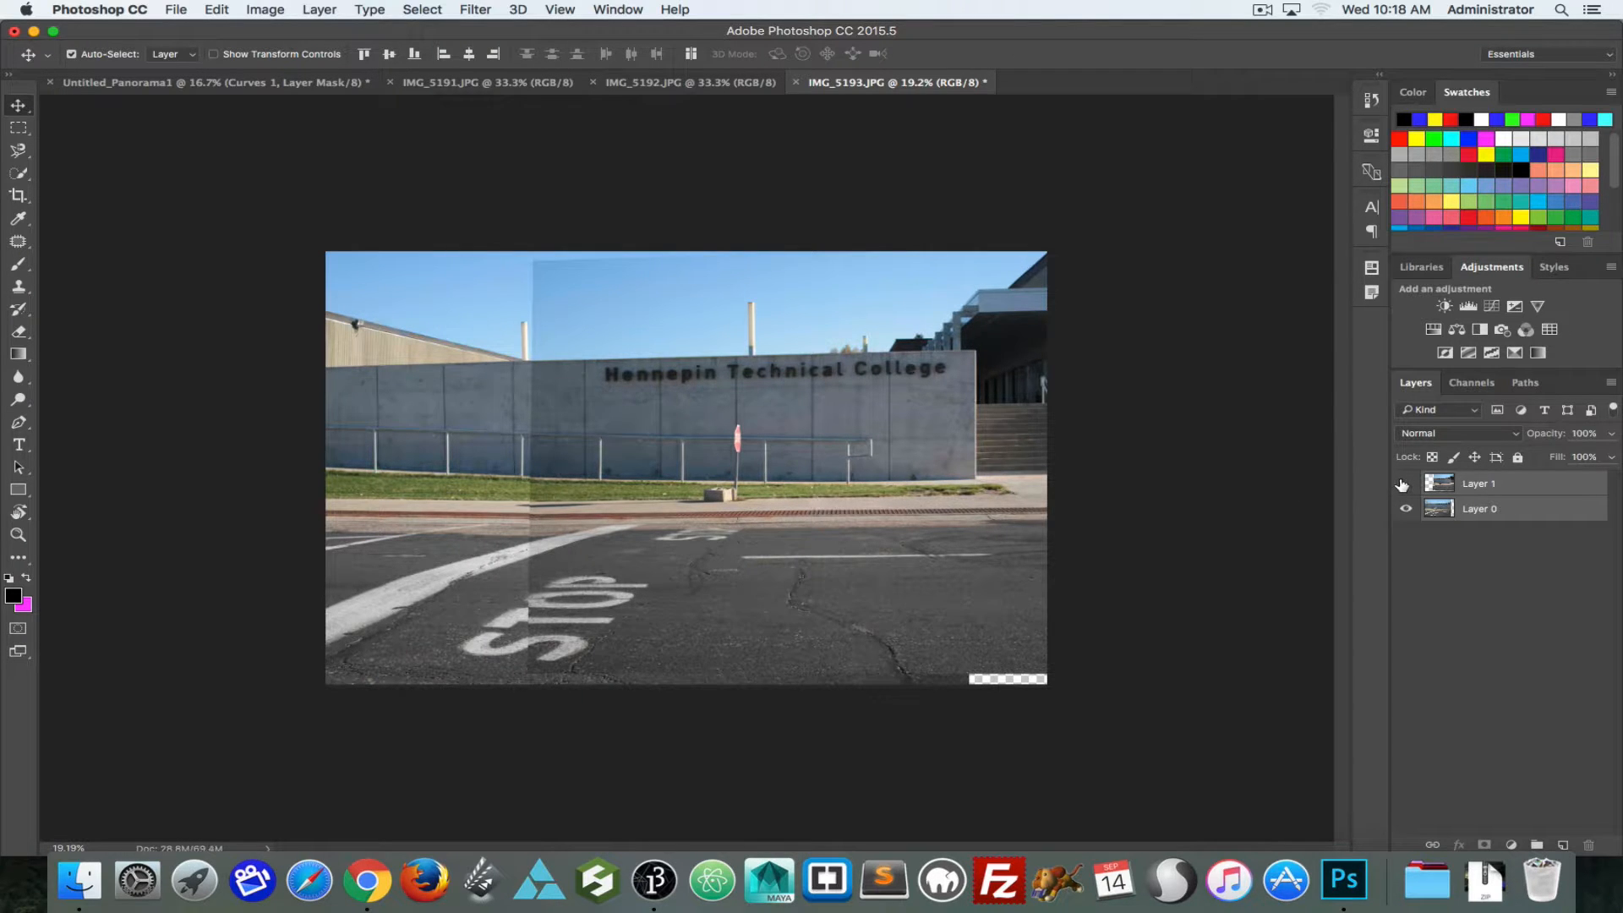
# Step: Toggle Layer 1's visibility repeatedly to compare the two overlapping photos around the wall, sign and STOP lettering
pyautogui.click(1404, 484)
pyautogui.click(1404, 484)
pyautogui.click(1404, 483)
pyautogui.click(1404, 484)
pyautogui.click(1404, 483)
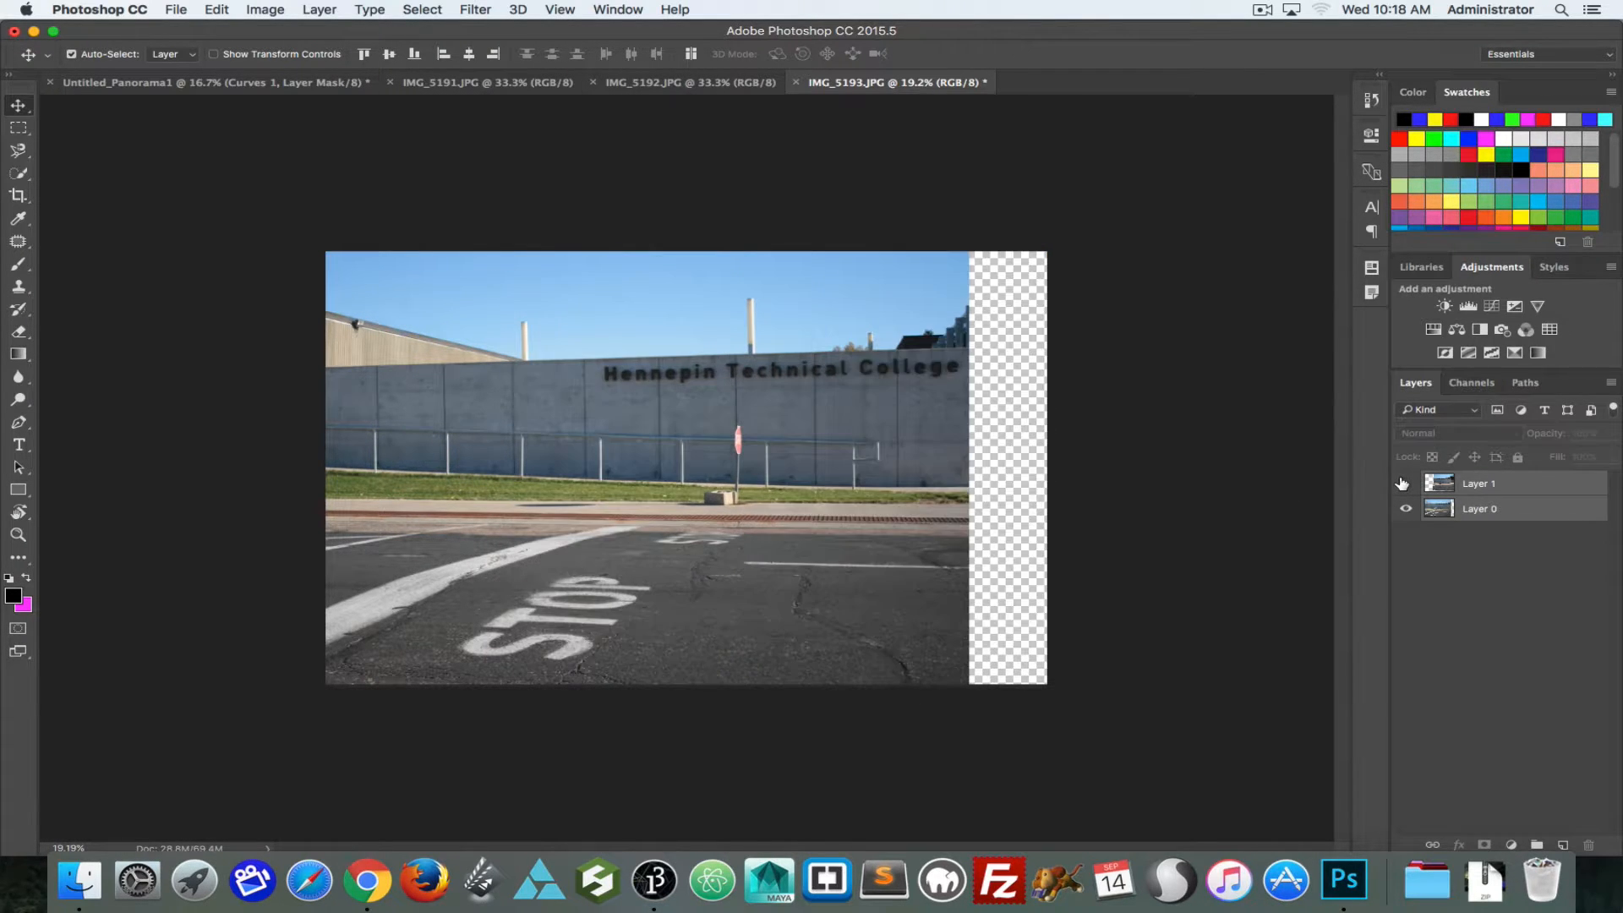
pyautogui.click(1402, 484)
pyautogui.click(1402, 484)
pyautogui.click(1402, 484)
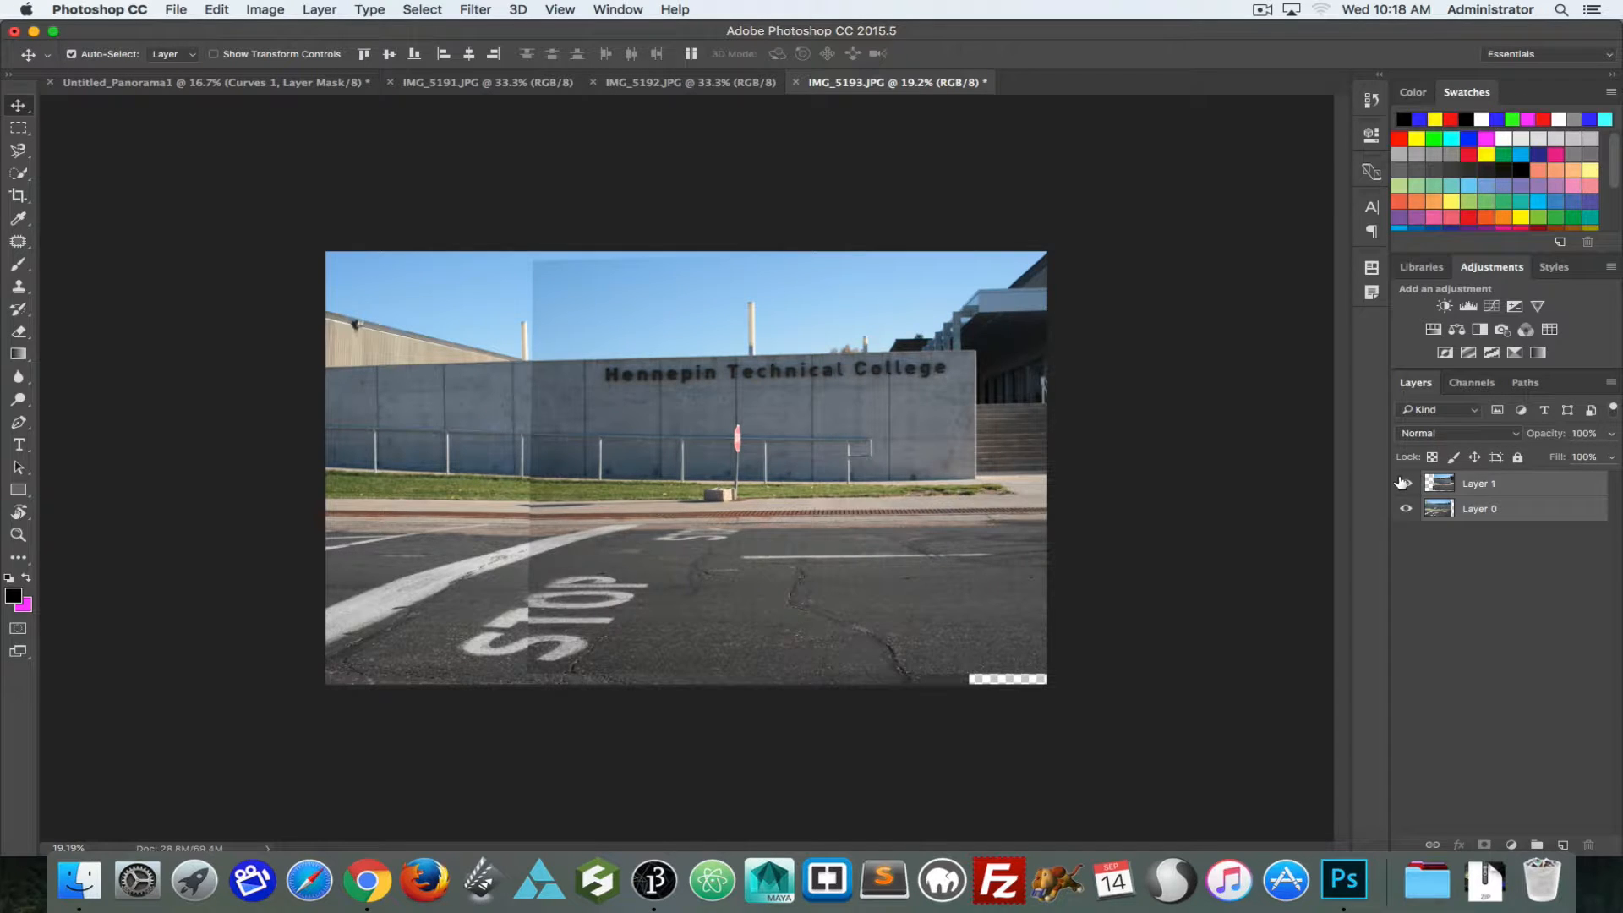
pyautogui.click(1404, 483)
pyautogui.click(1404, 483)
# Step: Add a layer mask to Layer 1 and paint black over the sky seam with a size 400 brush
pyautogui.click(1463, 485)
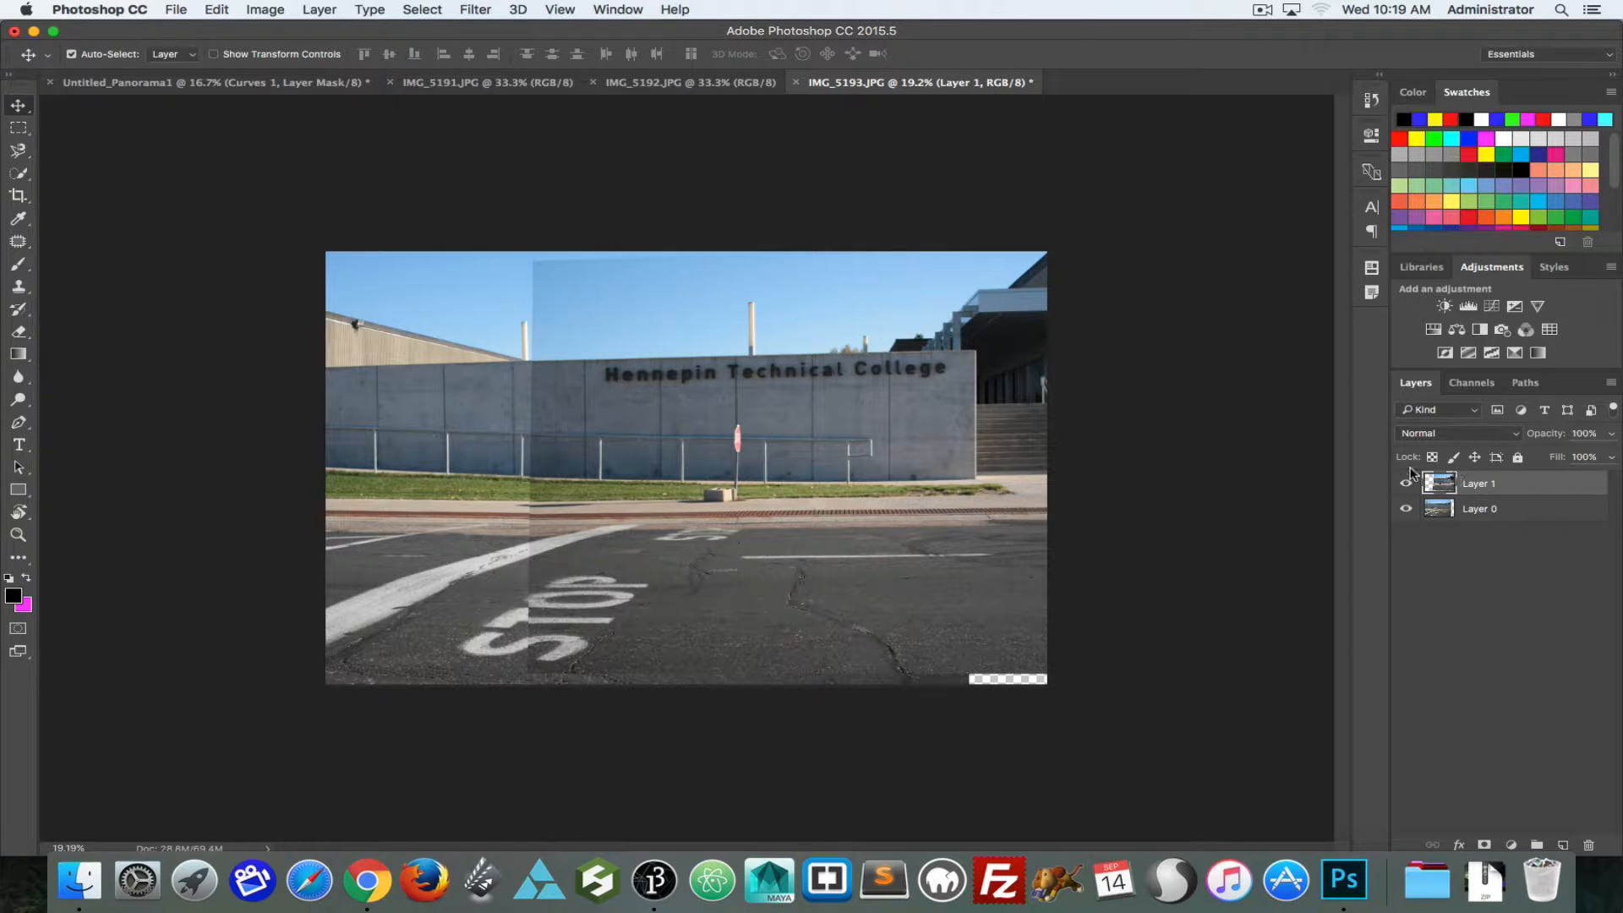
pyautogui.click(1485, 843)
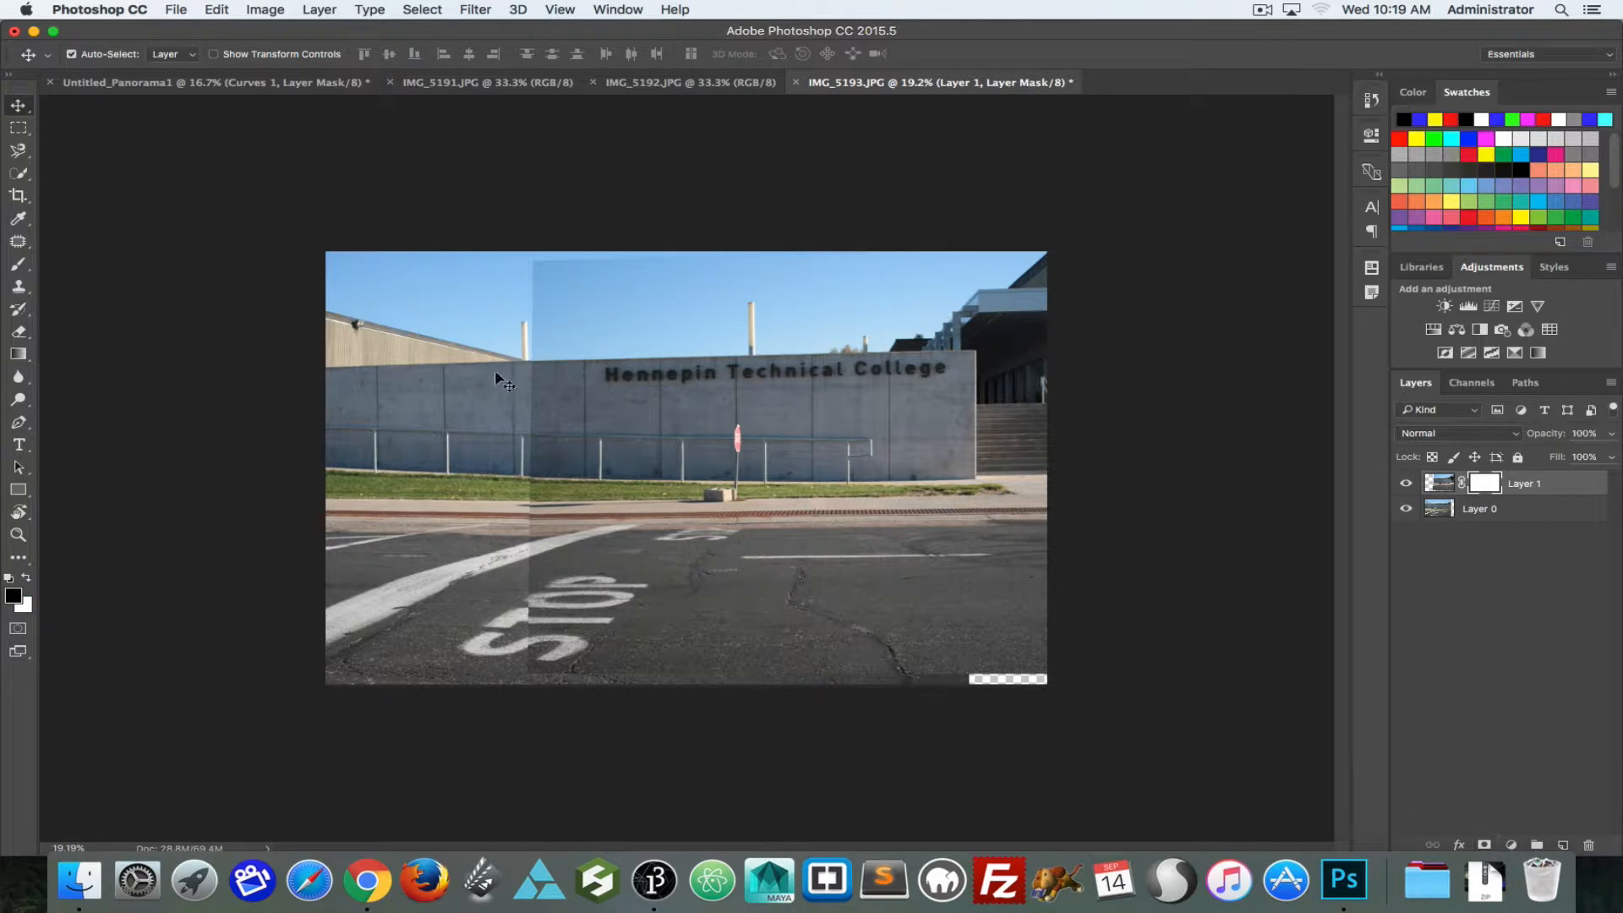
pyautogui.press('b')
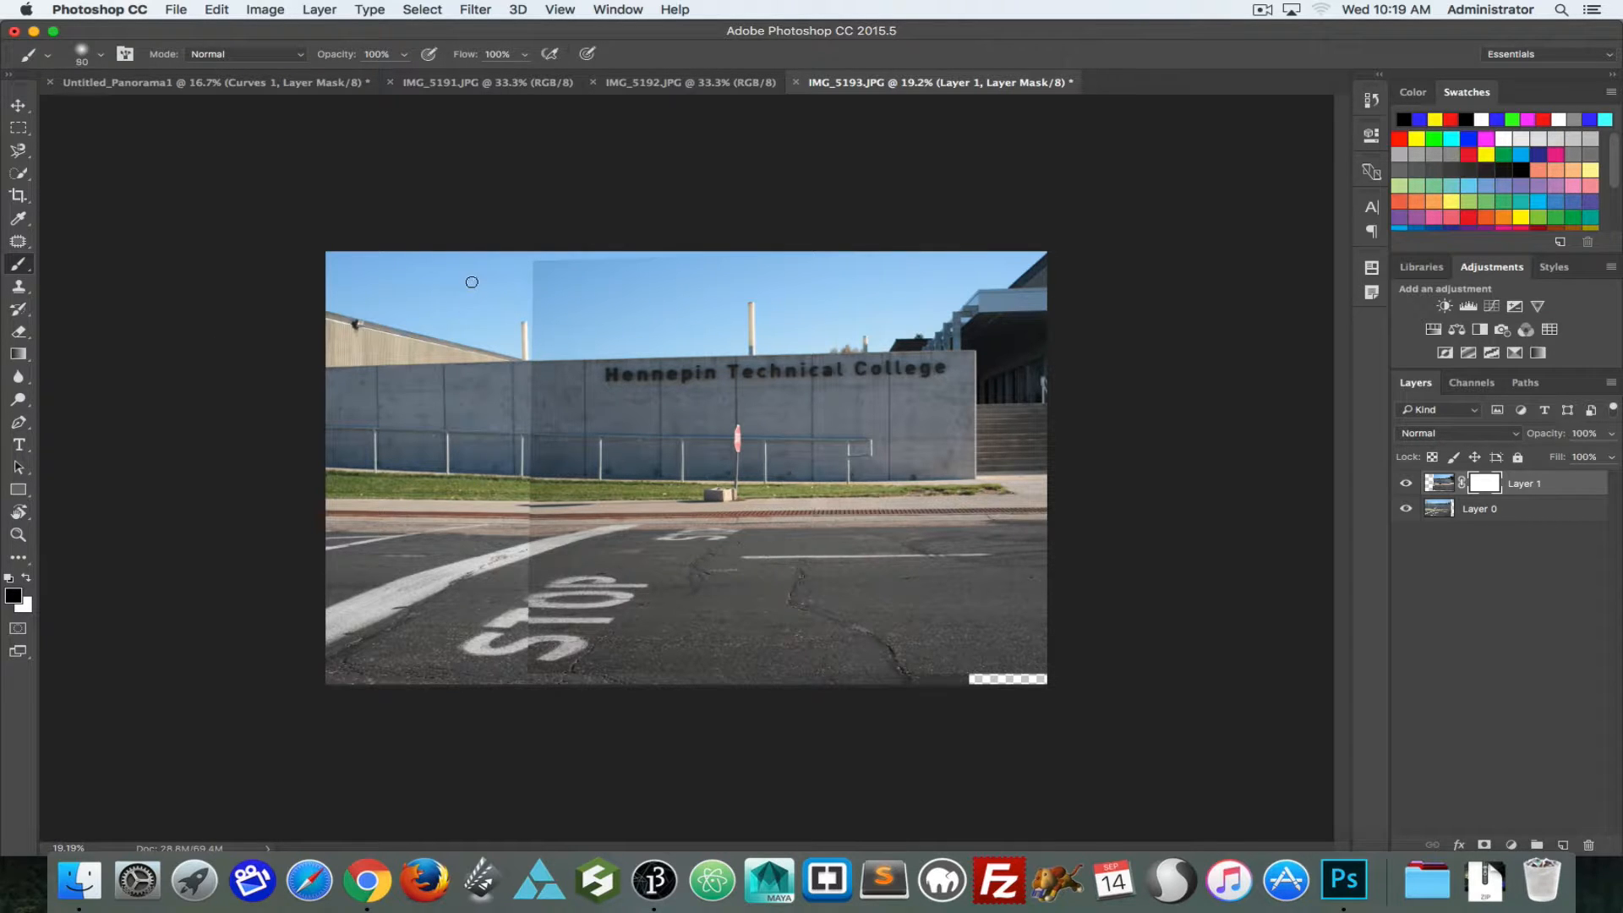
pyautogui.press(']')
pyautogui.press(']')
pyautogui.press(']')
pyautogui.press(']')
pyautogui.press(']')
pyautogui.press(']')
pyautogui.press(']')
pyautogui.press(']')
pyautogui.moveTo(513, 291); pyautogui.dragTo(518, 331)
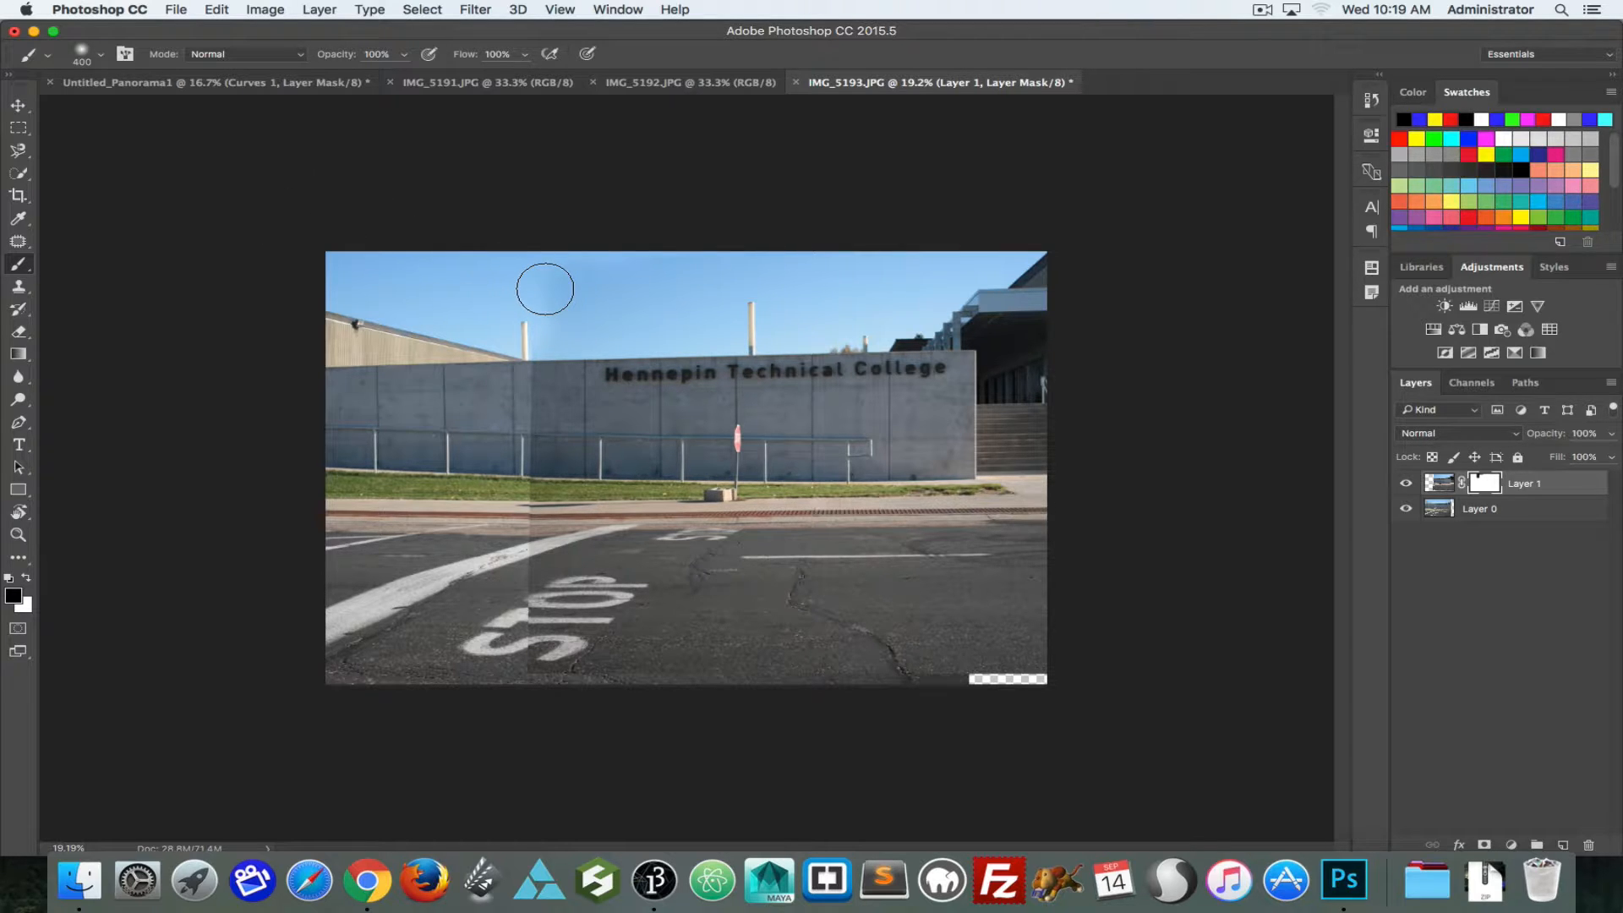
# Step: Soften the sky seam on the mask with the brush at 20% opacity, and target Layer 1's image instead of its mask
pyautogui.press('2')
pyautogui.moveTo(530, 288)
pyautogui.mouseDown()
pyautogui.moveTo(566, 312)
pyautogui.moveTo(563, 328)
pyautogui.moveTo(603, 280)
pyautogui.moveTo(547, 280)
pyautogui.moveTo(612, 277)
pyautogui.moveTo(521, 249)
pyautogui.mouseUp()
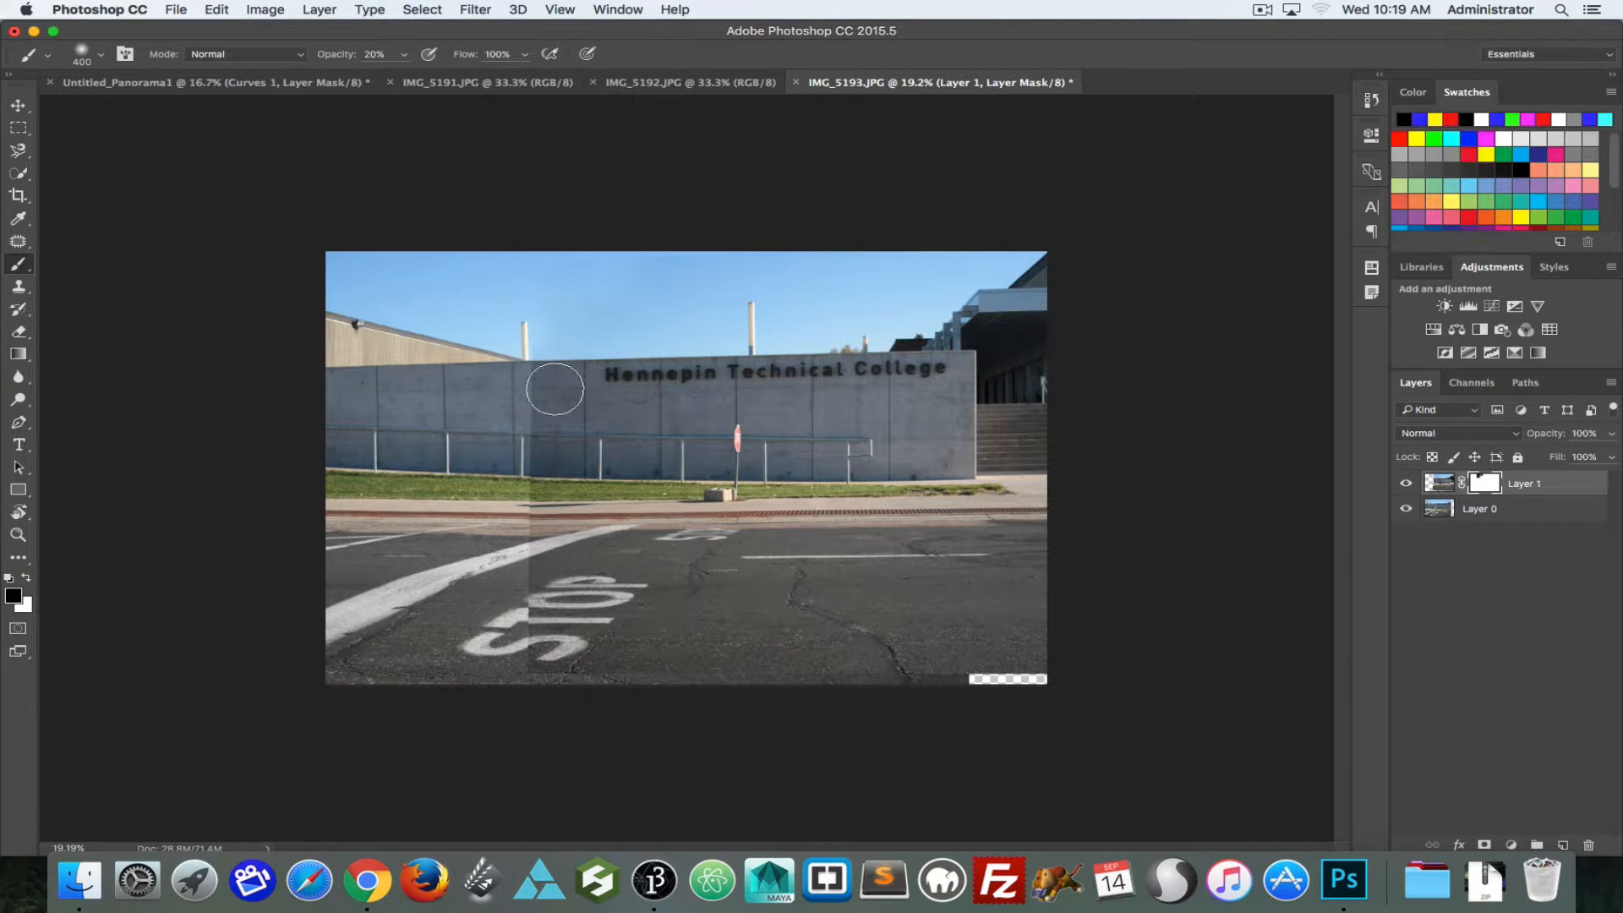
pyautogui.click(1438, 483)
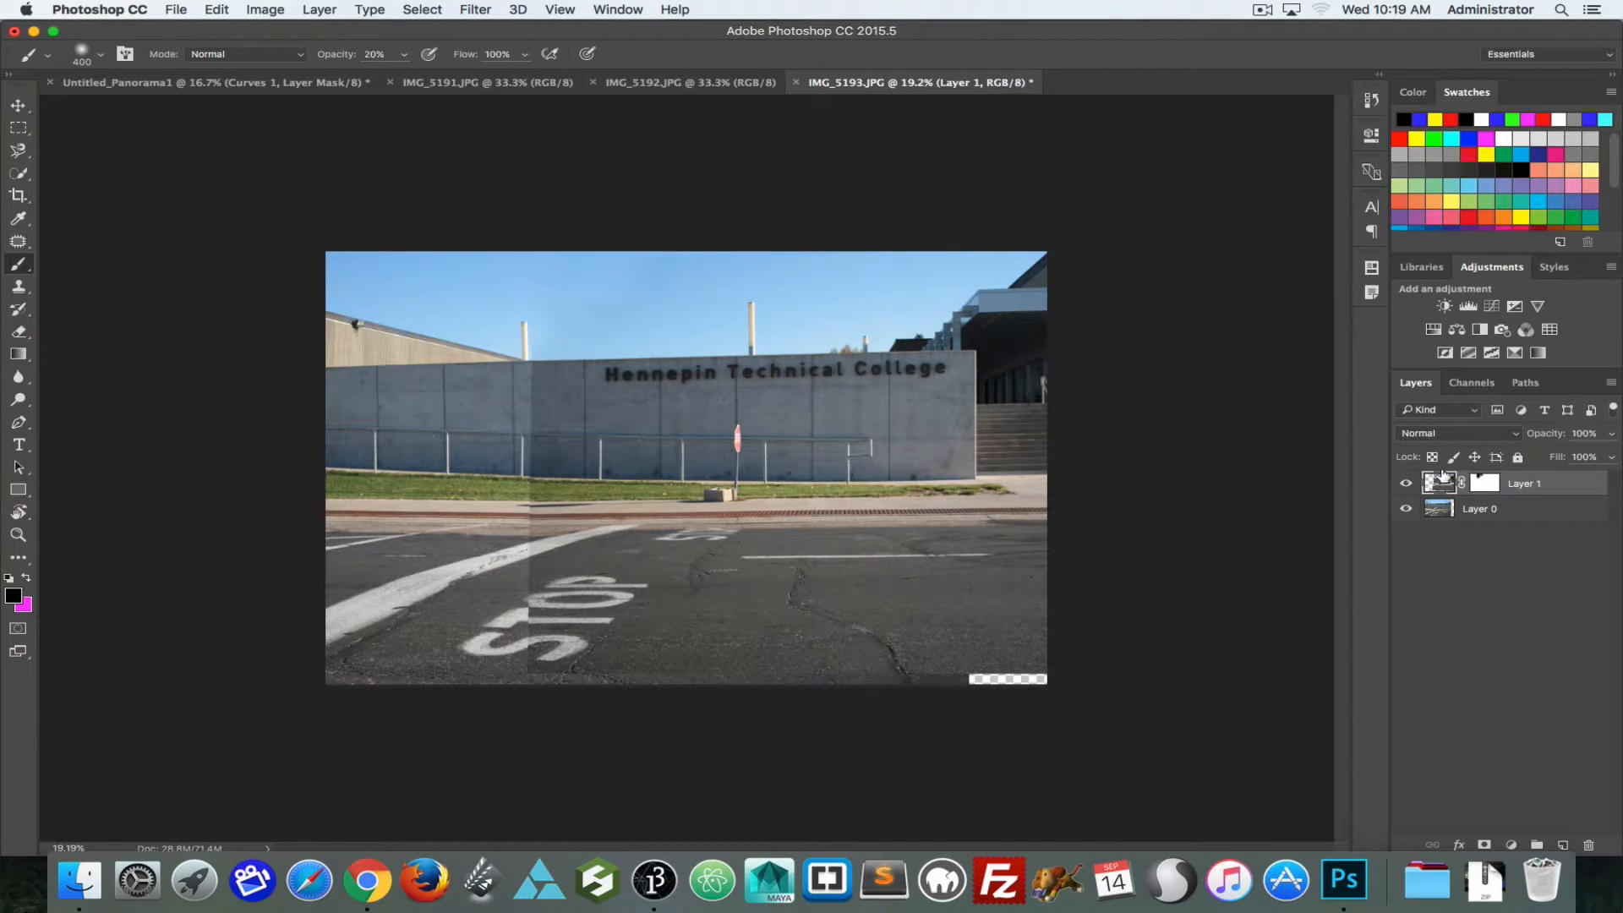
# Step: Add an Exposure adjustment layer above the photos, try exposure +0.62 and offset +0.0210, and restore its default settings
pyautogui.click(1518, 306)
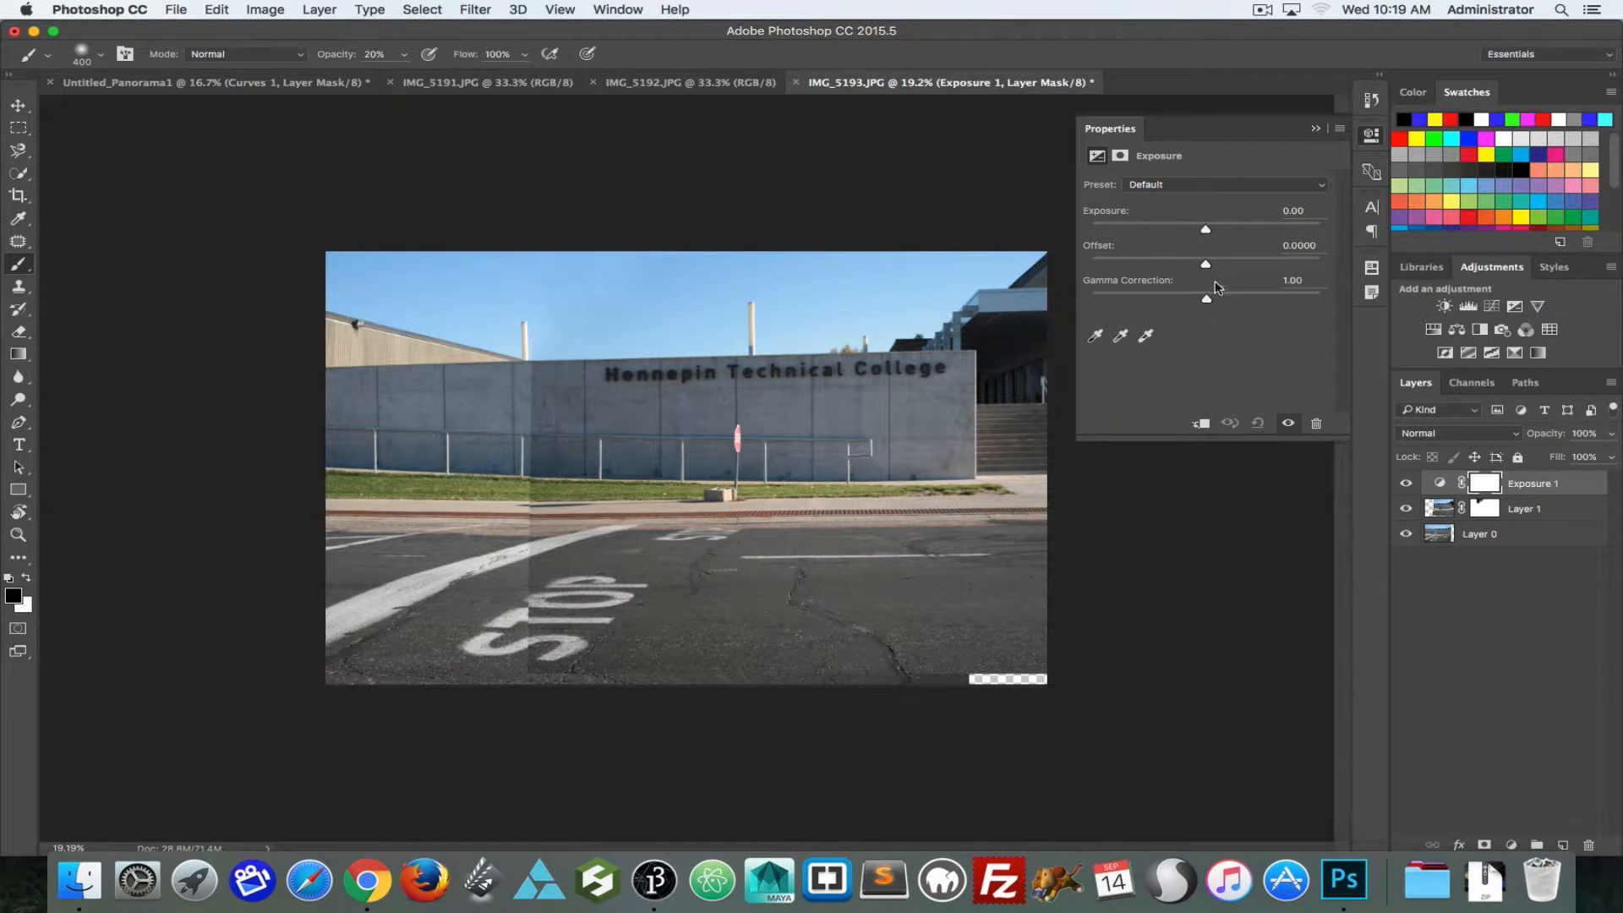
pyautogui.moveTo(1208, 233); pyautogui.dragTo(1213, 268)
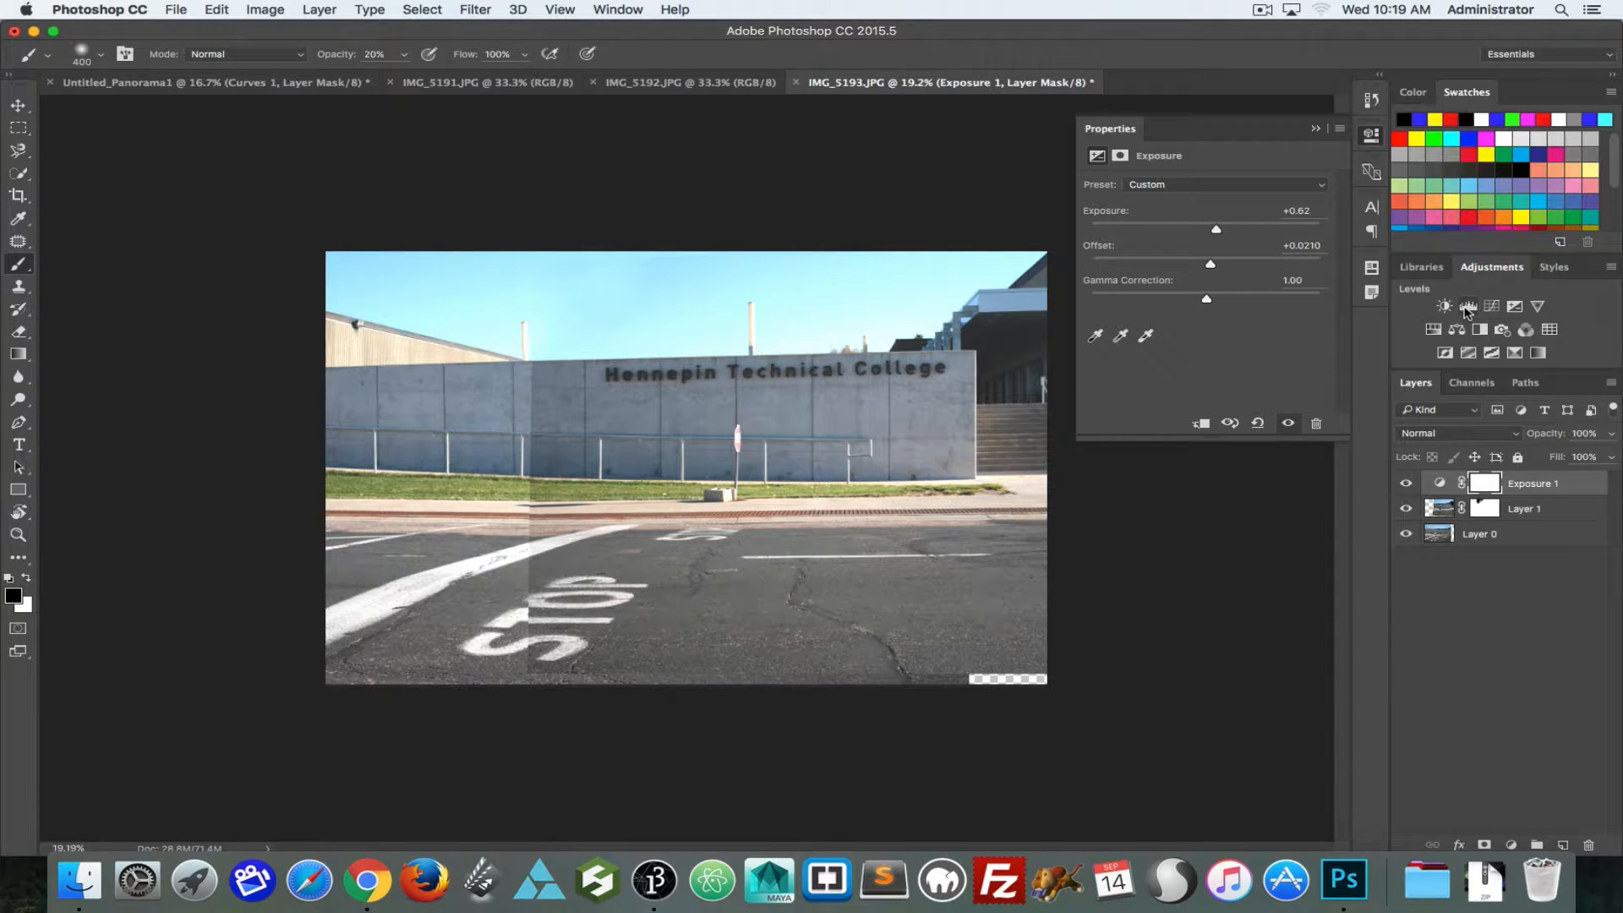
pyautogui.click(1467, 308)
pyautogui.moveTo(1224, 313); pyautogui.dragTo(1220, 312)
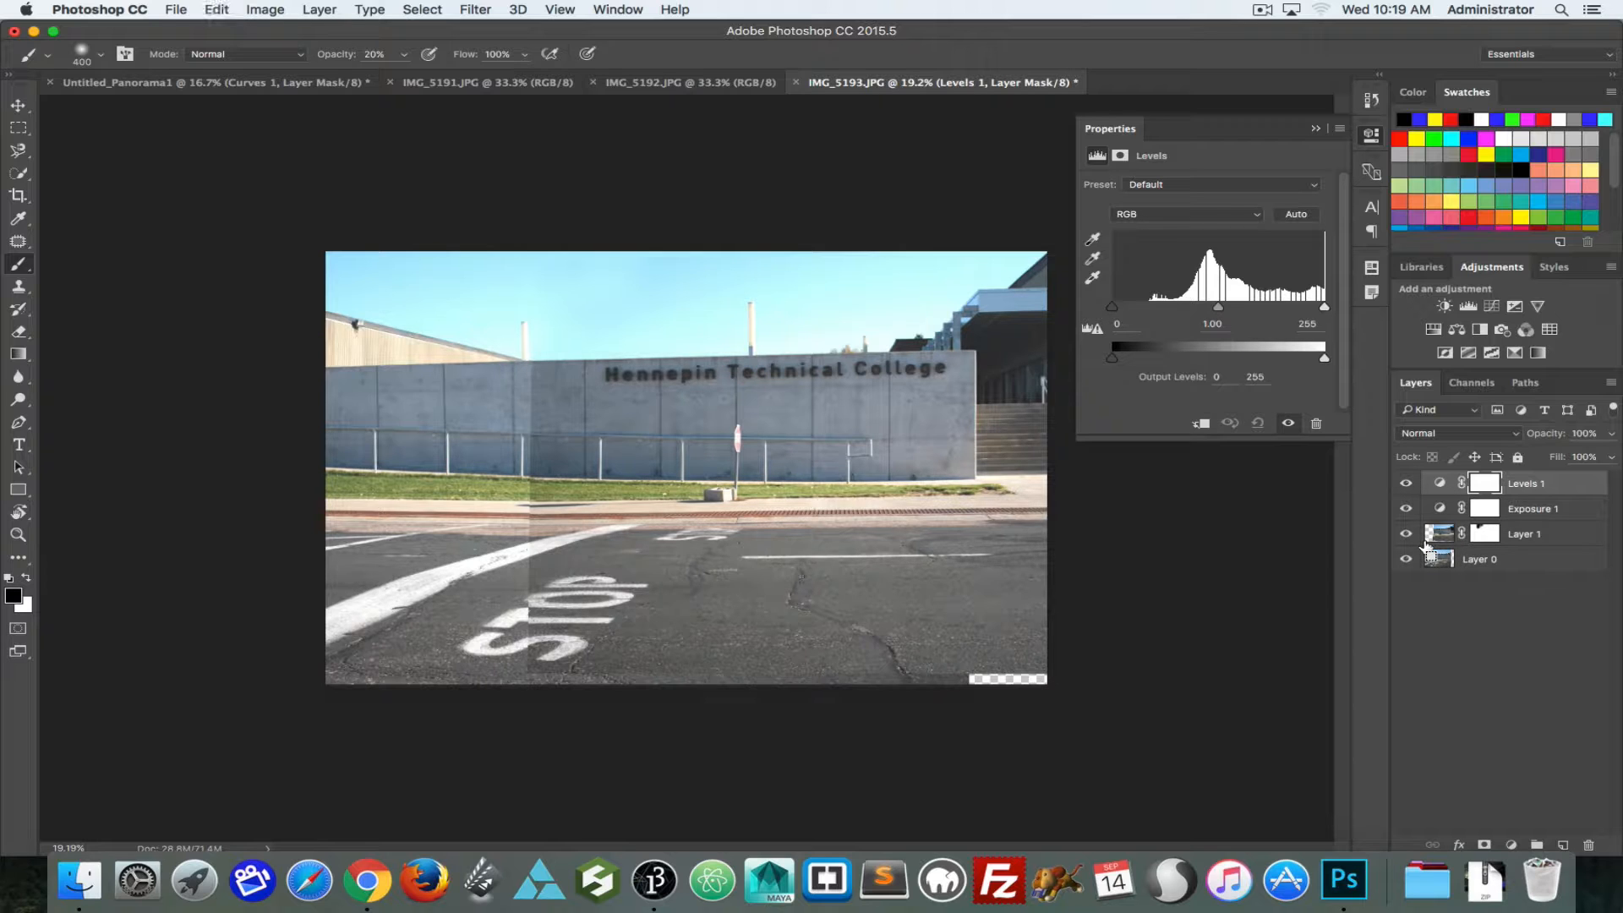
pyautogui.press('BackSpace')
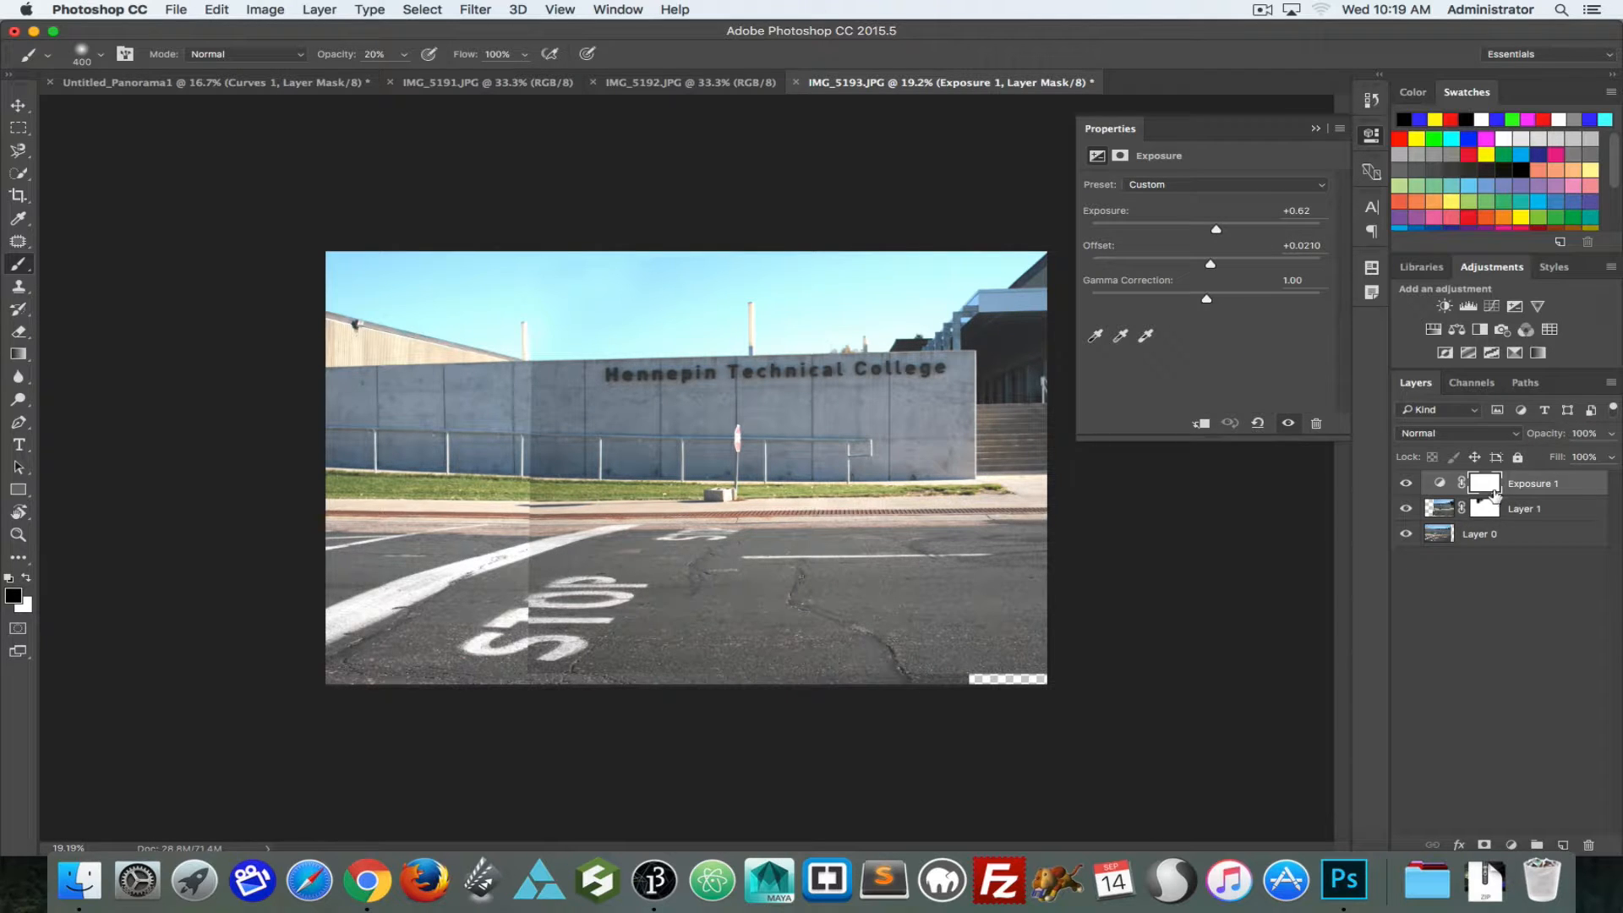
pyautogui.press('alt+super+z')
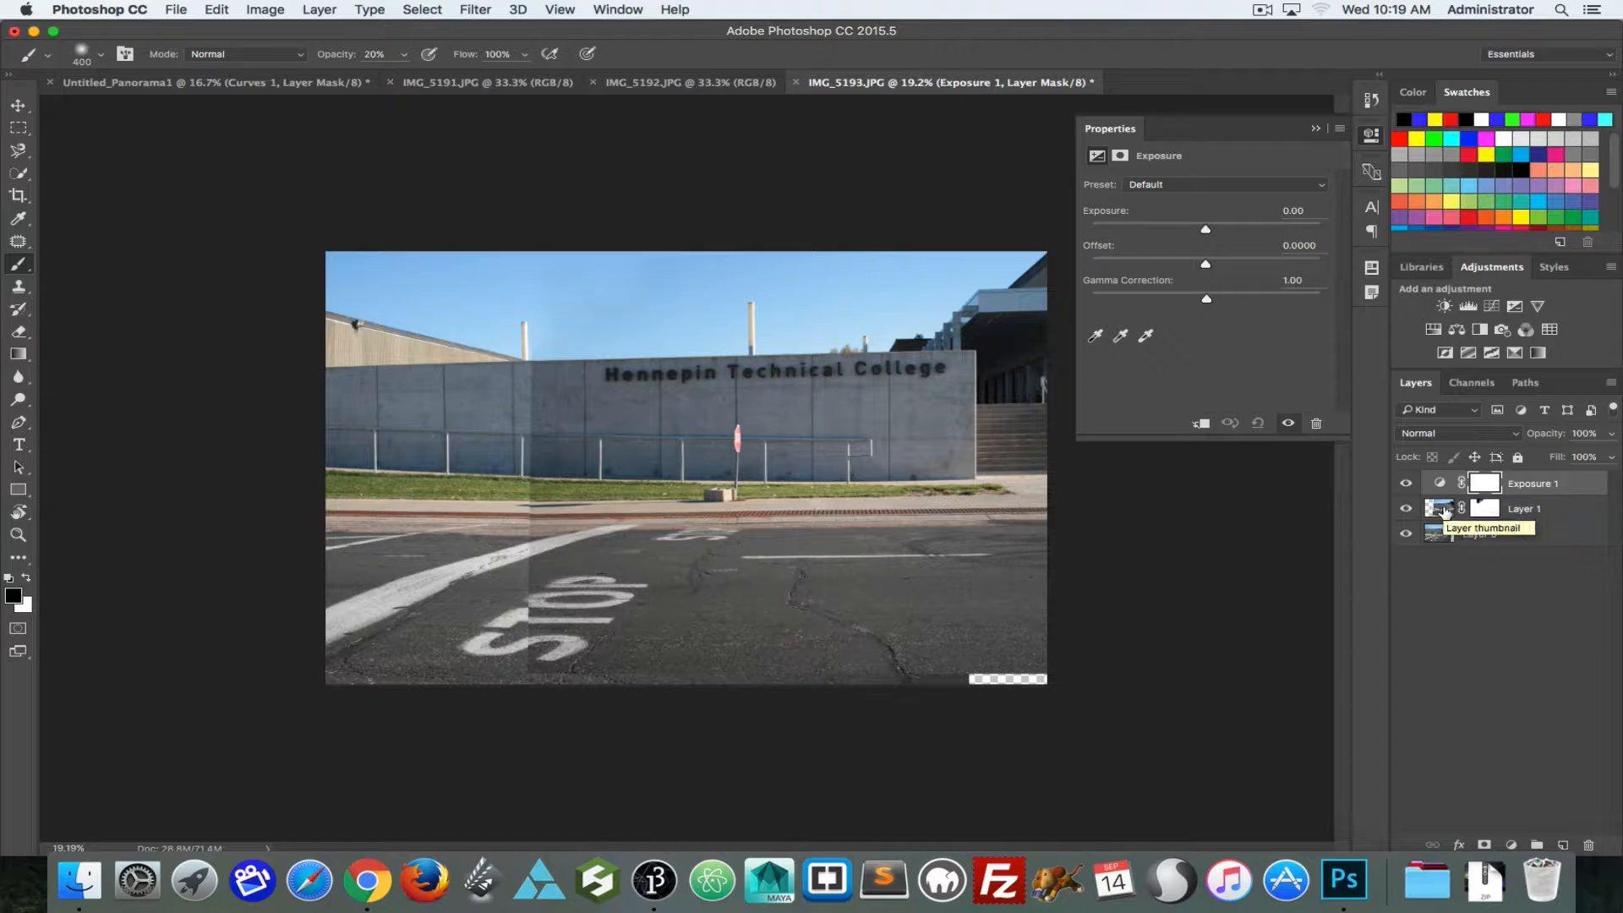
# Step: Set the exposure to +0.45, add a Levels layer masked to Layer 1's outline with midtones 1.31, and target Layer 1's mask
pyautogui.keyDown('super'); pyautogui.click(1444, 511); pyautogui.keyUp('super')
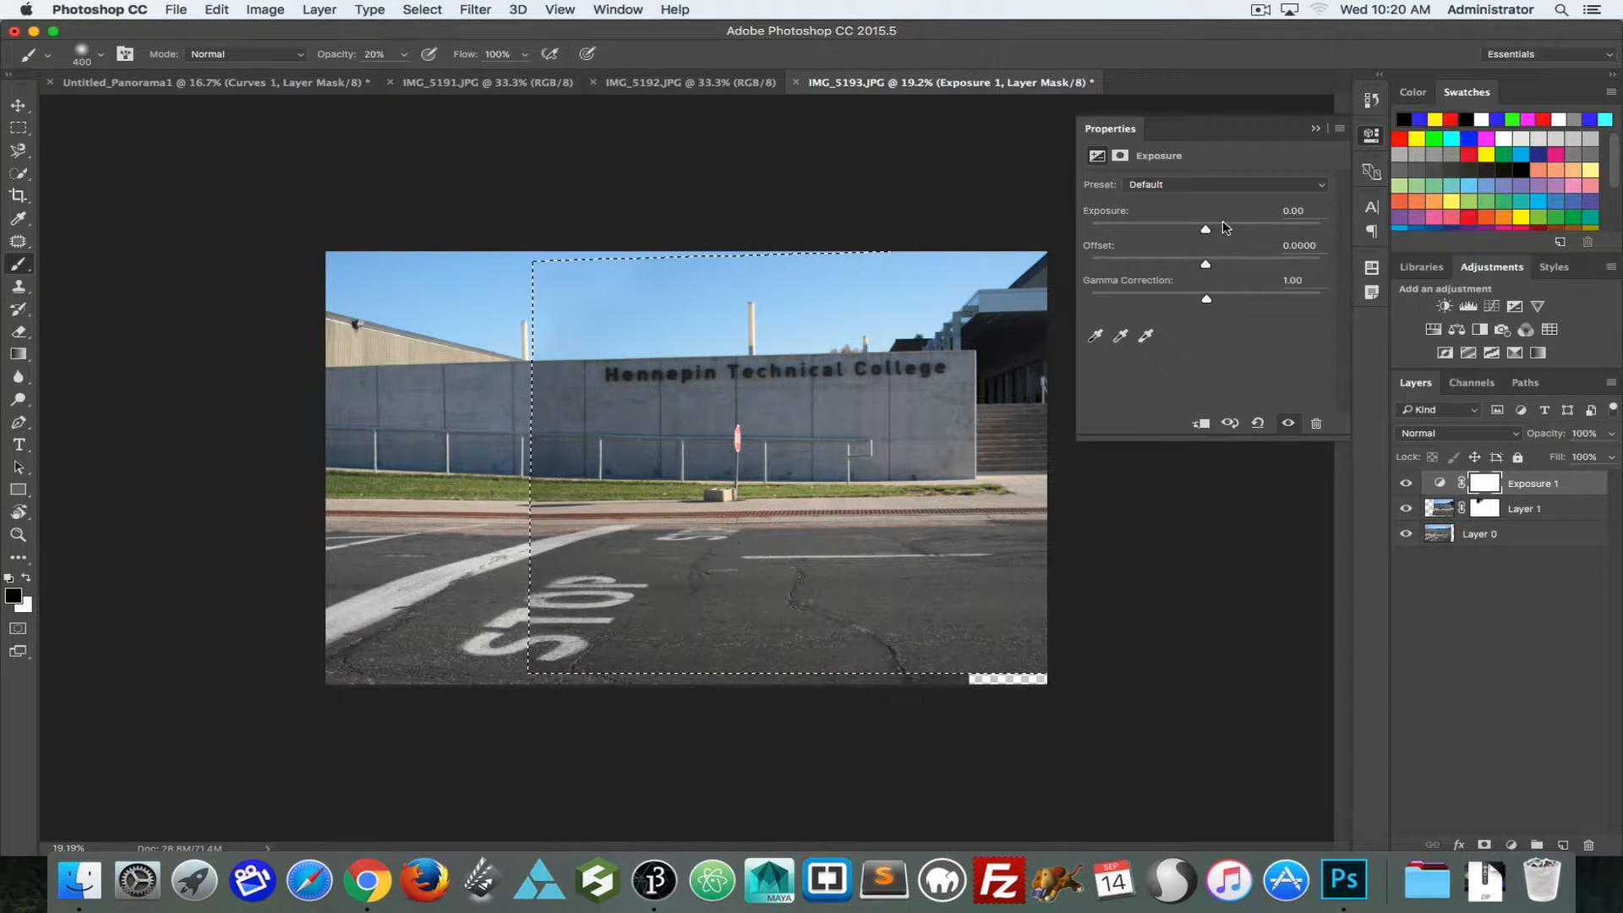
pyautogui.moveTo(1205, 229); pyautogui.dragTo(1215, 230)
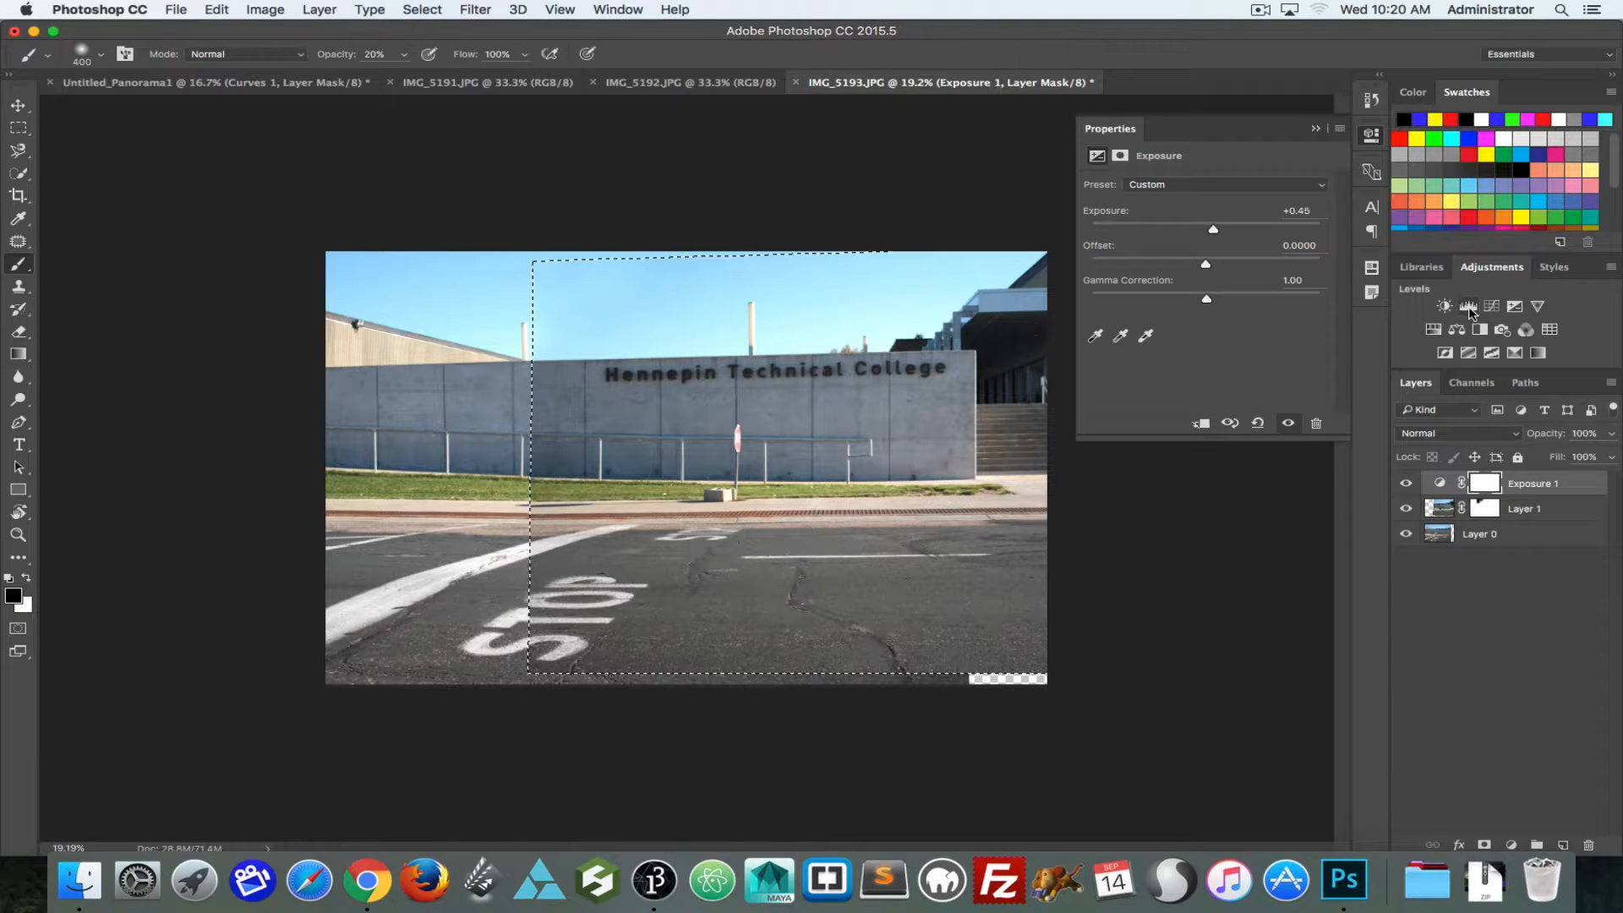
pyautogui.click(1468, 307)
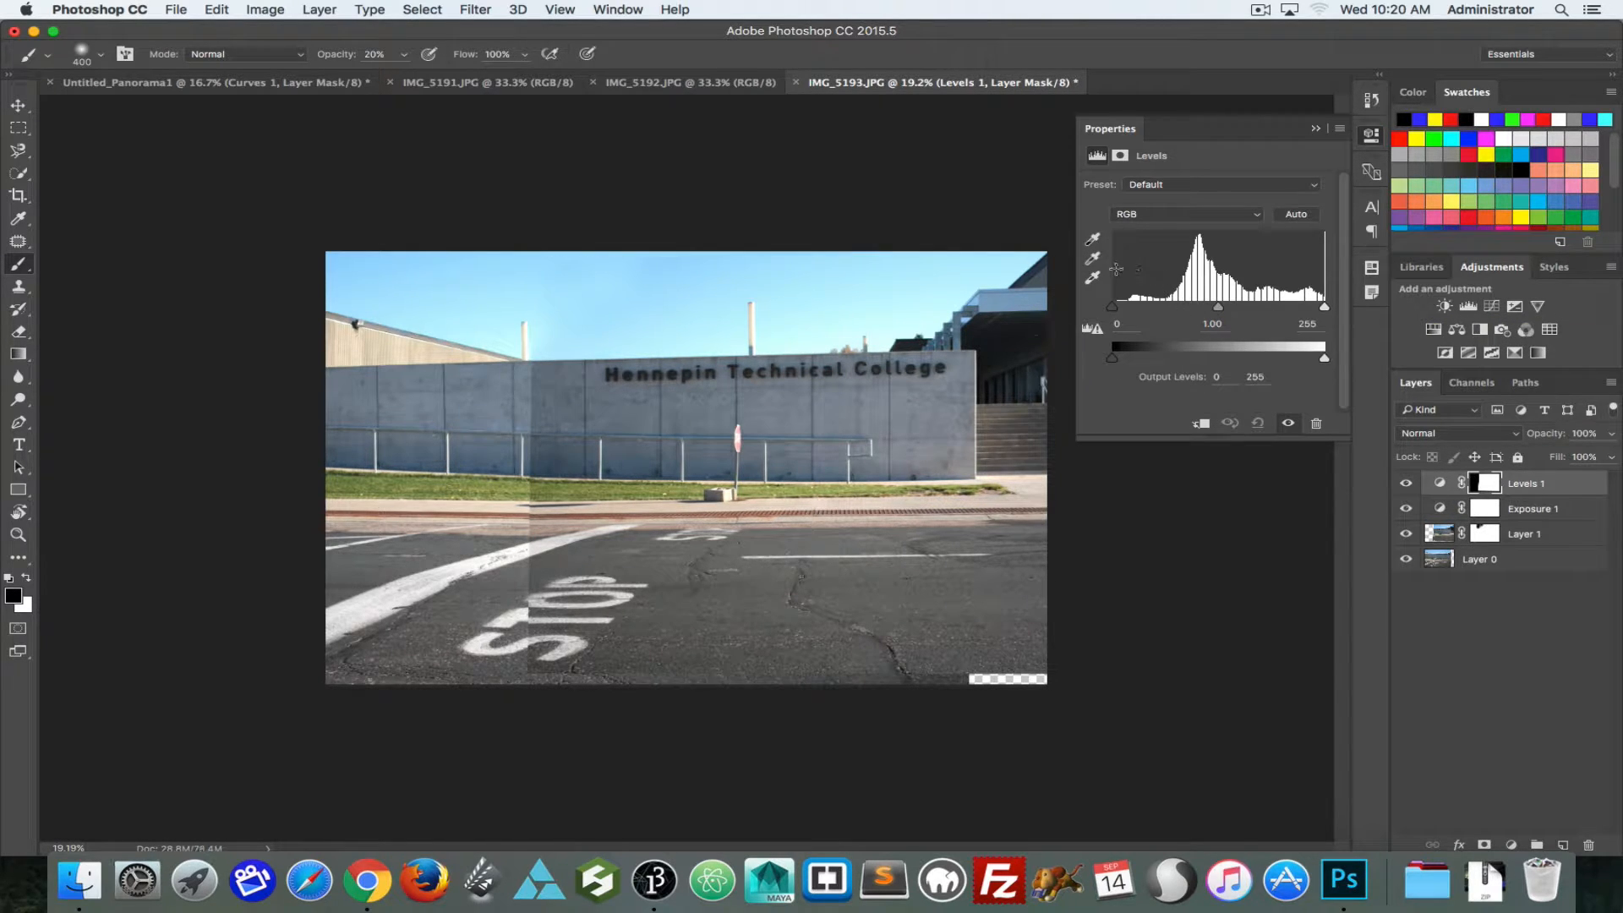
pyautogui.moveTo(1227, 311); pyautogui.dragTo(1198, 314)
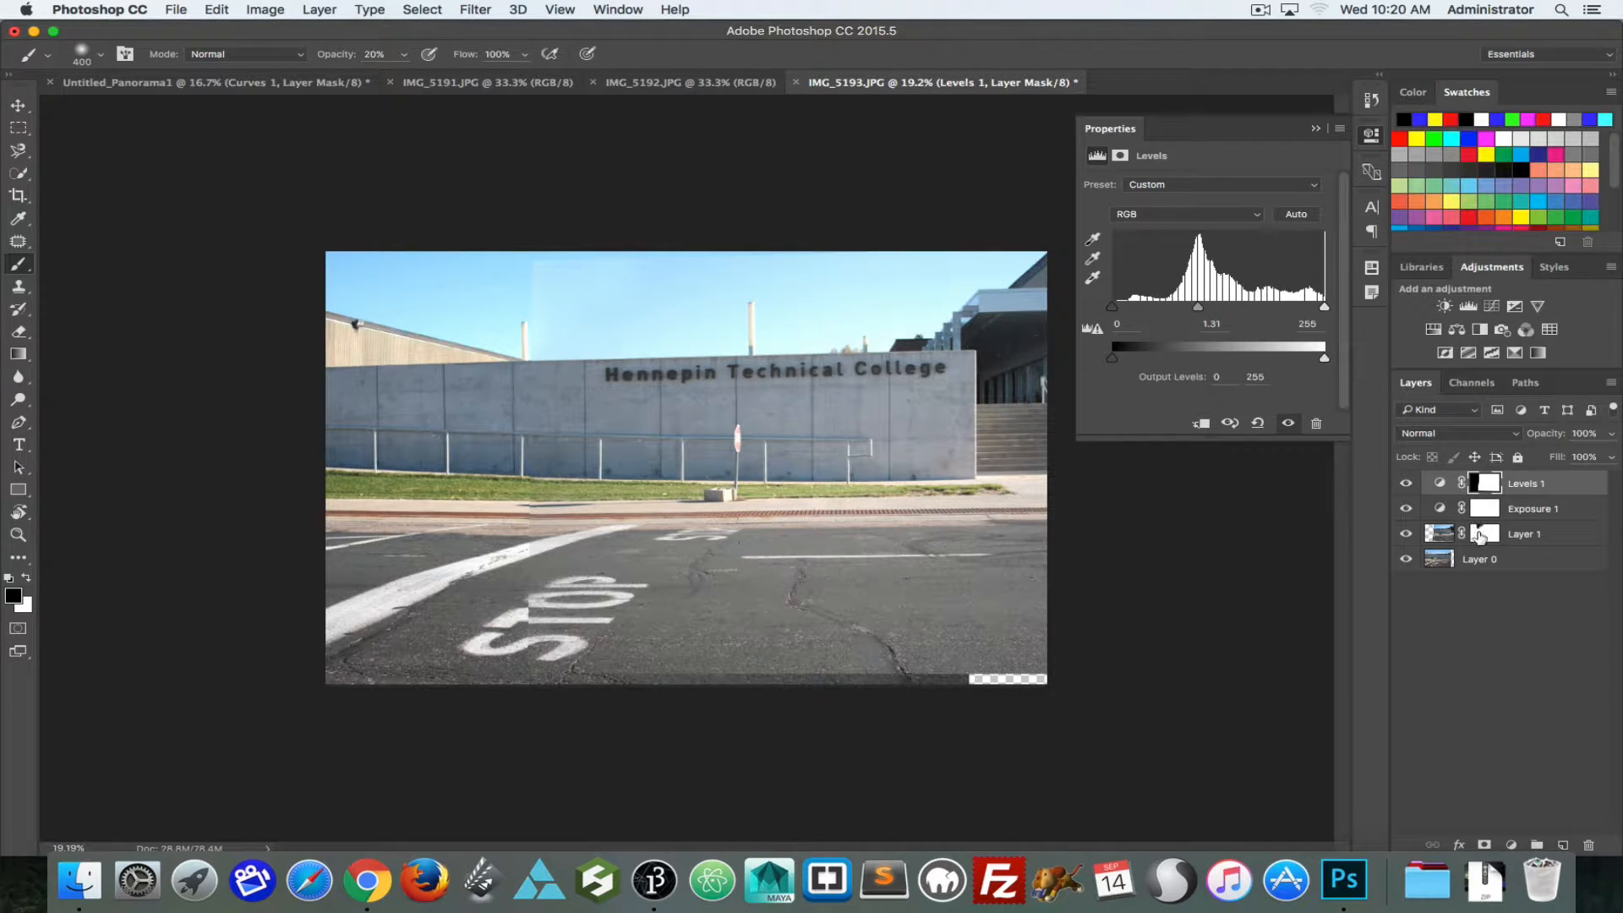
pyautogui.click(1483, 534)
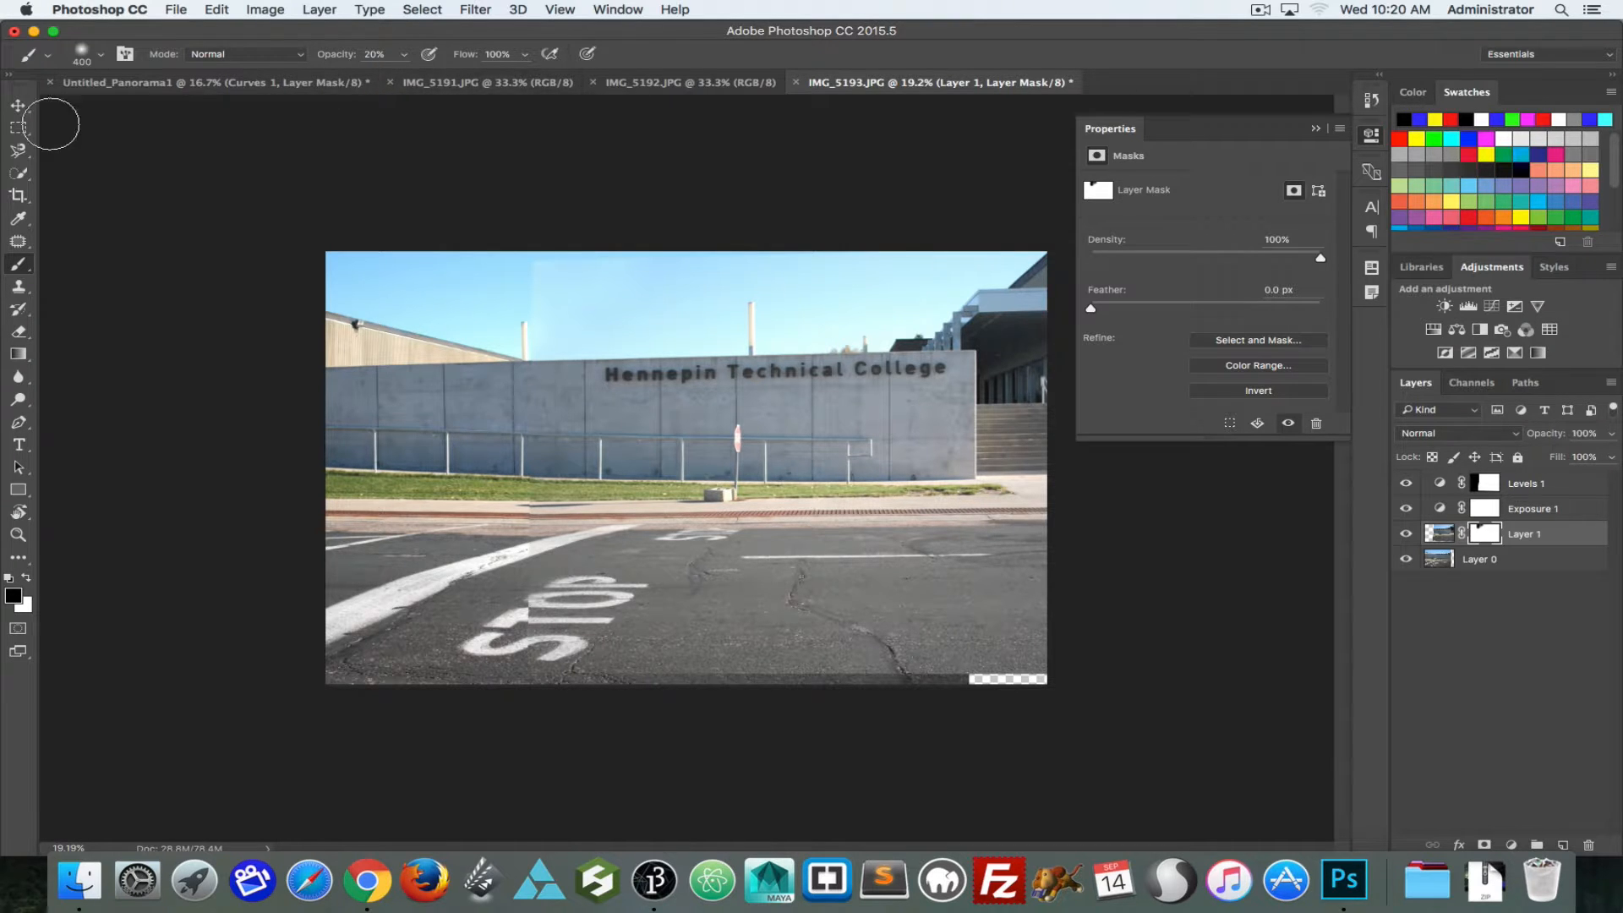
# Step: Hide the Curves 1 and Vibrance 1 adjustment layers in Untitled_Panorama1 to view the uncorrected panorama
pyautogui.click(114, 86)
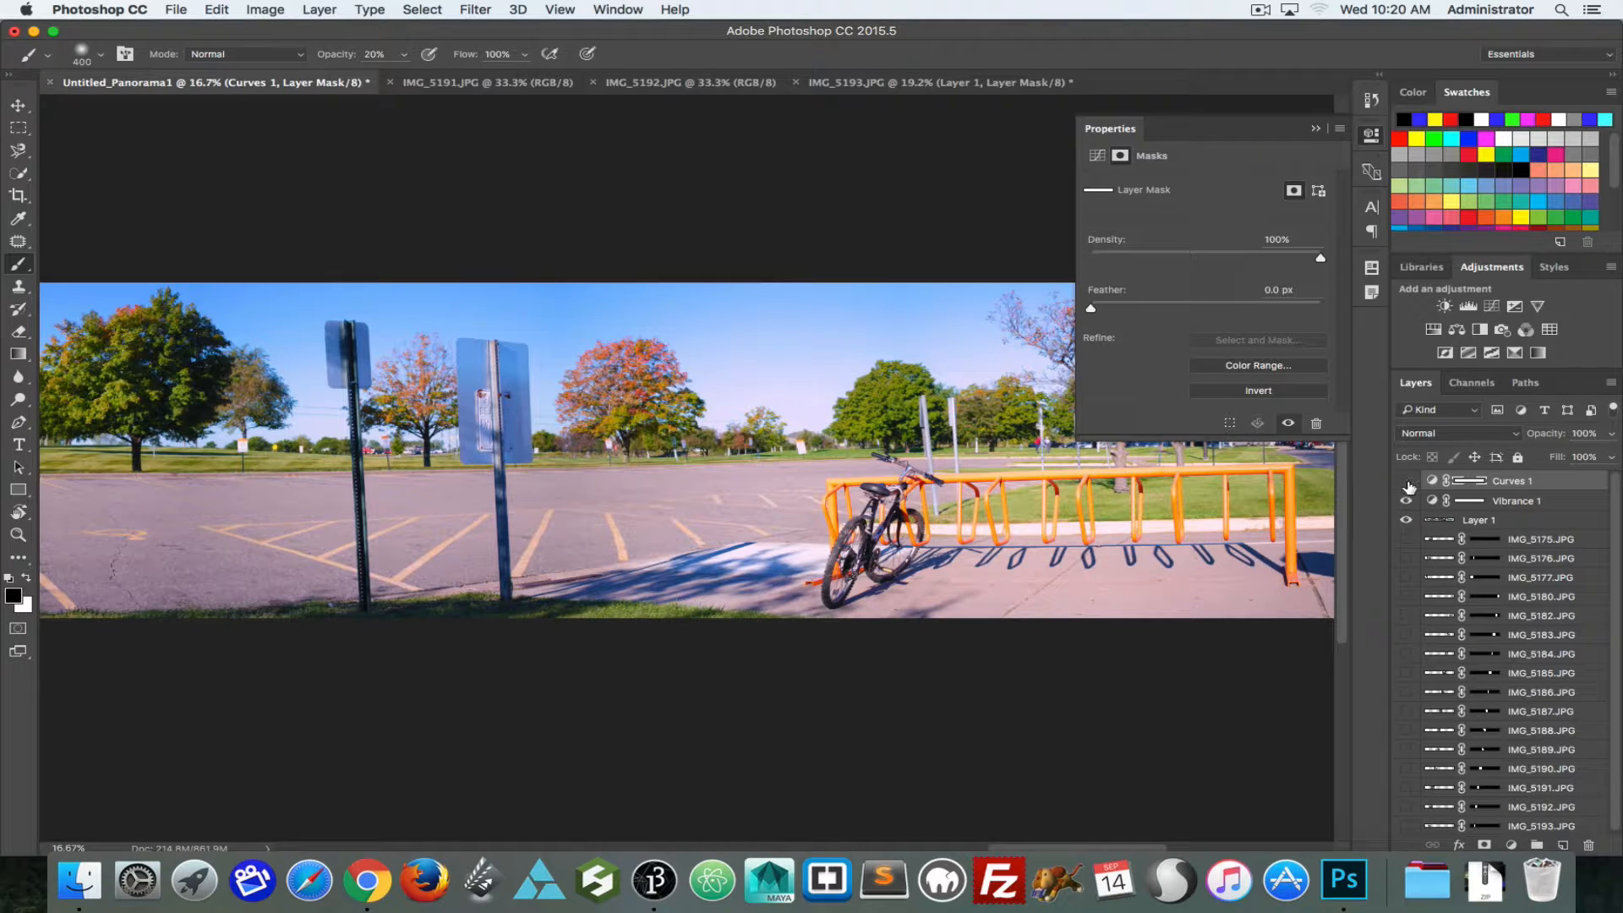
pyautogui.click(1406, 480)
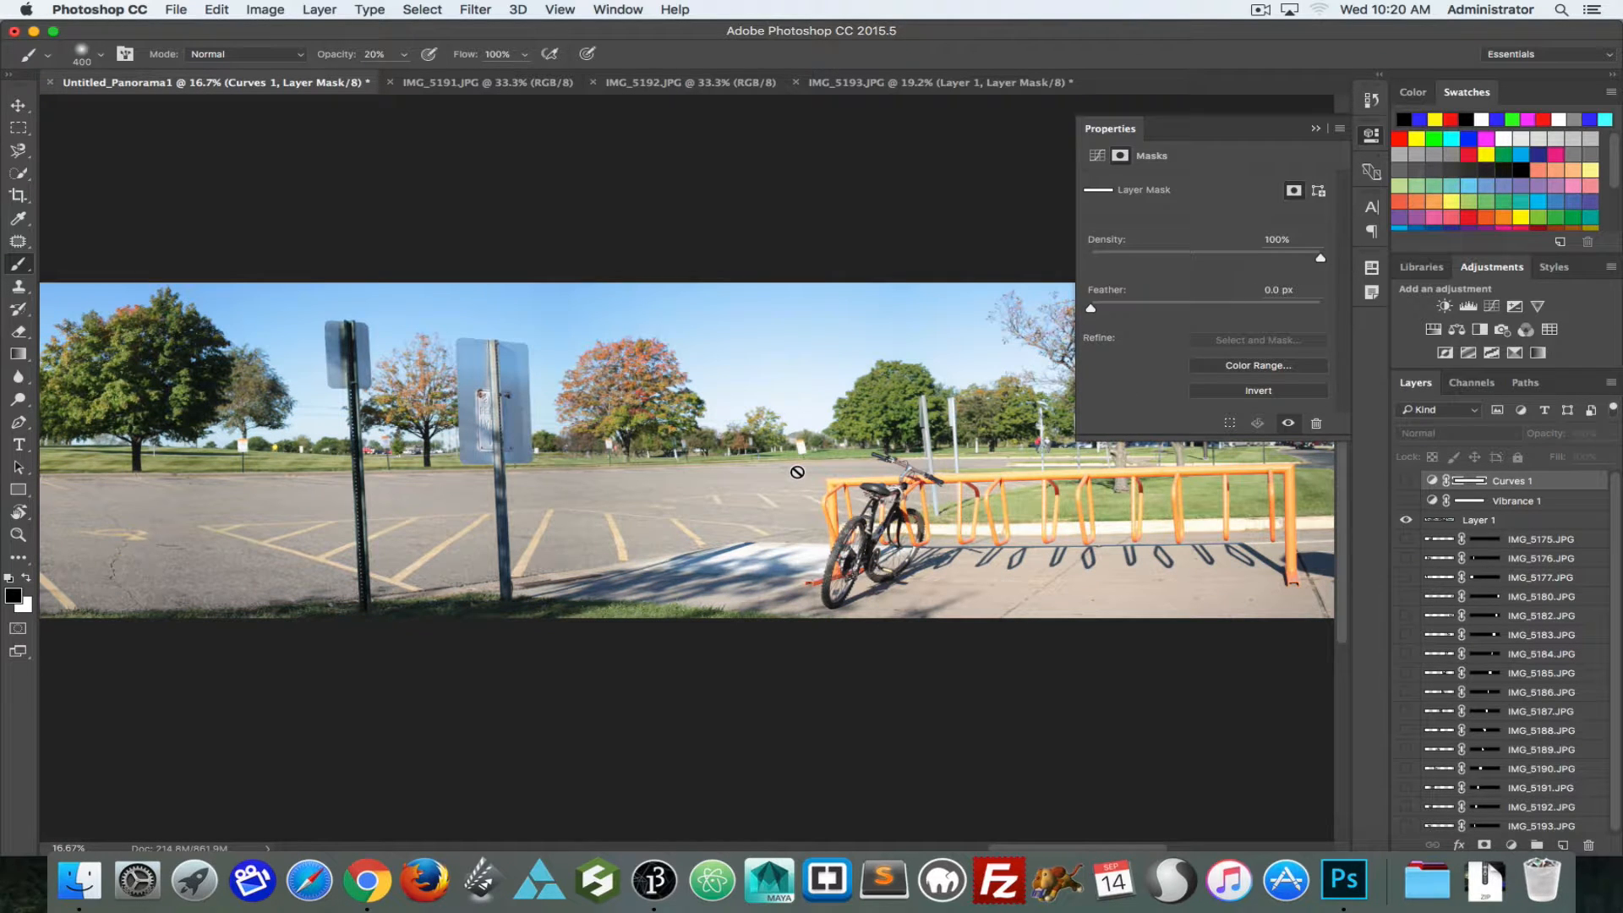
pyautogui.press('super+0')
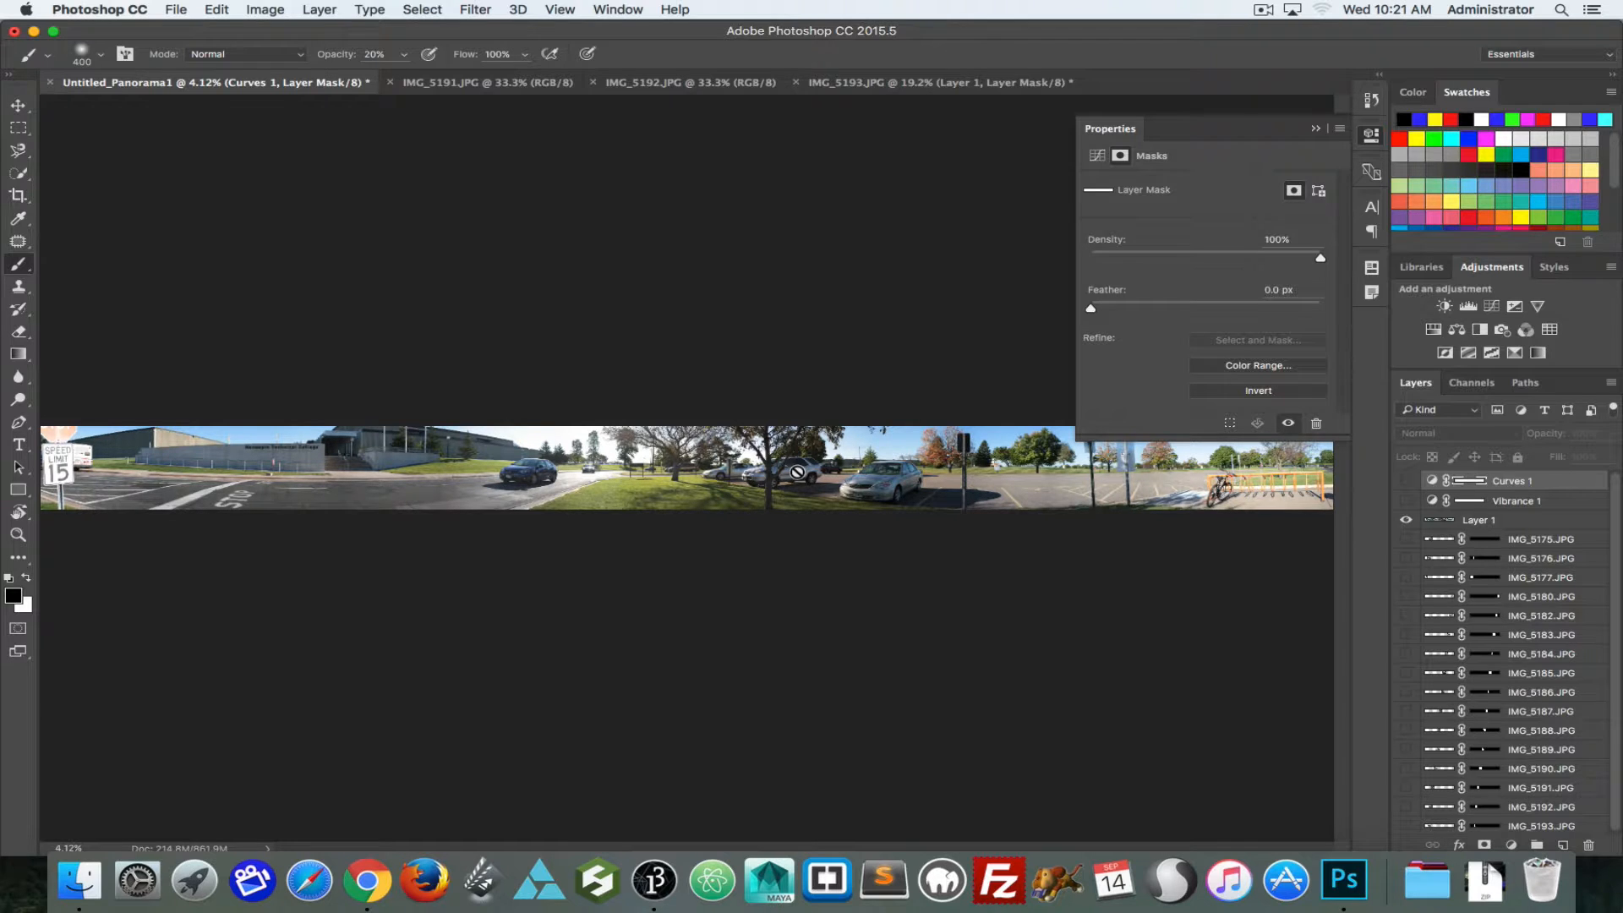
# Step: Compare the group photos _MG_0006.JPG, _MG_0007.JPG and _MG_0009.JPG for differences in faces and poses
pyautogui.click(866, 83)
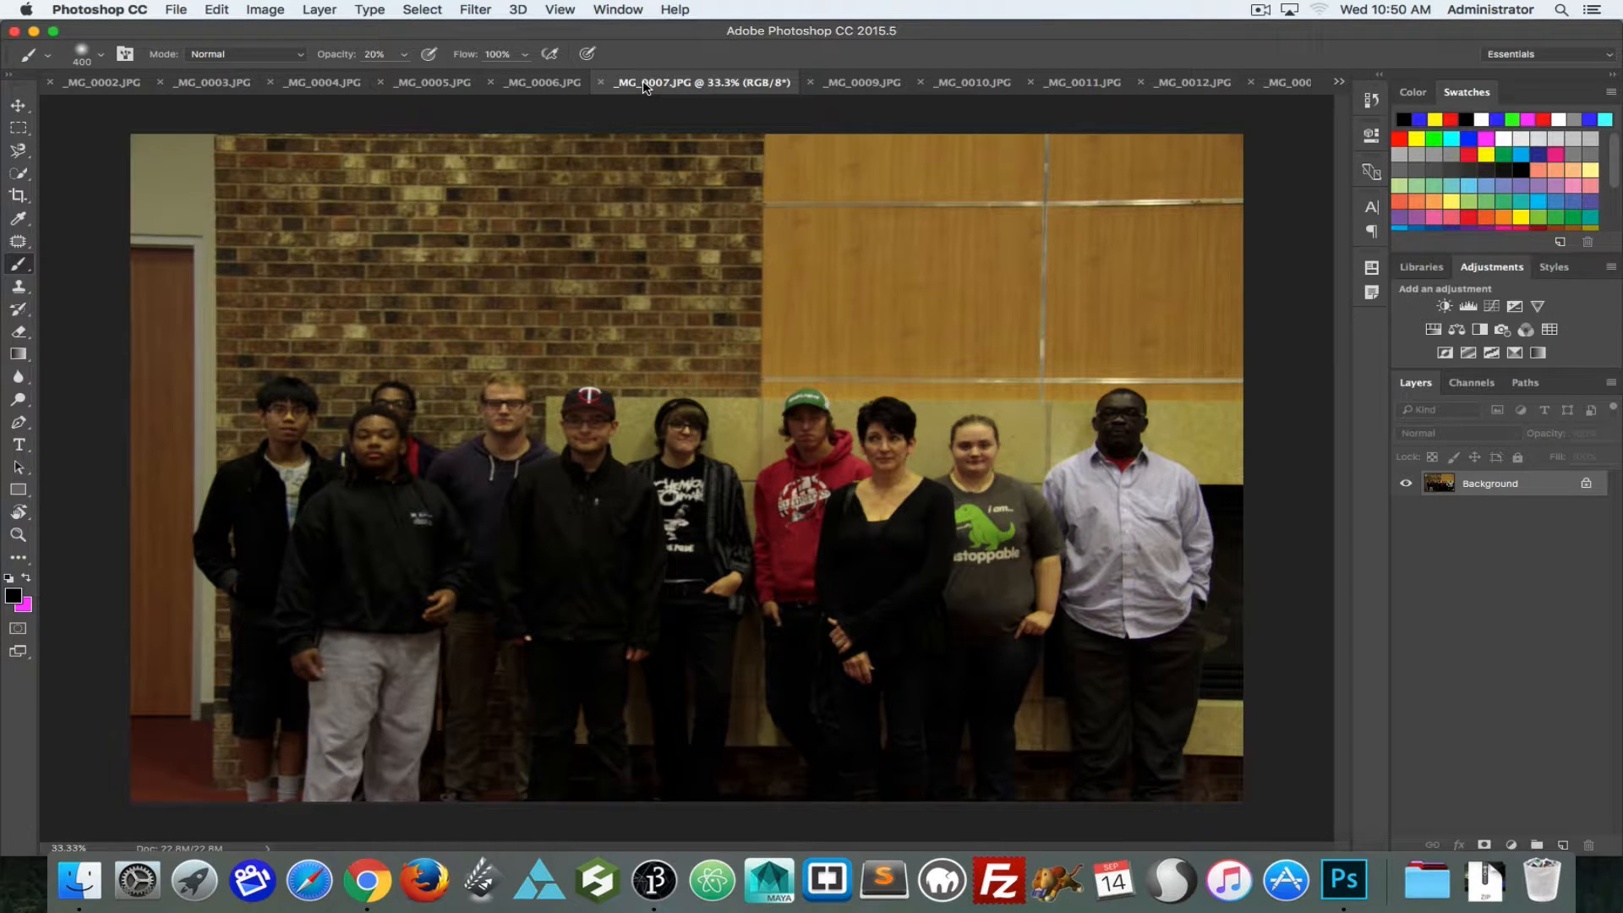
pyautogui.click(551, 82)
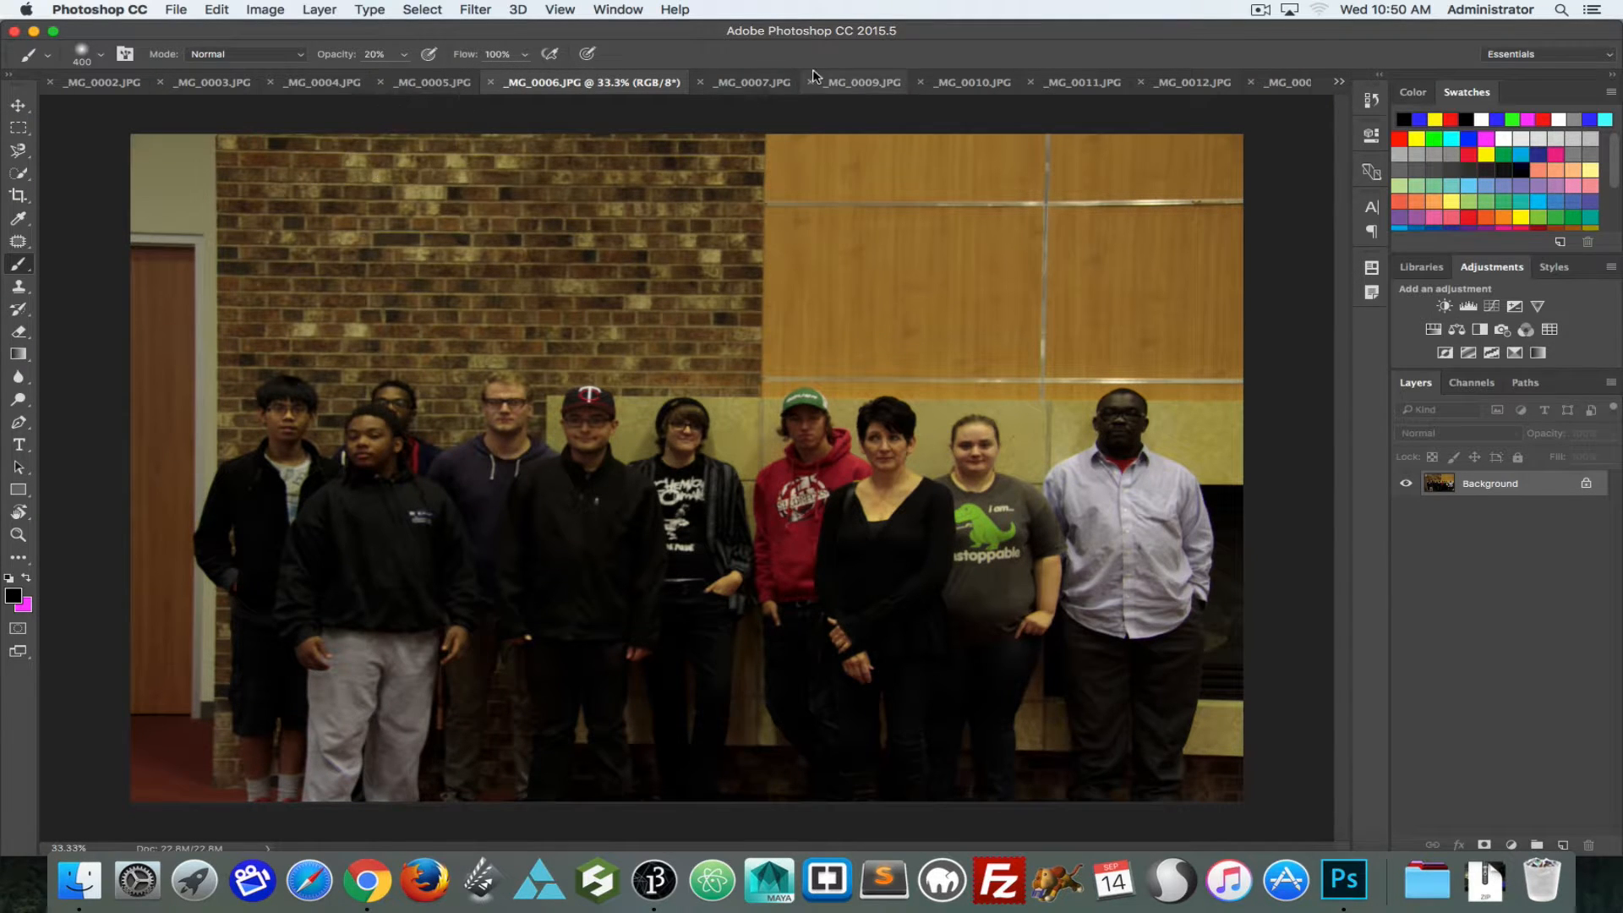
pyautogui.click(739, 82)
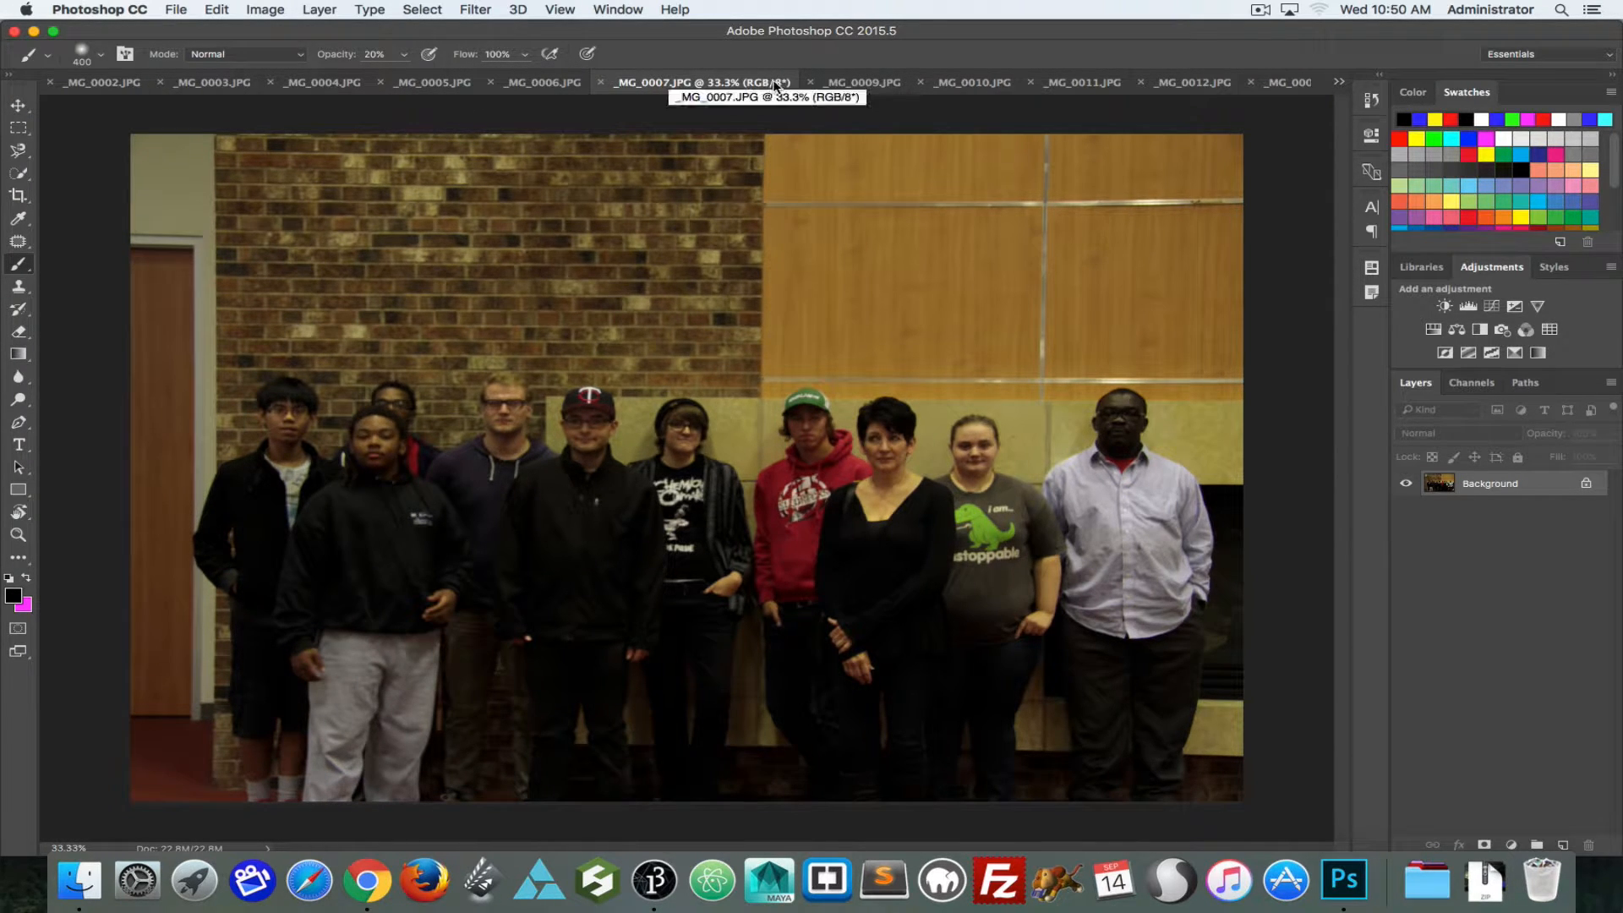
pyautogui.click(858, 82)
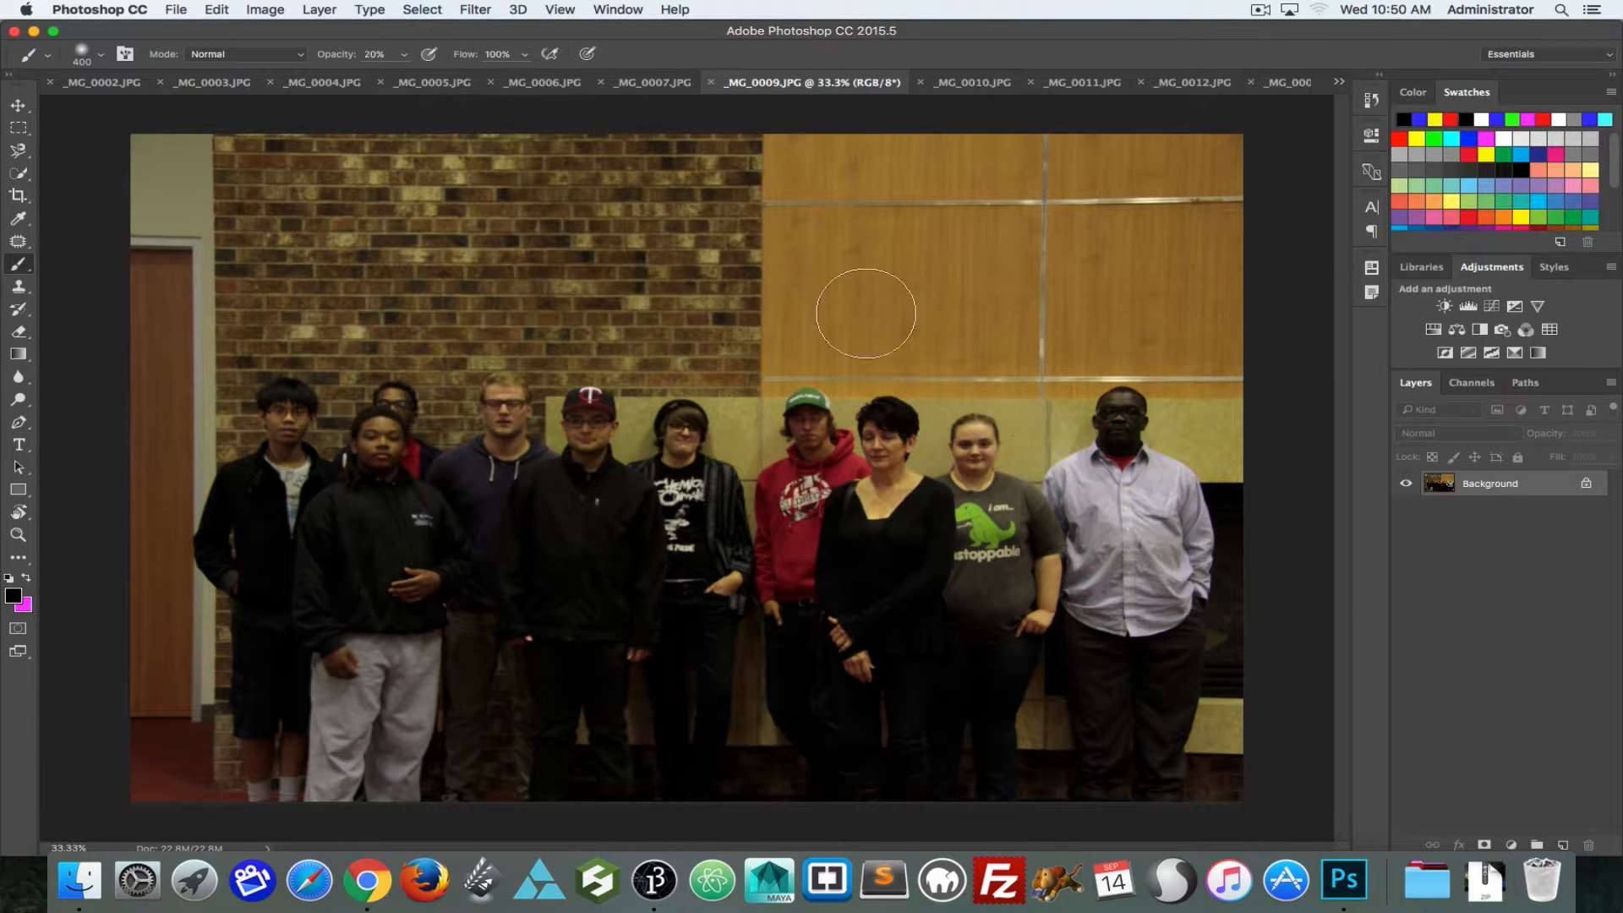
pyautogui.click(640, 81)
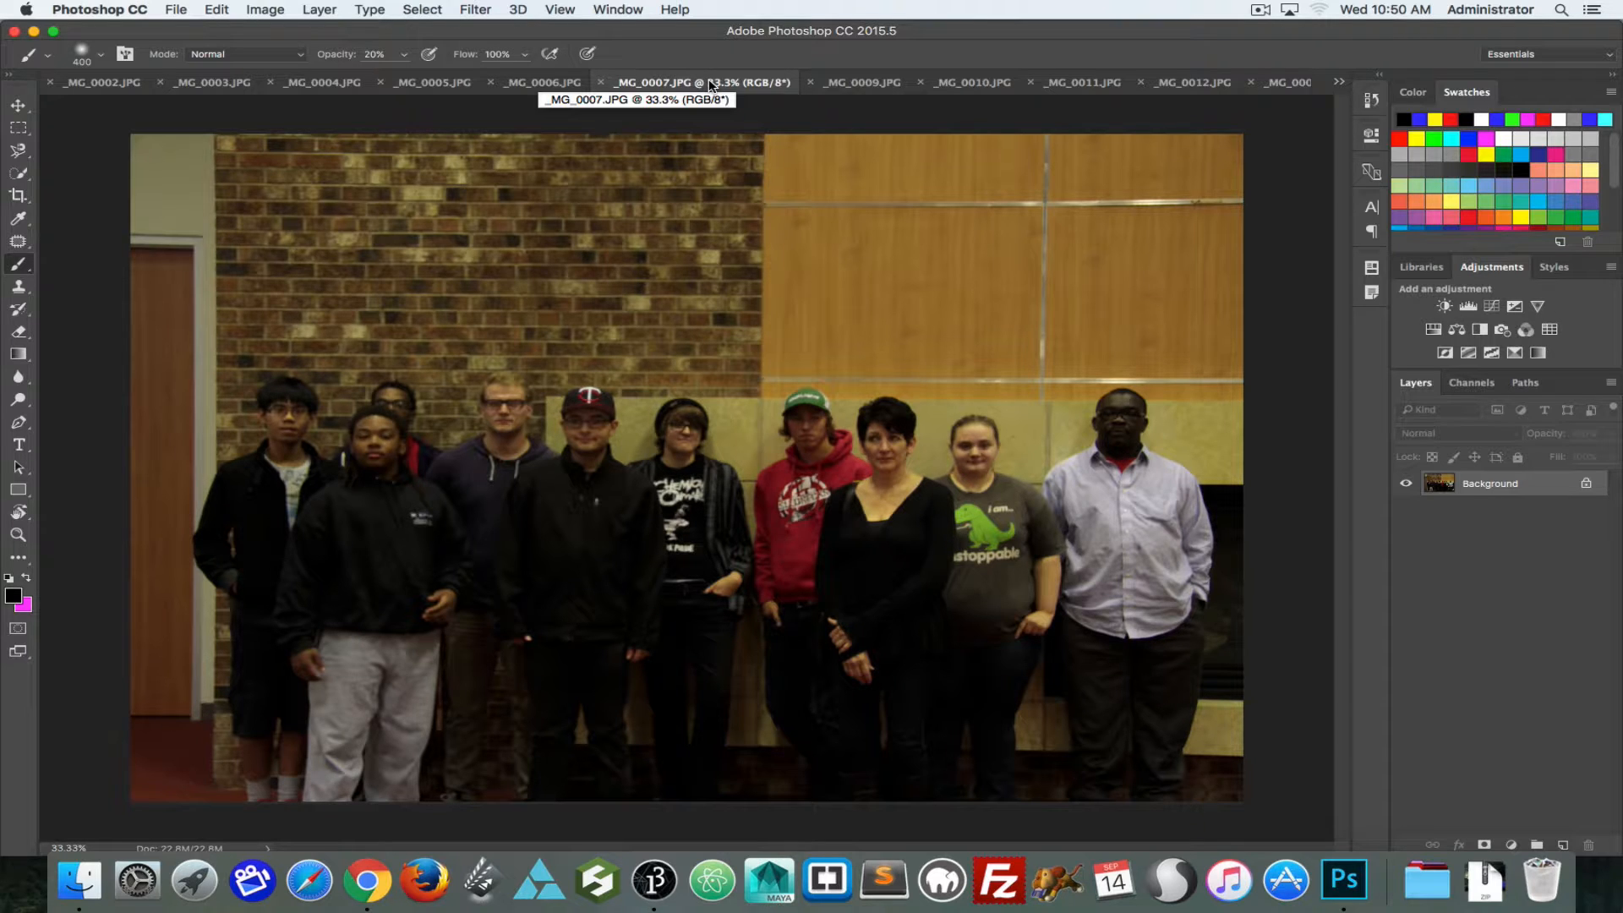
pyautogui.click(854, 85)
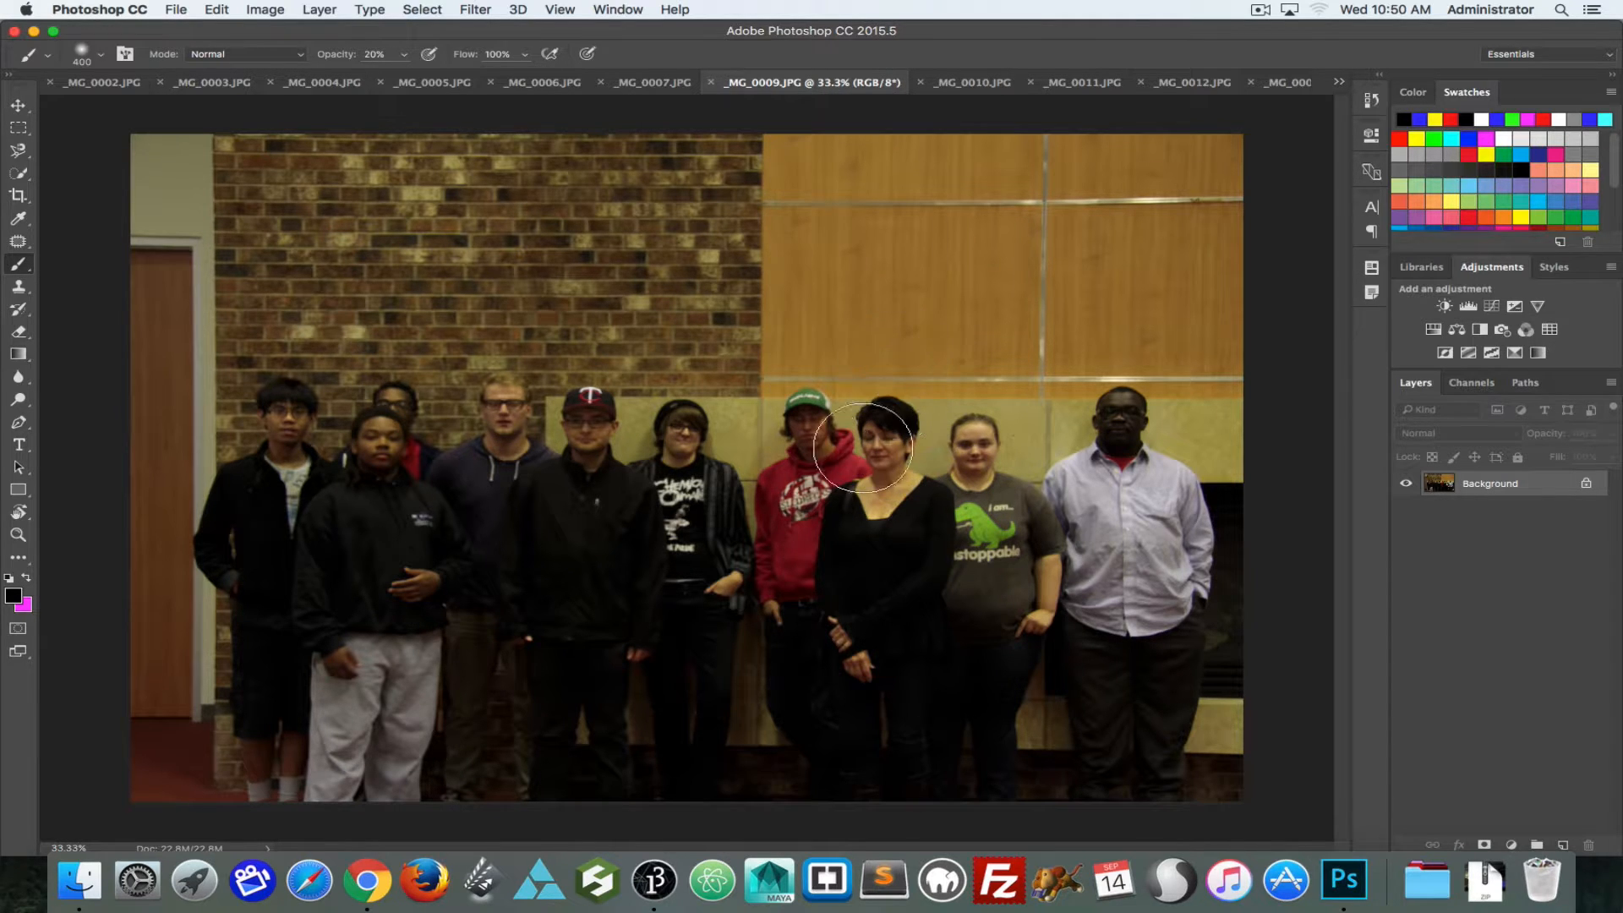
pyautogui.click(651, 83)
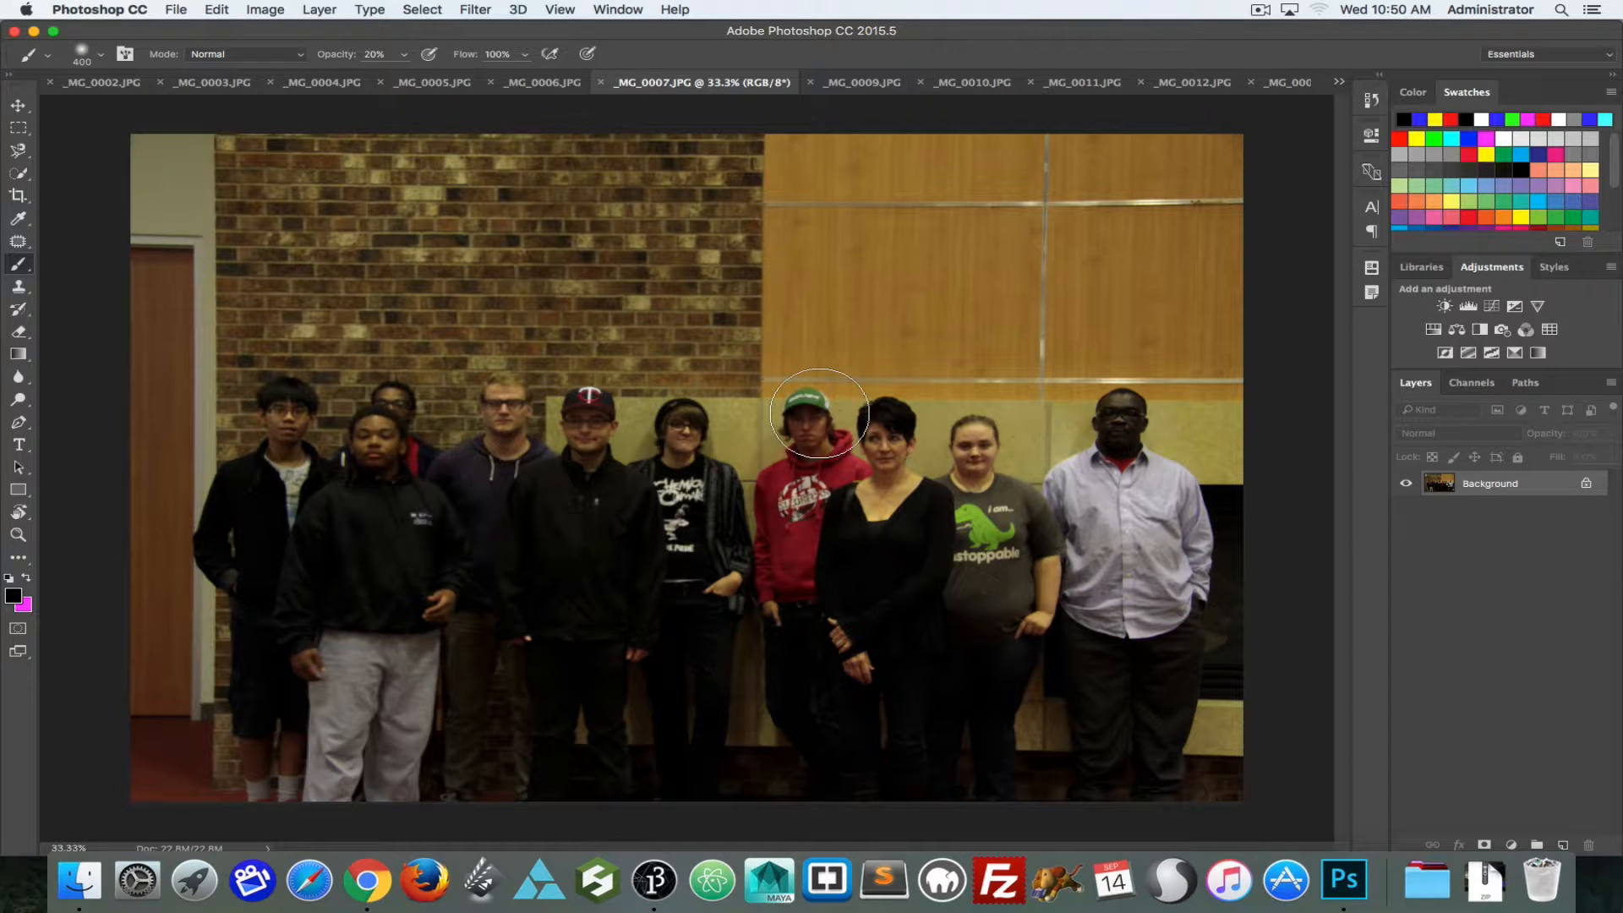
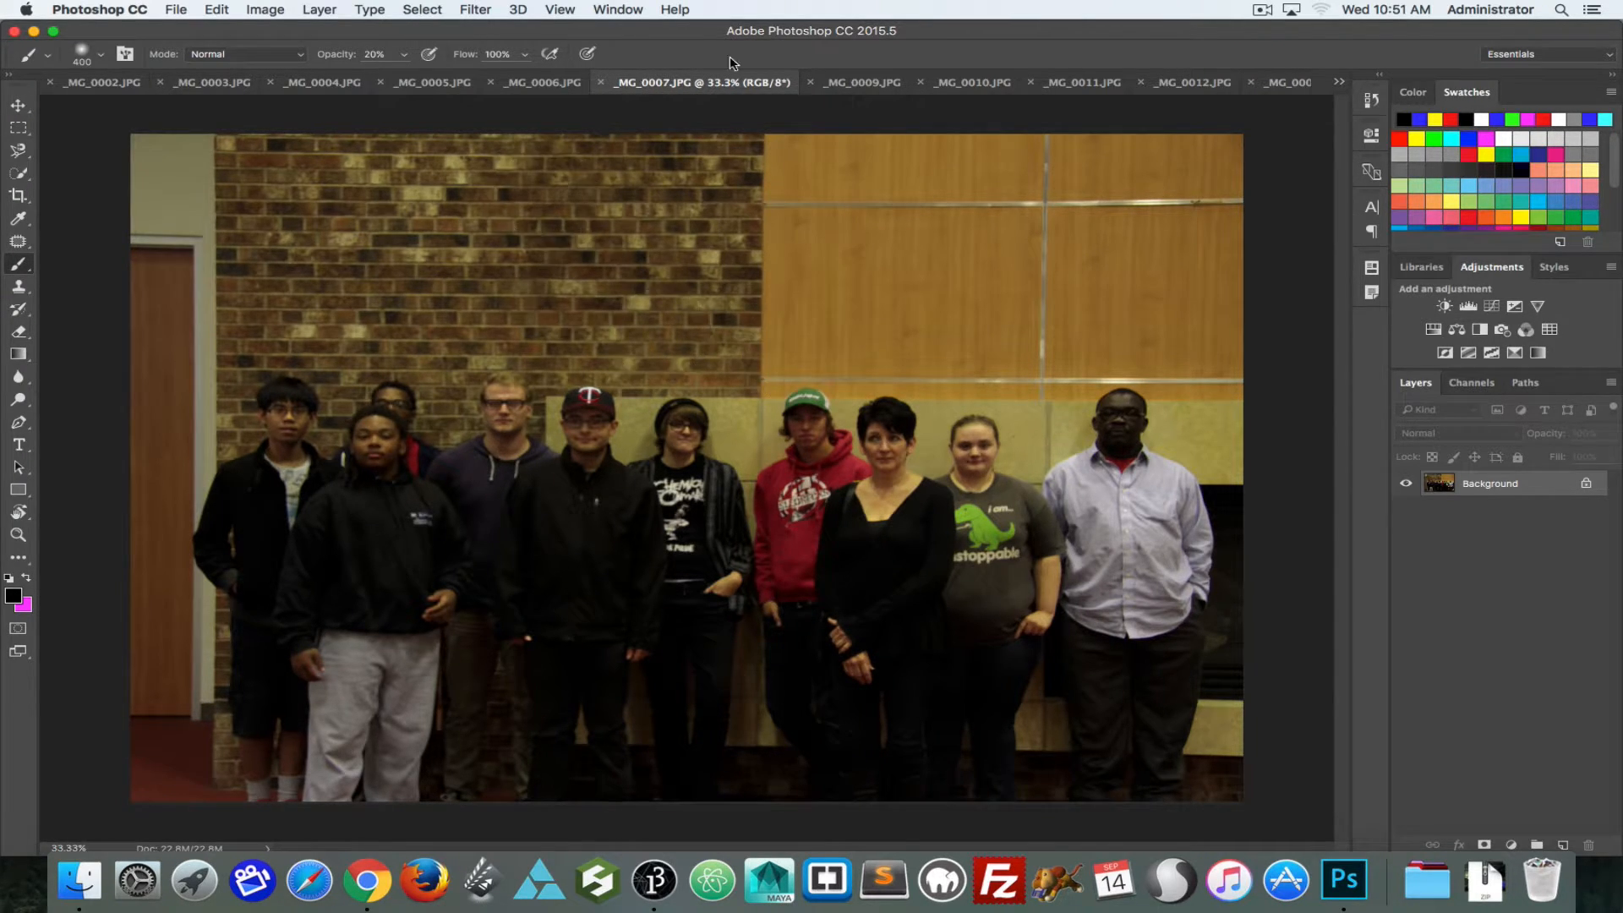
# Step: Compare the woman in black's head and expression between _MG_0007.JPG and _MG_0009.JPG
pyautogui.click(841, 82)
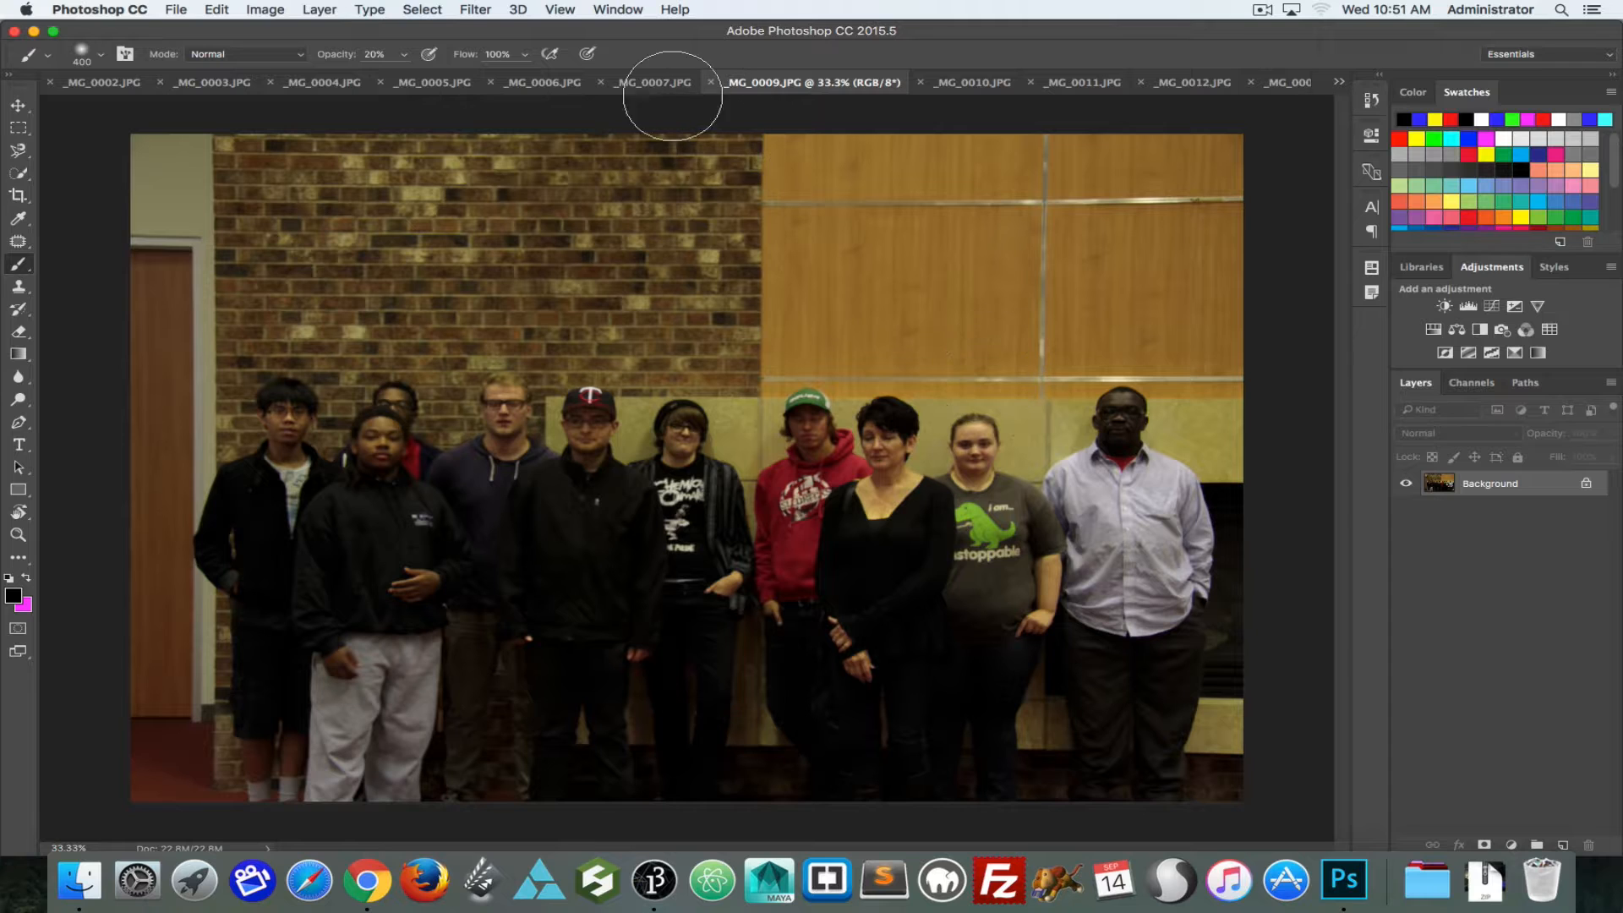
pyautogui.click(653, 82)
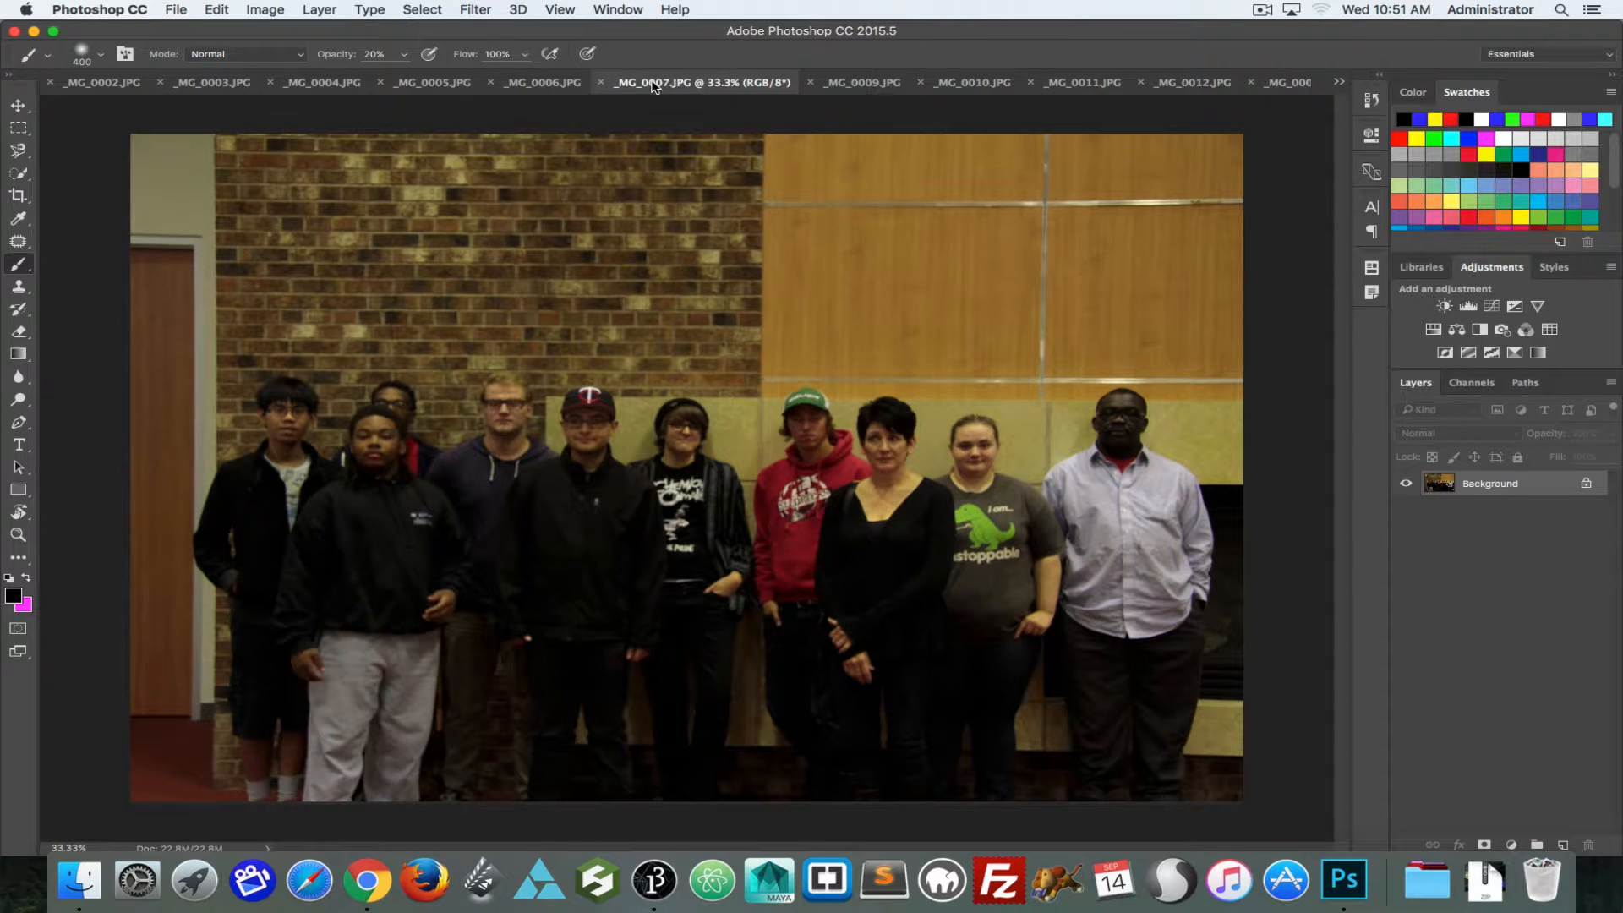
pyautogui.click(853, 83)
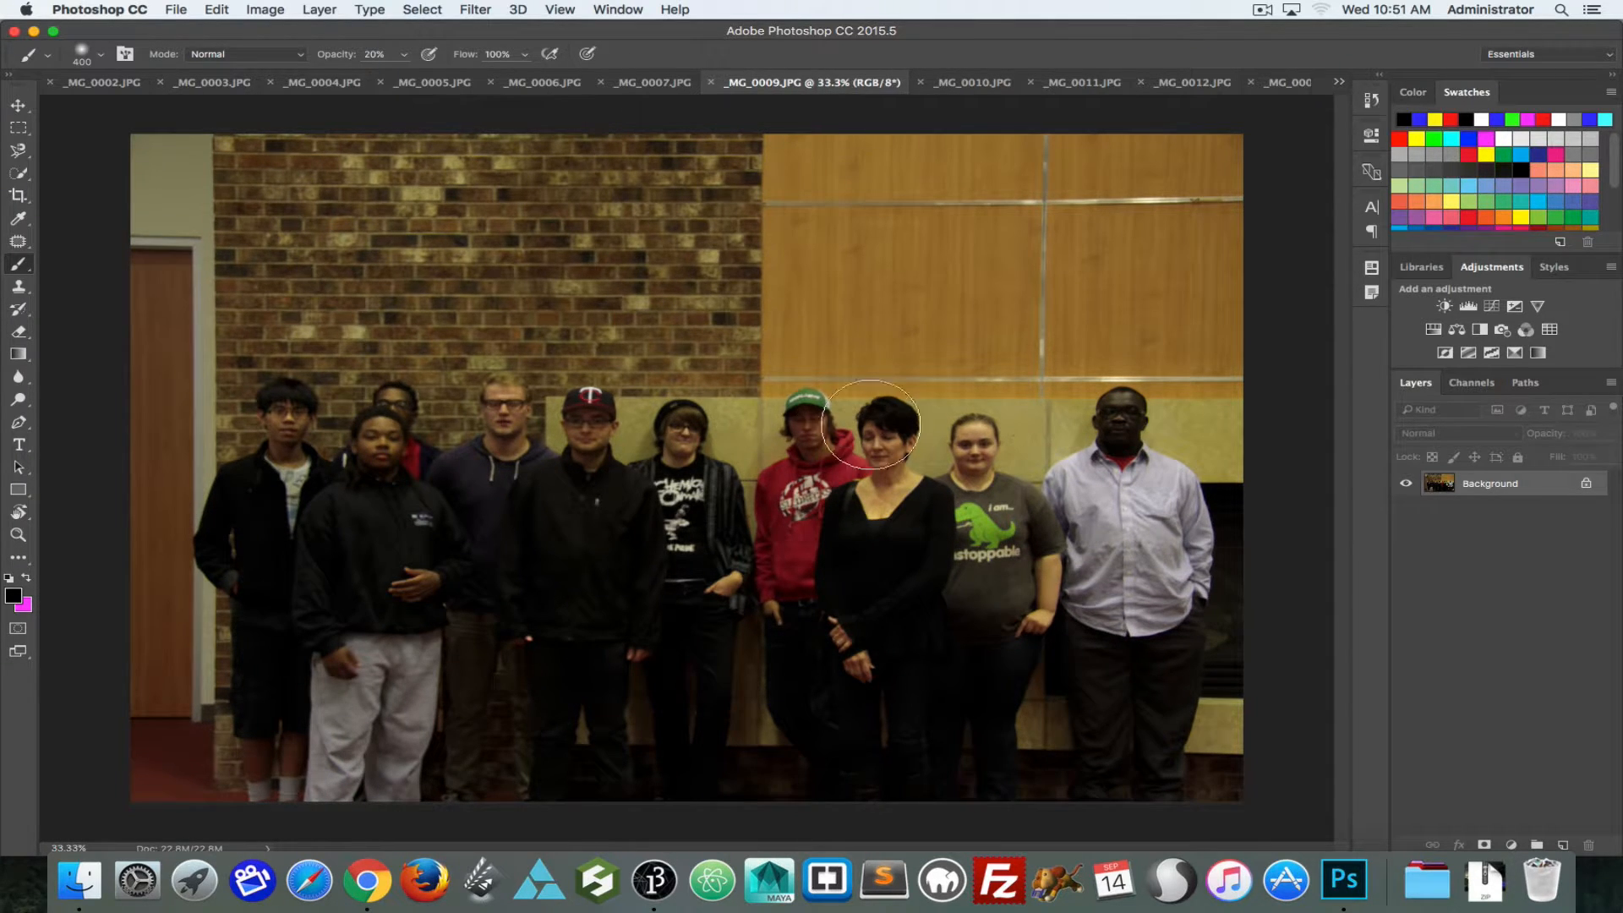
pyautogui.click(646, 82)
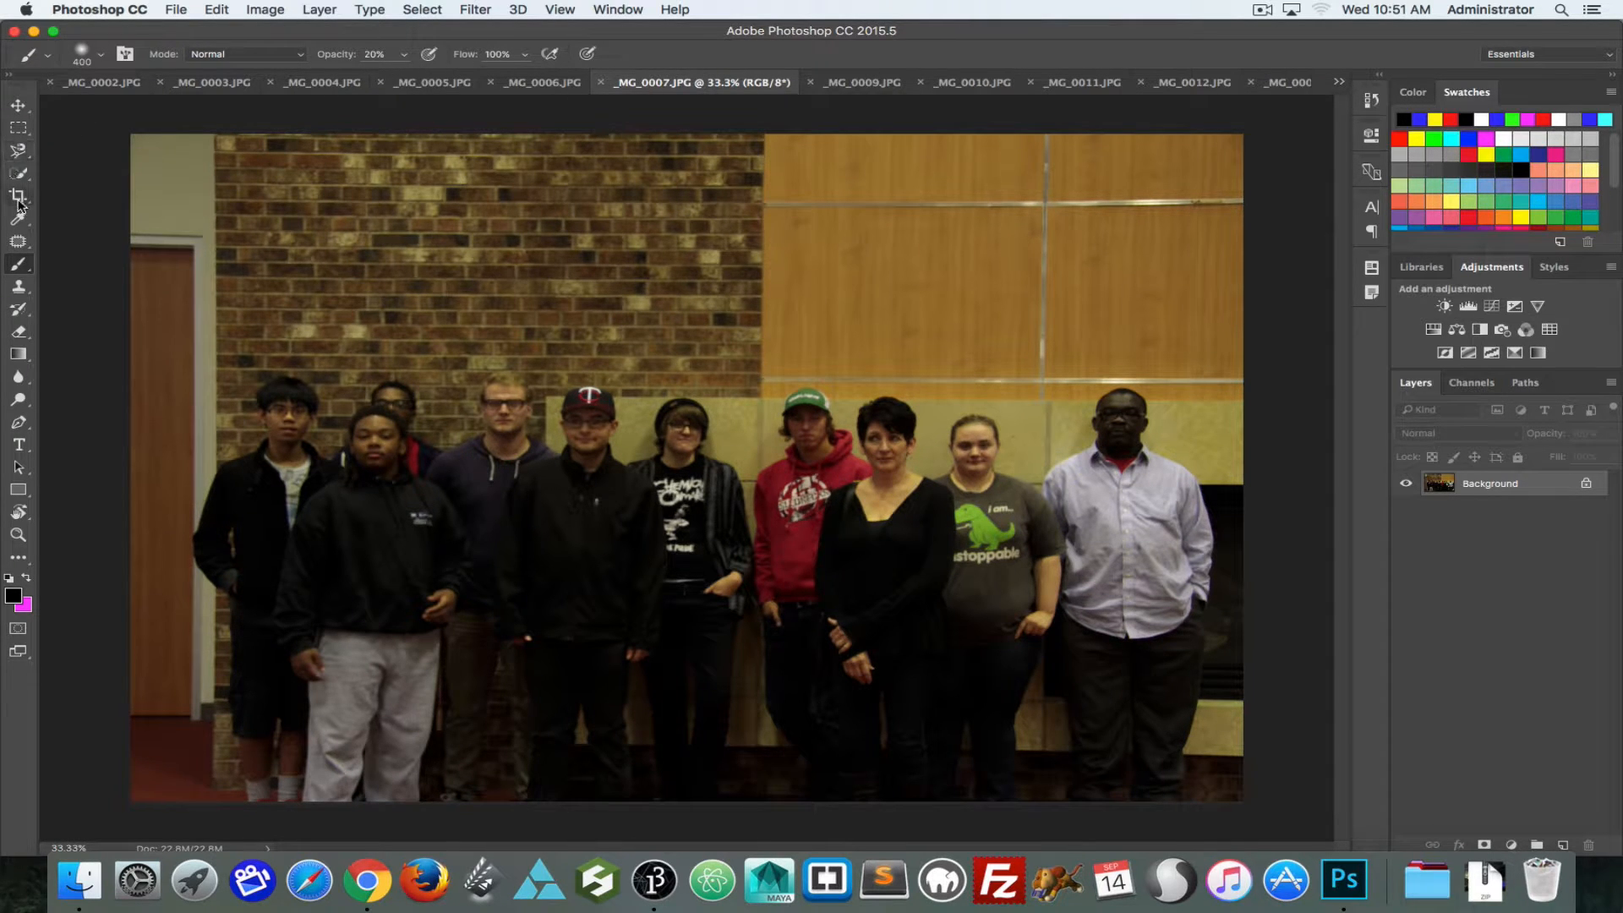
# Step: Lasso the head of the woman in black in _MG_0007.JPG and copy it into _MG_0009.JPG as a new layer
pyautogui.click(21, 154)
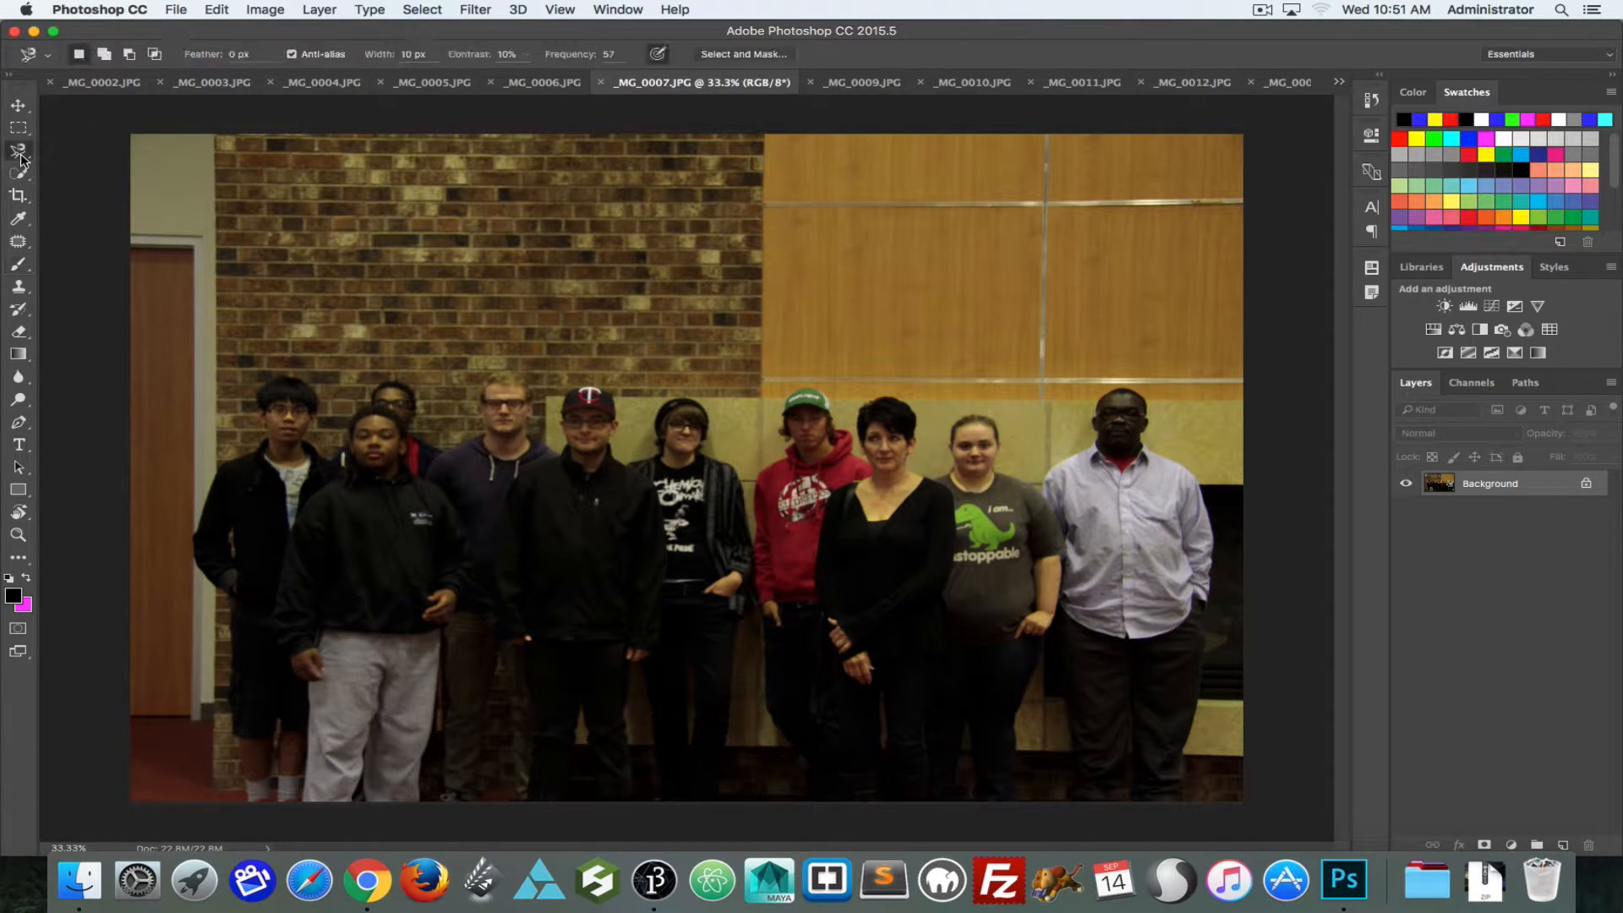
pyautogui.click(85, 150)
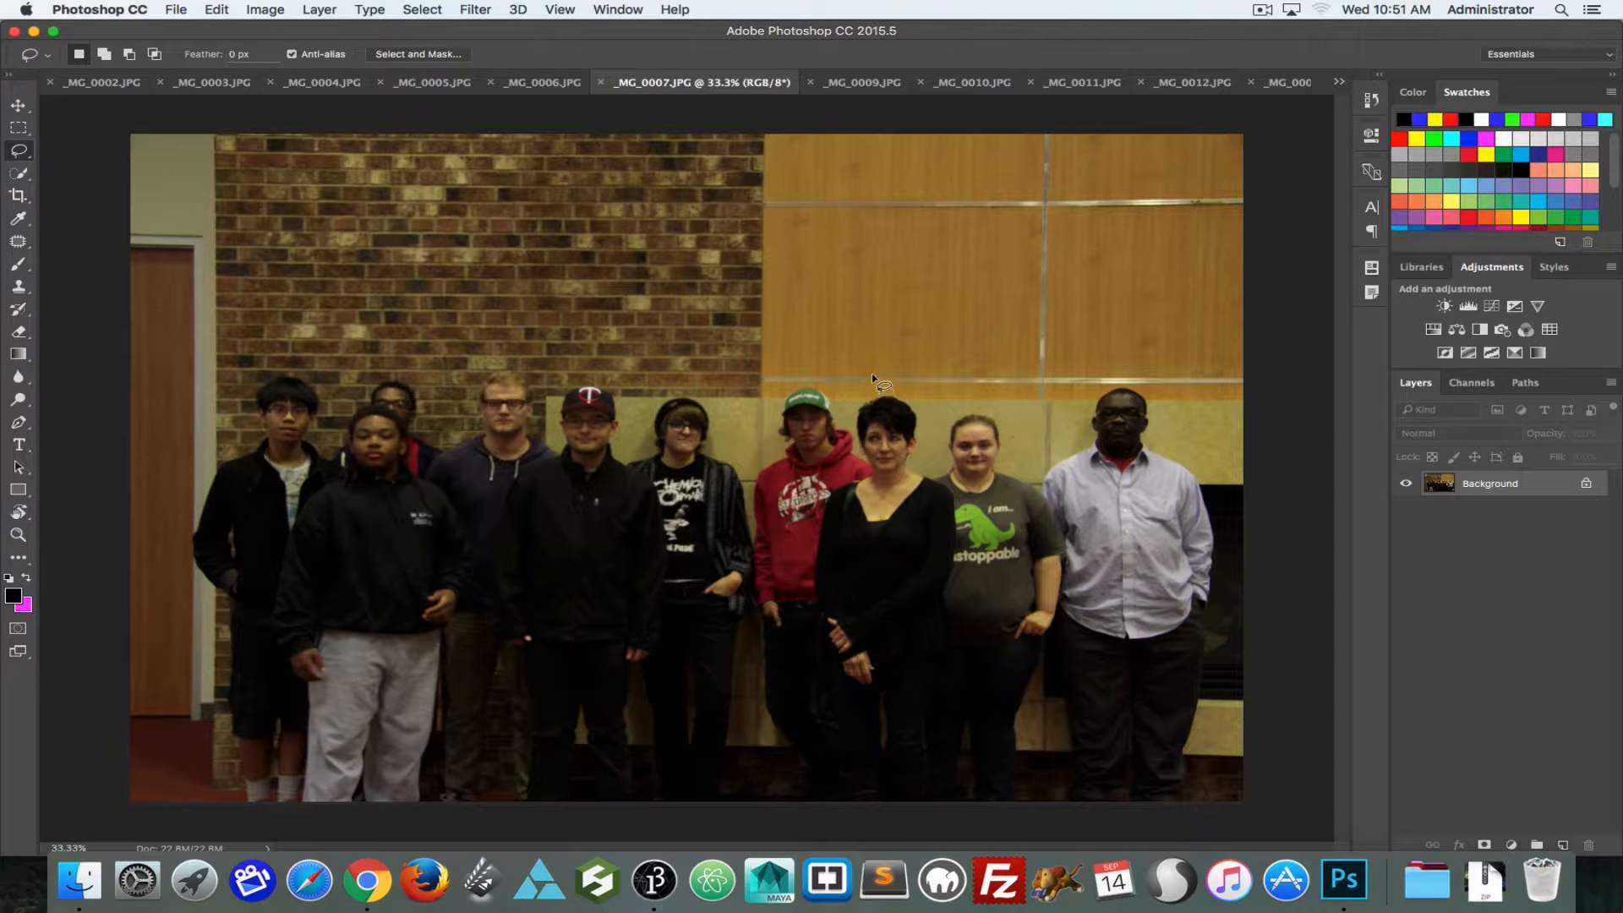
pyautogui.moveTo(870, 373)
pyautogui.mouseDown()
pyautogui.moveTo(838, 447)
pyautogui.moveTo(846, 484)
pyautogui.moveTo(900, 502)
pyautogui.moveTo(932, 476)
pyautogui.moveTo(940, 415)
pyautogui.moveTo(903, 375)
pyautogui.moveTo(845, 388)
pyautogui.mouseUp()
pyautogui.click(840, 87)
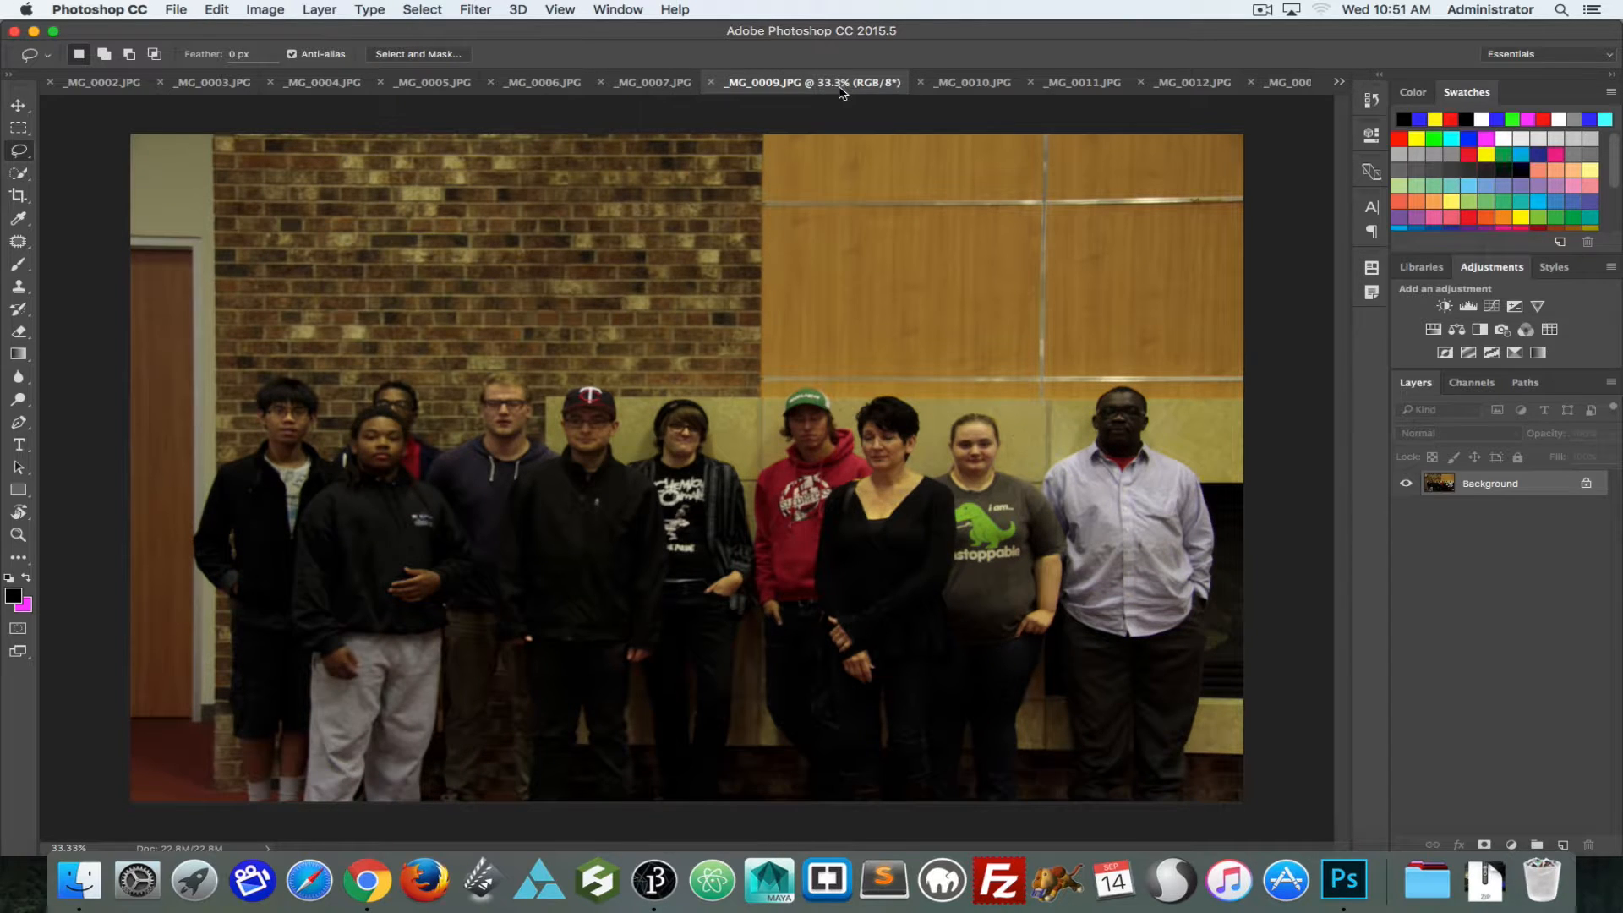
pyautogui.hotkey('ctrl', 'v')
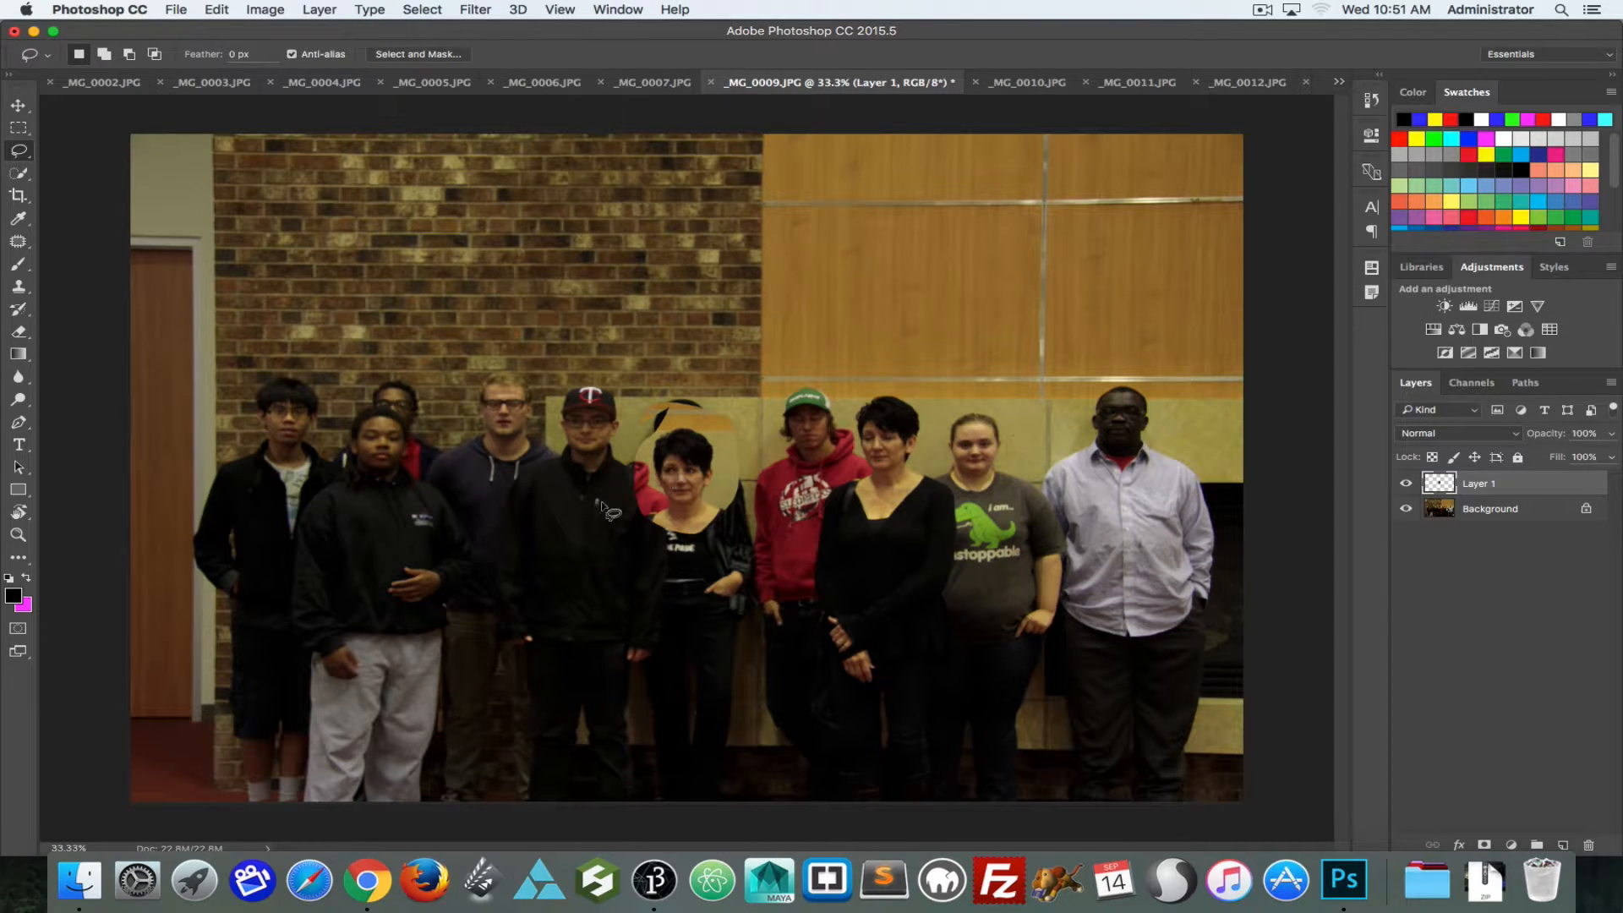
# Step: Move the pasted head over the same woman in _MG_0009.JPG and nudge it into alignment with the photo beneath
pyautogui.moveTo(687, 470); pyautogui.dragTo(809, 425)
pyautogui.press('super+d')
pyautogui.press('v')
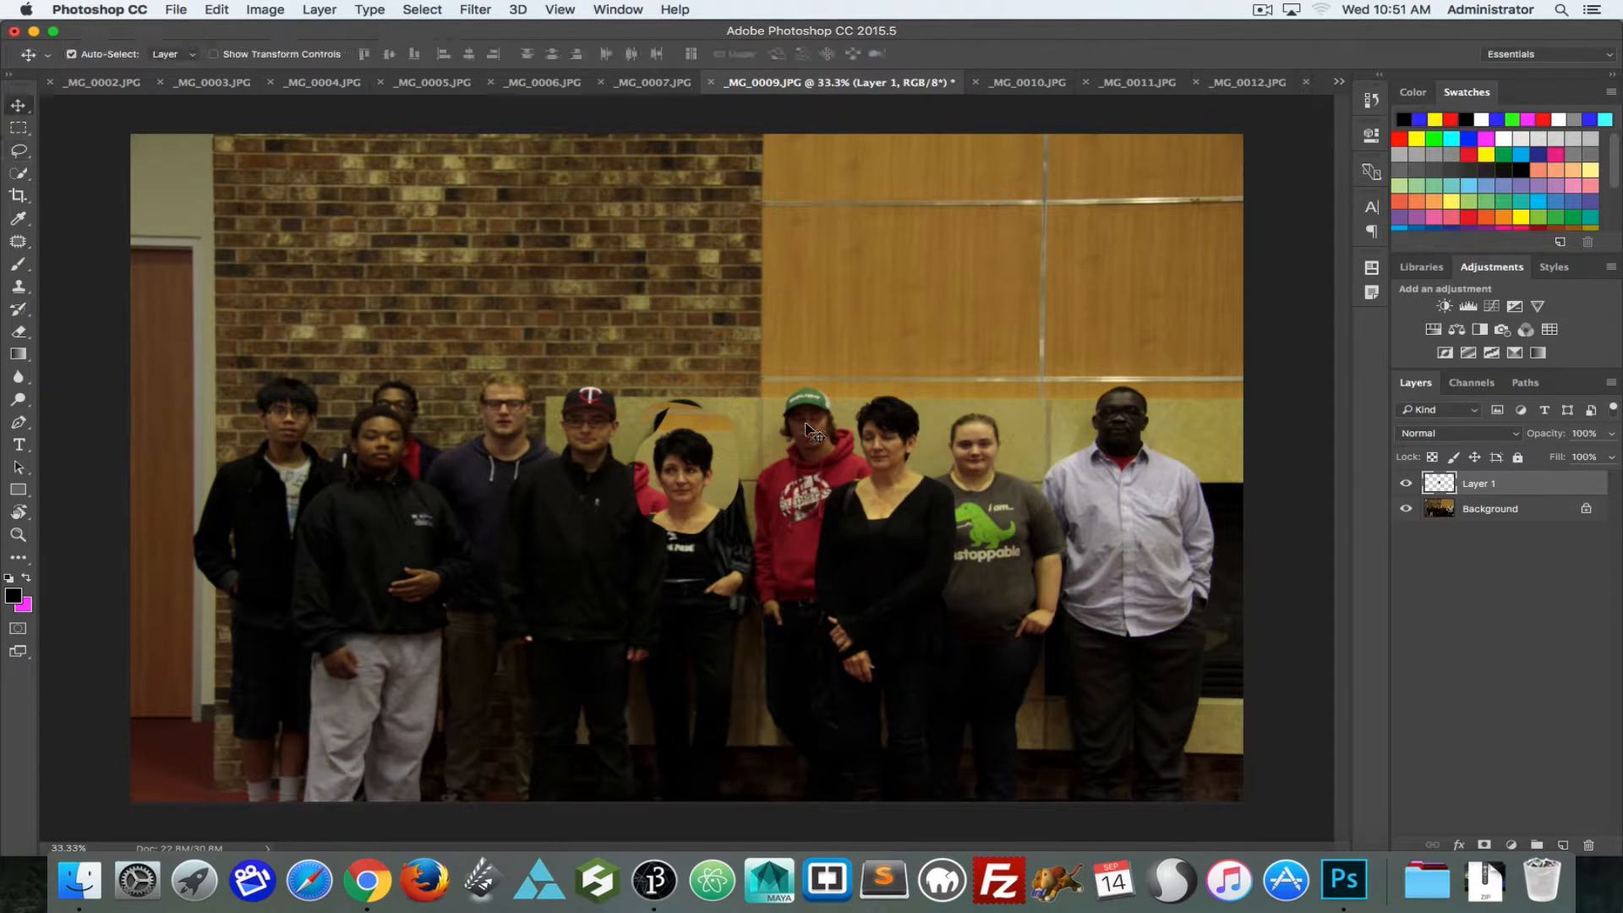
pyautogui.moveTo(668, 477); pyautogui.dragTo(852, 435)
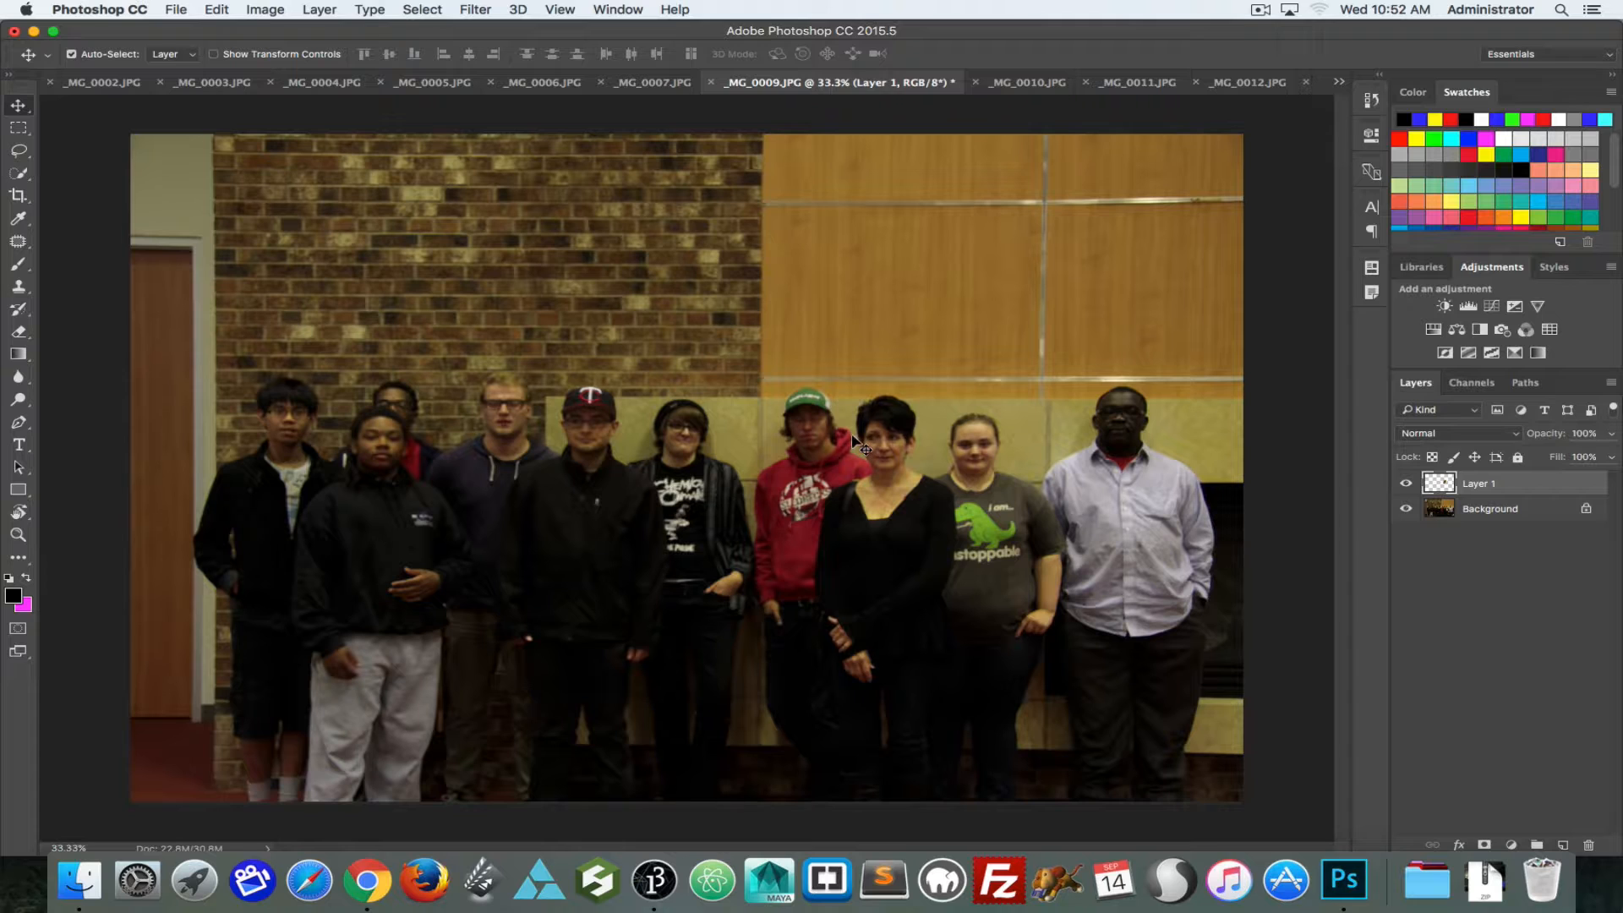
pyautogui.press('Right')
pyautogui.press('Right')
pyautogui.press('Right')
pyautogui.press('Right')
pyautogui.press('Right')
pyautogui.press('Up')
pyautogui.press('Up')
pyautogui.press('Up')
pyautogui.press('Up')
pyautogui.press('Up')
pyautogui.press('Left')
pyautogui.press('Right')
# Step: Check the head replacement by comparing the photo with Layer 1 hidden and shown
pyautogui.click(1406, 485)
pyautogui.click(1407, 484)
pyautogui.click(1407, 485)
pyautogui.click(1407, 485)
pyautogui.click(1407, 484)
pyautogui.click(1407, 484)
pyautogui.click(1406, 485)
pyautogui.click(1406, 484)
pyautogui.click(1406, 484)
pyautogui.click(1407, 484)
# Step: Set the Eraser to a 60 px brush for the pasted head's edges and recheck Layer 1 hidden and shown
pyautogui.press('e')
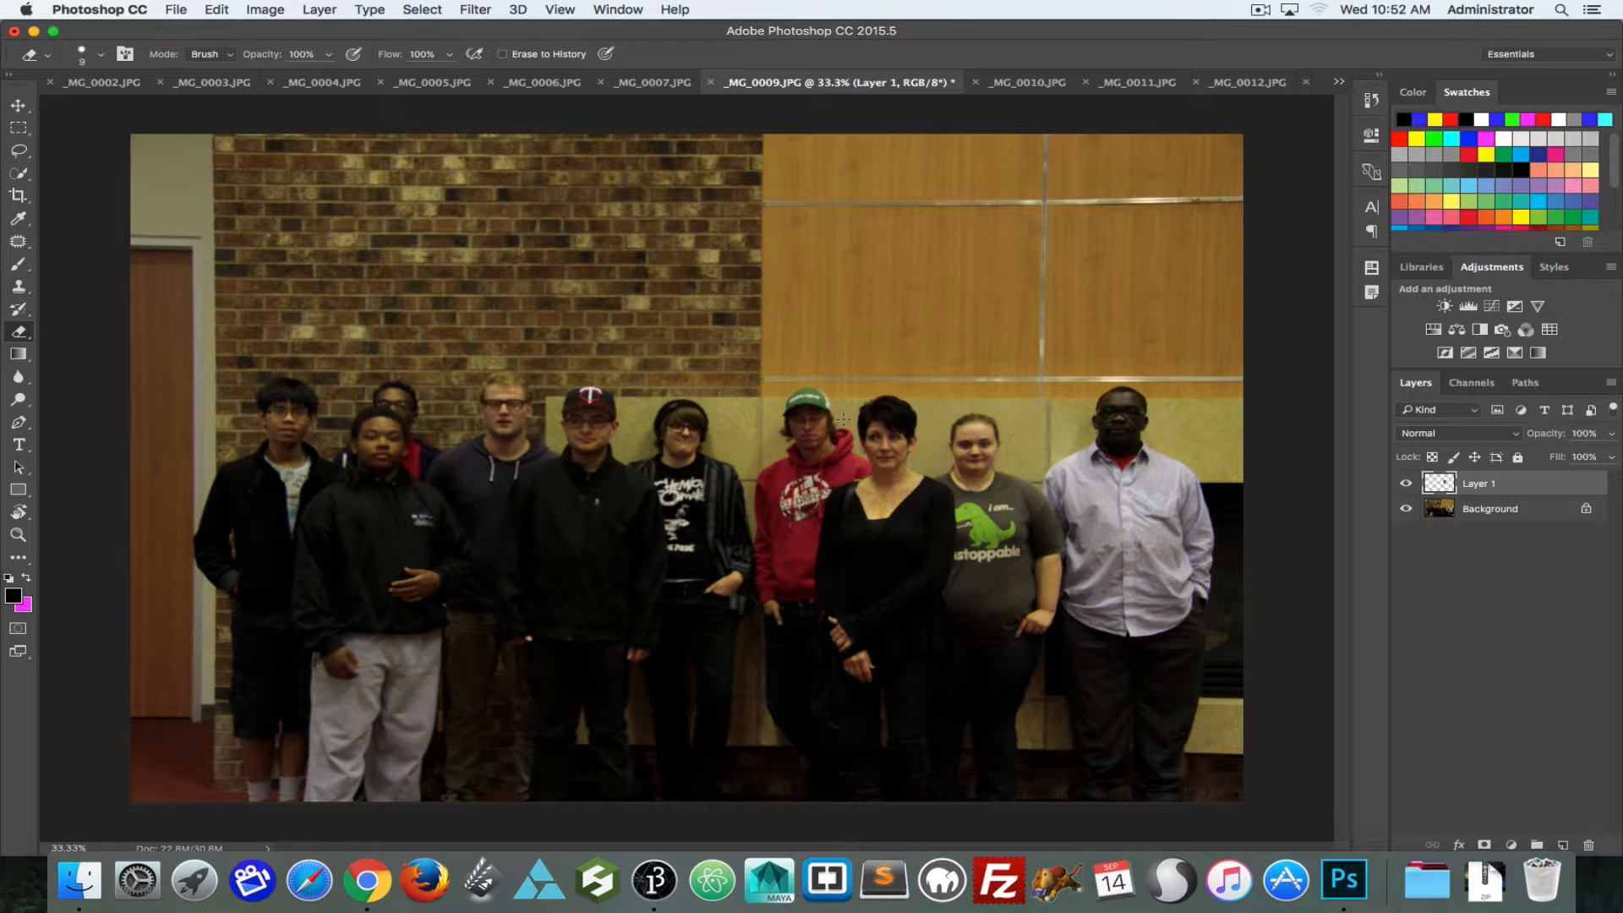
pyautogui.press(']')
pyautogui.press(']')
pyautogui.press(']')
pyautogui.click(1405, 483)
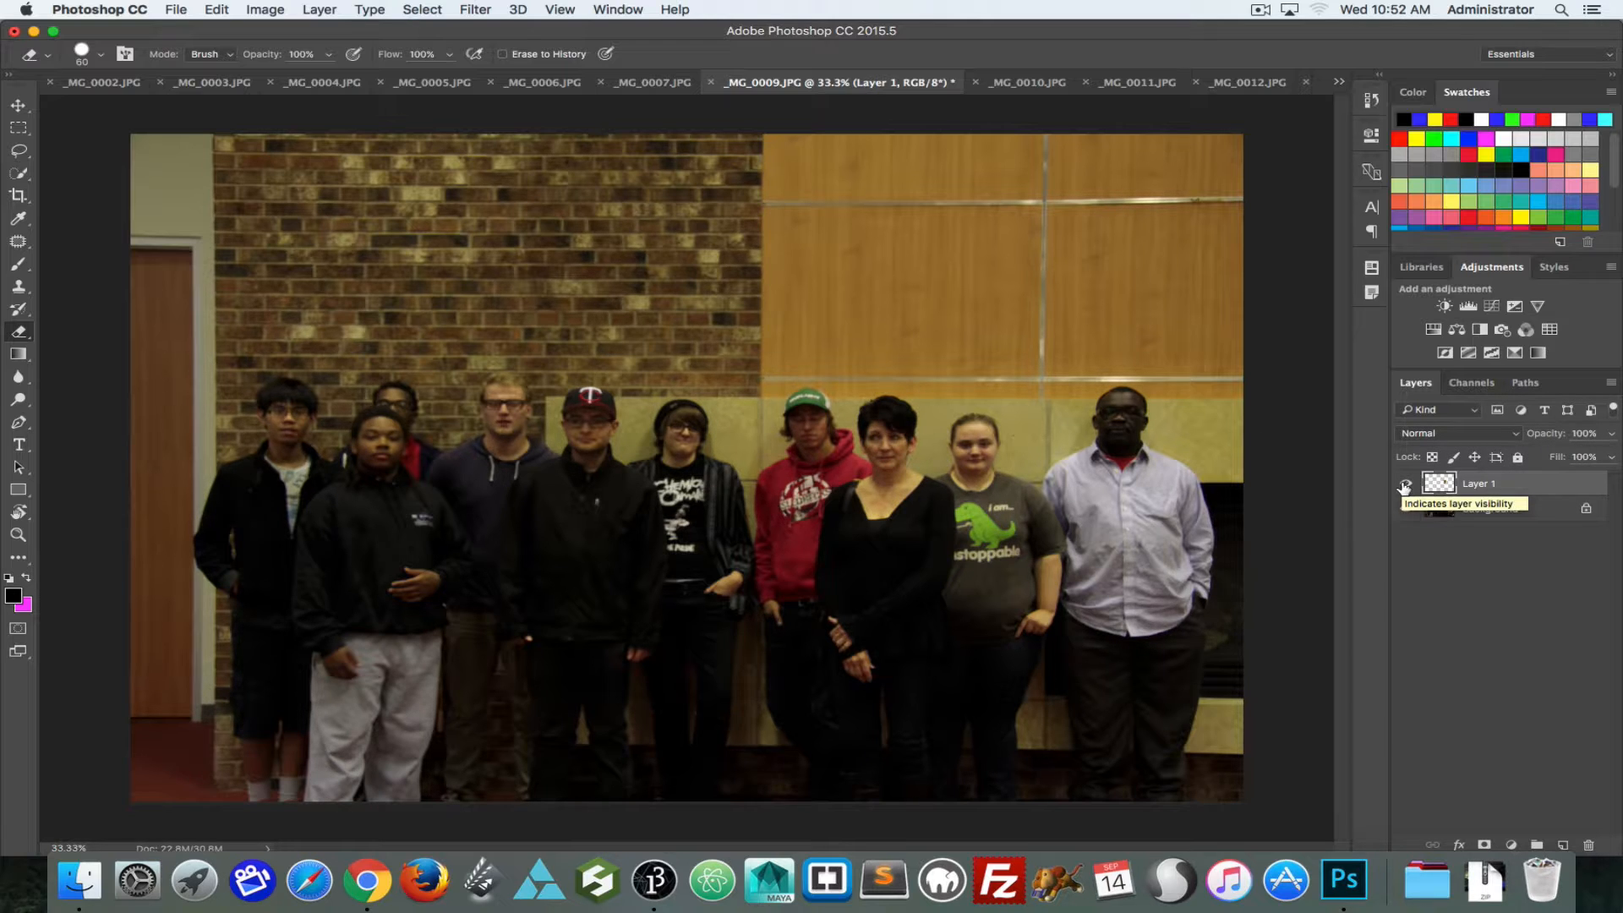
pyautogui.click(1404, 485)
pyautogui.click(1405, 484)
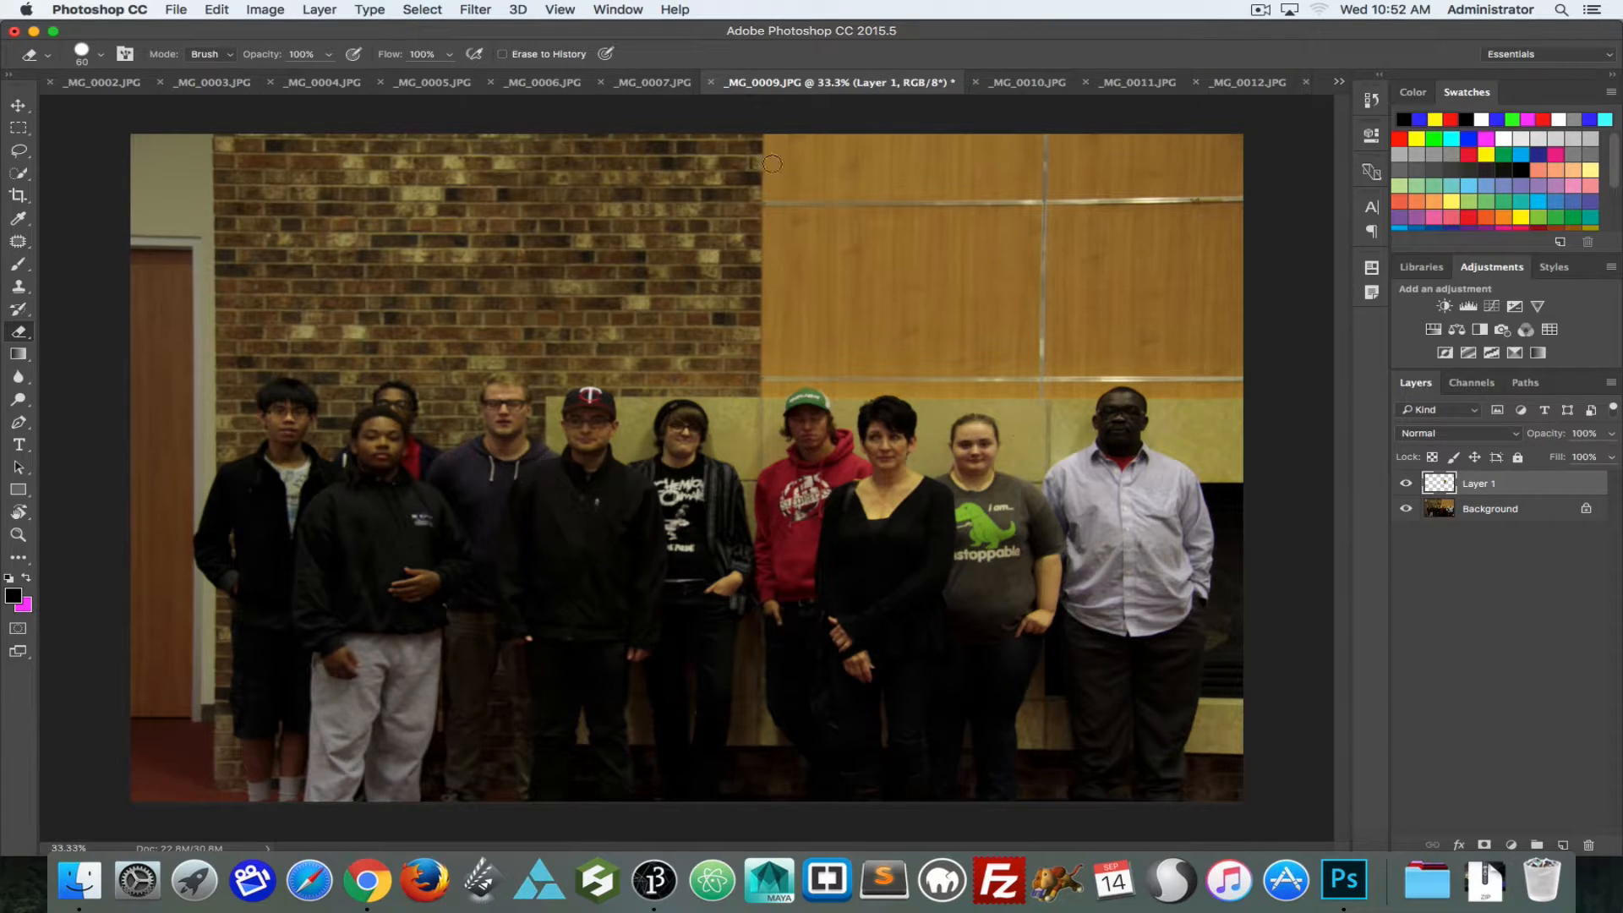
# Step: Return to _MG_0007.JPG and try a Lasso selection around the man in the dark hoodie, clearing it again
pyautogui.click(655, 83)
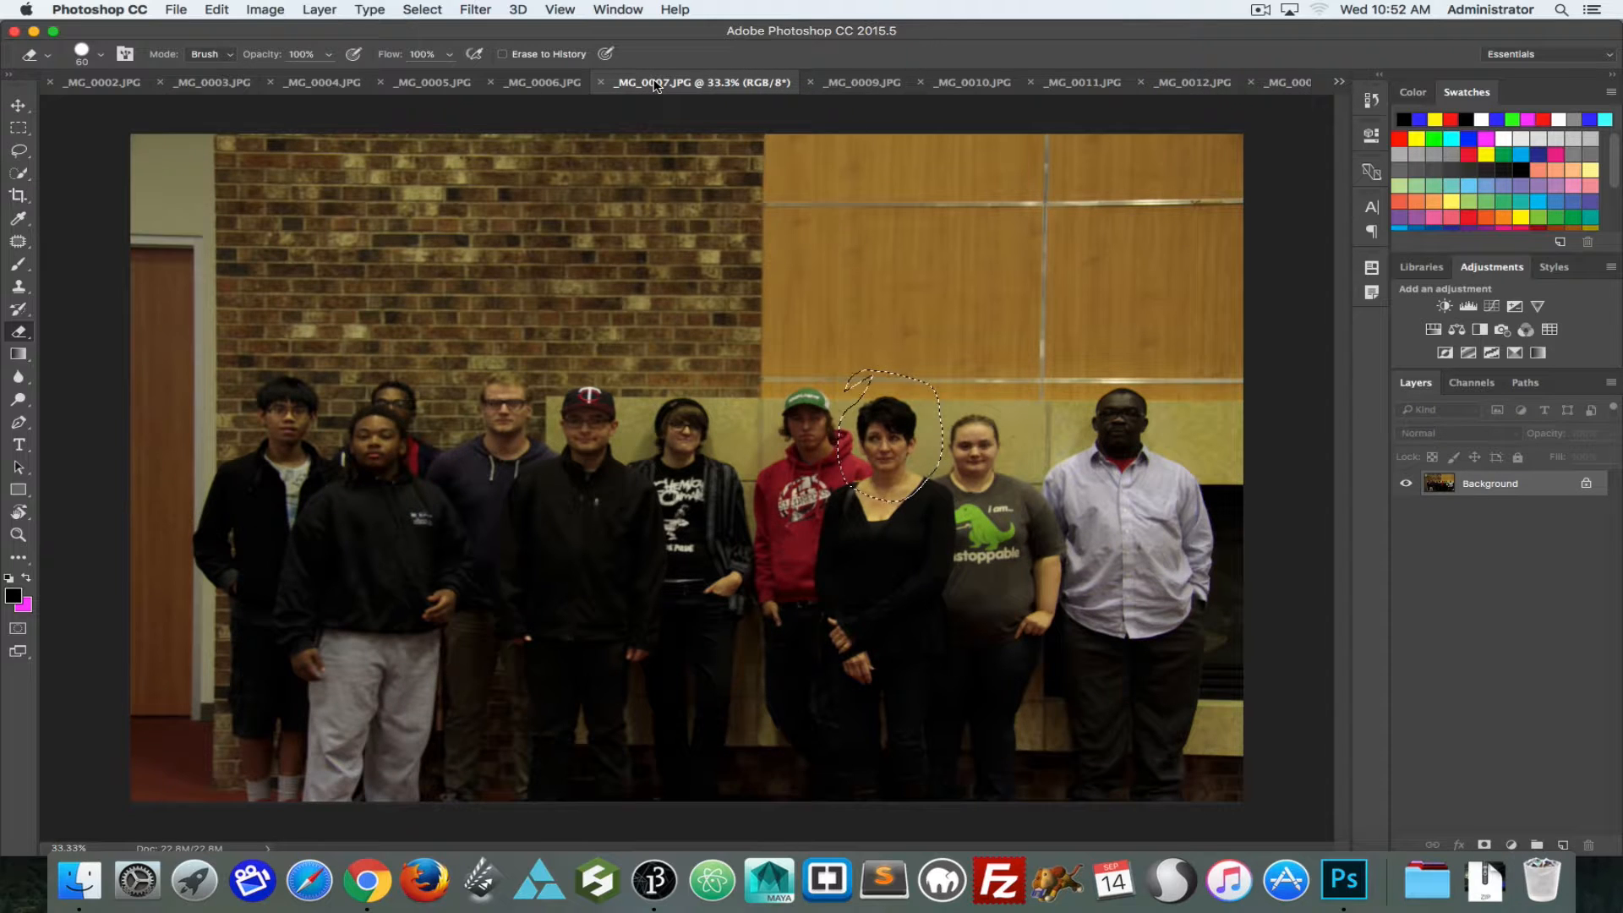
pyautogui.click(18, 151)
pyautogui.moveTo(497, 349)
pyautogui.mouseDown()
pyautogui.moveTo(472, 371)
pyautogui.moveTo(464, 468)
pyautogui.moveTo(566, 493)
pyautogui.moveTo(567, 357)
pyautogui.moveTo(457, 330)
pyautogui.moveTo(452, 396)
pyautogui.mouseUp()
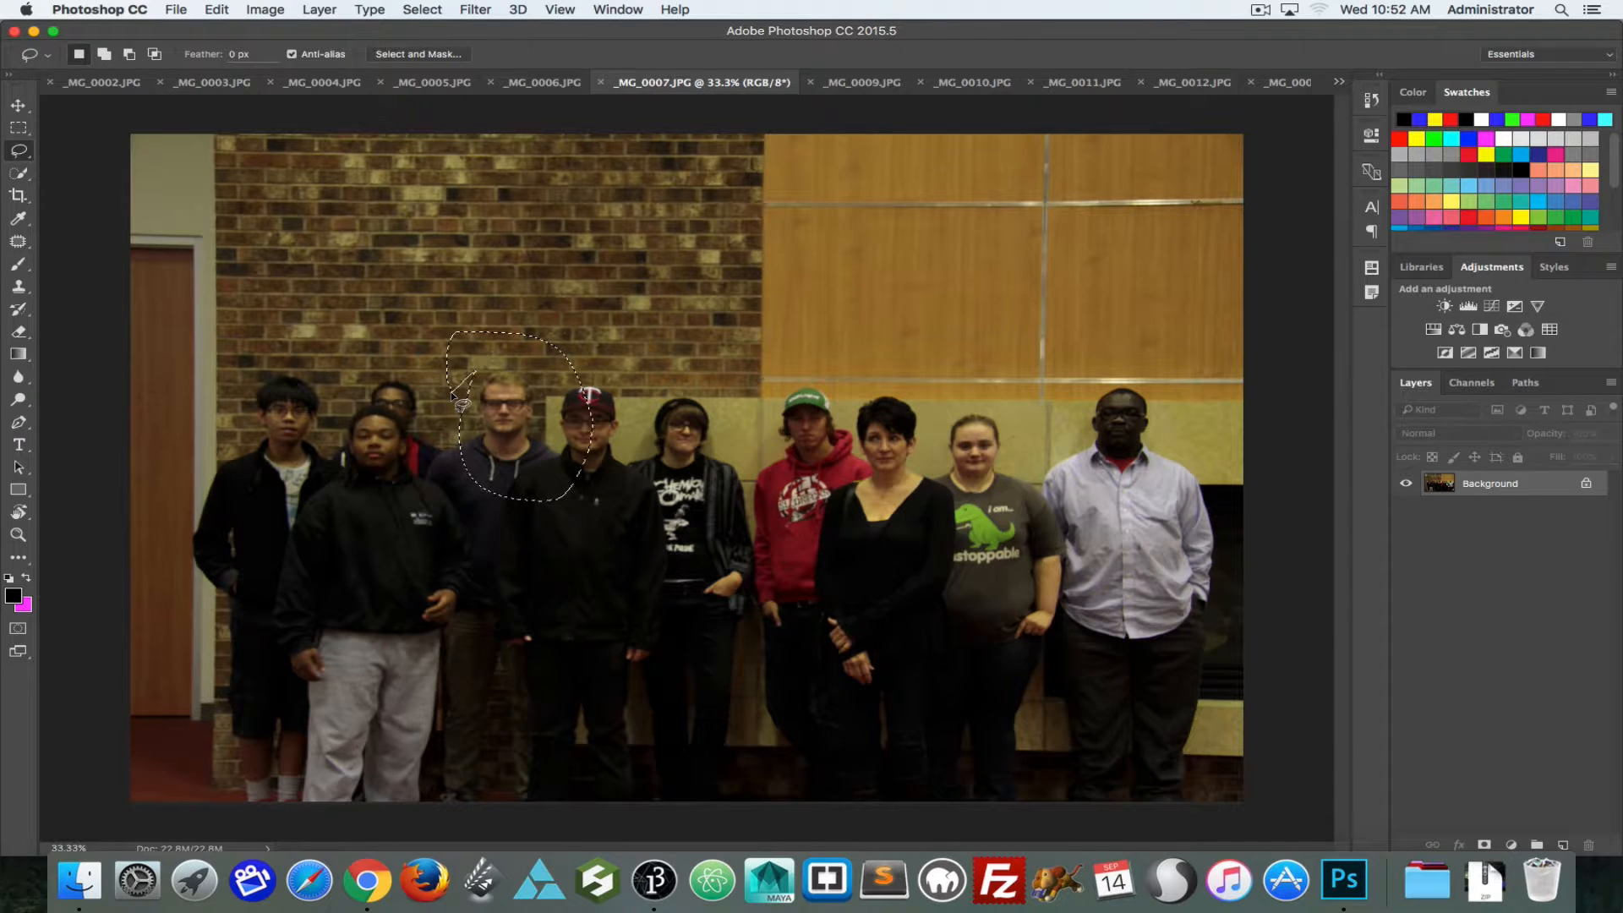
pyautogui.click(346, 381)
# Step: Copy the entire _MG_0007.JPG photo and paste it into _MG_0009.JPG above the other layers
pyautogui.press('super+a')
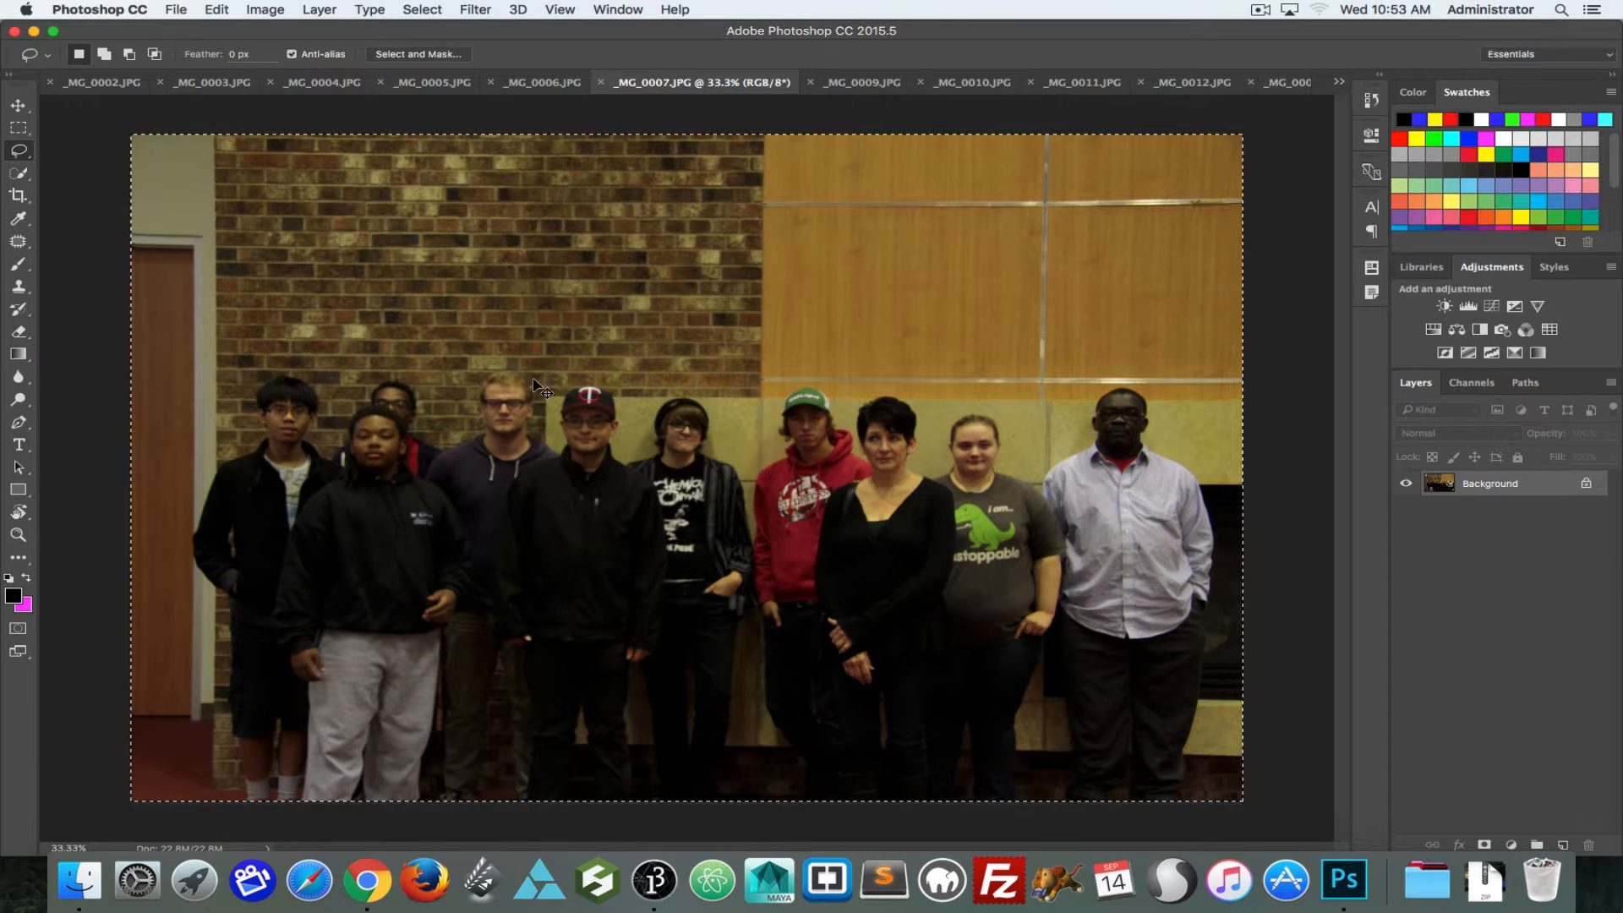
pyautogui.press('super+c')
pyautogui.click(845, 82)
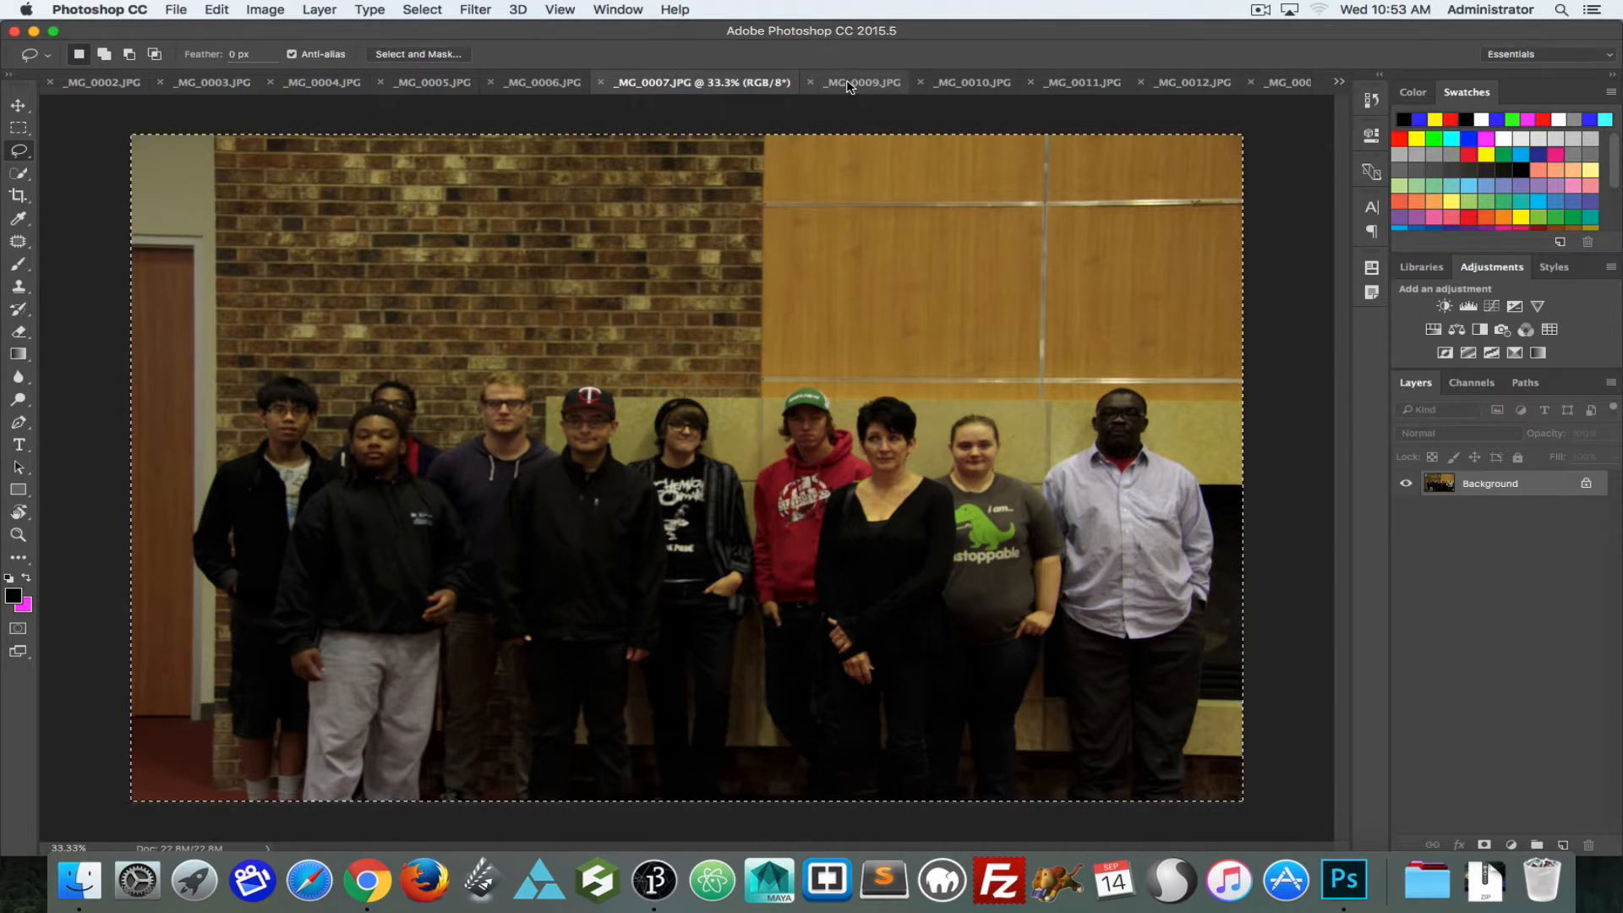
pyautogui.press('super+v')
pyautogui.press('super+v')
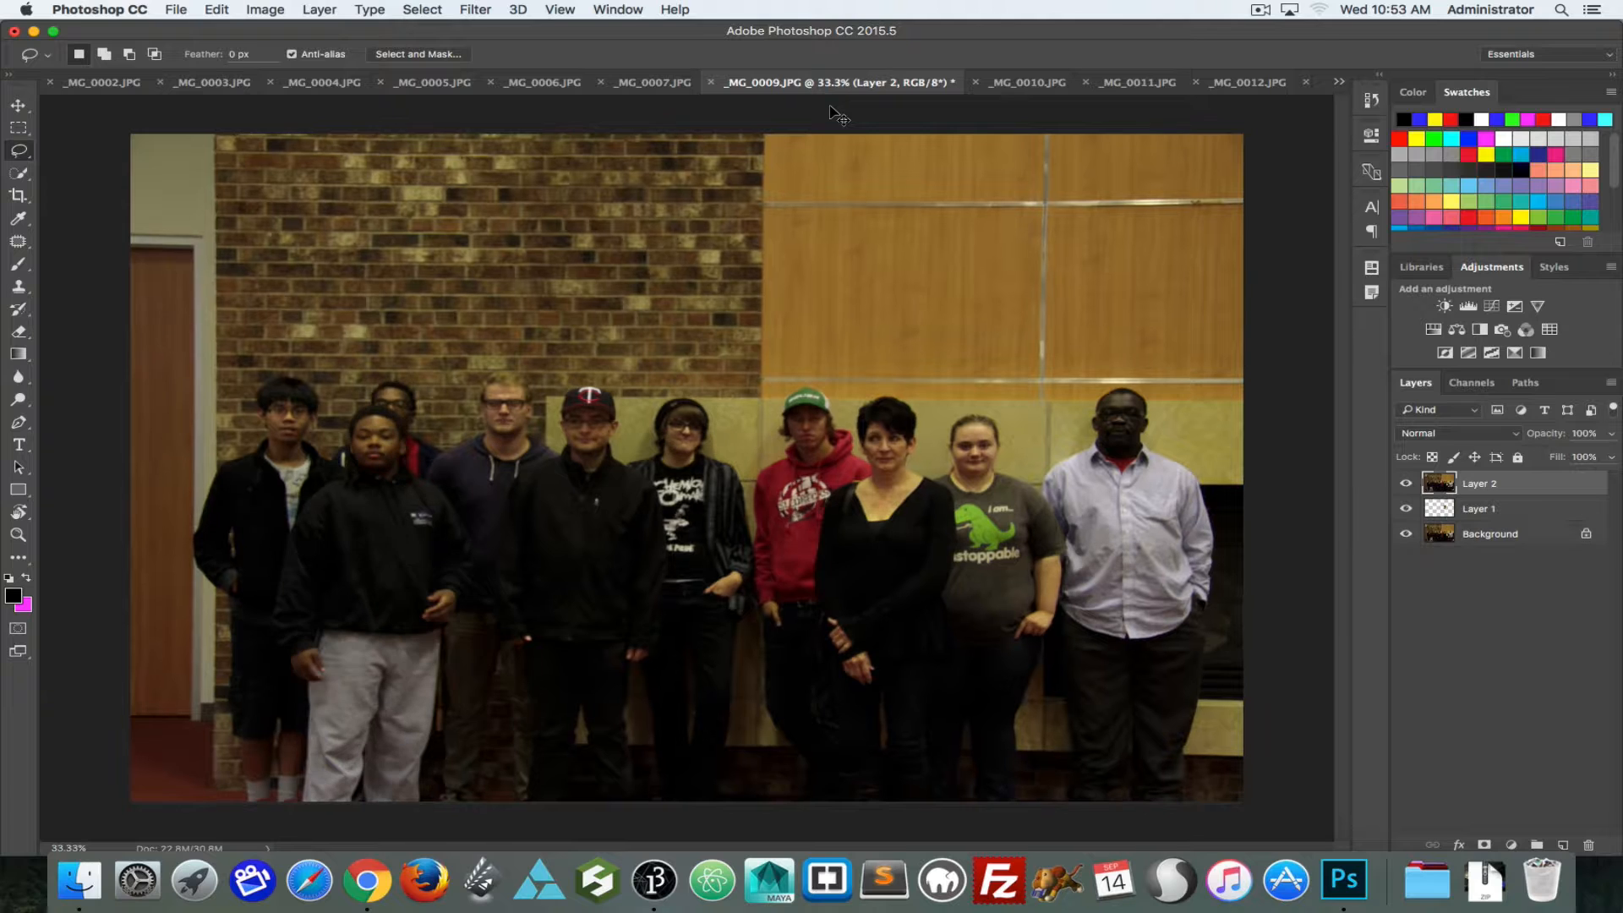
# Step: Compare the two full group photos by repeatedly hiding and showing Layer 2
pyautogui.click(1406, 484)
pyautogui.click(1406, 484)
pyautogui.click(1406, 484)
pyautogui.click(1405, 483)
pyautogui.click(1406, 483)
pyautogui.click(1406, 483)
pyautogui.click(1406, 483)
pyautogui.click(1406, 484)
pyautogui.click(1406, 483)
pyautogui.click(1406, 484)
pyautogui.click(1406, 485)
pyautogui.click(1406, 485)
# Step: Try the Difference, Exclusion, Subtract and Multiply blend modes on Layer 2 and restore Normal
pyautogui.click(1453, 436)
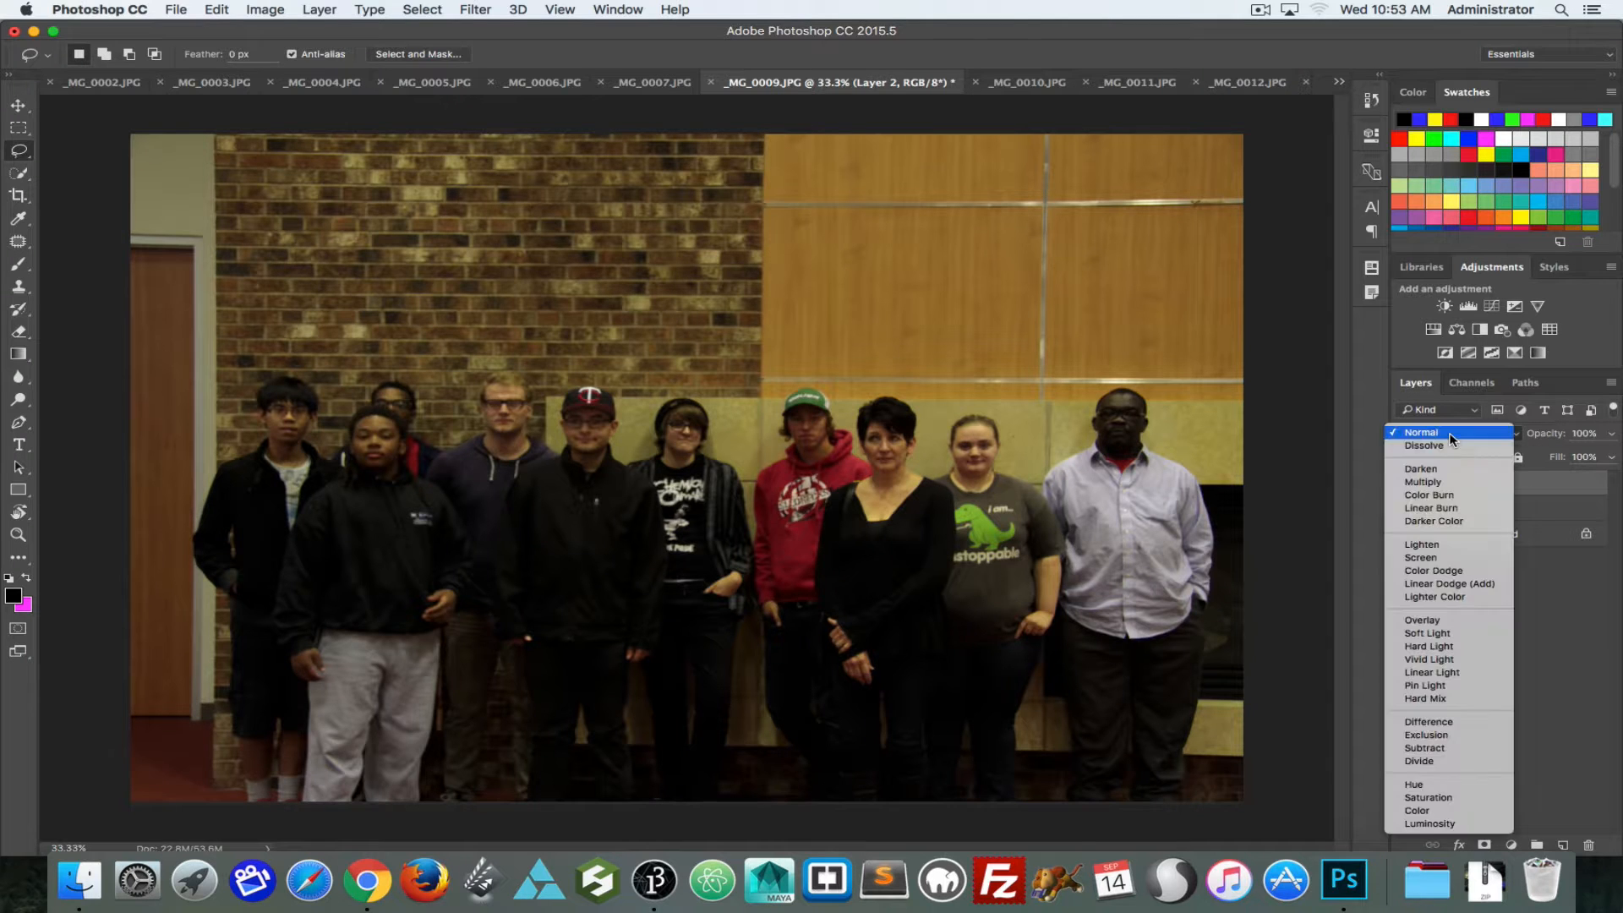
pyautogui.click(1442, 724)
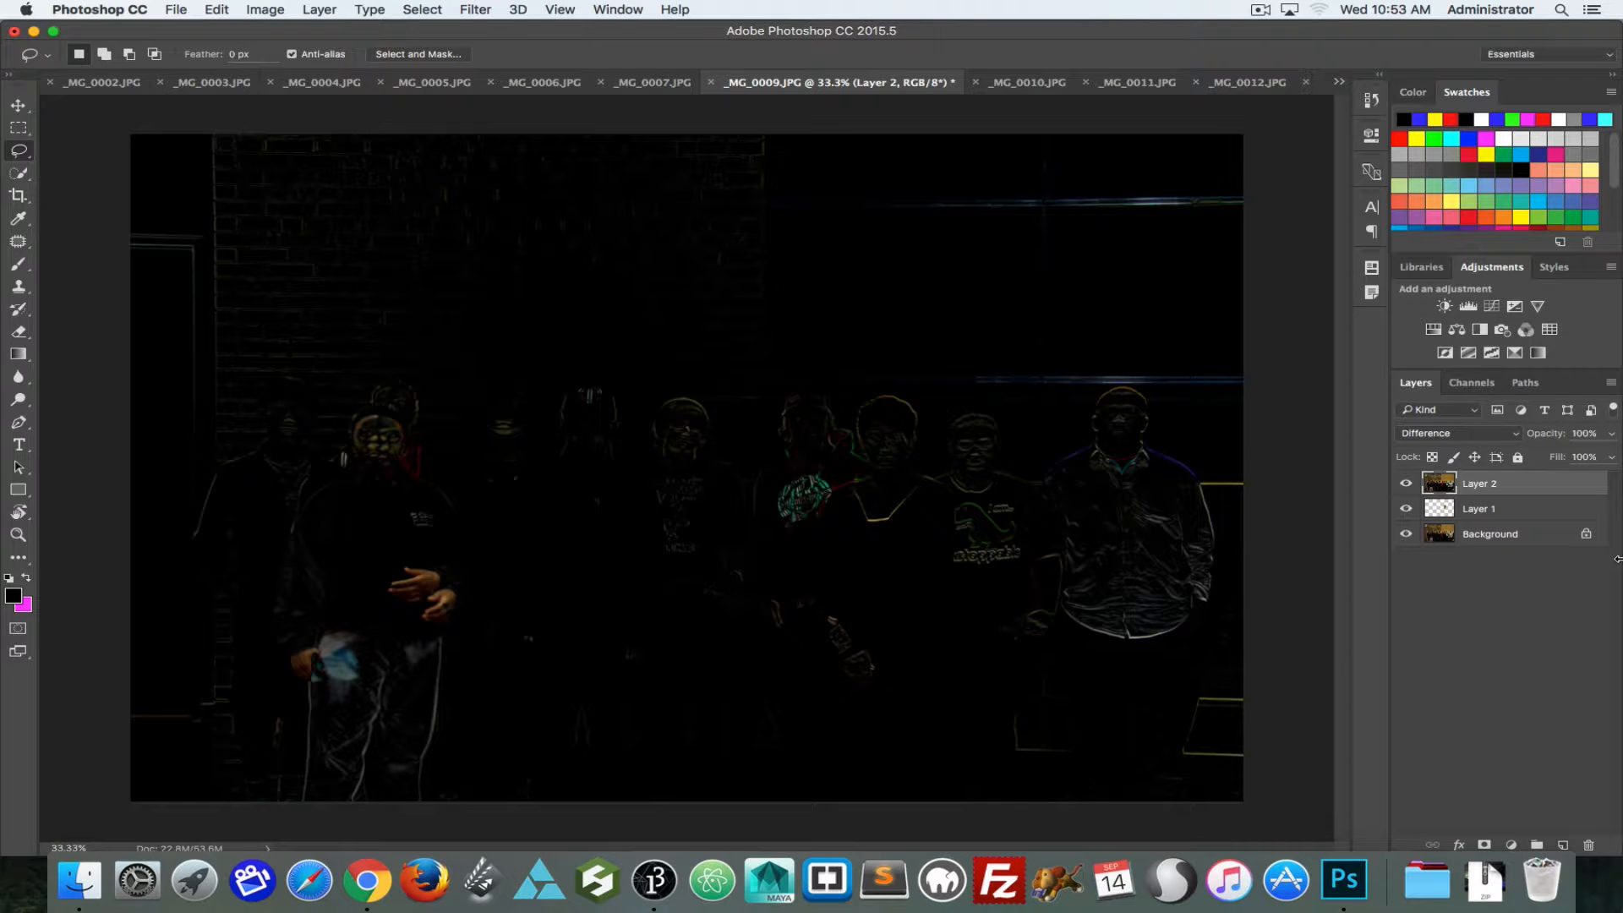
pyautogui.click(1467, 434)
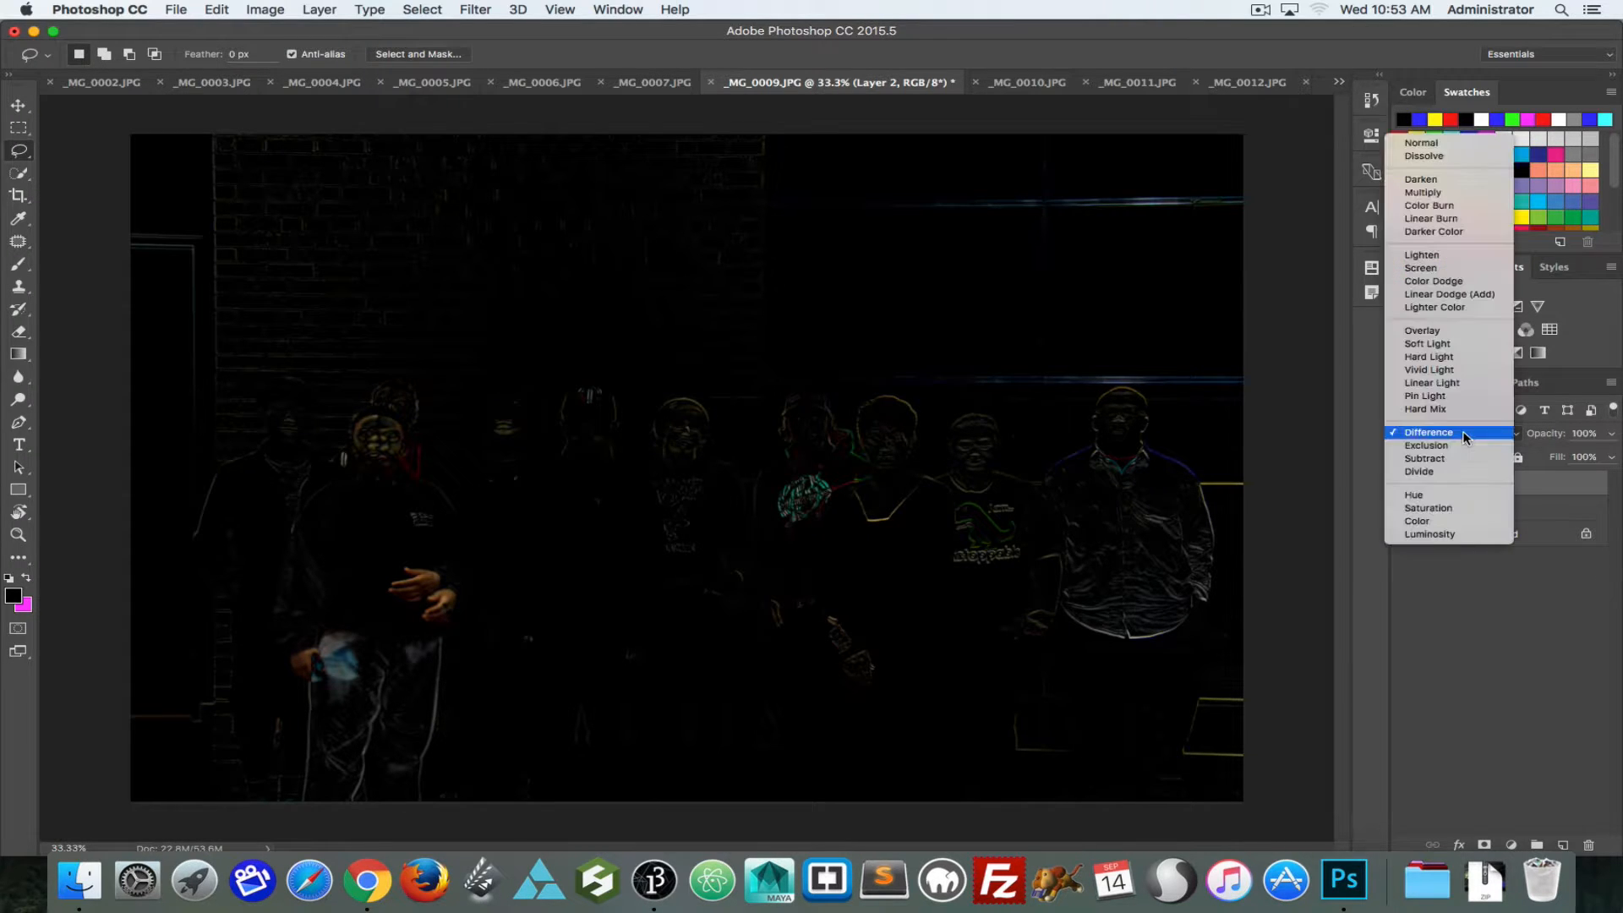
pyautogui.click(1459, 446)
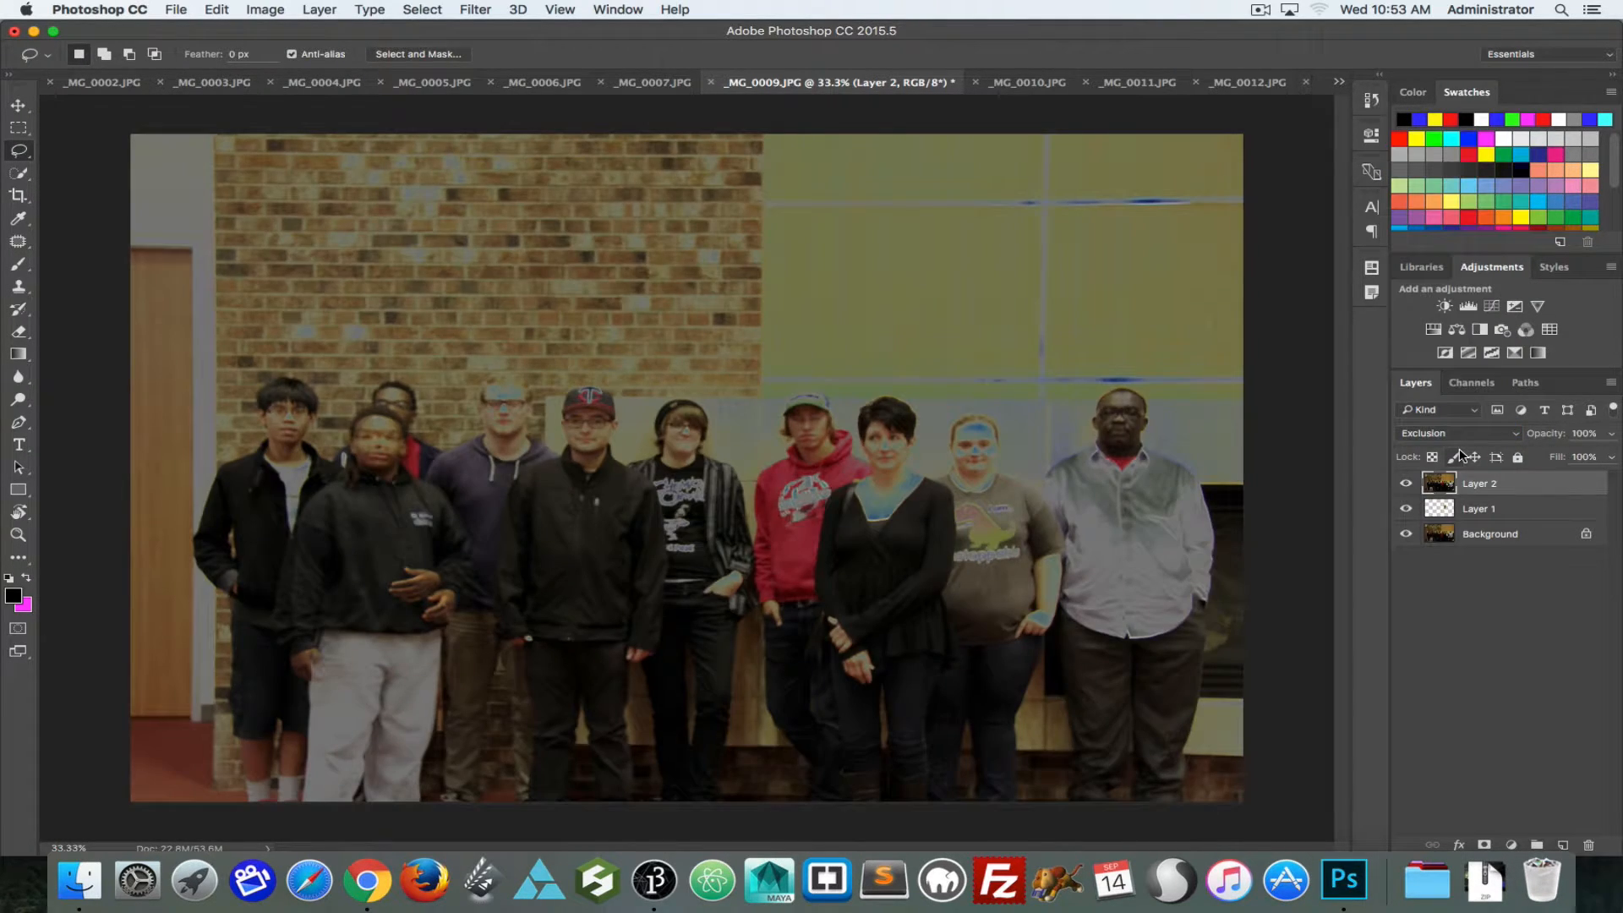
pyautogui.click(1461, 436)
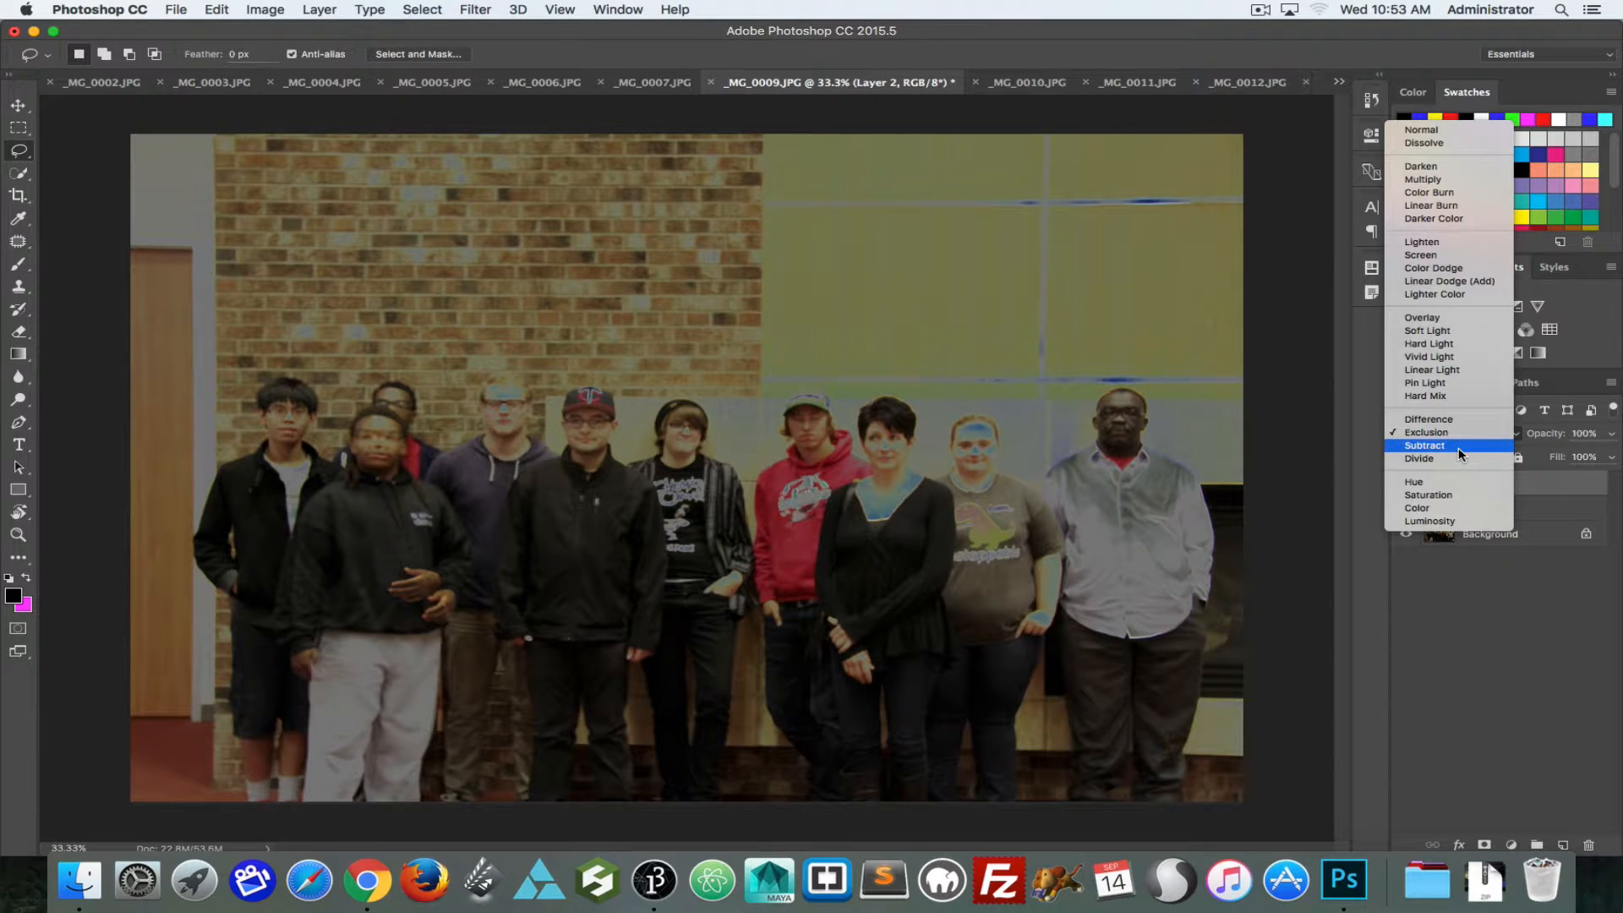
pyautogui.click(1459, 446)
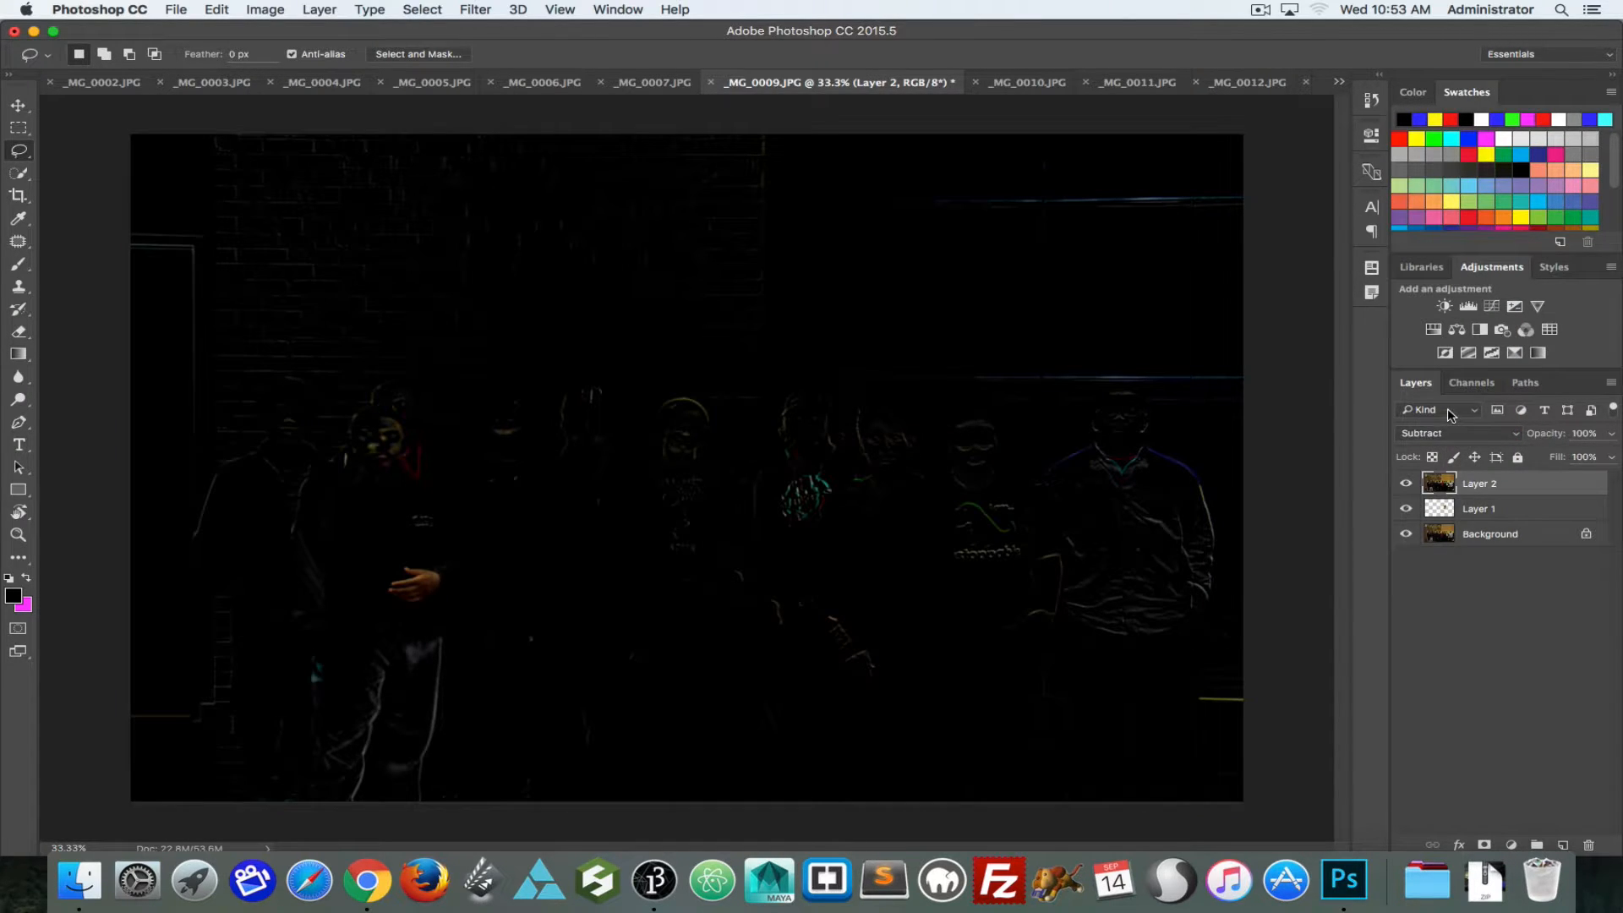
pyautogui.click(1450, 412)
pyautogui.click(1454, 414)
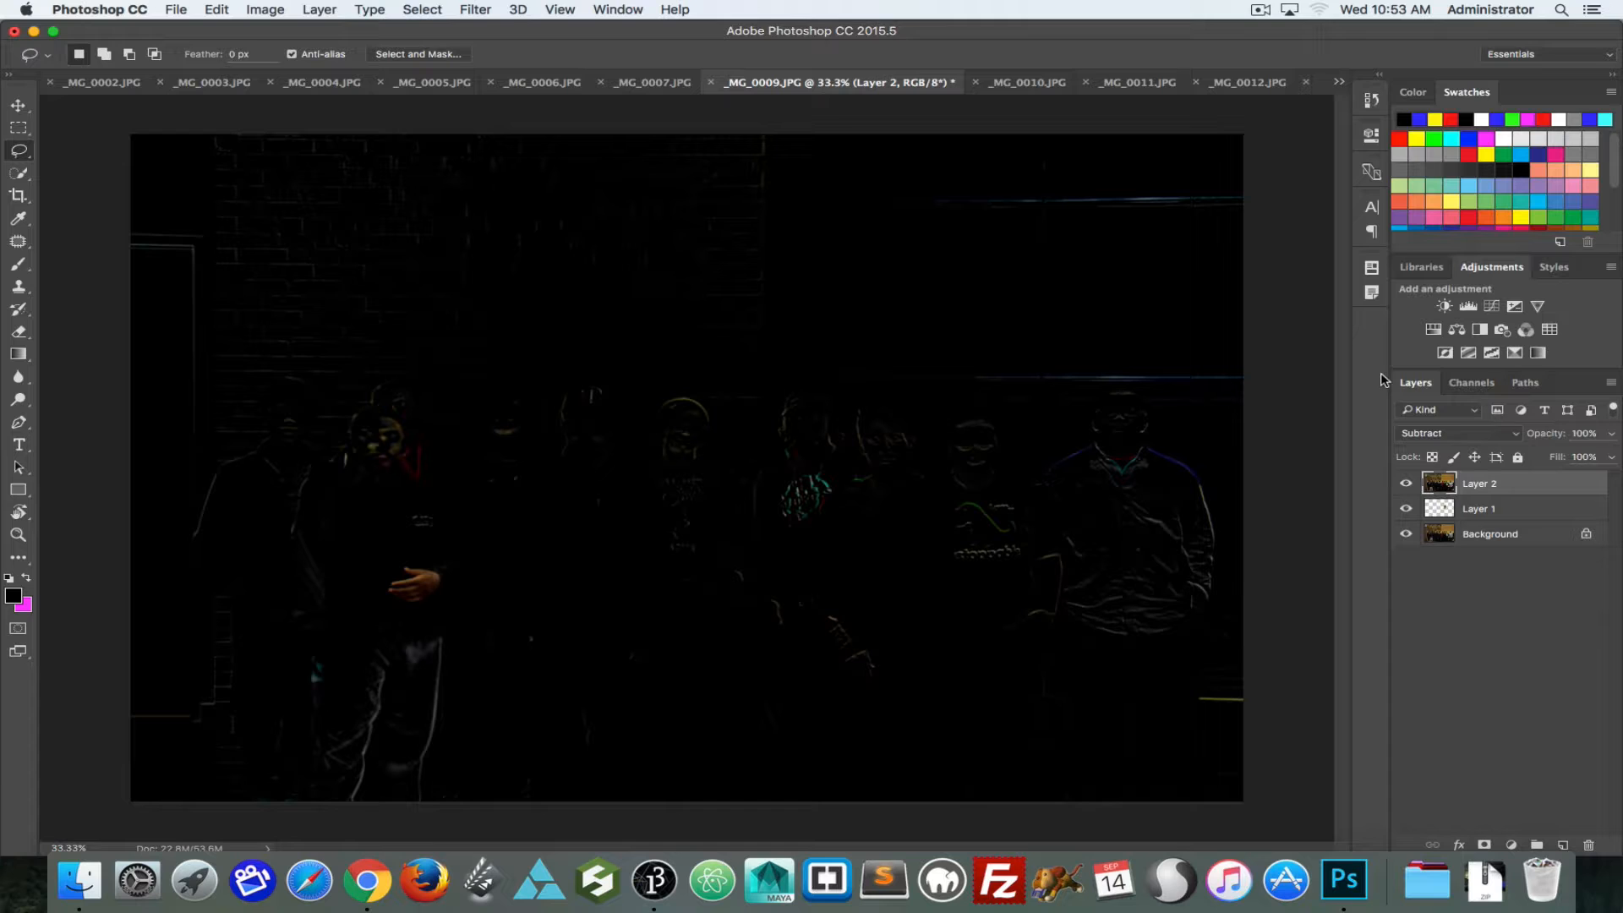
pyautogui.click(1466, 437)
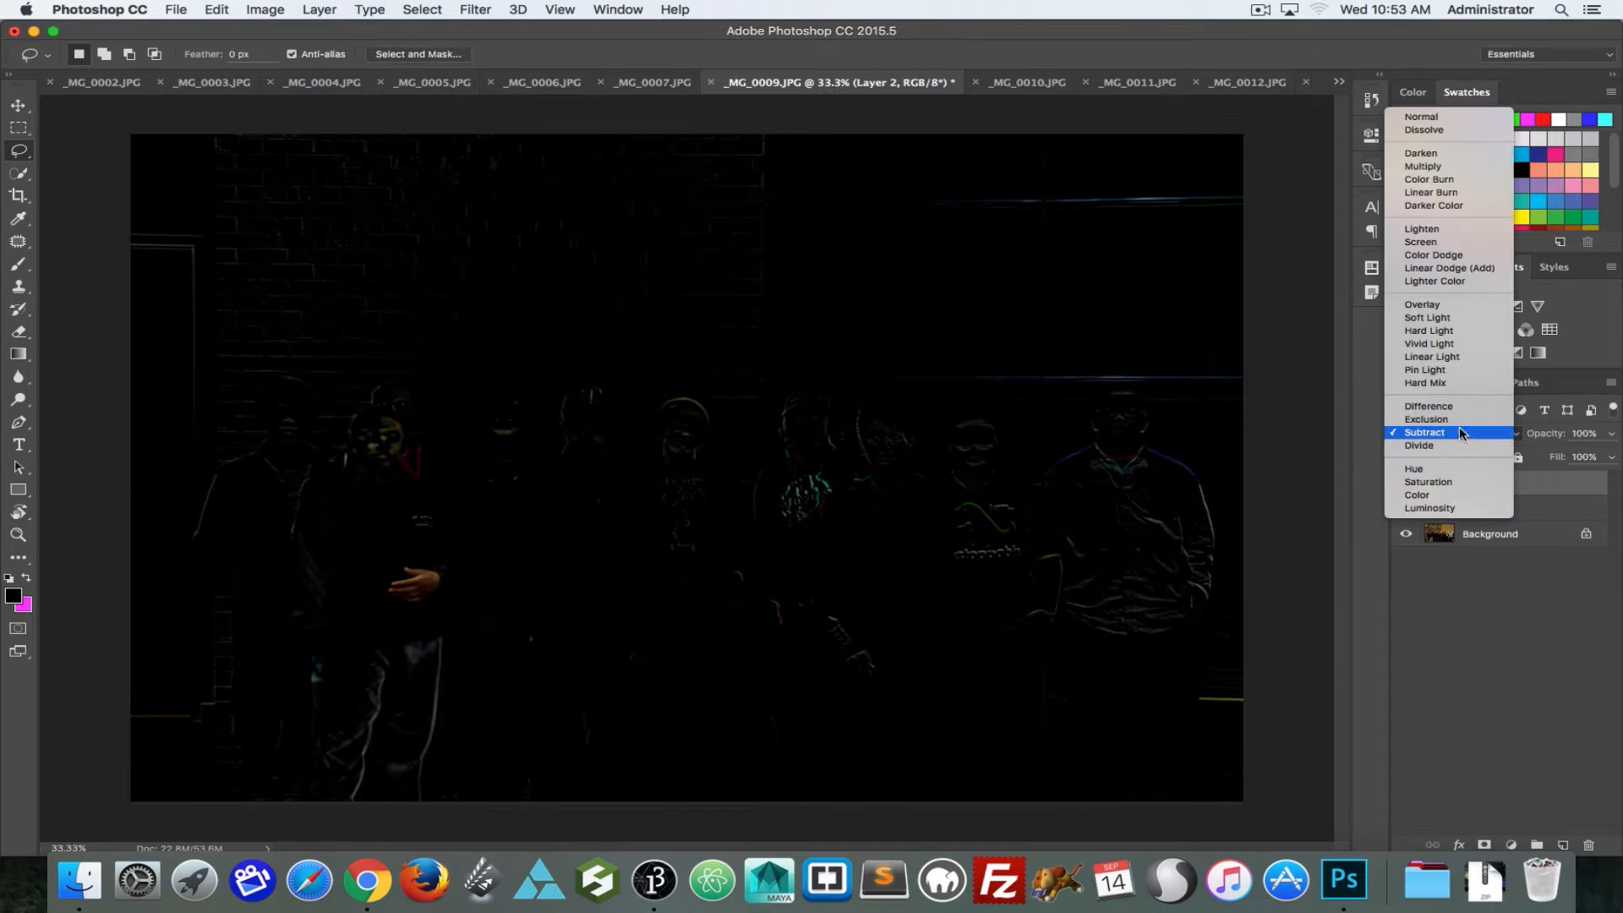
pyautogui.click(1427, 166)
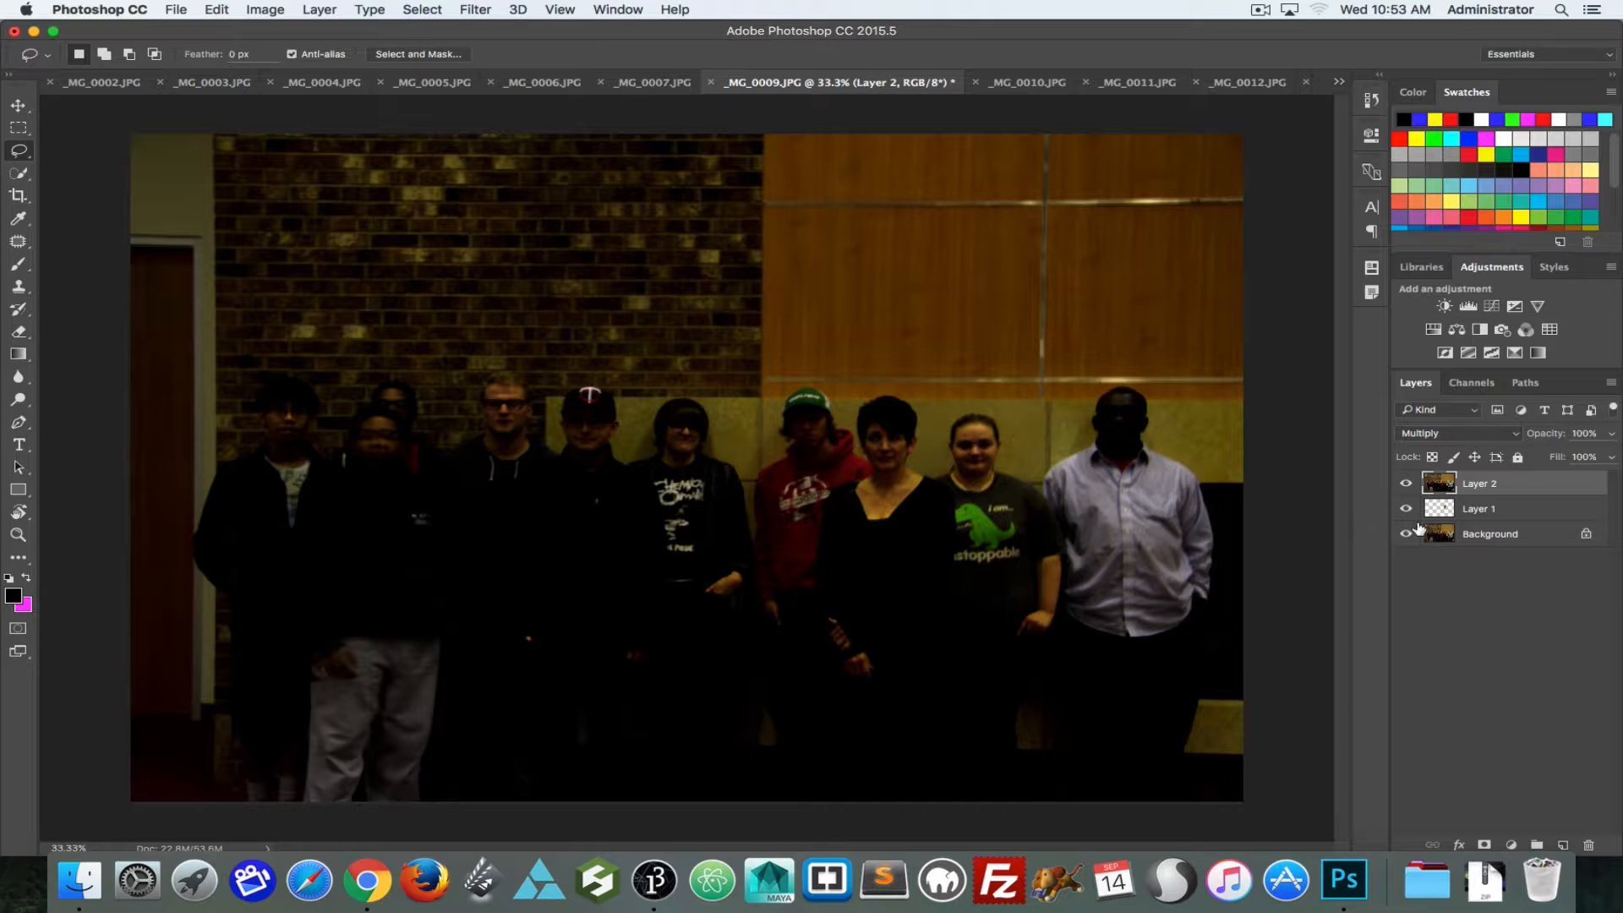
pyautogui.click(1429, 434)
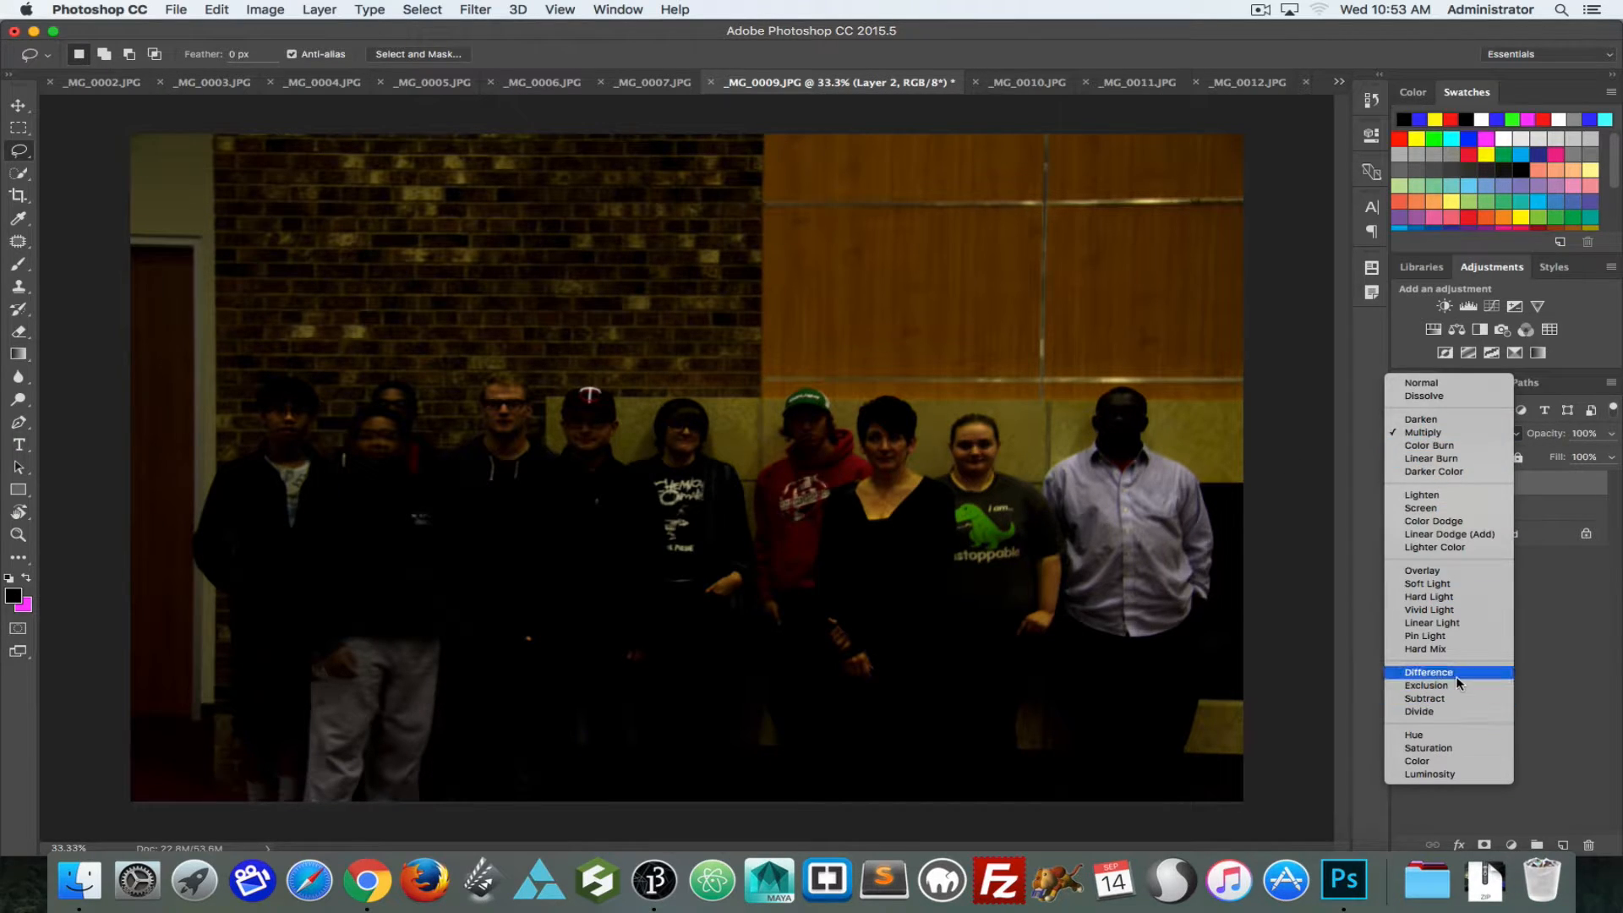
pyautogui.click(1421, 383)
# Step: Set Layer 2's opacity to 98% and its blend mode to Difference
pyautogui.moveTo(1534, 437)
pyautogui.mouseDown()
pyautogui.moveTo(1341, 447)
pyautogui.moveTo(1572, 447)
pyautogui.moveTo(1493, 446)
pyautogui.moveTo(1560, 441)
pyautogui.mouseUp()
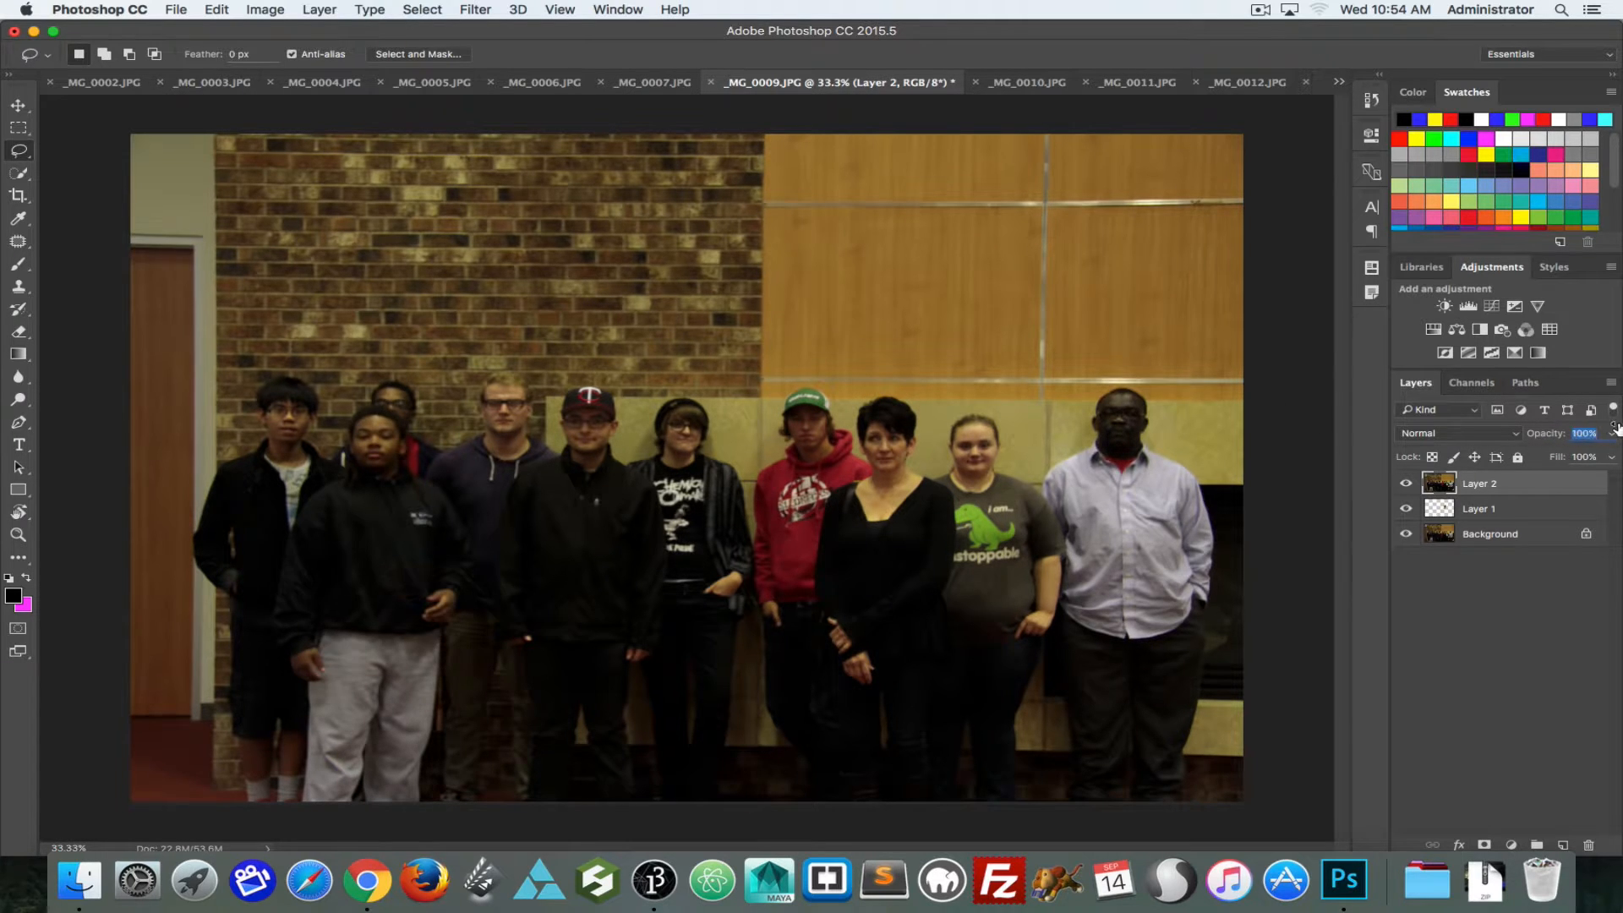
pyautogui.click(1417, 432)
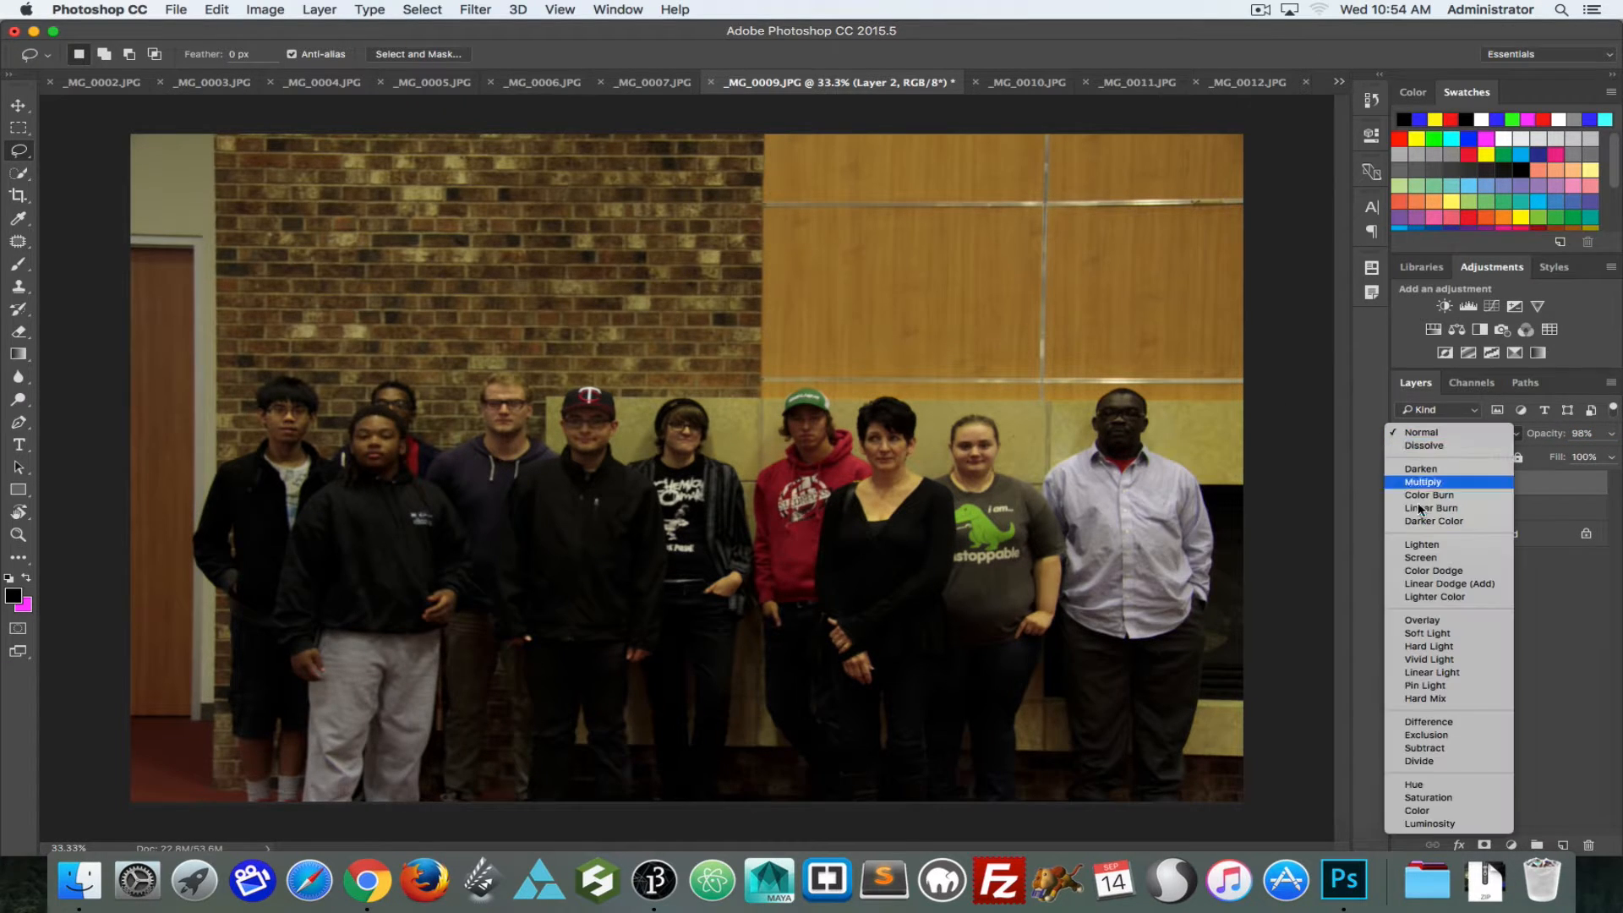
pyautogui.click(1428, 722)
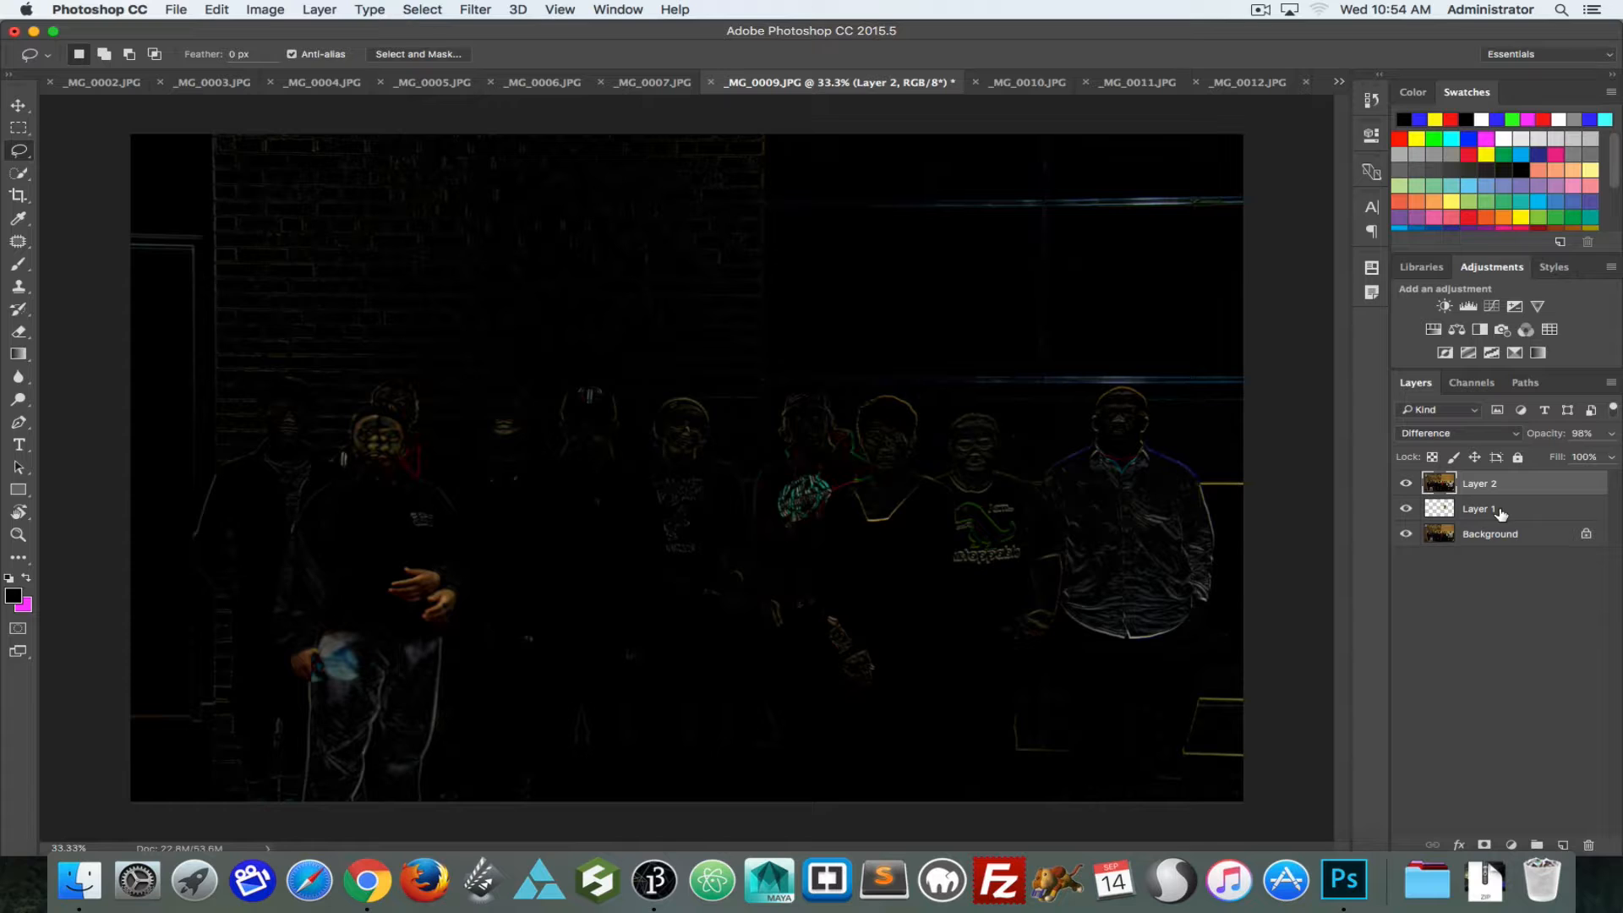
# Step: Rotate Layer 2 by -0.21° to align it with the photo beneath, and restore its Normal blend mode
pyautogui.press('super+t')
pyautogui.moveTo(1266, 131); pyautogui.dragTo(1266, 129)
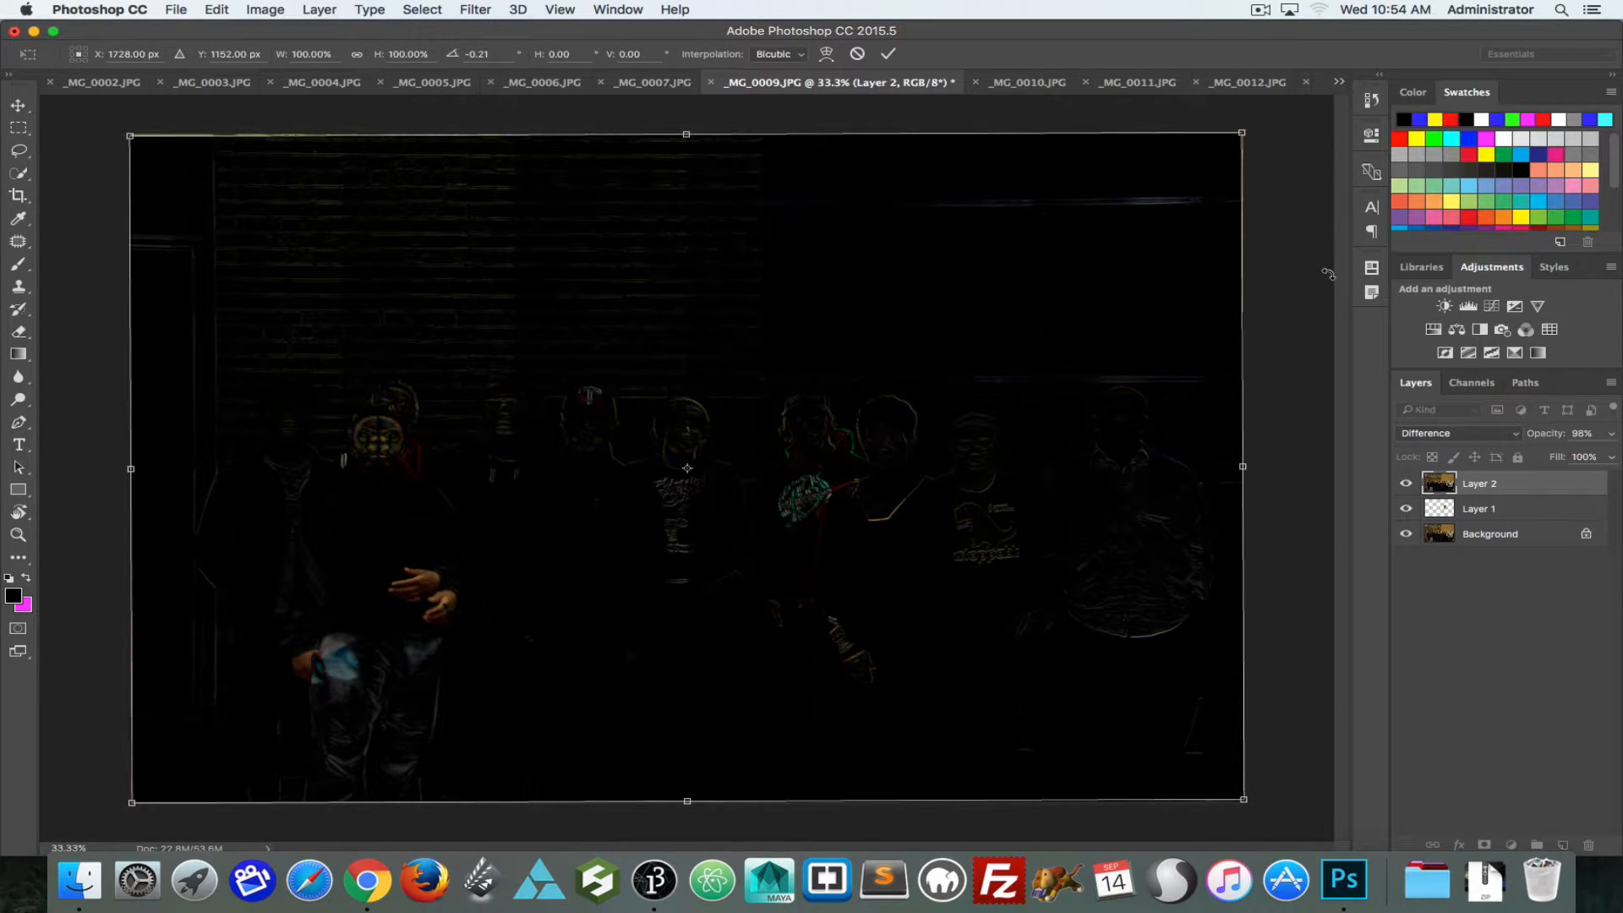
pyautogui.press('Return')
pyautogui.click(1458, 433)
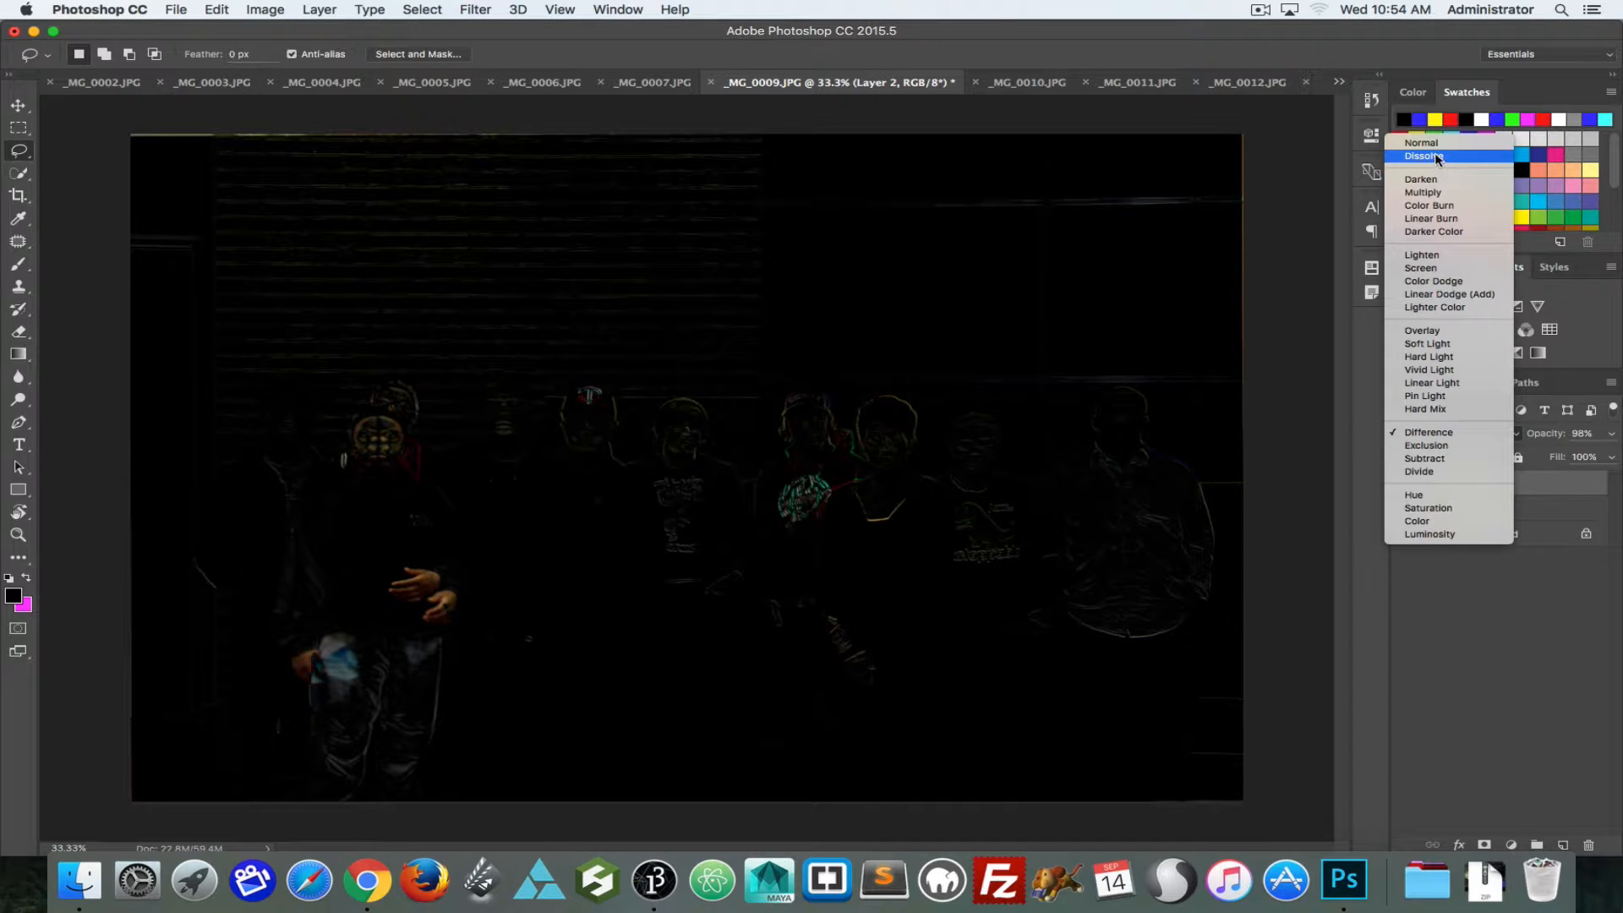
pyautogui.click(1429, 143)
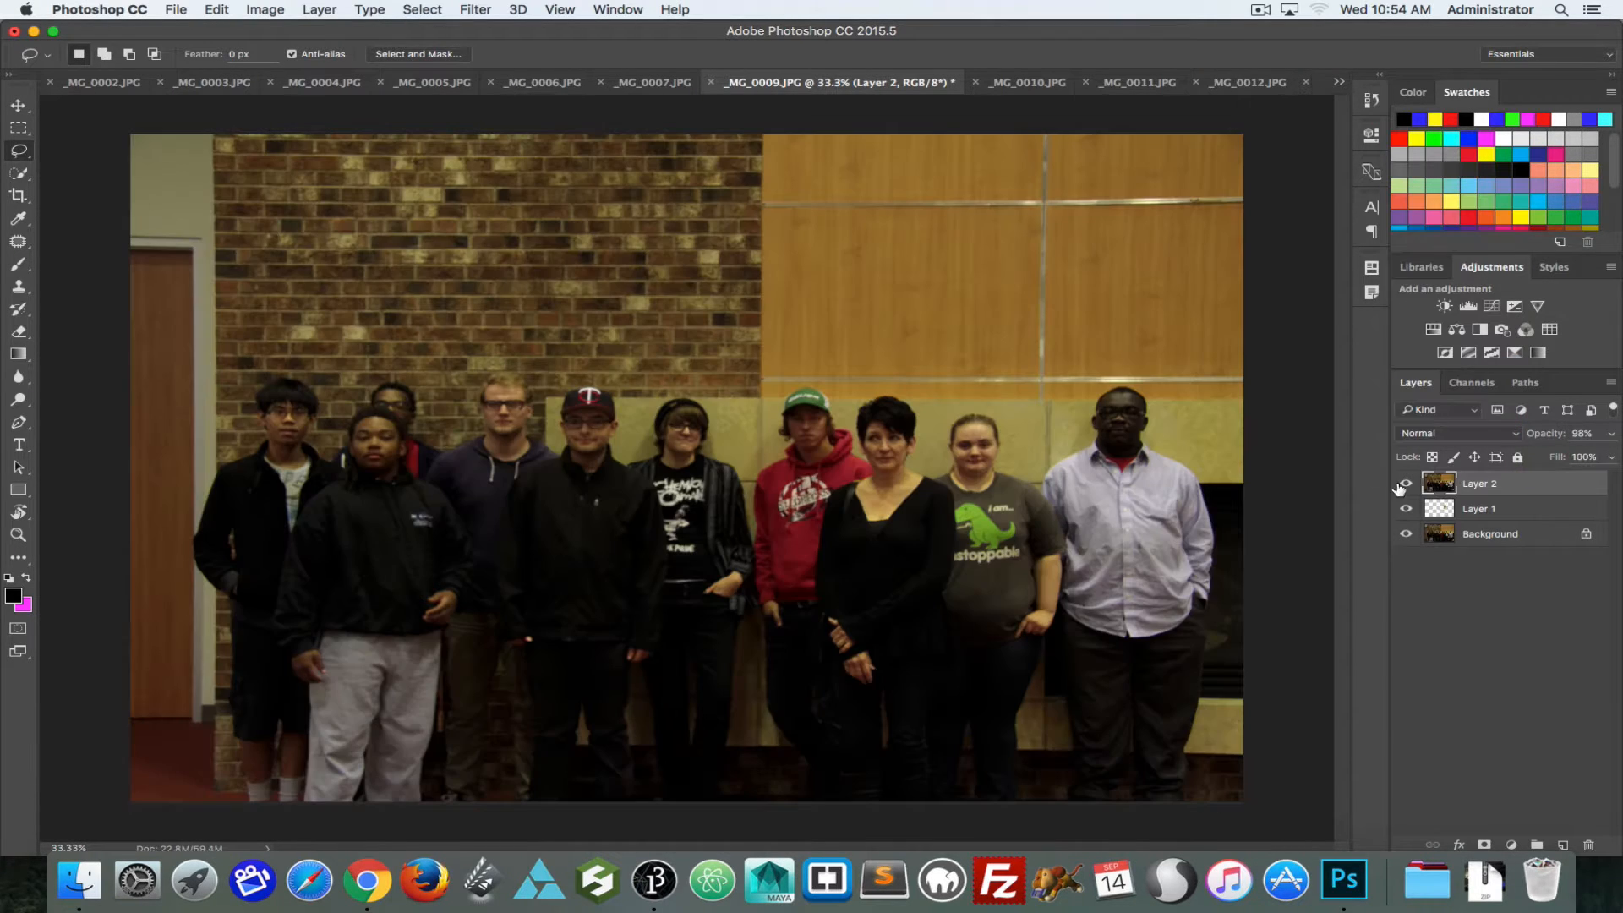
# Step: Check the alignment of the rotated Layer 2 by toggling its visibility against the photo beneath
pyautogui.click(1405, 483)
pyautogui.click(1405, 484)
pyautogui.click(1405, 483)
pyautogui.click(1406, 484)
pyautogui.click(1406, 484)
pyautogui.click(1406, 484)
pyautogui.click(1406, 484)
pyautogui.click(1406, 484)
pyautogui.click(1406, 483)
pyautogui.click(1406, 483)
# Step: Switch the rotated Layer 2 back to the Difference blend mode to reveal remaining misalignment
pyautogui.click(1425, 433)
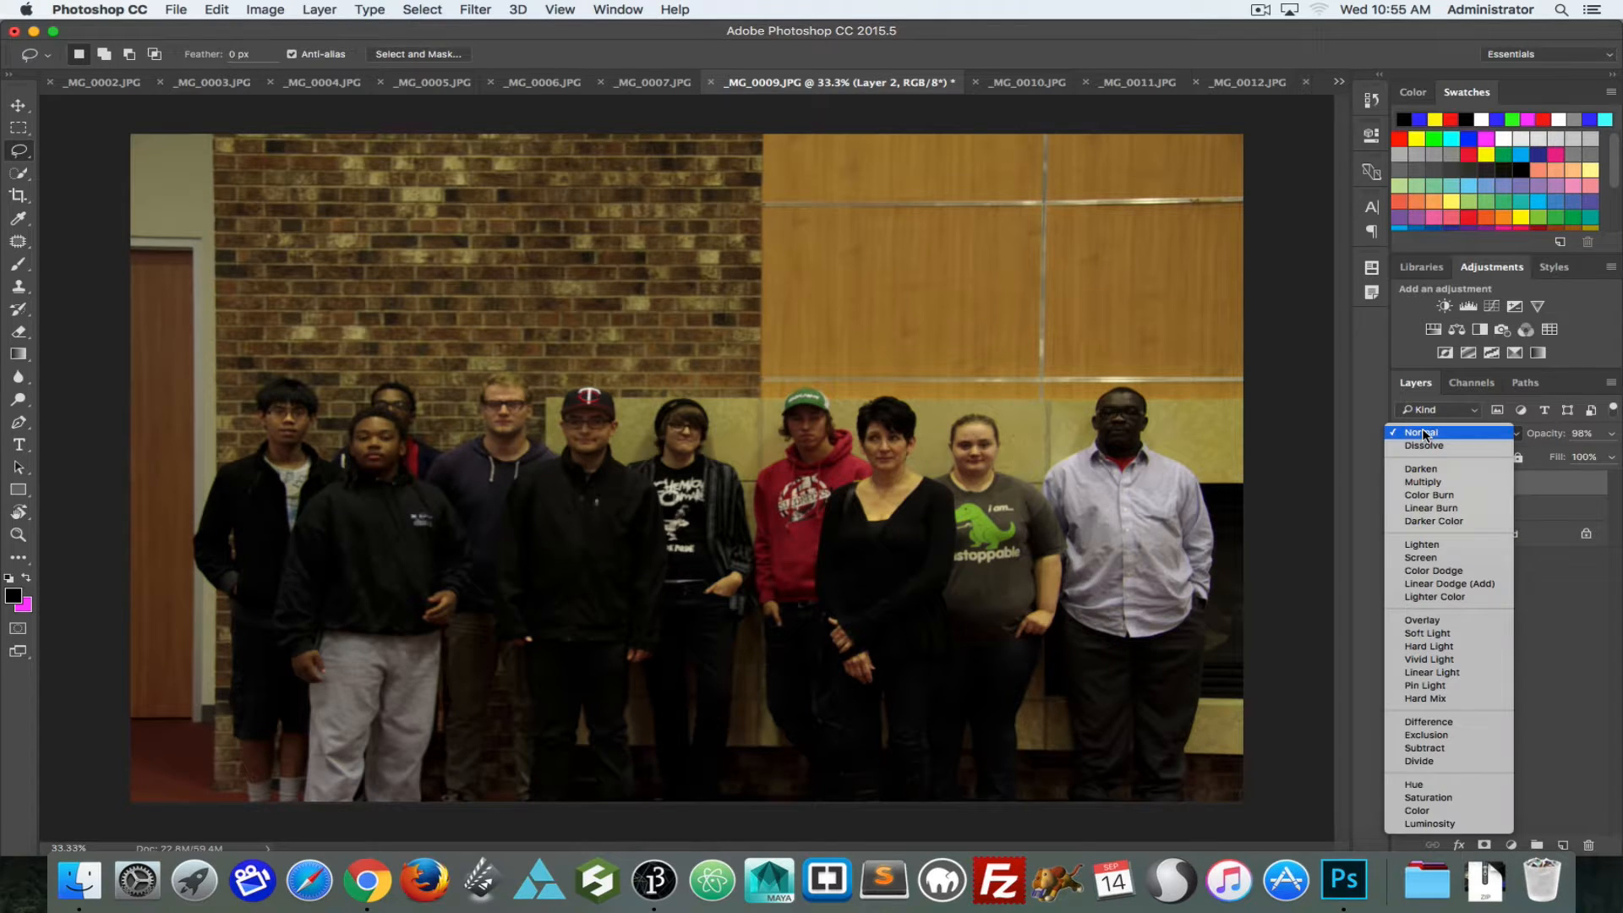
pyautogui.click(1494, 721)
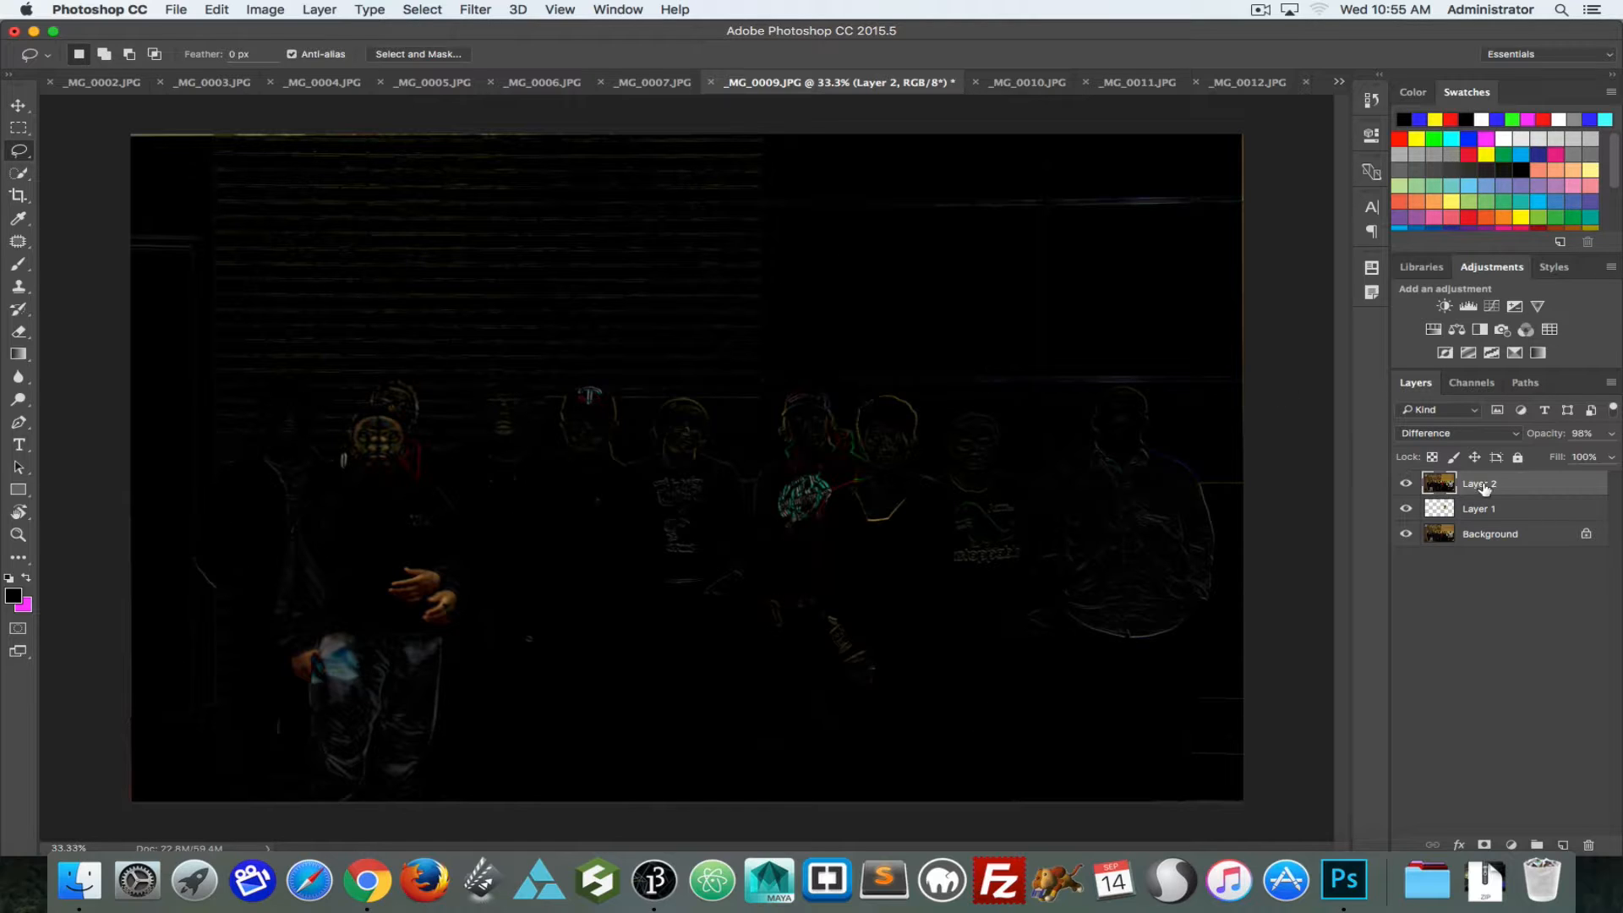
# Step: Nudge Layer 2 in small vertical and horizontal increments with the Move tool to minimise its difference from the photo beneath
pyautogui.press('v')
pyautogui.press('Up')
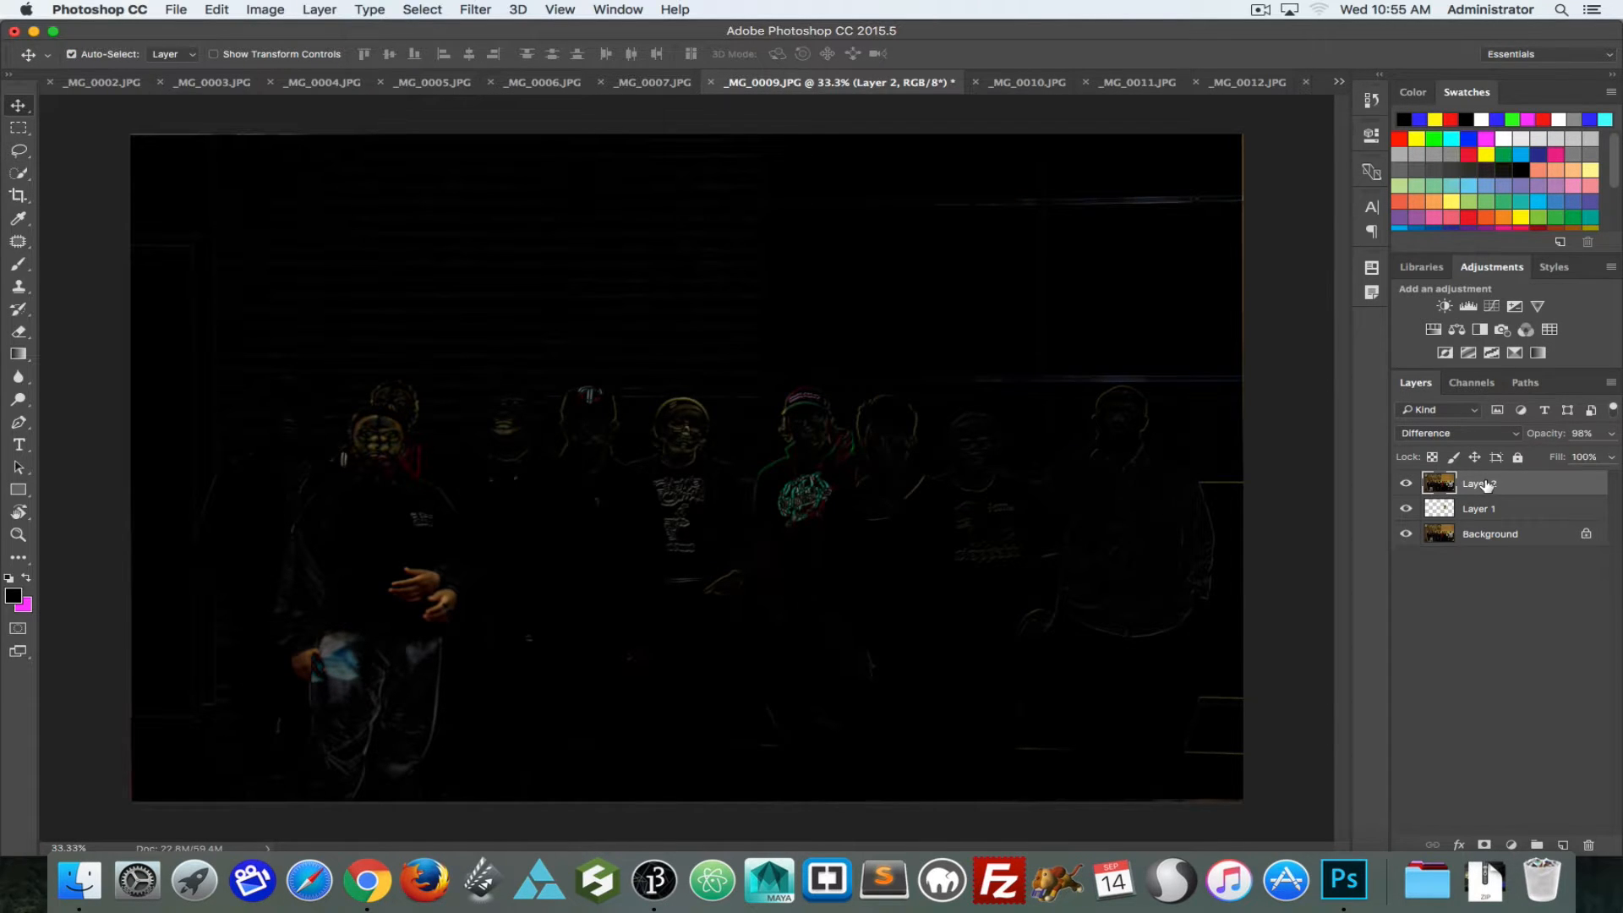
pyautogui.press('Down')
pyautogui.press('Up')
pyautogui.press('Down')
pyautogui.press('Down')
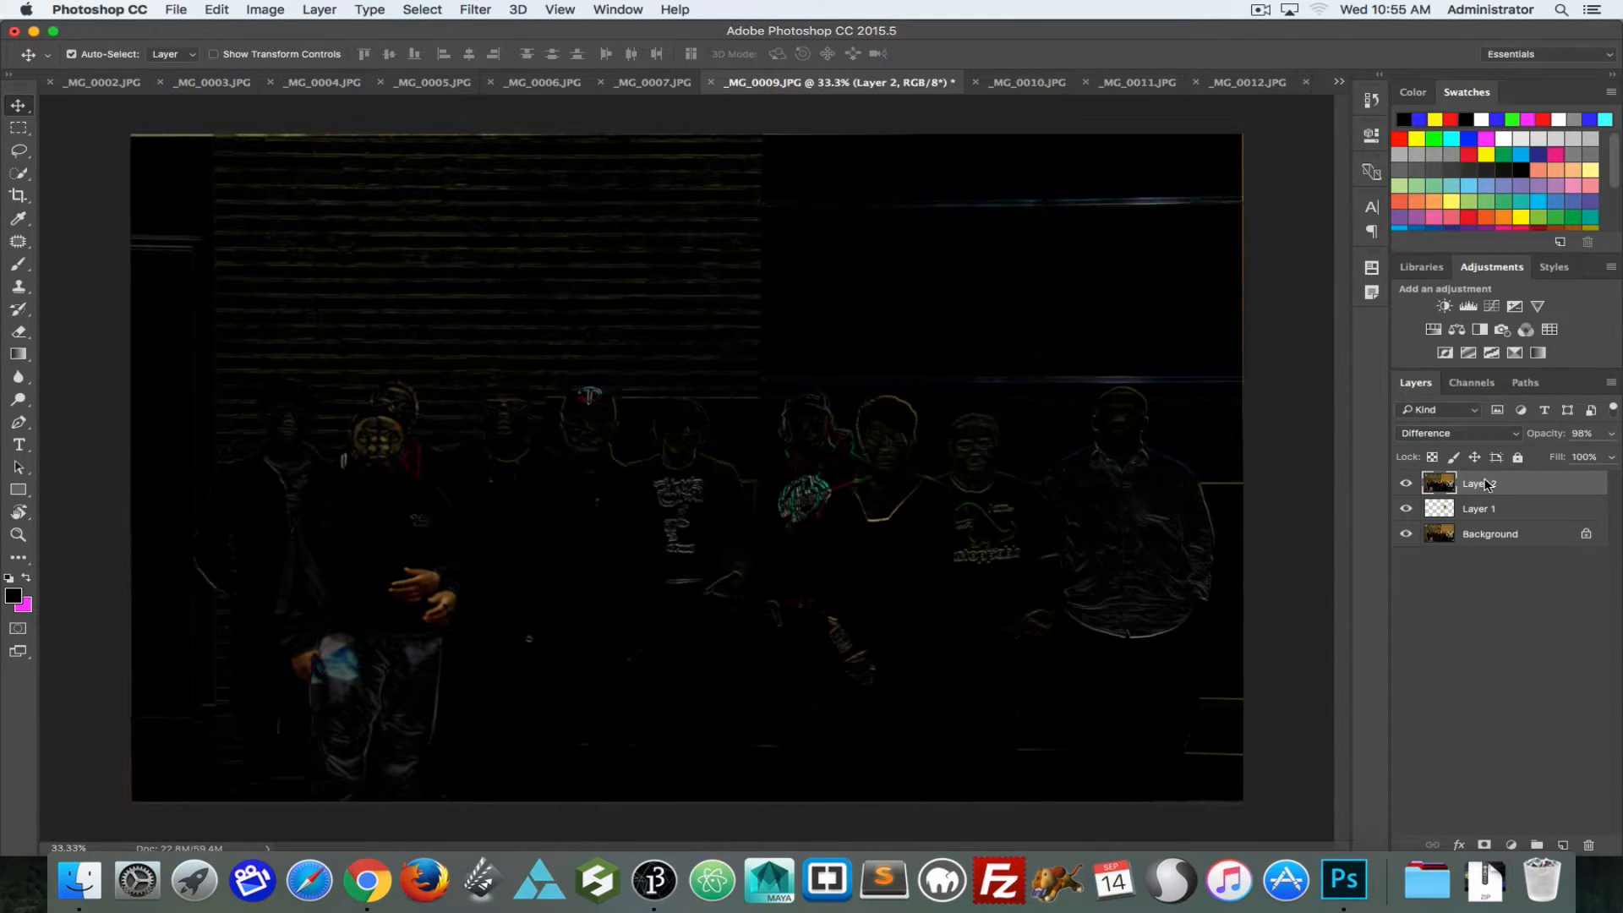
pyautogui.press('Up')
pyautogui.press('Right')
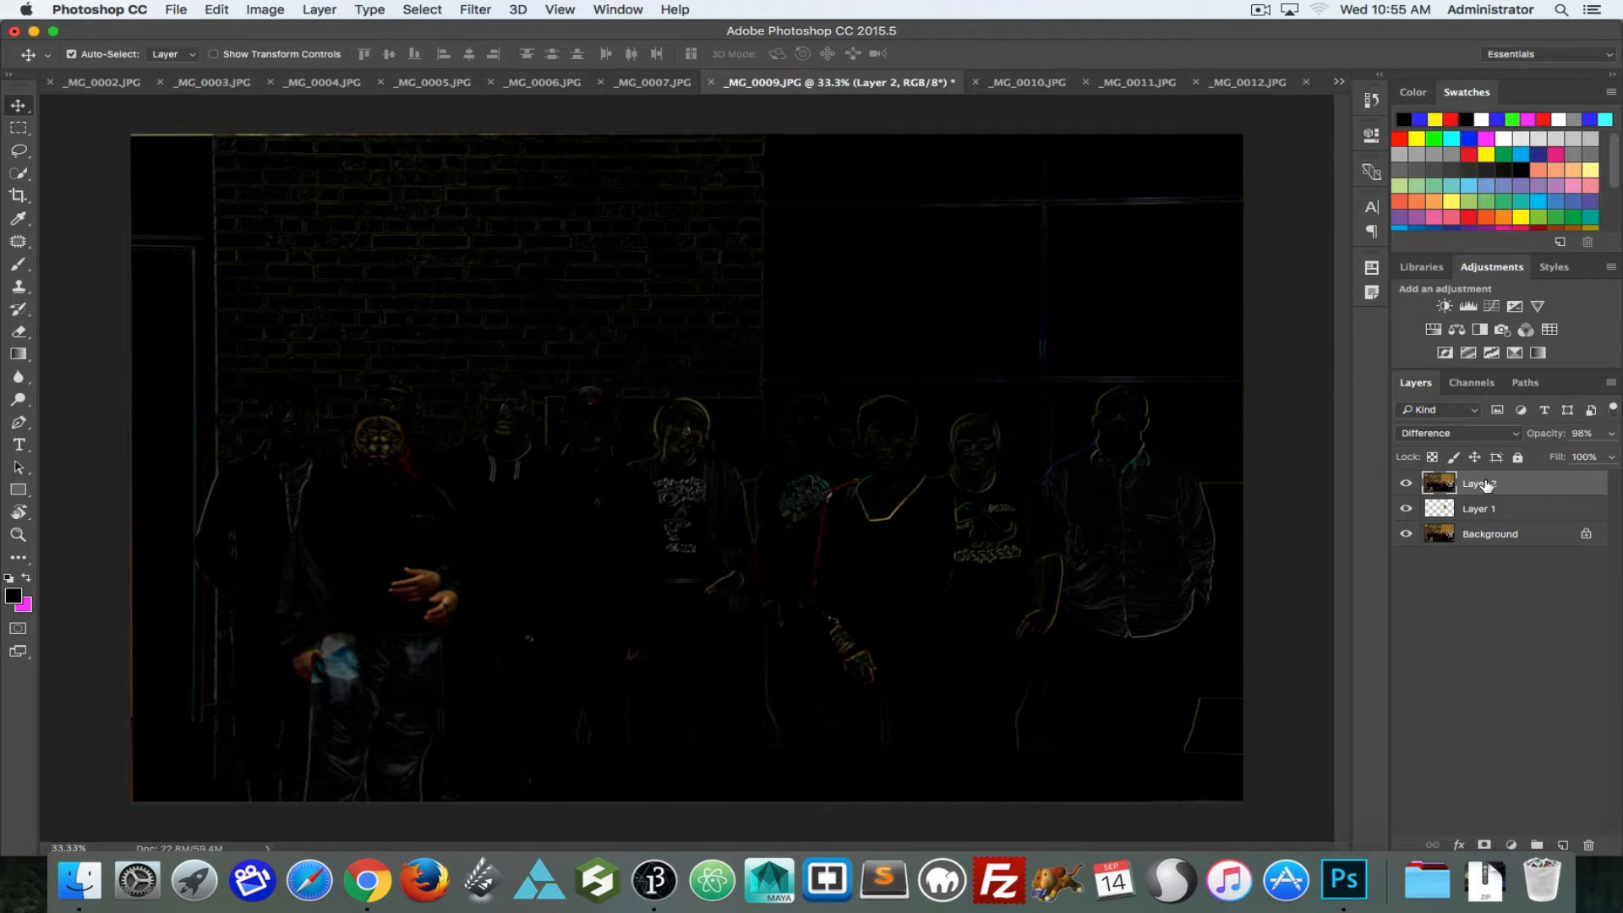
pyautogui.press('Left')
pyautogui.press('Up')
pyautogui.press('Down')
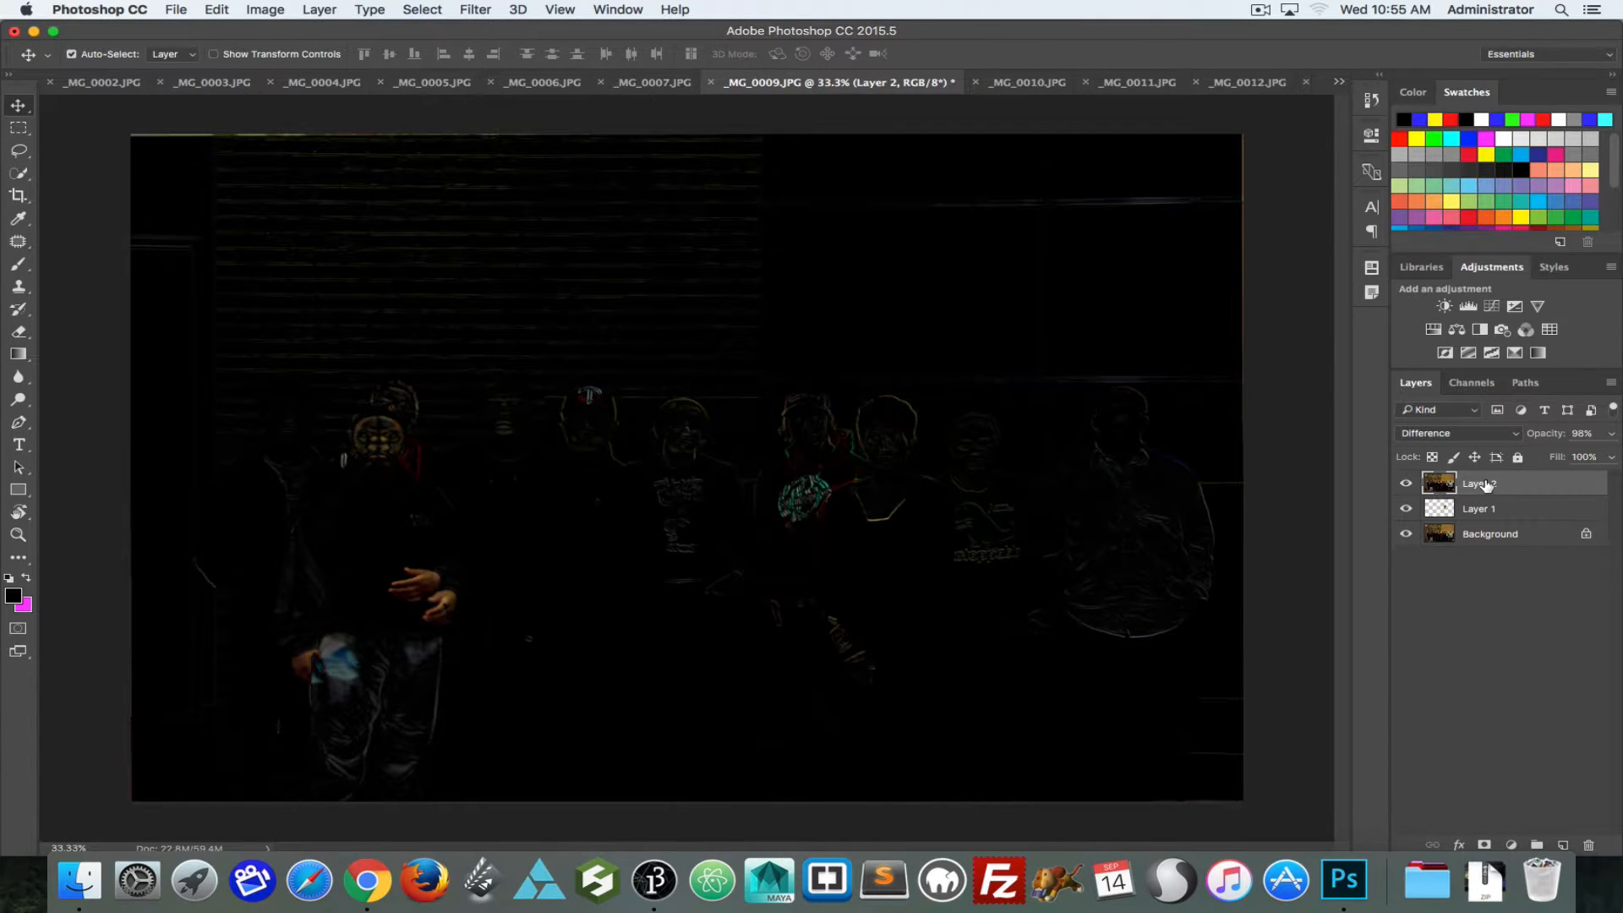
pyautogui.press('Right')
pyautogui.press('Left')
pyautogui.press('Right')
pyautogui.press('Left')
pyautogui.press('Up')
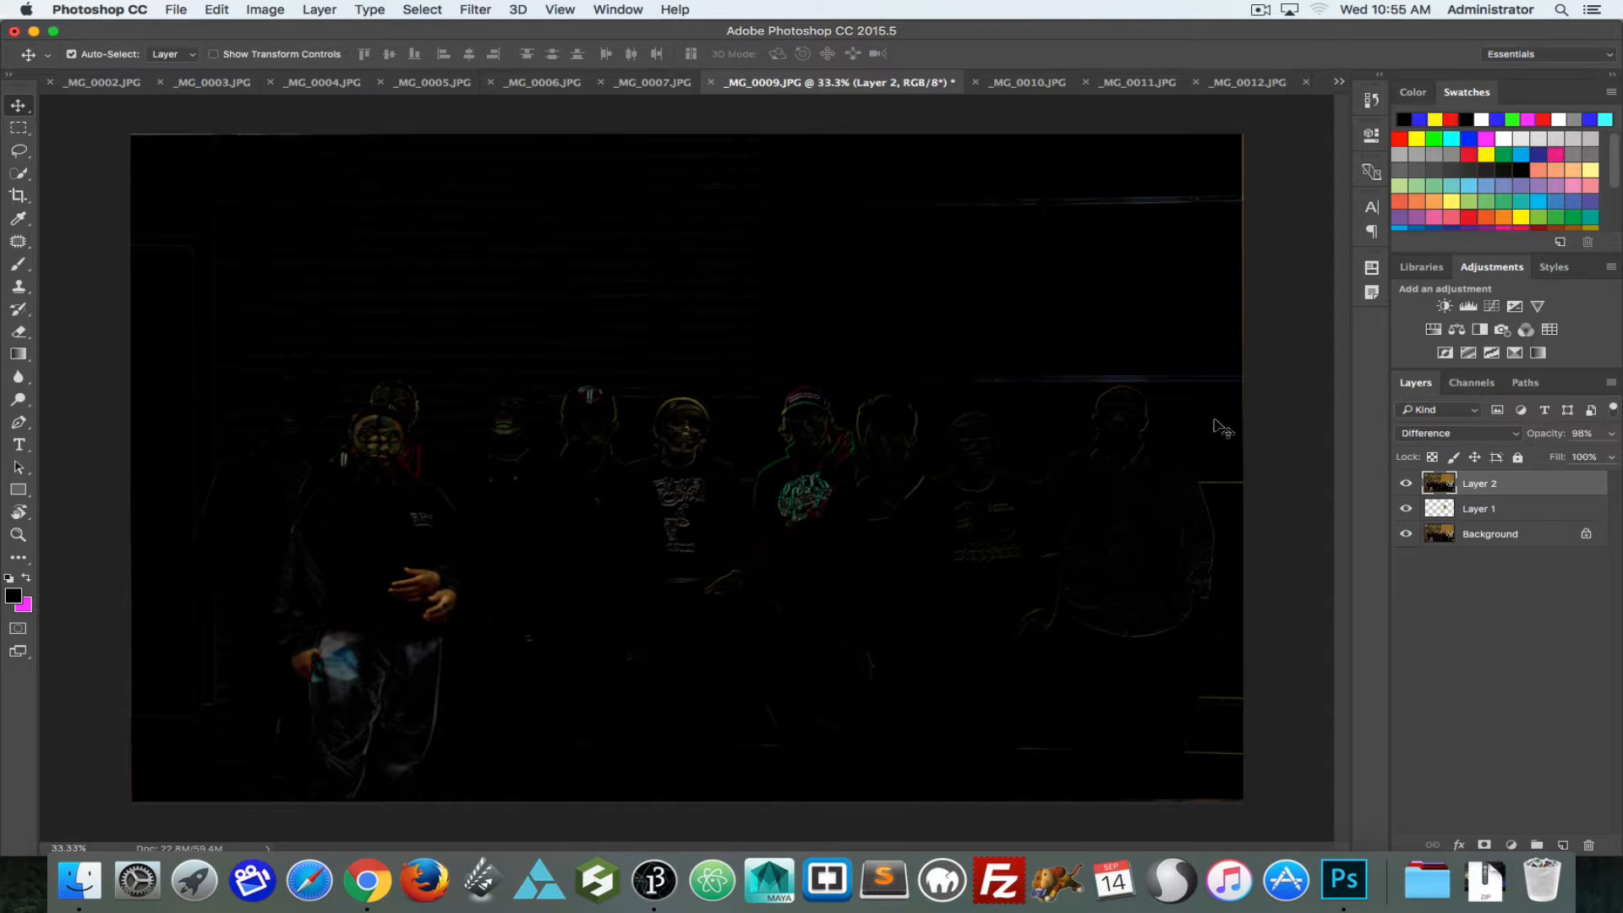
# Step: Rotate Layer 2 by -0.05° with Free Transform and set its blend mode to Normal
pyautogui.press('super+t')
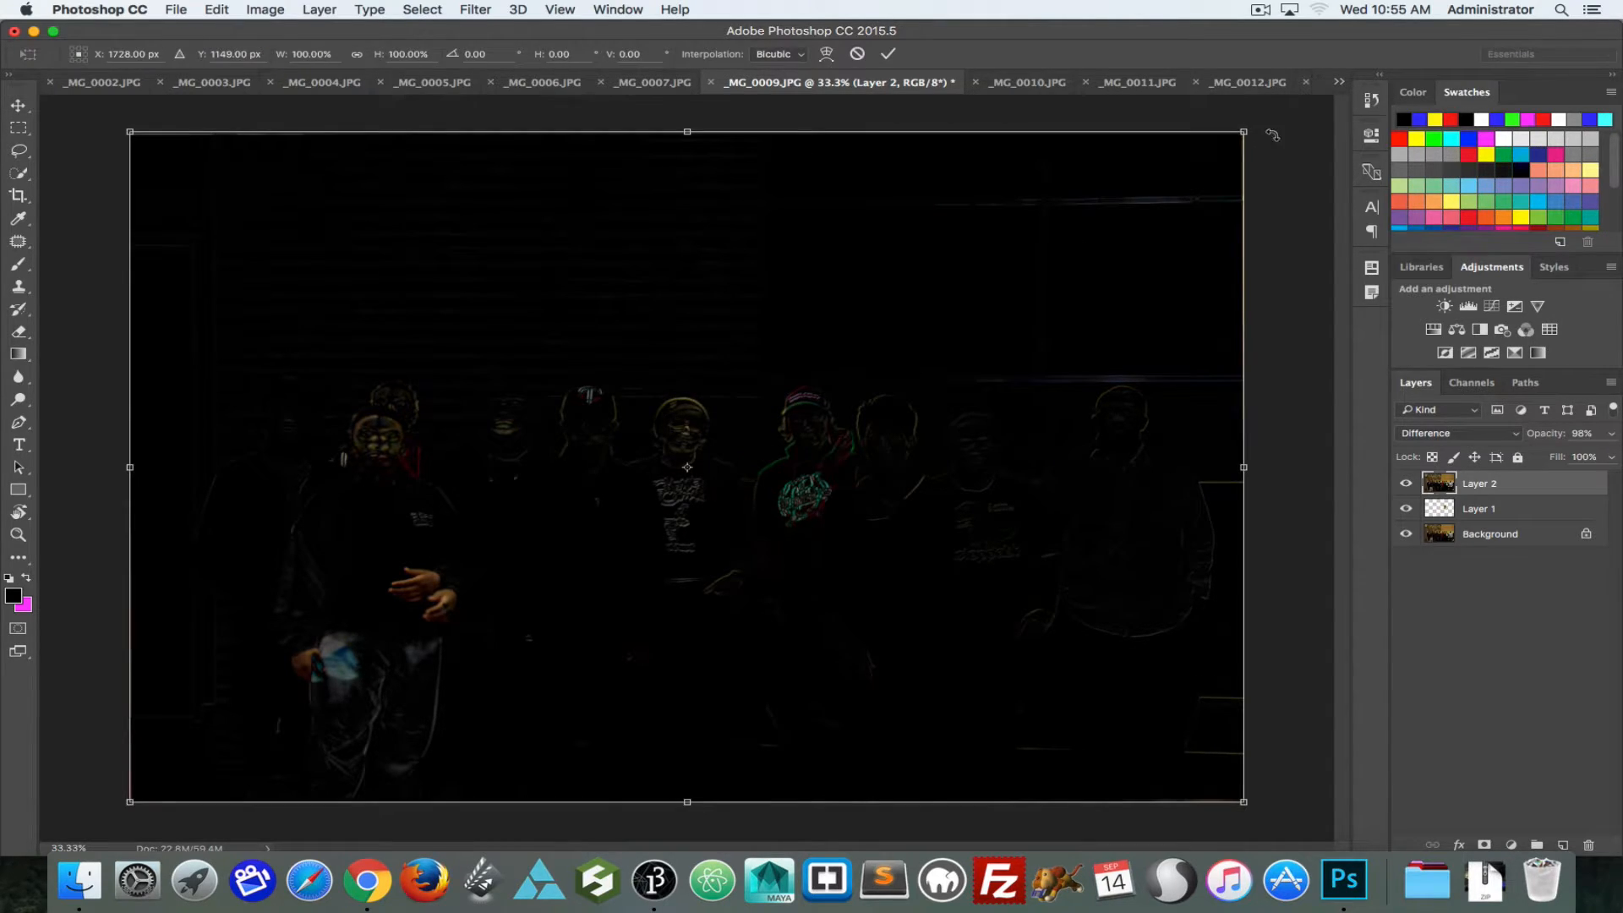
pyautogui.moveTo(1270, 132); pyautogui.dragTo(1267, 128)
pyautogui.moveTo(1262, 125)
pyautogui.mouseDown()
pyautogui.moveTo(1243, 110)
pyautogui.moveTo(1260, 134)
pyautogui.mouseUp()
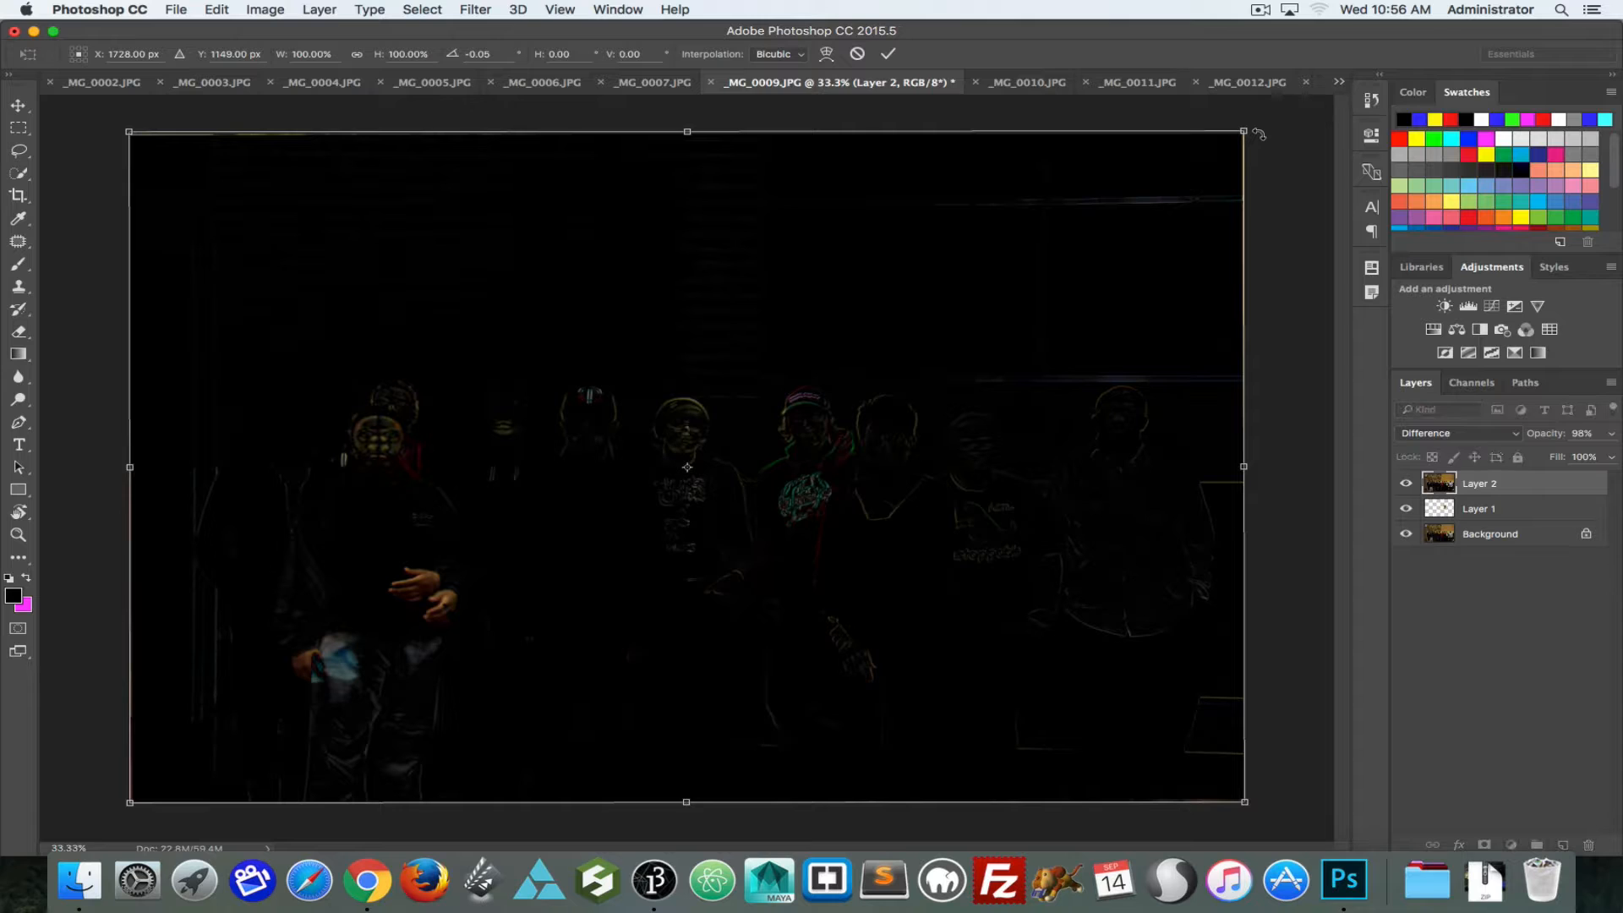
pyautogui.press('Return')
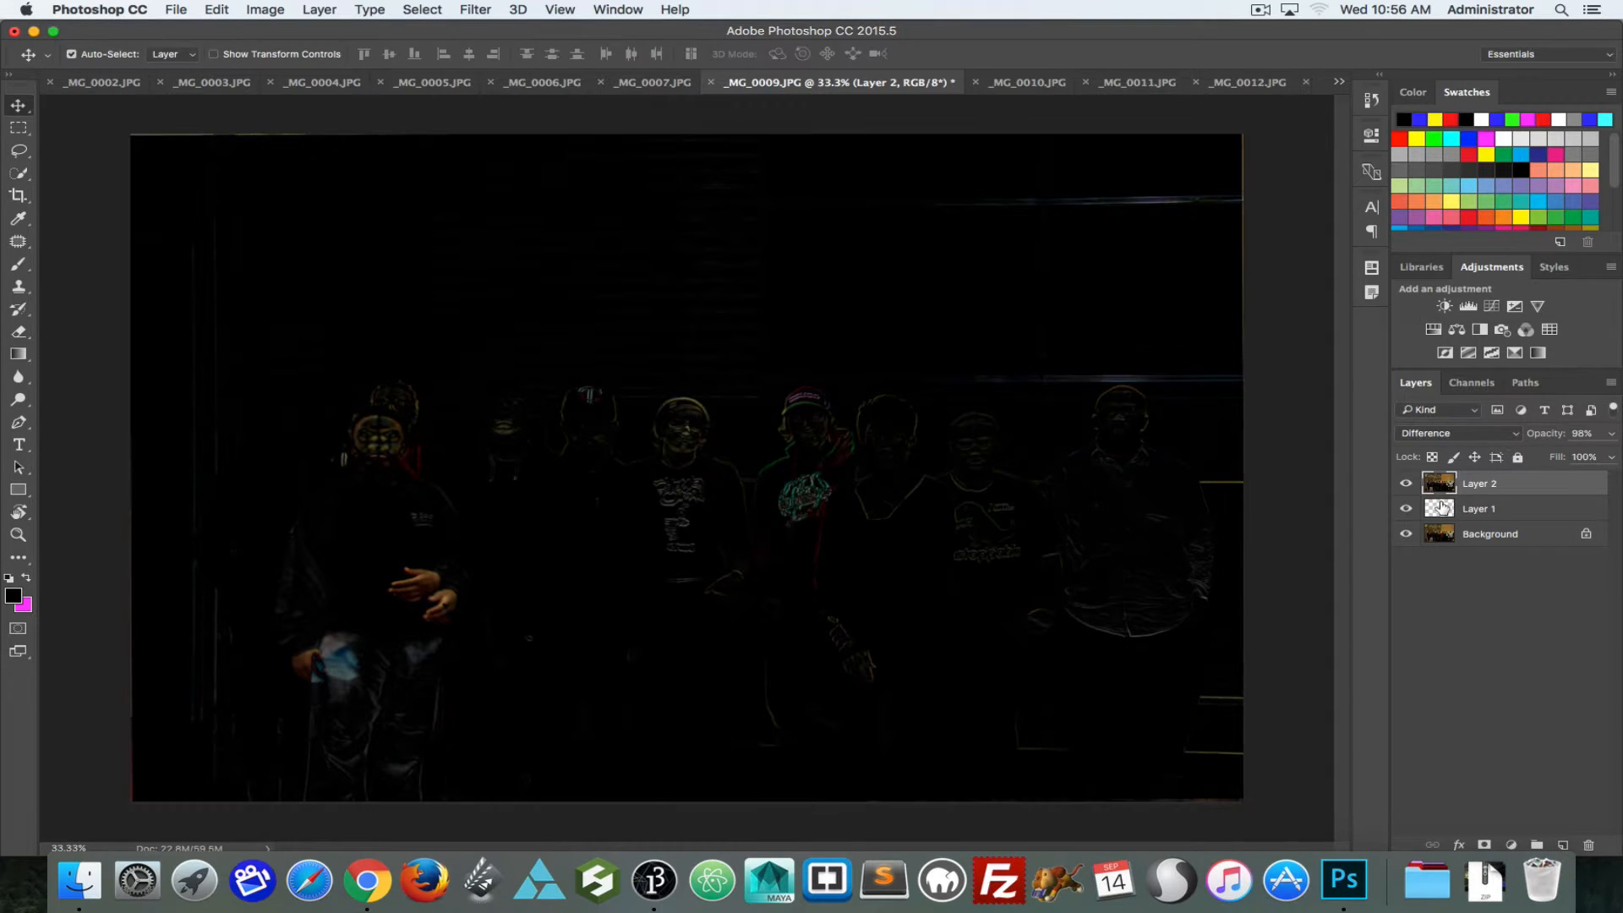
pyautogui.click(1437, 442)
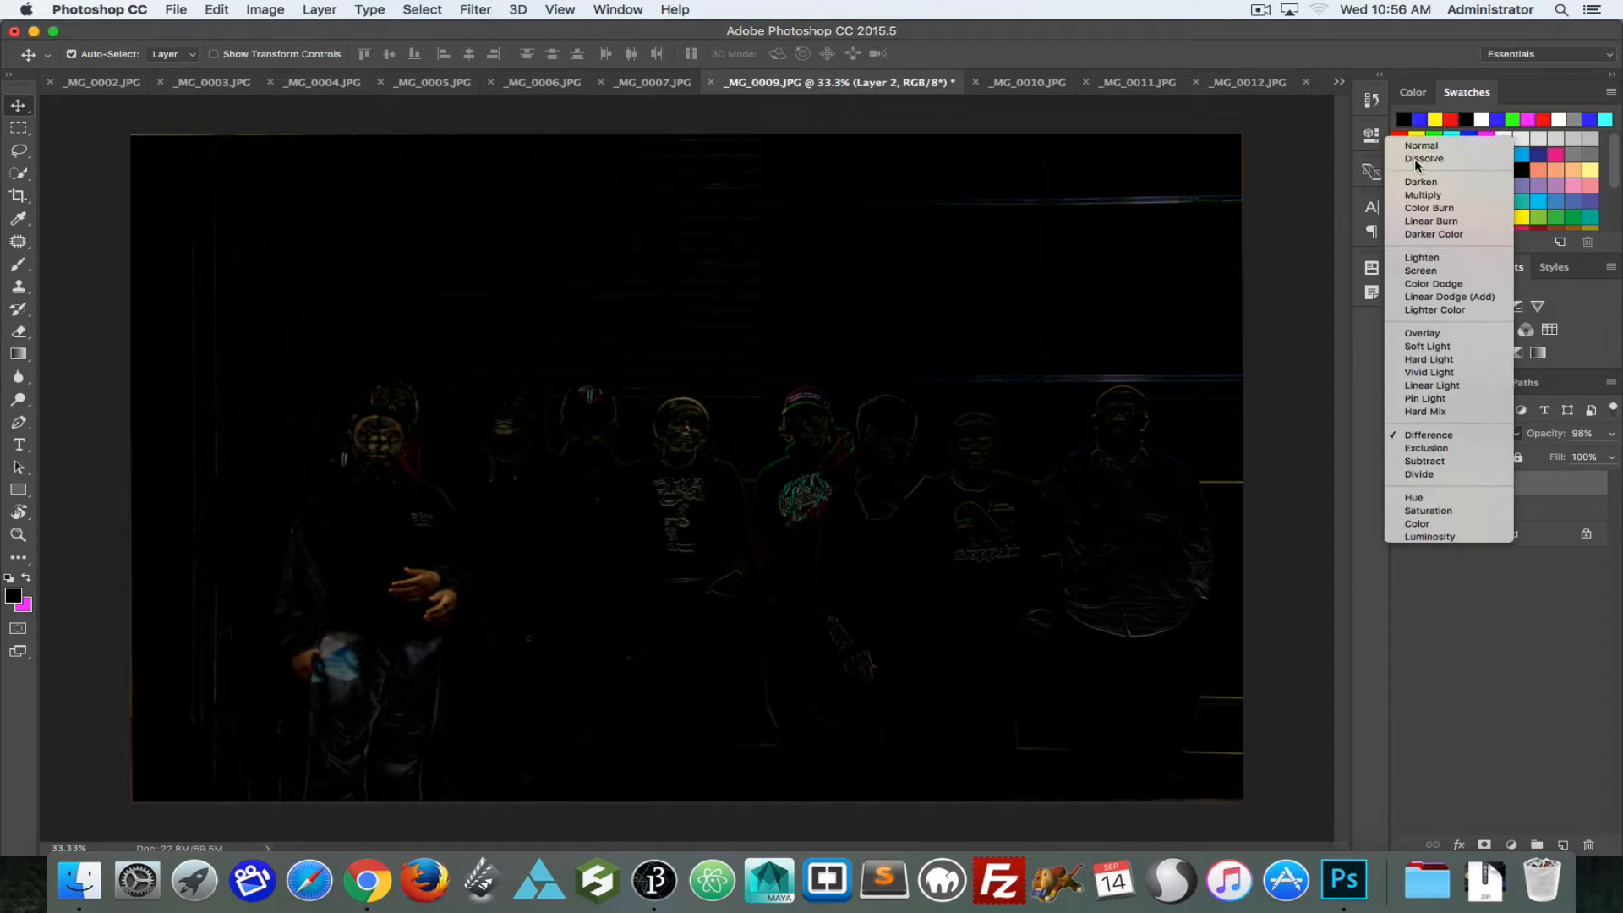
pyautogui.click(1420, 146)
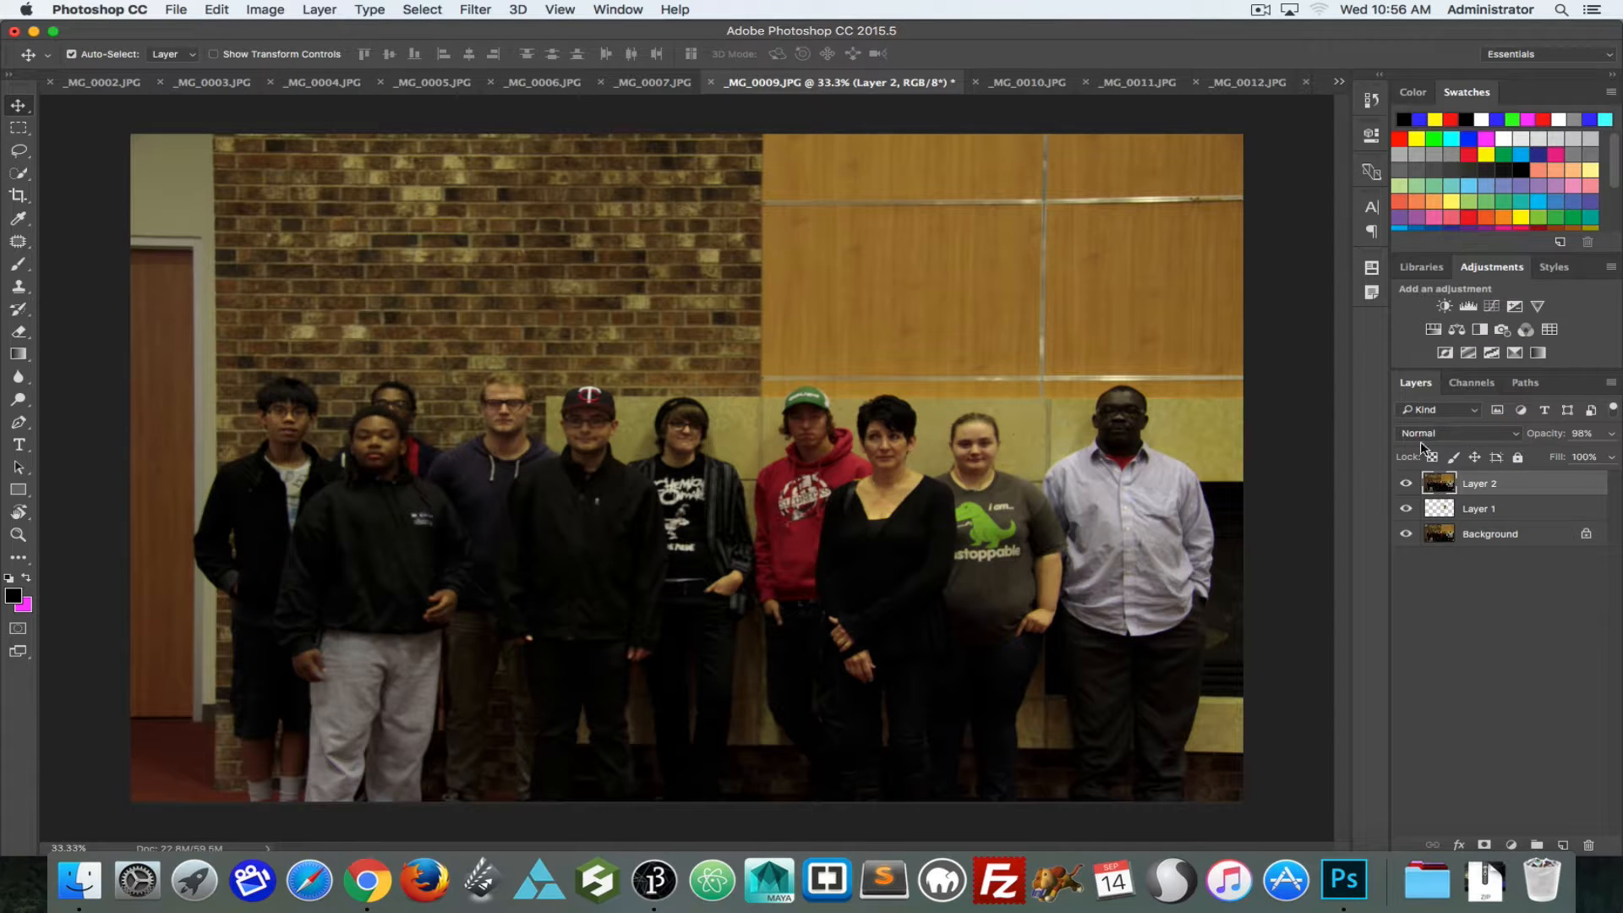
# Step: Compare the newly rotated Layer 2 against the photo beneath by switching its visibility off and on
pyautogui.click(1407, 485)
pyautogui.click(1407, 485)
pyautogui.click(1408, 486)
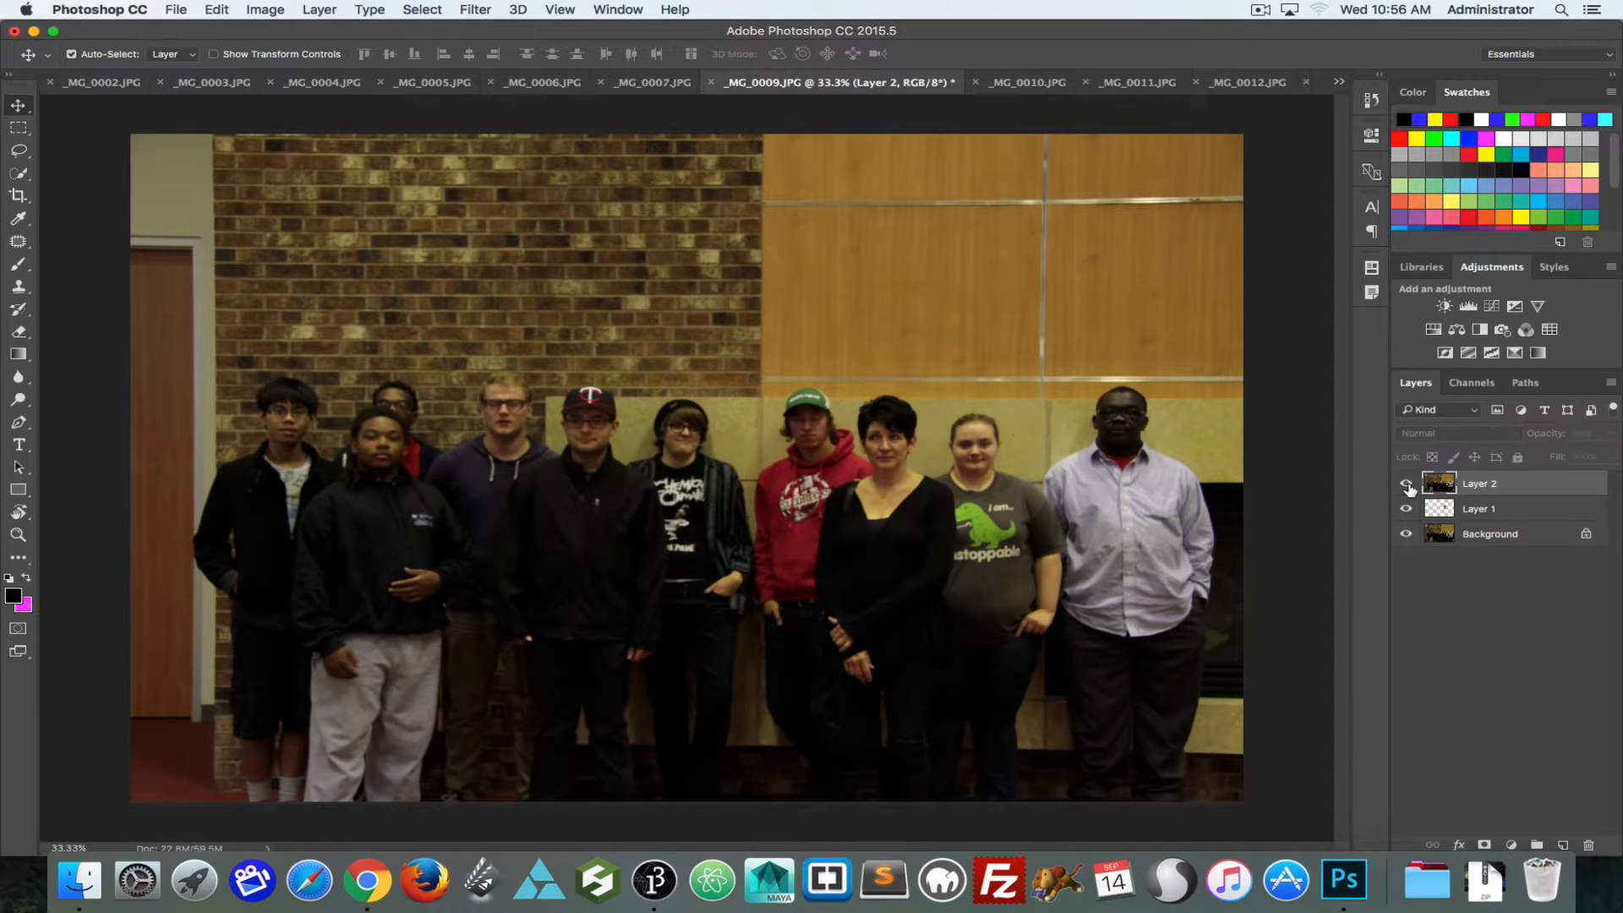
pyautogui.click(1408, 486)
pyautogui.click(1407, 486)
pyautogui.click(1407, 486)
pyautogui.click(1407, 486)
# Step: Undo Layer 2's blend mode change and its last small rotation
pyautogui.press('super')
pyautogui.press('super+z')
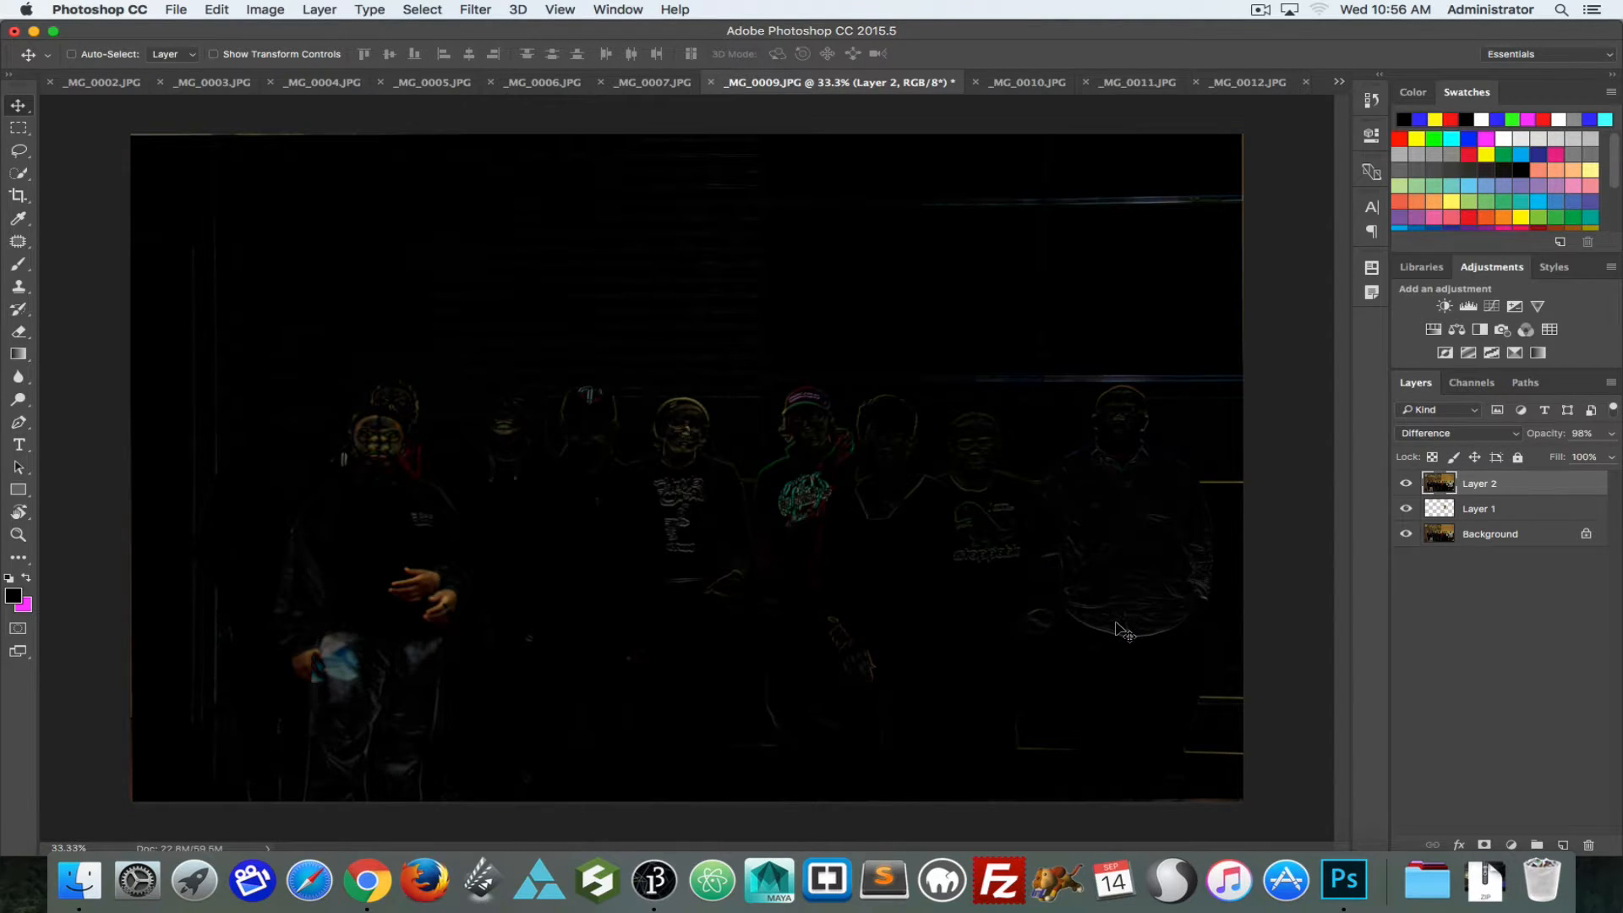
pyautogui.moveTo(1124, 632); pyautogui.dragTo(1121, 629)
pyautogui.press('super+z')
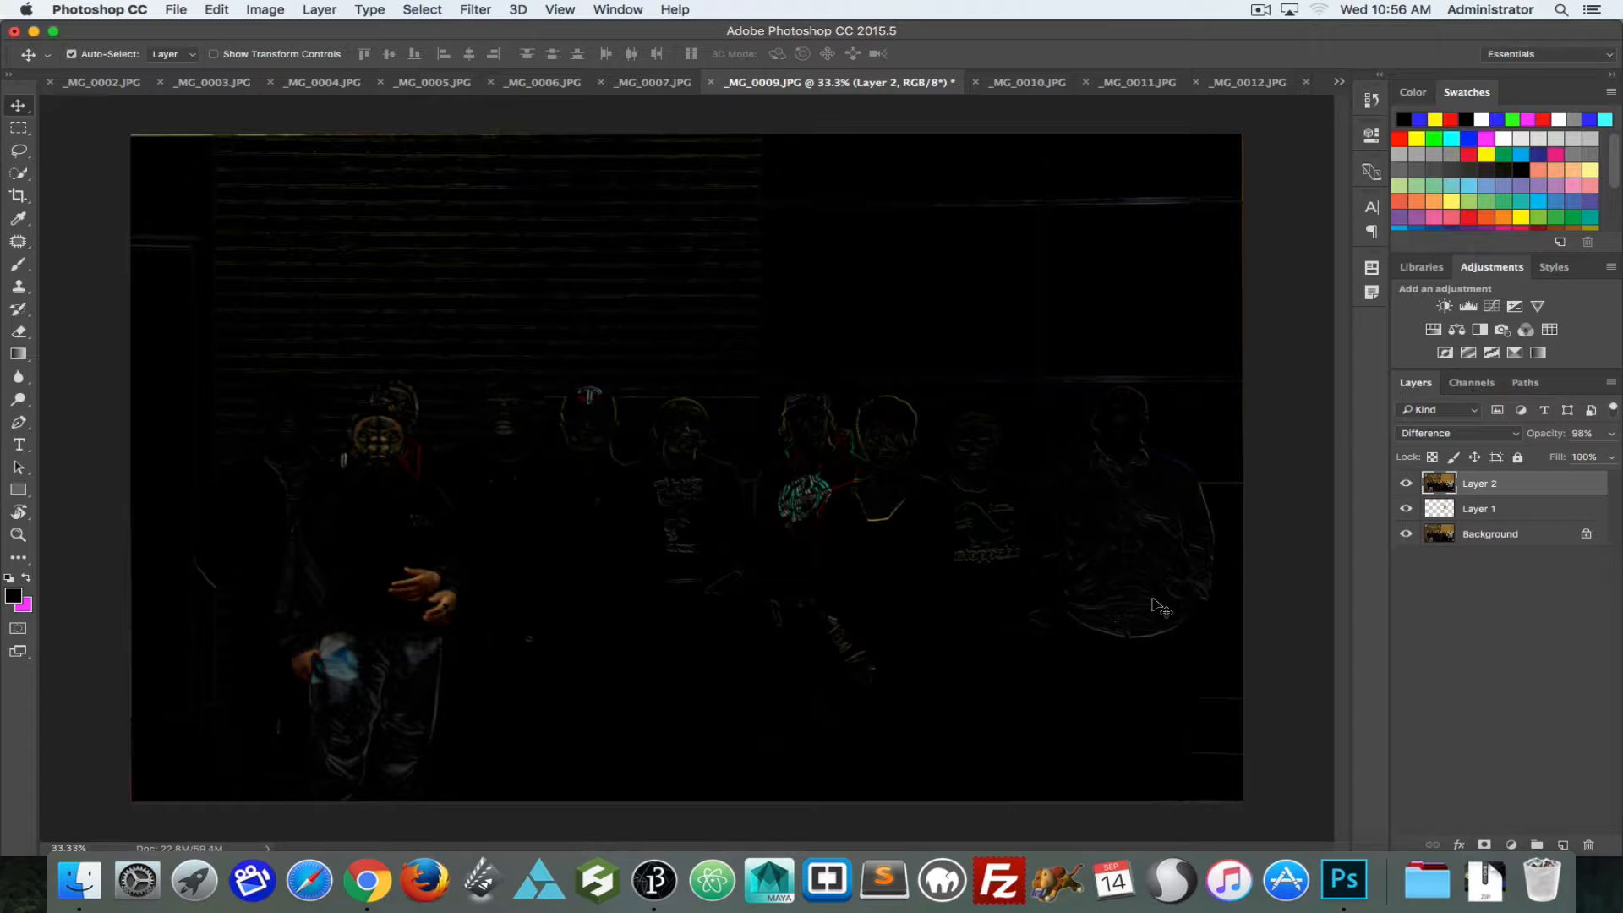
# Step: Return Layer 2 to the Normal blend mode and compare it with the photo beneath by repeatedly toggling its visibility
pyautogui.click(1473, 435)
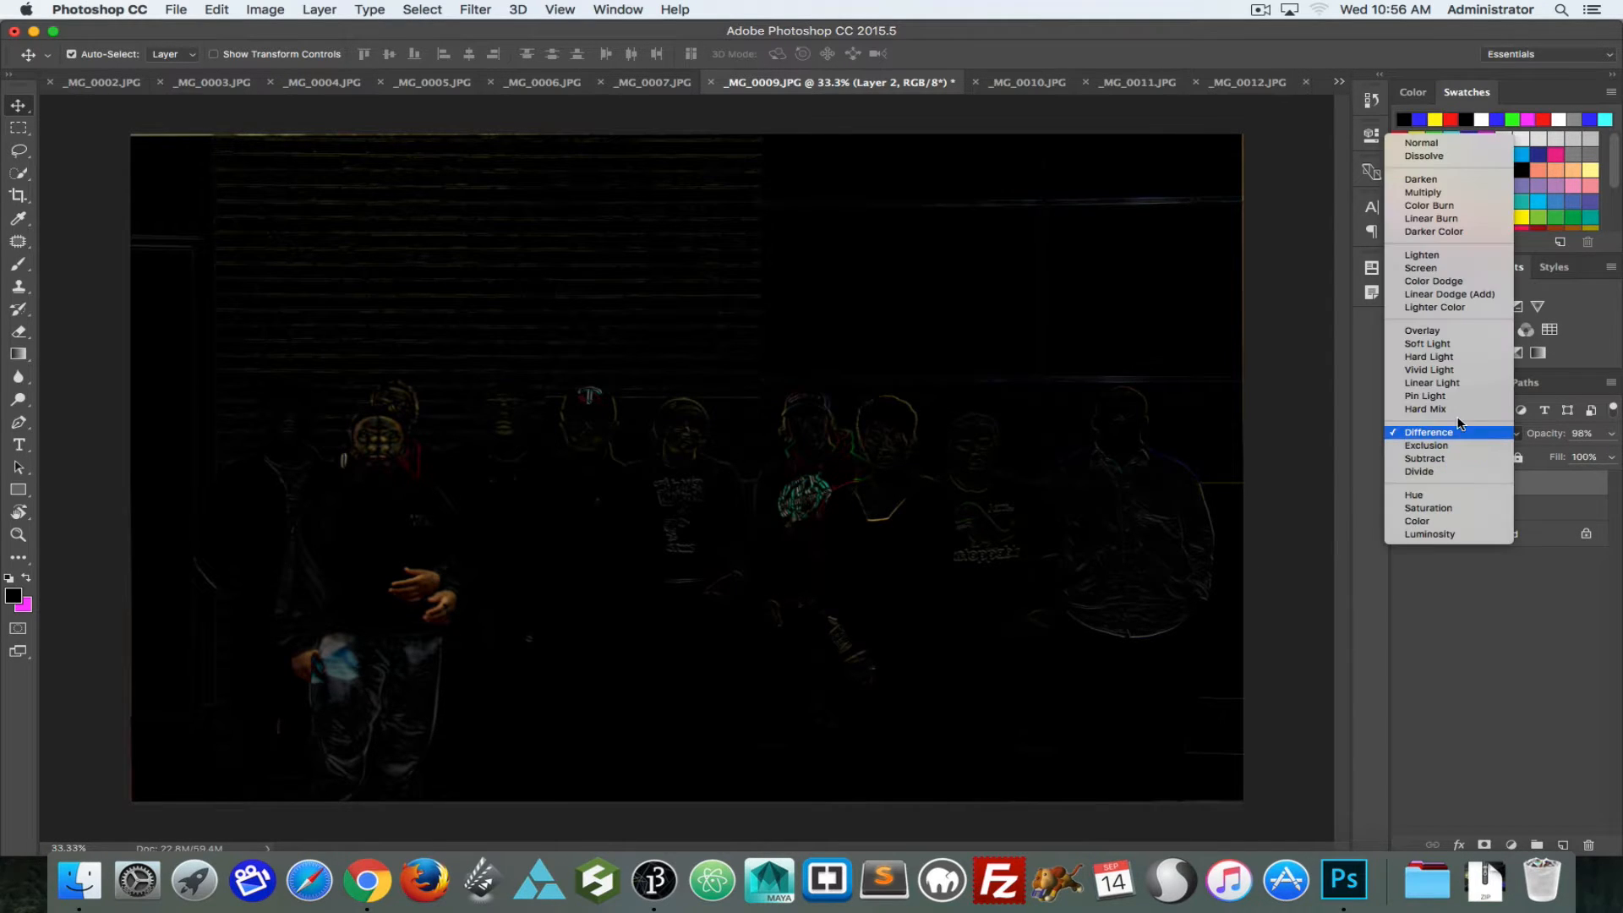
pyautogui.click(1421, 143)
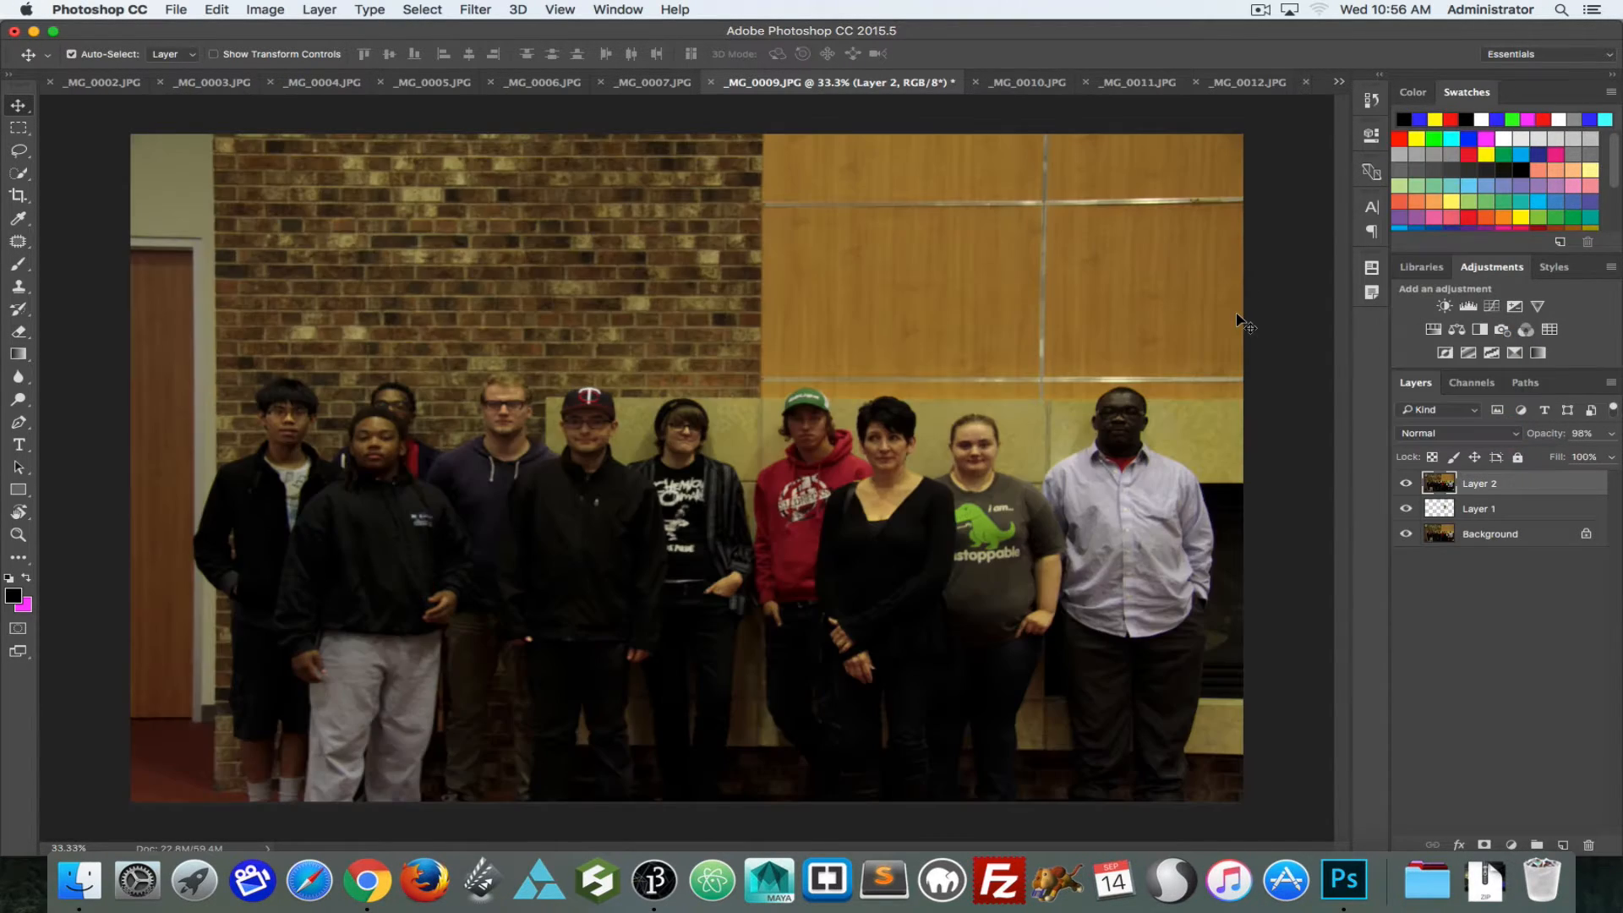
pyautogui.click(1405, 481)
pyautogui.click(1406, 482)
pyautogui.click(1407, 483)
pyautogui.click(1406, 484)
pyautogui.click(1406, 483)
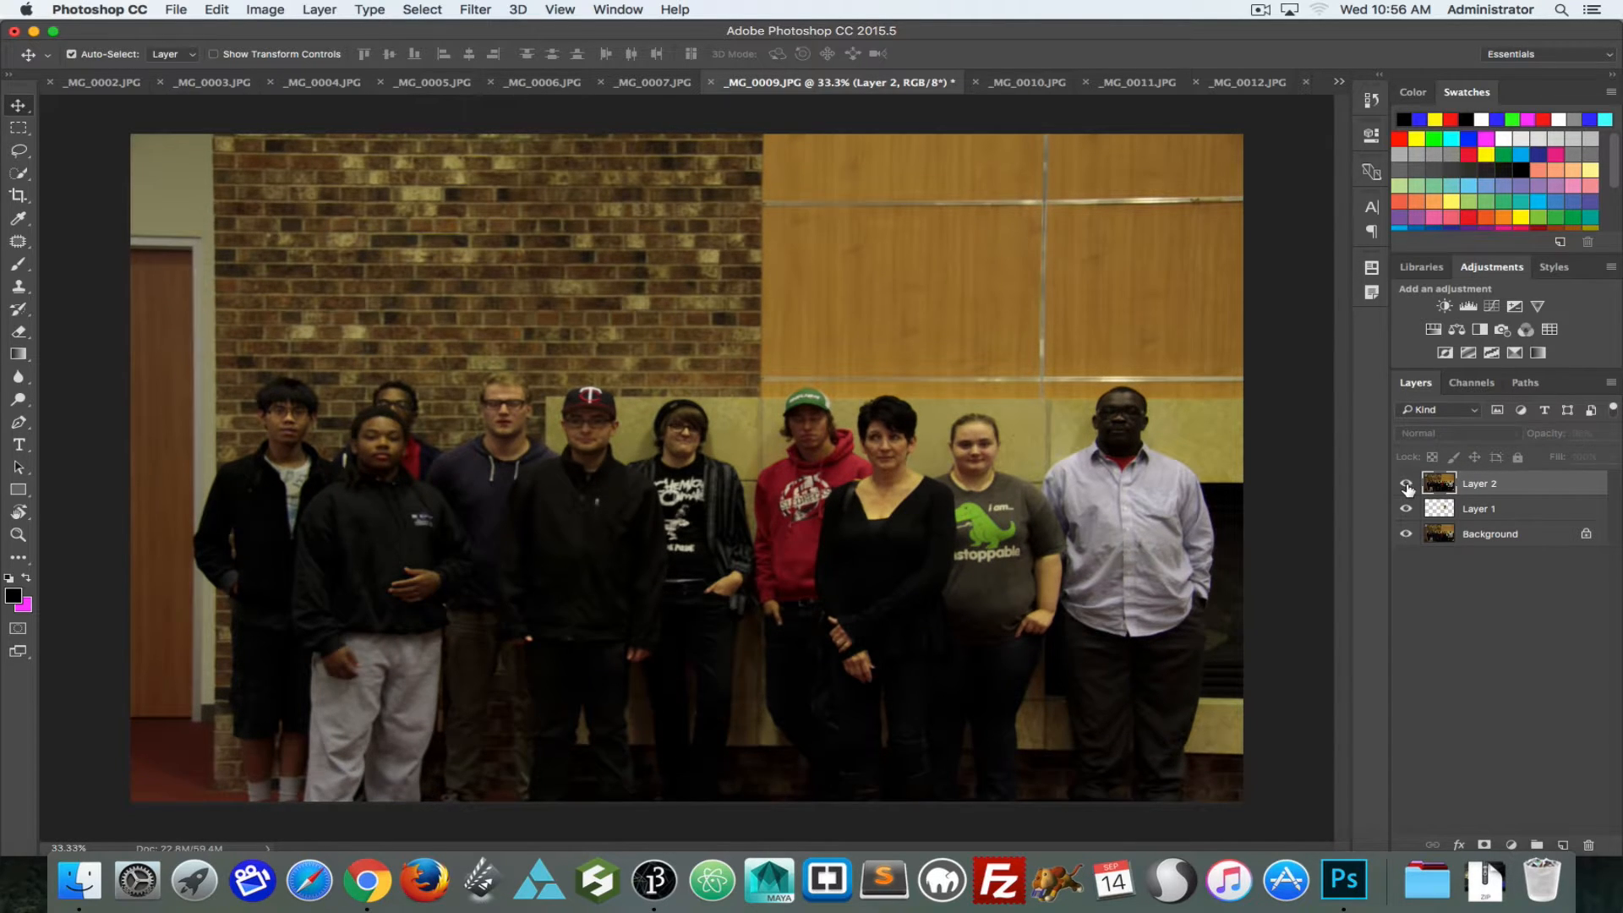
pyautogui.click(1406, 485)
pyautogui.click(1406, 487)
pyautogui.click(1406, 487)
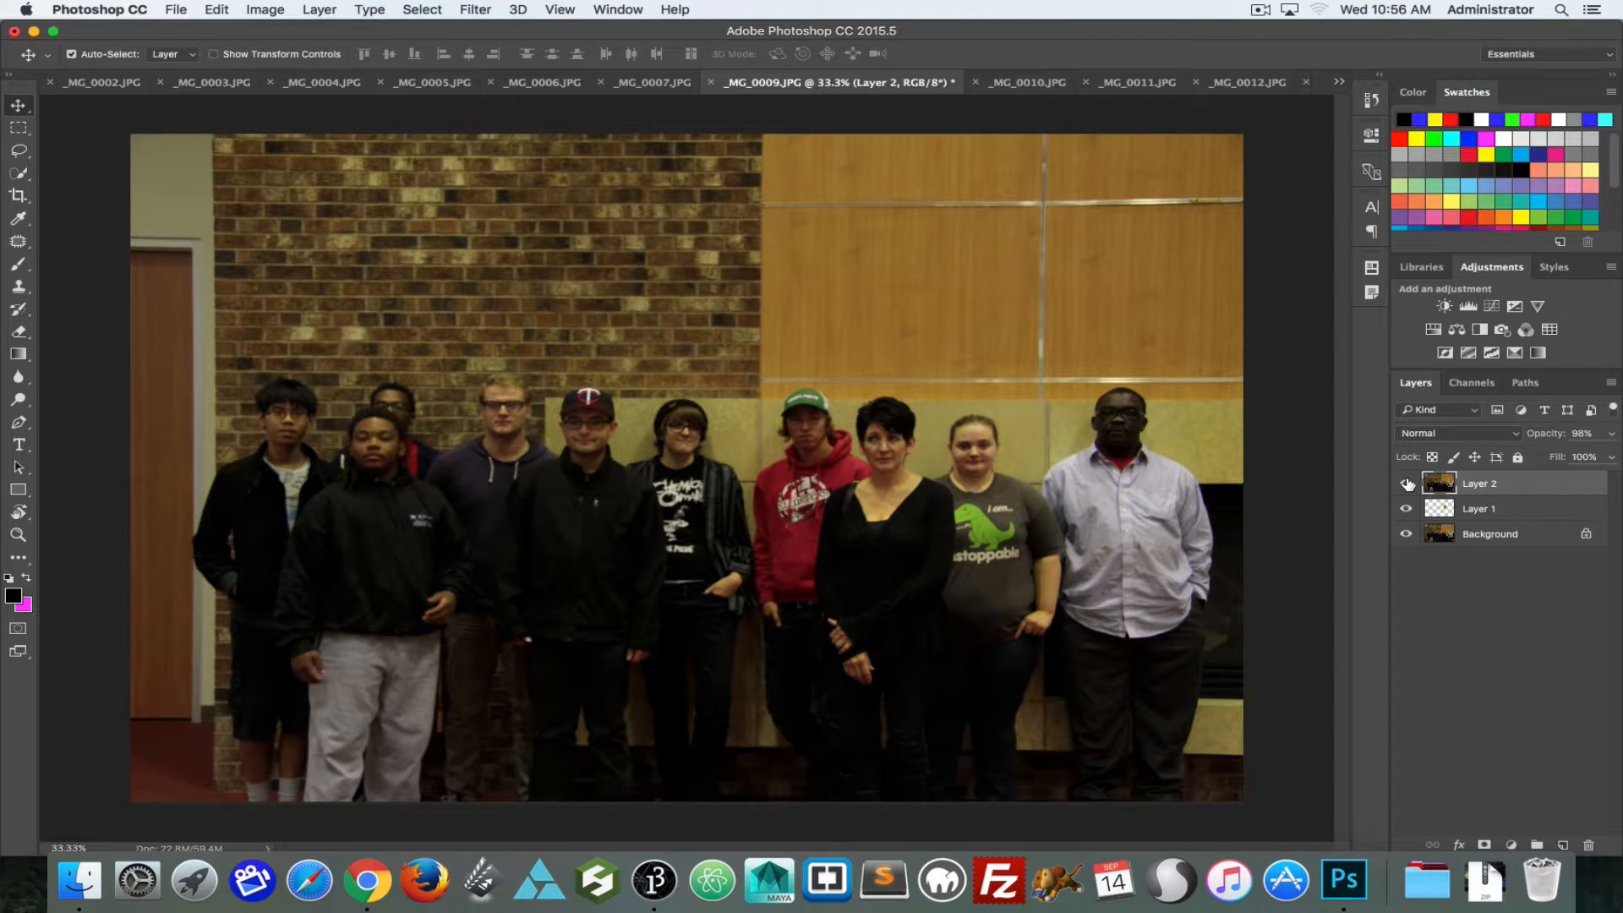
pyautogui.click(1406, 483)
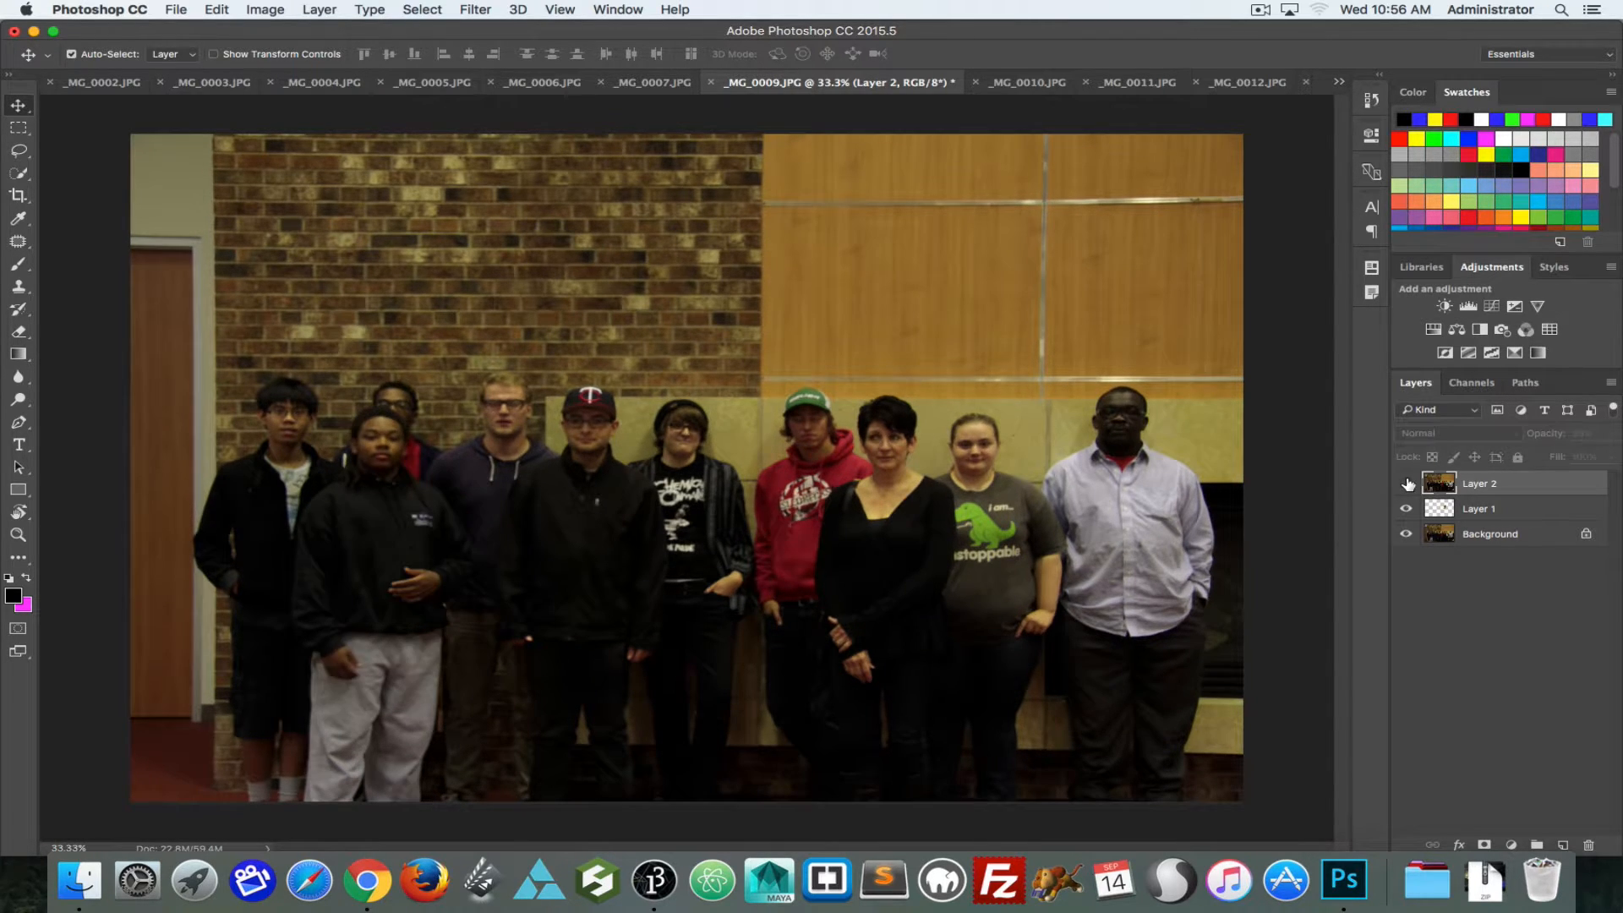
pyautogui.click(1406, 482)
pyautogui.click(1405, 483)
pyautogui.click(1406, 483)
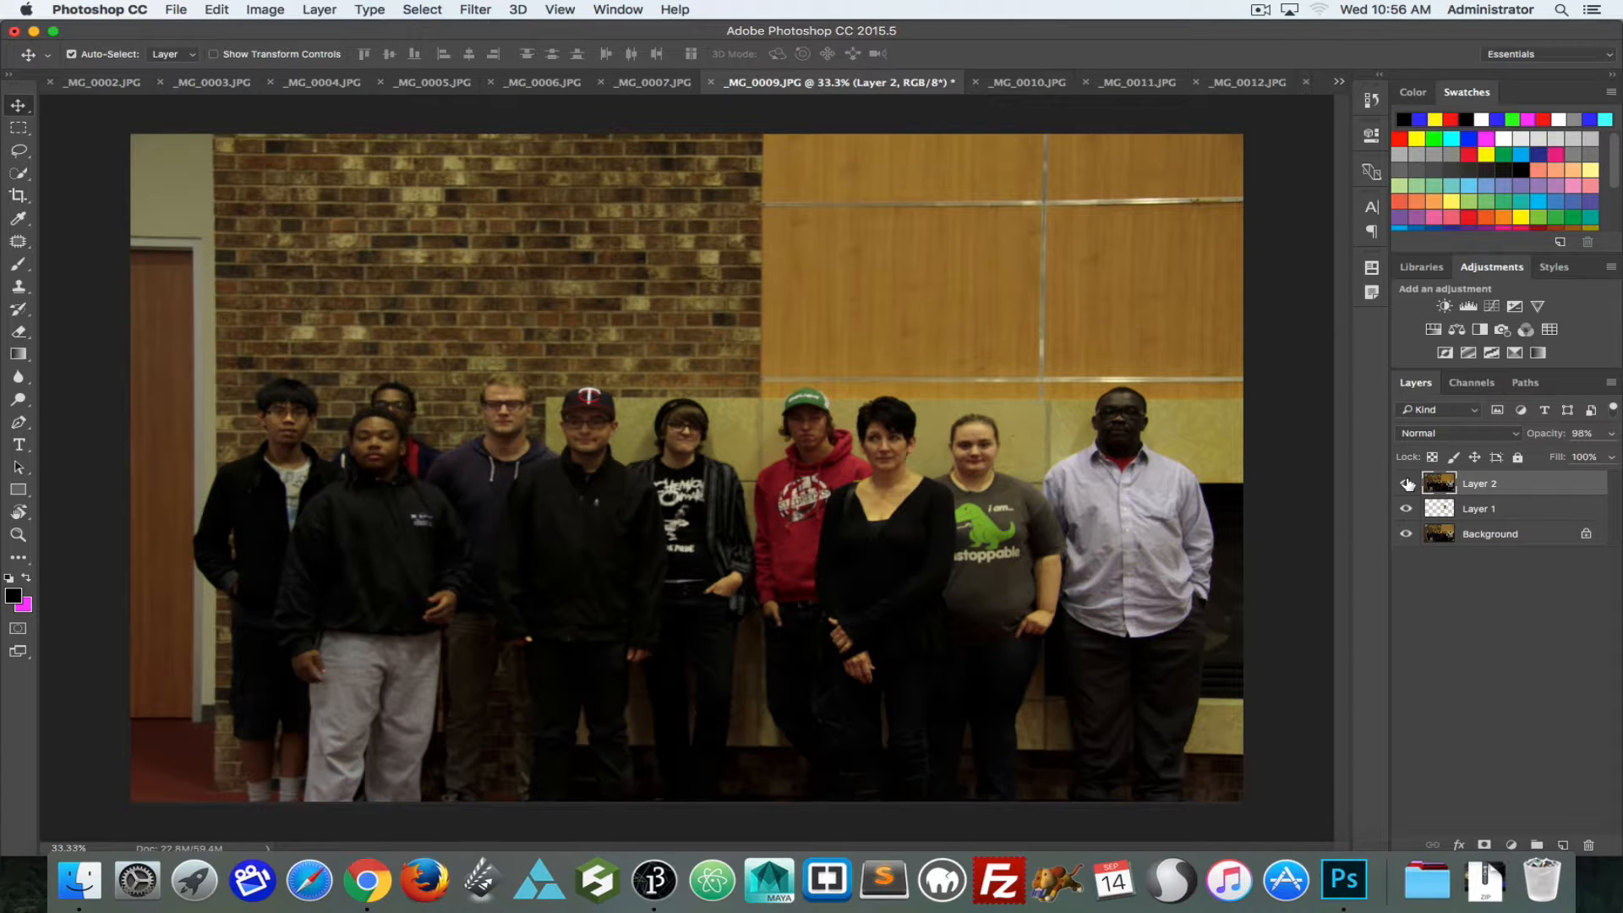
pyautogui.click(1406, 483)
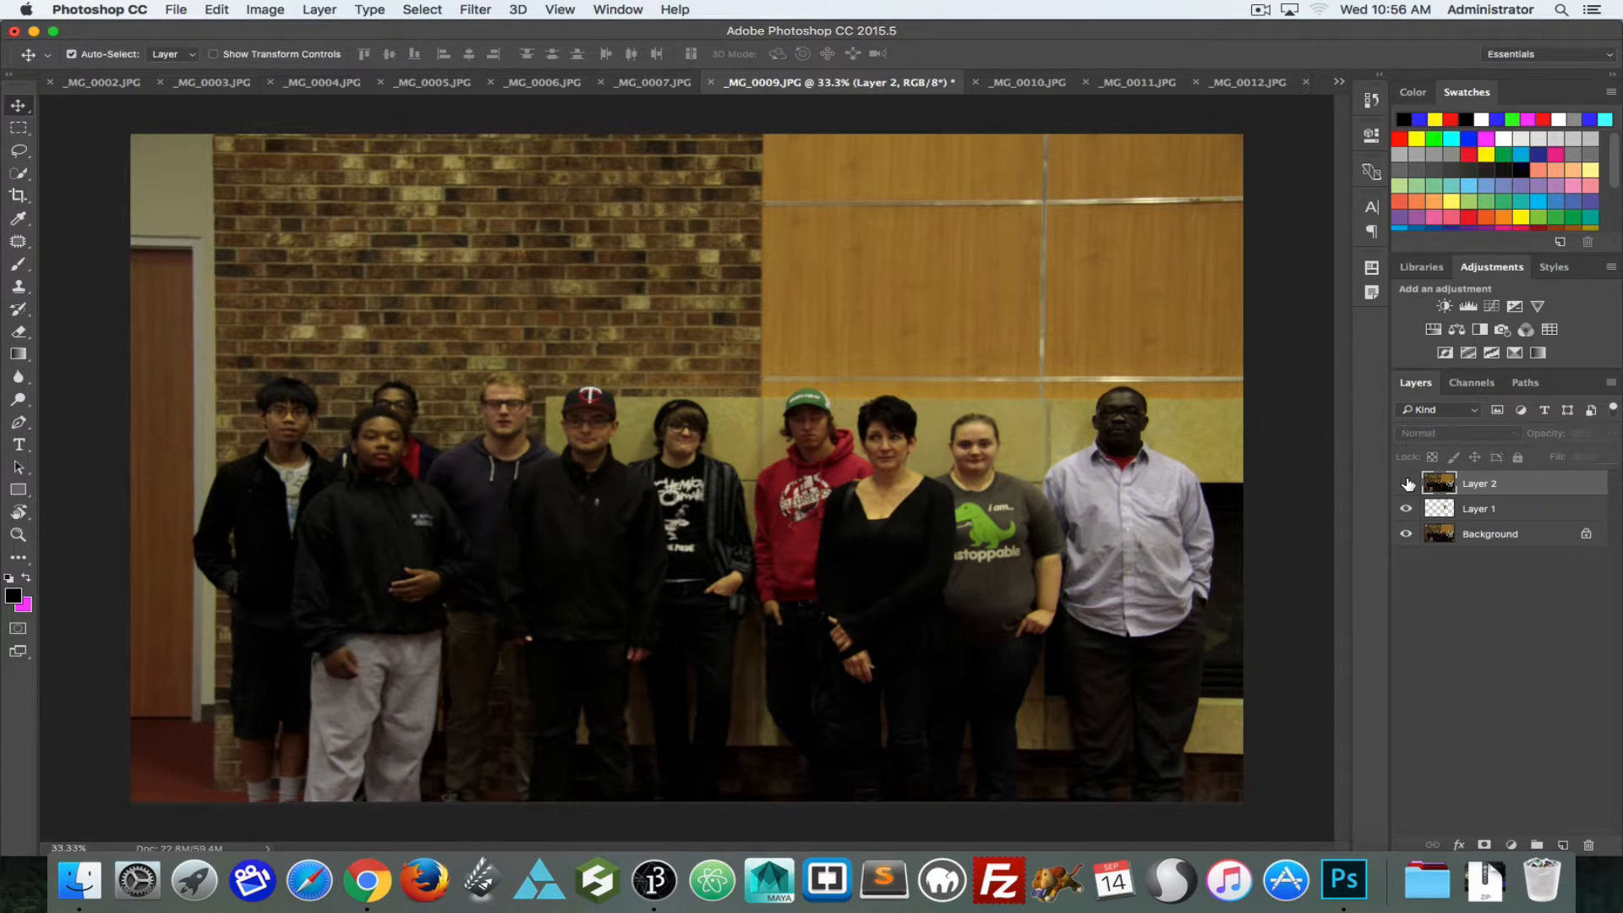
pyautogui.click(1406, 483)
pyautogui.click(1406, 482)
pyautogui.click(1406, 483)
pyautogui.click(1406, 484)
pyautogui.click(1406, 485)
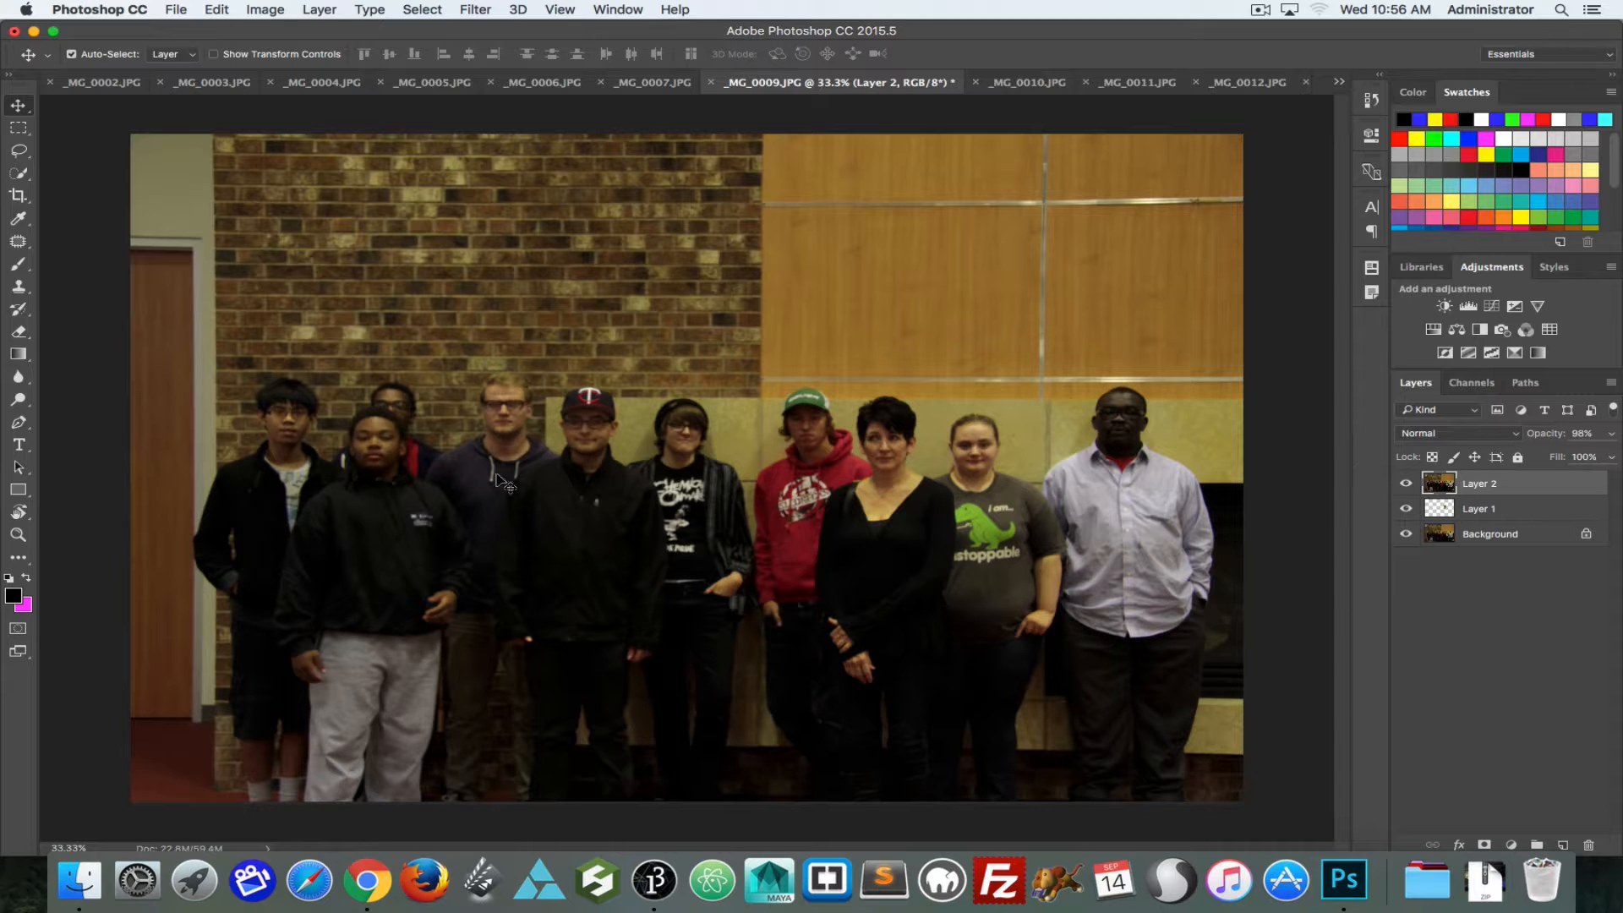
# Step: Lasso the head area of the blond man in the navy hoodie on Layer 2 and add a layer mask from the selection
pyautogui.press('l')
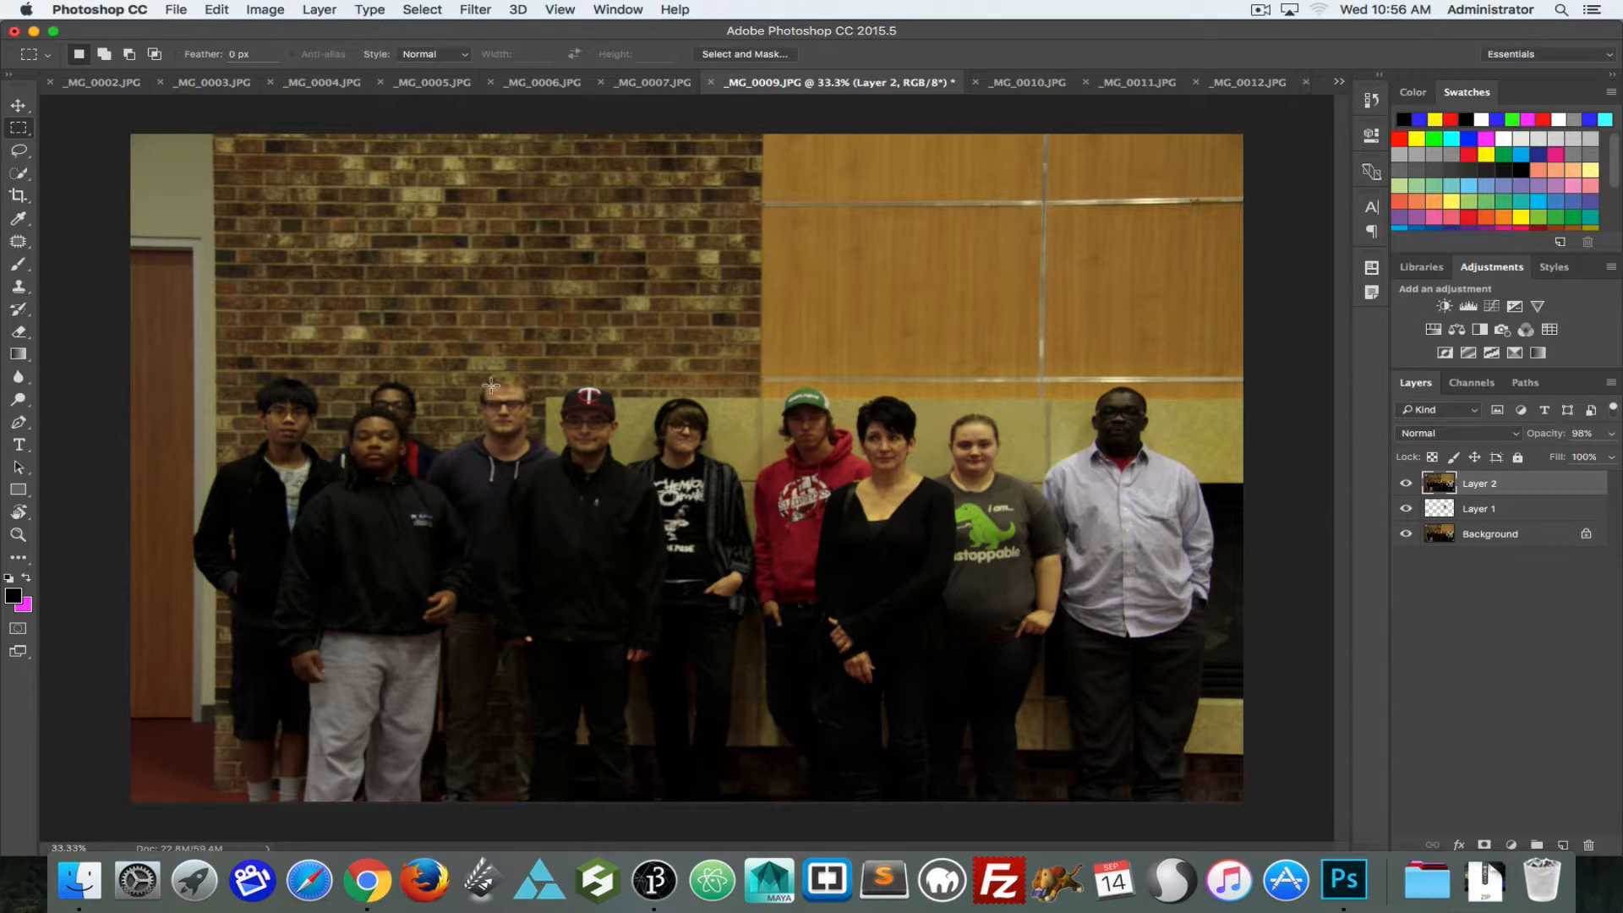
pyautogui.moveTo(480, 341)
pyautogui.mouseDown()
pyautogui.moveTo(482, 459)
pyautogui.moveTo(576, 452)
pyautogui.mouseUp()
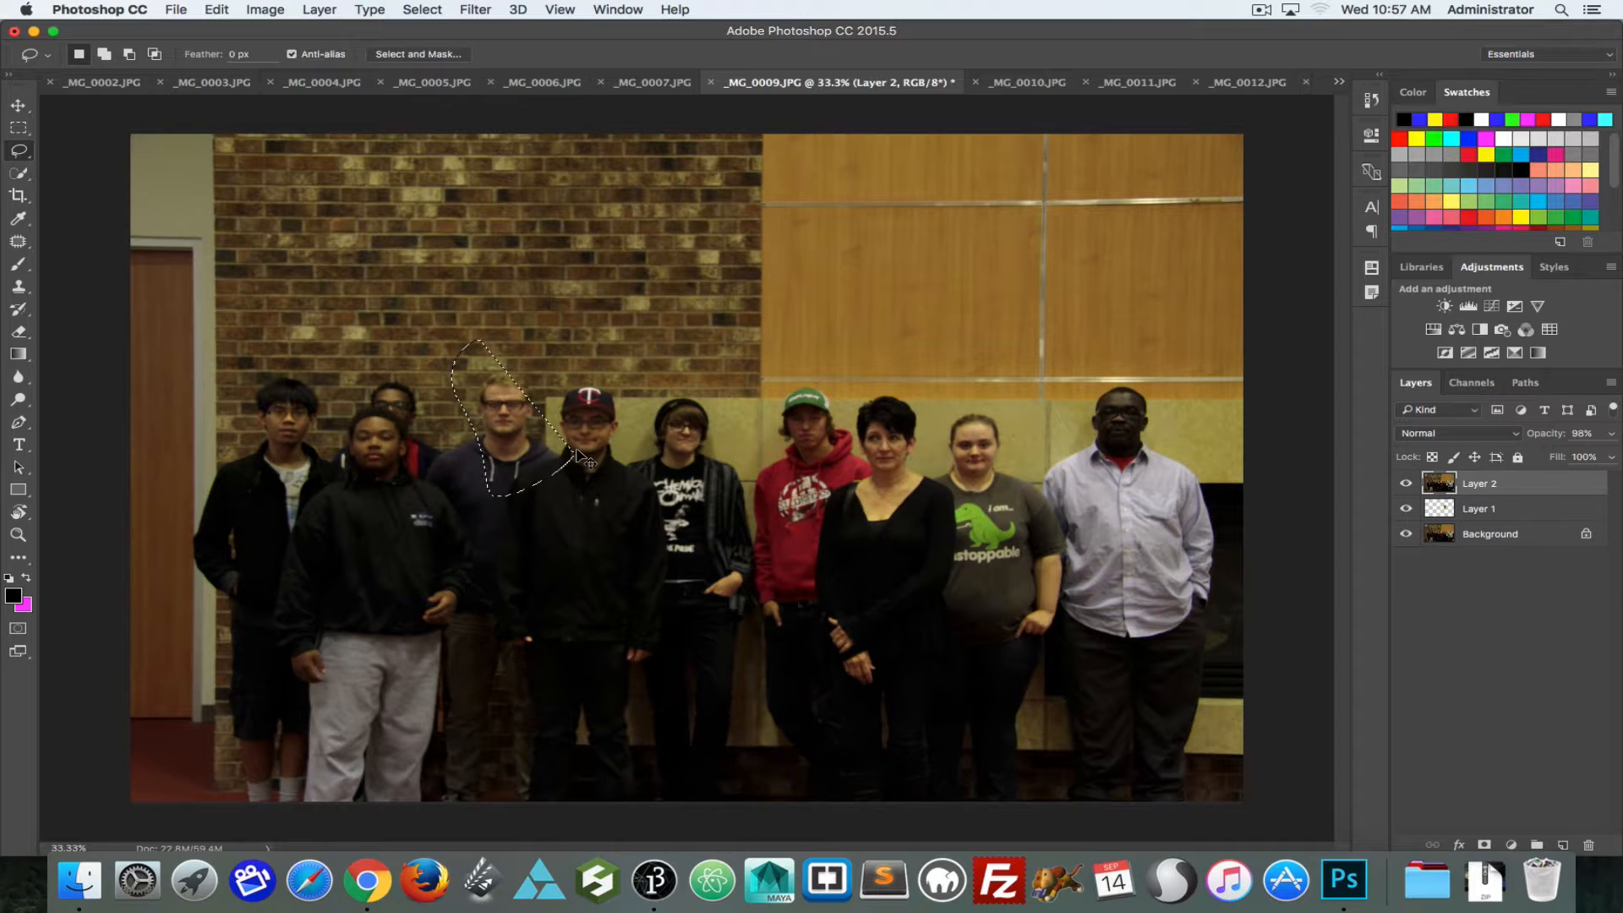
pyautogui.press('super+z')
pyautogui.moveTo(499, 350)
pyautogui.mouseDown()
pyautogui.moveTo(462, 364)
pyautogui.moveTo(417, 448)
pyautogui.moveTo(487, 517)
pyautogui.moveTo(576, 449)
pyautogui.moveTo(557, 359)
pyautogui.moveTo(472, 360)
pyautogui.mouseUp()
pyautogui.click(1485, 846)
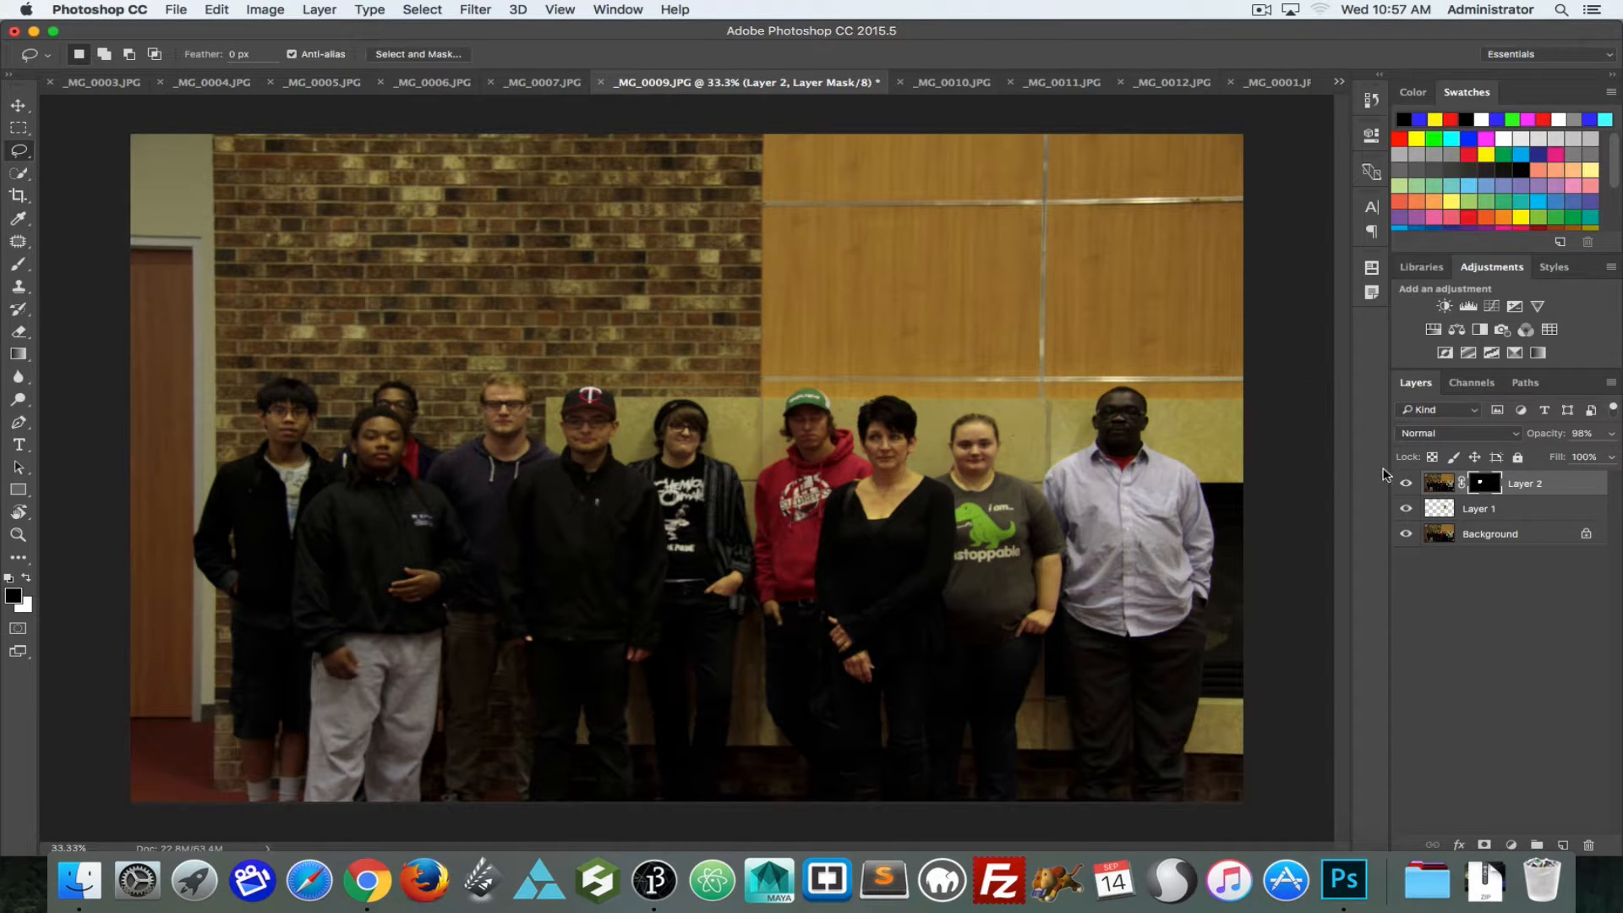
# Step: Brush black onto Layer 2's mask below the capped man's face with a 400 px brush at 20% opacity
pyautogui.click(1407, 486)
pyautogui.click(1406, 485)
pyautogui.press('b')
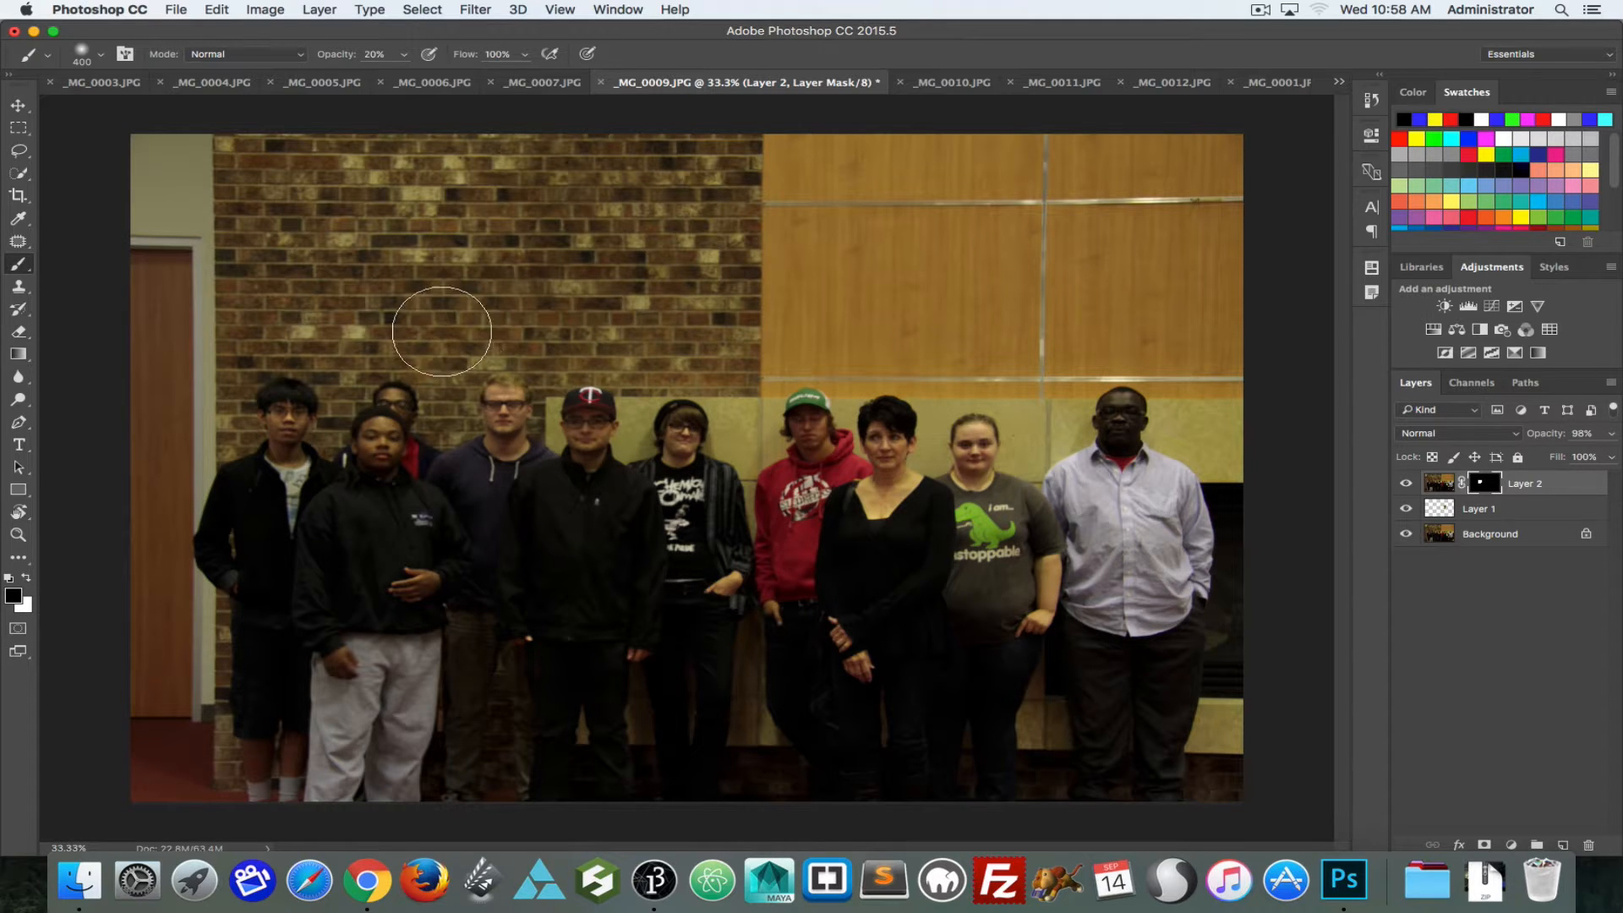
pyautogui.click(1405, 484)
pyautogui.click(1405, 485)
pyautogui.click(1405, 484)
pyautogui.click(1405, 484)
pyautogui.moveTo(607, 464); pyautogui.dragTo(605, 510)
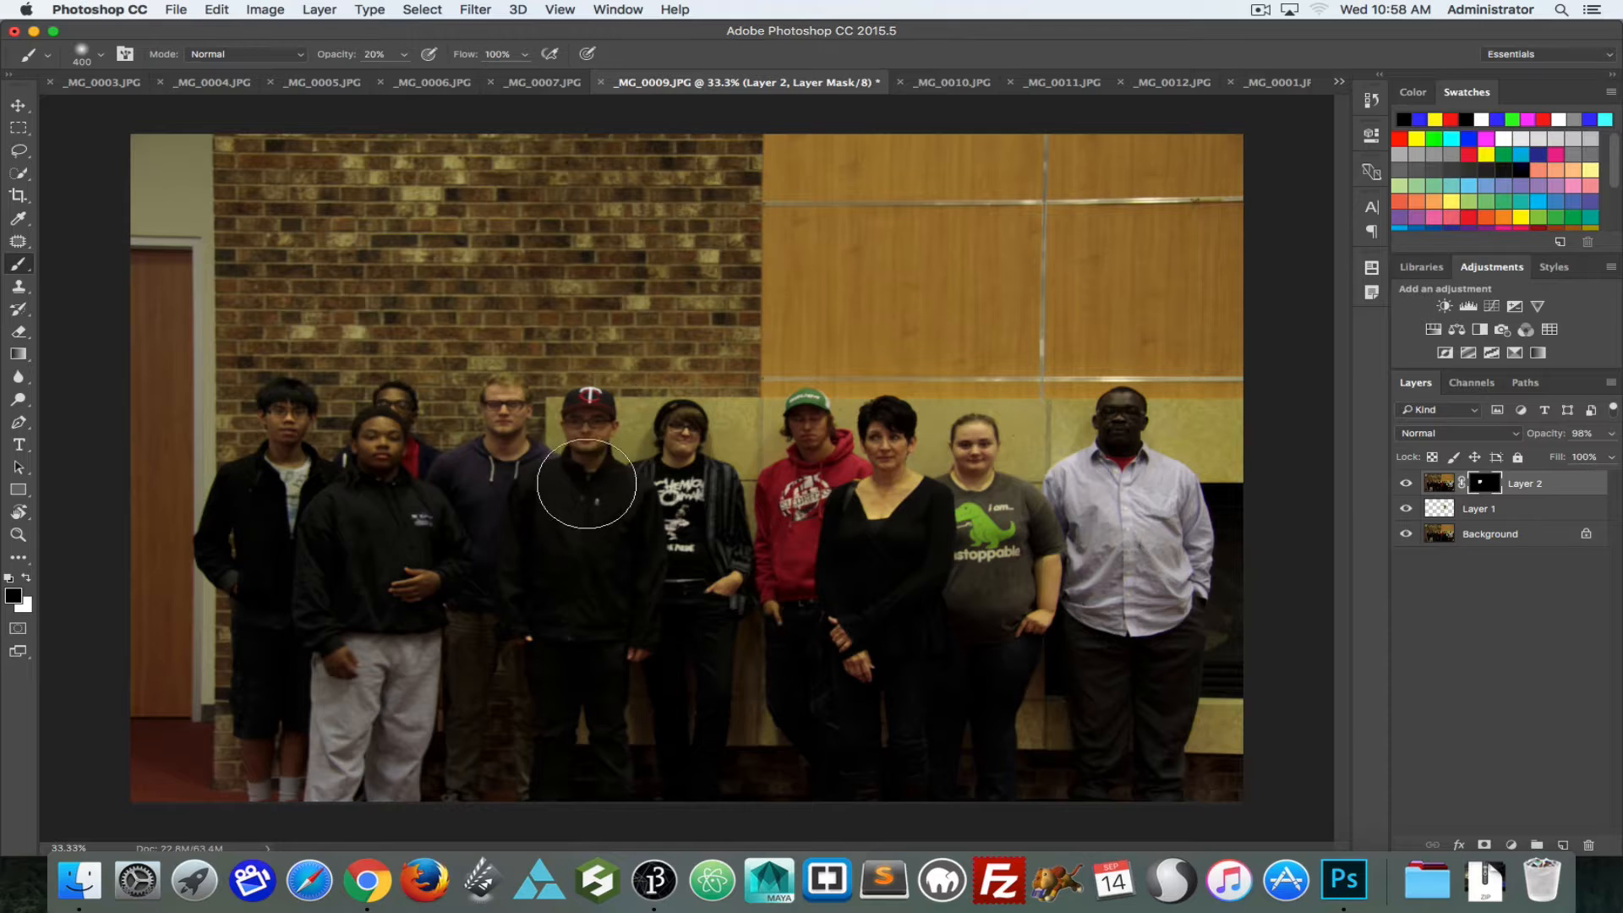
# Step: Check how the masked head area blends into the group photo by toggling Layer 2's visibility
pyautogui.click(1406, 484)
pyautogui.click(1407, 485)
pyautogui.click(1406, 485)
pyautogui.click(1405, 486)
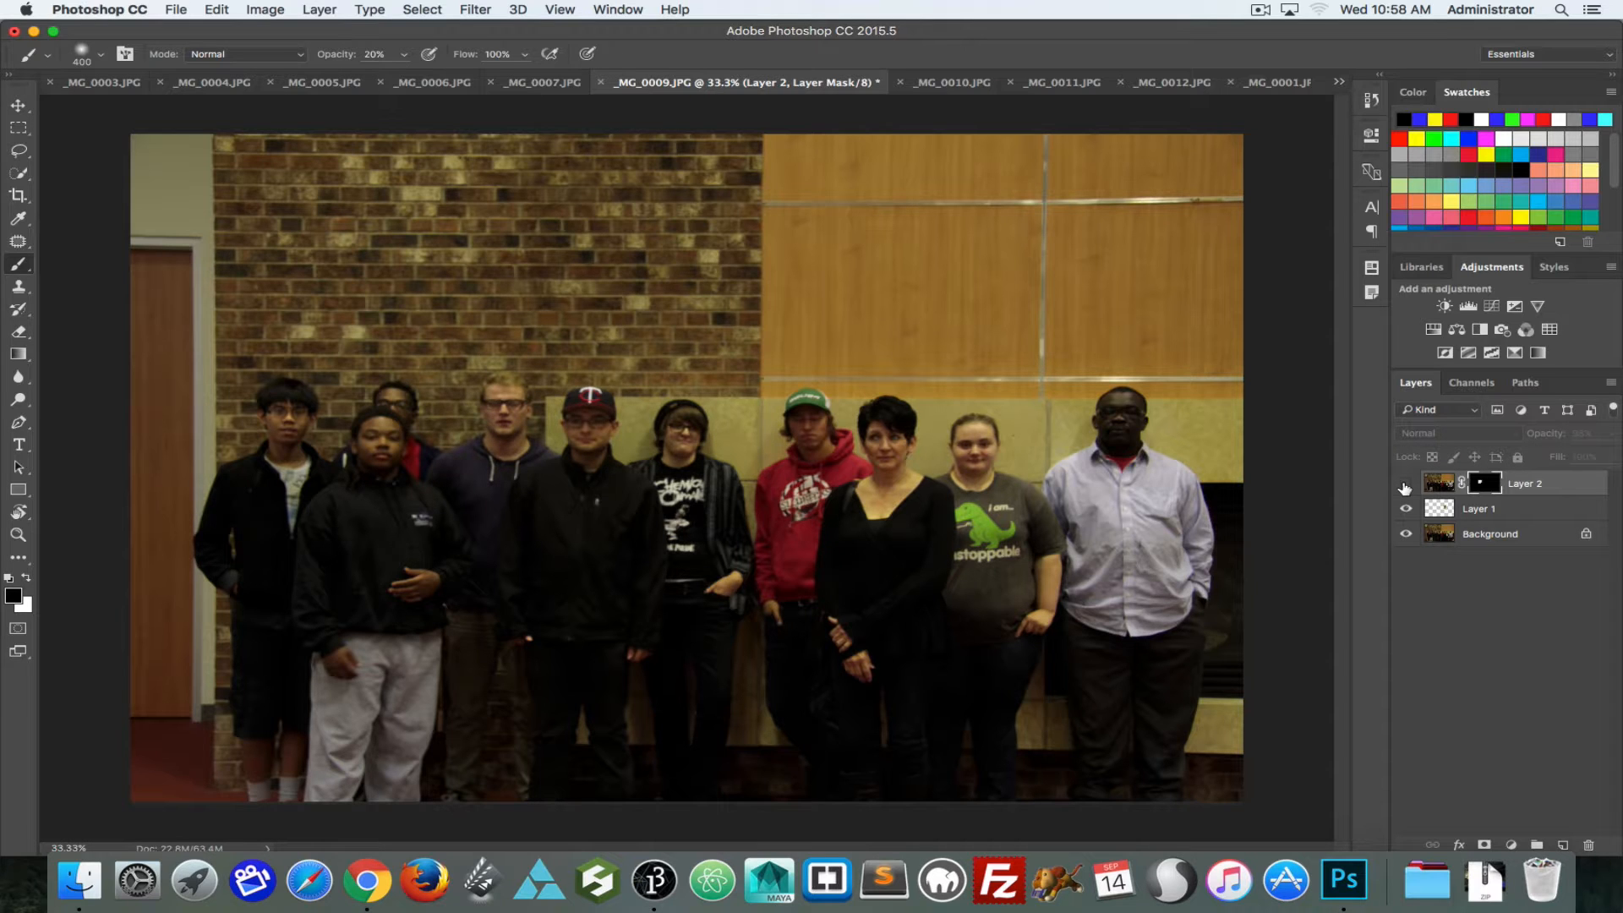
pyautogui.click(1405, 487)
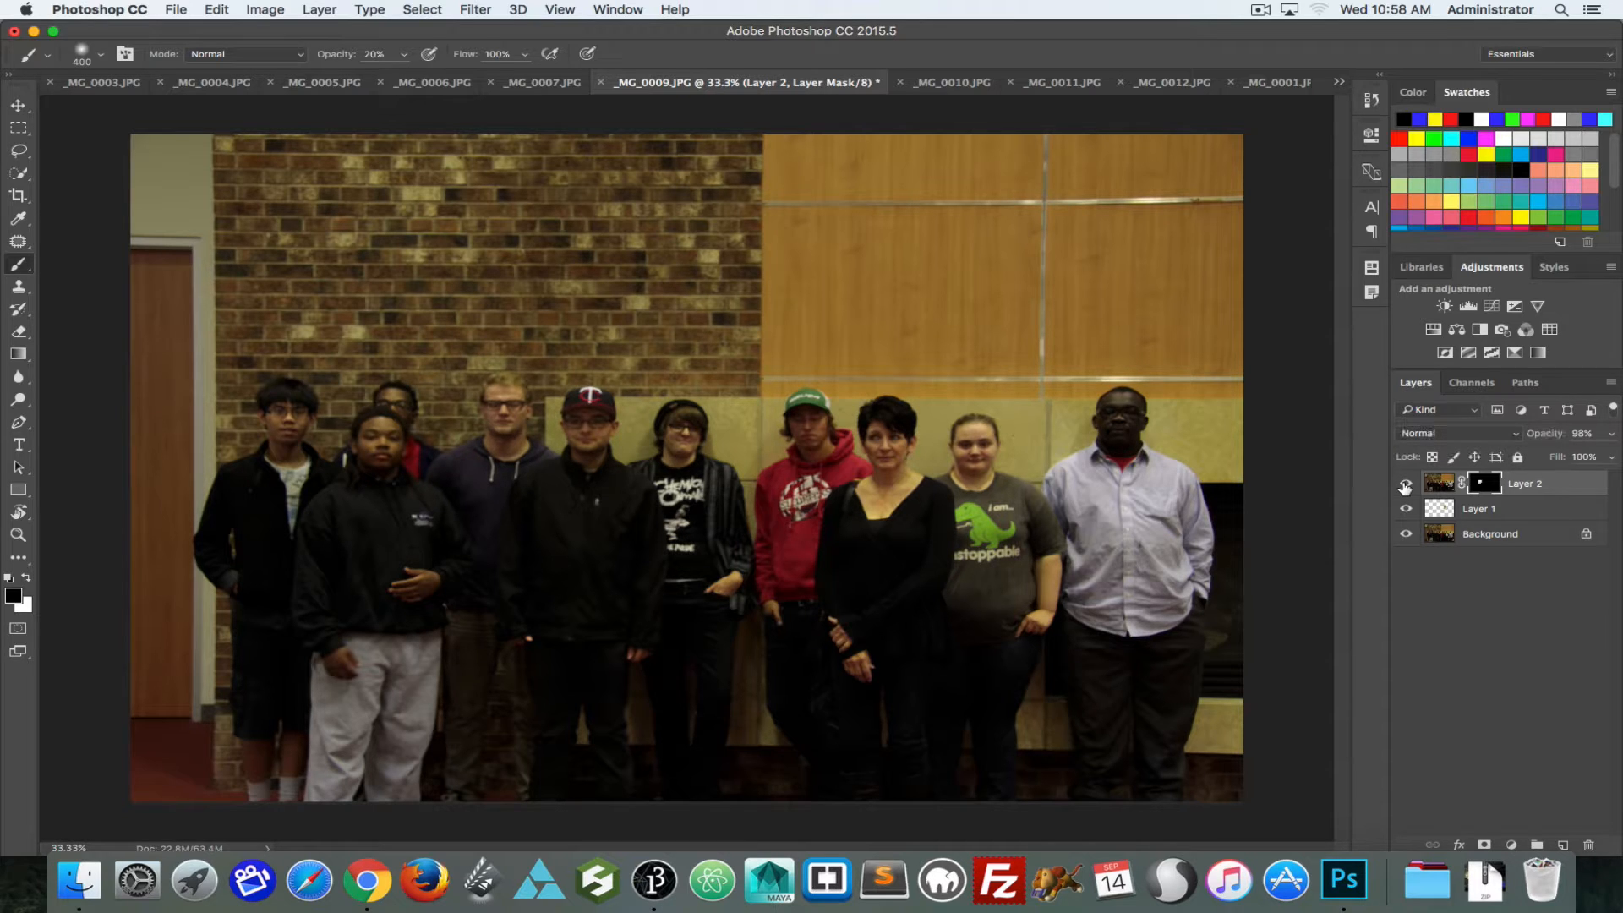
# Step: Try different brush opacities, including 50% and 76%, and set the brush to 100% opacity
pyautogui.press('0')
pyautogui.press('1')
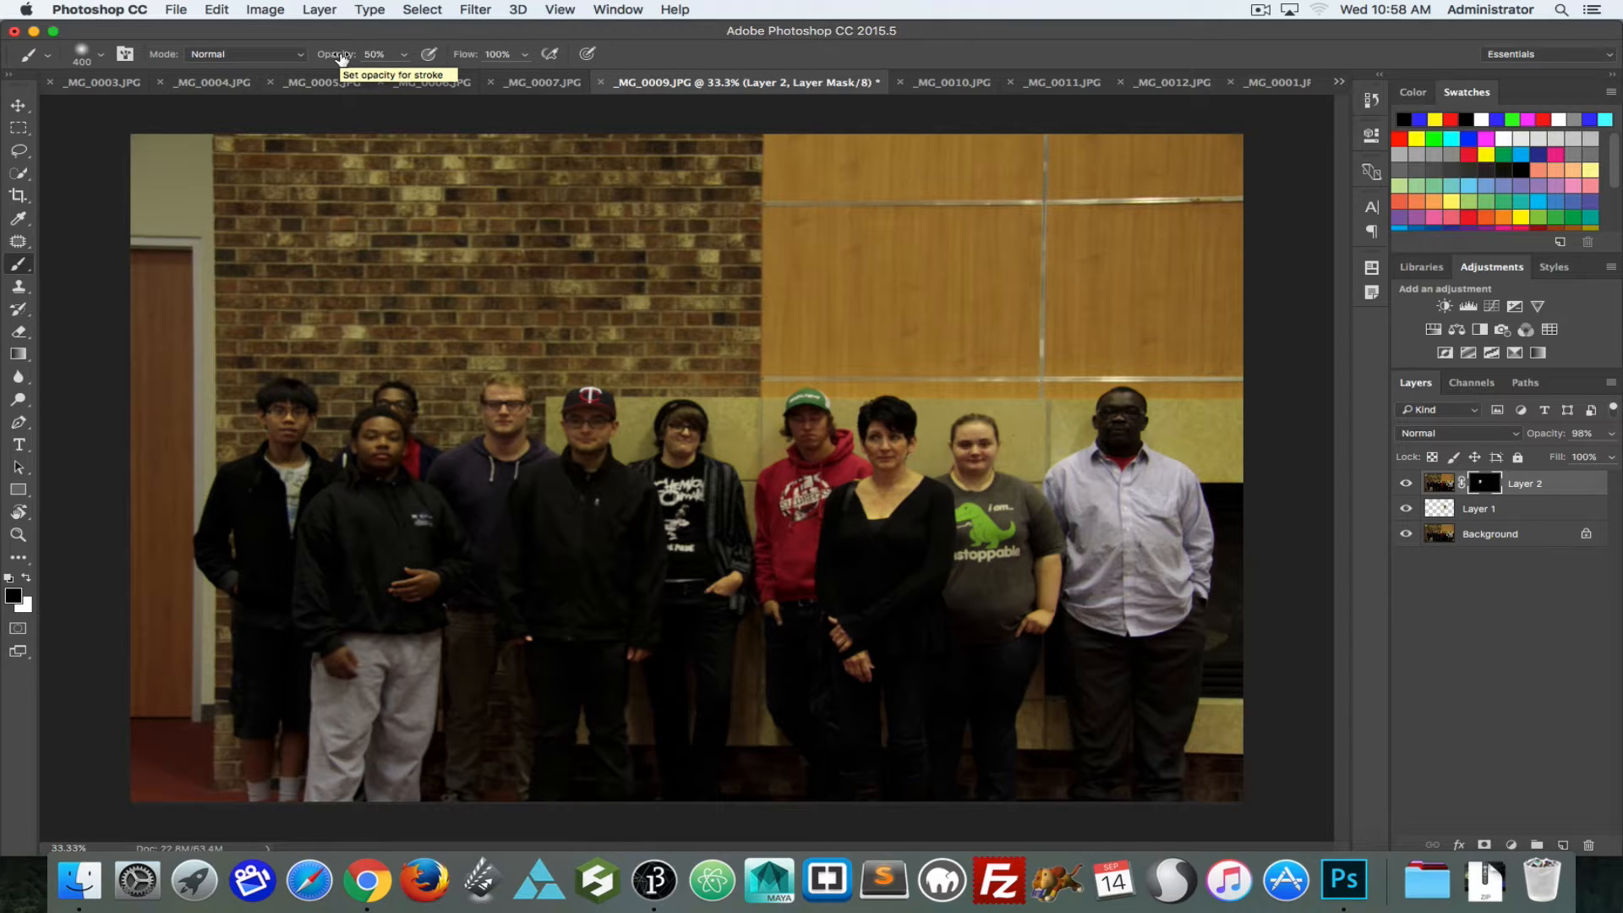
pyautogui.press('6')
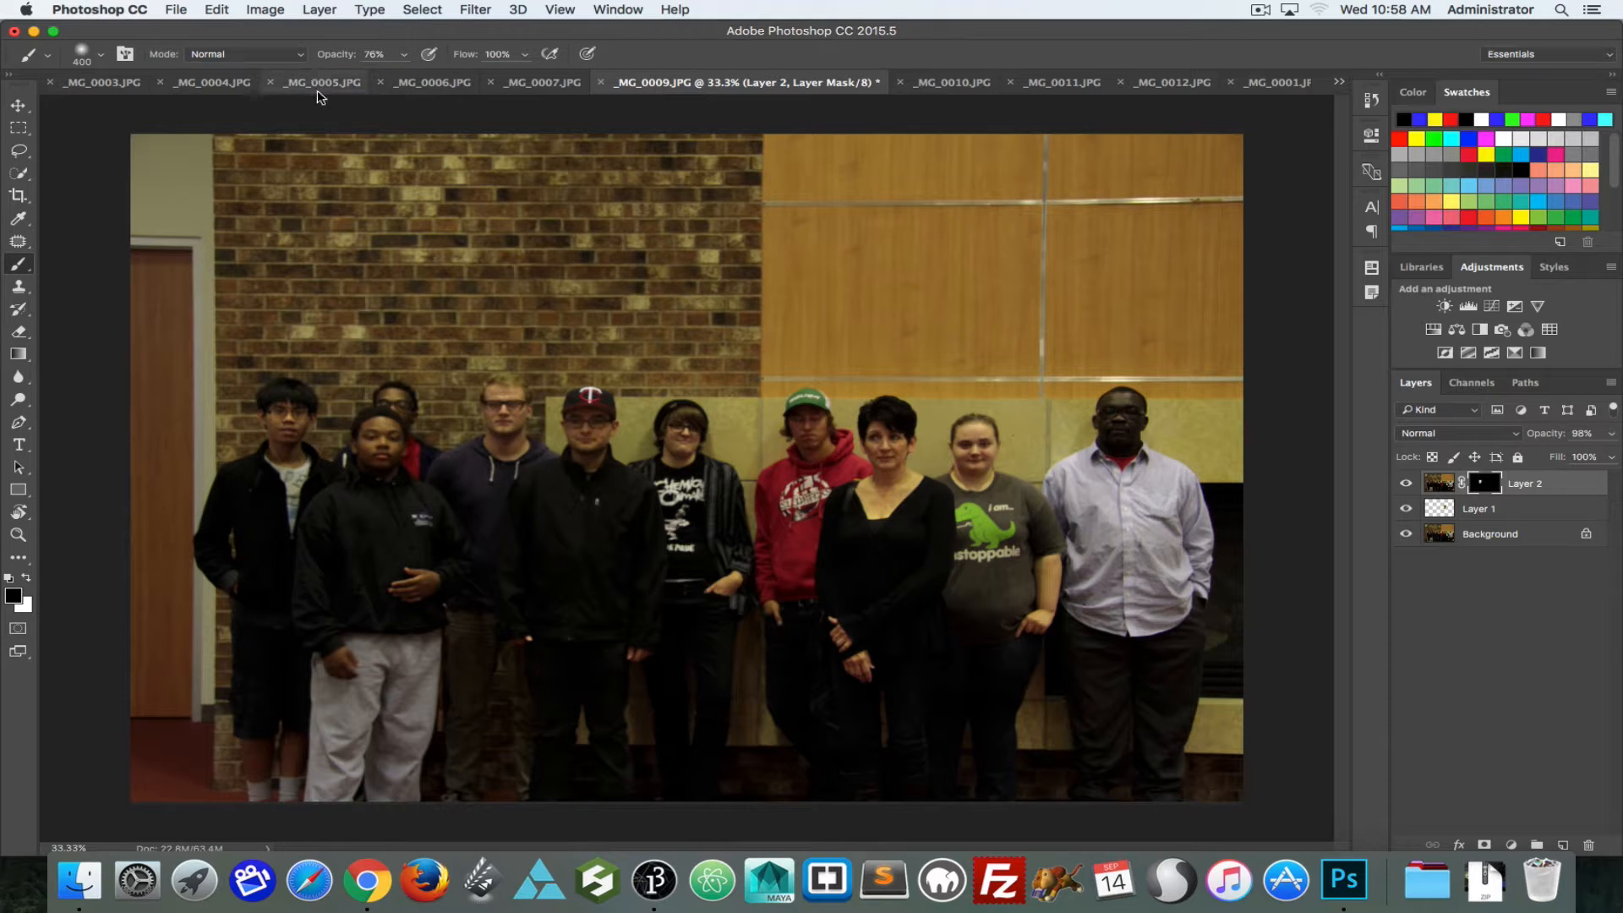
pyautogui.press('7')
# Step: Compare the group photo with and without the masked Layer 2 by toggling the layer's visibility
pyautogui.click(1409, 484)
pyautogui.click(1408, 484)
pyautogui.click(1408, 484)
pyautogui.click(1408, 485)
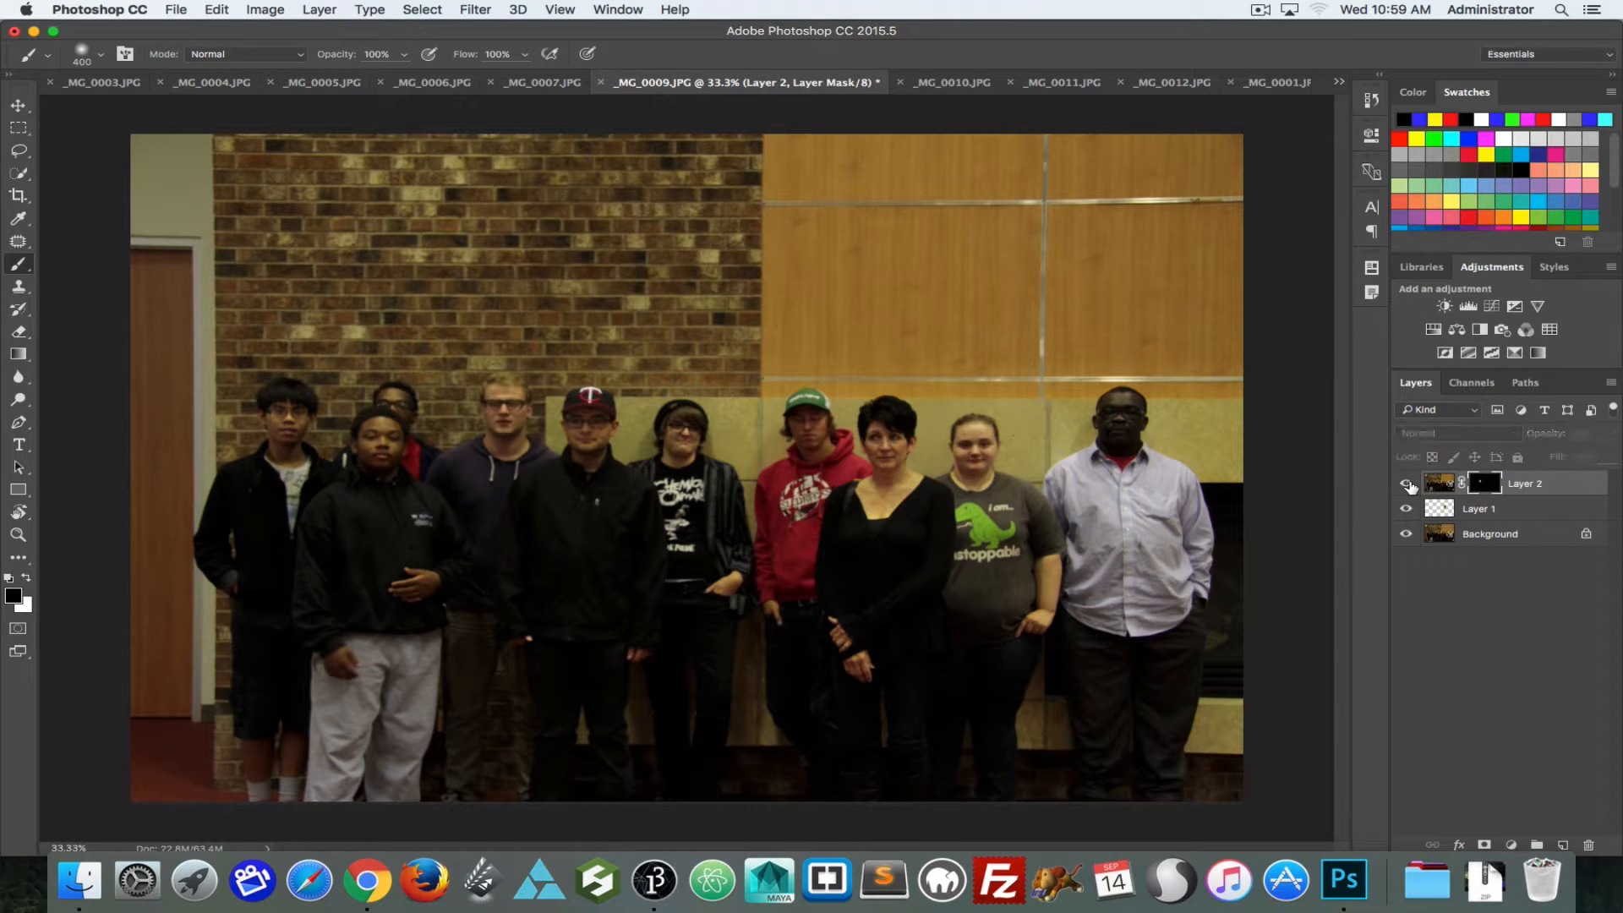
pyautogui.click(1407, 483)
pyautogui.click(1409, 484)
pyautogui.click(1408, 484)
pyautogui.click(1408, 484)
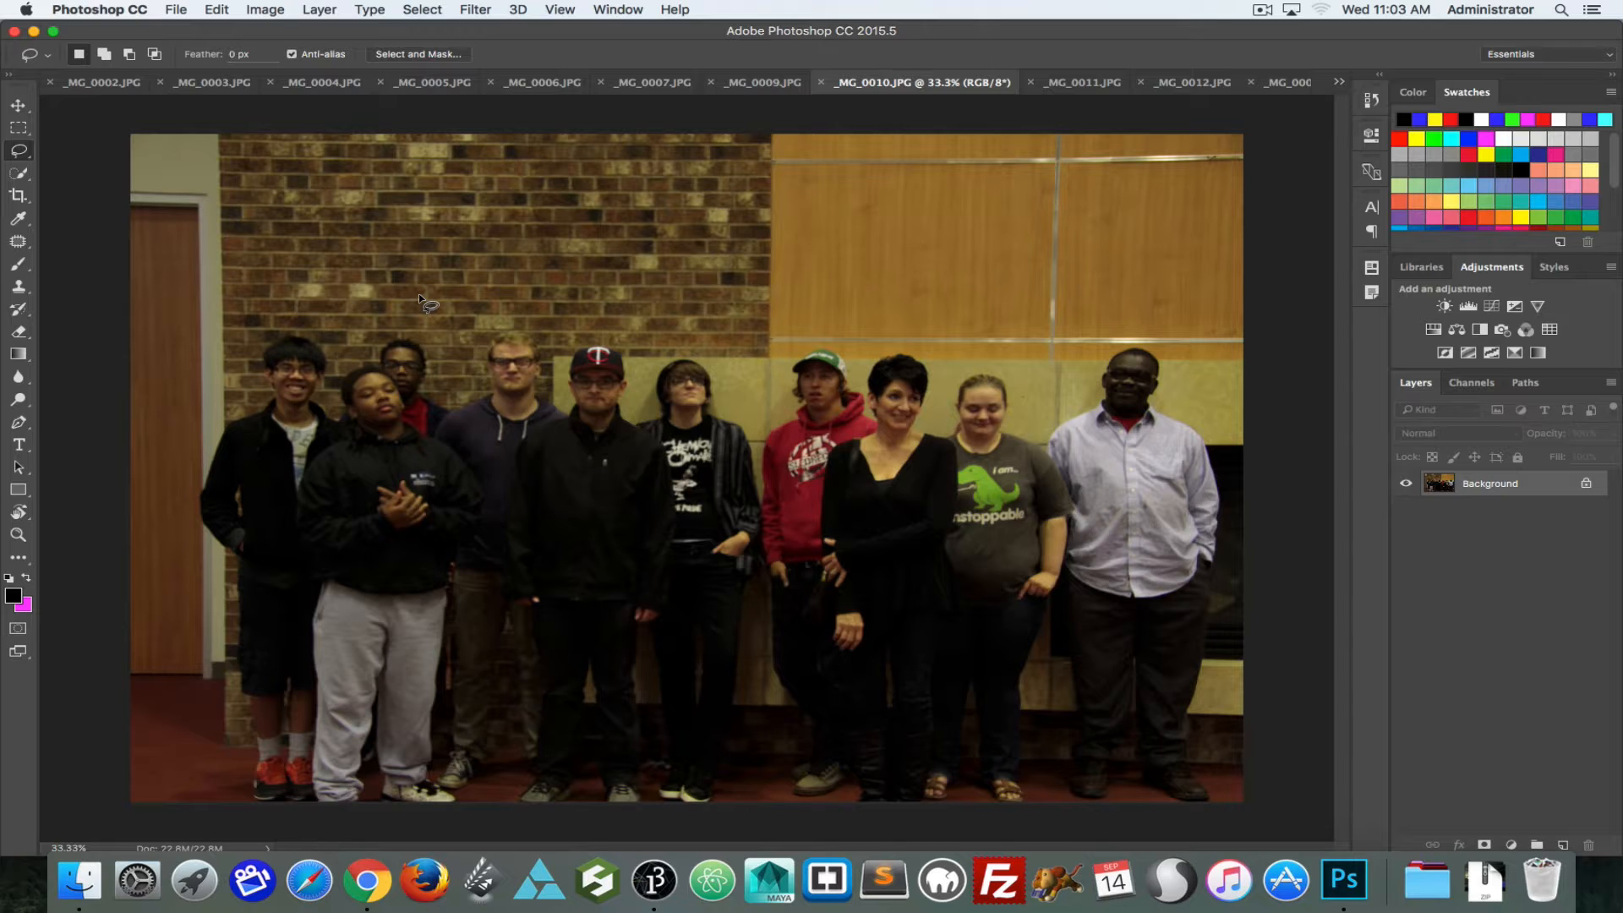
# Step: In _MG_0010.JPG, use Content-Aware Move to relocate the leftmost man's head up onto the brick wall above him
pyautogui.click(19, 243)
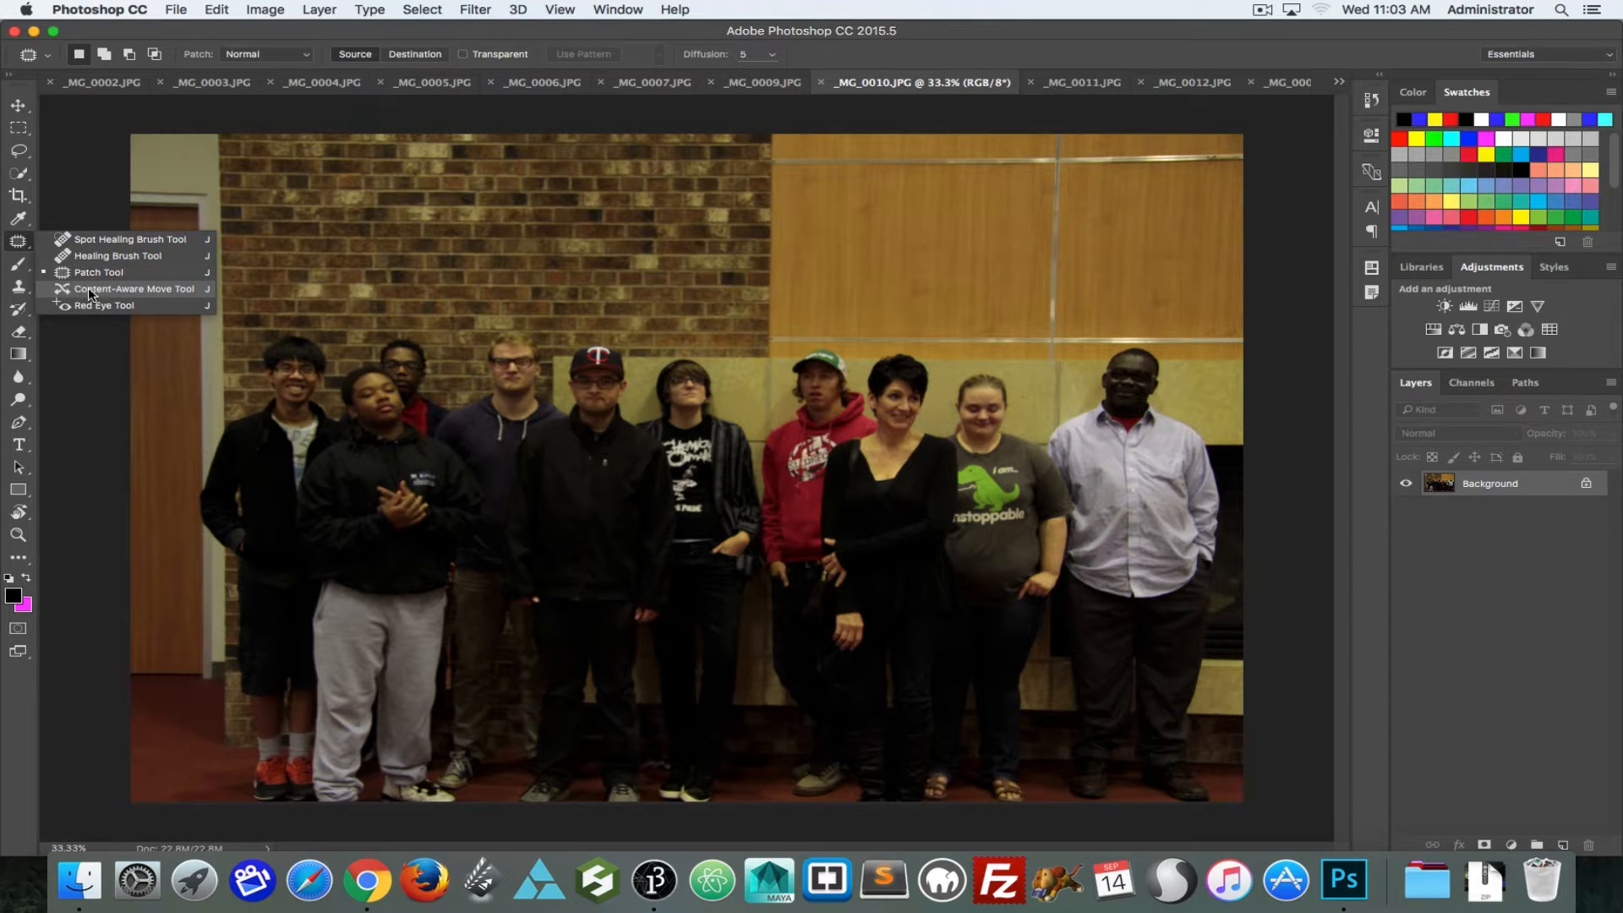
pyautogui.click(91, 290)
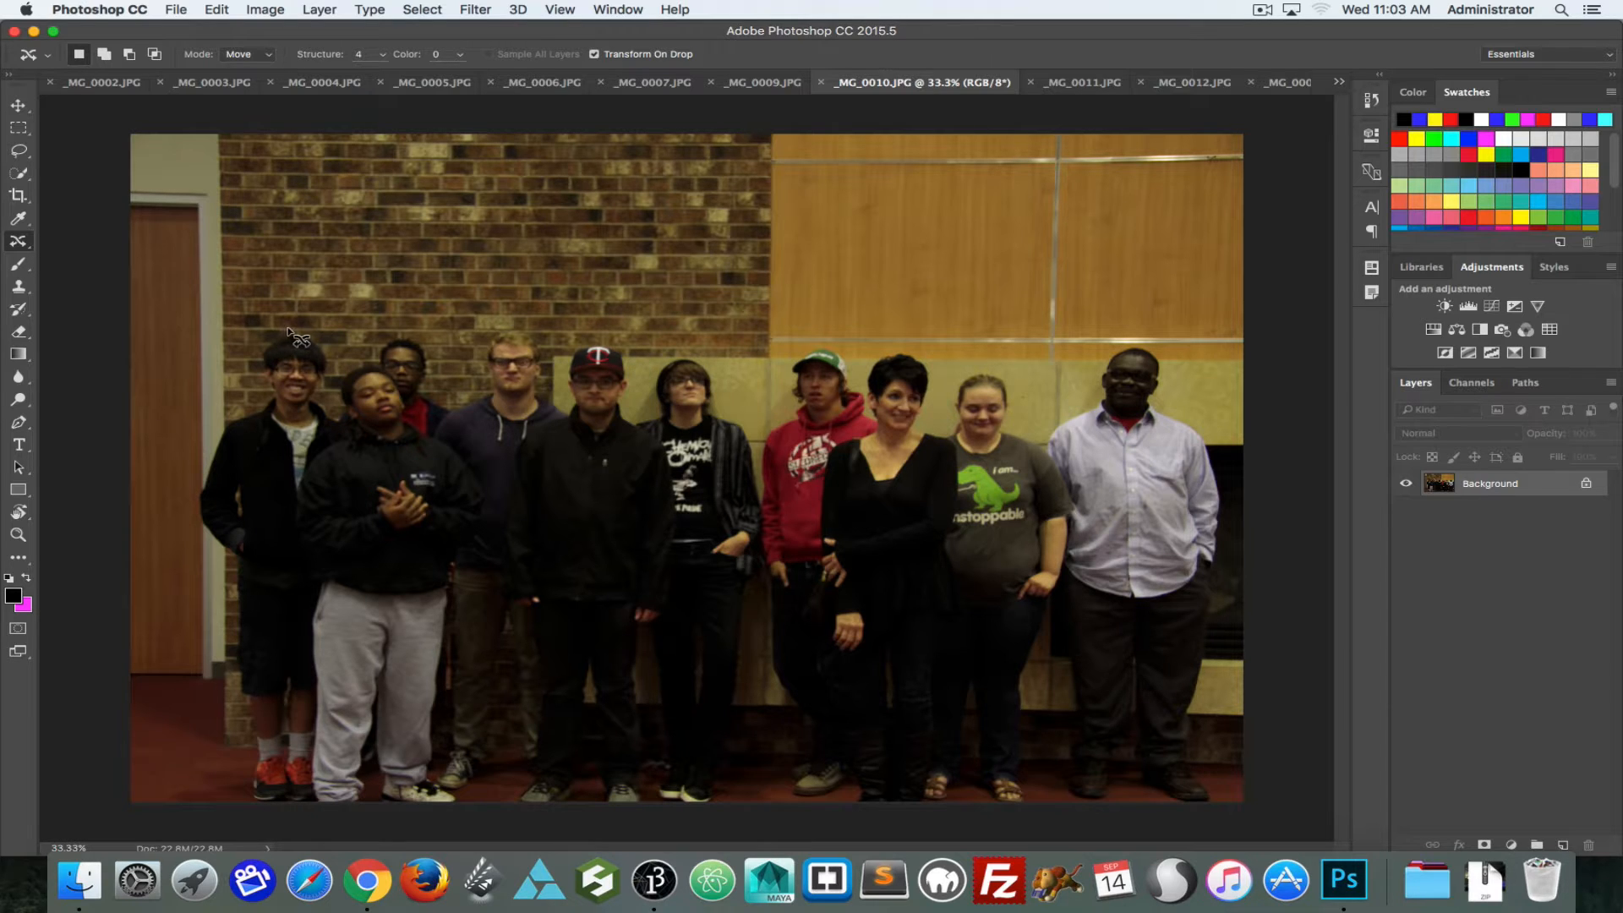
pyautogui.moveTo(295, 360); pyautogui.dragTo(390, 317)
pyautogui.moveTo(274, 272)
pyautogui.mouseDown()
pyautogui.moveTo(326, 416)
pyautogui.moveTo(342, 359)
pyautogui.moveTo(296, 294)
pyautogui.moveTo(343, 260)
pyautogui.moveTo(299, 298)
pyautogui.moveTo(310, 279)
pyautogui.mouseUp()
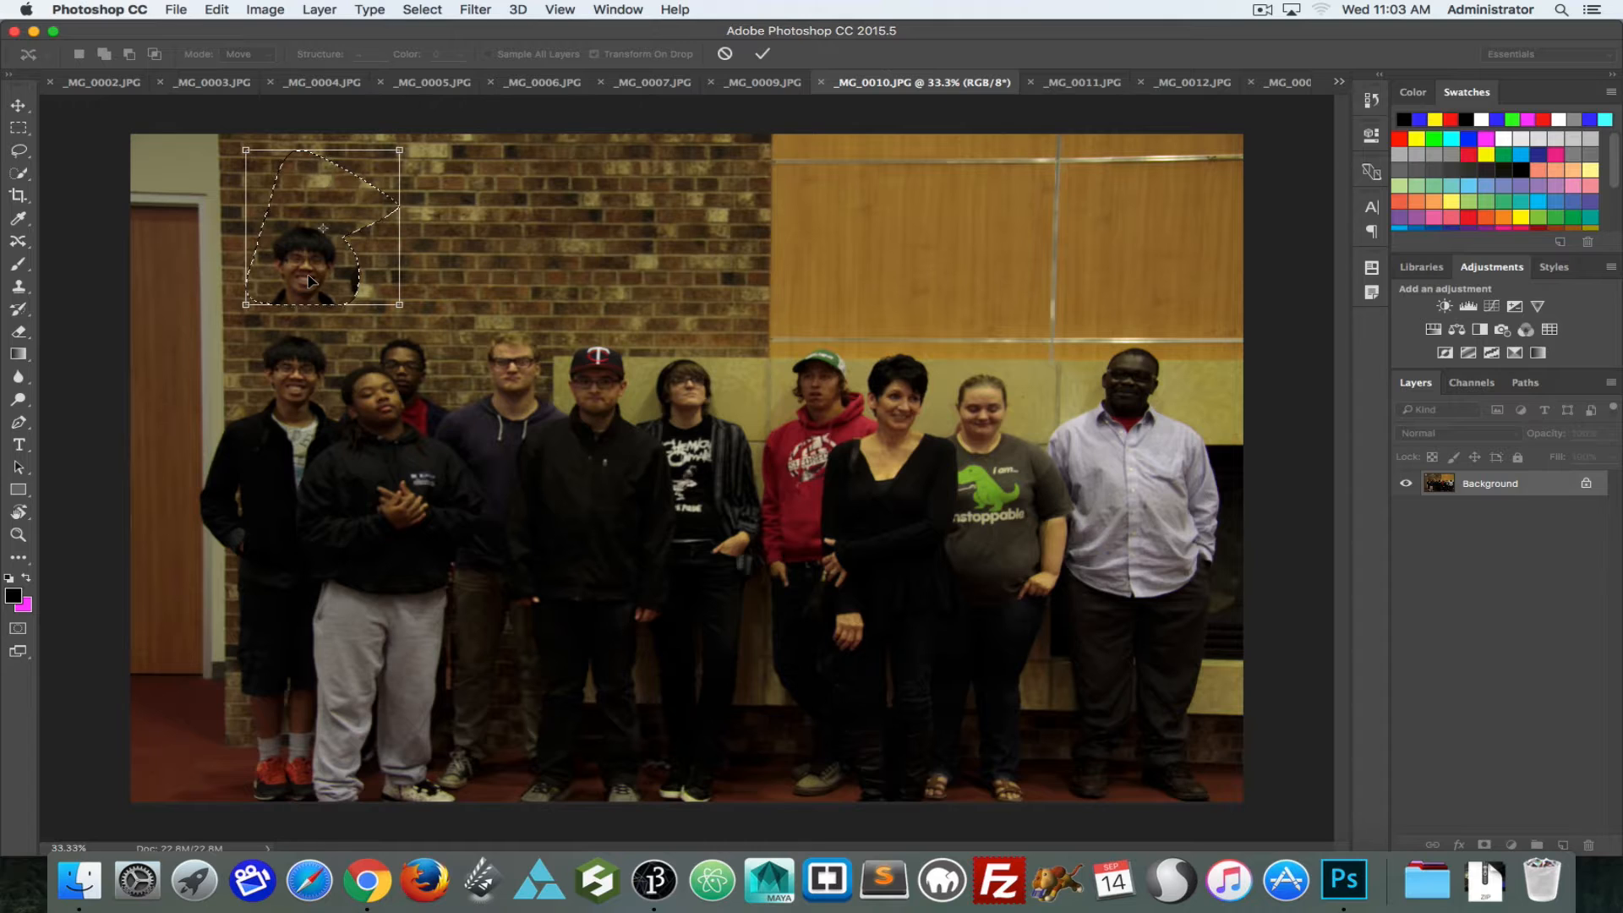
pyautogui.press('Return')
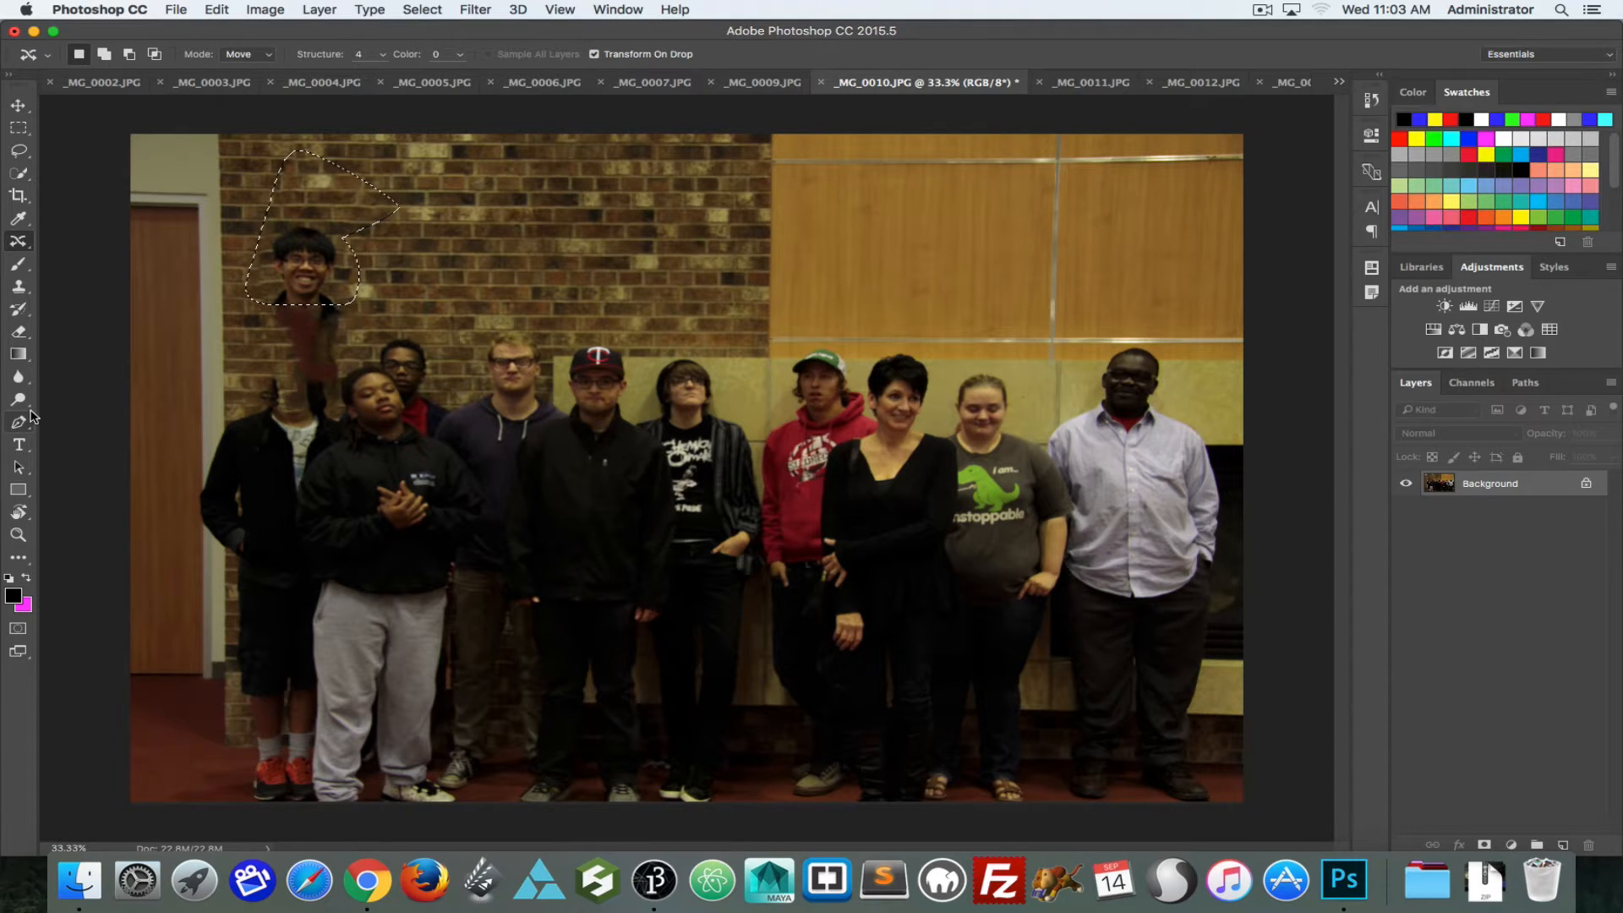
# Step: Undo the Content-Aware Move of the leftmost man's head and clear the selection
pyautogui.press('super+z')
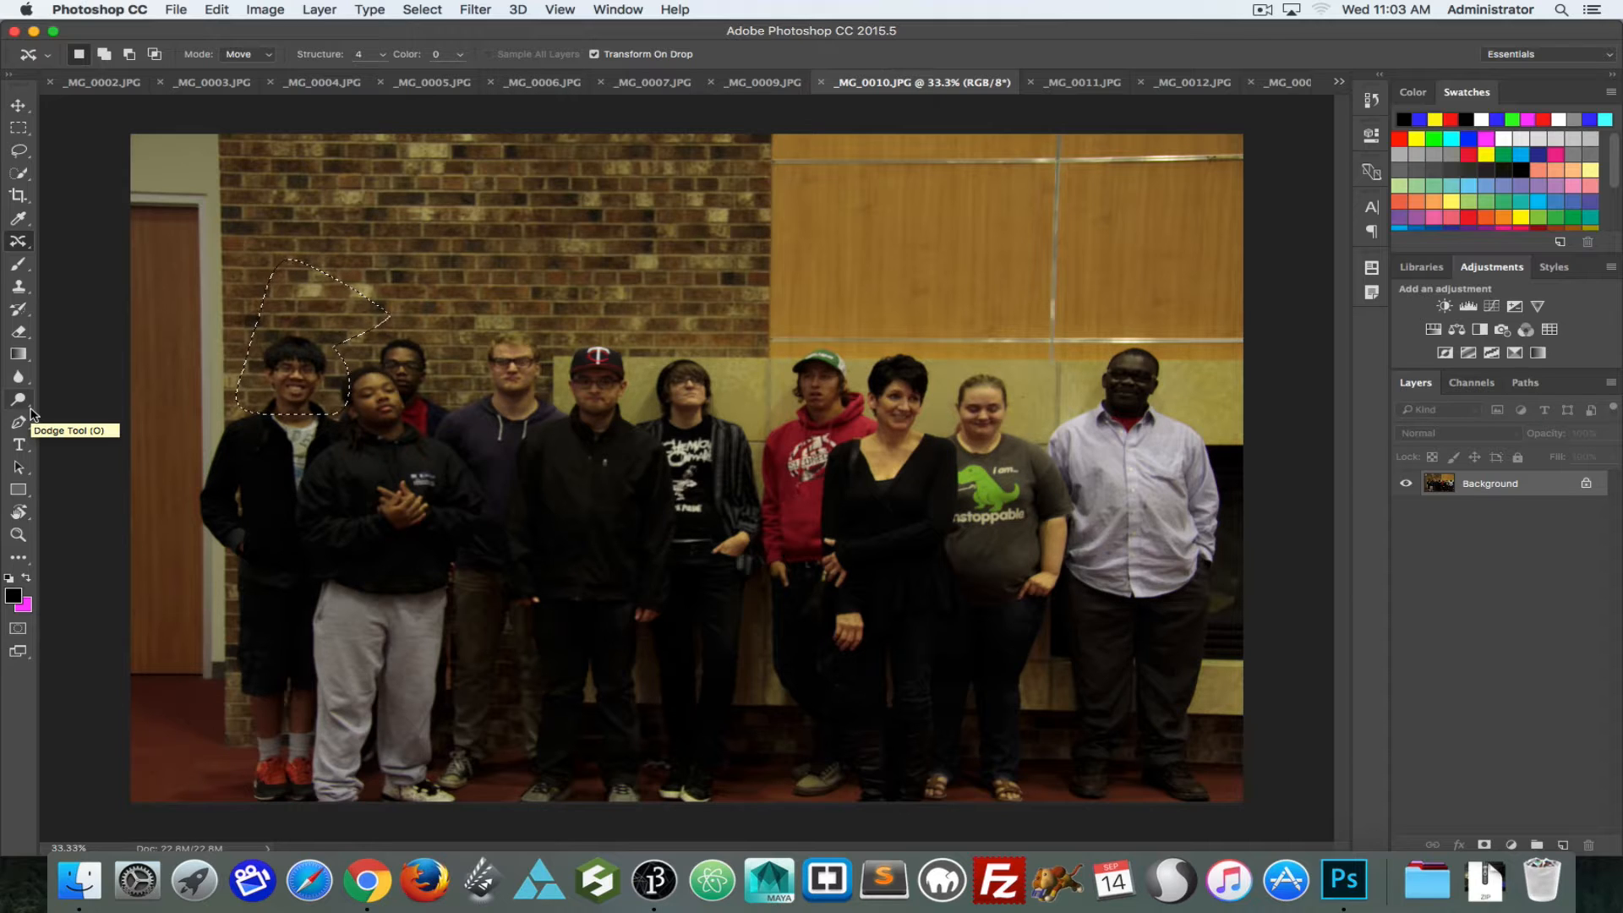
pyautogui.press('super+d')
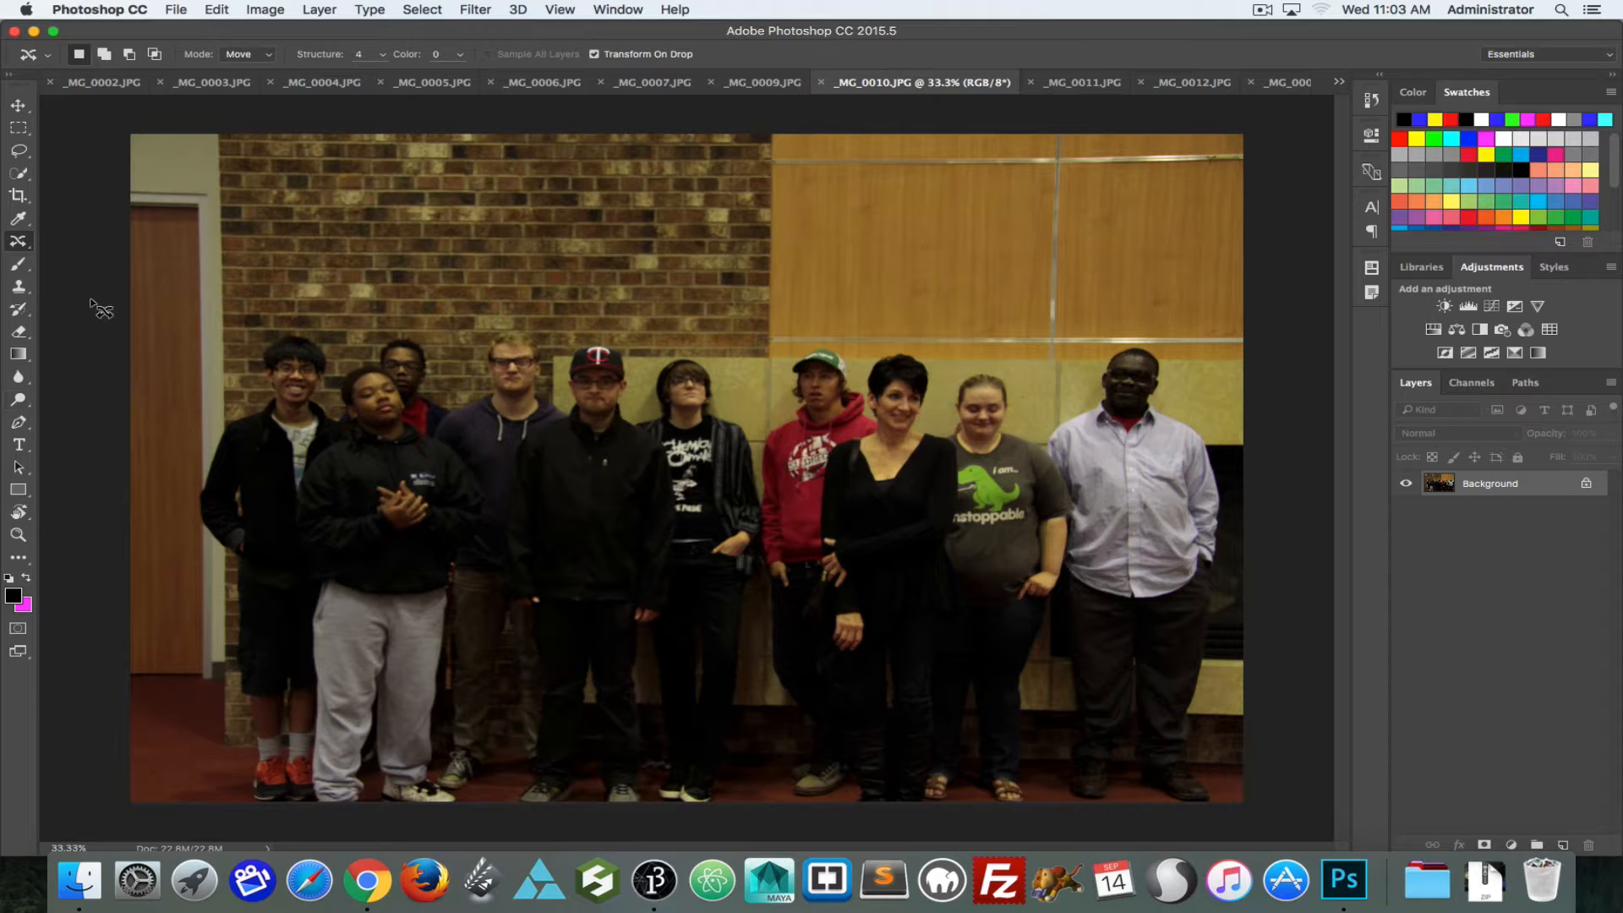
# Step: Lasso the leftmost man's head and review the available Fill contents without applying a fill
pyautogui.click(18, 151)
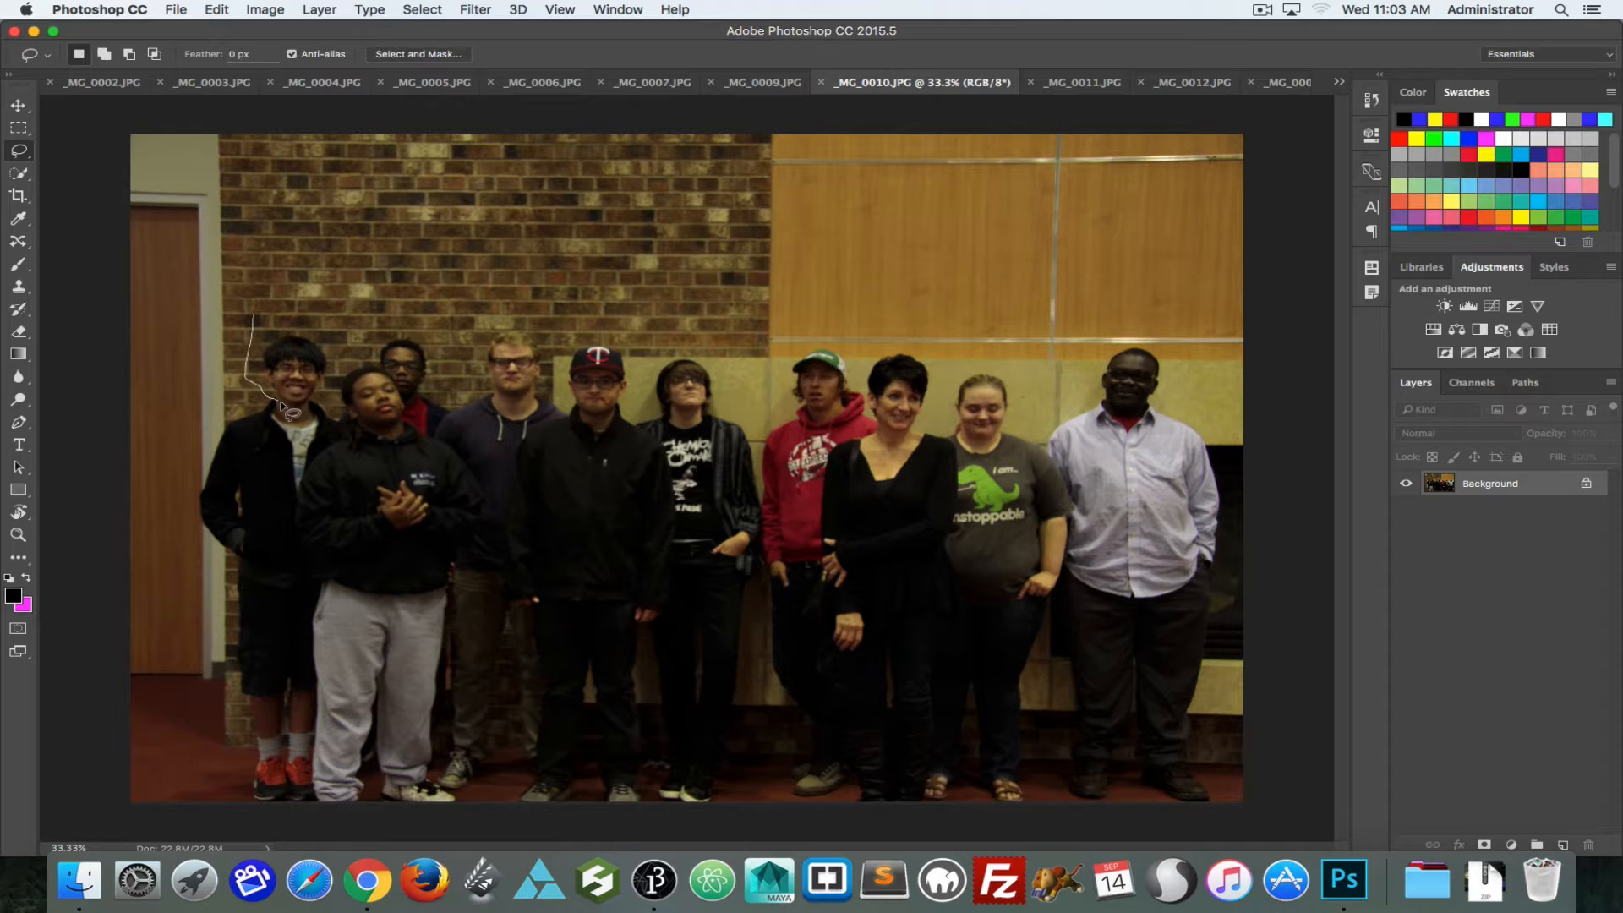
pyautogui.moveTo(284, 408)
pyautogui.mouseDown()
pyautogui.moveTo(325, 415)
pyautogui.moveTo(343, 350)
pyautogui.moveTo(254, 322)
pyautogui.mouseUp()
pyautogui.hotkey('shift', 'BackSpace')
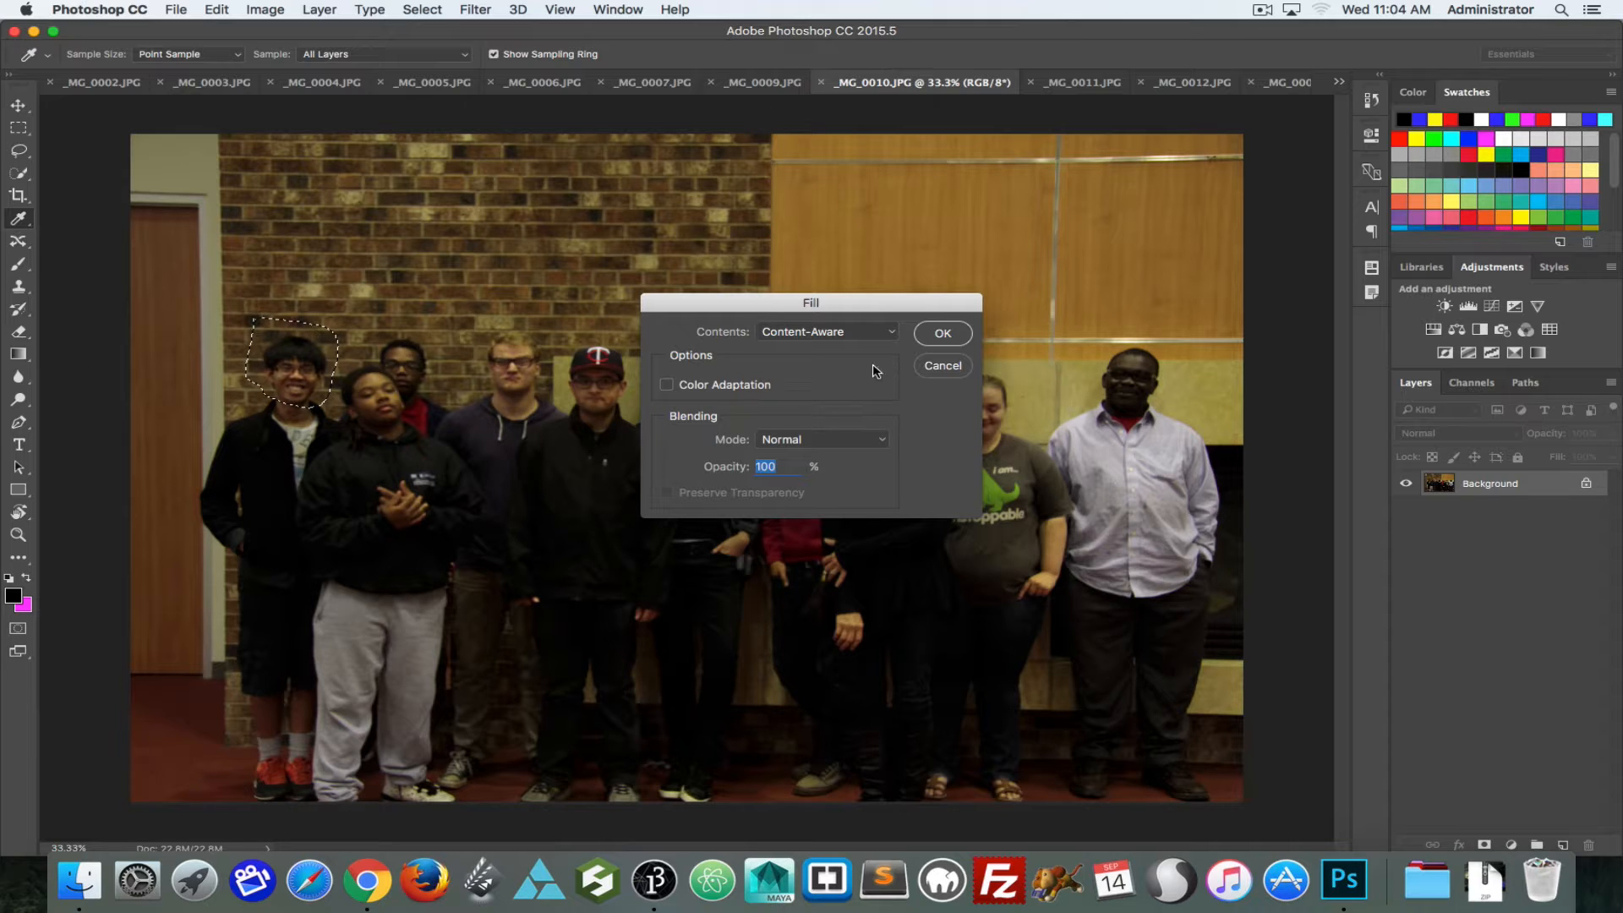
pyautogui.click(814, 339)
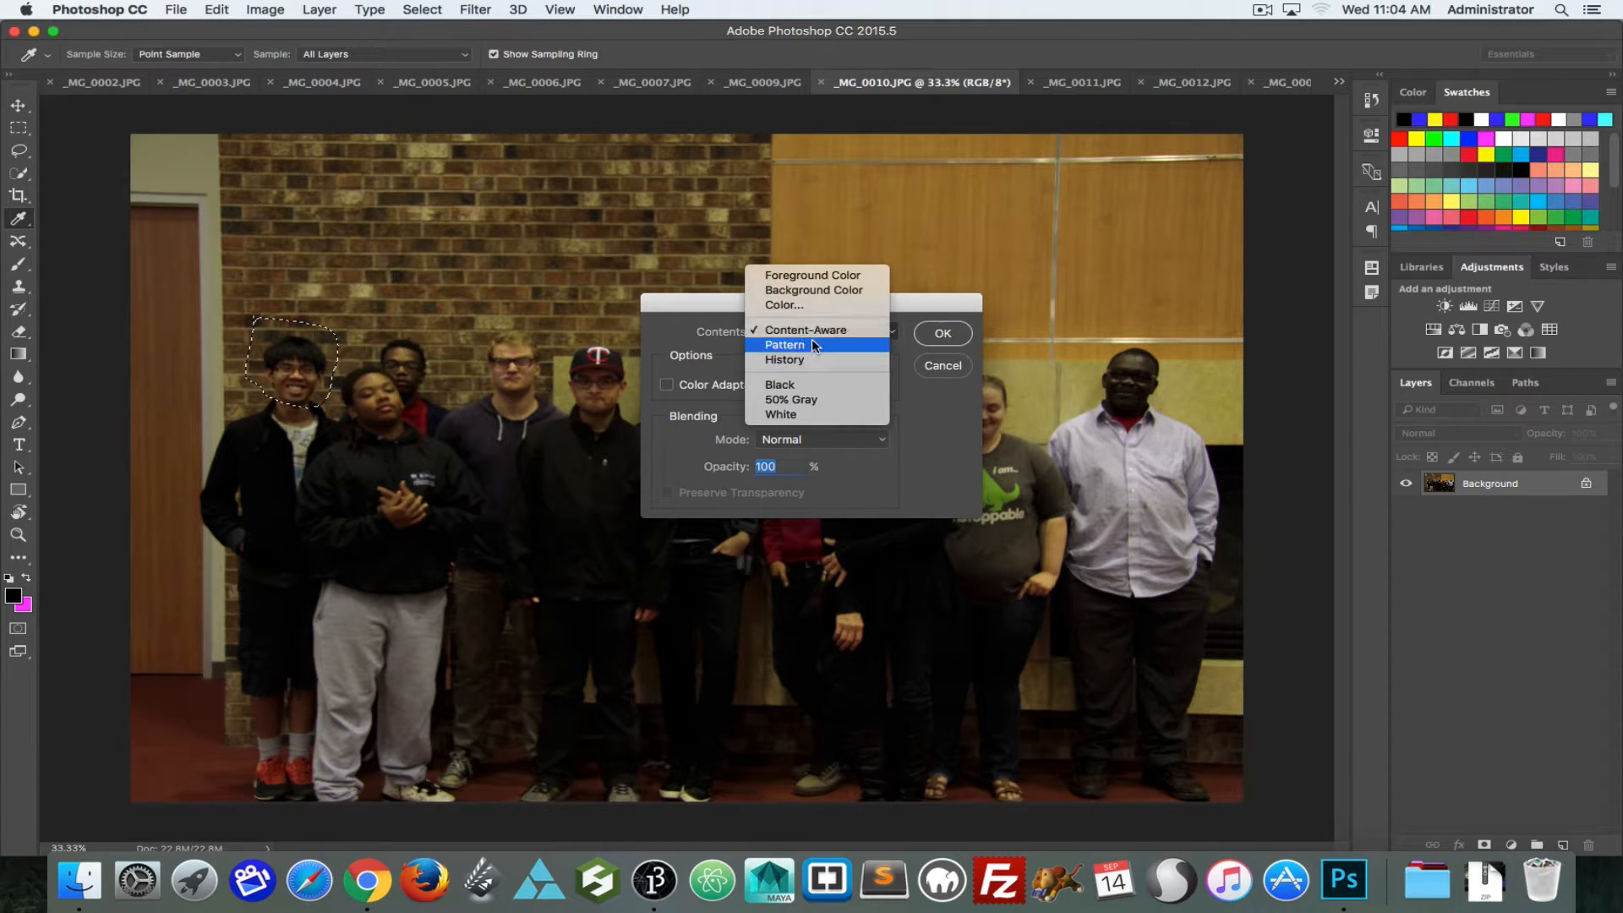
pyautogui.click(694, 285)
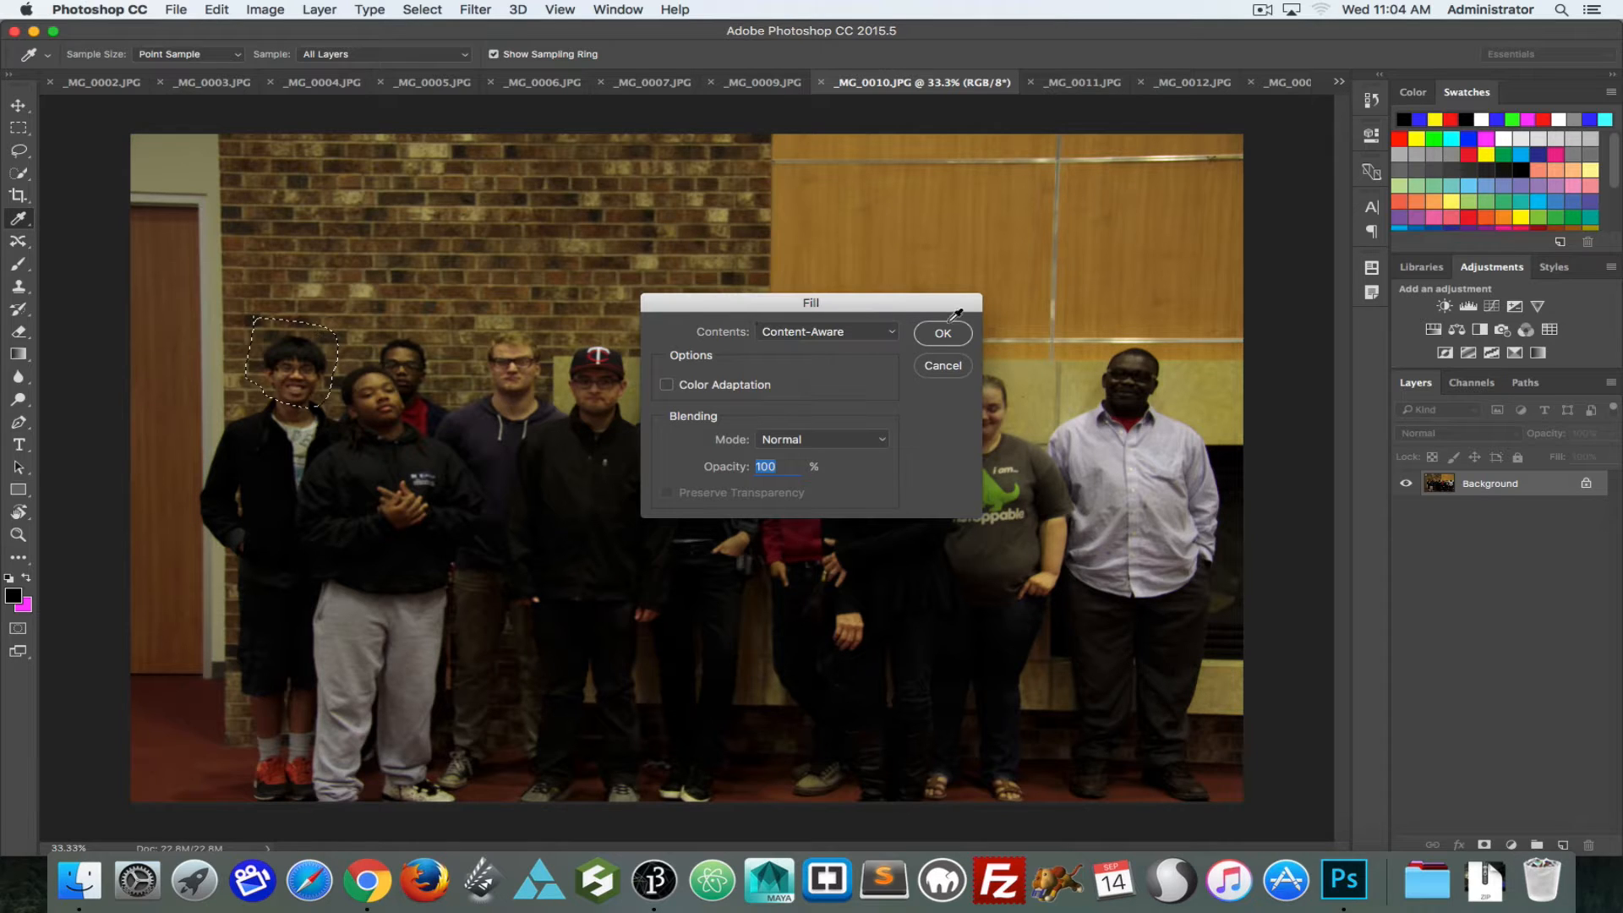
pyautogui.click(944, 365)
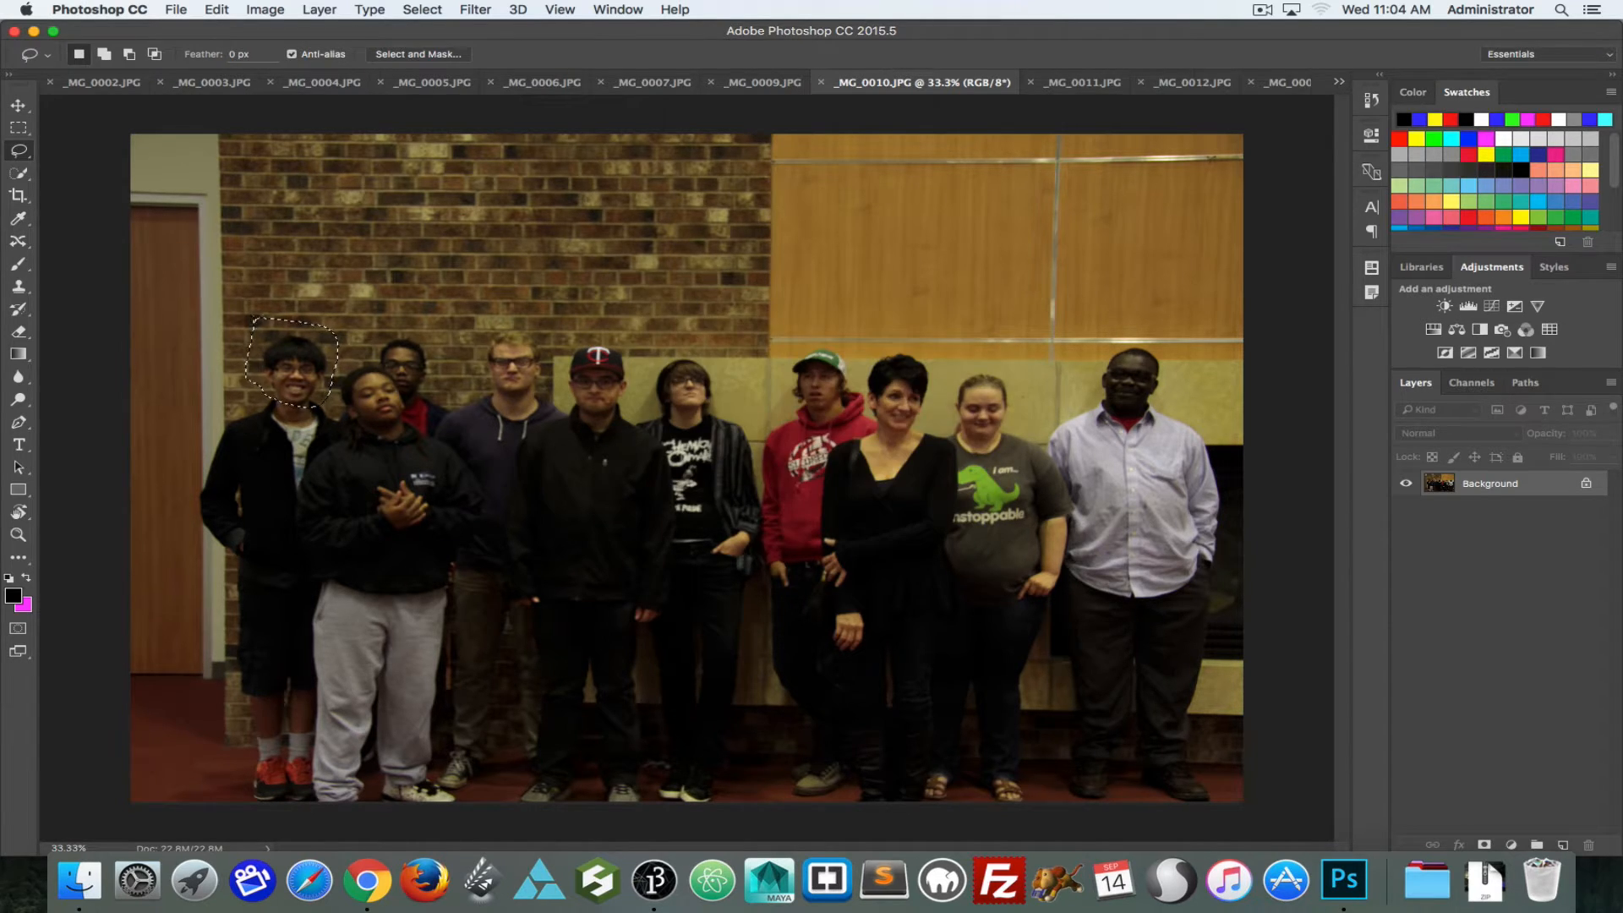
# Step: Create a white 3456 x 2304 pixel document and fill a freehand lasso shape in it with the background color
pyautogui.press('super+n')
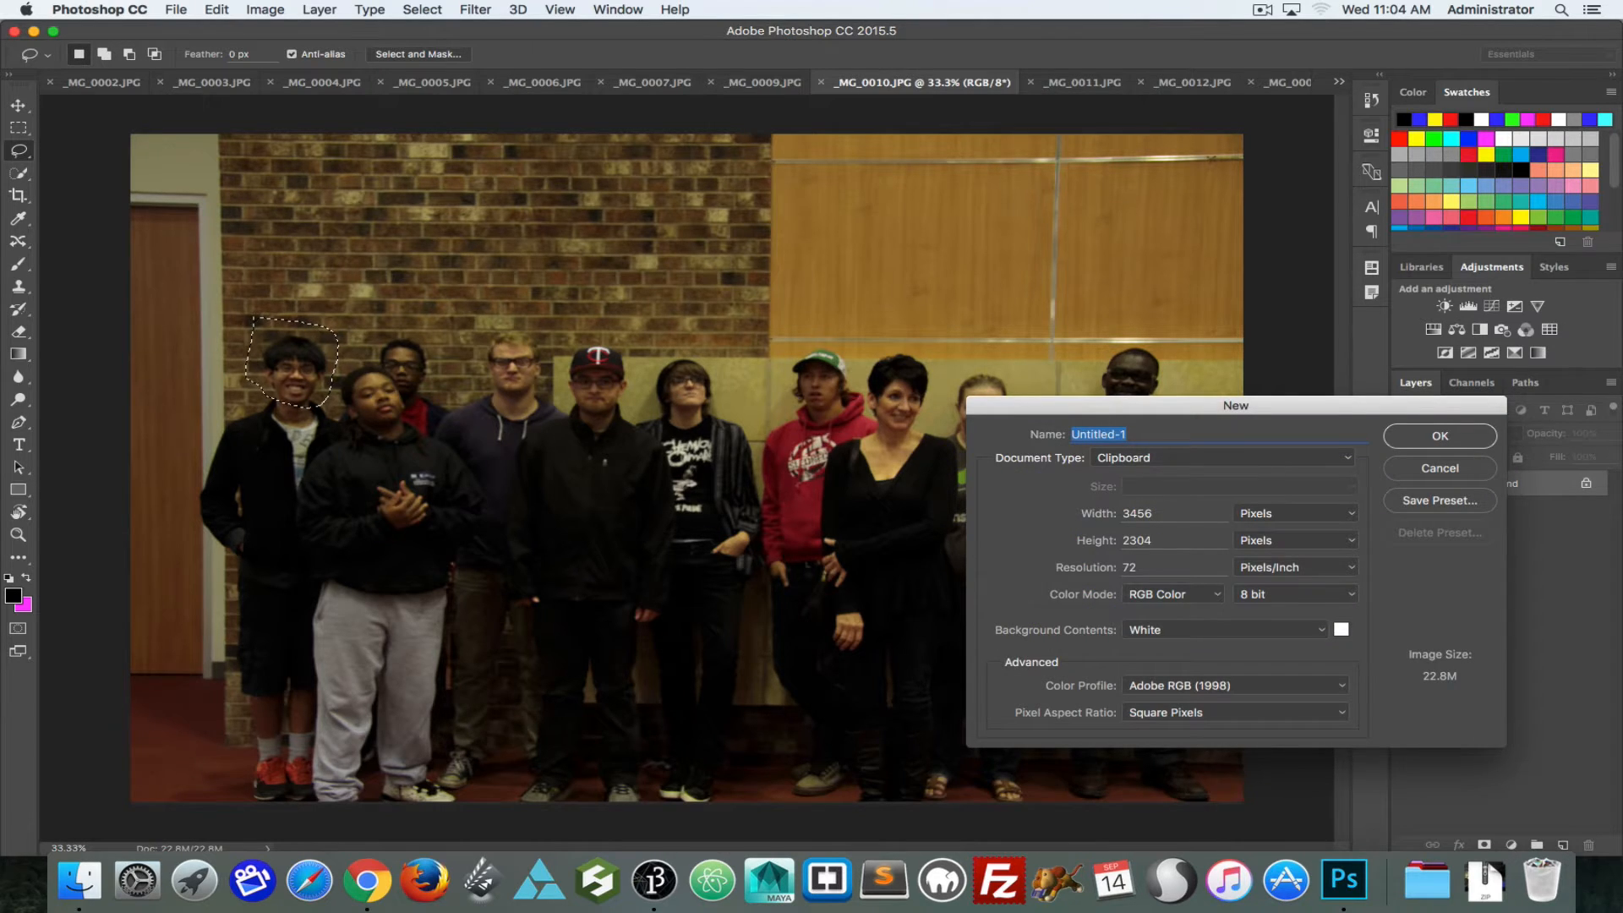
pyautogui.press('Return')
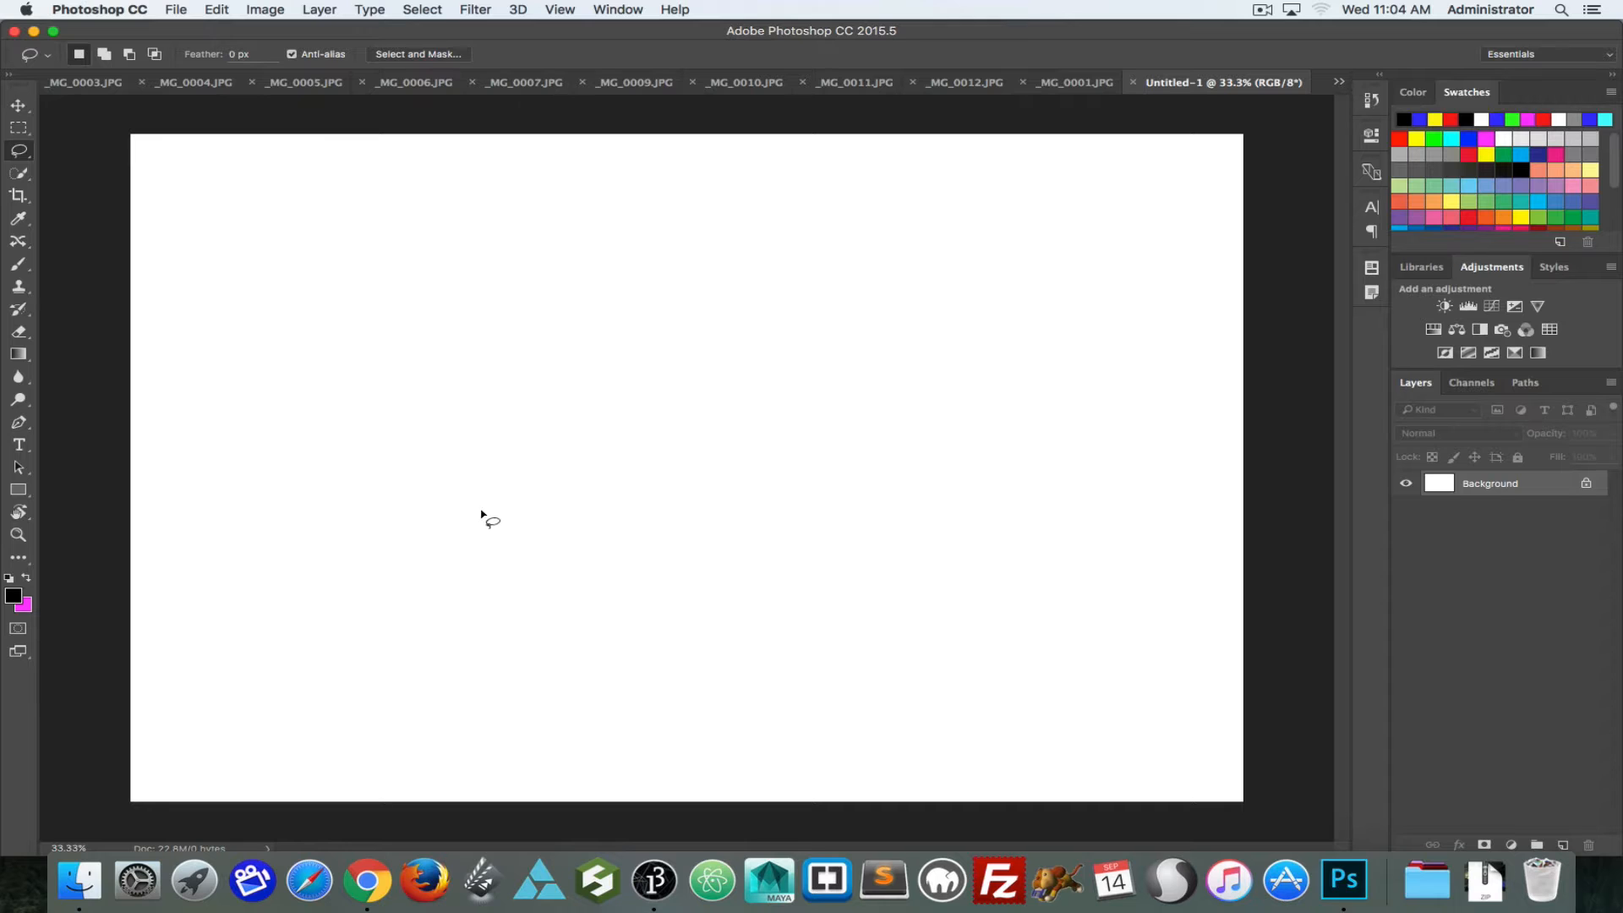
pyautogui.moveTo(621, 332)
pyautogui.mouseDown()
pyautogui.moveTo(391, 455)
pyautogui.moveTo(660, 526)
pyautogui.moveTo(559, 322)
pyautogui.mouseUp()
pyautogui.press('BackSpace')
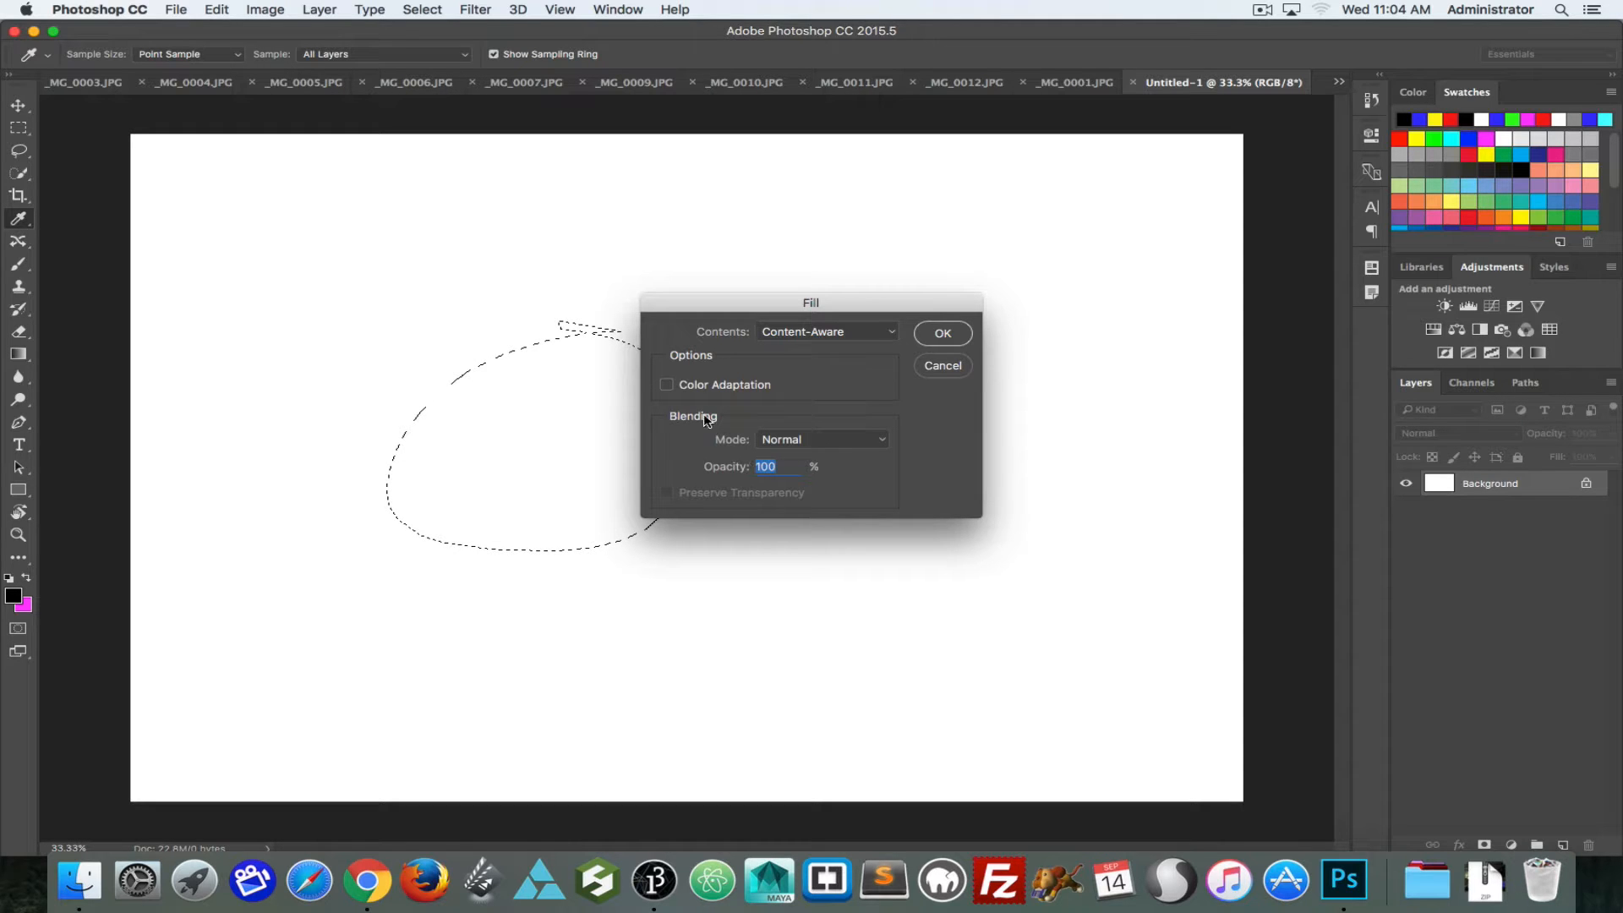
pyautogui.click(800, 339)
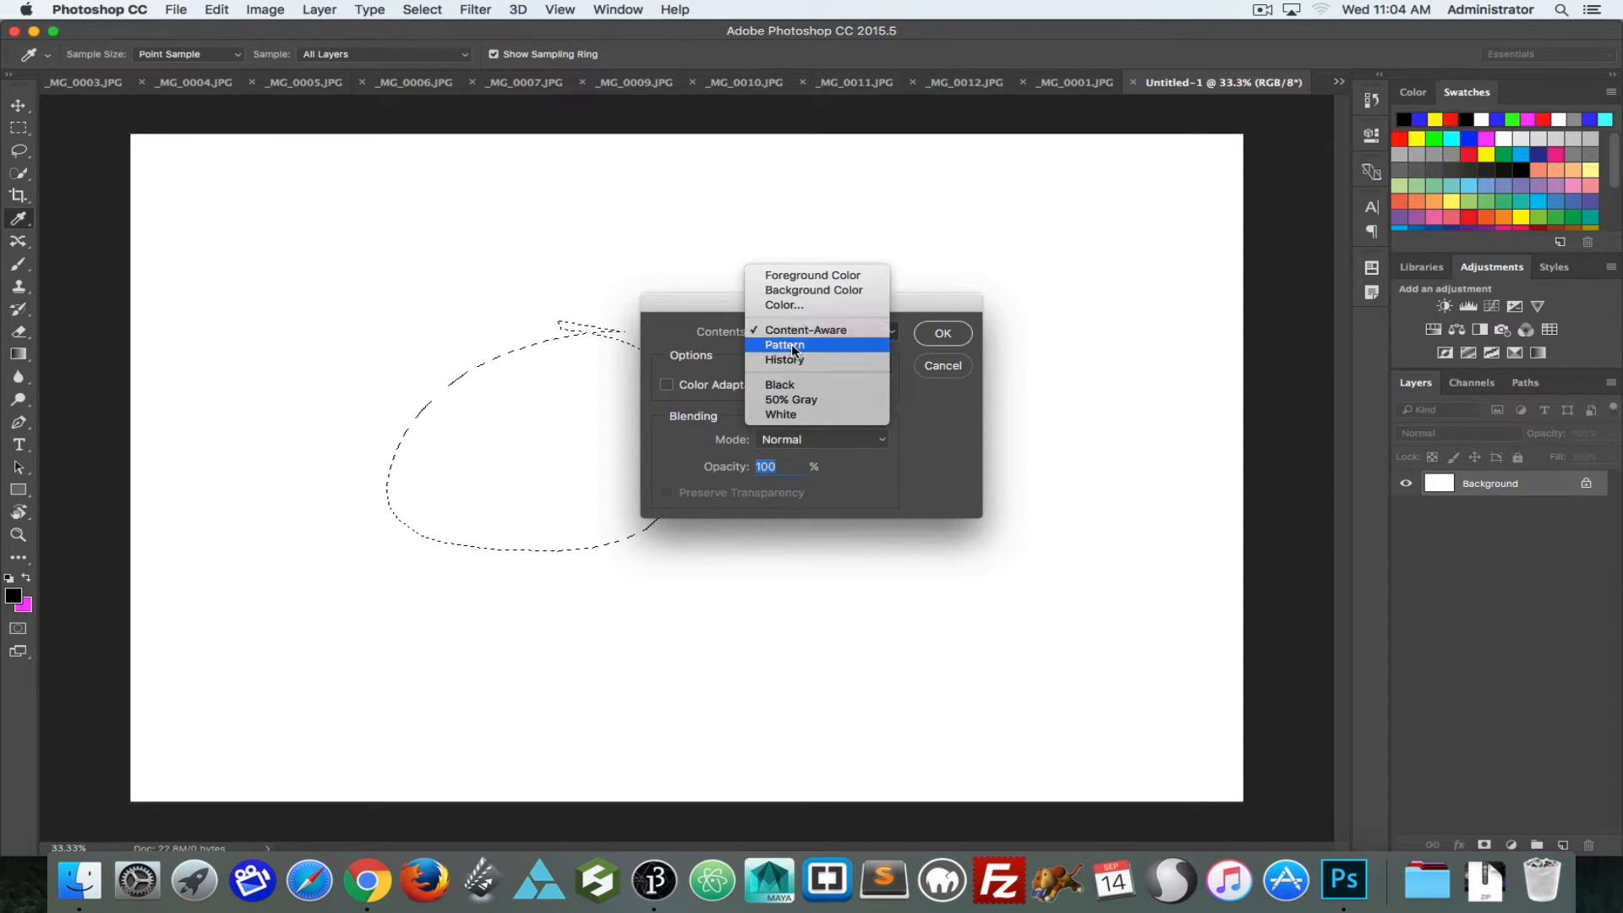
pyautogui.click(781, 290)
pyautogui.click(943, 333)
pyautogui.press('l')
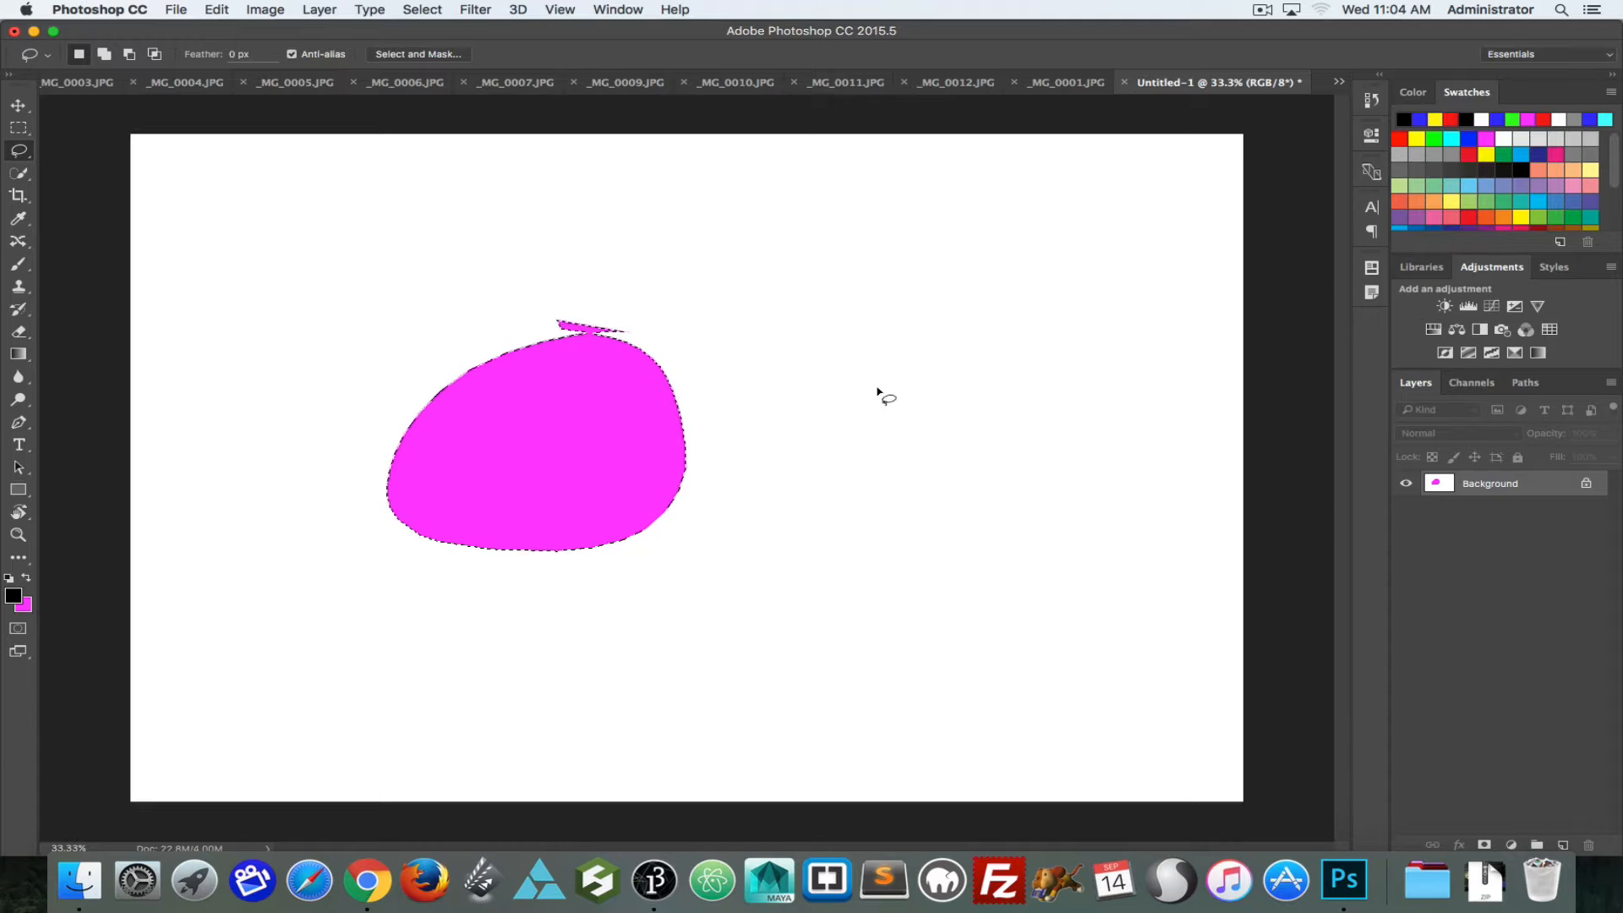
# Step: Return to the _MG_0010.JPG document with the lassoed head
pyautogui.click(841, 89)
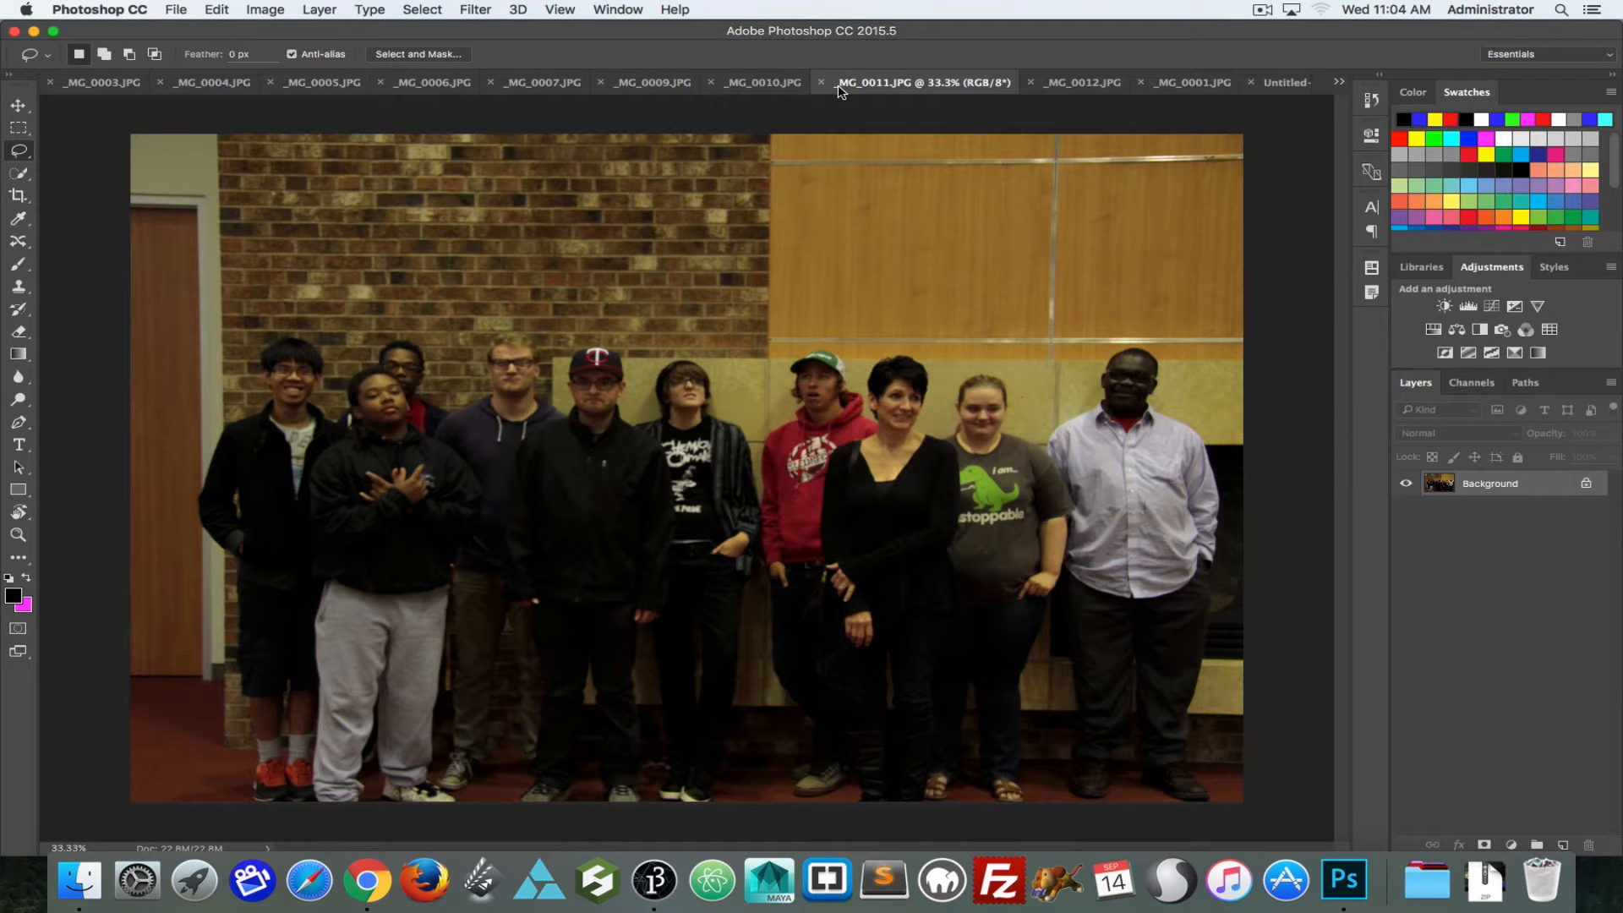
pyautogui.click(1067, 84)
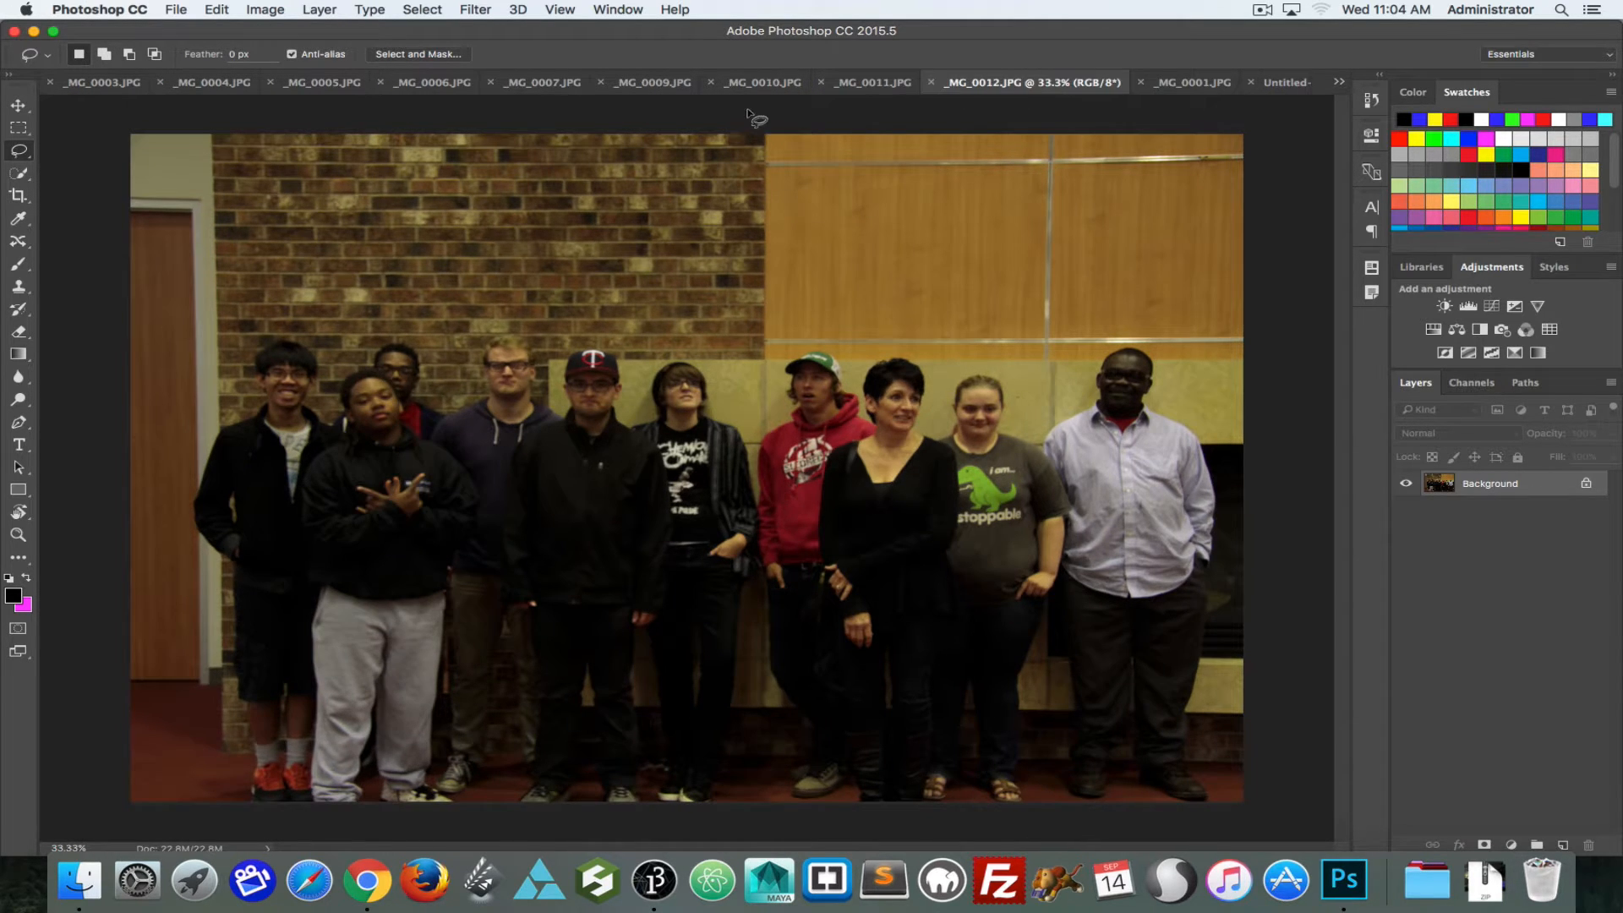
pyautogui.click(801, 85)
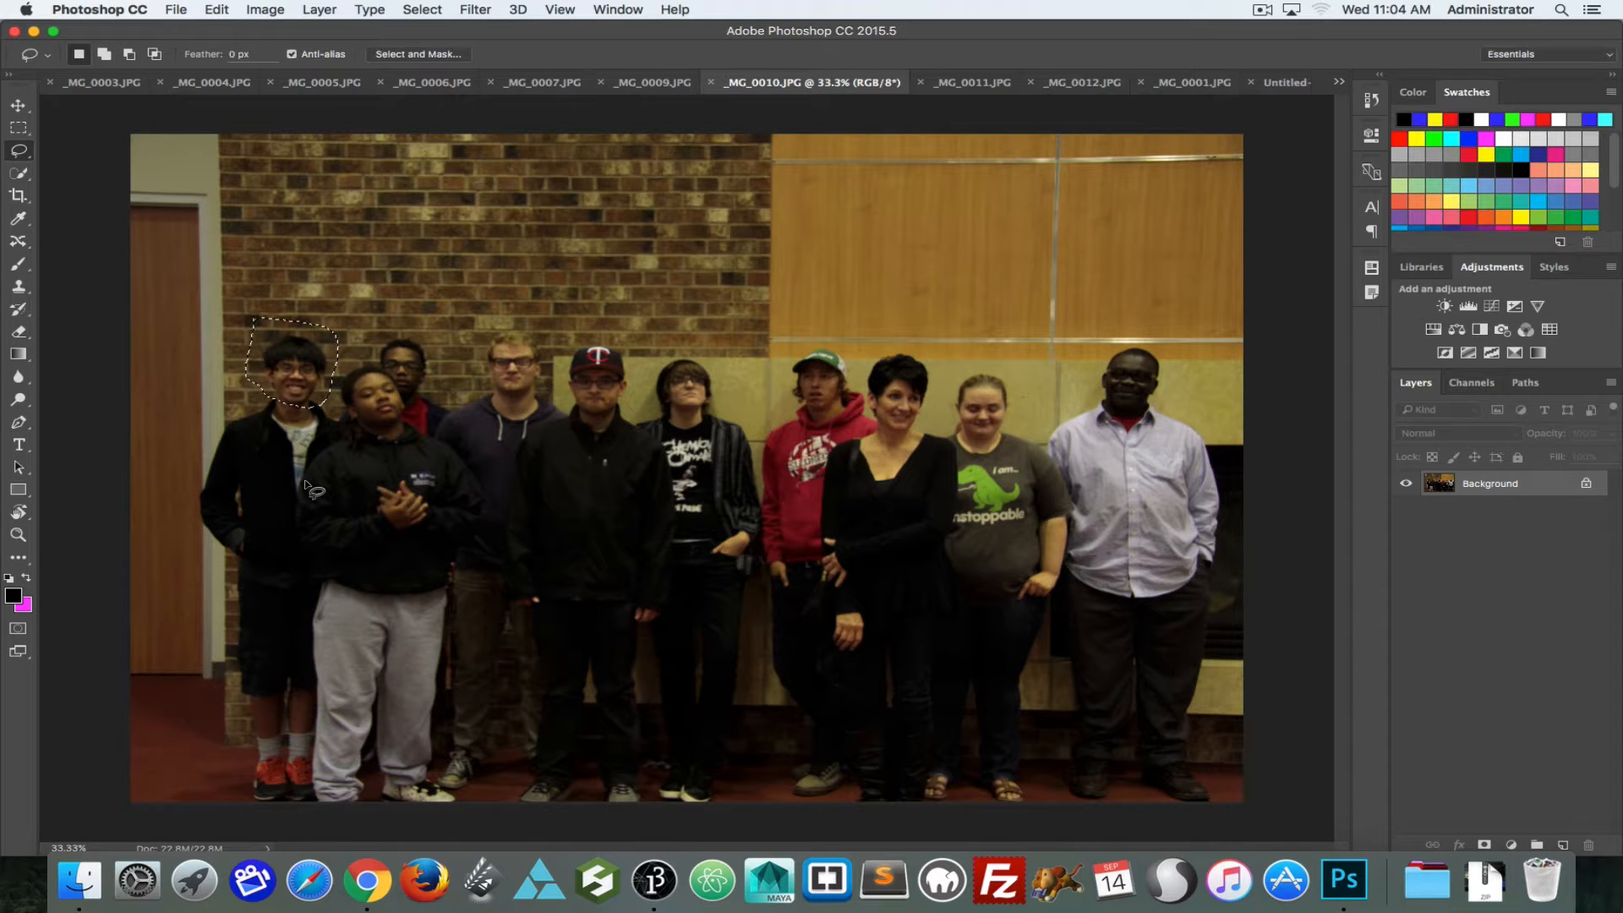
# Step: Fill the selected head area with Content-Aware contents in Normal mode at 100% opacity
pyautogui.hotkey('shift', 'BackSpace')
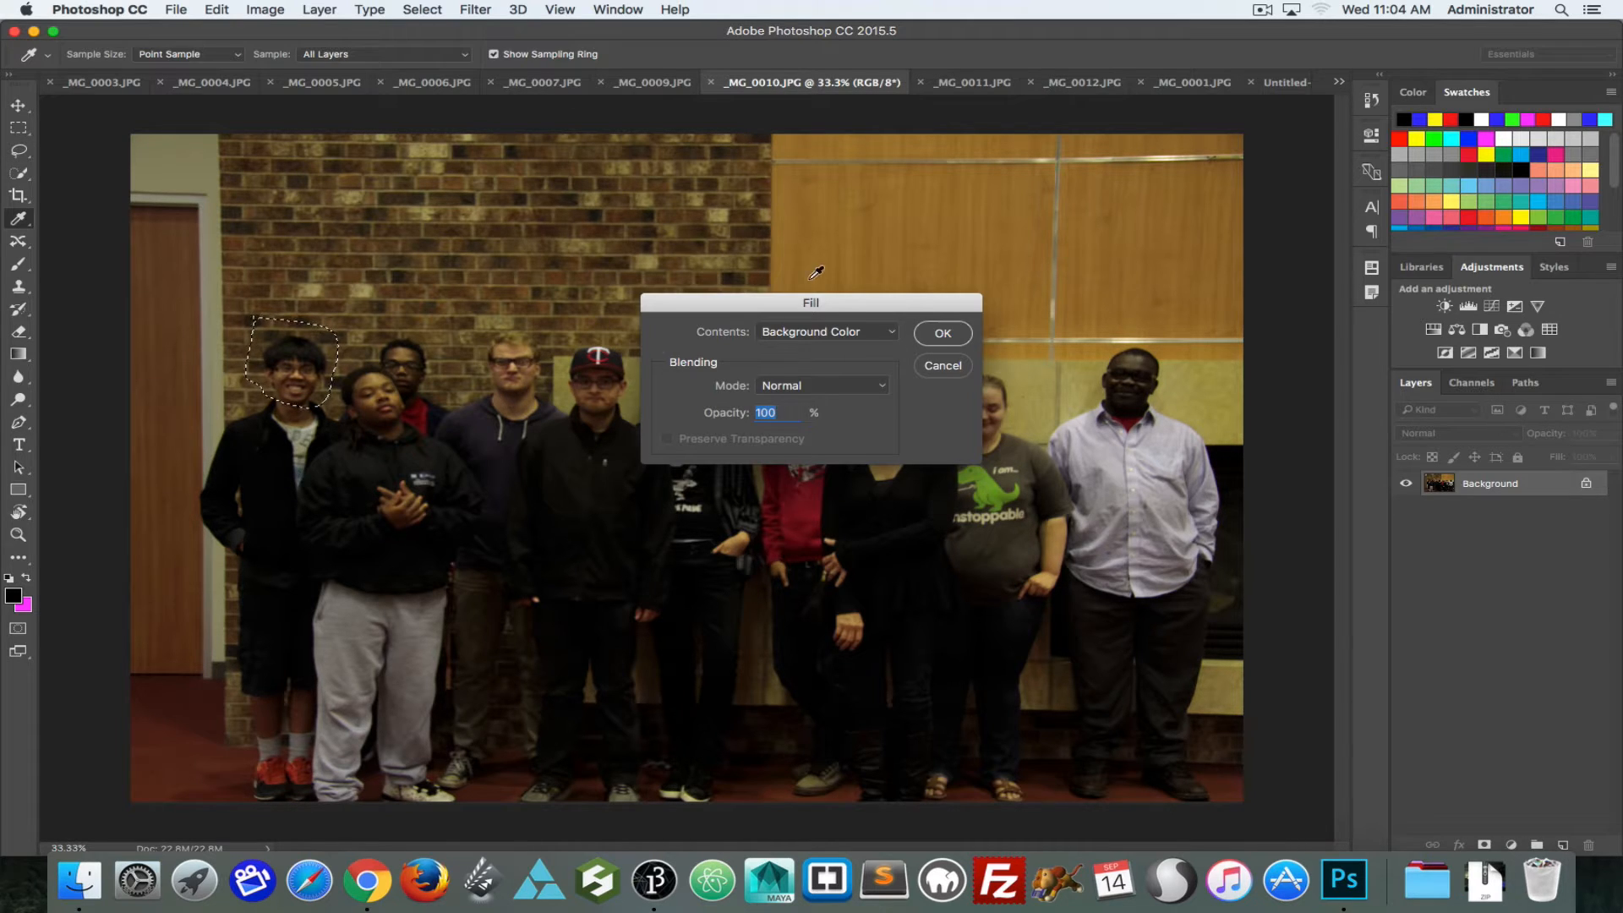
pyautogui.click(809, 342)
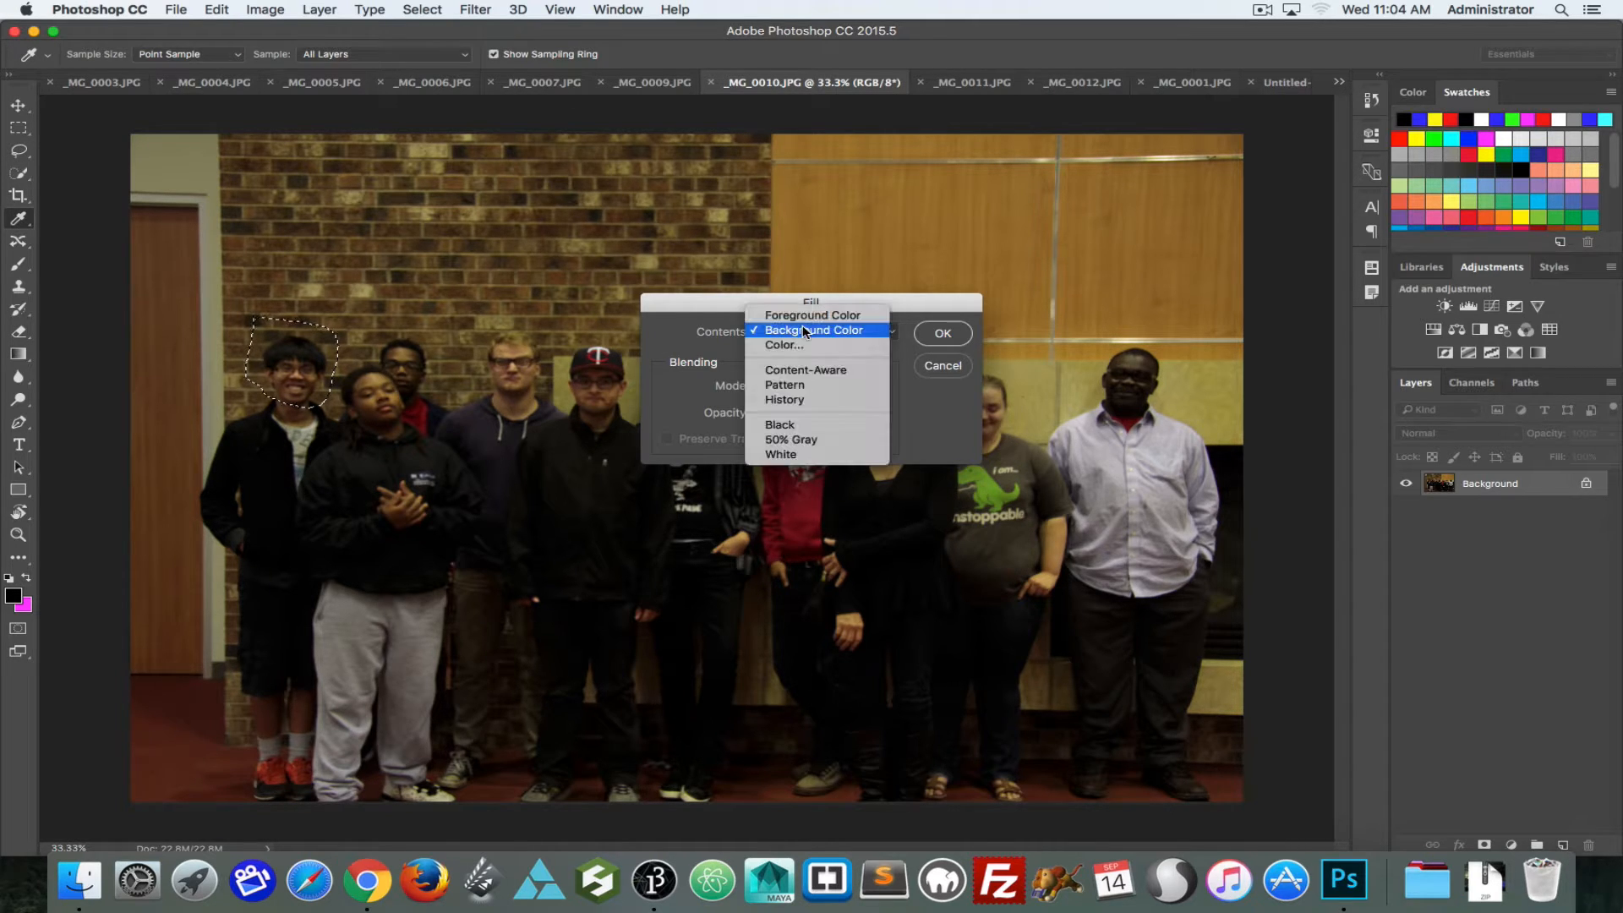
pyautogui.click(809, 371)
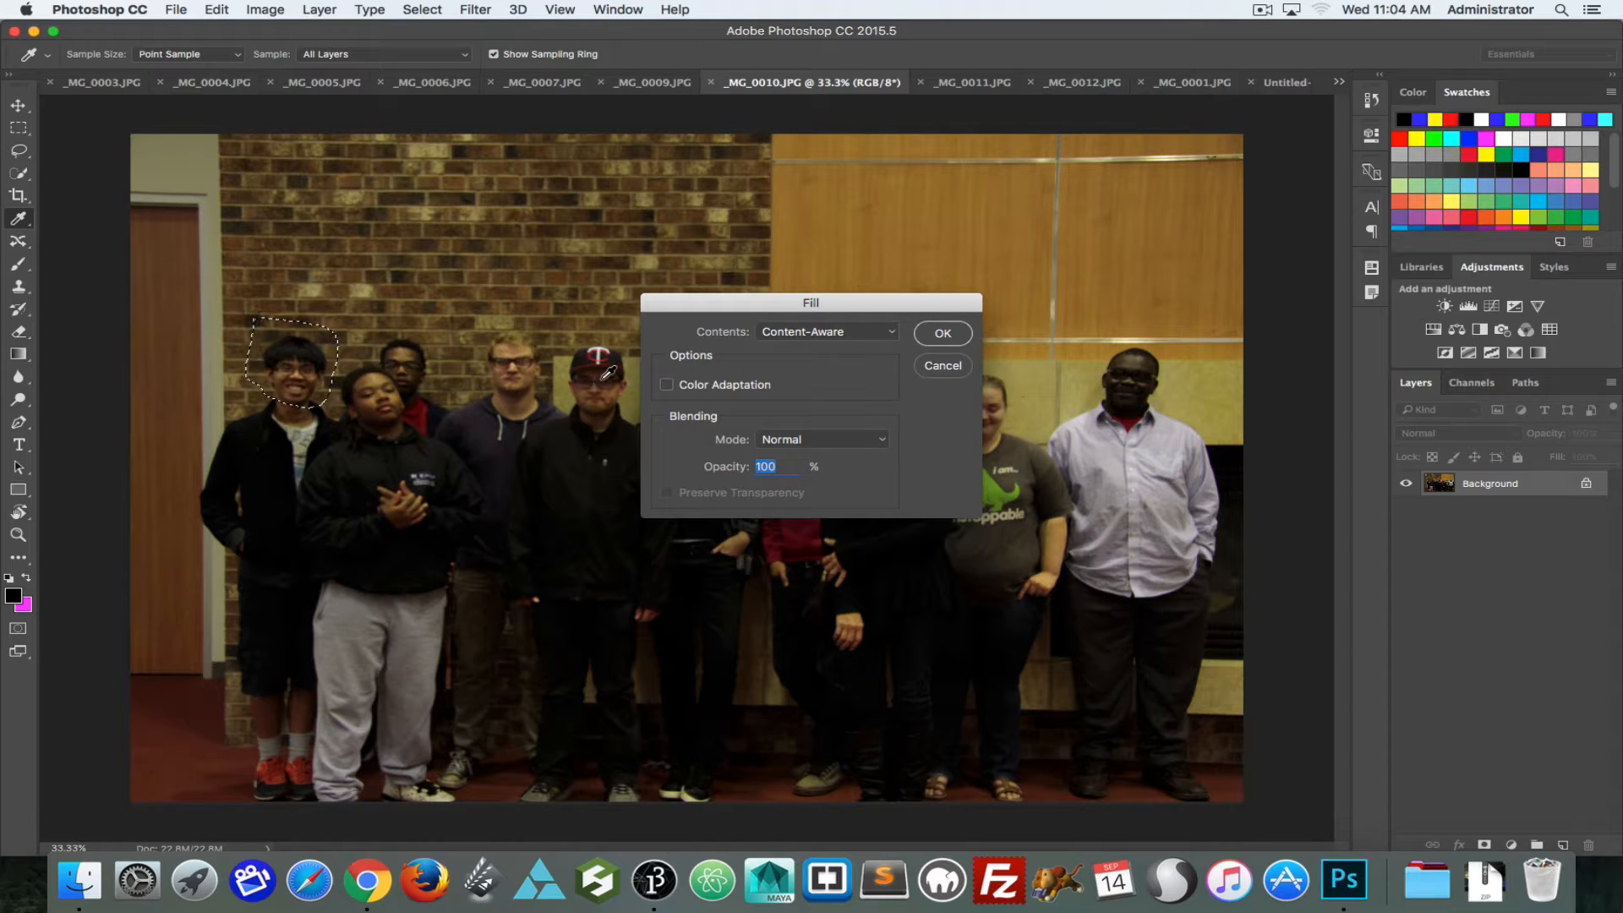
pyautogui.click(941, 334)
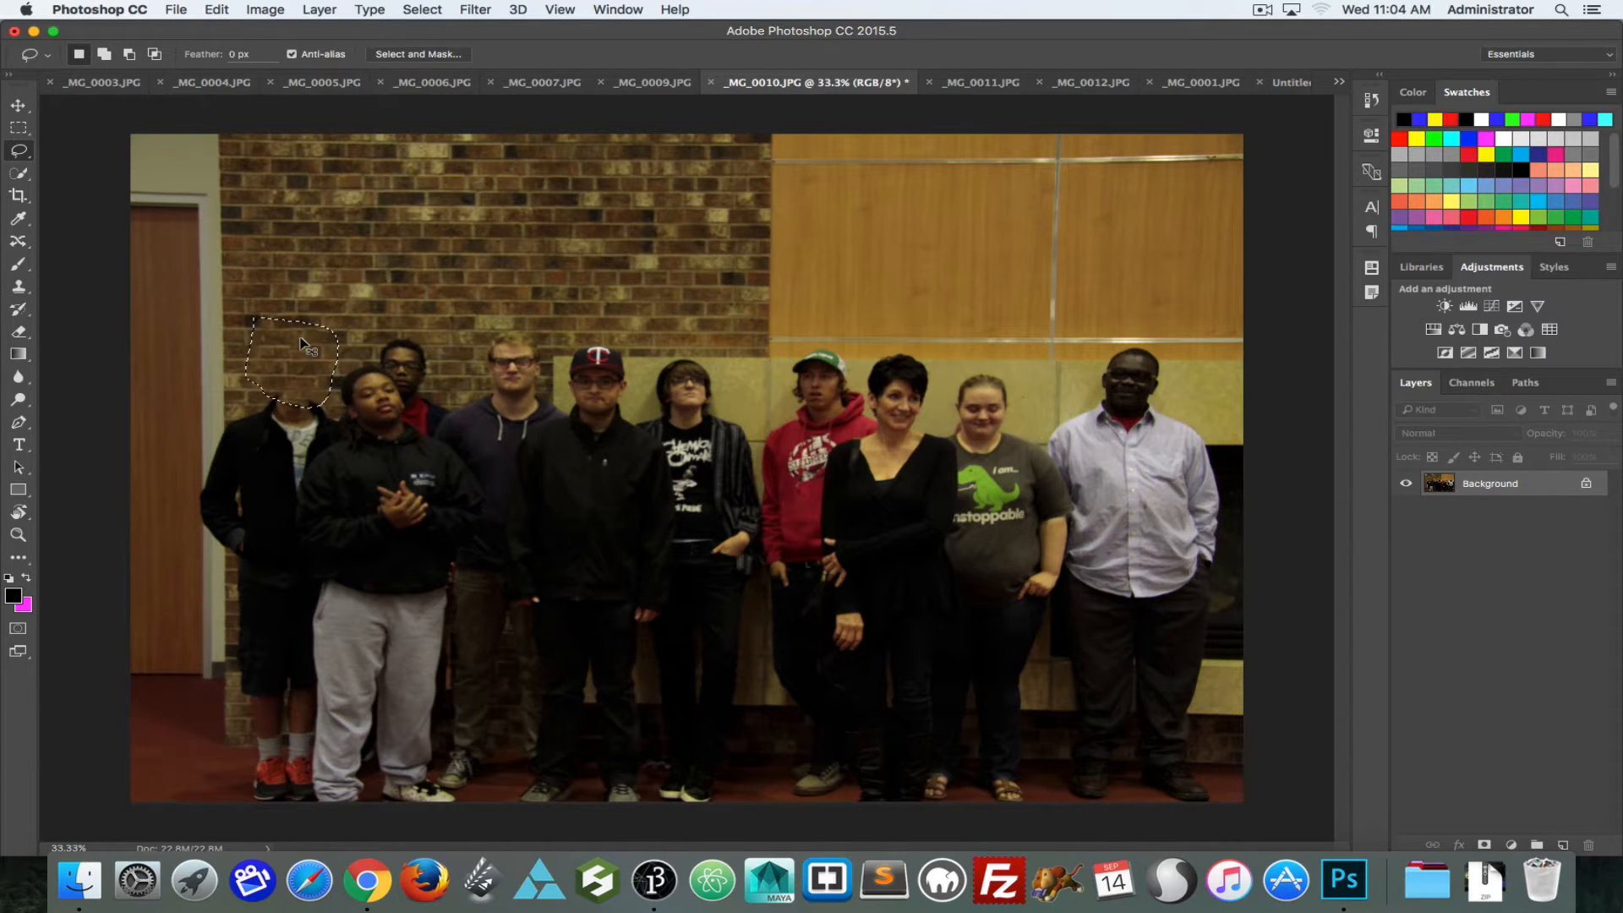
# Step: Inspect the filled brick area up close and undo the Content-Aware fill
pyautogui.press('super+equal')
pyautogui.press('super+equal')
pyautogui.moveTo(301, 375); pyautogui.dragTo(924, 365)
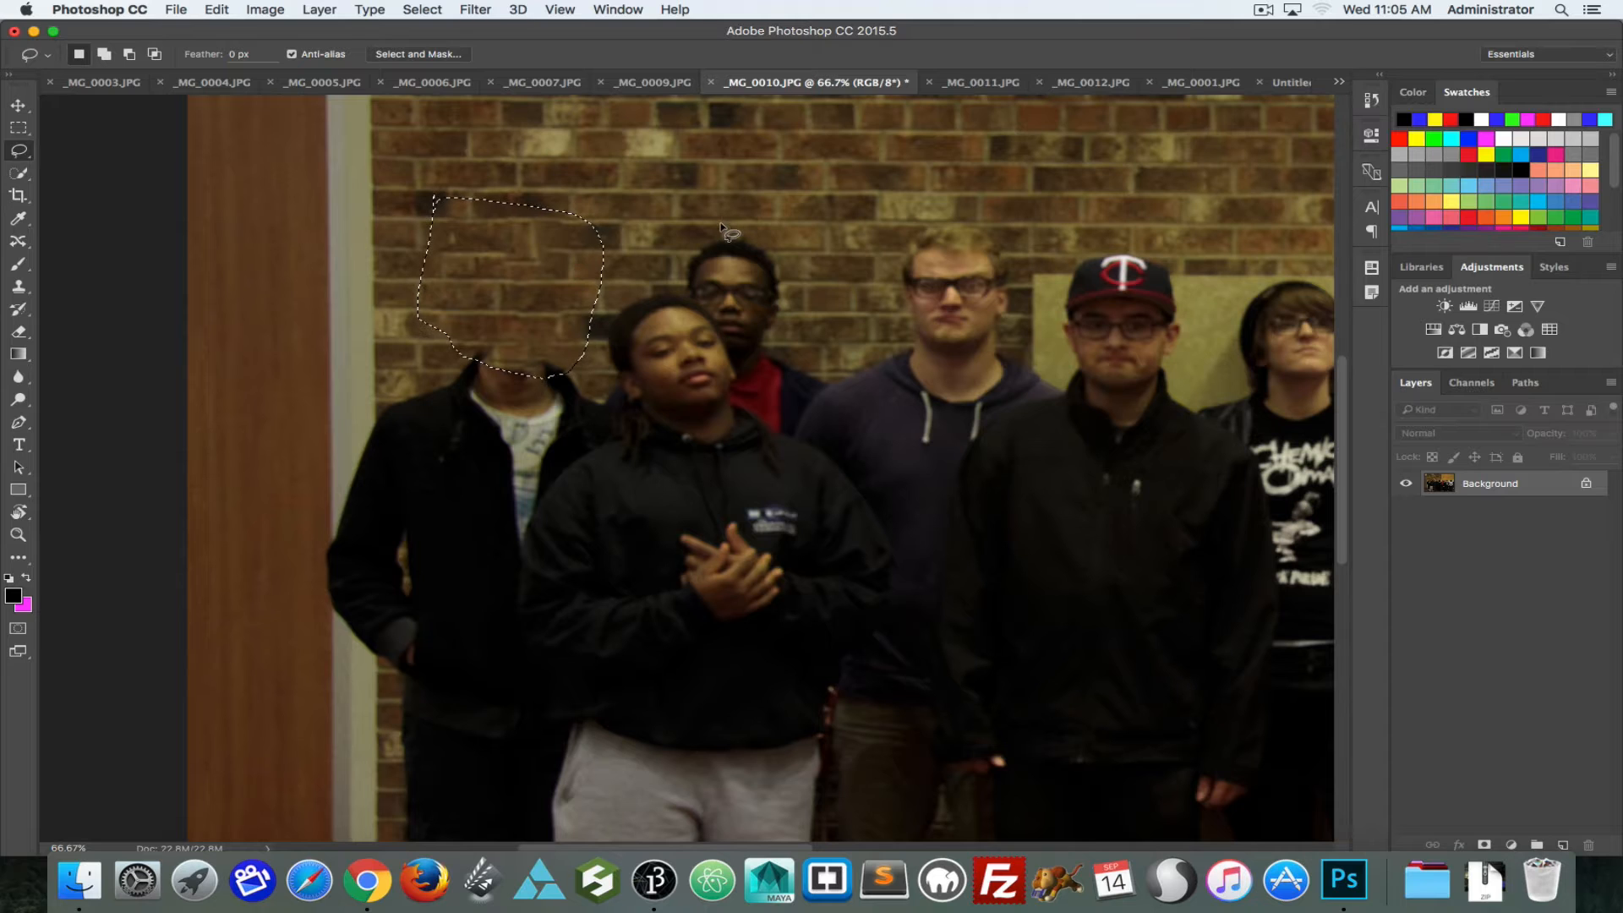
pyautogui.moveTo(705, 260)
pyautogui.mouseDown()
pyautogui.moveTo(748, 399)
pyautogui.moveTo(739, 470)
pyautogui.mouseUp()
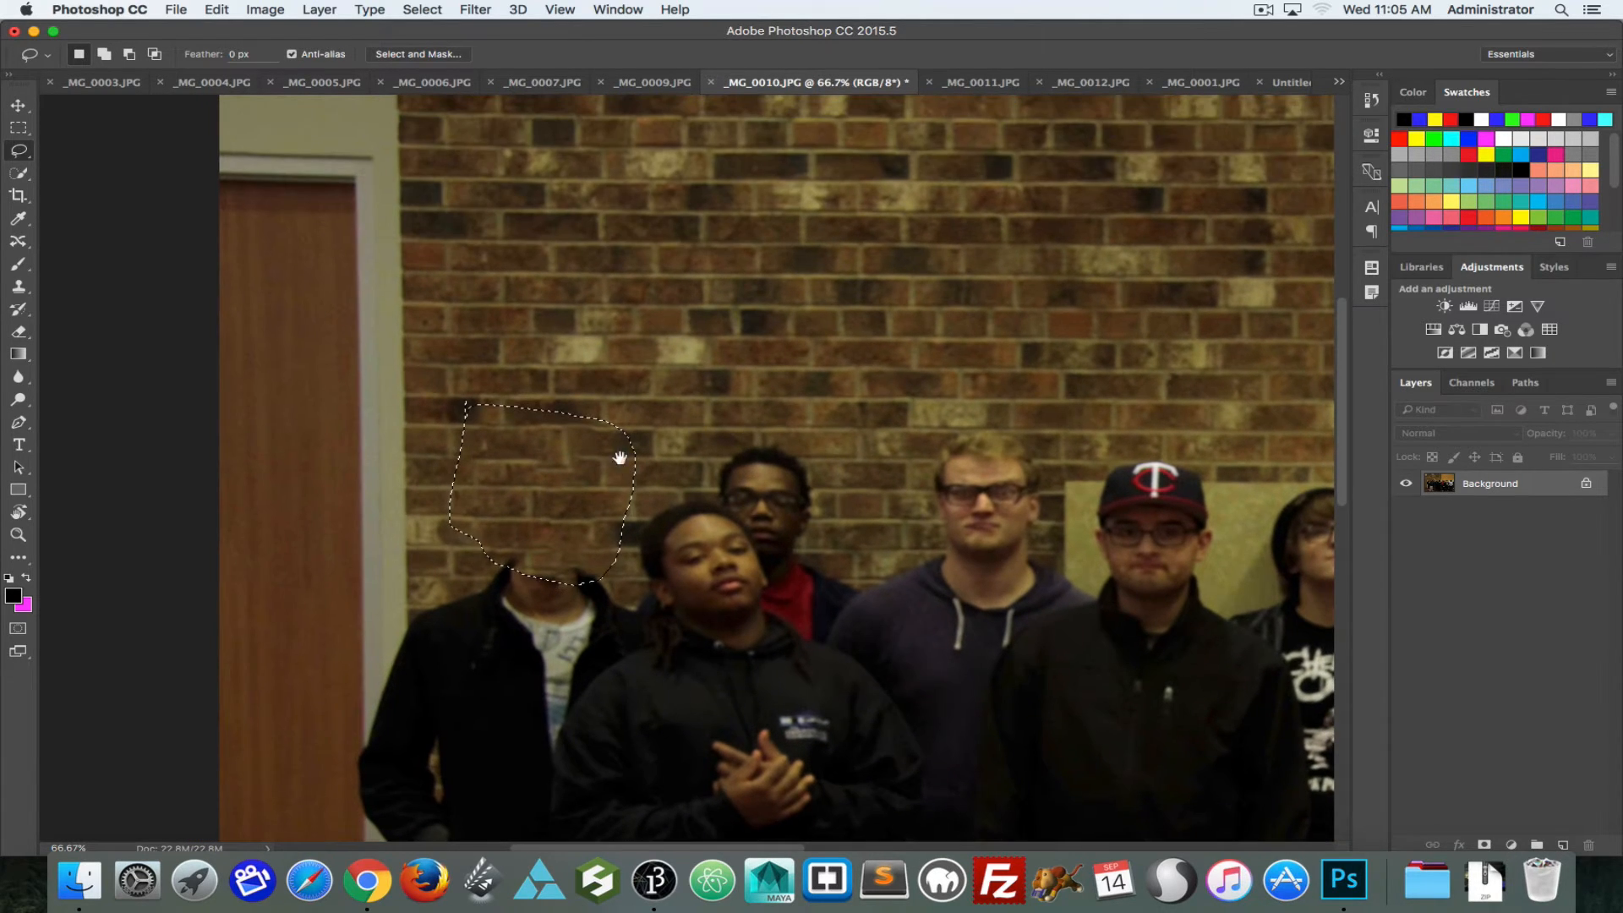
pyautogui.click(567, 467)
pyautogui.press('super+alt+z')
pyautogui.press('super+alt+z')
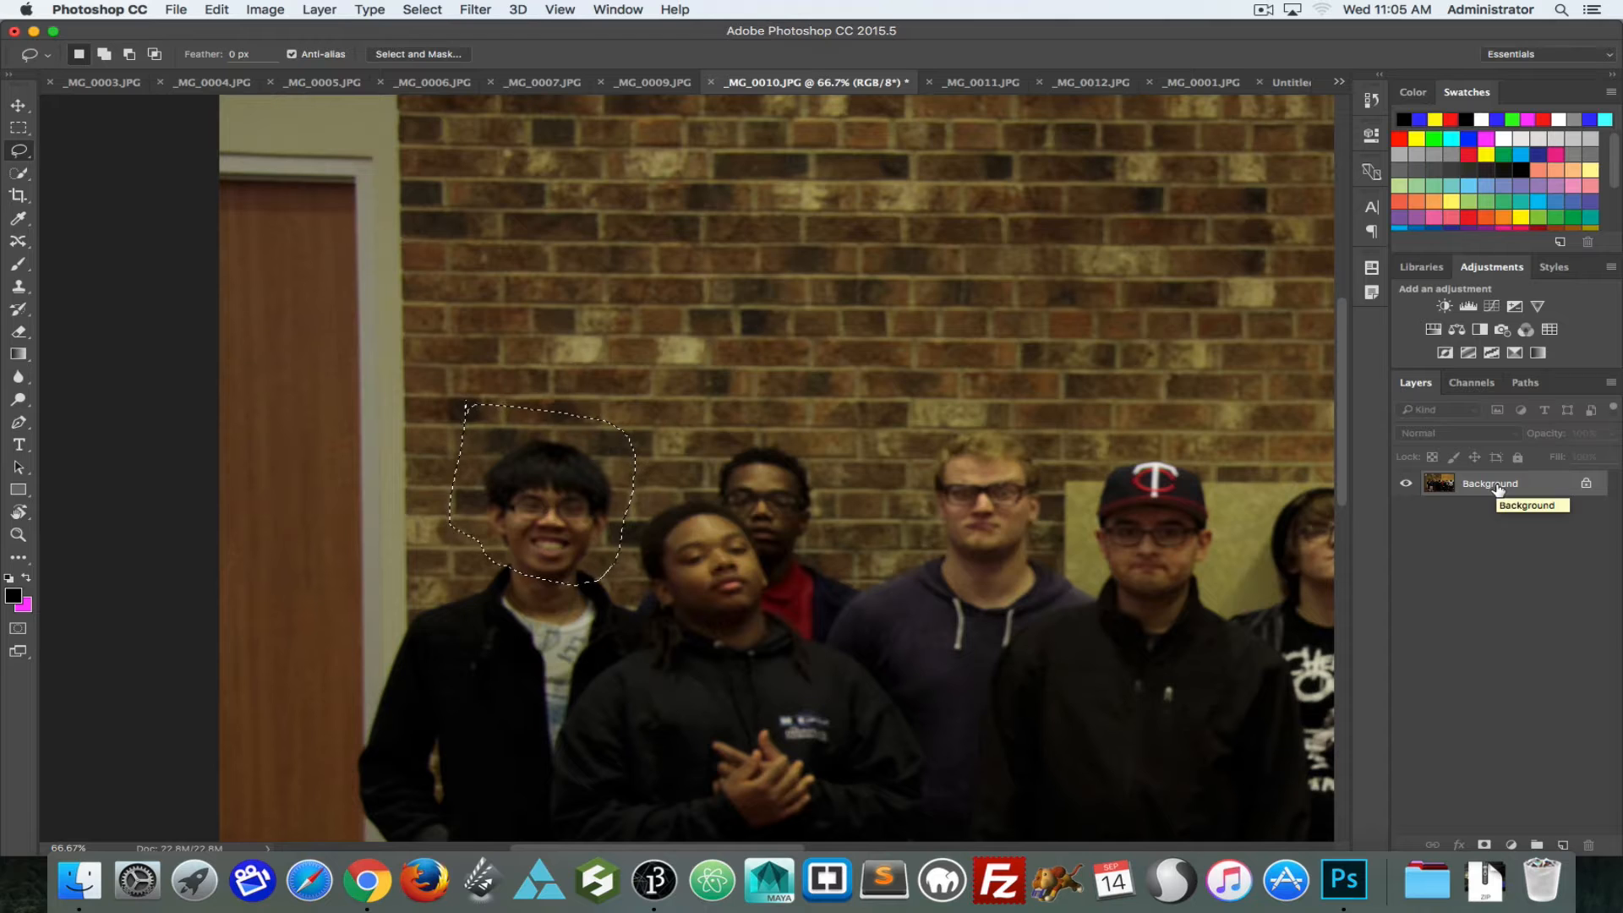
# Step: Duplicate the Background layer, hide the original, and rename the duplicate "copy"
pyautogui.moveTo(1491, 496); pyautogui.dragTo(1558, 845)
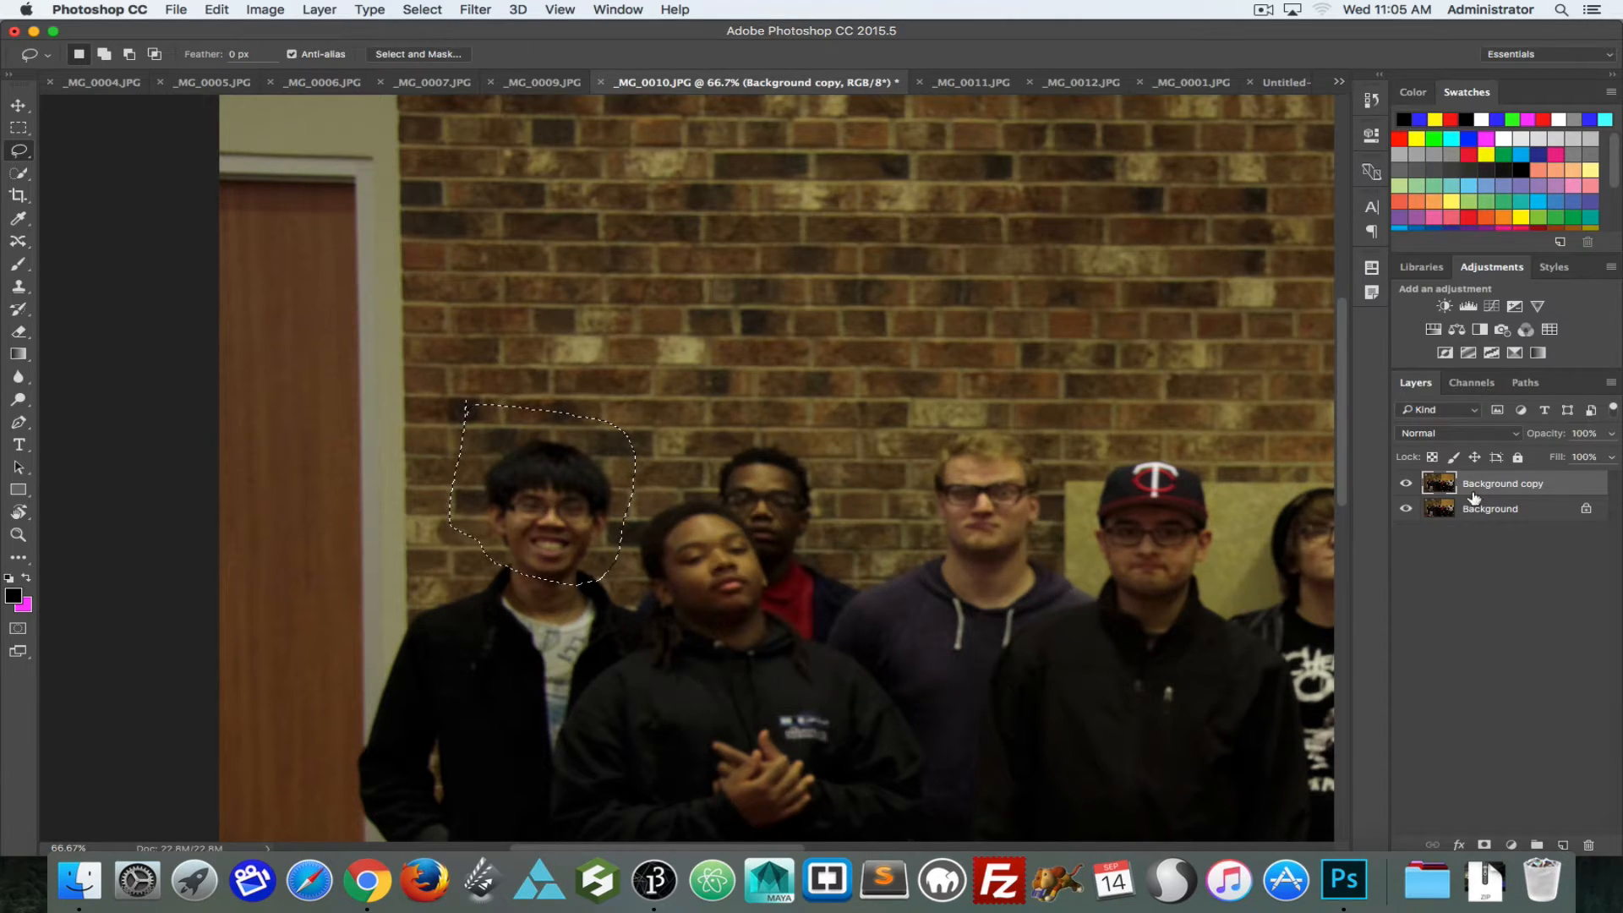
pyautogui.doubleClick(1541, 482)
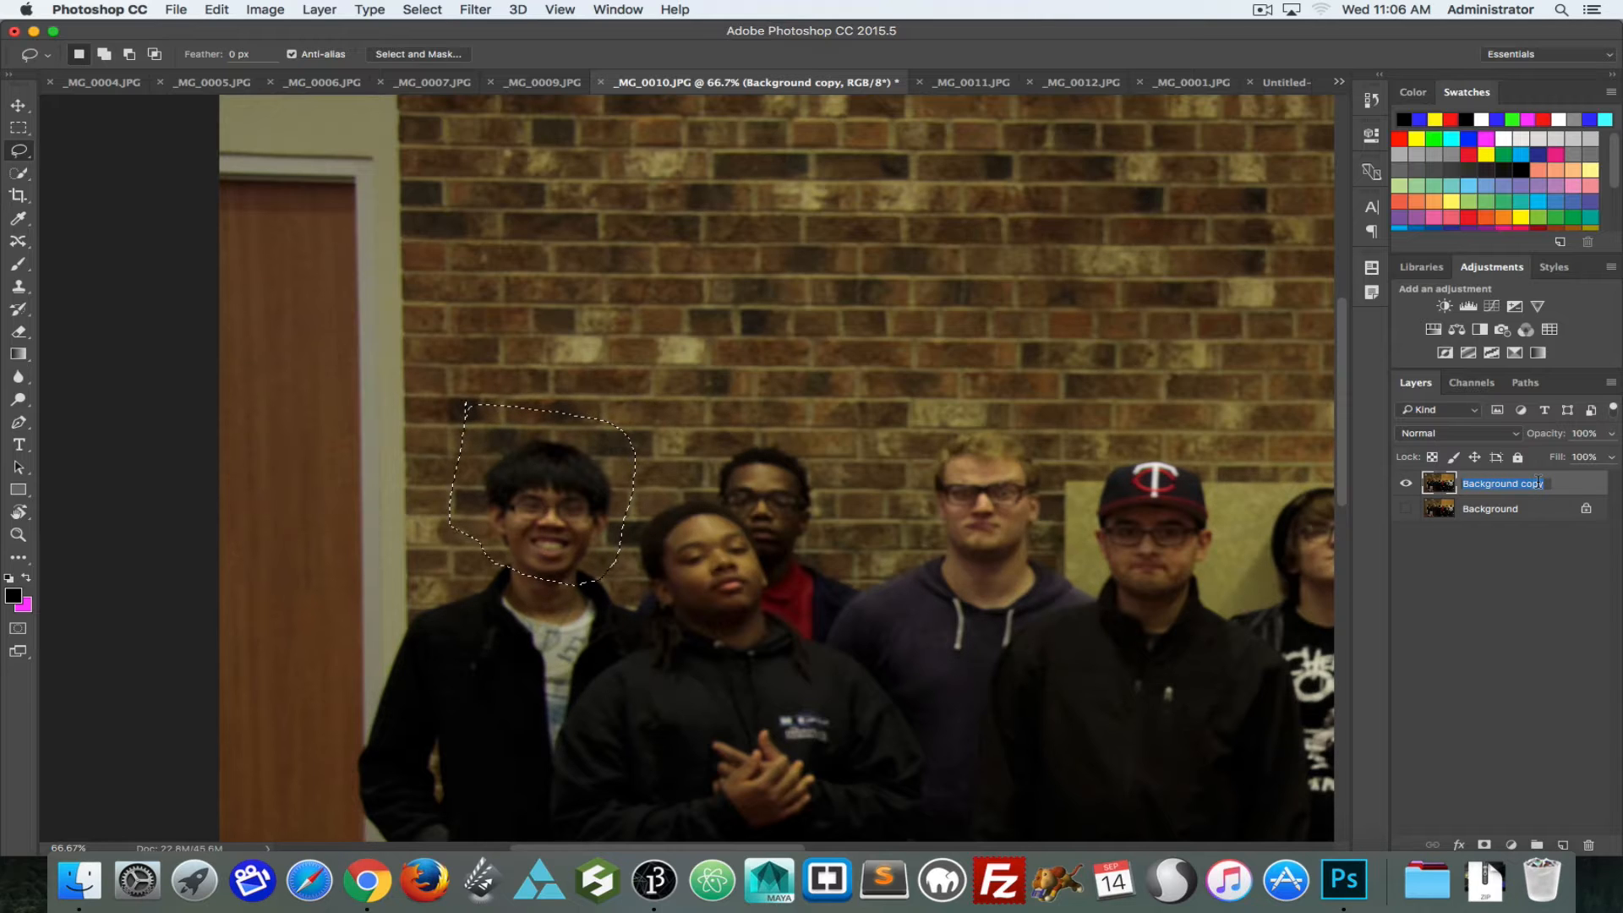
pyautogui.write('copy')
pyautogui.press('Return')
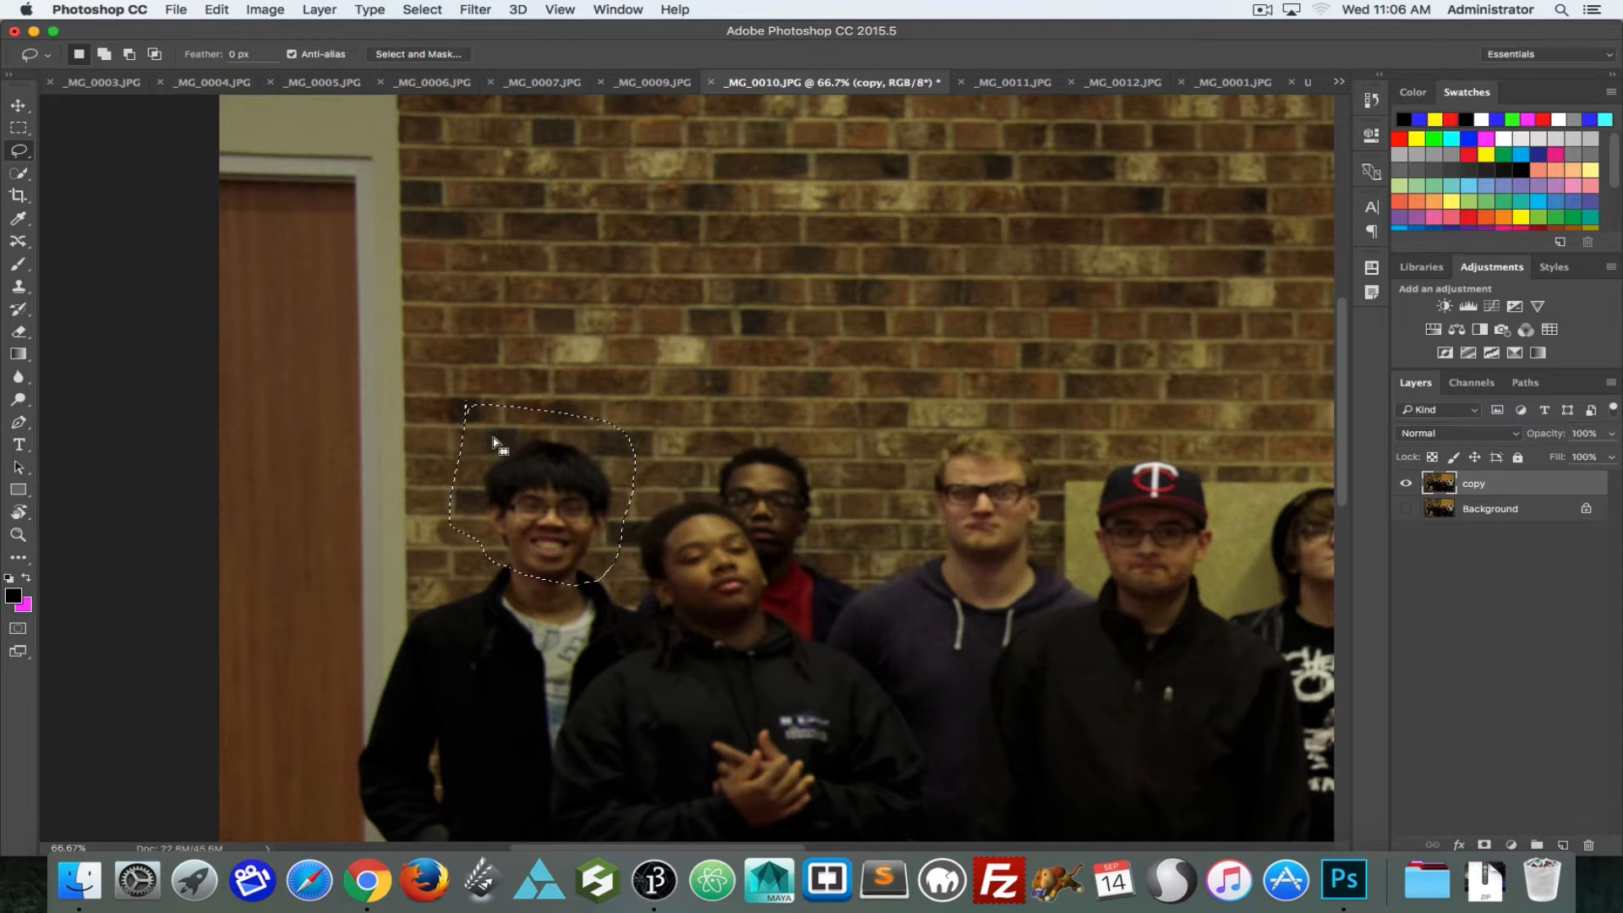
# Step: Delete the selected head area from the copy layer and undo the deletion
pyautogui.press('Delete')
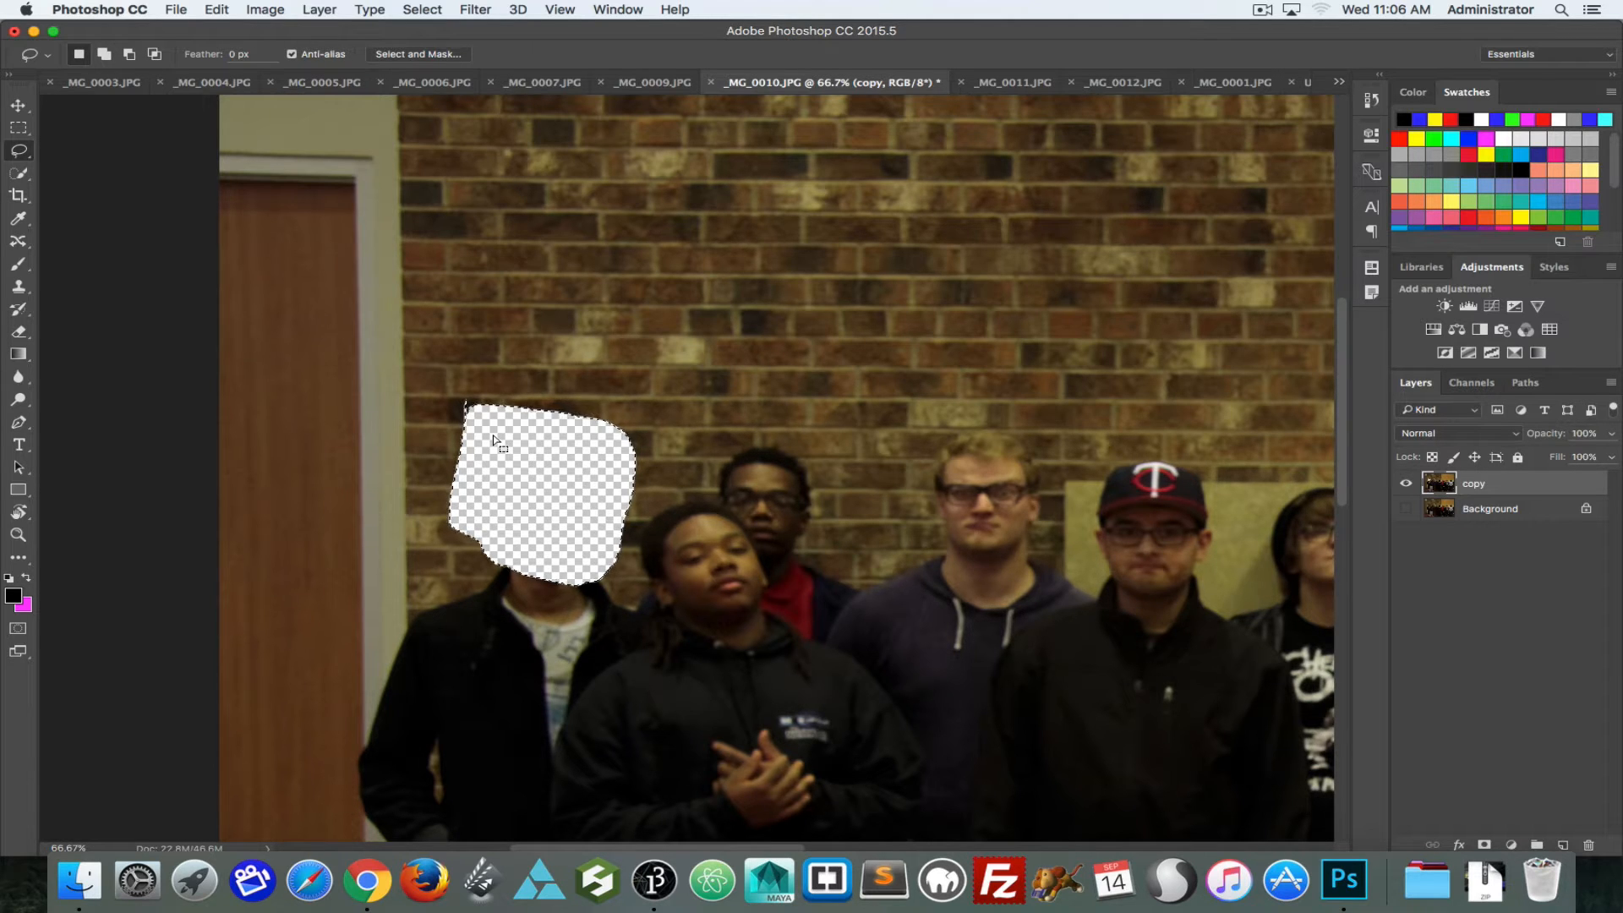
pyautogui.press('super+z')
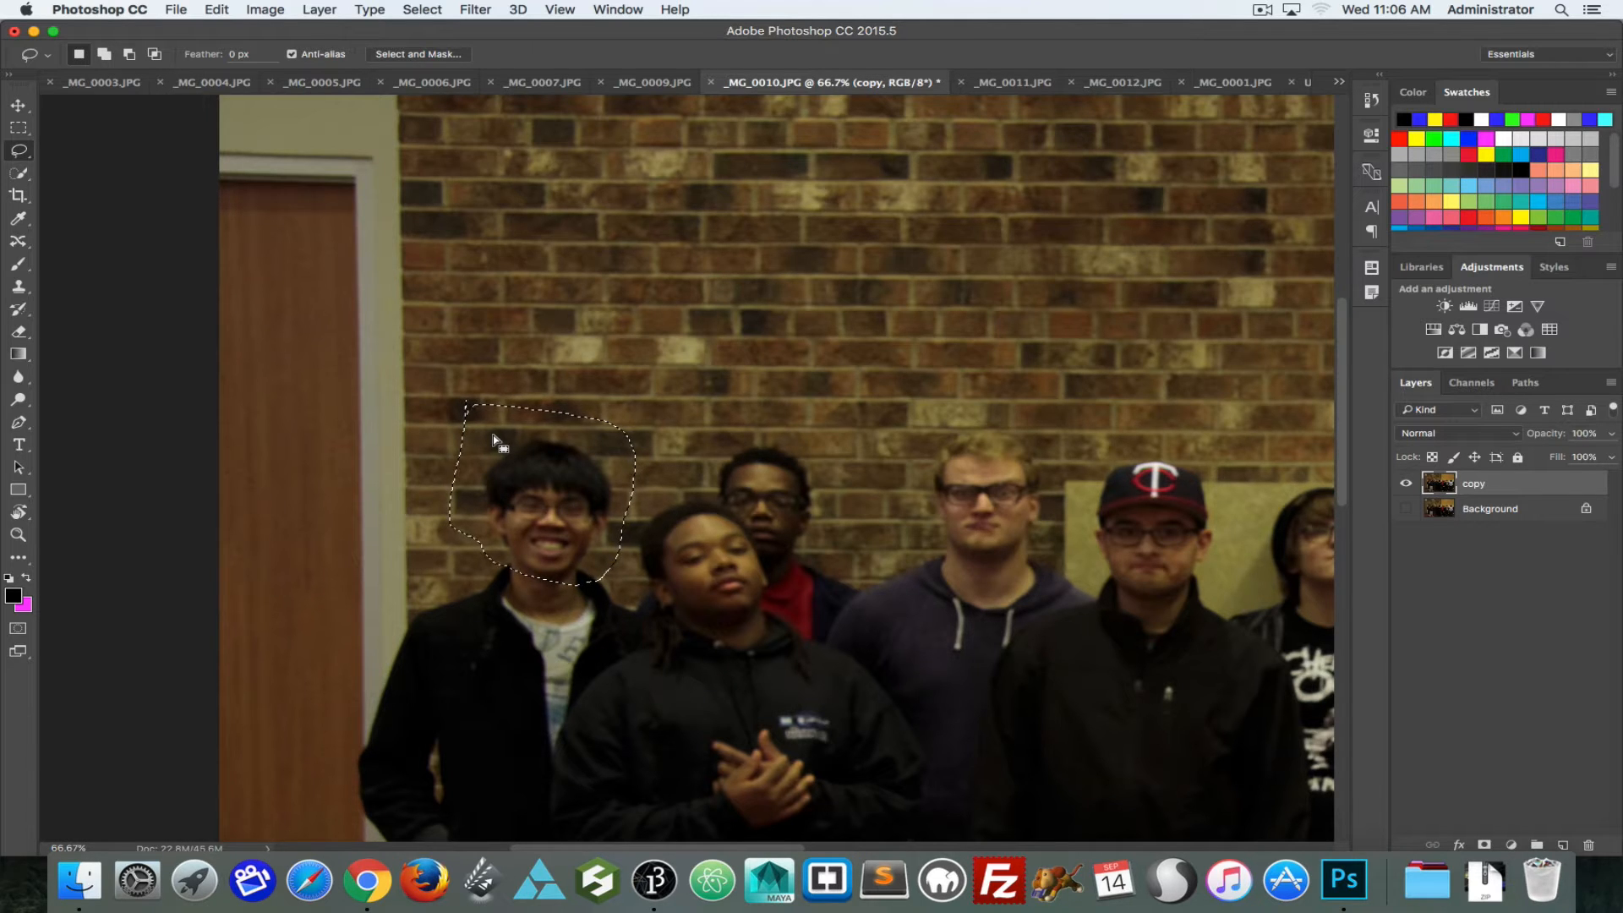
# Step: Try Content-Aware Move to shift the head up the brick wall on the copy layer, undo it, and deselect
pyautogui.moveTo(539, 437)
pyautogui.mouseDown()
pyautogui.moveTo(596, 296)
pyautogui.moveTo(493, 492)
pyautogui.moveTo(513, 502)
pyautogui.moveTo(575, 319)
pyautogui.mouseUp()
pyautogui.click(19, 242)
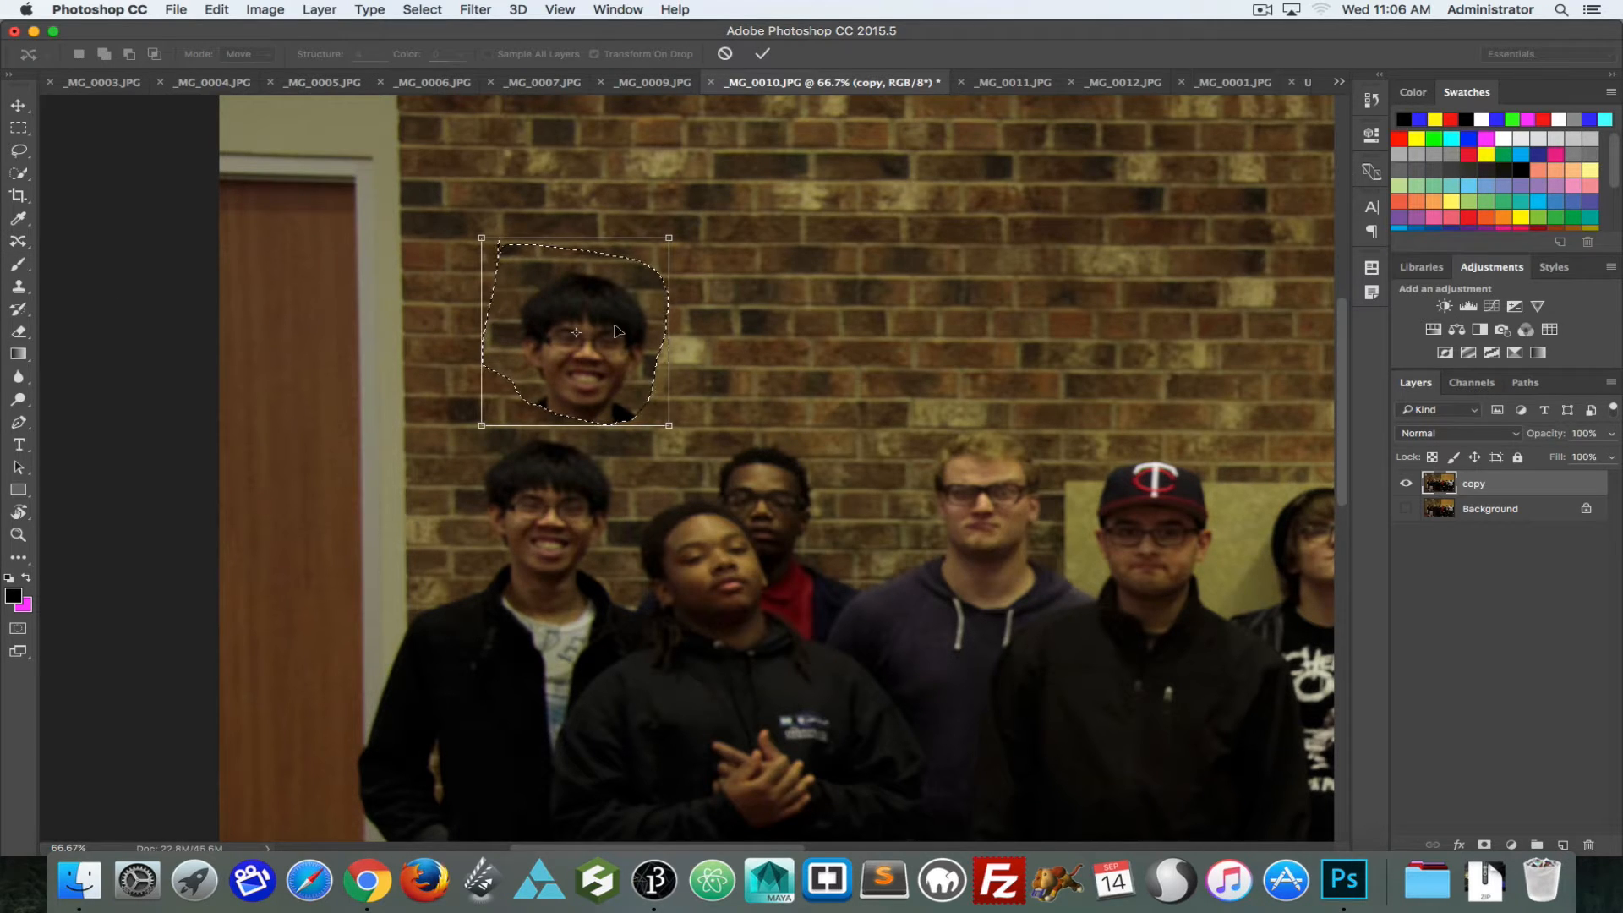
pyautogui.click(761, 53)
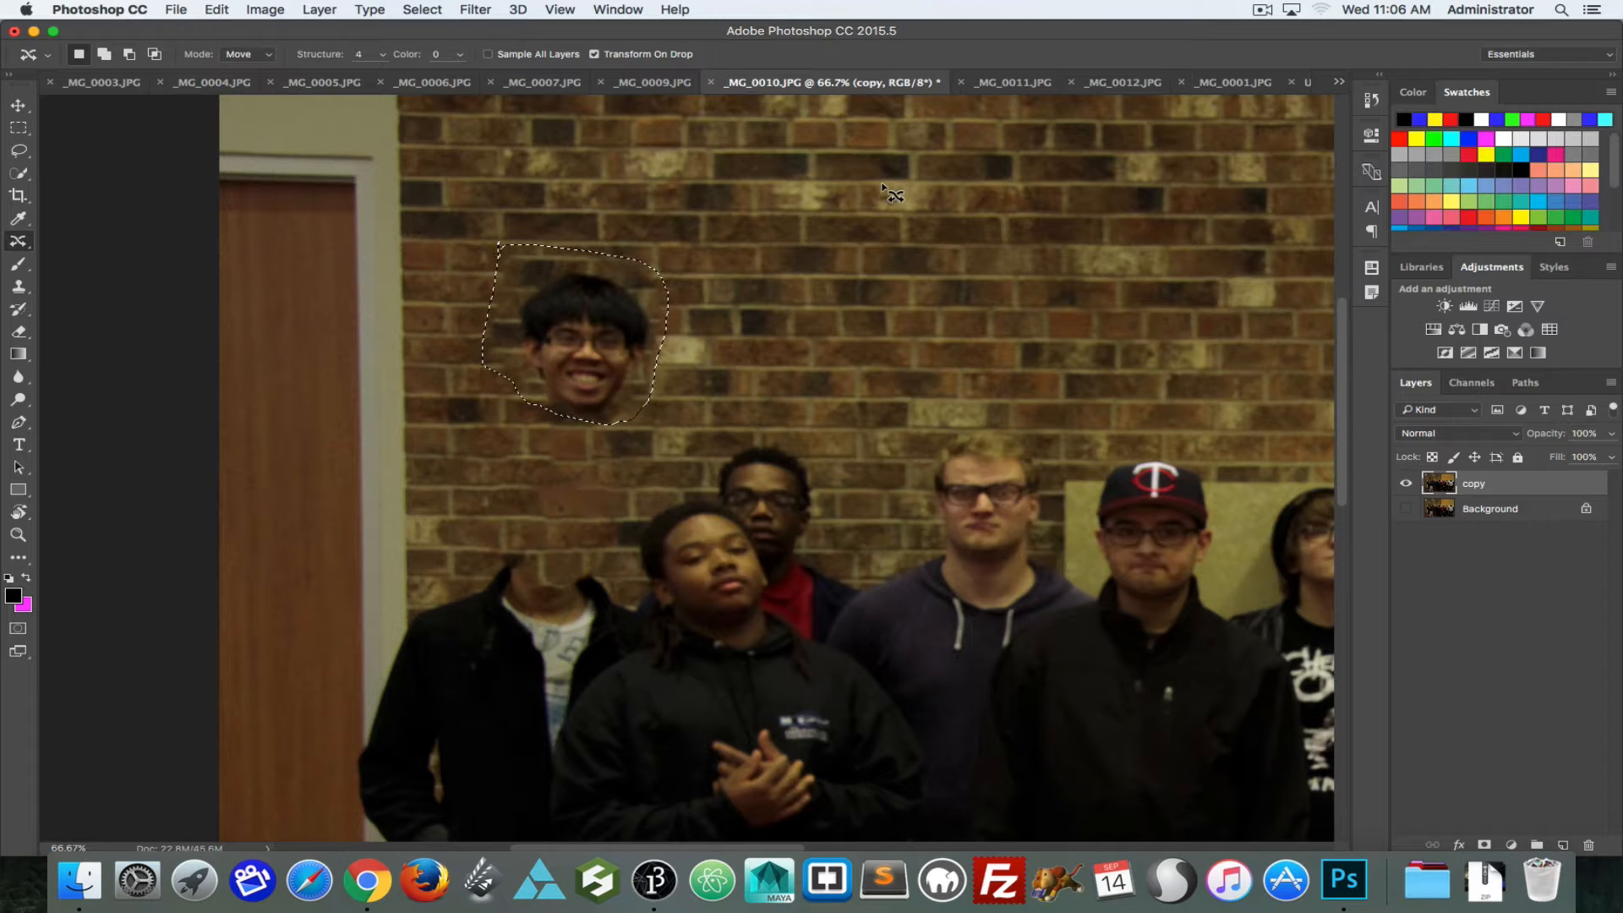
pyautogui.press('super+z')
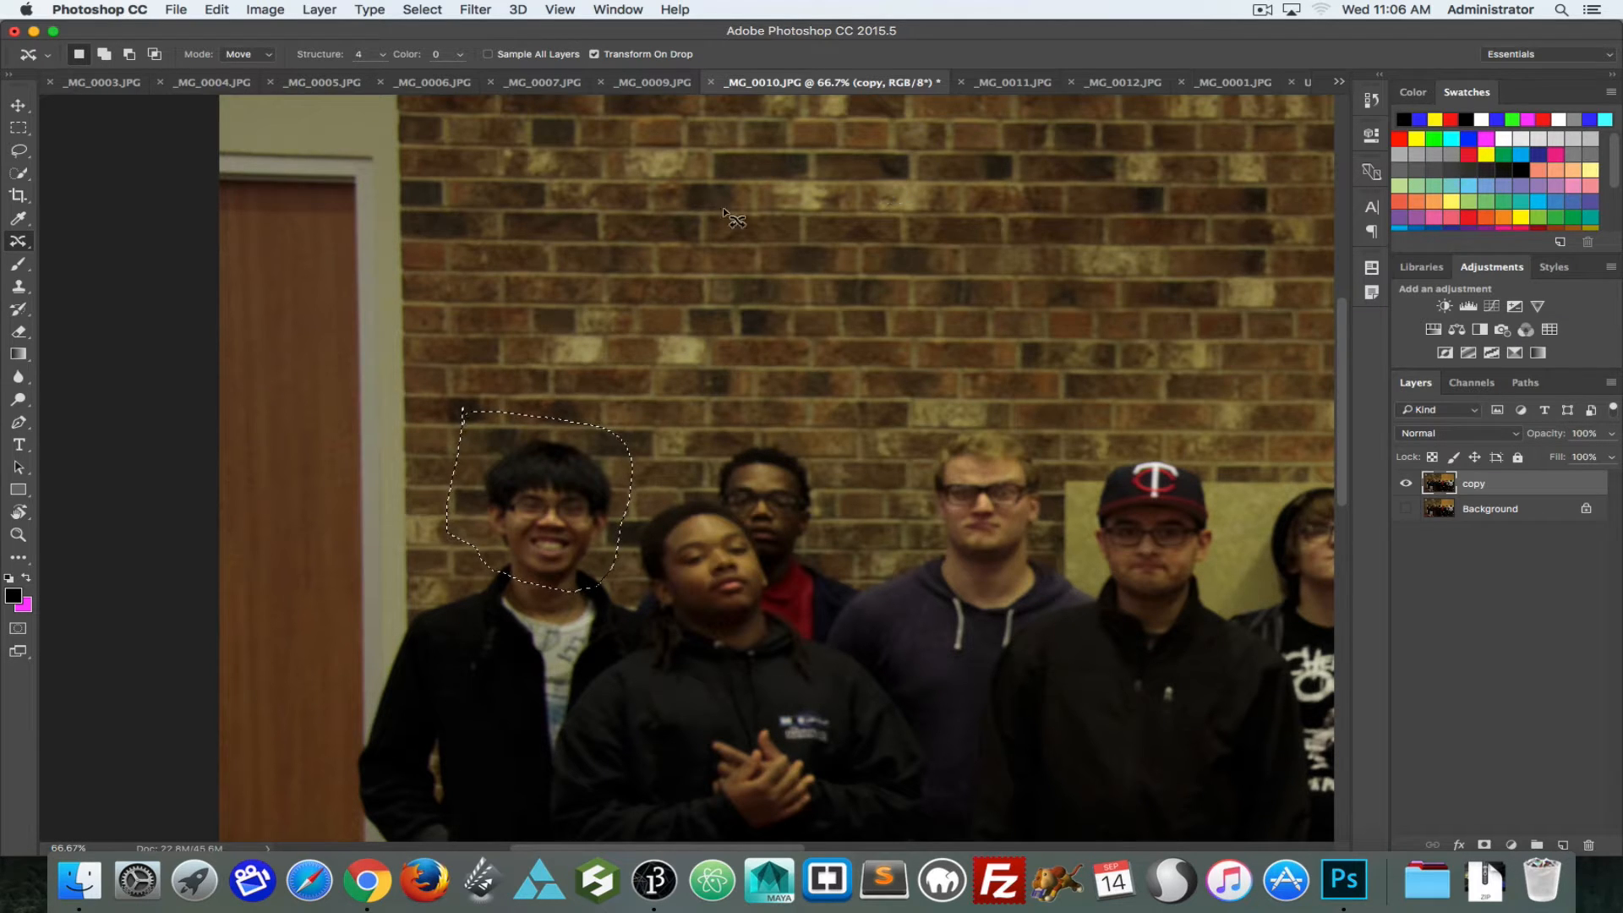
pyautogui.press('super+d')
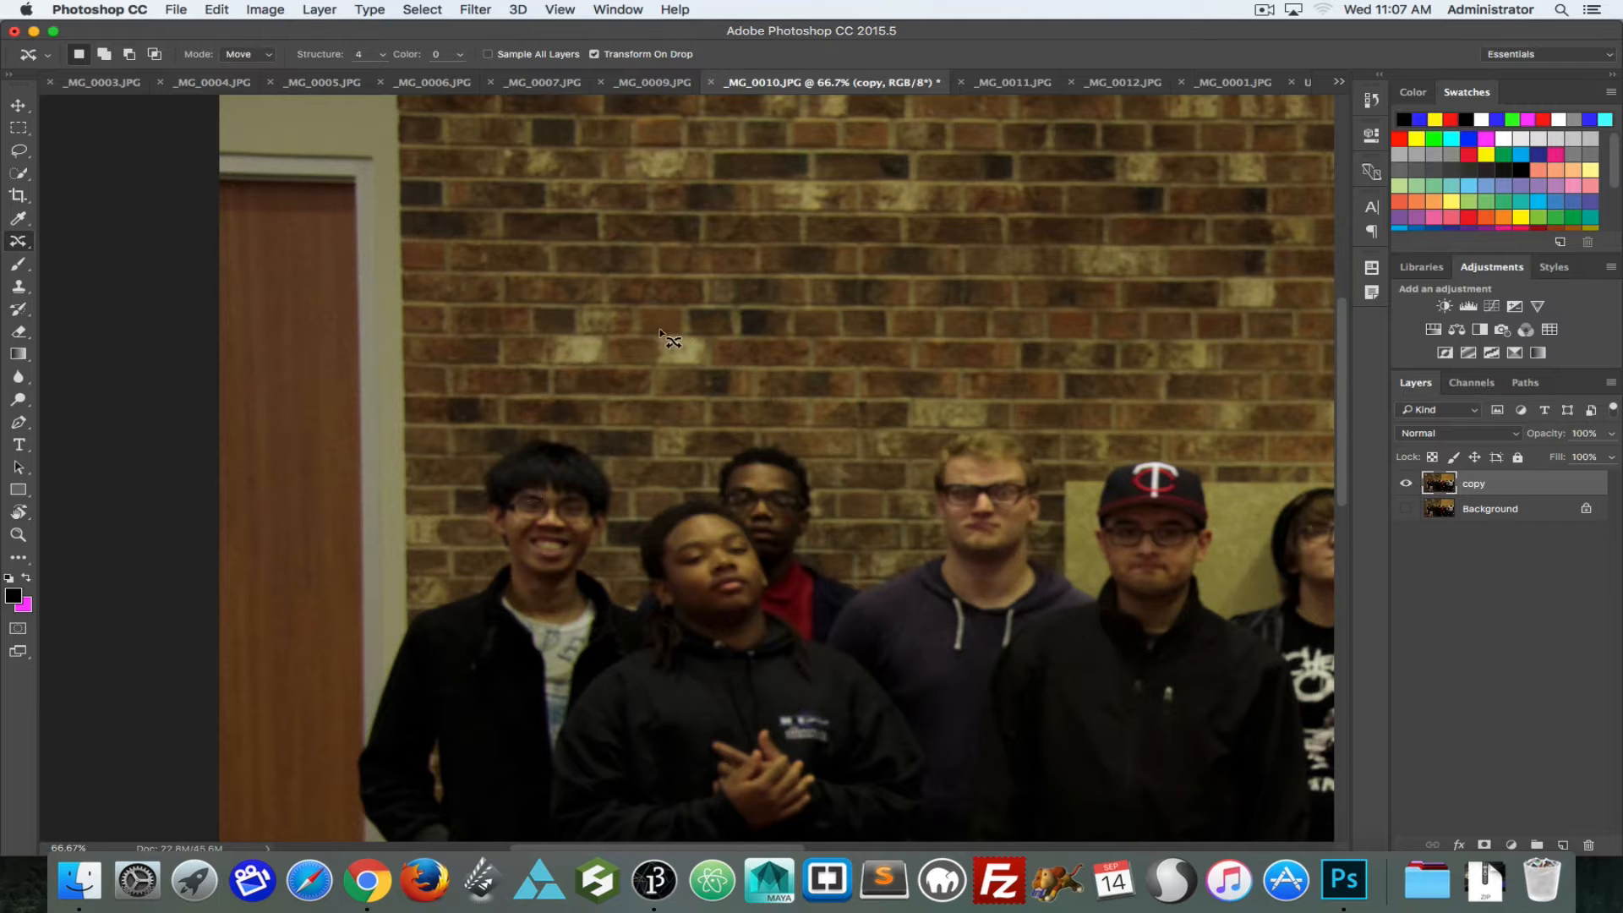
# Step: Lasso a patch of brick wall above the leftmost man and place a copy of it over his head
pyautogui.click(19, 152)
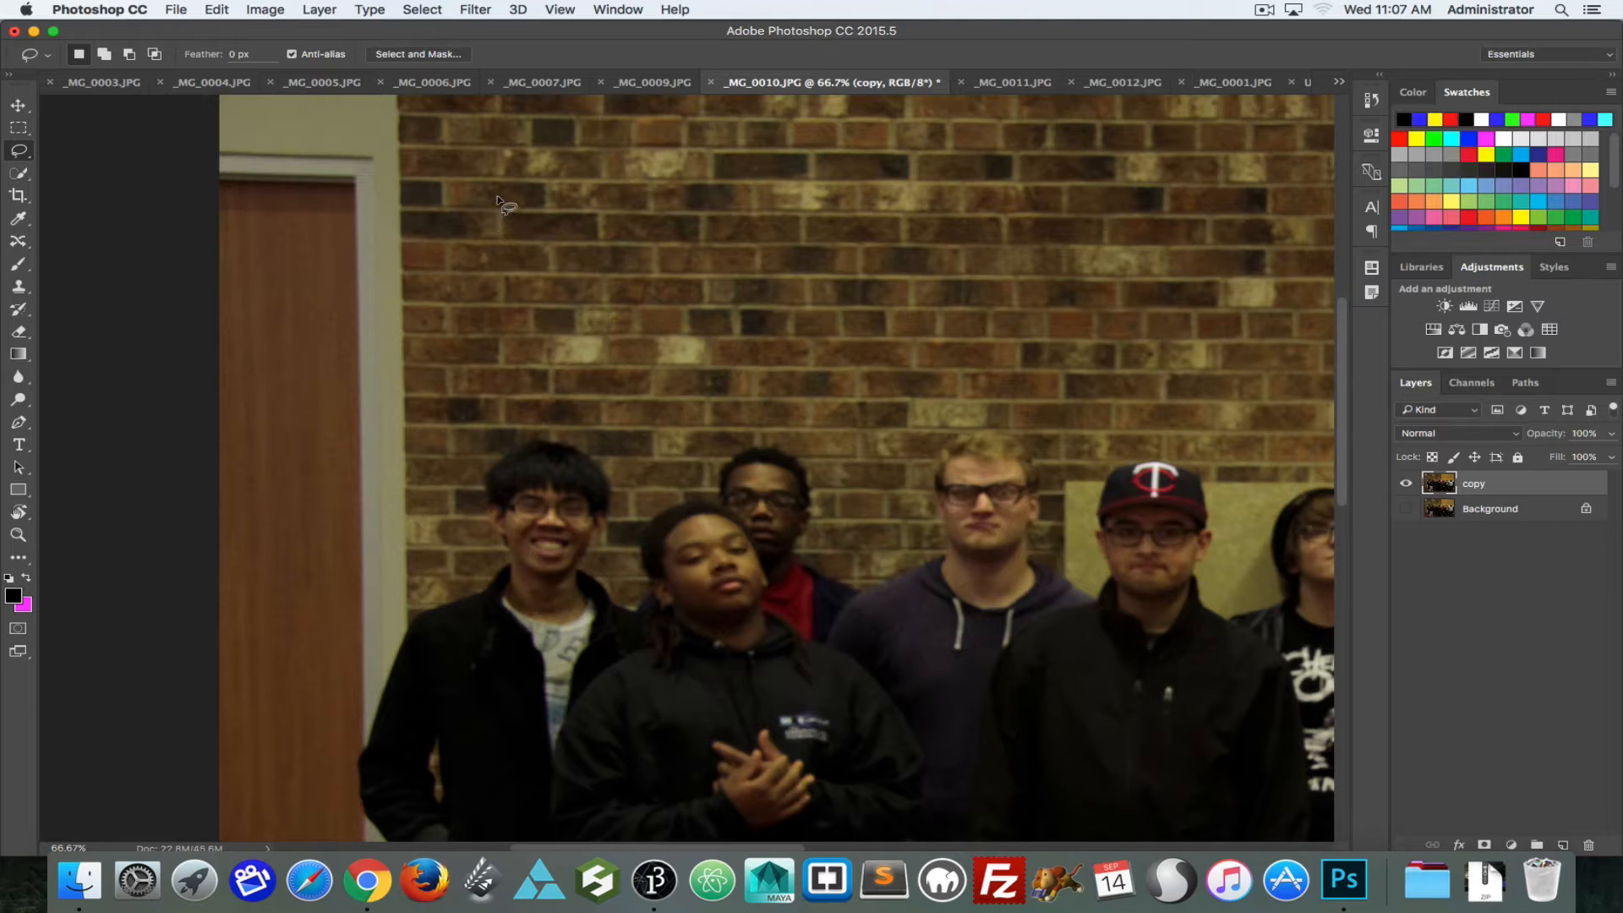
pyautogui.moveTo(497, 198)
pyautogui.mouseDown()
pyautogui.moveTo(513, 361)
pyautogui.moveTo(660, 377)
pyautogui.moveTo(727, 364)
pyautogui.mouseUp()
pyautogui.moveTo(722, 234)
pyautogui.mouseDown()
pyautogui.moveTo(632, 195)
pyautogui.moveTo(499, 196)
pyautogui.mouseUp()
pyautogui.moveTo(676, 297)
pyautogui.mouseDown()
pyautogui.moveTo(562, 419)
pyautogui.moveTo(579, 508)
pyautogui.mouseUp()
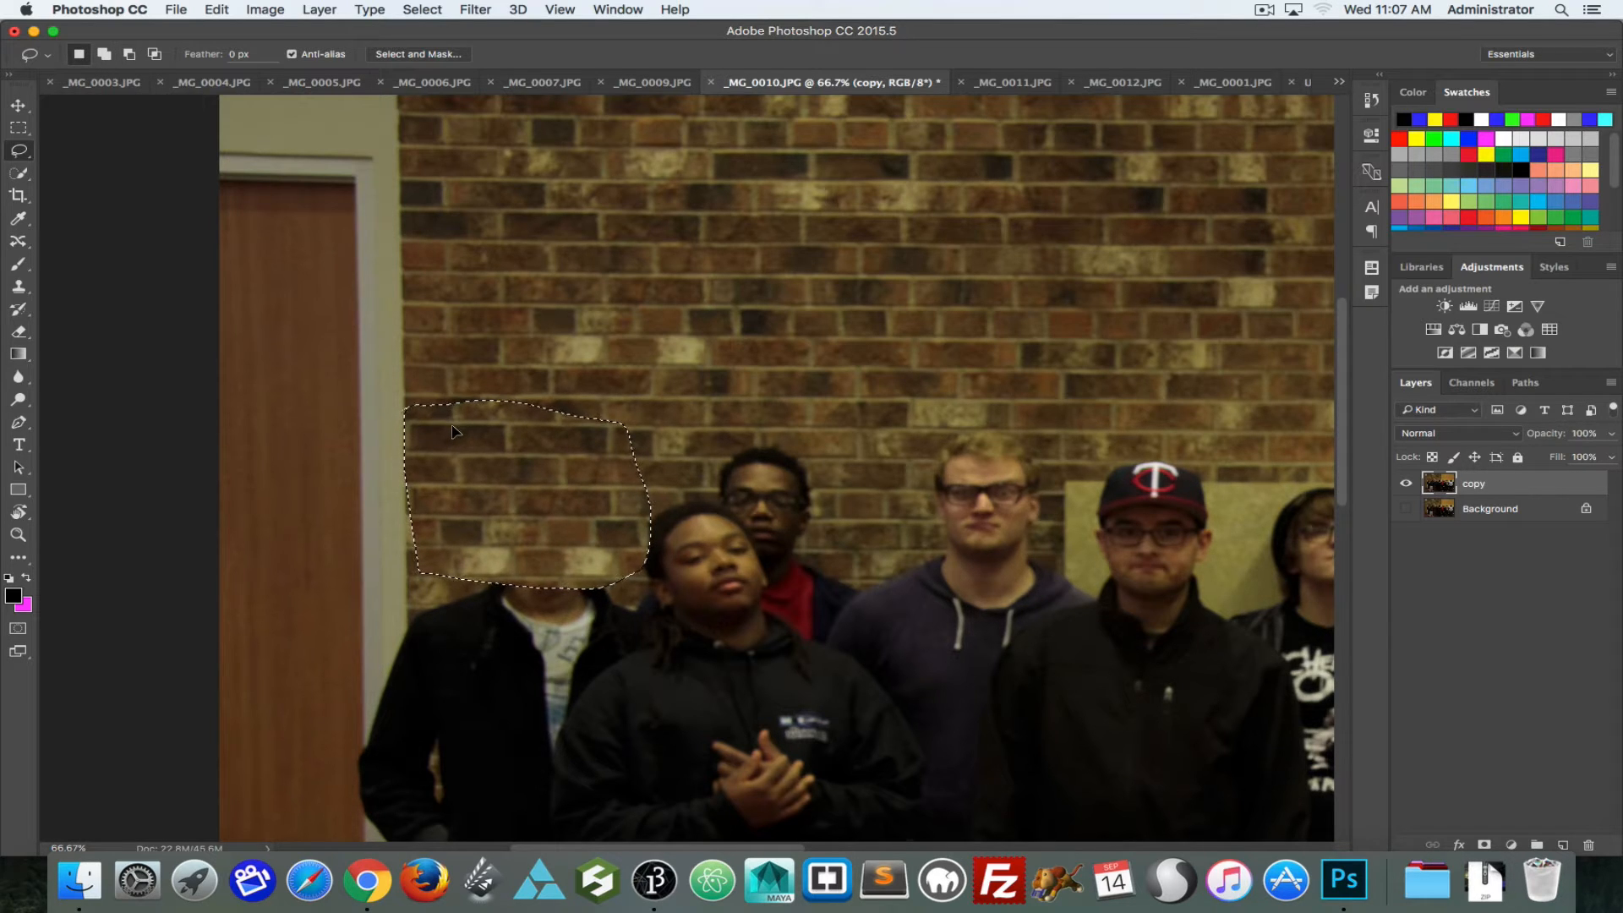
# Step: Undo the new layer, the moved selection and the brick patch over the leftmost man's head, stepping back to the wall selection
pyautogui.click(1562, 844)
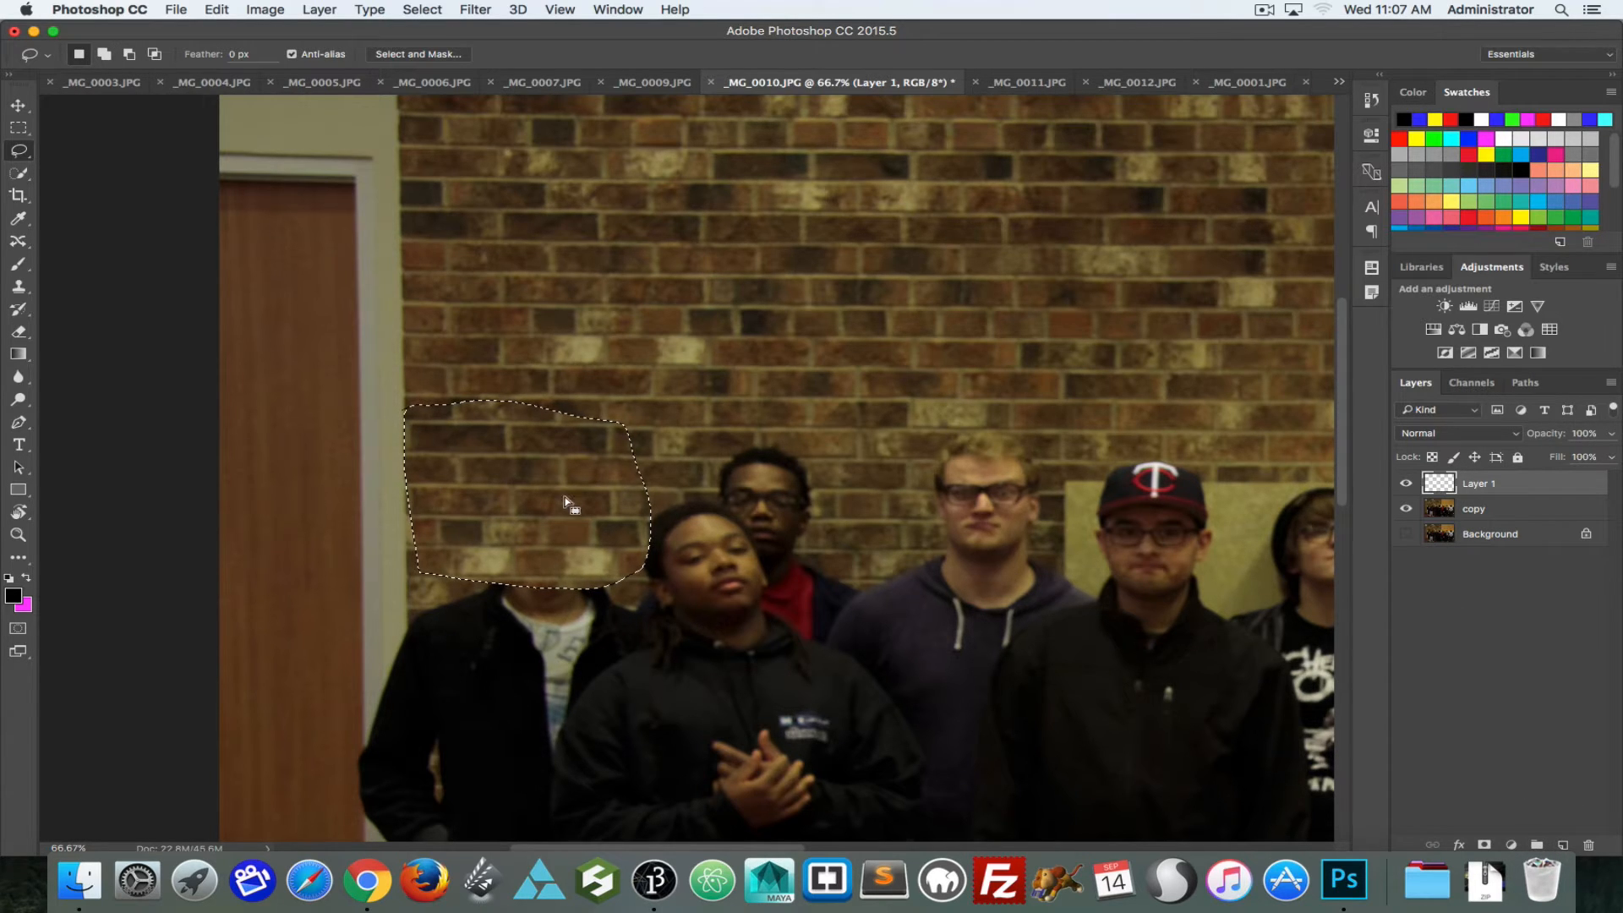
pyautogui.moveTo(553, 488); pyautogui.dragTo(636, 367)
pyautogui.press('super+z')
pyautogui.press('alt+super+z')
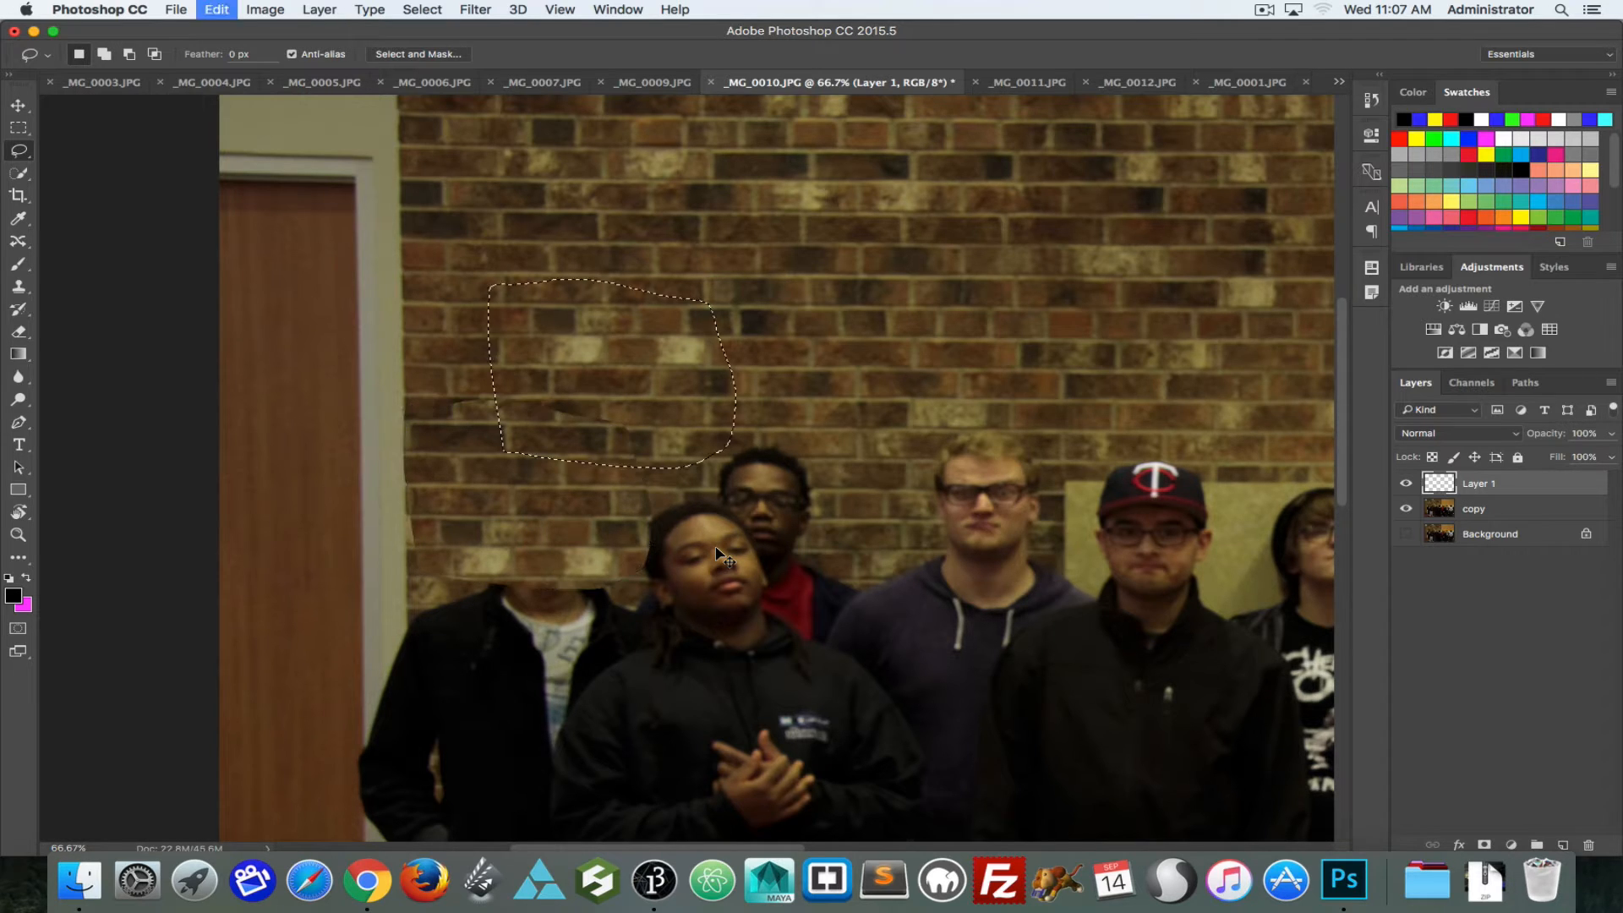
pyautogui.press('alt+super+z')
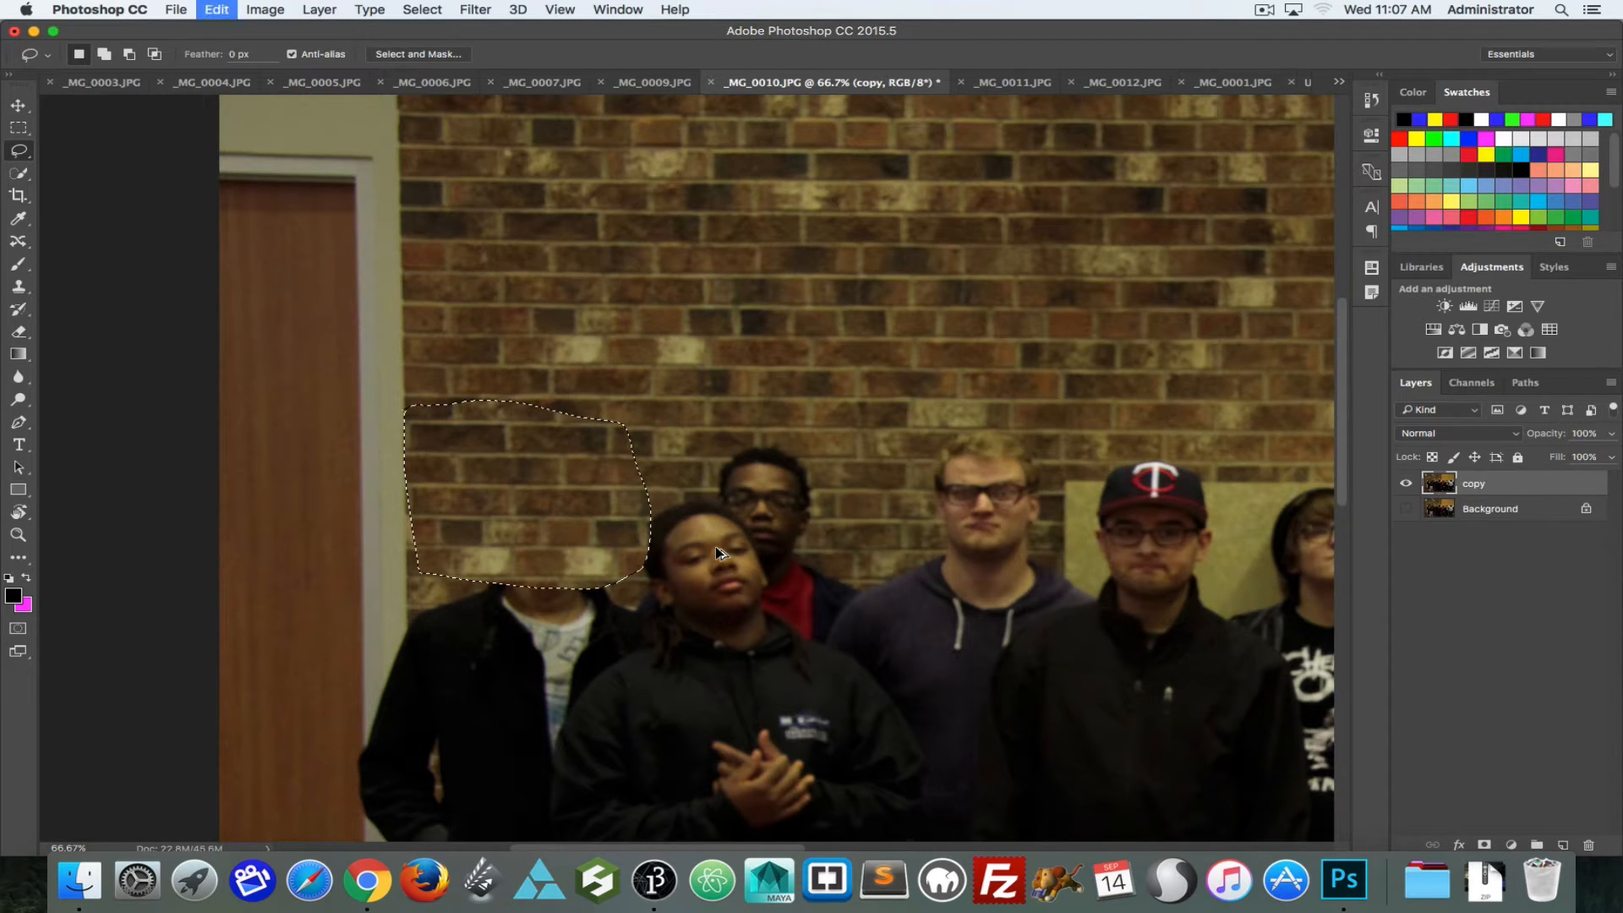
pyautogui.press('alt+super+z')
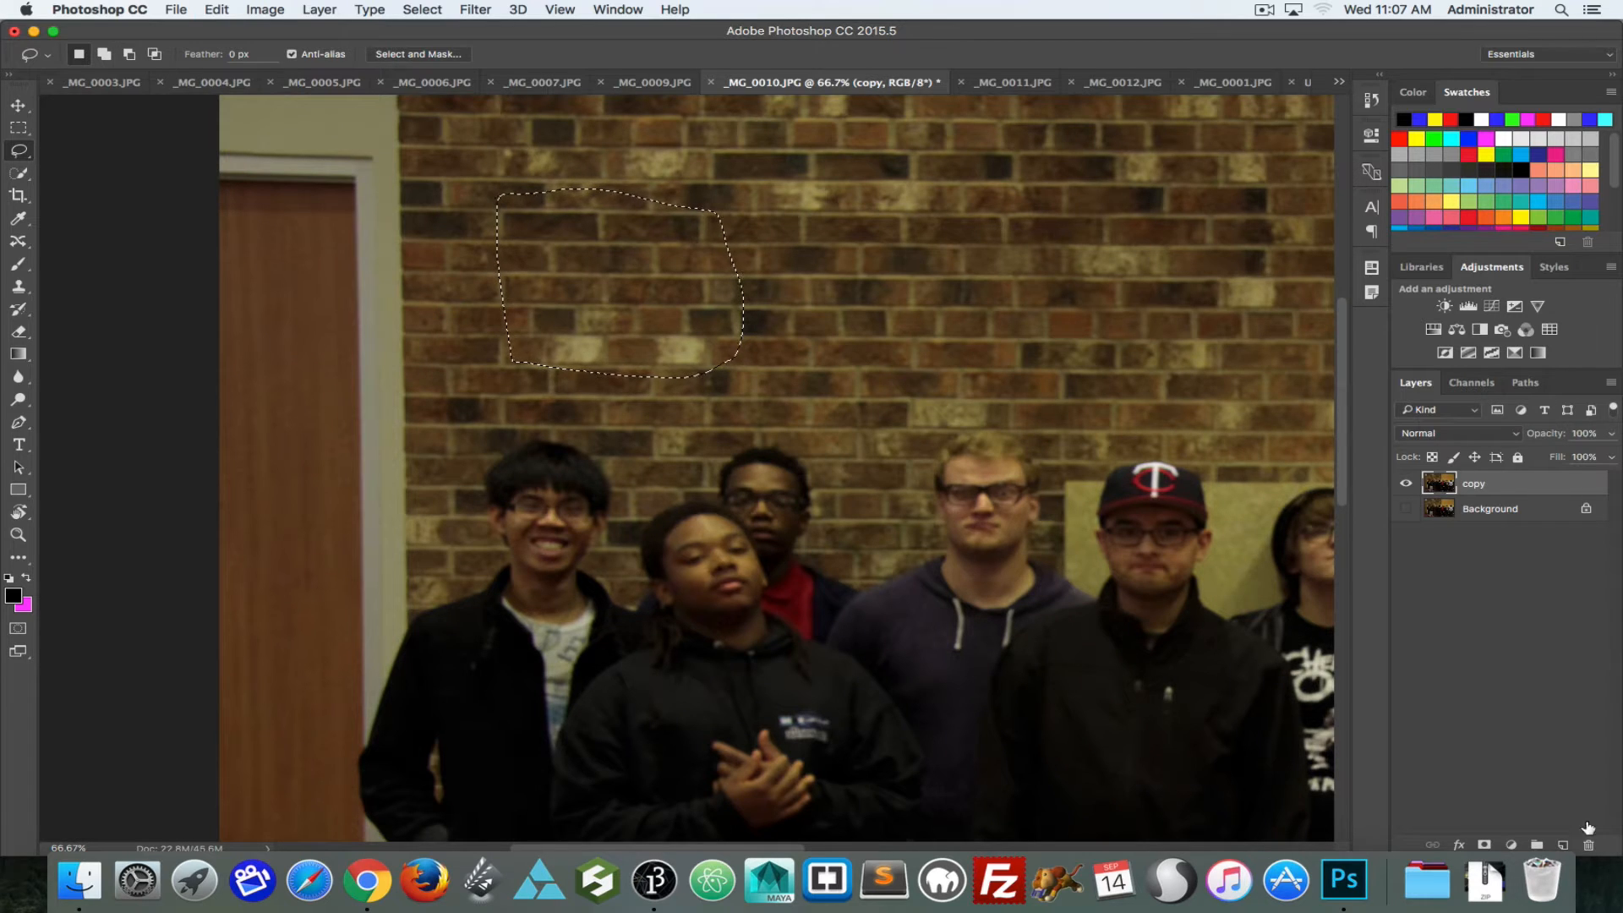
# Step: Add an empty layer, then paste a copy of the selected brick patch from the copy layer onto its own layer
pyautogui.click(1564, 845)
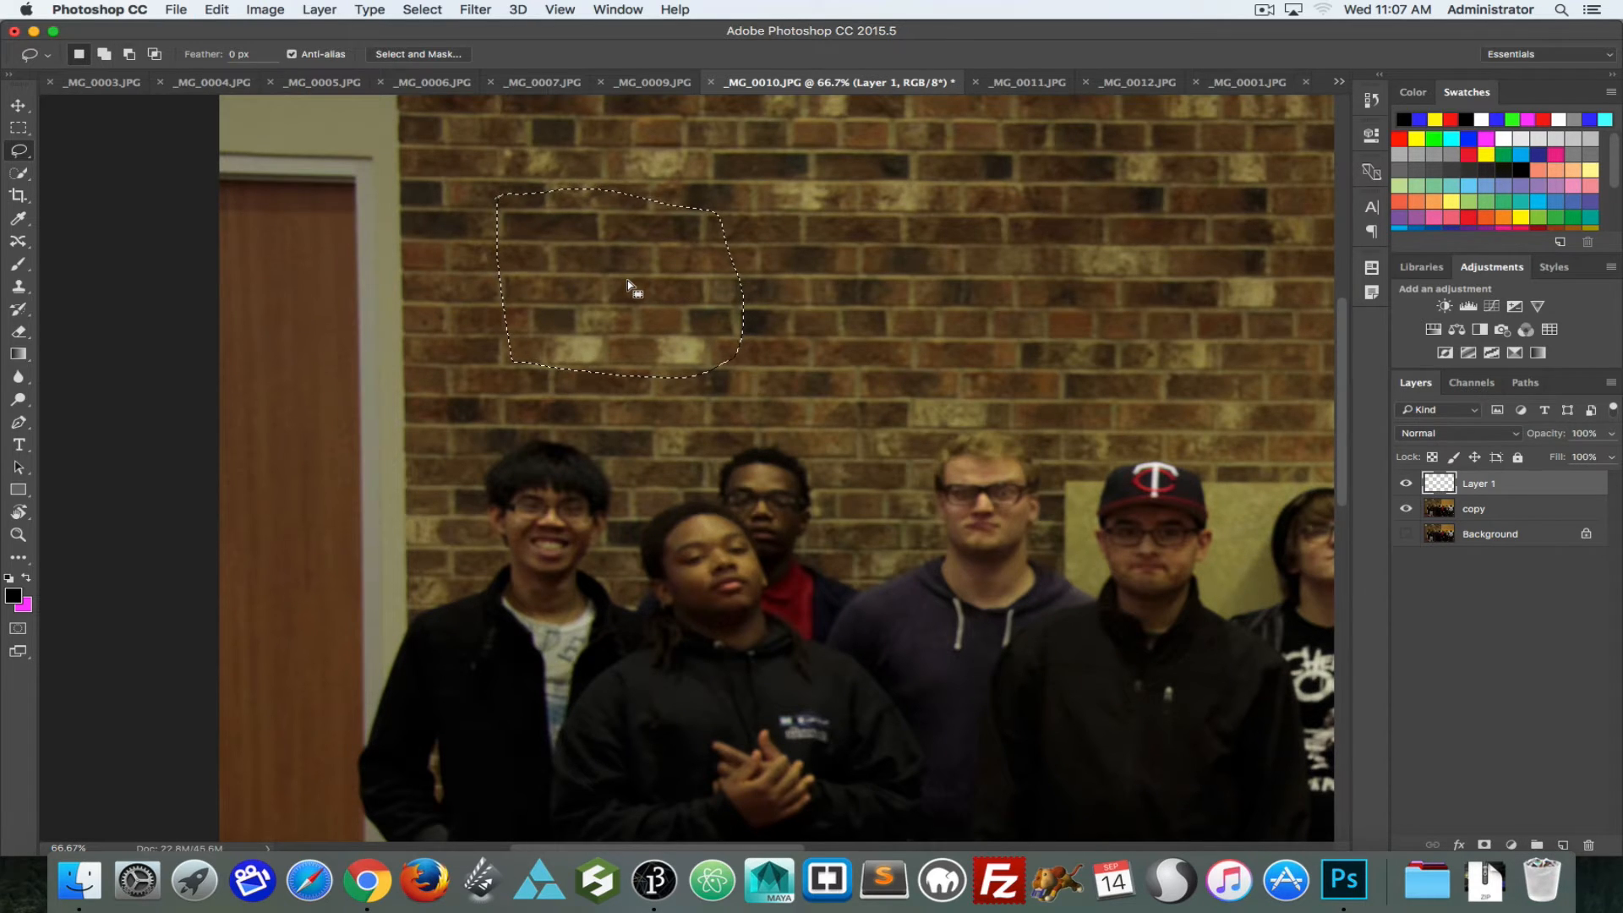
pyautogui.click(1471, 508)
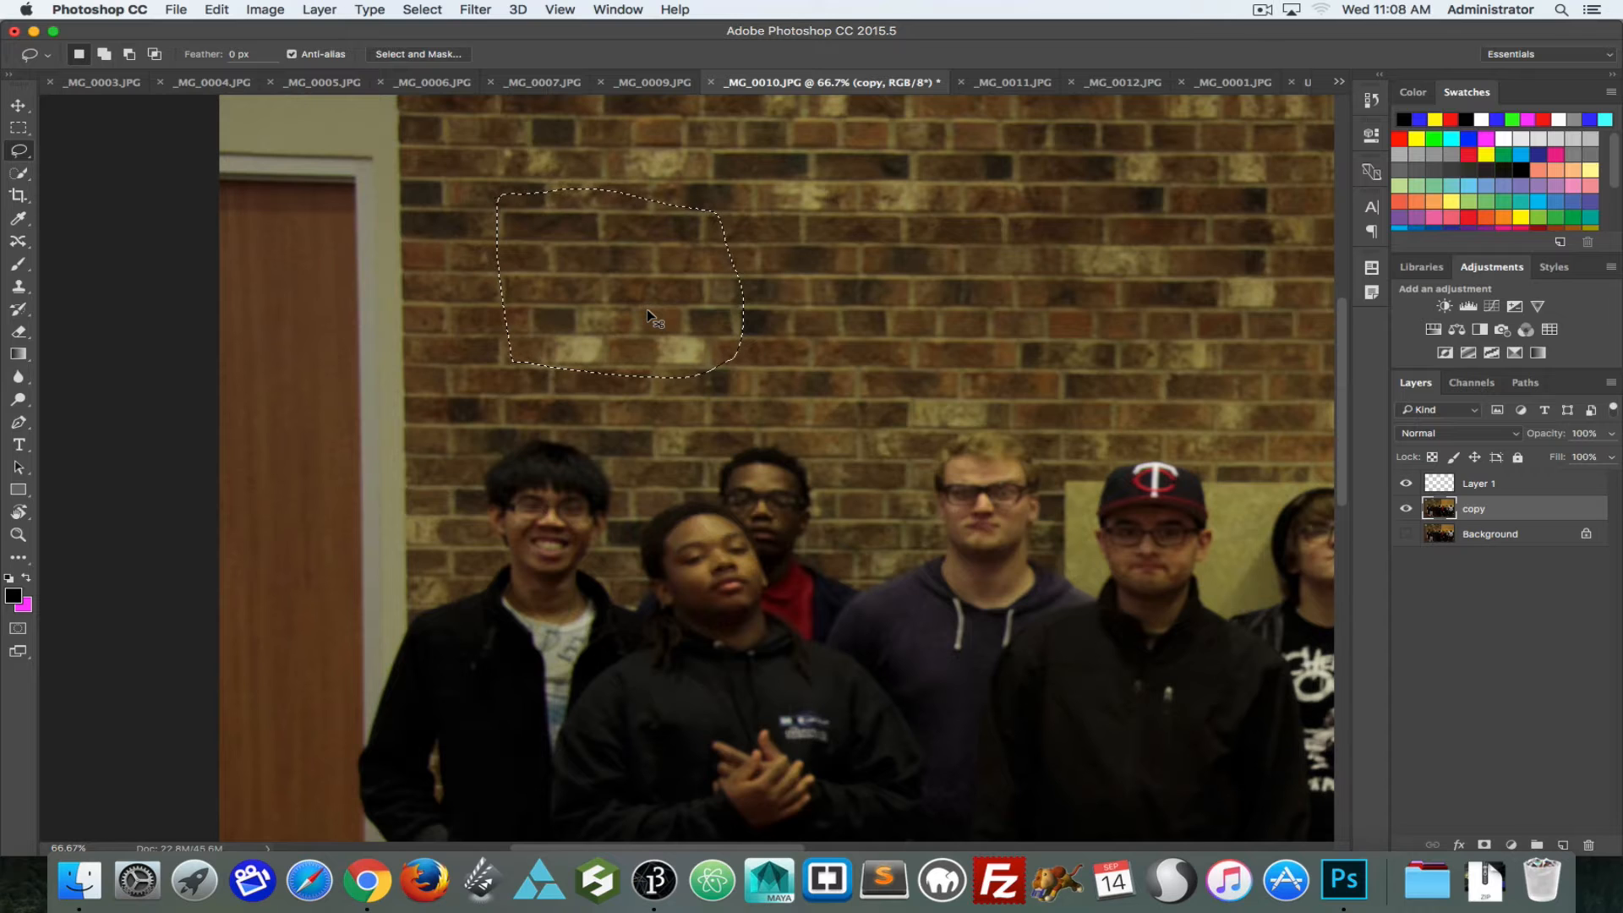
pyautogui.moveTo(651, 322); pyautogui.dragTo(886, 373)
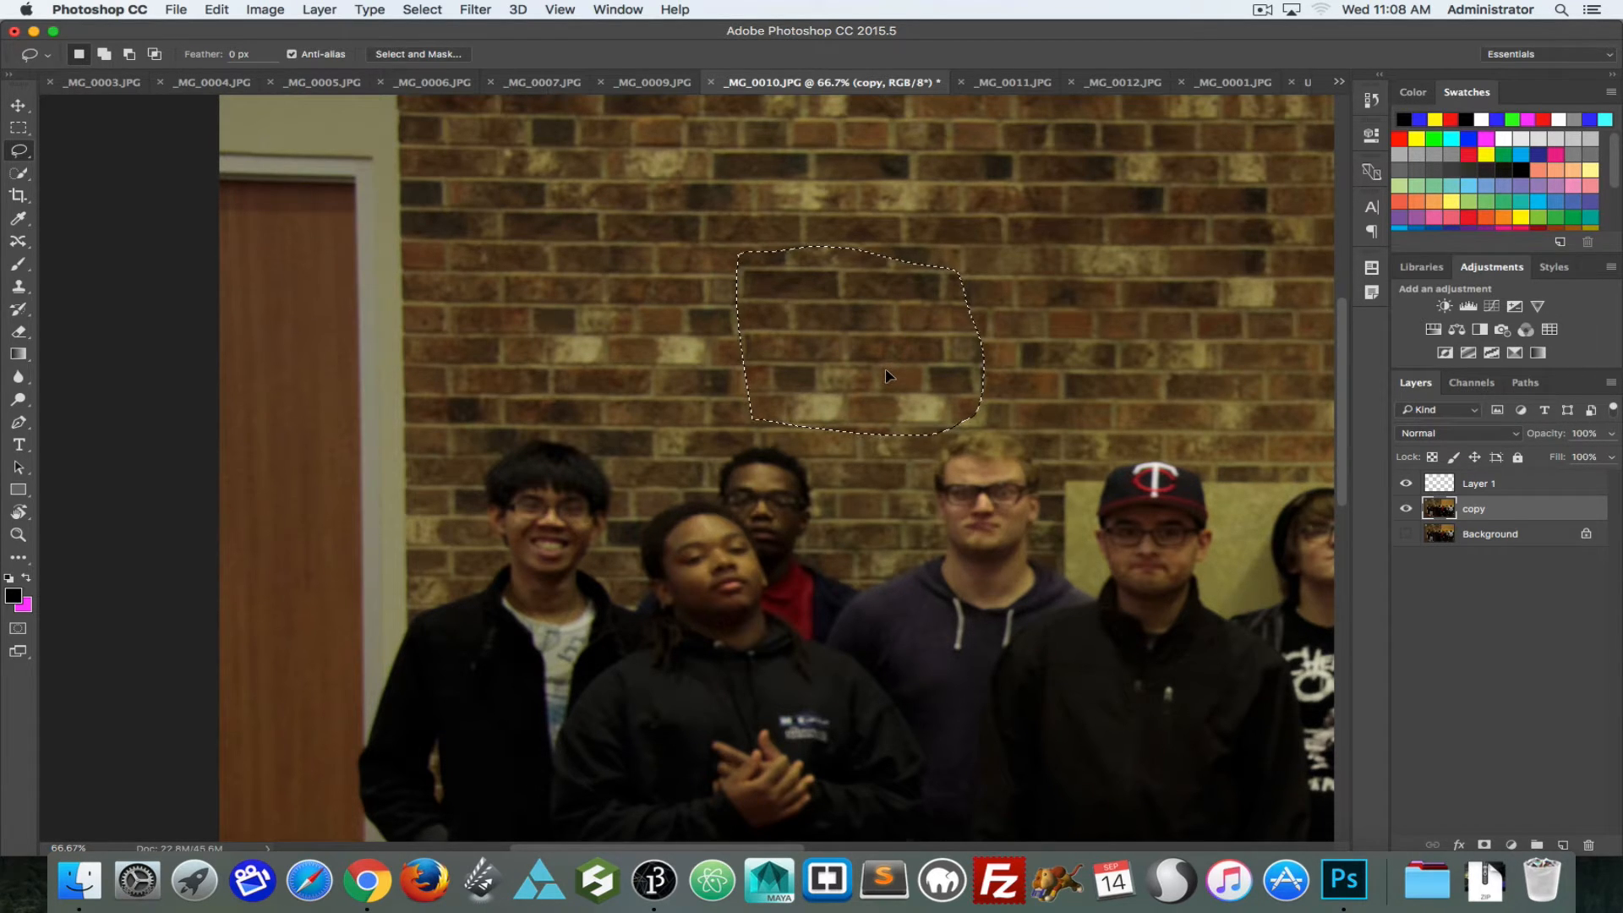
pyautogui.hotkey('ctrl', 'd')
pyautogui.press('cmd+v')
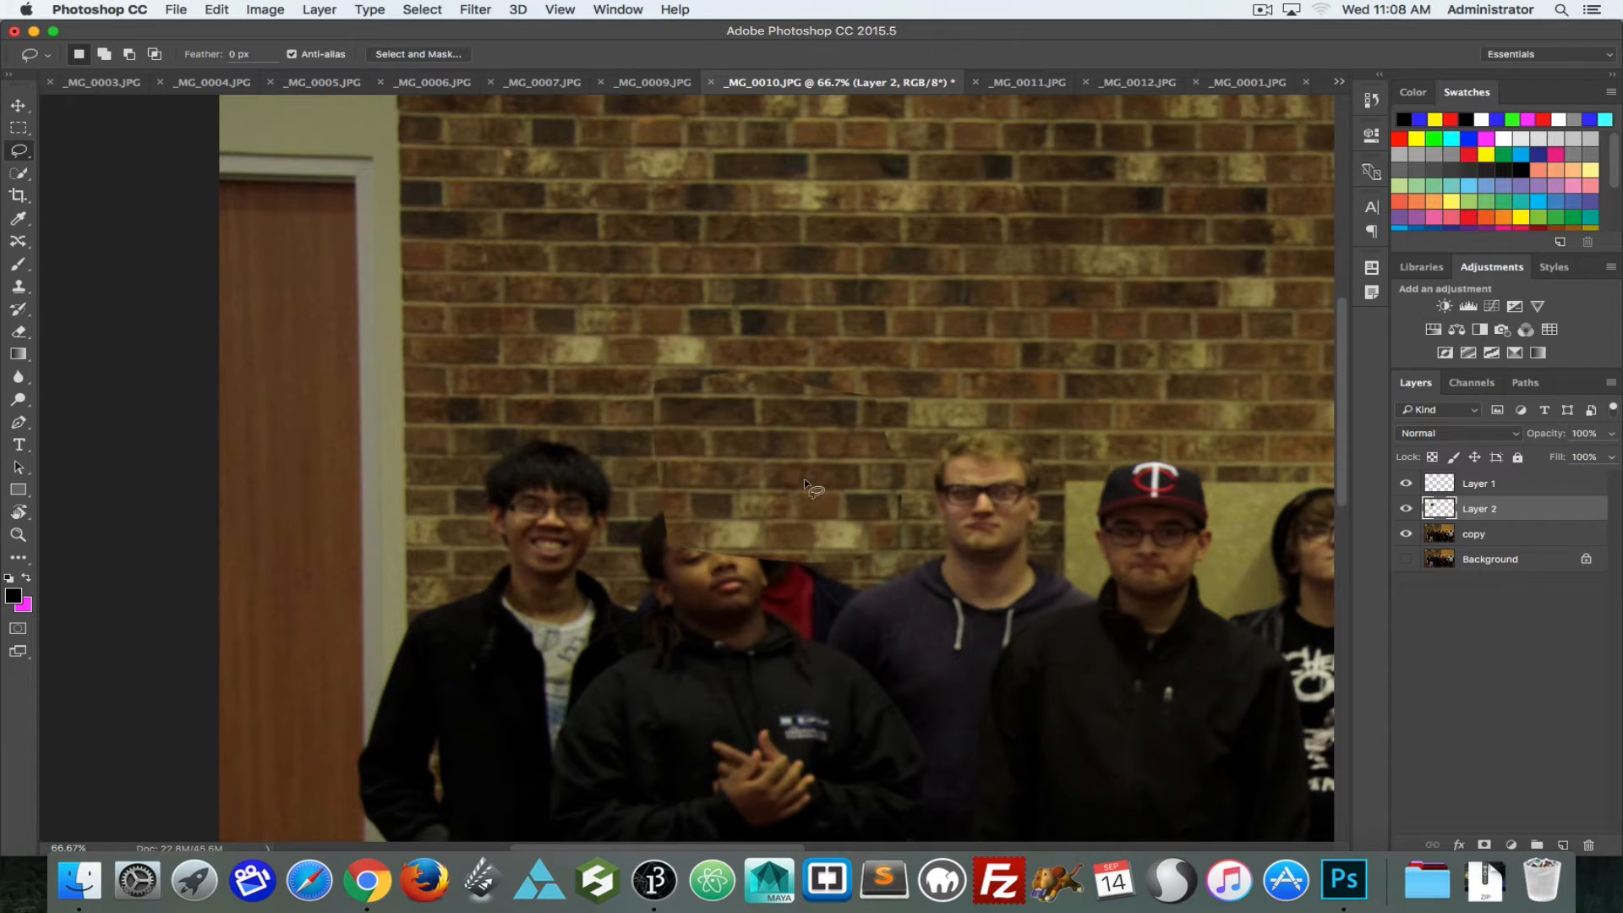
# Step: Clear any selection and move the pasted brick patch over the leftmost man's head with the Move tool
pyautogui.moveTo(788, 470); pyautogui.dragTo(664, 430)
pyautogui.press('super+d')
pyautogui.press('v')
pyautogui.moveTo(811, 456); pyautogui.dragTo(566, 486)
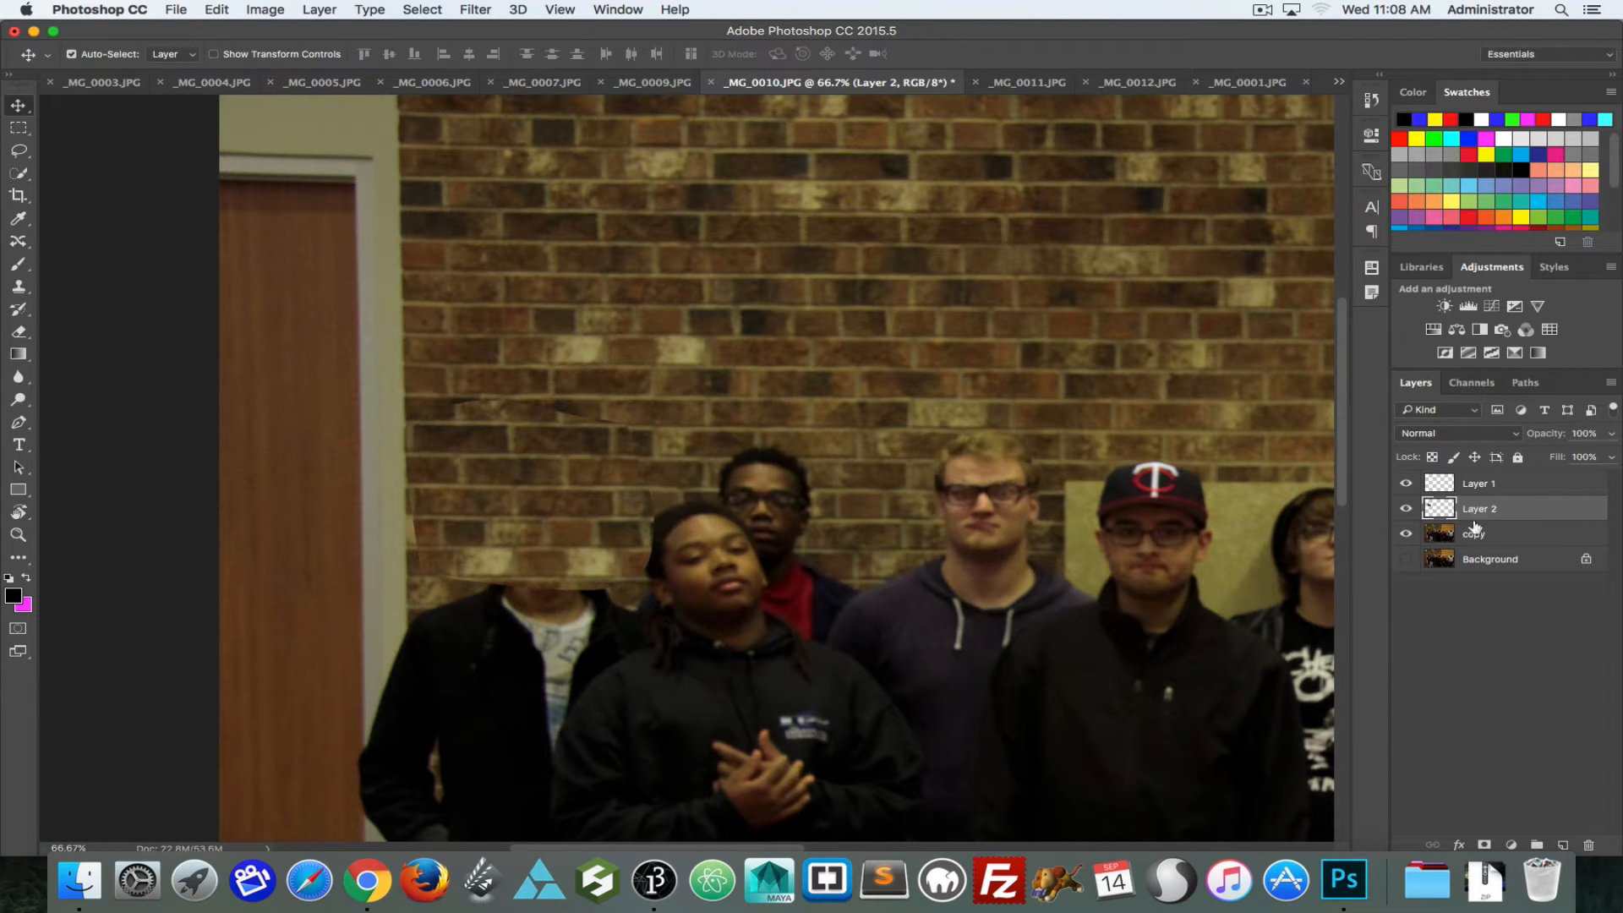
# Step: Add a layer mask to Layer 2 and paint it black with an 80 px brush to reveal the neck and collar and blend the patch's upper edge
pyautogui.click(1484, 843)
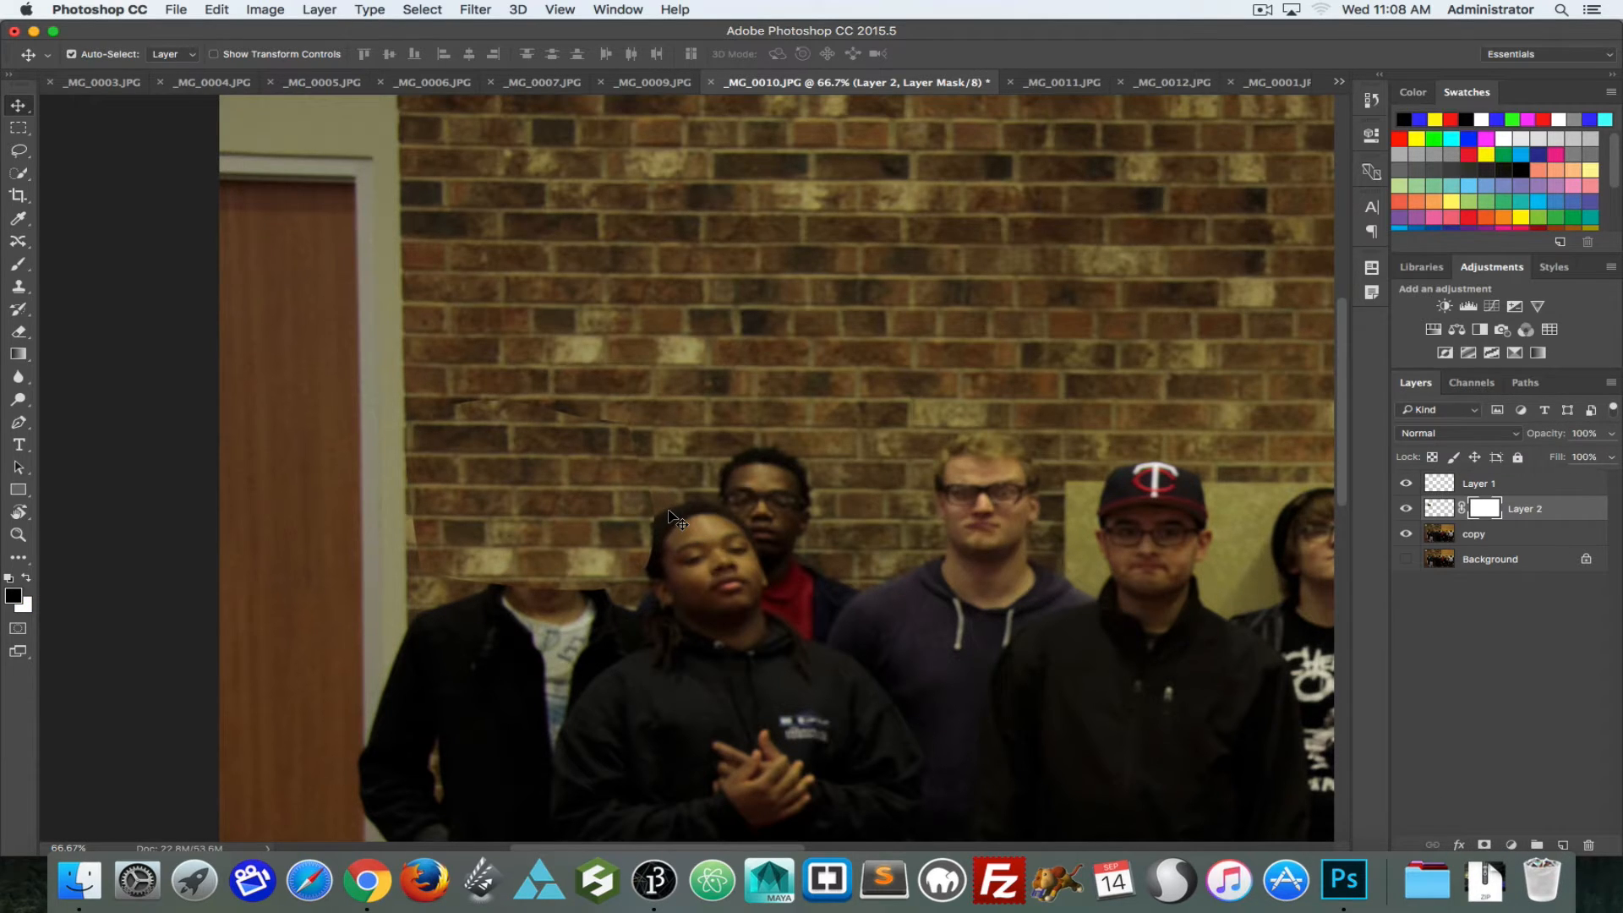
pyautogui.press('b')
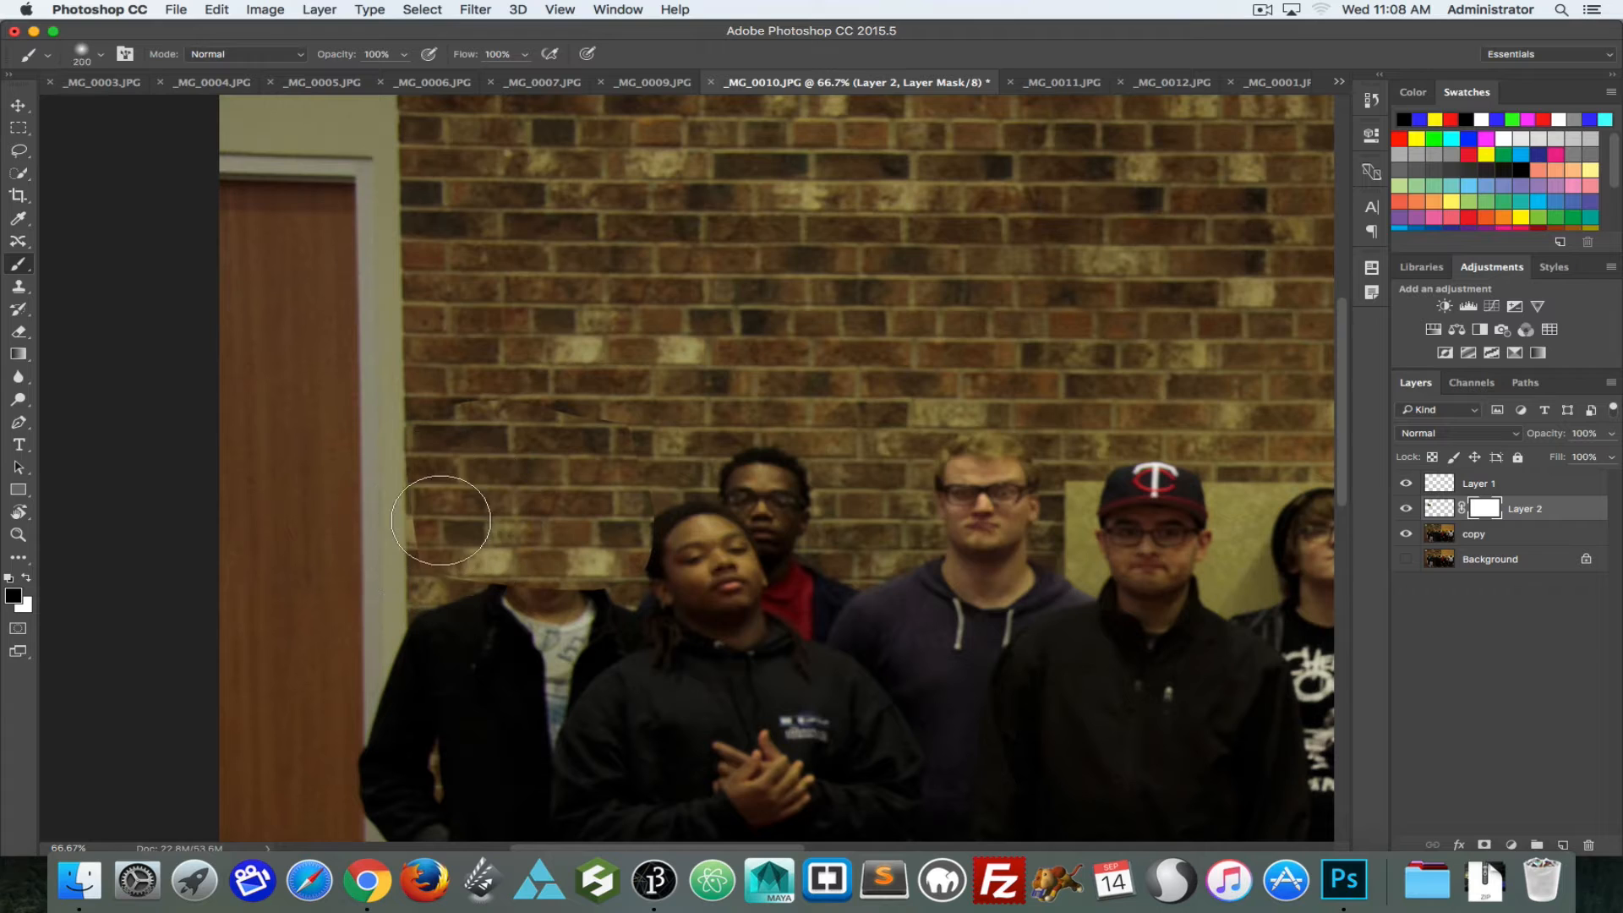
pyautogui.press('[')
pyautogui.press('[')
pyautogui.press('[')
pyautogui.press('[')
pyautogui.press('[')
pyautogui.press('[')
pyautogui.moveTo(470, 595); pyautogui.dragTo(619, 599)
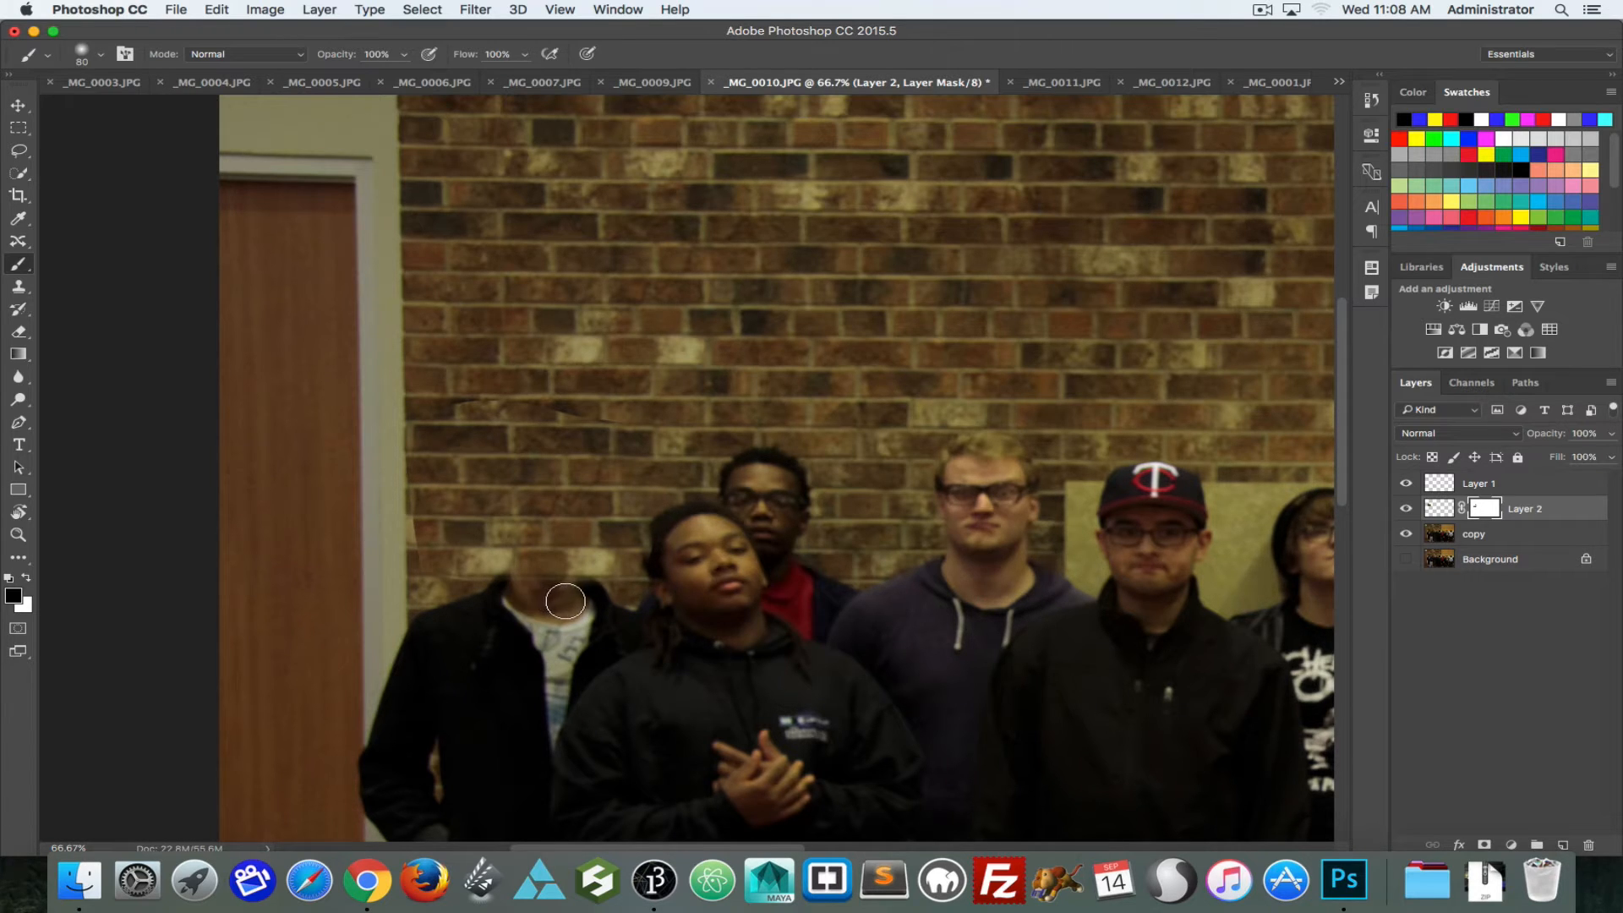
pyautogui.moveTo(544, 598); pyautogui.dragTo(528, 593)
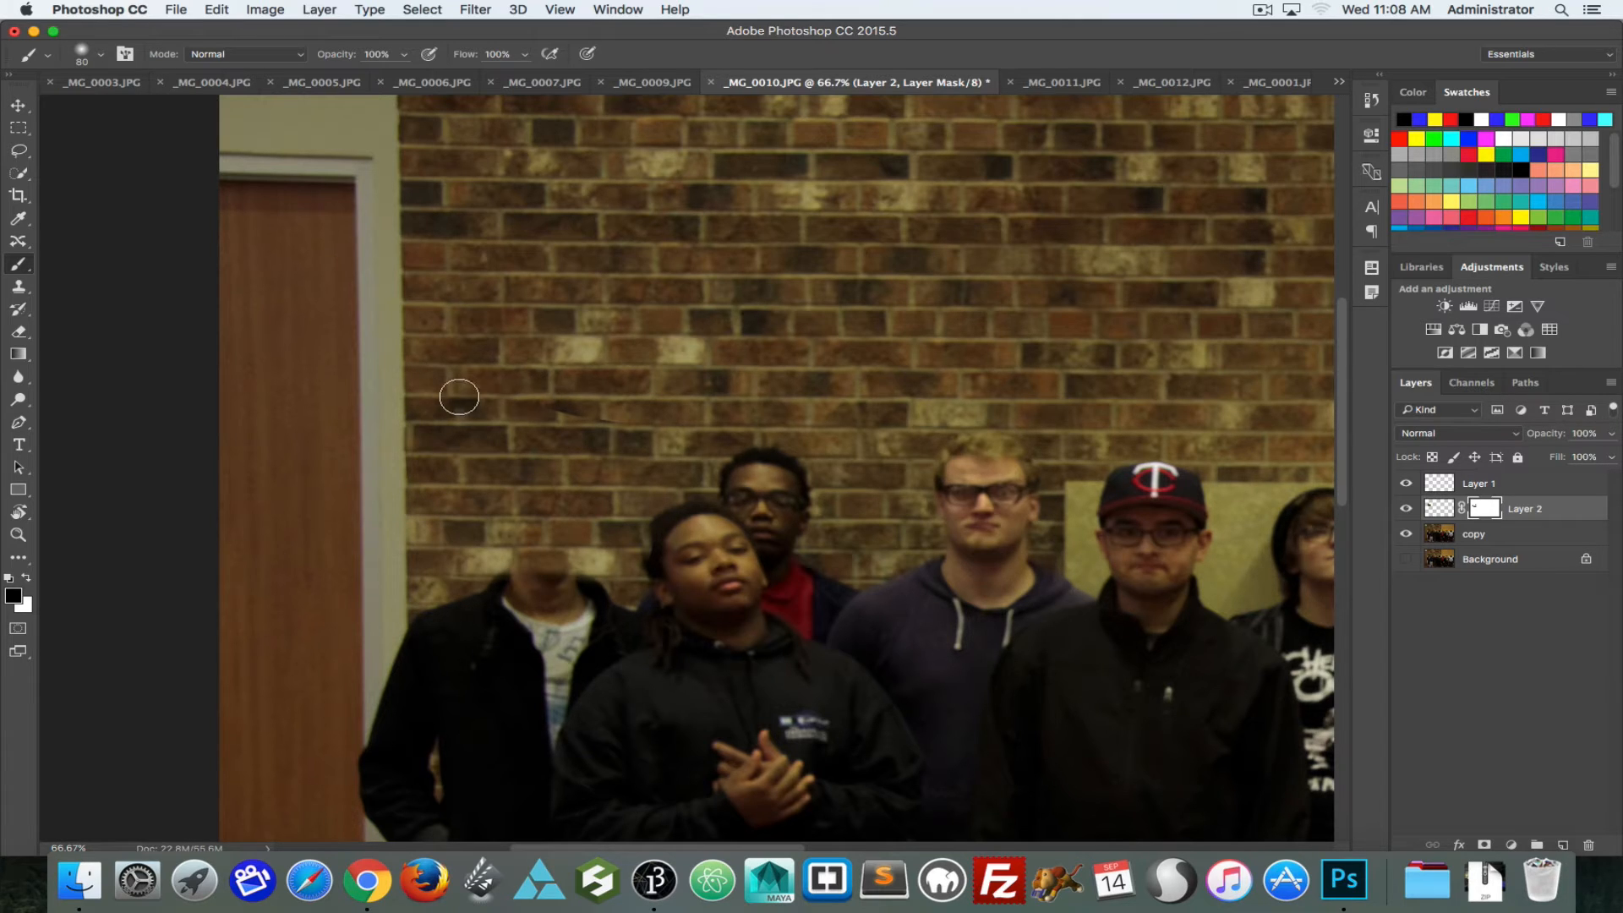
pyautogui.moveTo(459, 398); pyautogui.dragTo(671, 411)
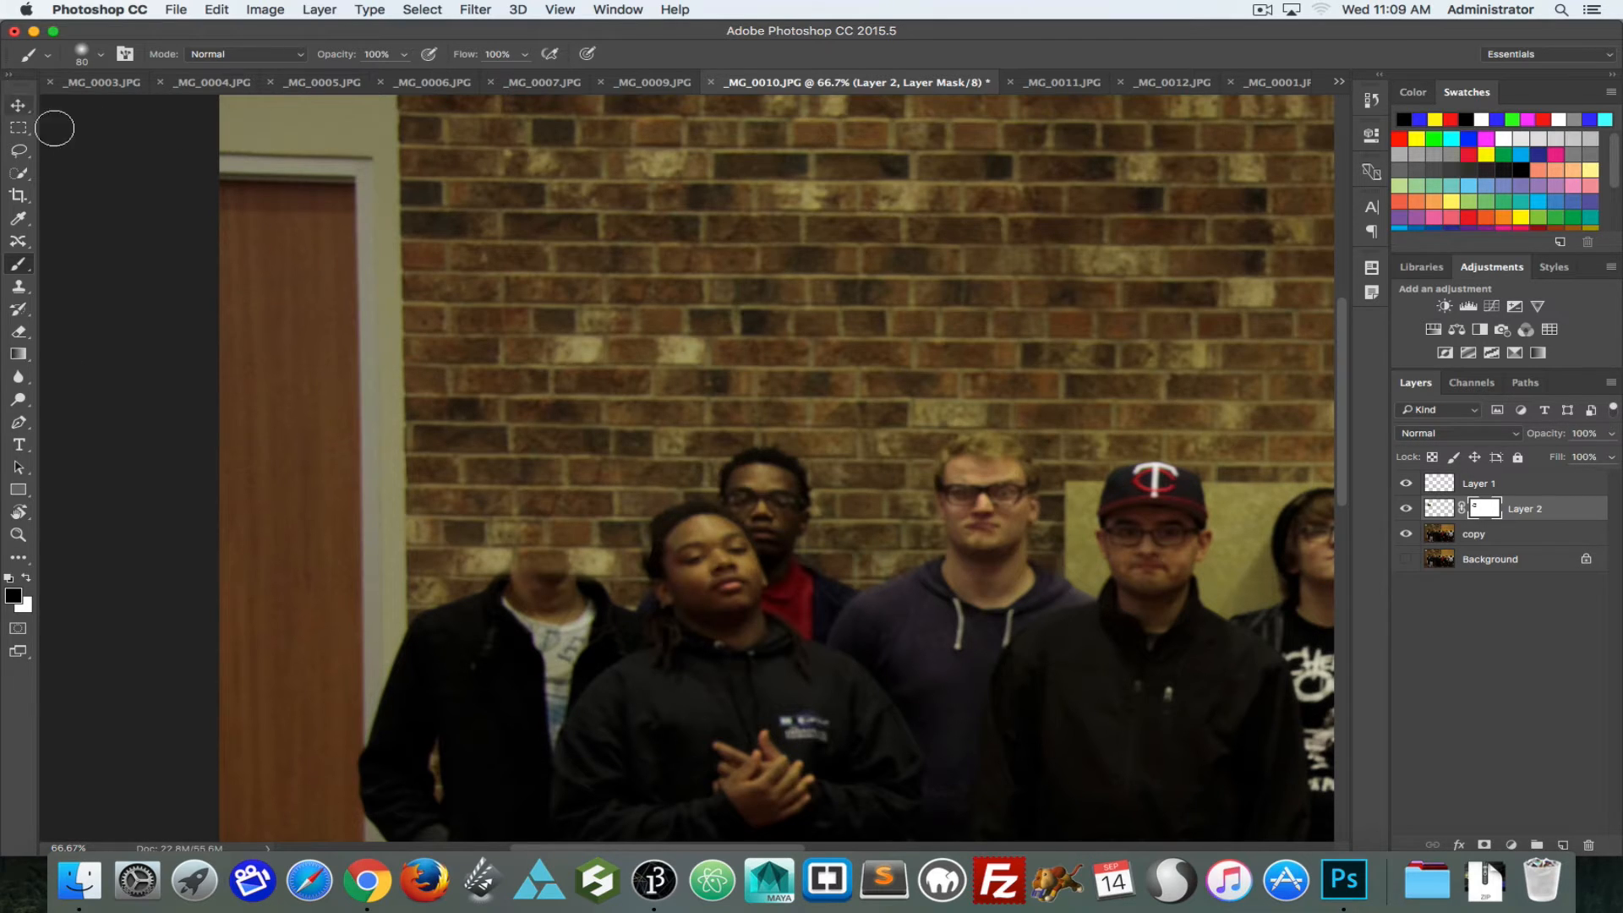
# Step: Try a mask stroke across the brick patch at 100% brush hardness, undo it, and set the hardness back to 0%
pyautogui.click(82, 57)
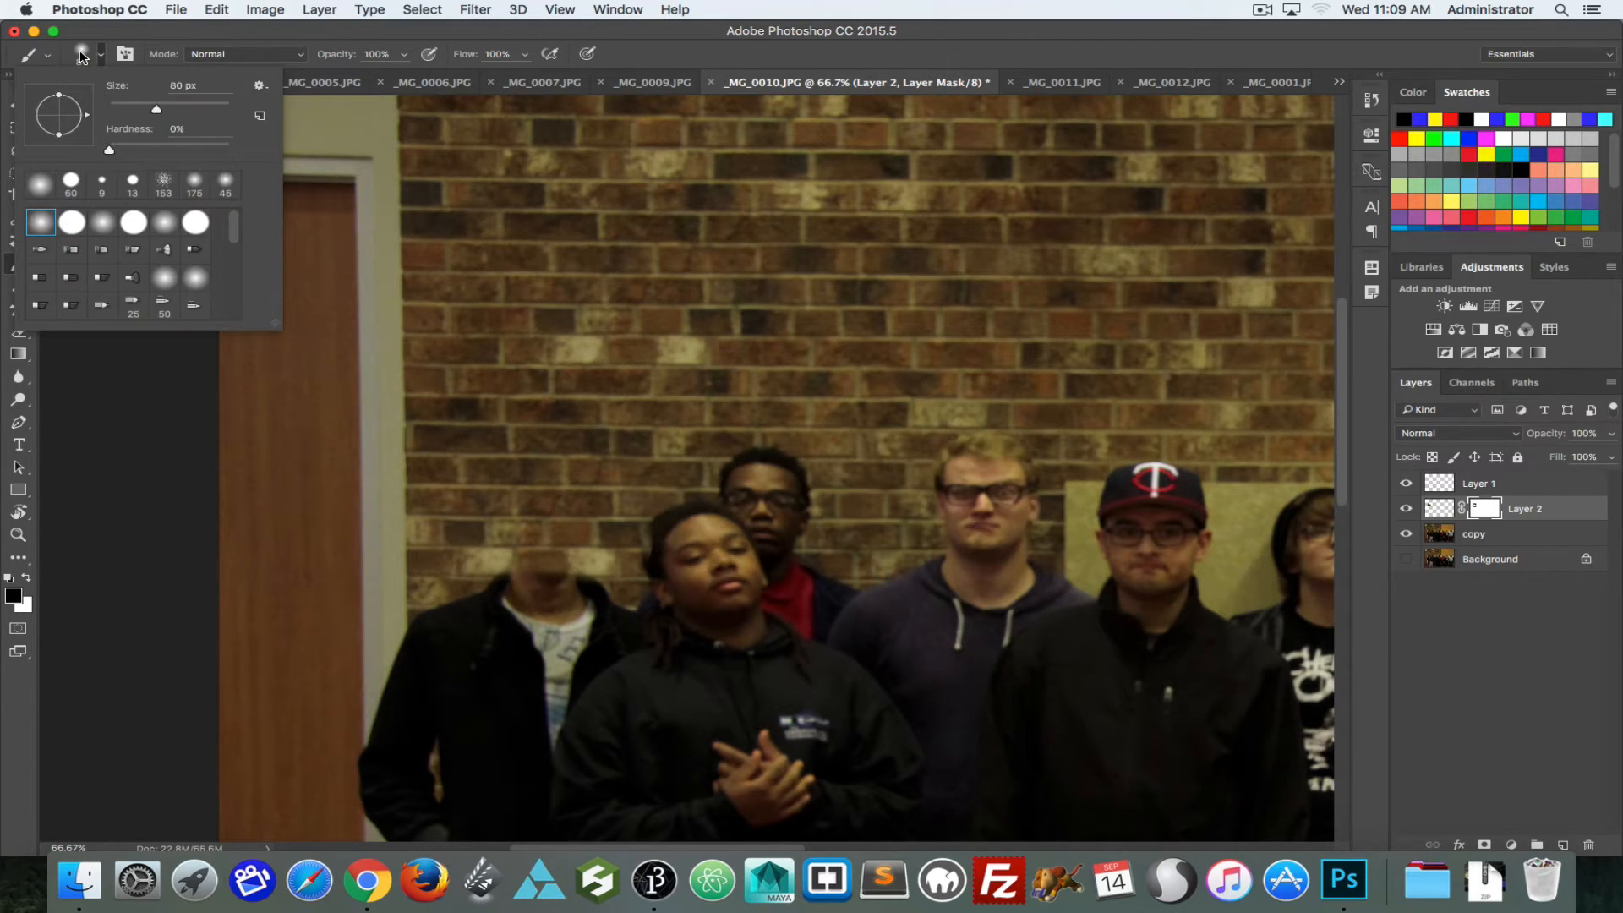
pyautogui.moveTo(110, 150); pyautogui.dragTo(229, 150)
pyautogui.moveTo(592, 421); pyautogui.dragTo(592, 480)
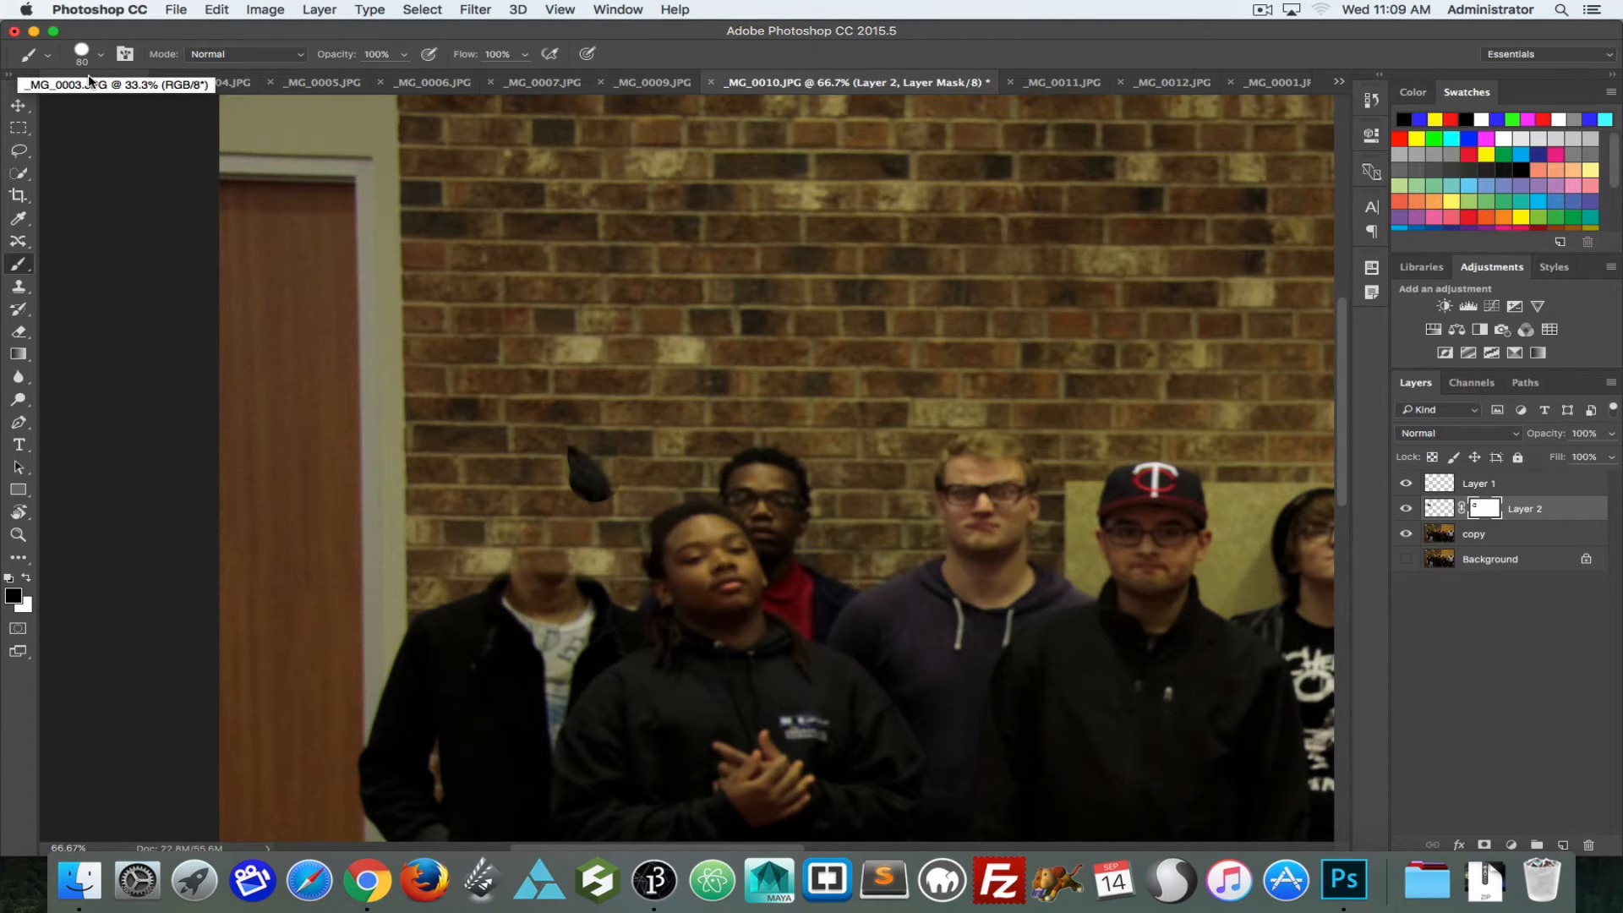
pyautogui.press('super+z')
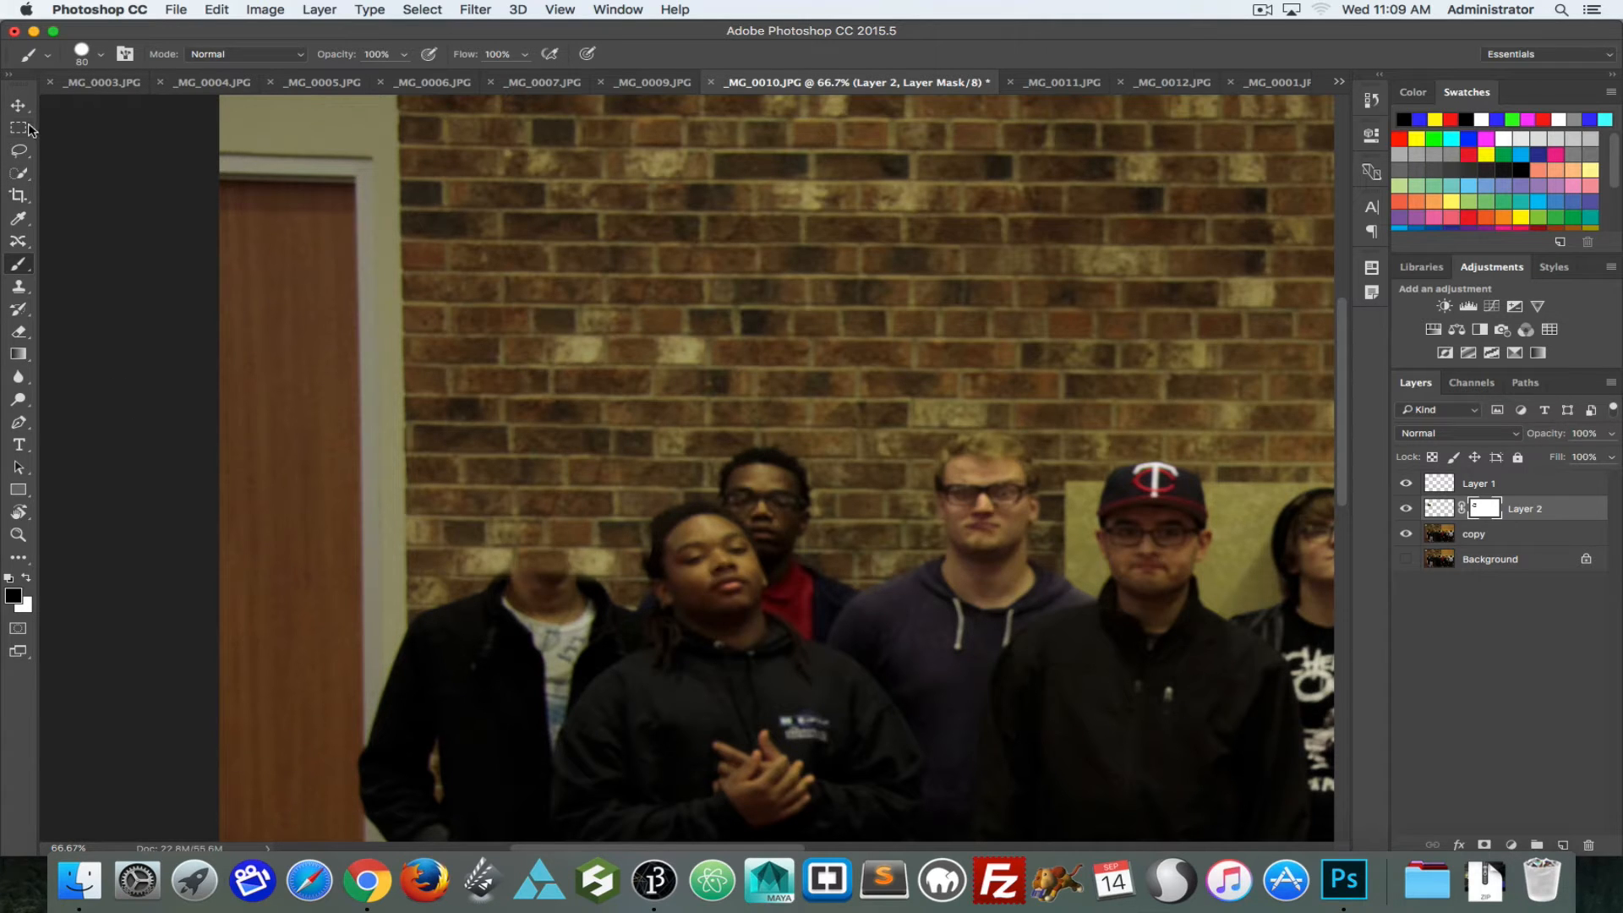
pyautogui.click(81, 53)
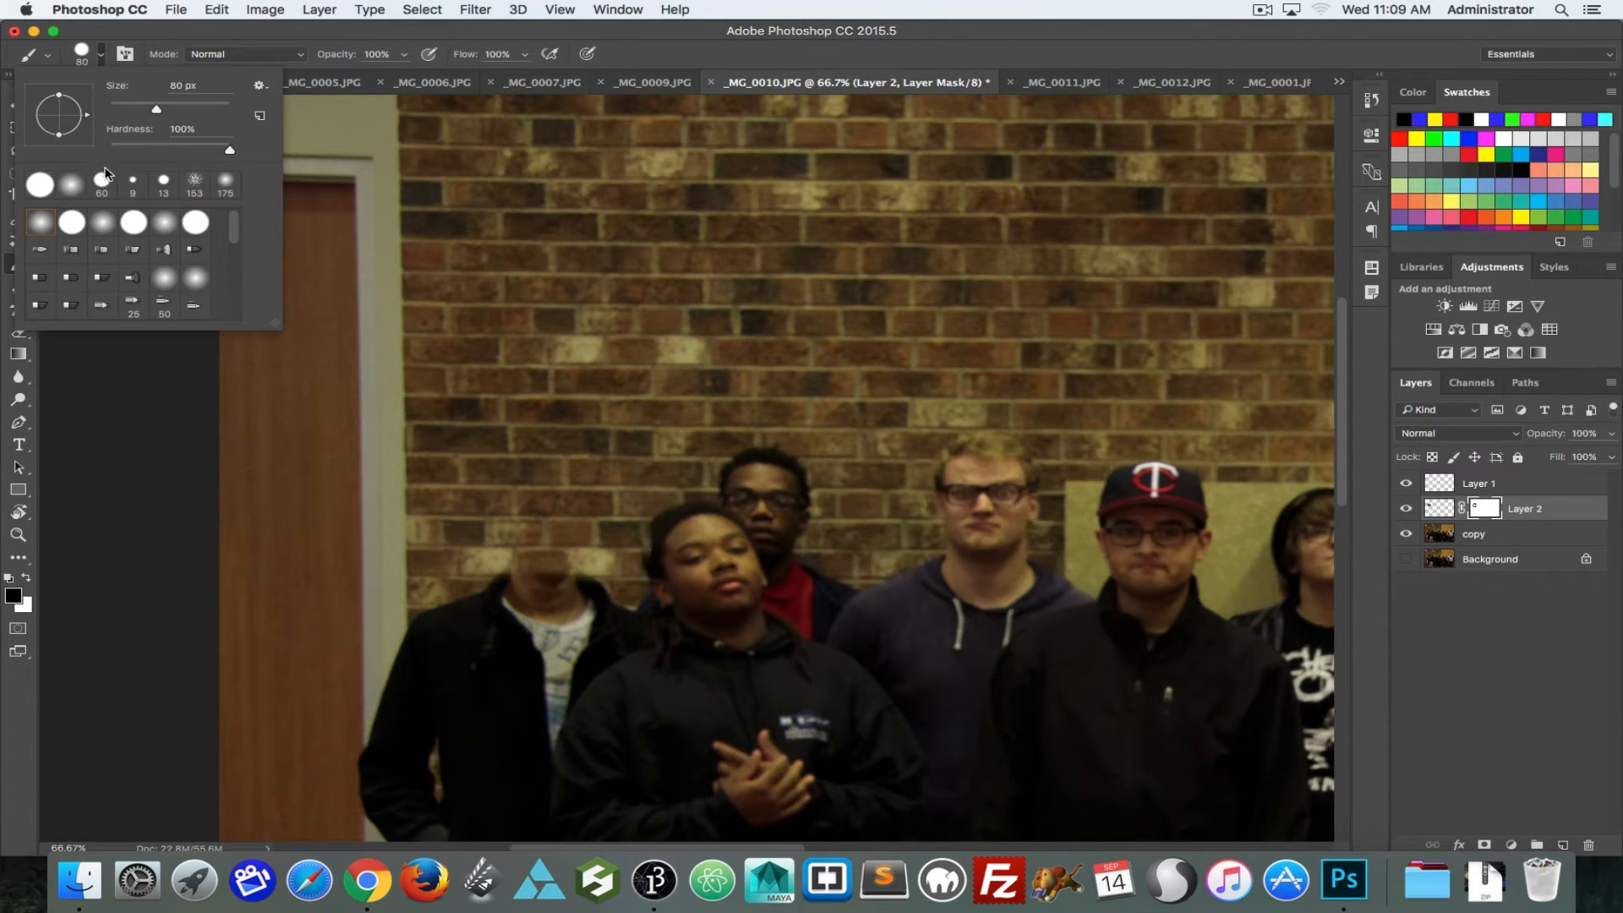
pyautogui.moveTo(188, 156); pyautogui.dragTo(109, 150)
# Step: Touch up the Layer 2 mask with the soft brush, painting white to restore the bricks along the top of the neck
pyautogui.click(497, 601)
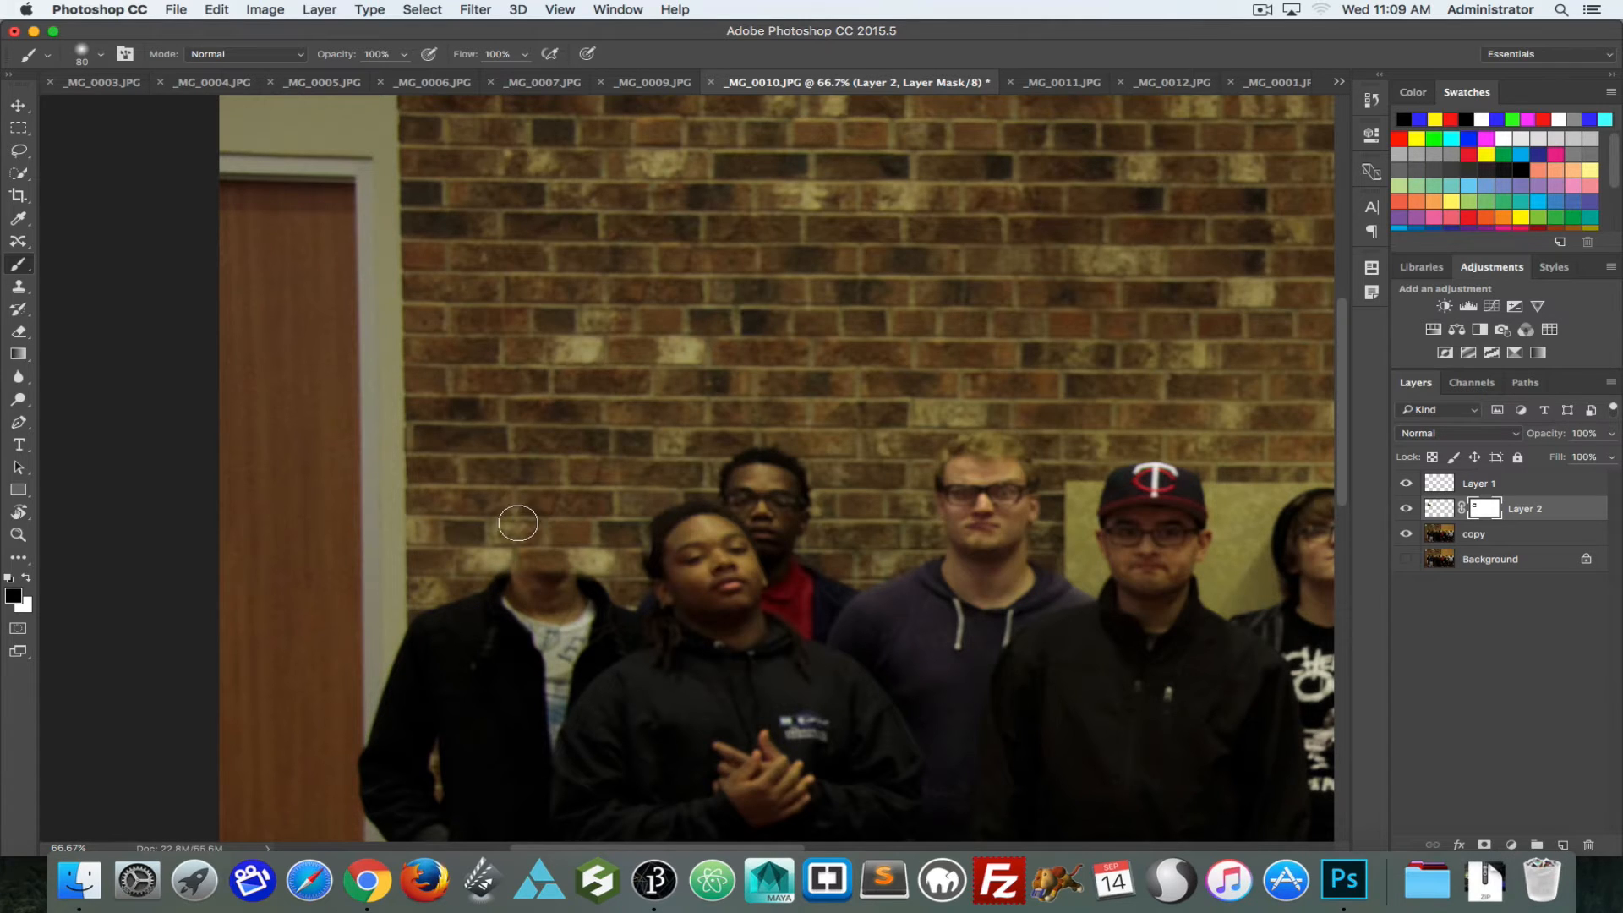
pyautogui.press('z')
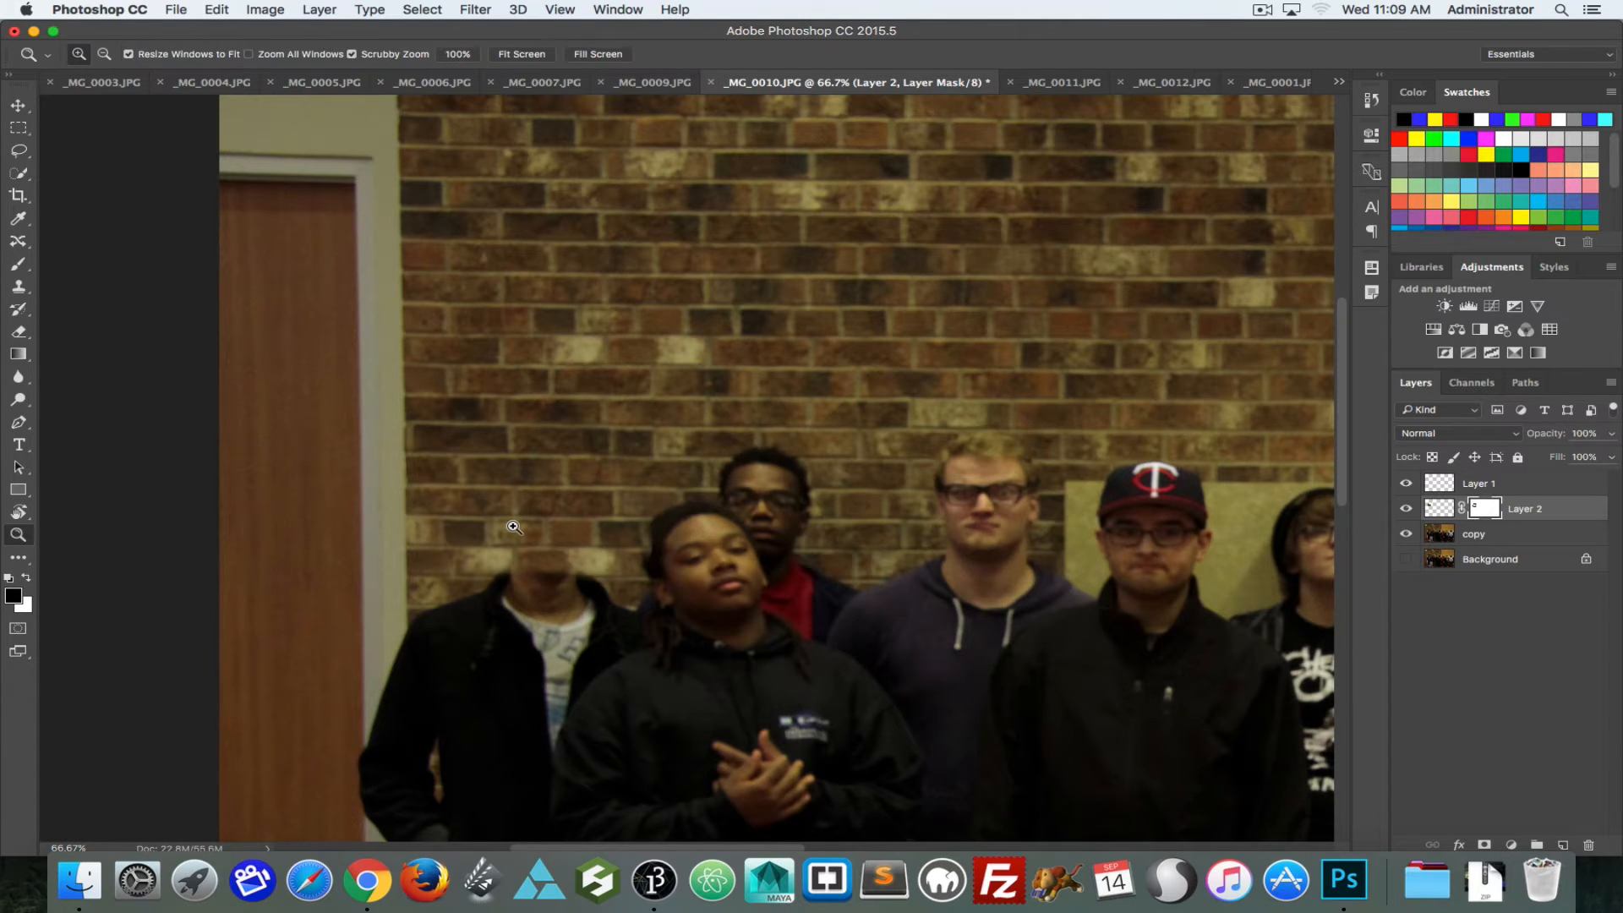
pyautogui.press('x')
pyautogui.press('b')
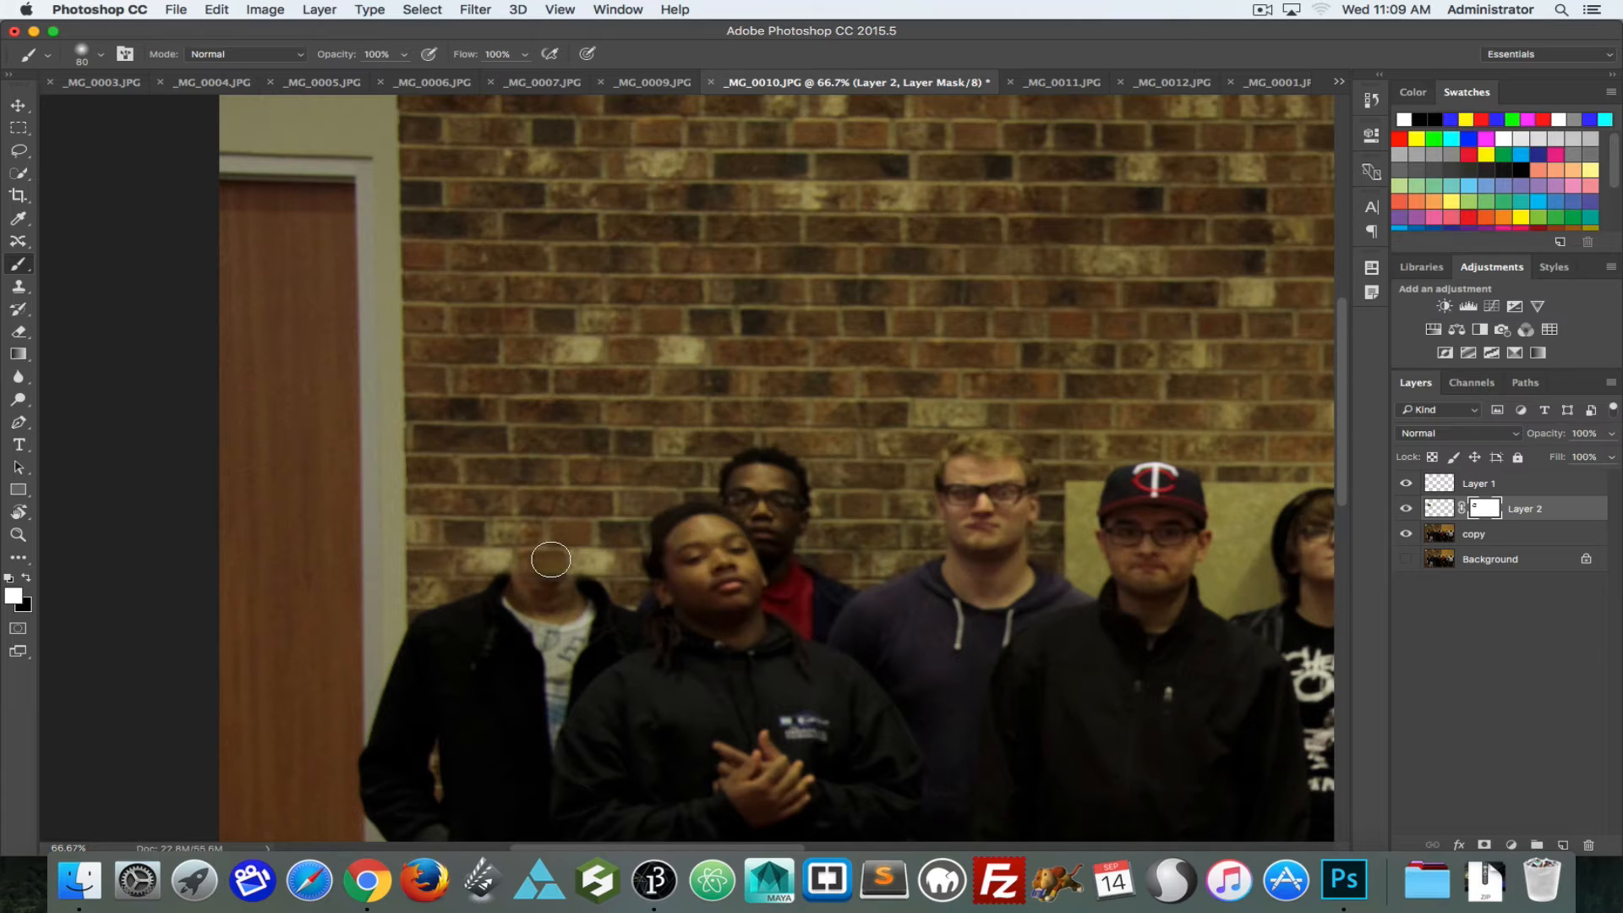
pyautogui.moveTo(507, 562); pyautogui.dragTo(596, 563)
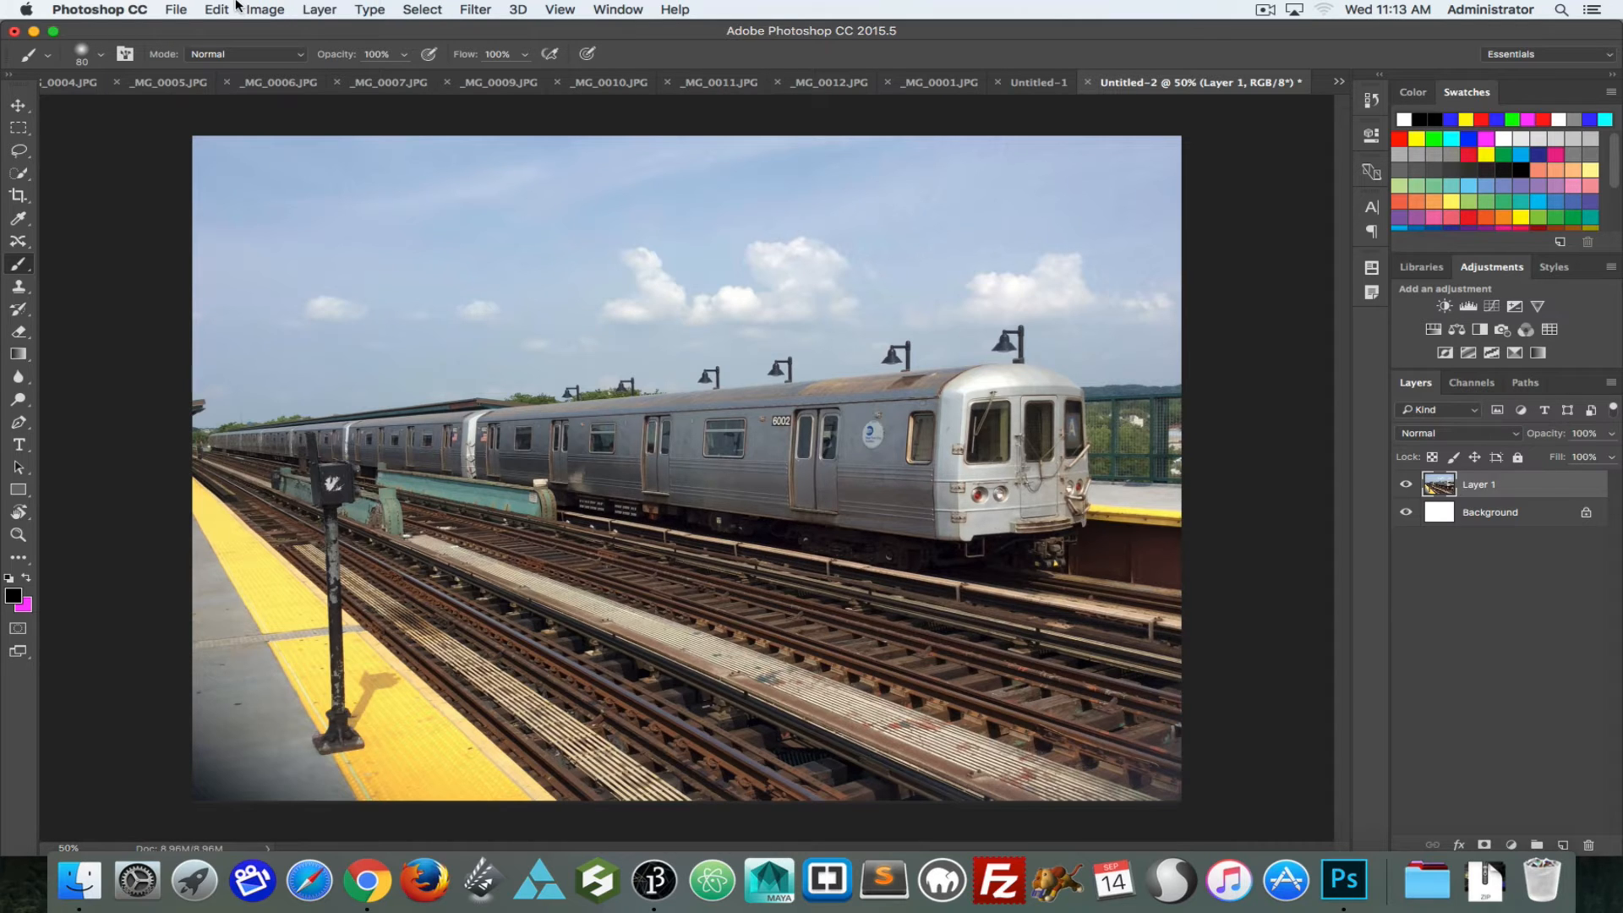
# Step: Start Perspective Warp on the train photo's Layer 1 and draw a plane over the train's front face
pyautogui.click(217, 8)
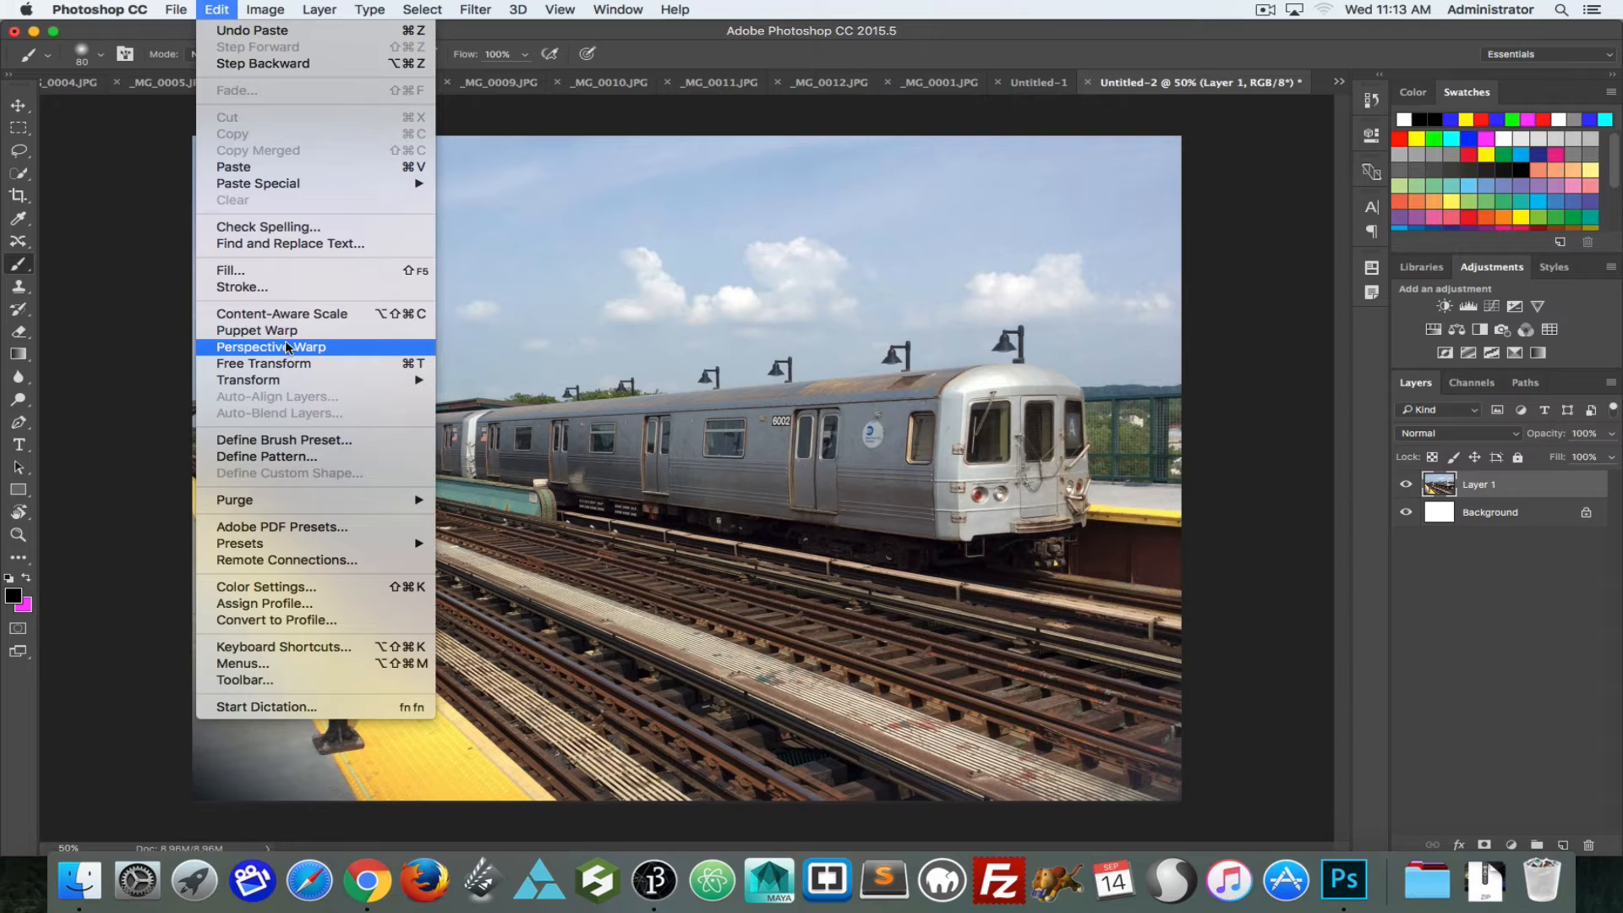
pyautogui.click(394, 347)
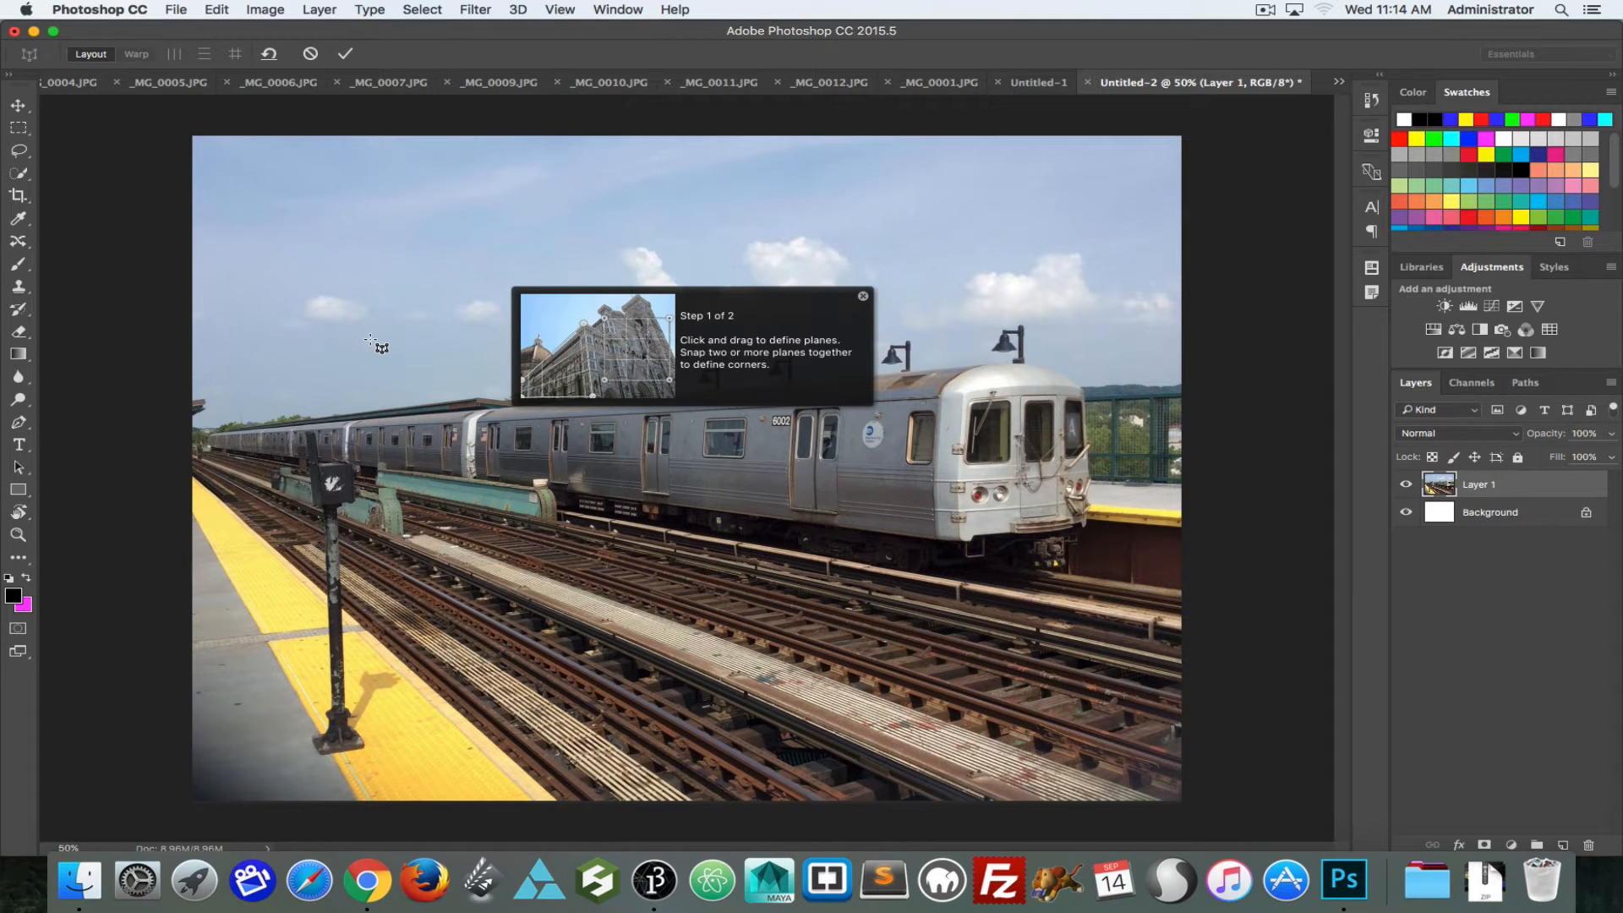
pyautogui.click(864, 297)
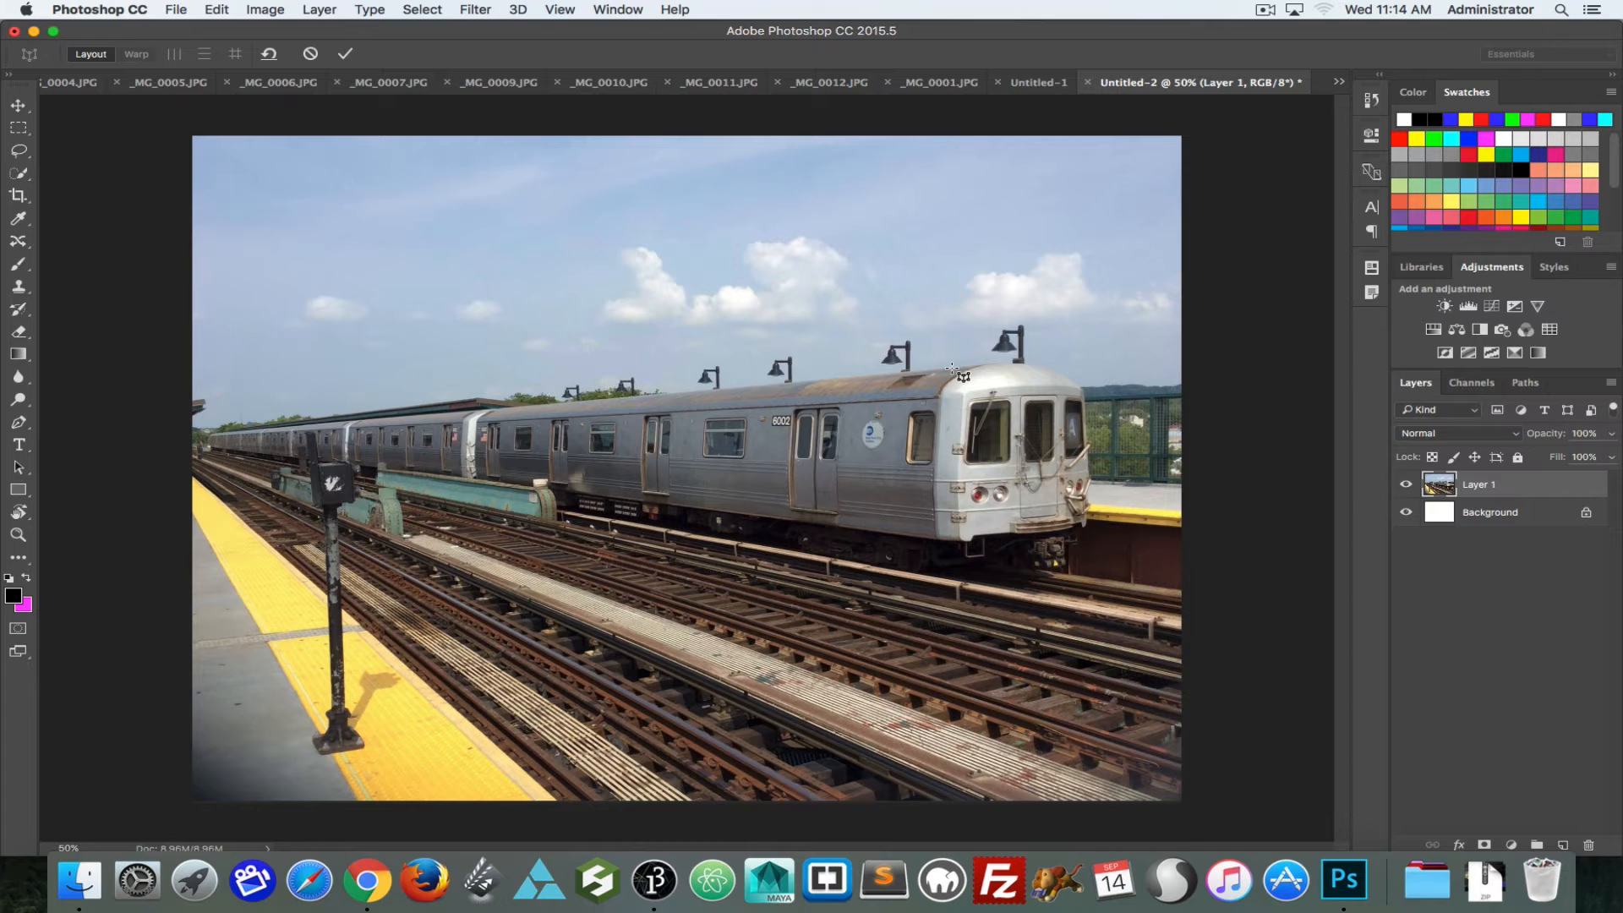
pyautogui.moveTo(952, 368); pyautogui.dragTo(1092, 560)
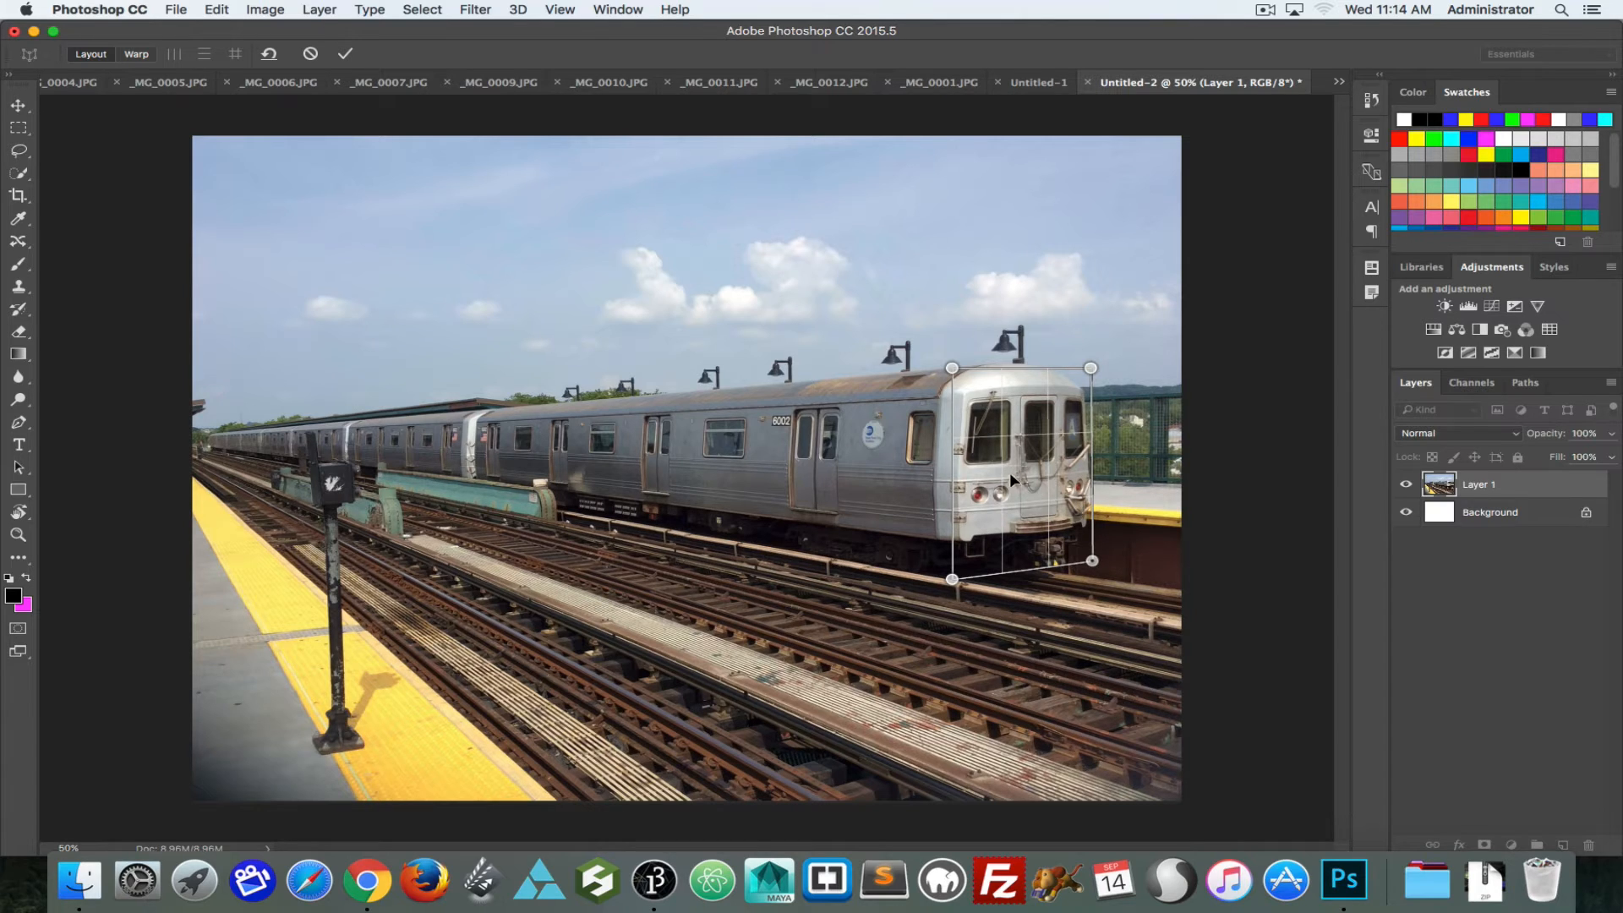
# Step: Fit the front plane's two upper corners to the roof edge of the train's front face
pyautogui.press('super+equal')
pyautogui.press('super+equal')
pyautogui.moveTo(1074, 474); pyautogui.dragTo(718, 454)
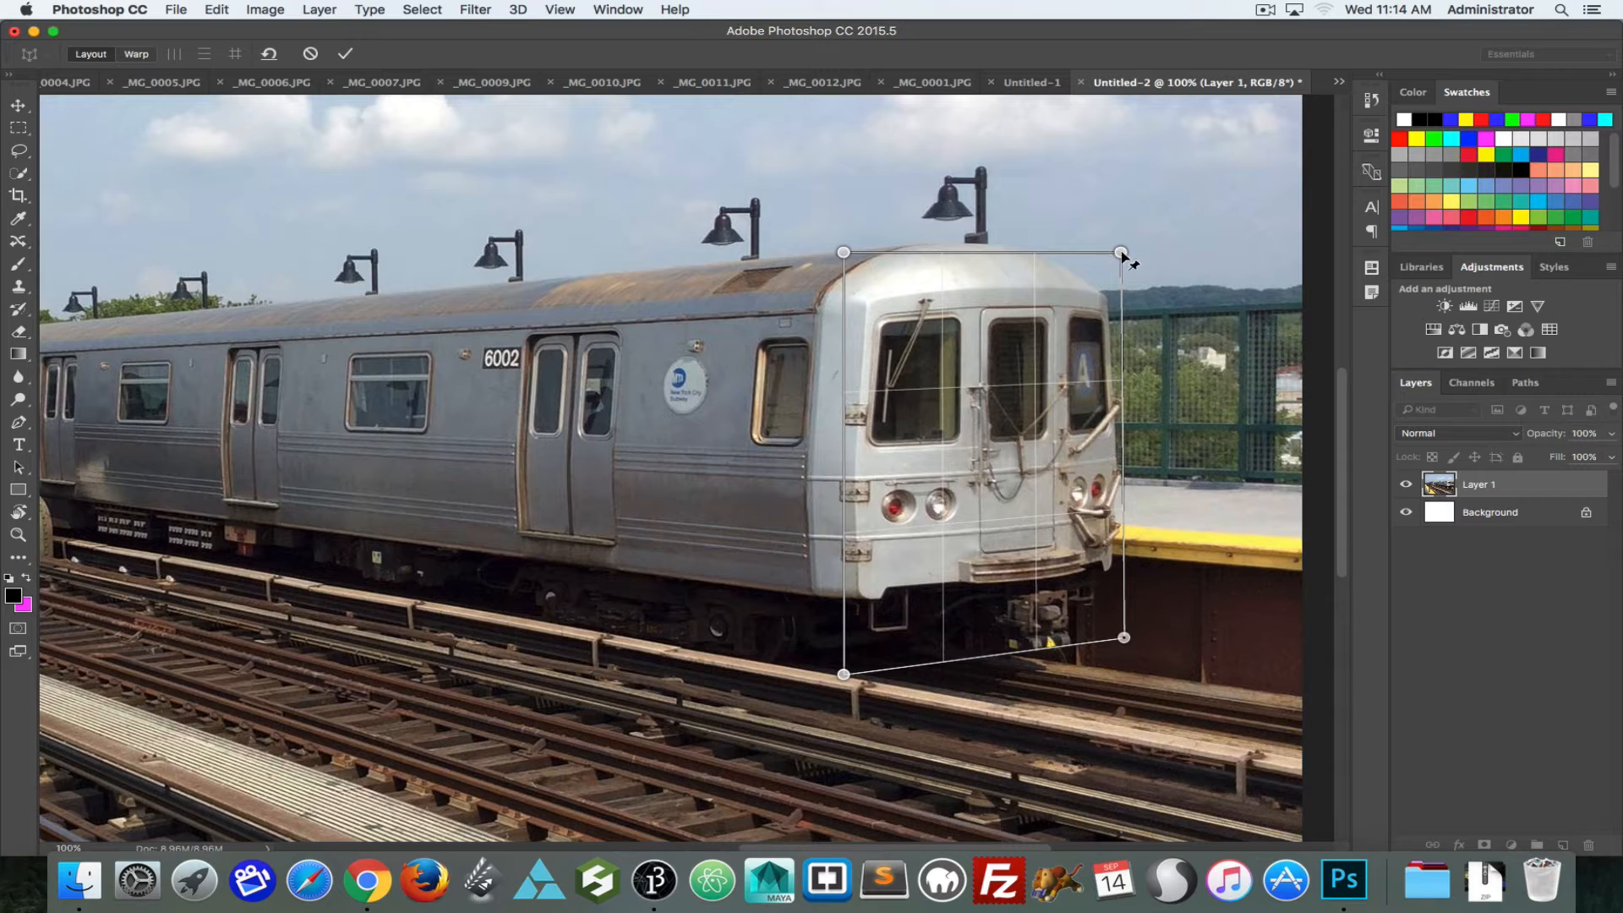
pyautogui.moveTo(1120, 252); pyautogui.dragTo(1122, 283)
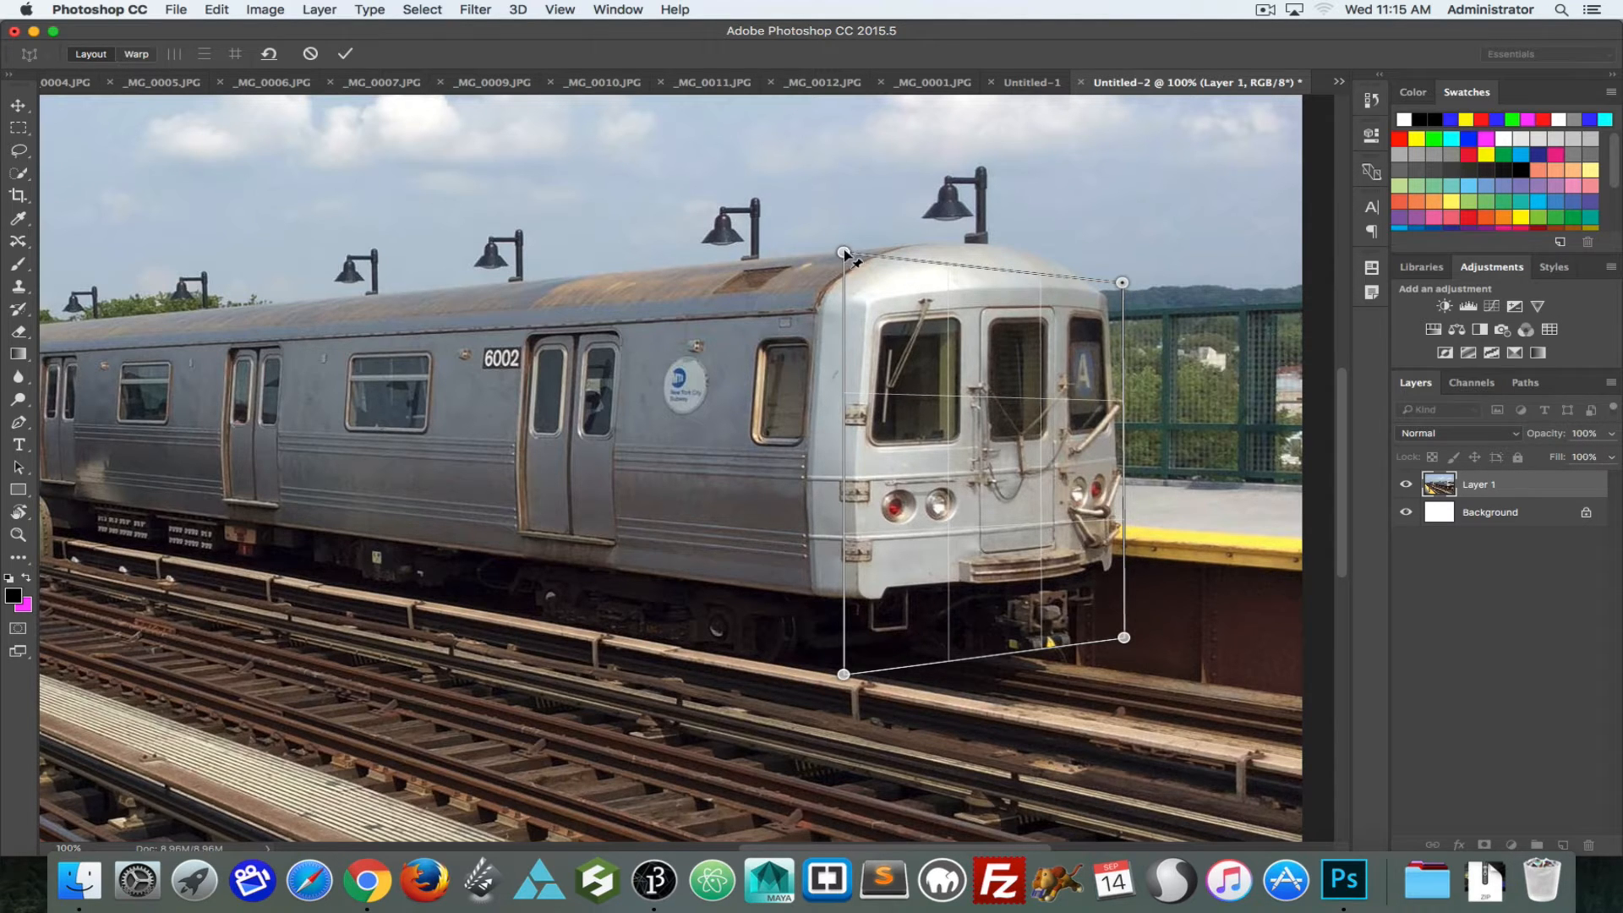
pyautogui.moveTo(845, 251)
pyautogui.mouseDown()
pyautogui.moveTo(839, 289)
pyautogui.moveTo(862, 281)
pyautogui.moveTo(847, 276)
pyautogui.mouseUp()
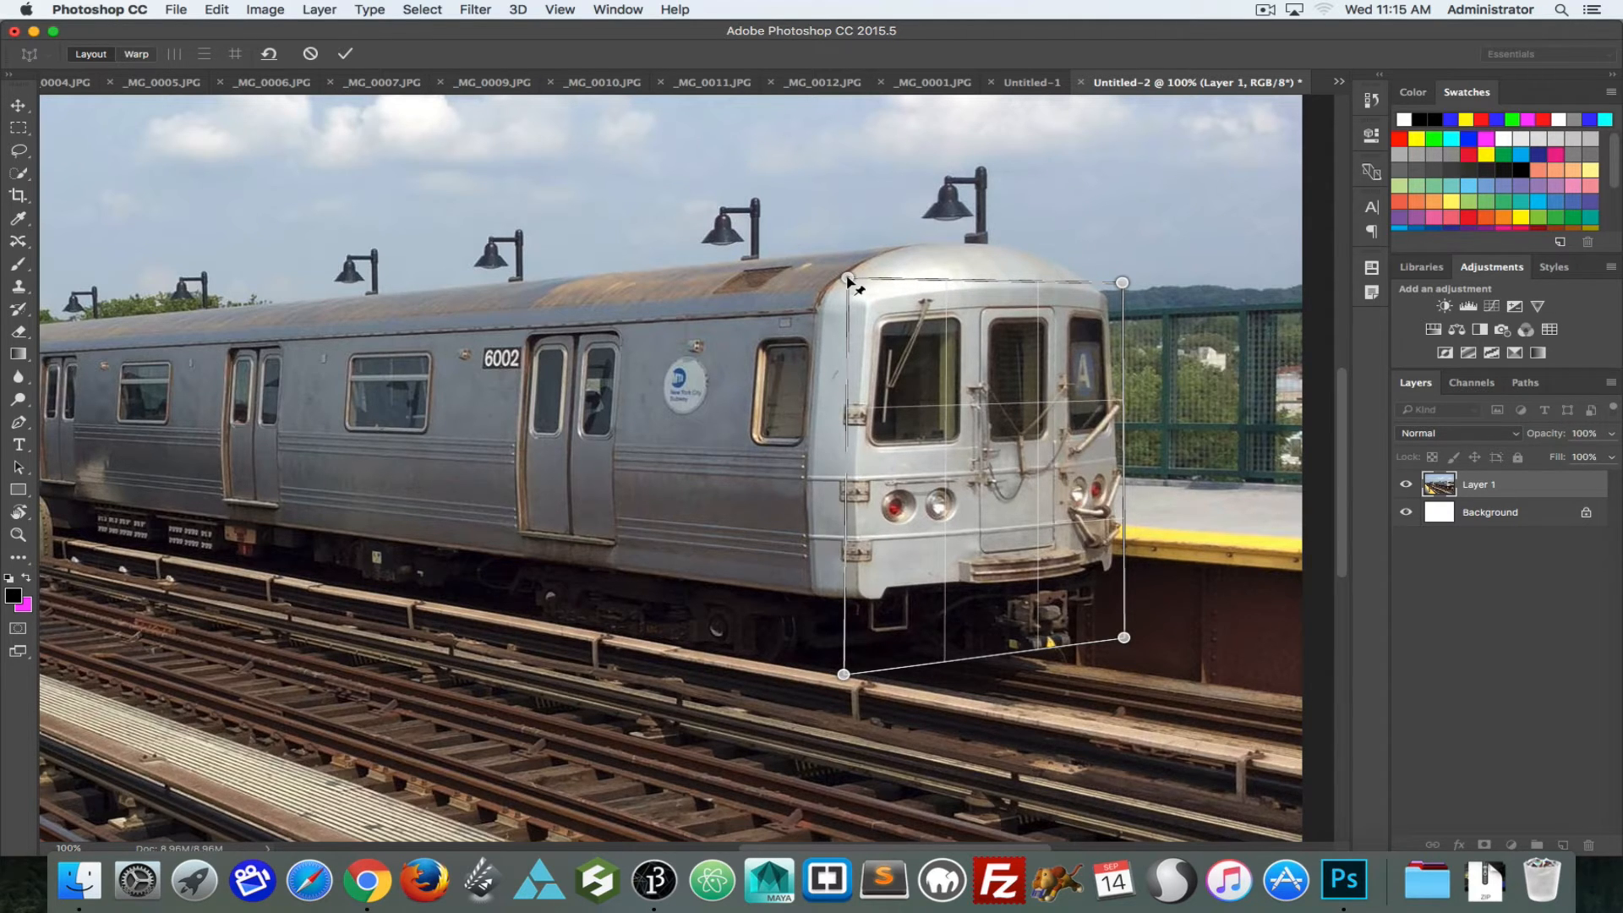
pyautogui.moveTo(1122, 282); pyautogui.dragTo(1121, 286)
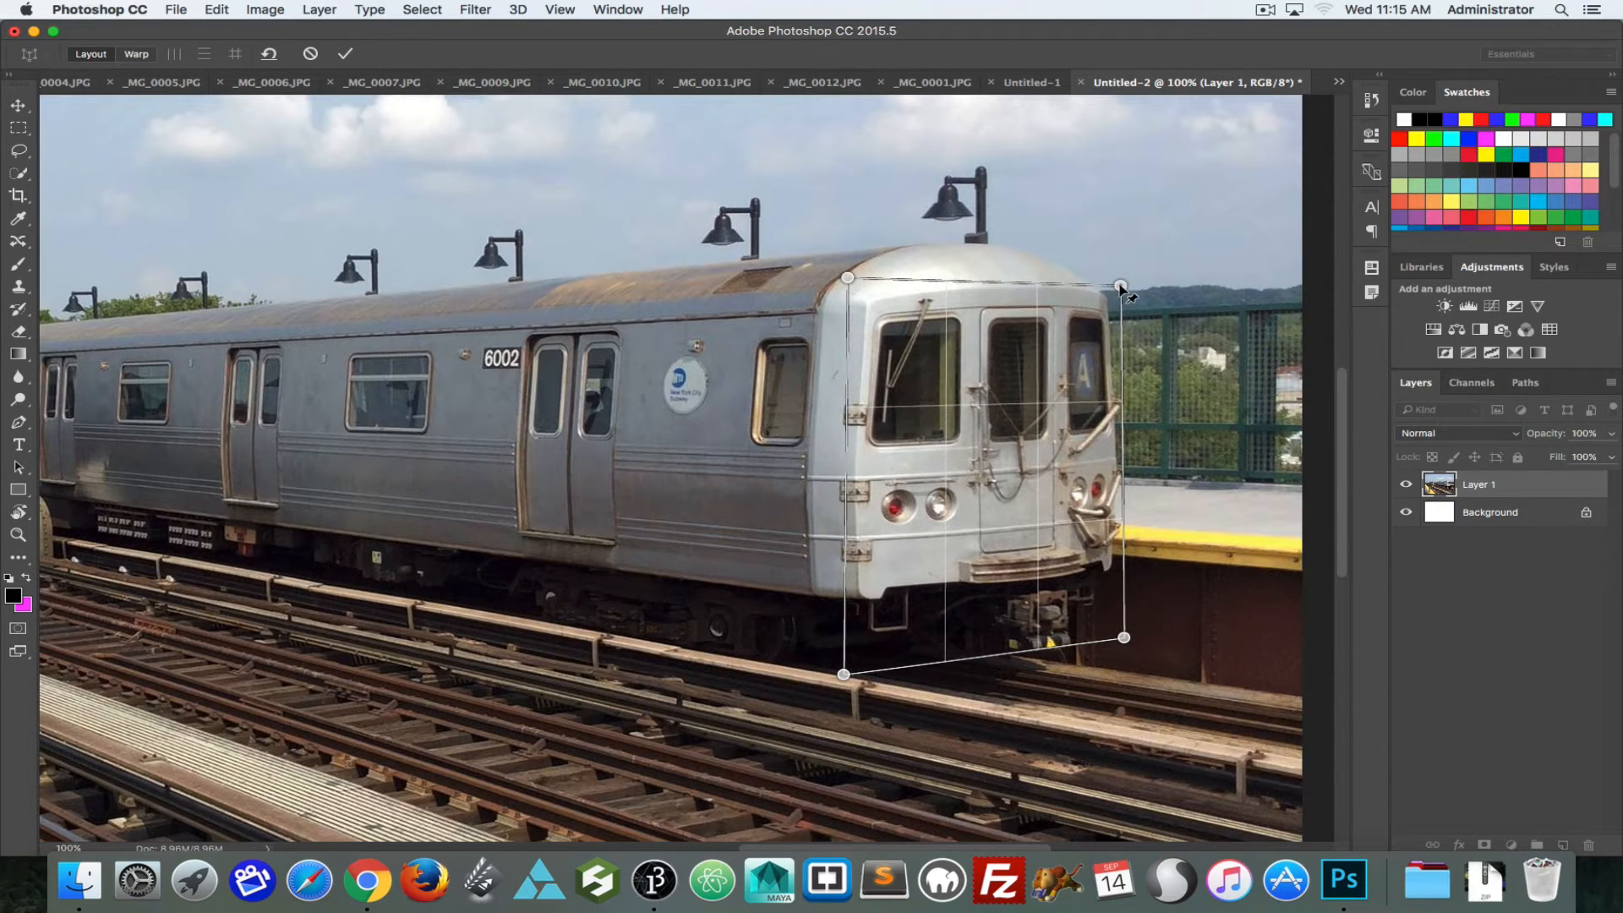
# Step: Fit the front plane's outer lower corner near the train's base and fine-tune its outer upper corner
pyautogui.moveTo(1124, 638); pyautogui.dragTo(1126, 632)
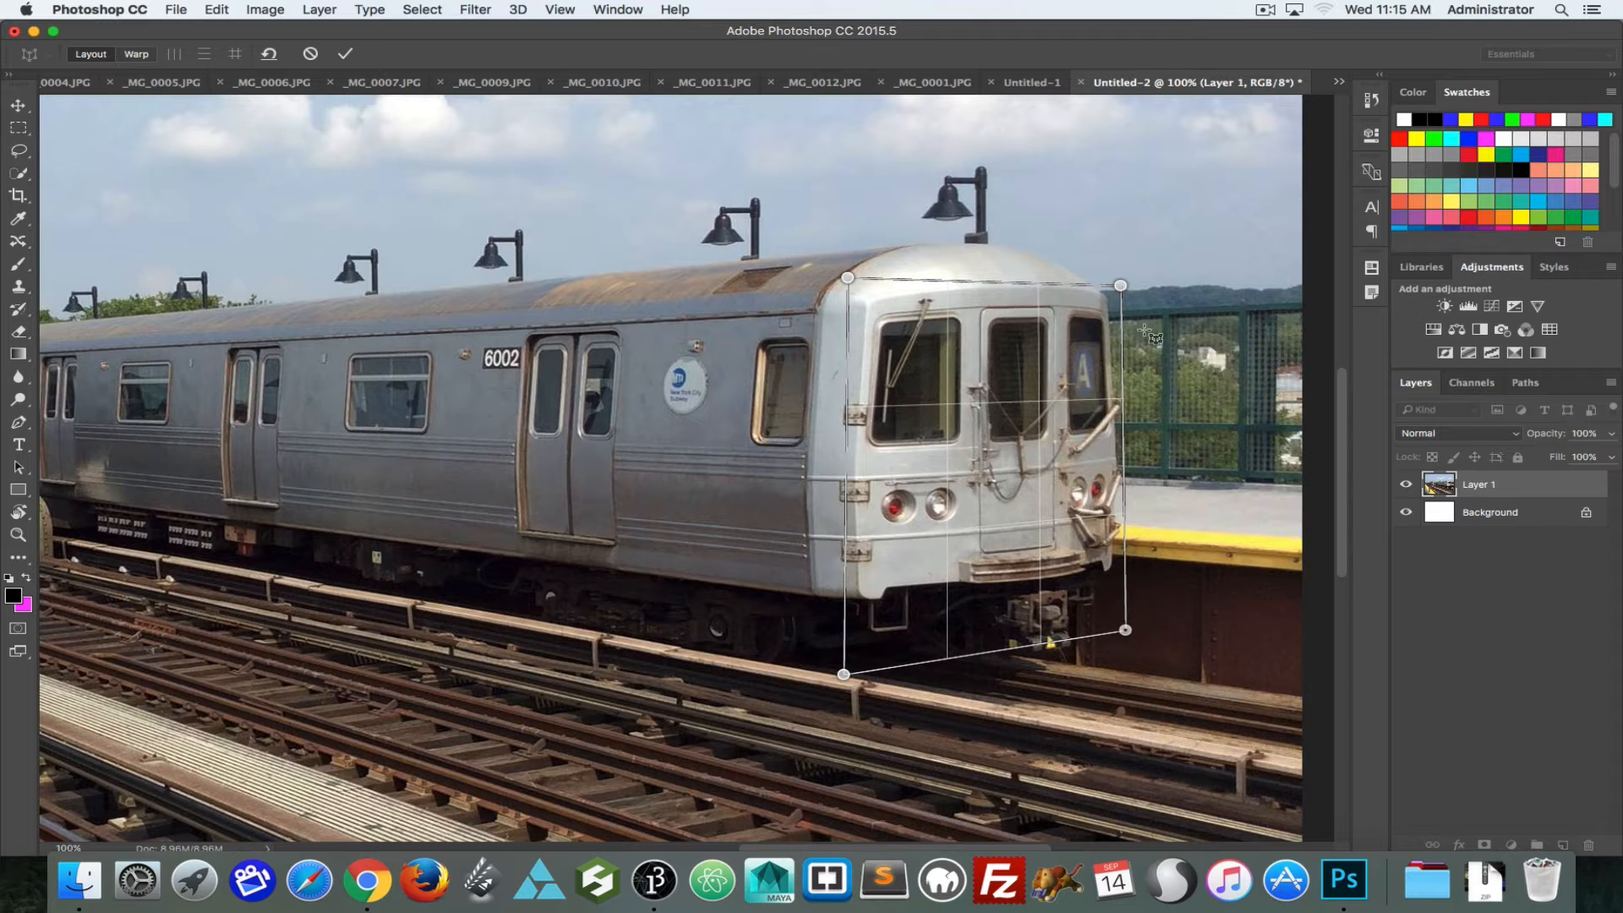
pyautogui.moveTo(1125, 630); pyautogui.dragTo(1110, 589)
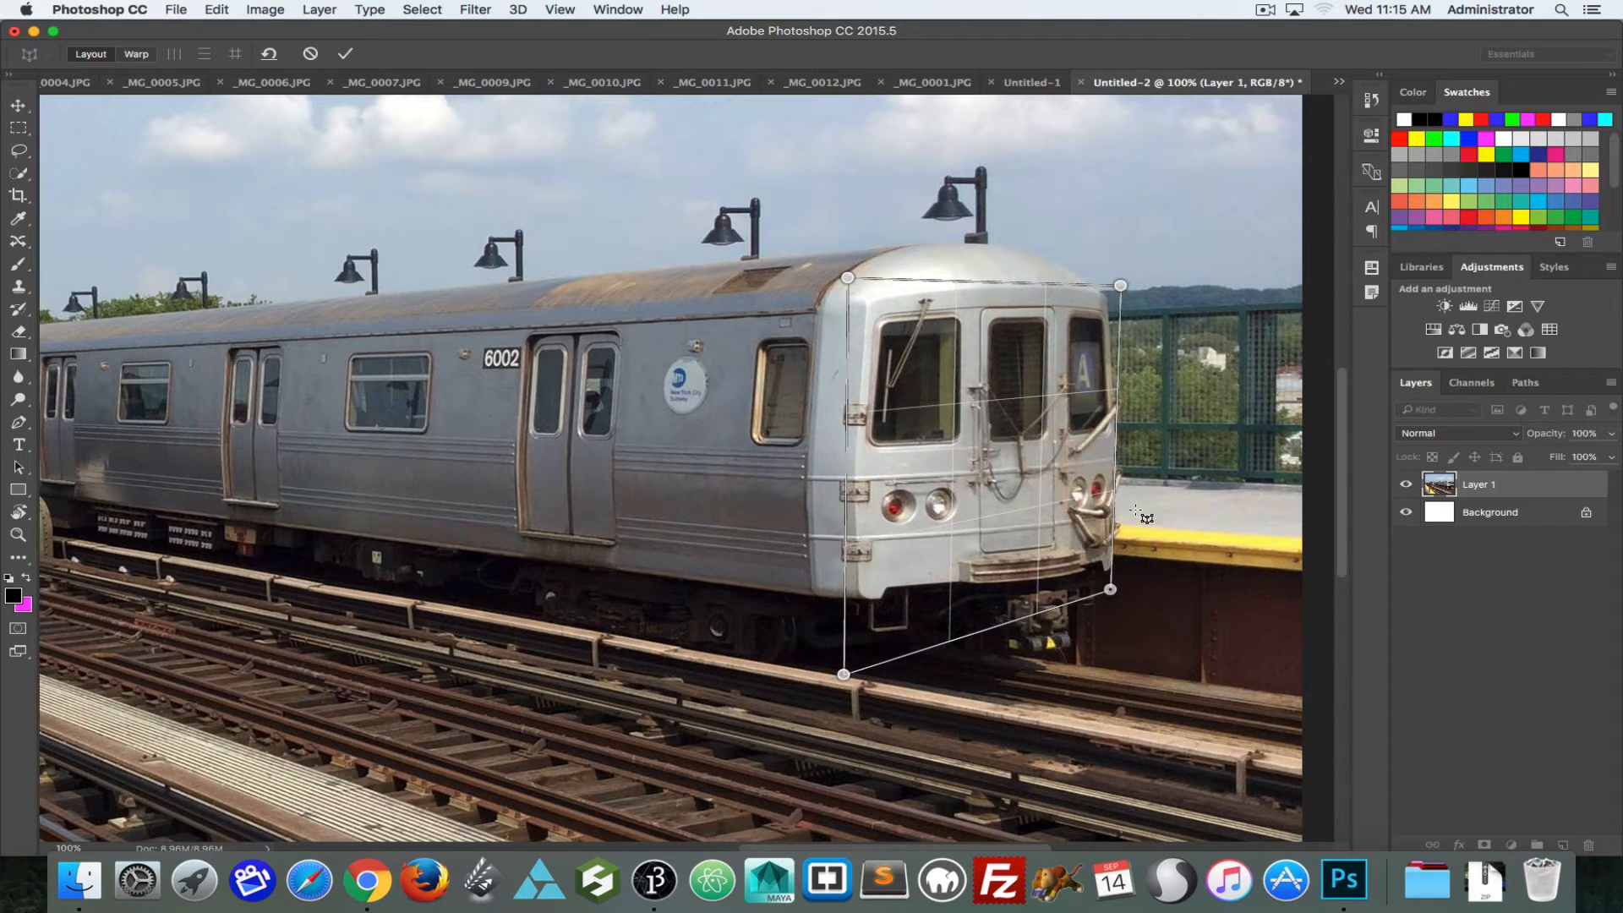
pyautogui.moveTo(1110, 590); pyautogui.dragTo(1123, 635)
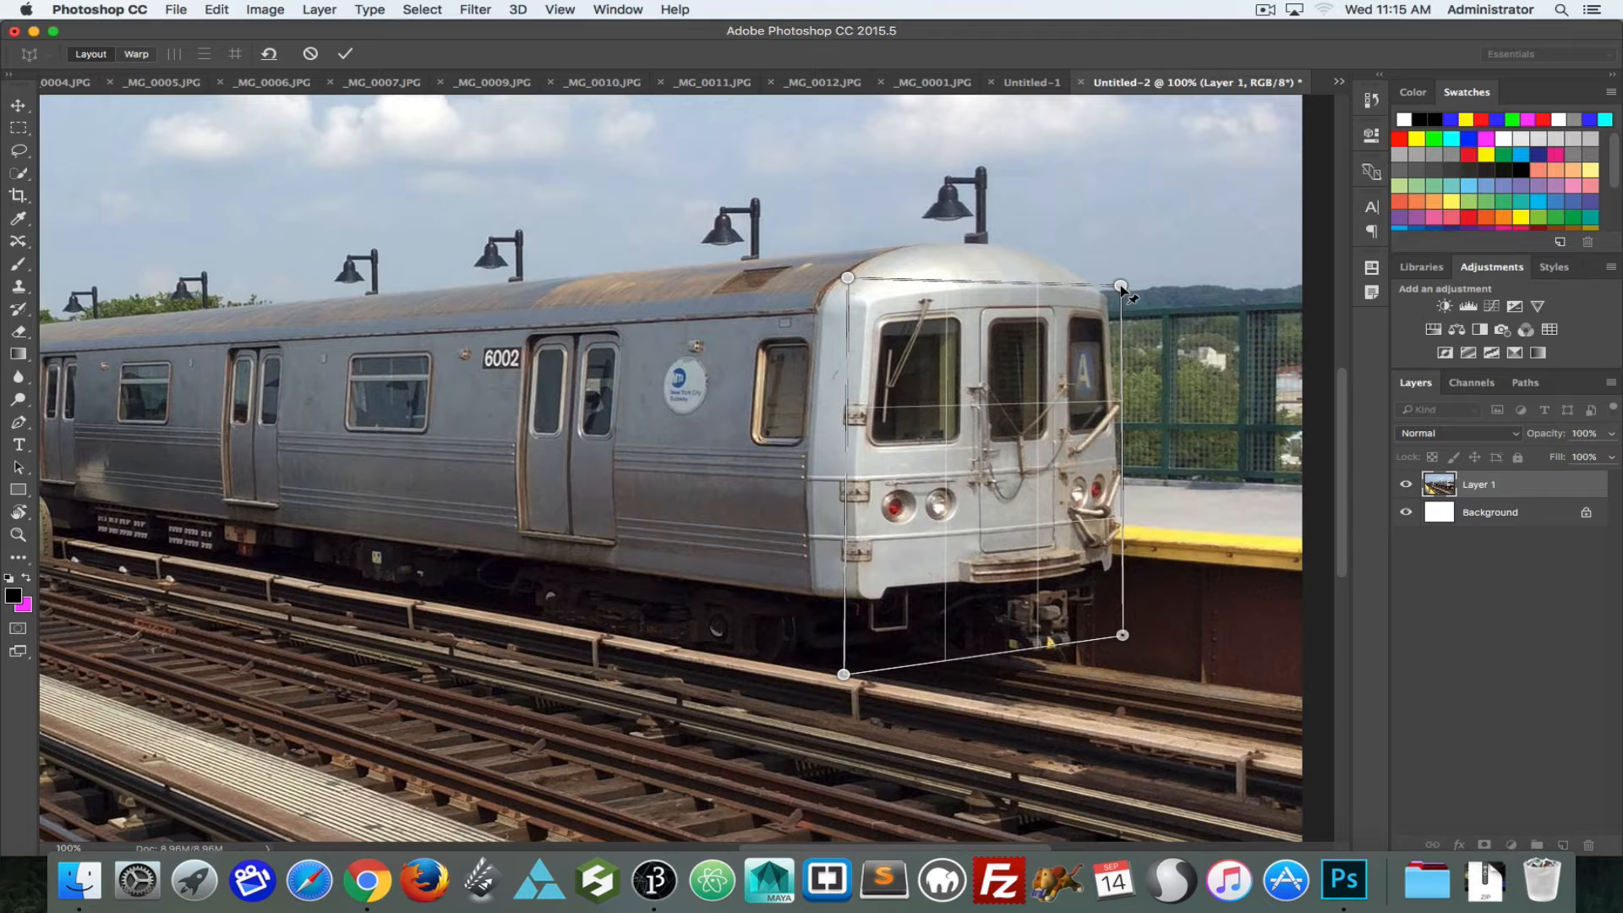
pyautogui.moveTo(1119, 287); pyautogui.dragTo(1128, 281)
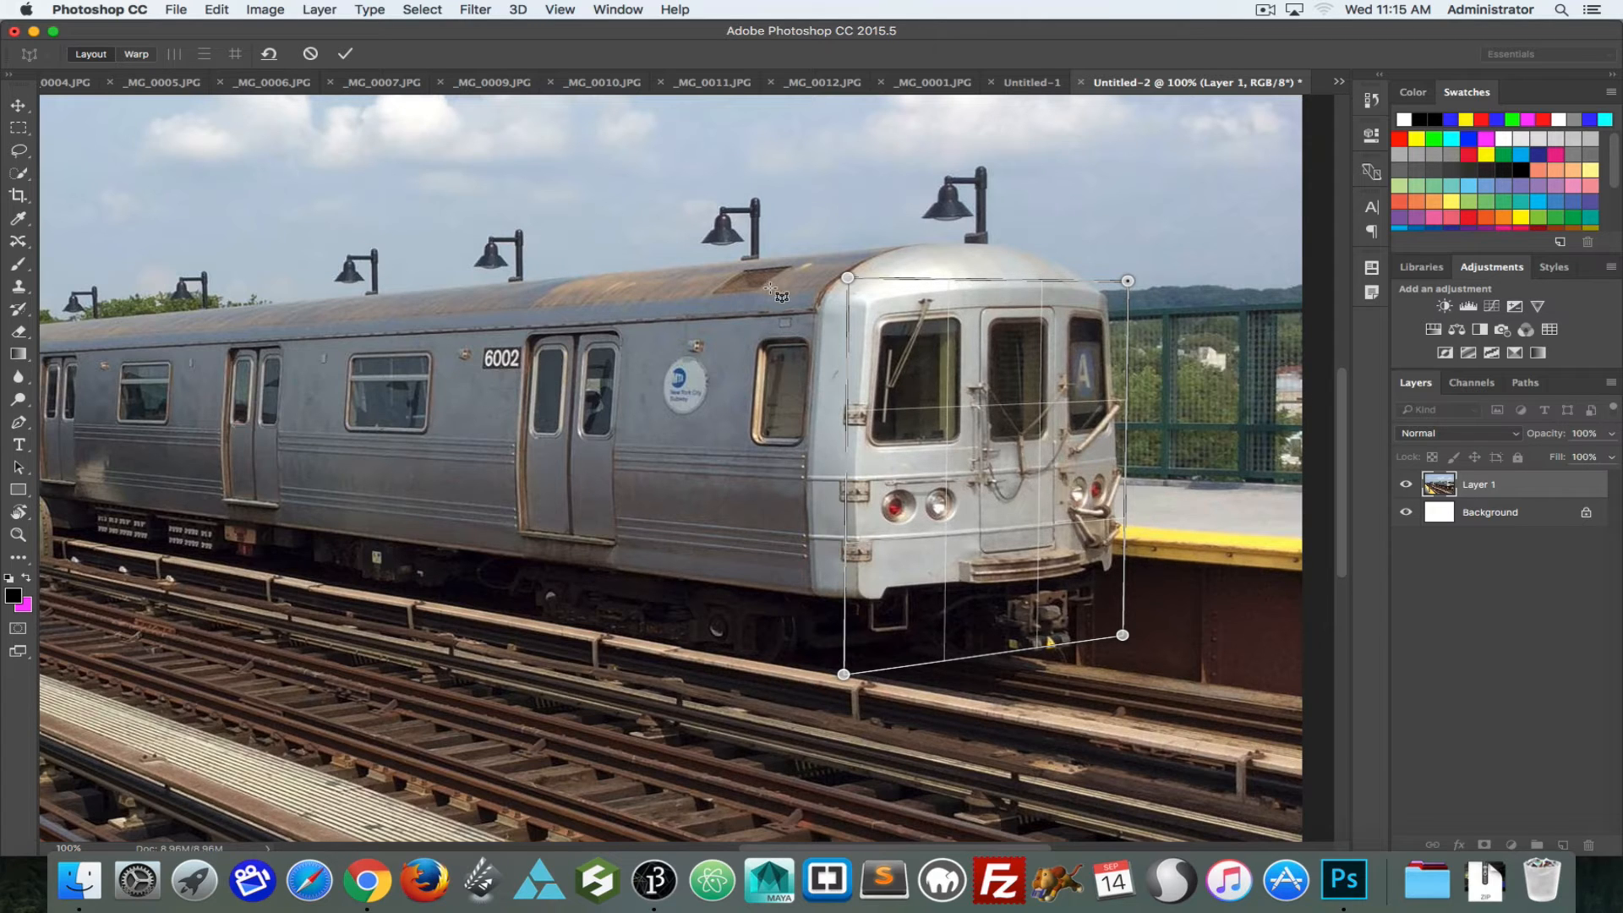
# Step: Draw a second plane over the train's side, join it to the front plane's edge, and fit its corners along the rail and roof edge
pyautogui.moveTo(744, 291); pyautogui.dragTo(520, 675)
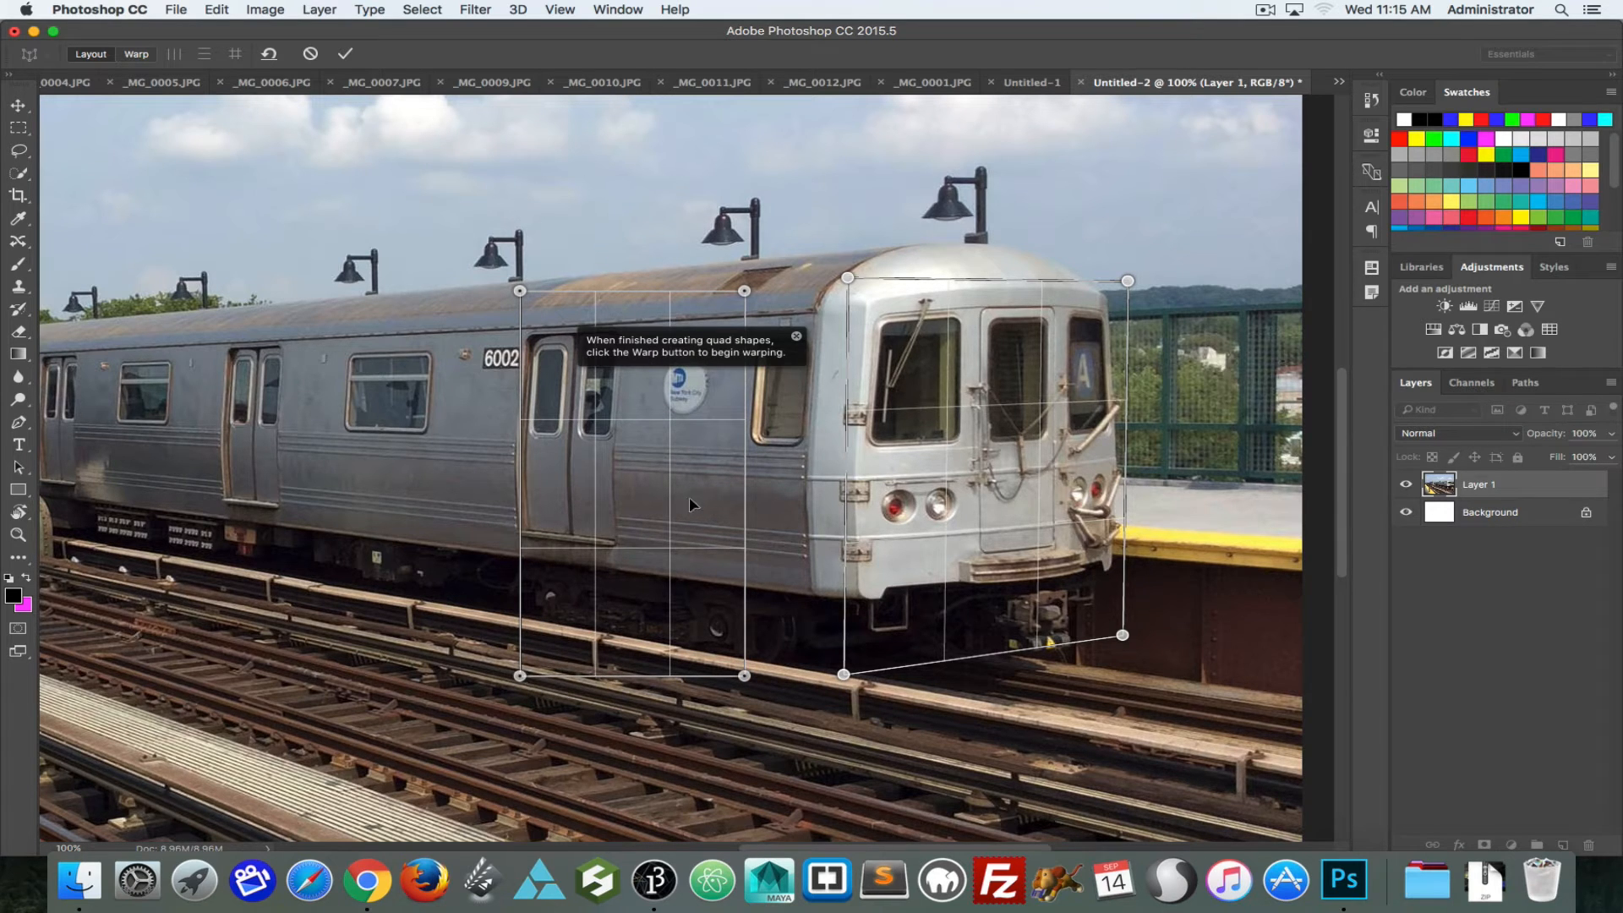
pyautogui.moveTo(683, 553); pyautogui.dragTo(781, 545)
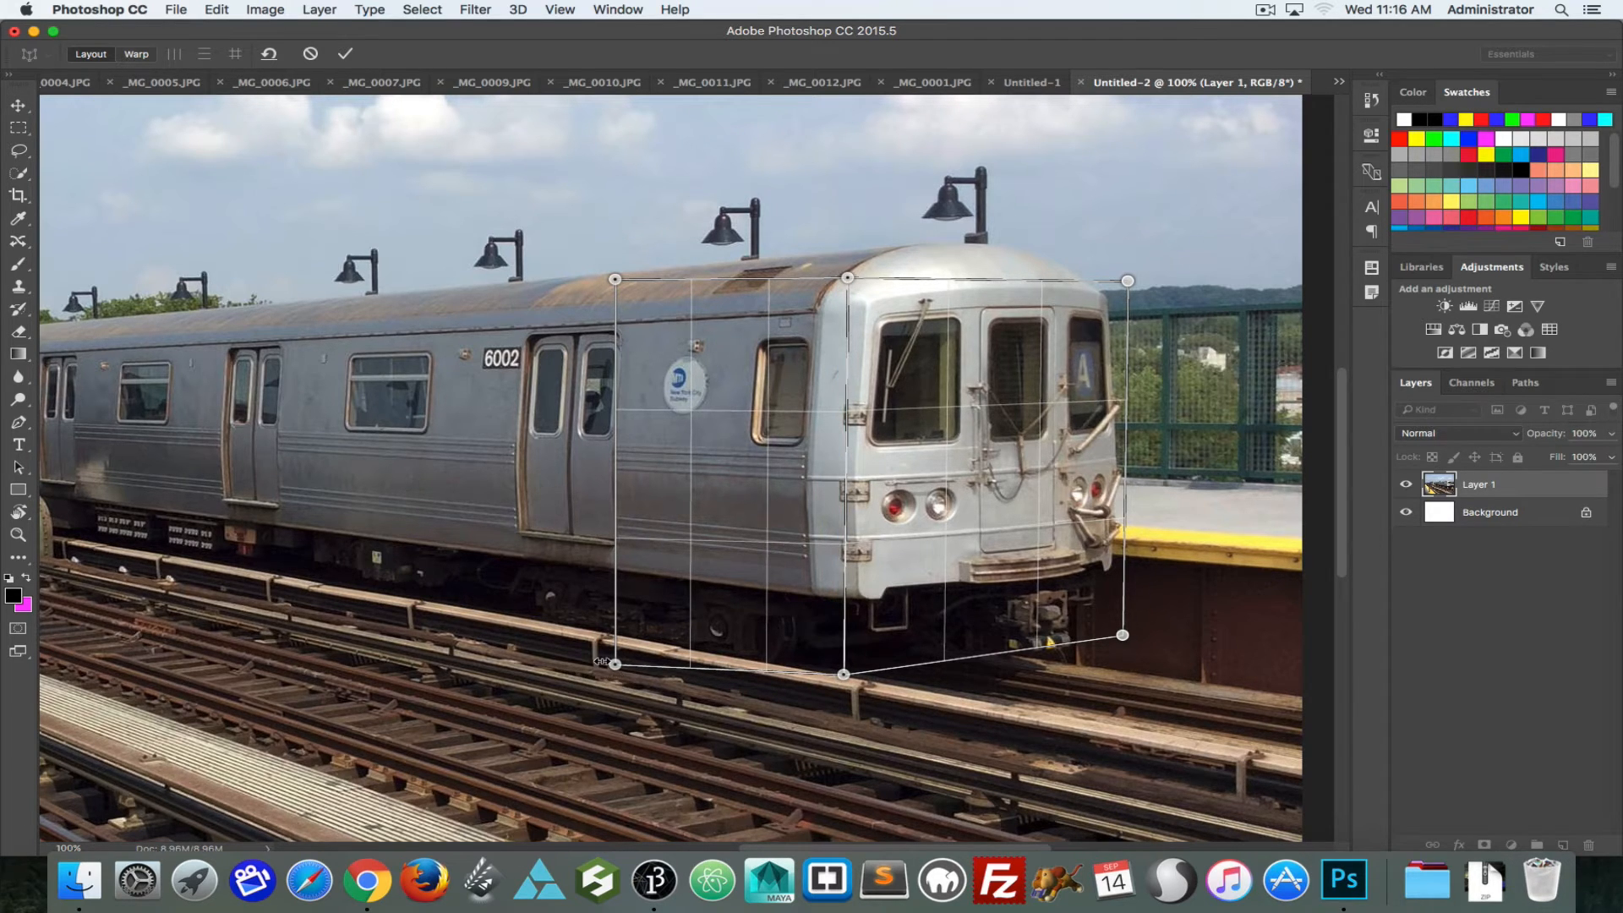
pyautogui.moveTo(615, 665); pyautogui.dragTo(409, 599)
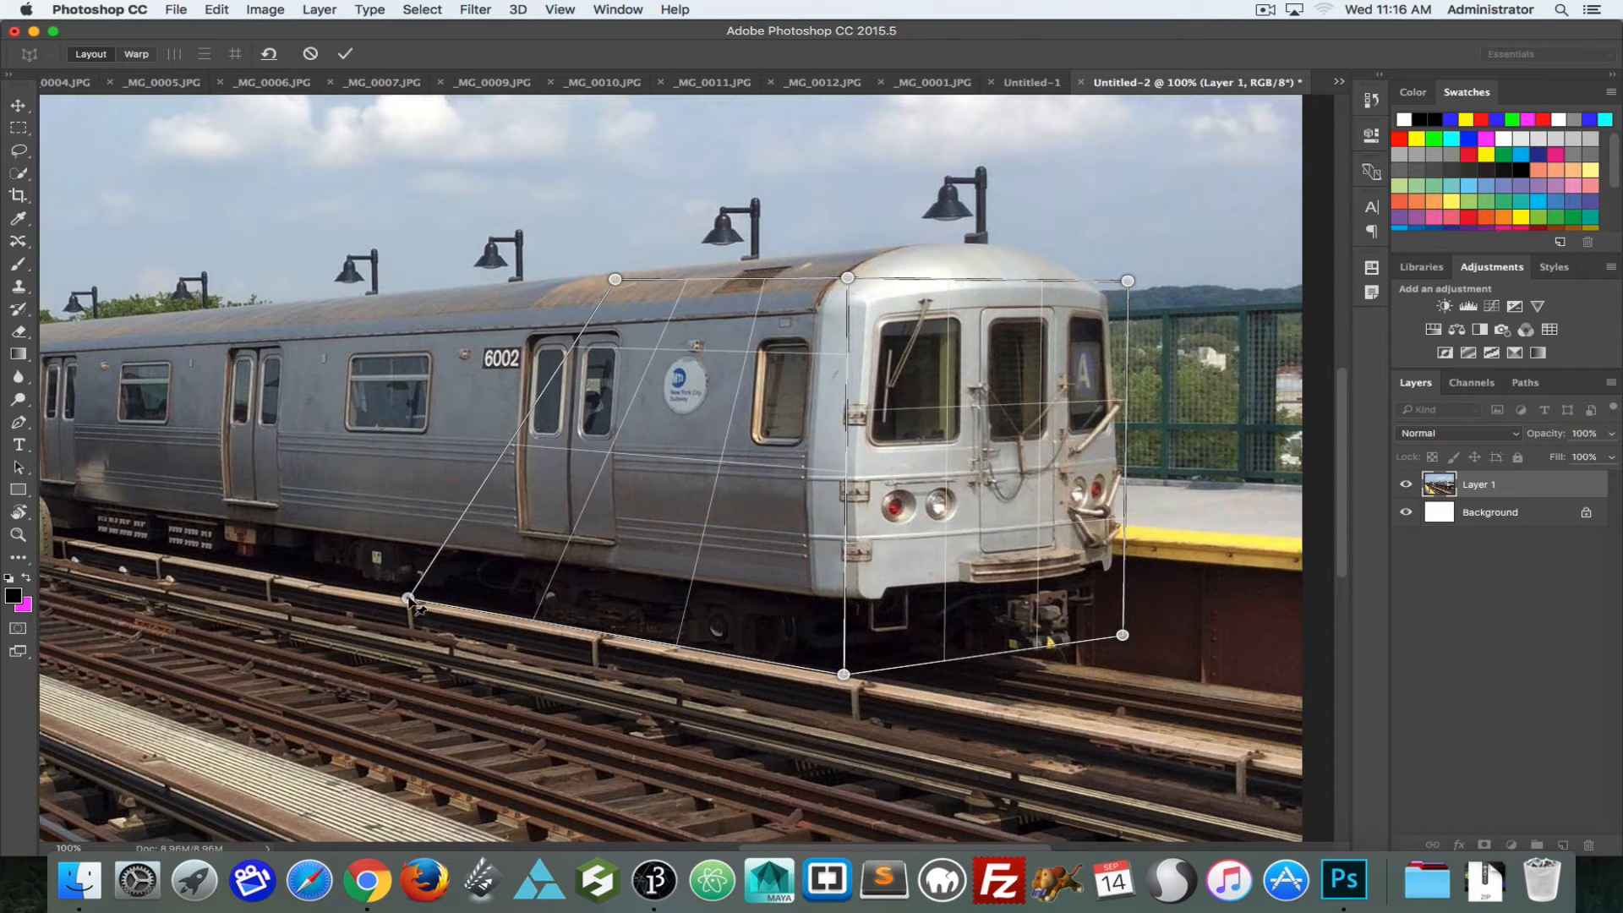
pyautogui.moveTo(616, 281); pyautogui.dragTo(431, 310)
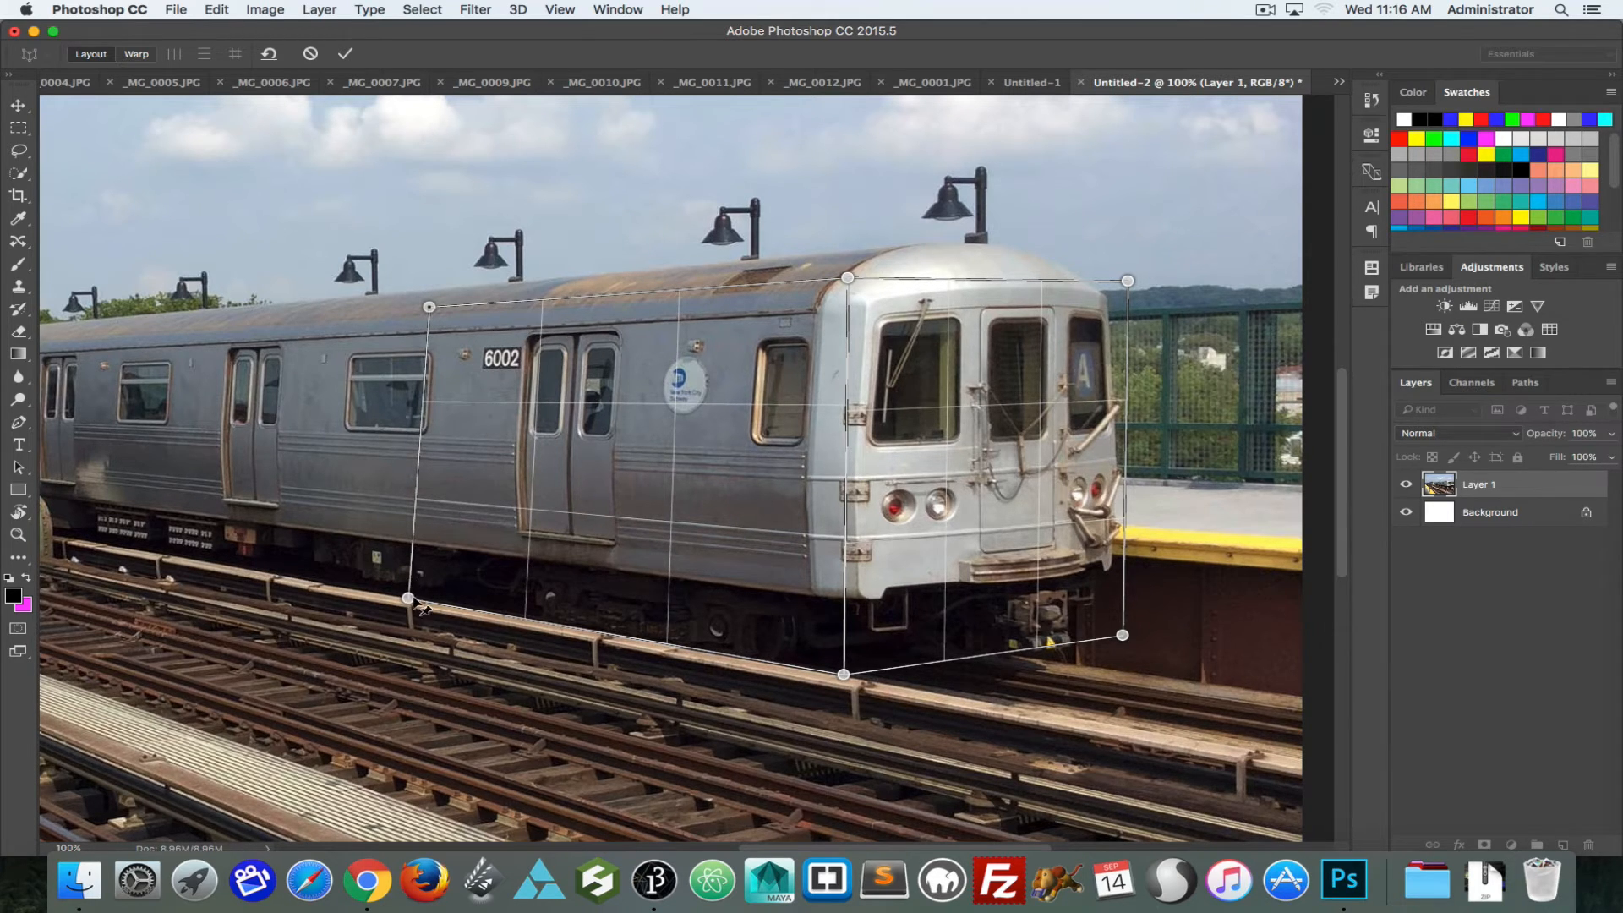
pyautogui.moveTo(846, 277); pyautogui.dragTo(846, 312)
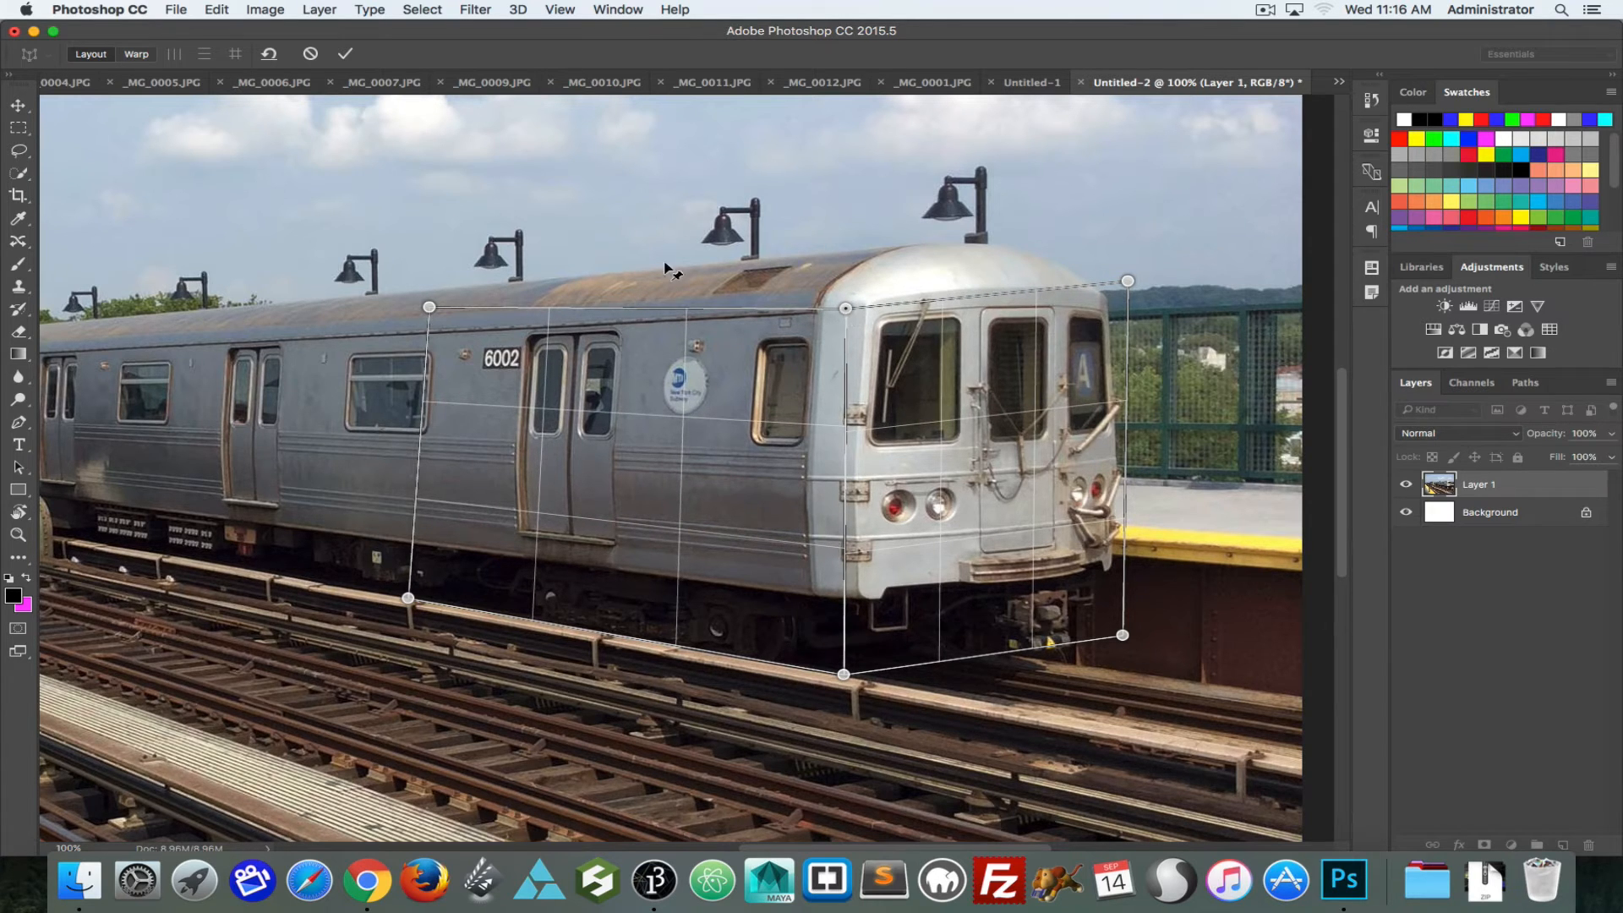
pyautogui.moveTo(430, 310)
pyautogui.mouseDown()
pyautogui.moveTo(367, 333)
pyautogui.moveTo(407, 328)
pyautogui.mouseUp()
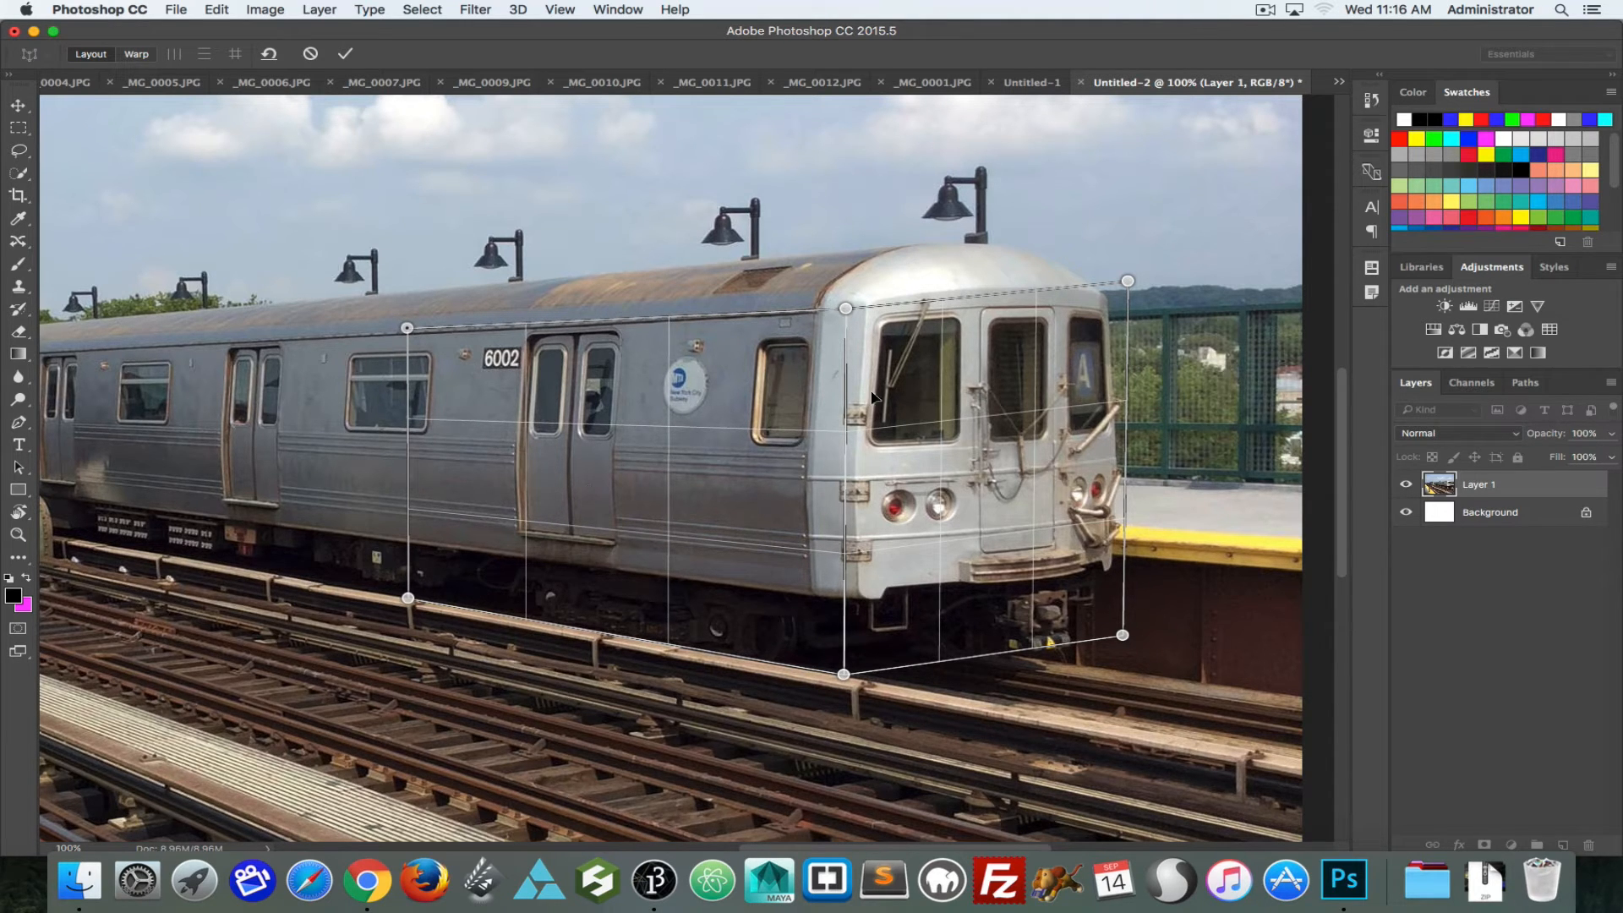
# Step: Narrow the front plane to the centre door's outer edge and shift the edge shared with the side plane slightly toward the front windows
pyautogui.moveTo(1127, 281); pyautogui.dragTo(1124, 312)
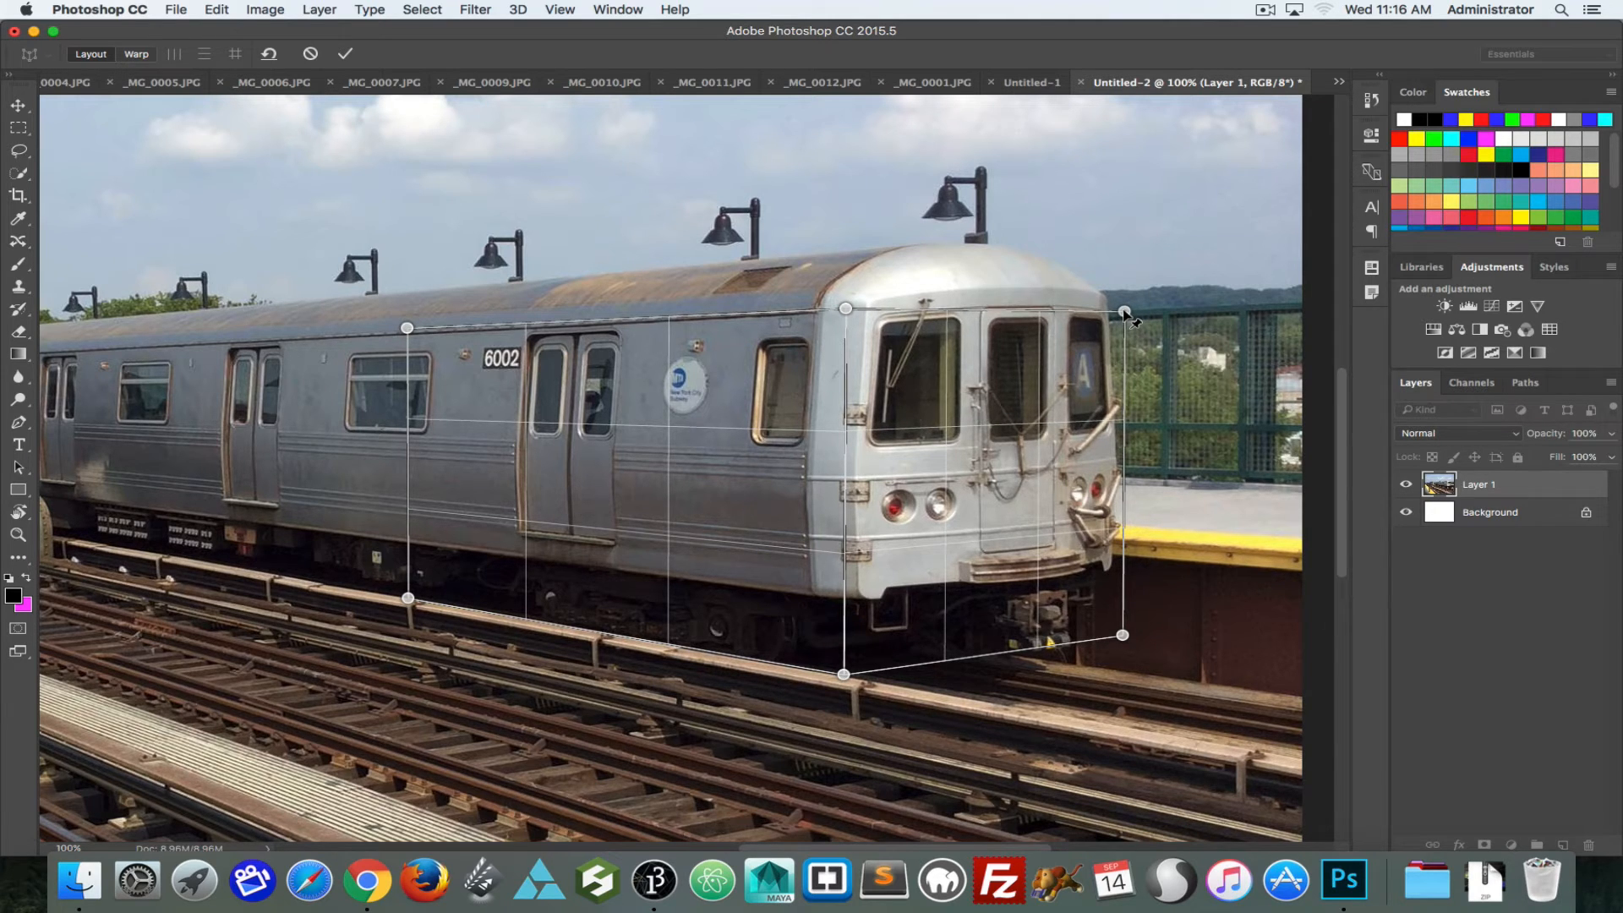
pyautogui.moveTo(1126, 313); pyautogui.dragTo(1056, 306)
pyautogui.moveTo(1122, 635); pyautogui.dragTo(1061, 646)
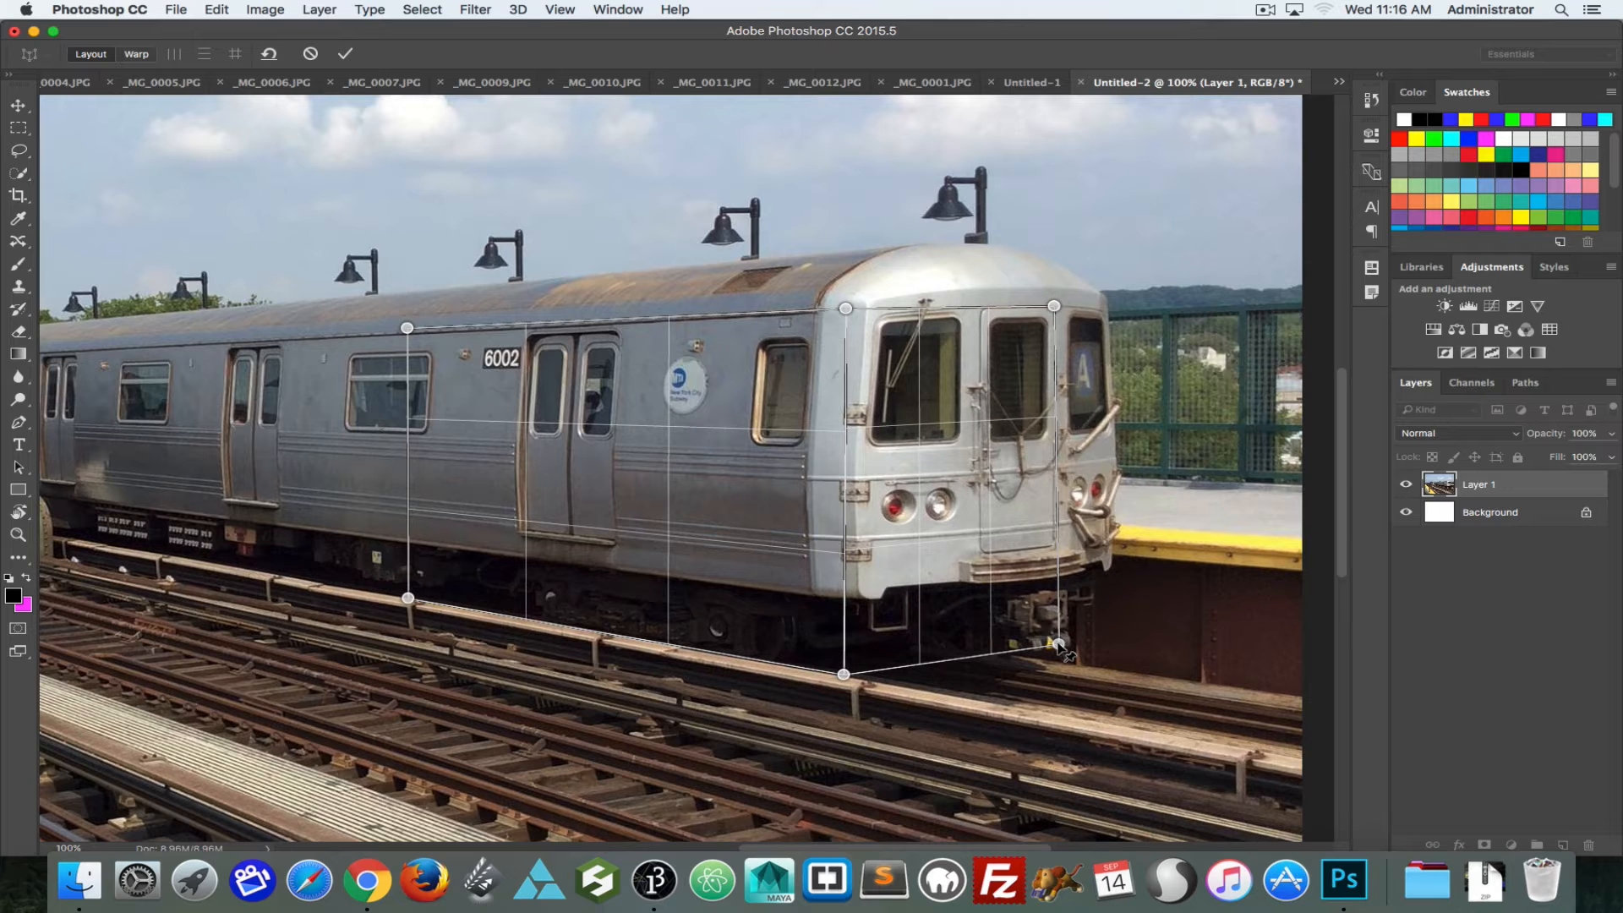
pyautogui.moveTo(1059, 645); pyautogui.dragTo(1060, 650)
pyautogui.moveTo(1056, 306); pyautogui.dragTo(1057, 311)
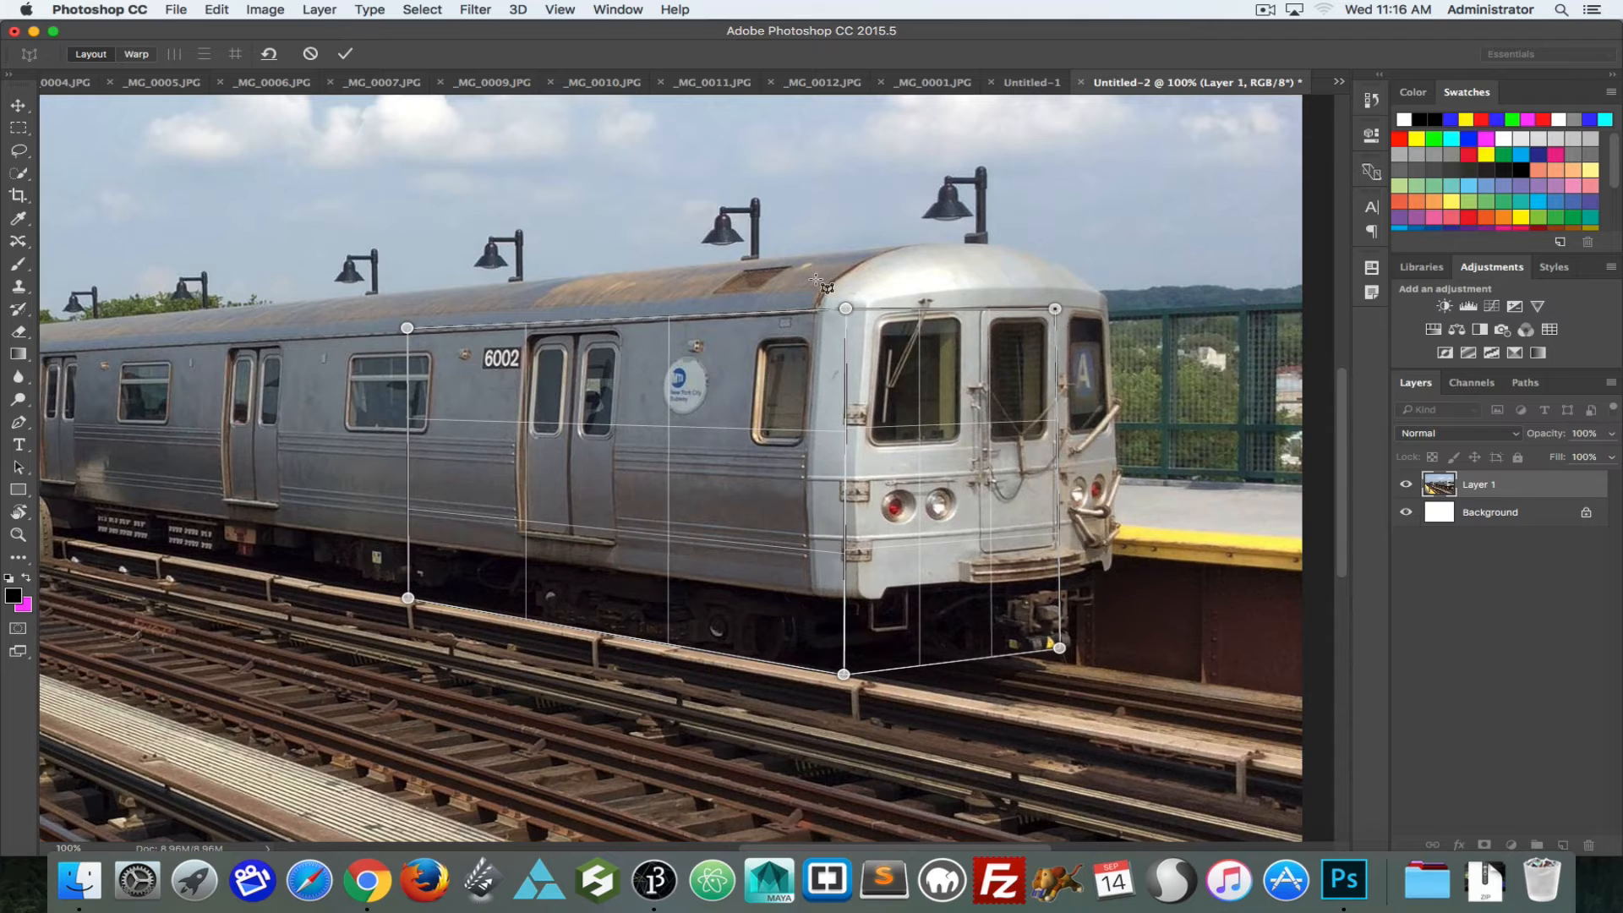
pyautogui.moveTo(845, 309); pyautogui.dragTo(862, 295)
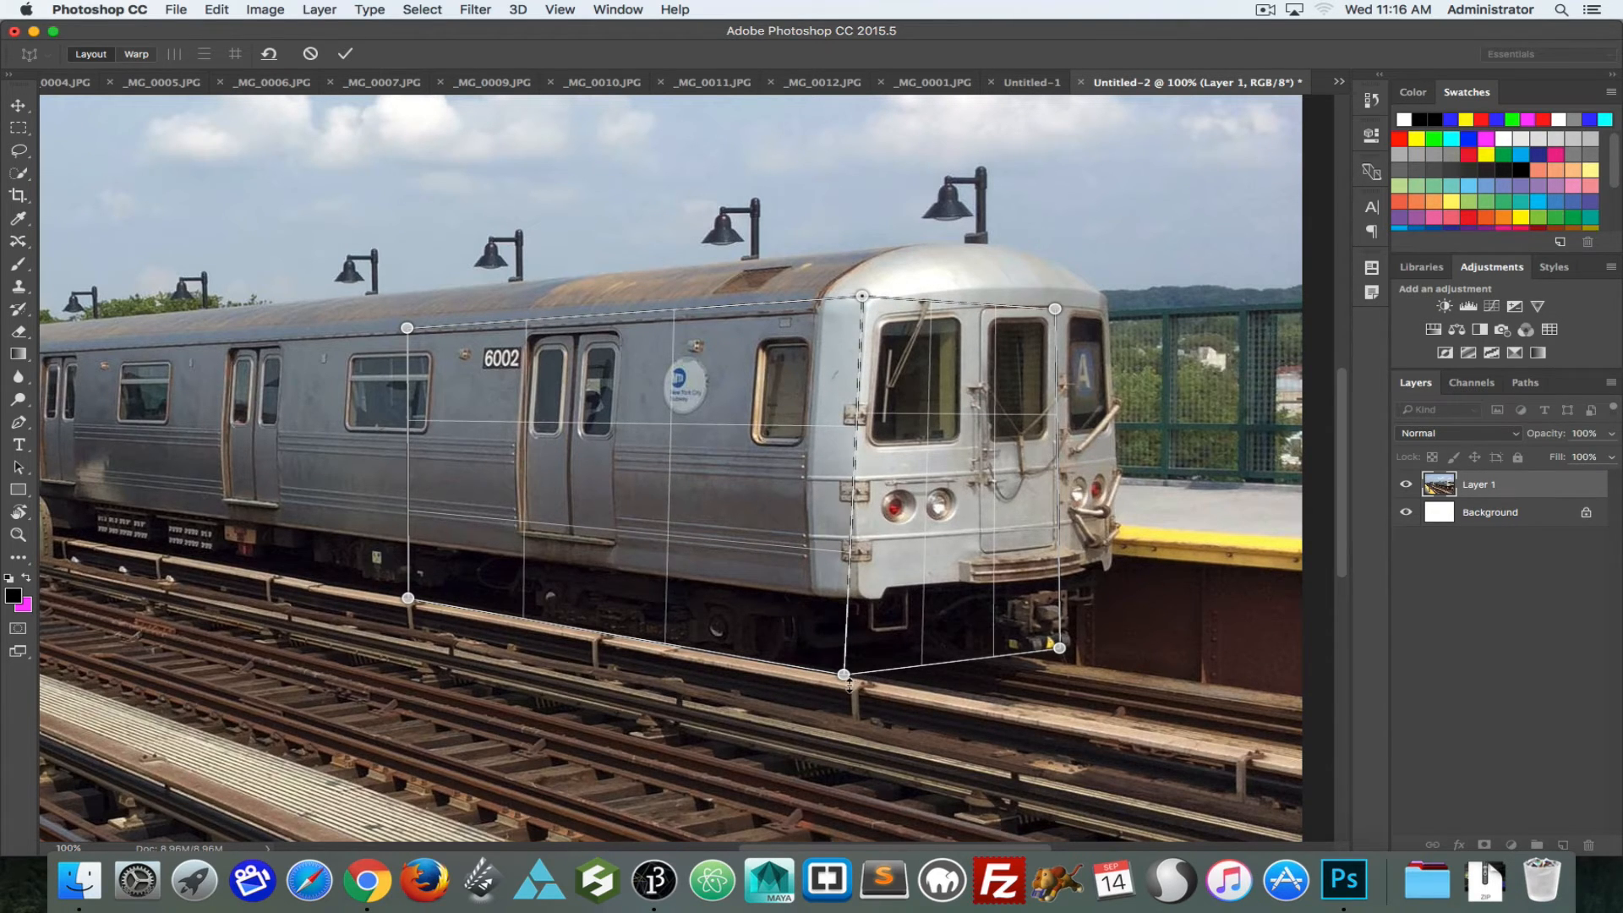
pyautogui.moveTo(845, 674); pyautogui.dragTo(859, 677)
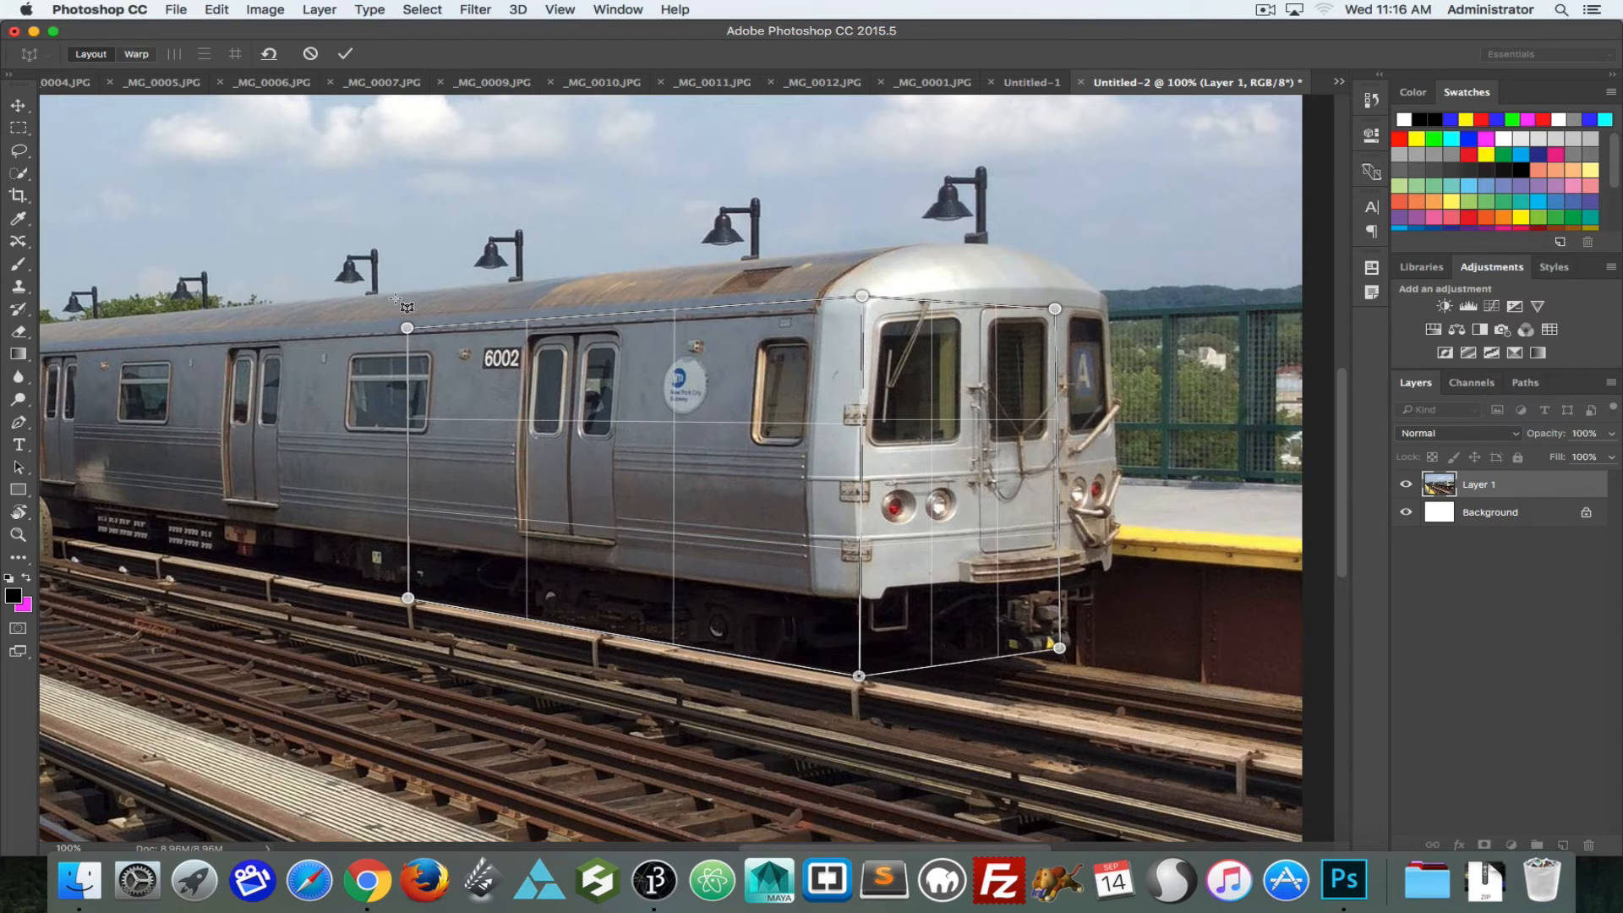
# Step: Try warping the side plane's far corners and the front plane's outer corners, then remove the warp
pyautogui.press('super+0')
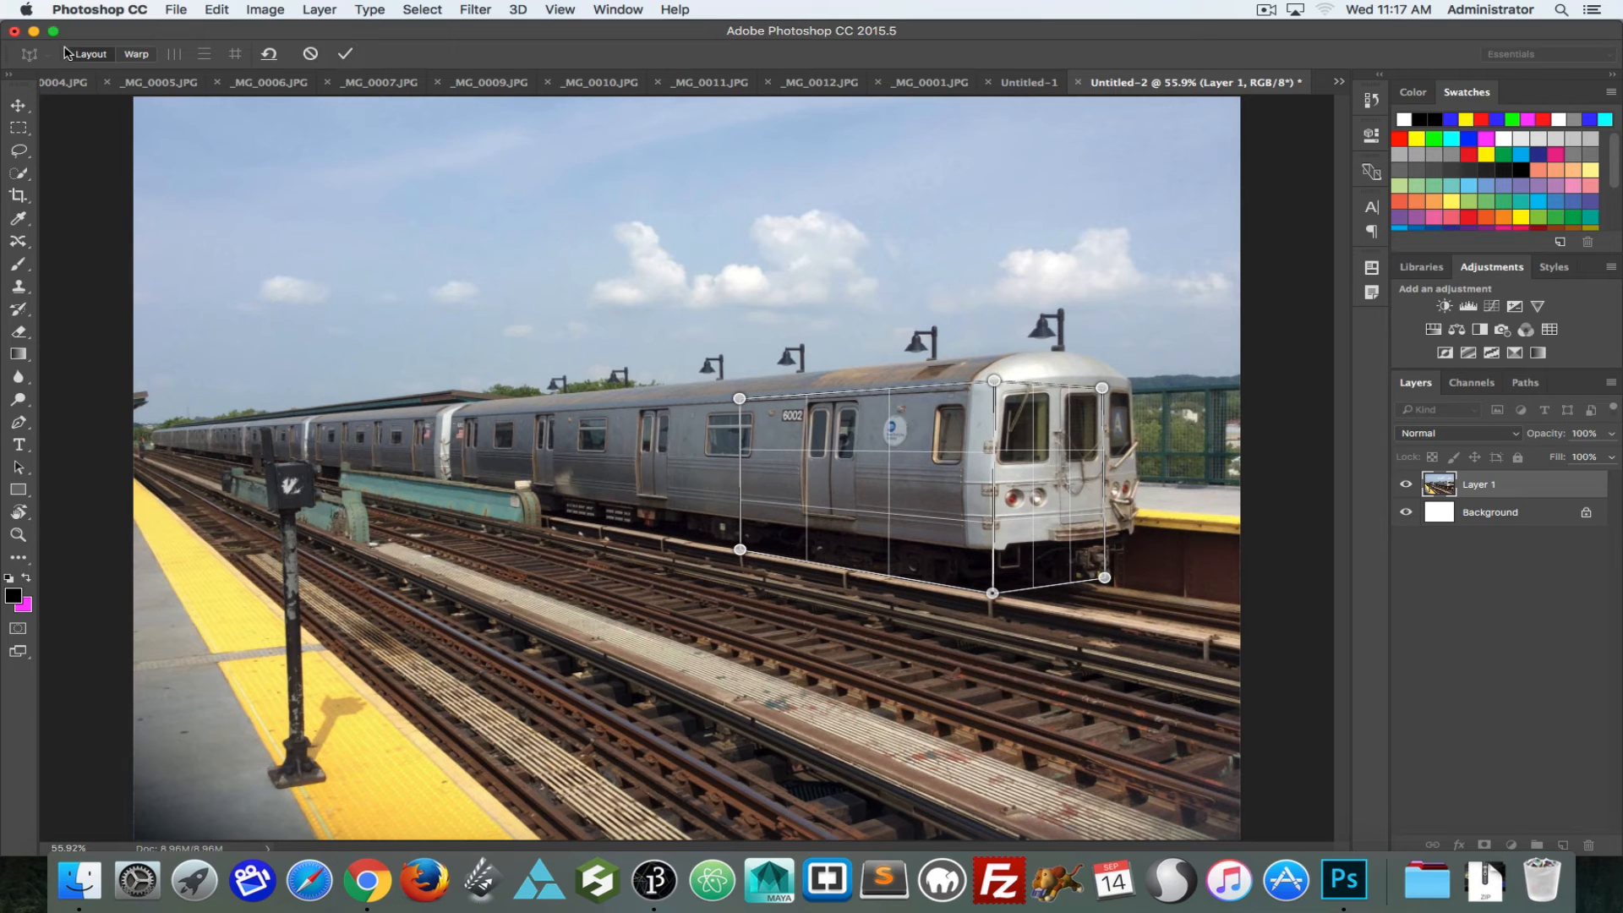
pyautogui.click(140, 55)
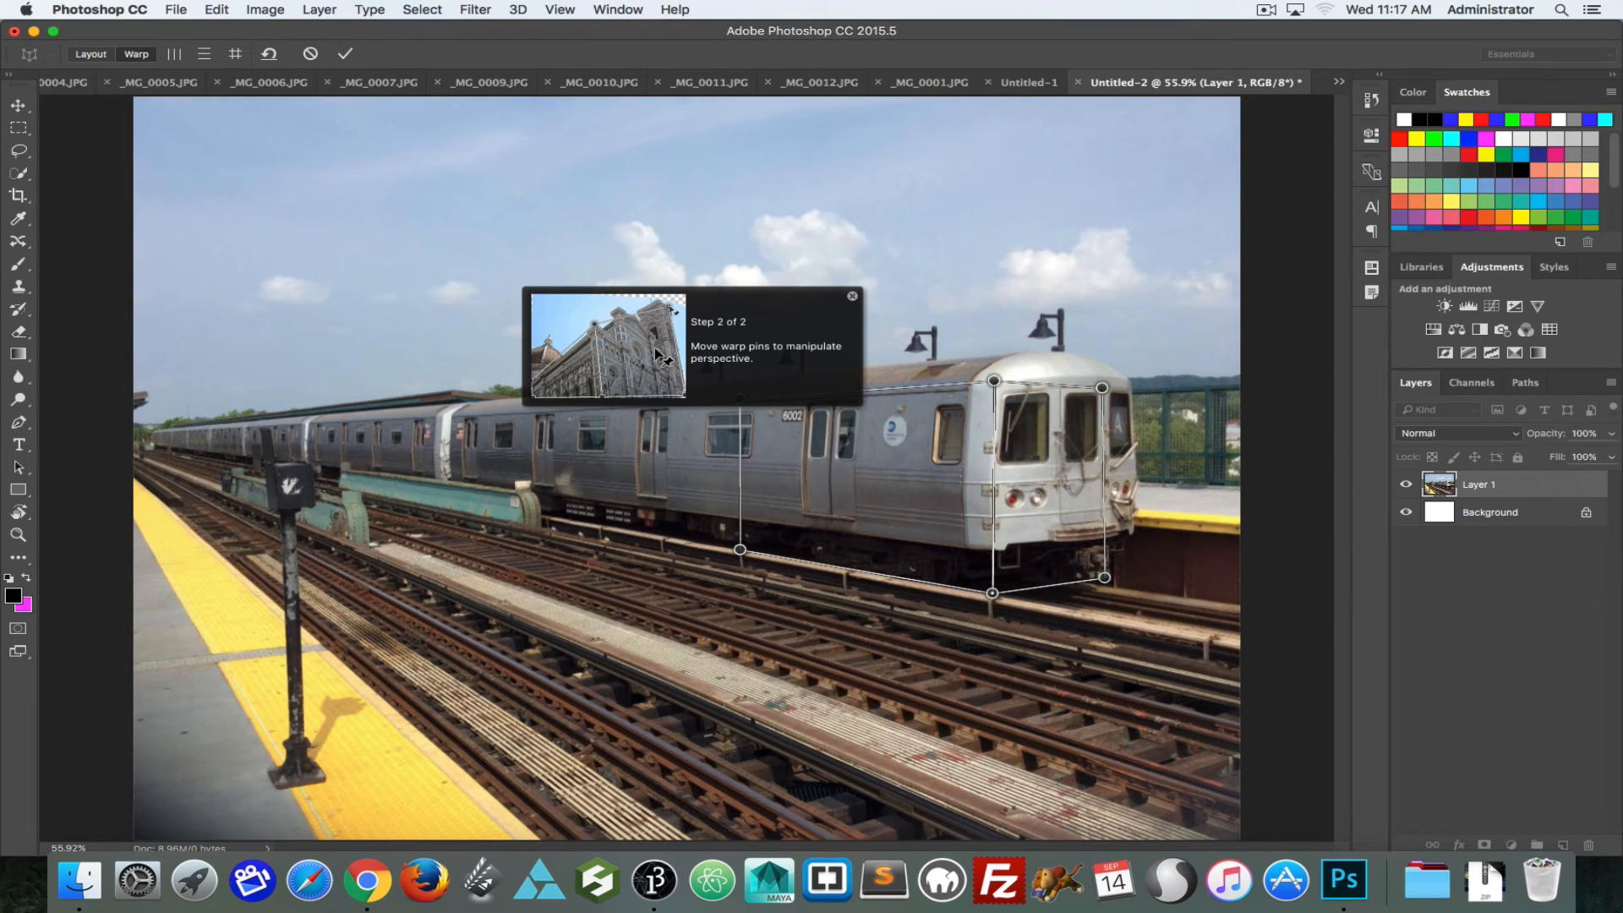
pyautogui.click(854, 297)
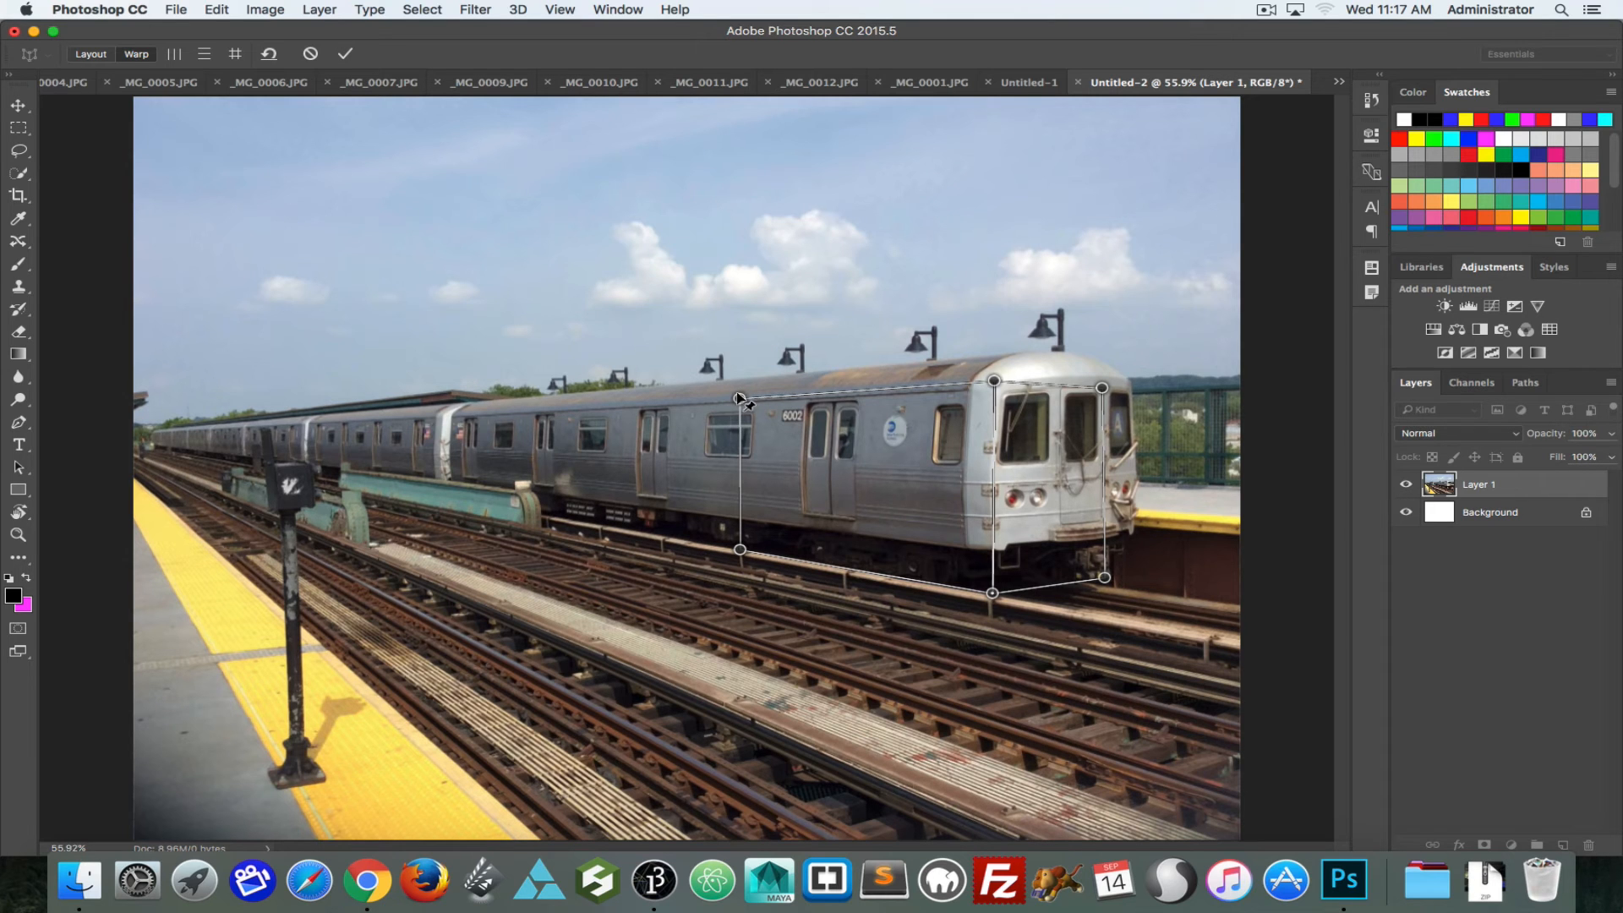
pyautogui.moveTo(739, 398); pyautogui.dragTo(718, 417)
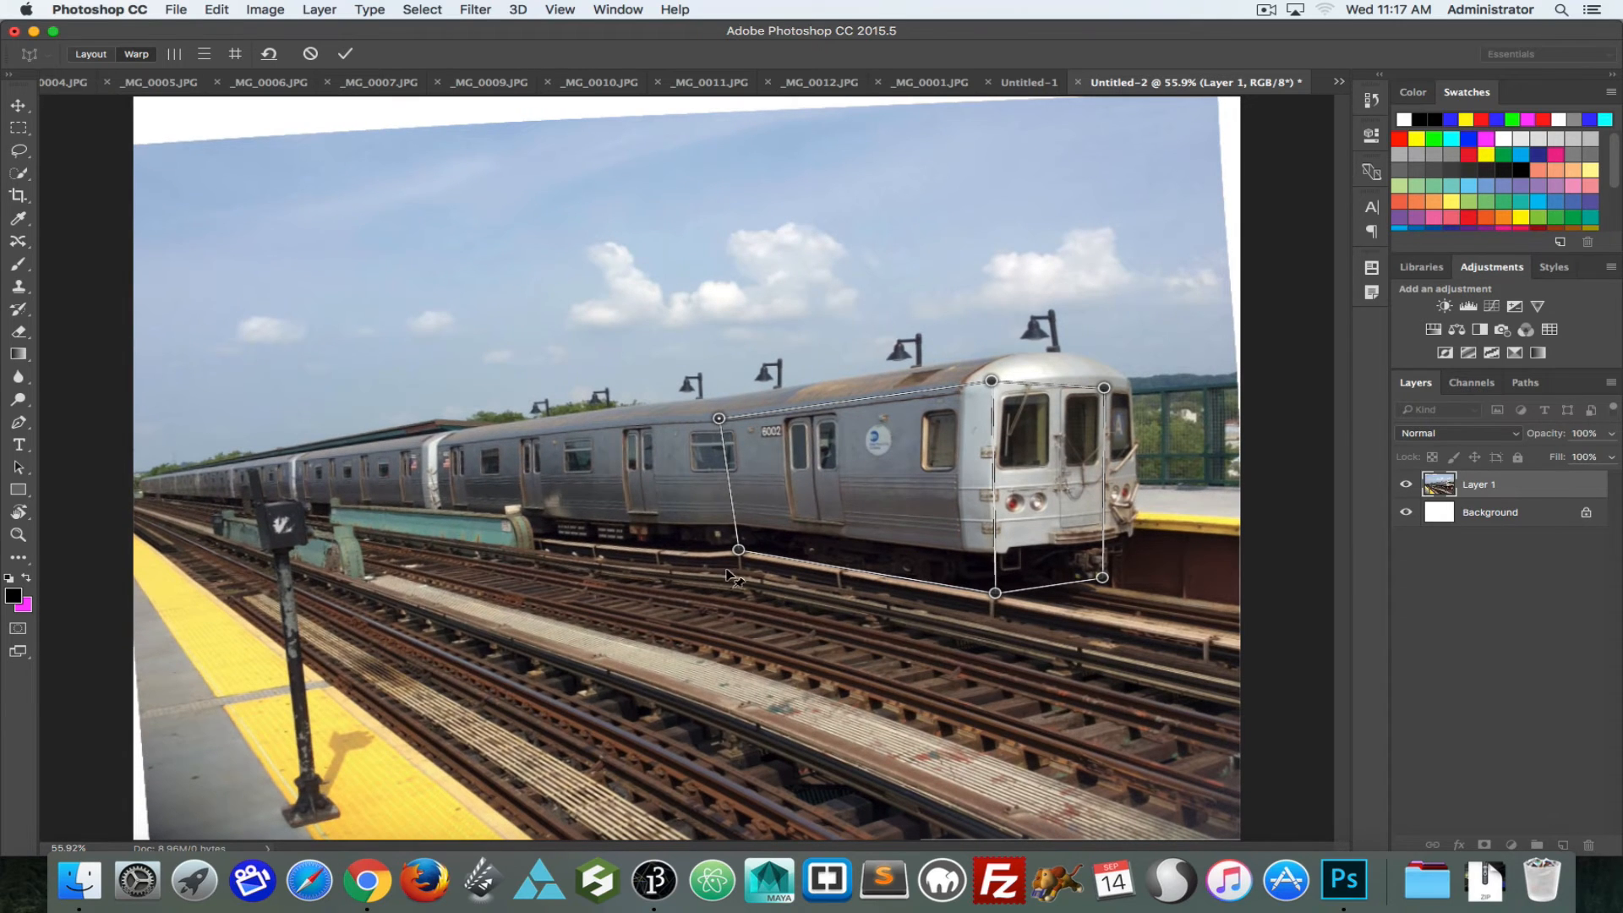
pyautogui.moveTo(750, 556); pyautogui.dragTo(724, 525)
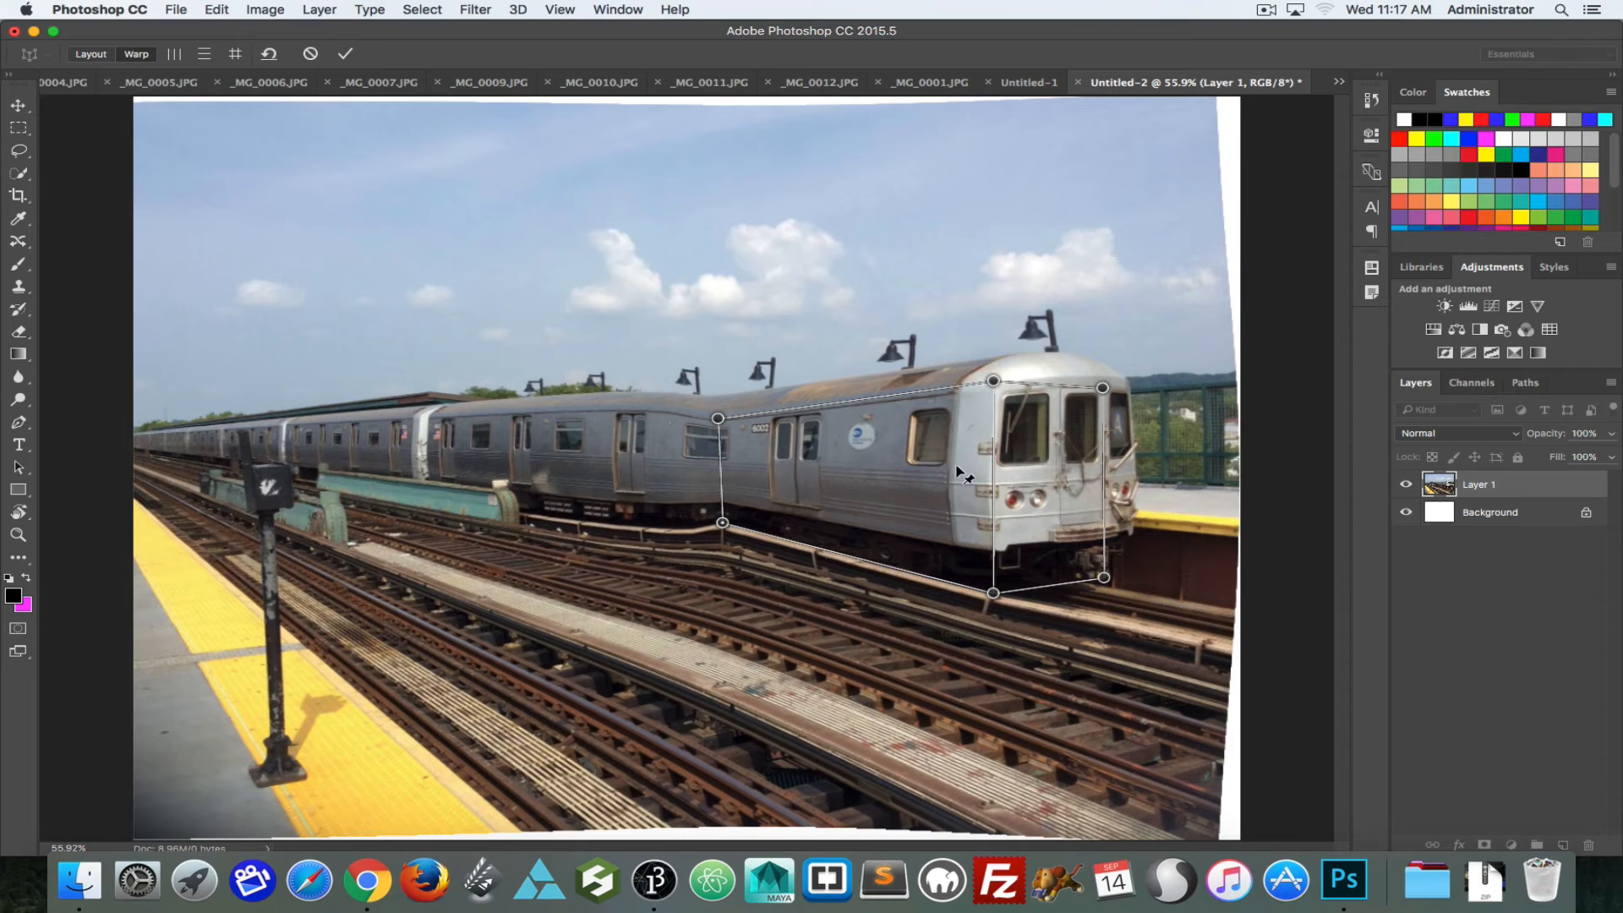
pyautogui.moveTo(1103, 389); pyautogui.dragTo(1108, 403)
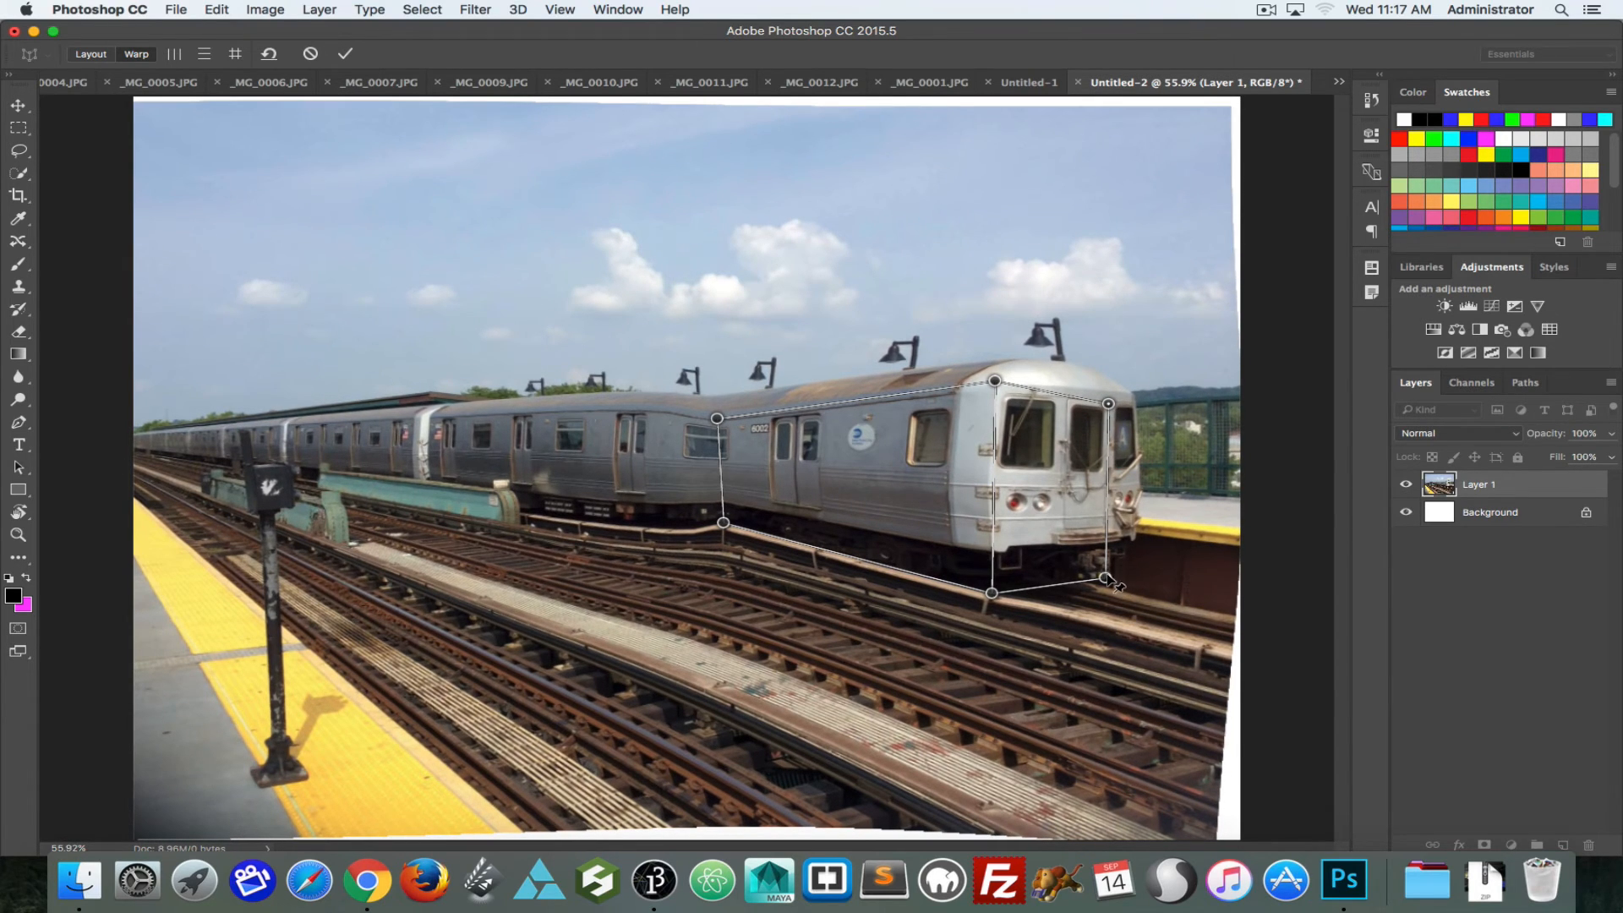
pyautogui.moveTo(1105, 579); pyautogui.dragTo(1112, 551)
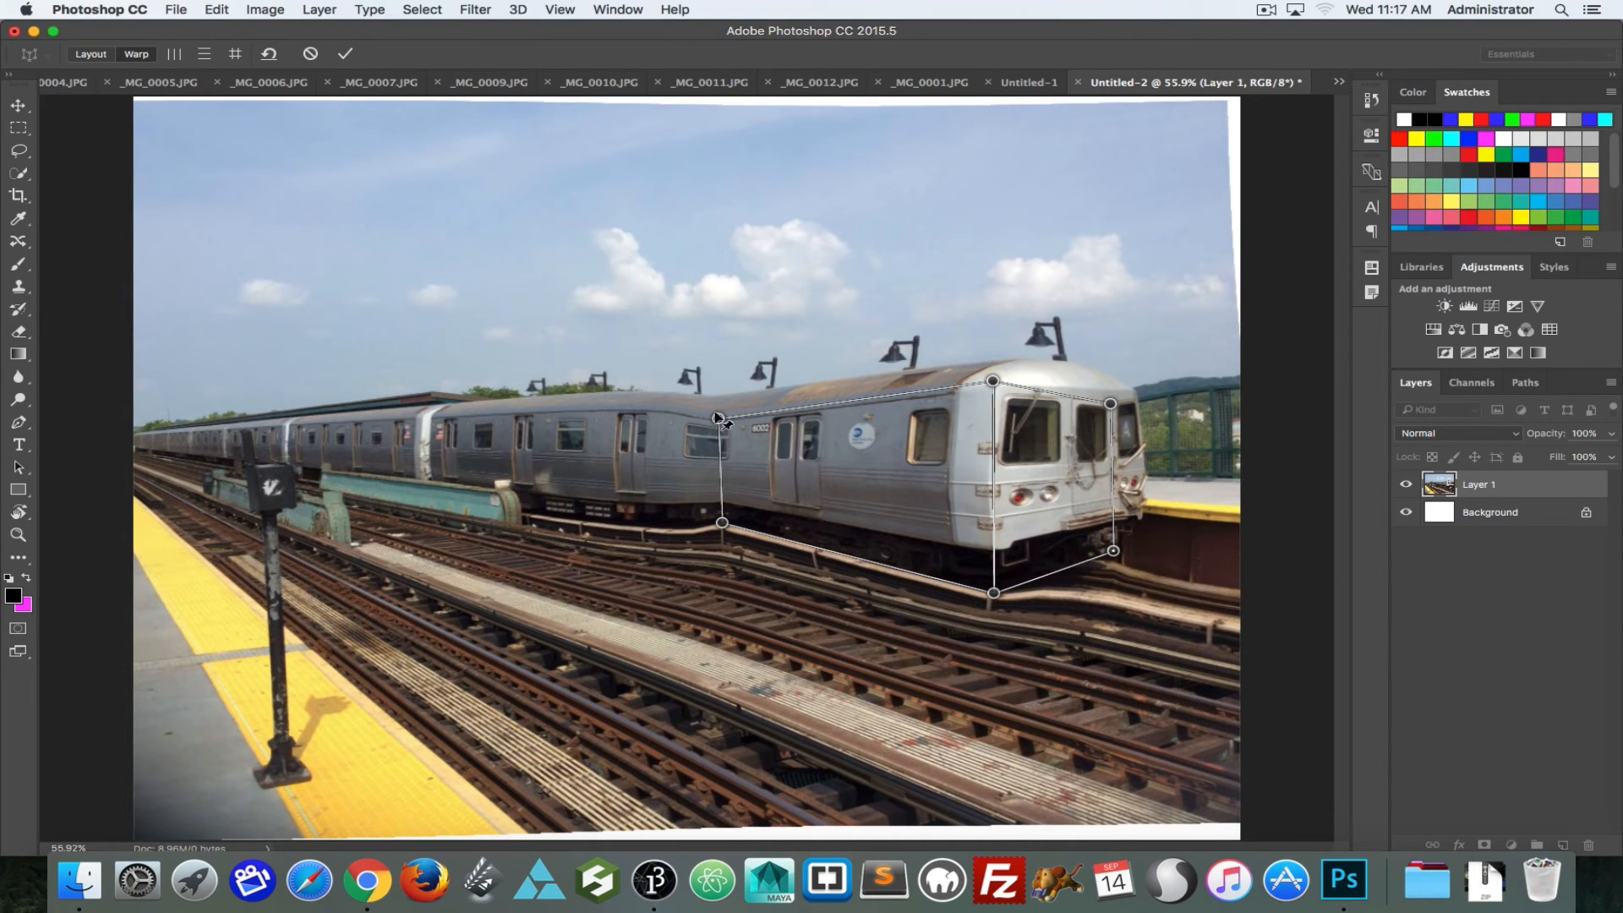
pyautogui.click(269, 54)
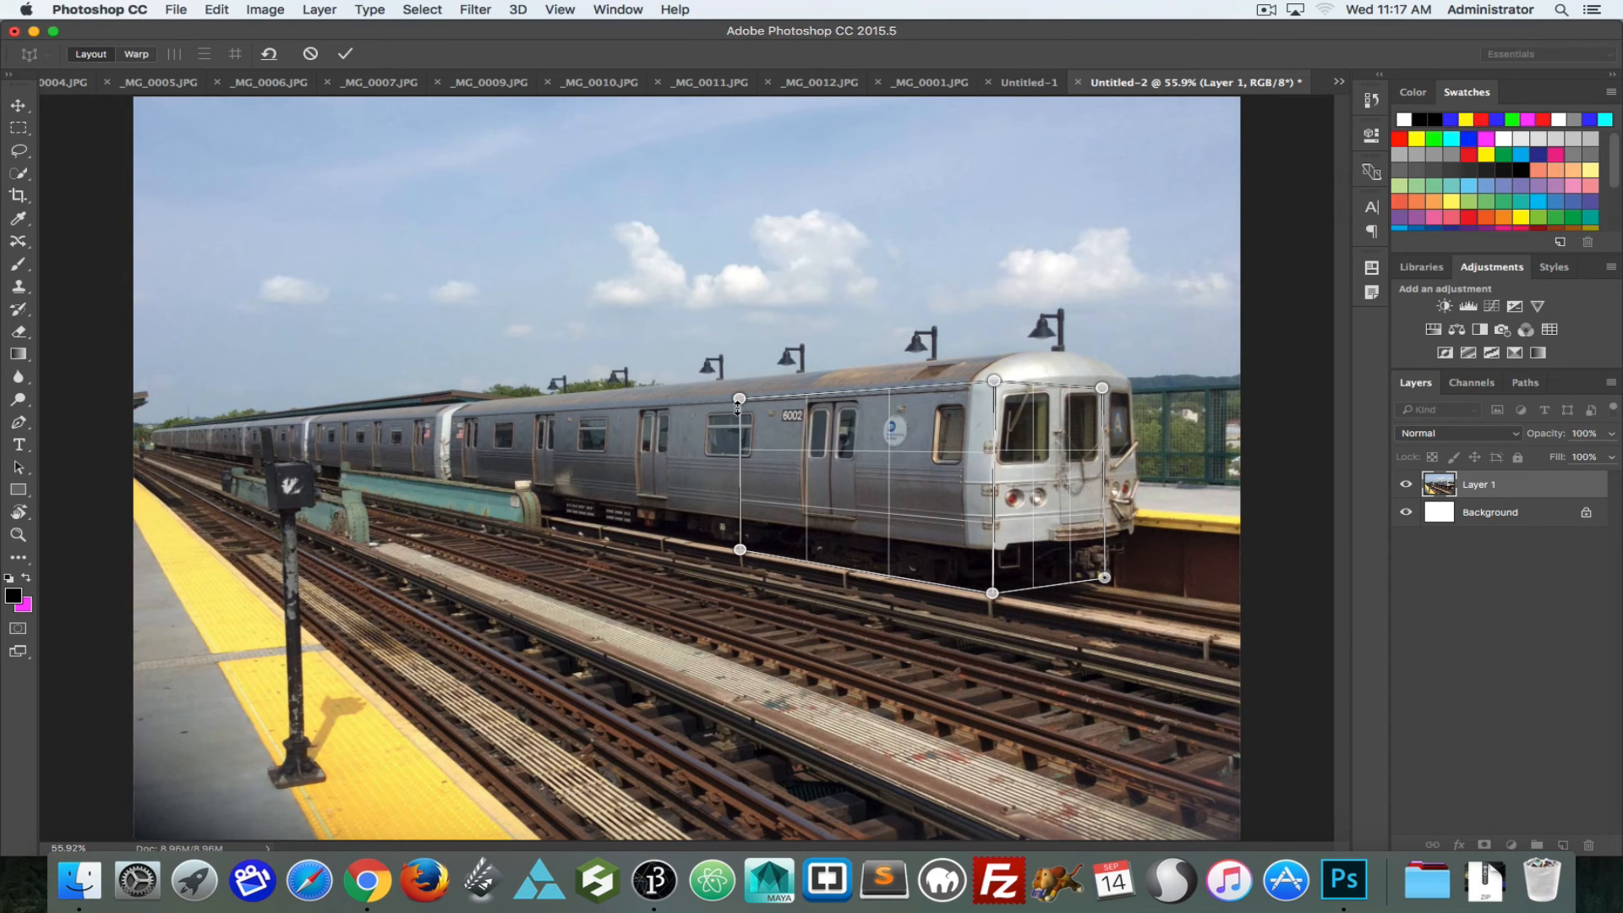
# Step: Extend the side plane to the train's far end and refit the front plane to the front face's full width and roof height
pyautogui.moveTo(740, 398); pyautogui.dragTo(152, 428)
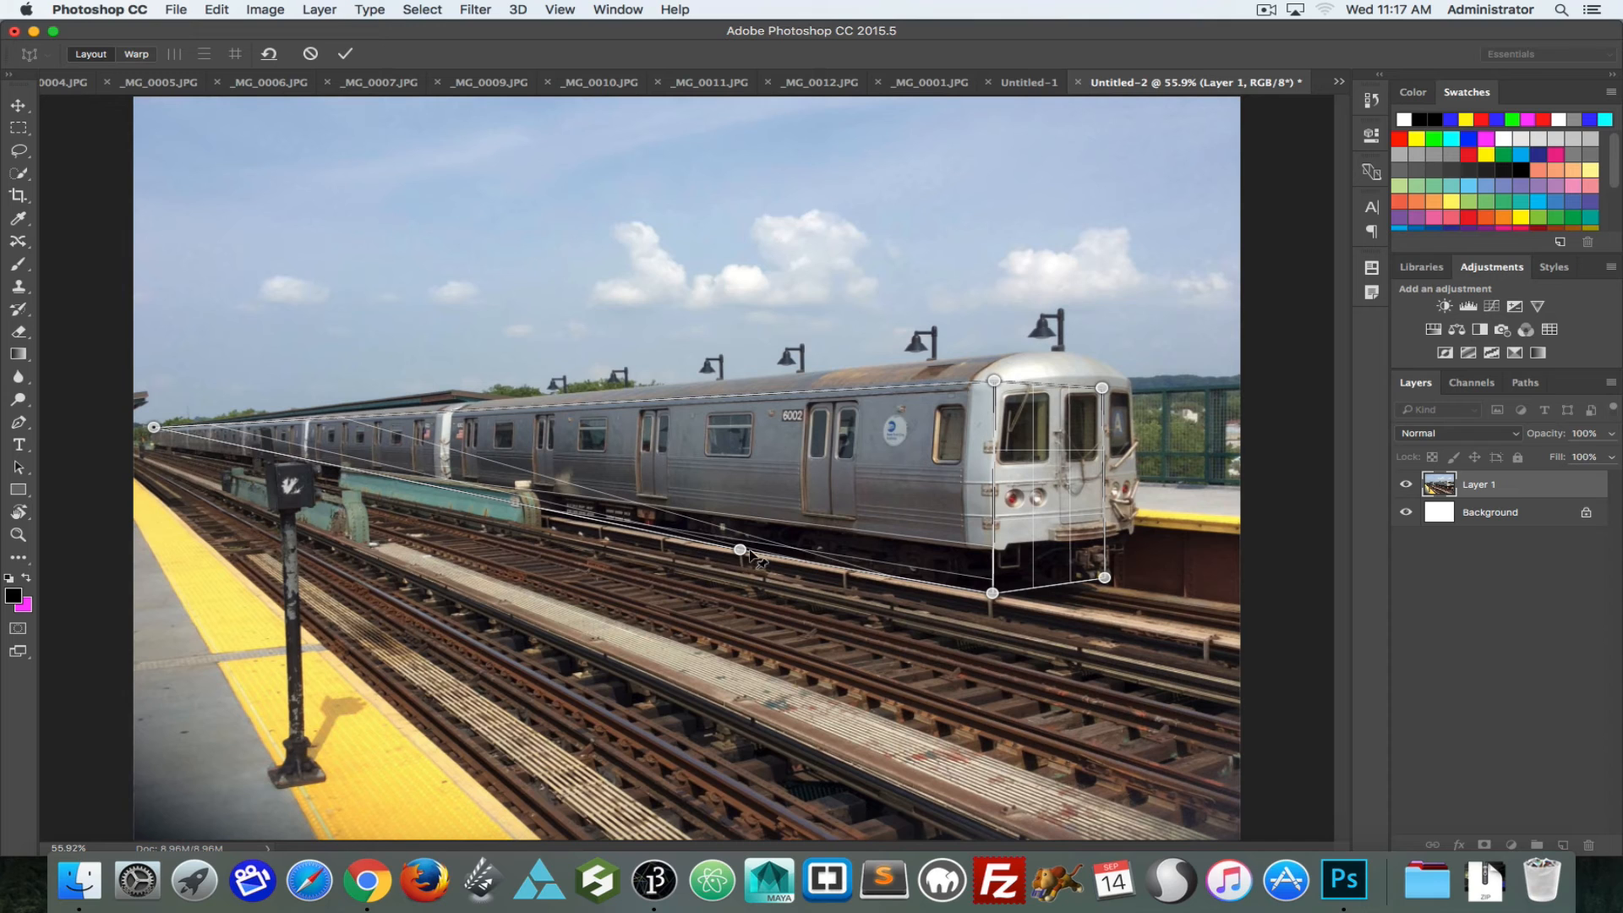
pyautogui.moveTo(740, 550); pyautogui.dragTo(153, 451)
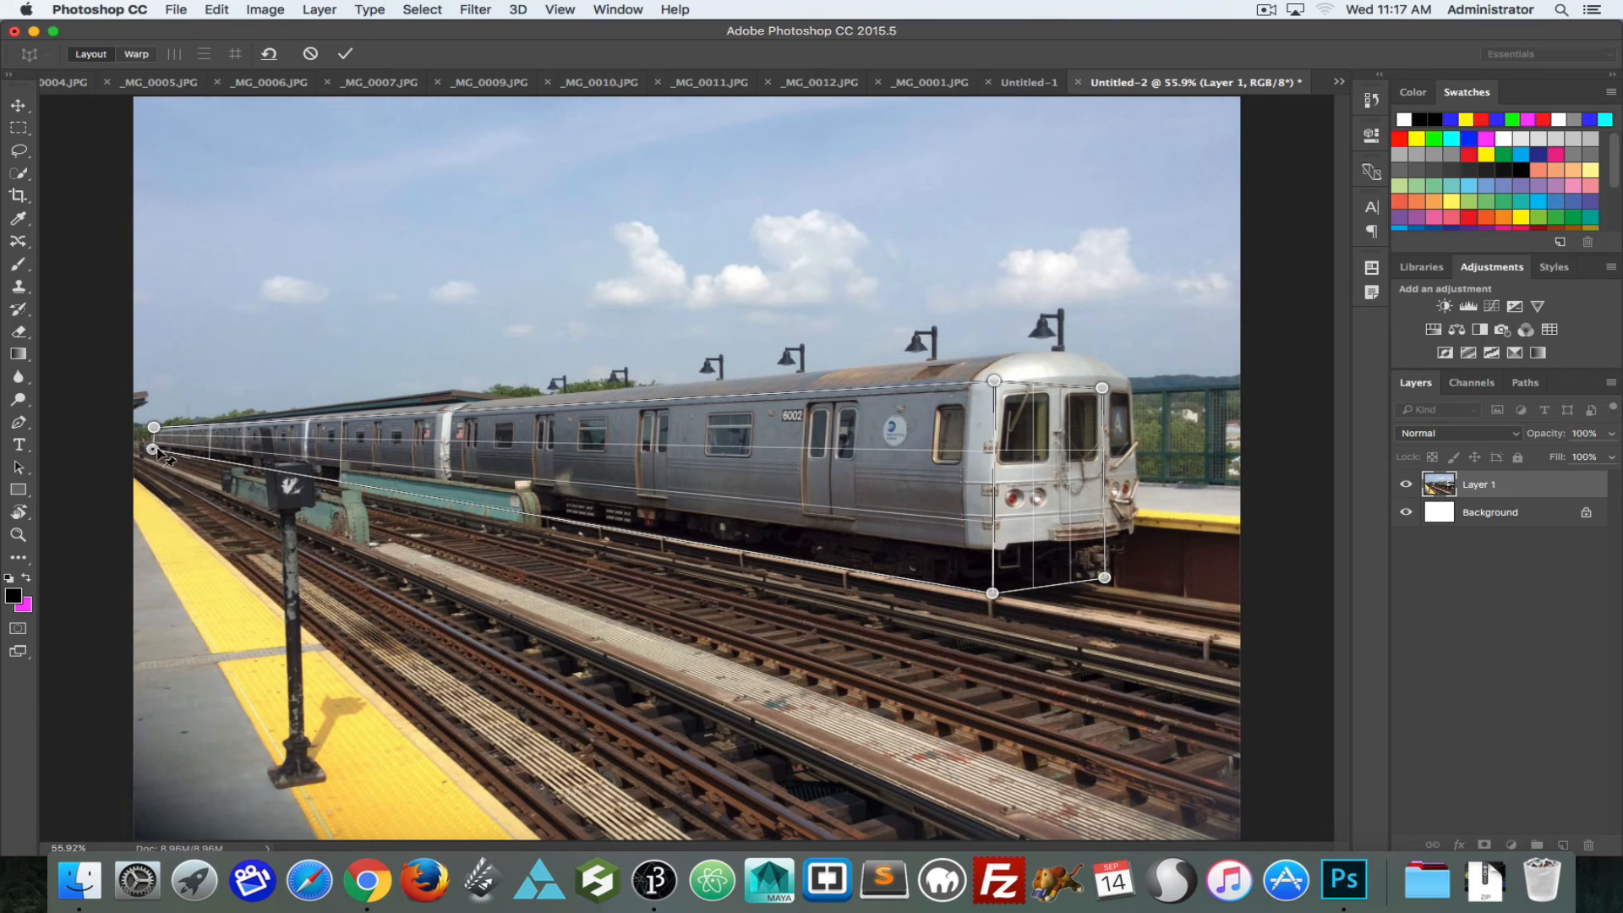
pyautogui.moveTo(1103, 388); pyautogui.dragTo(1128, 389)
pyautogui.moveTo(1106, 580); pyautogui.dragTo(1144, 577)
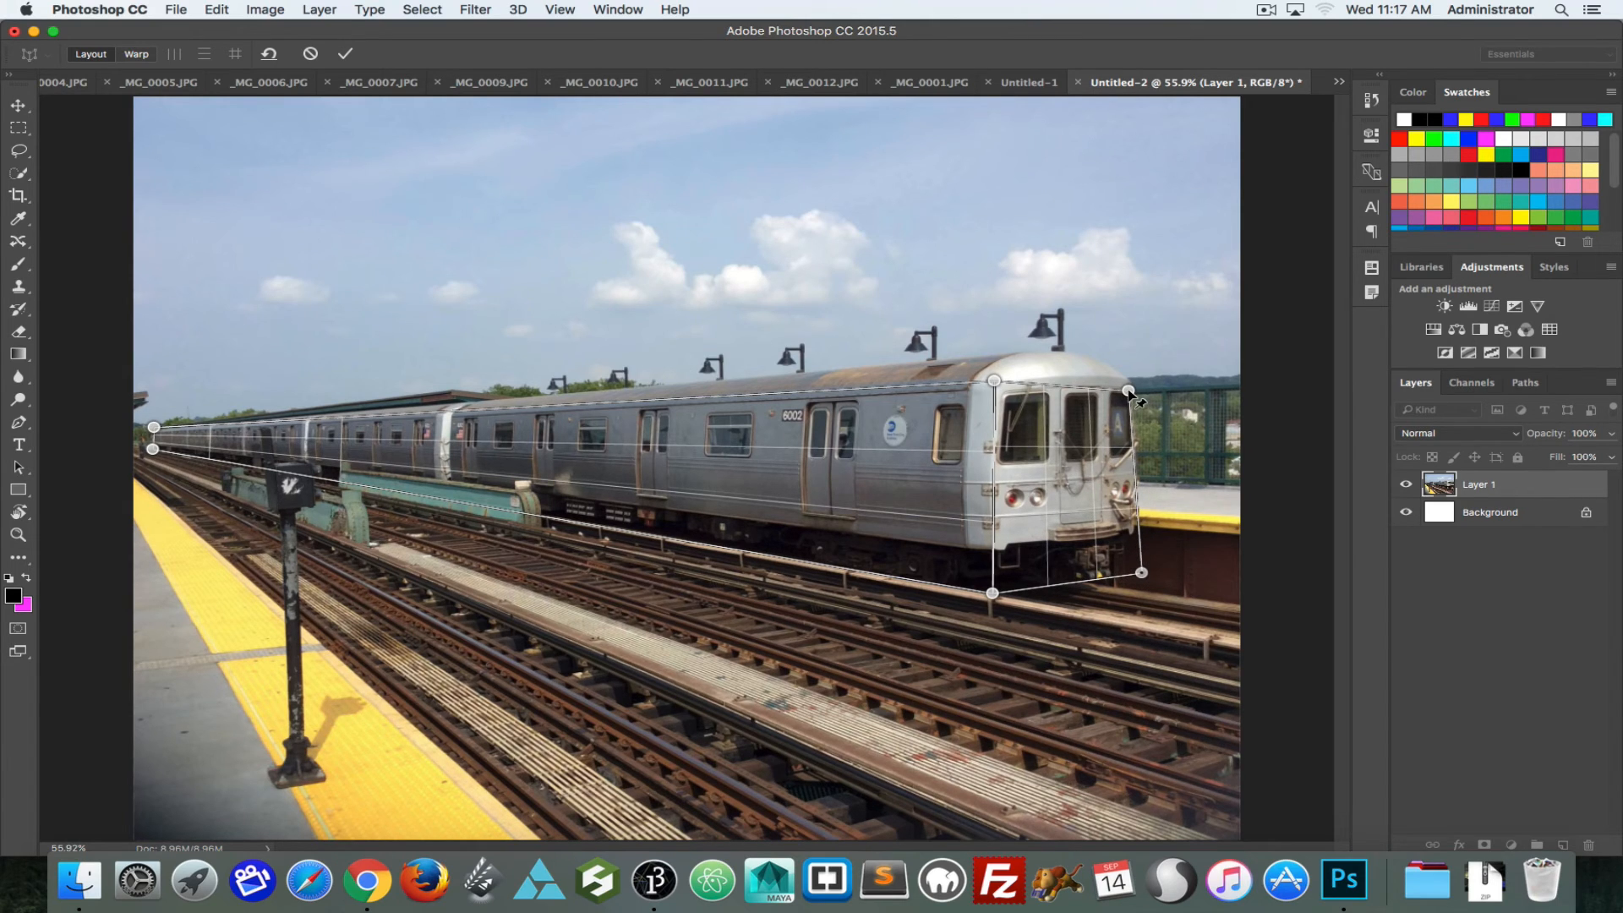
pyautogui.moveTo(1129, 389); pyautogui.dragTo(1140, 387)
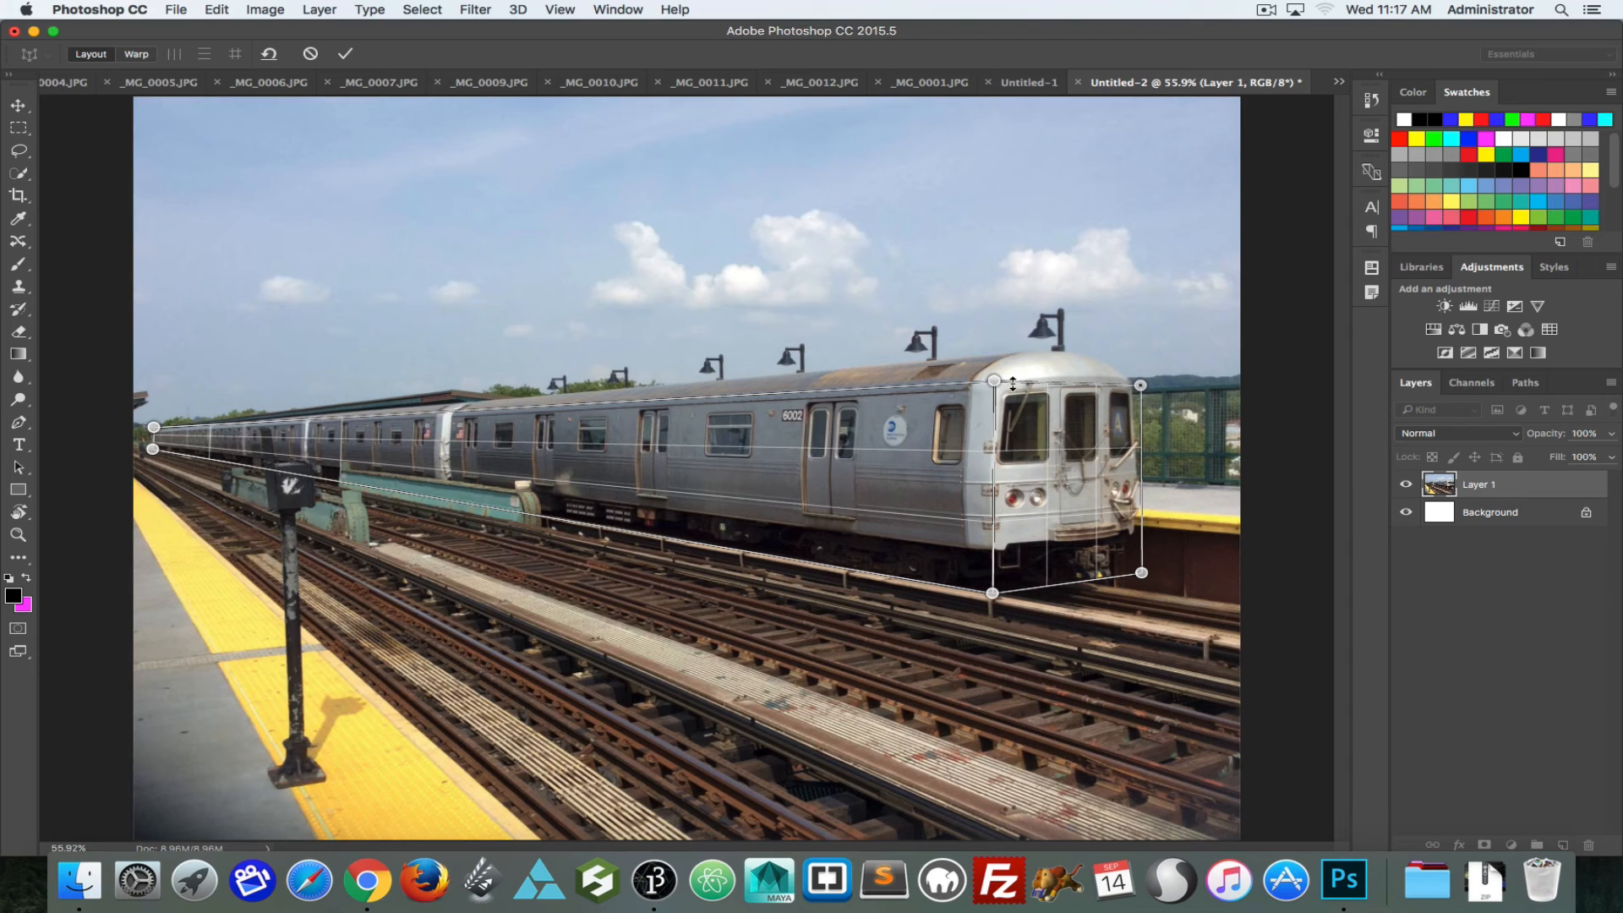
pyautogui.moveTo(993, 382); pyautogui.dragTo(992, 352)
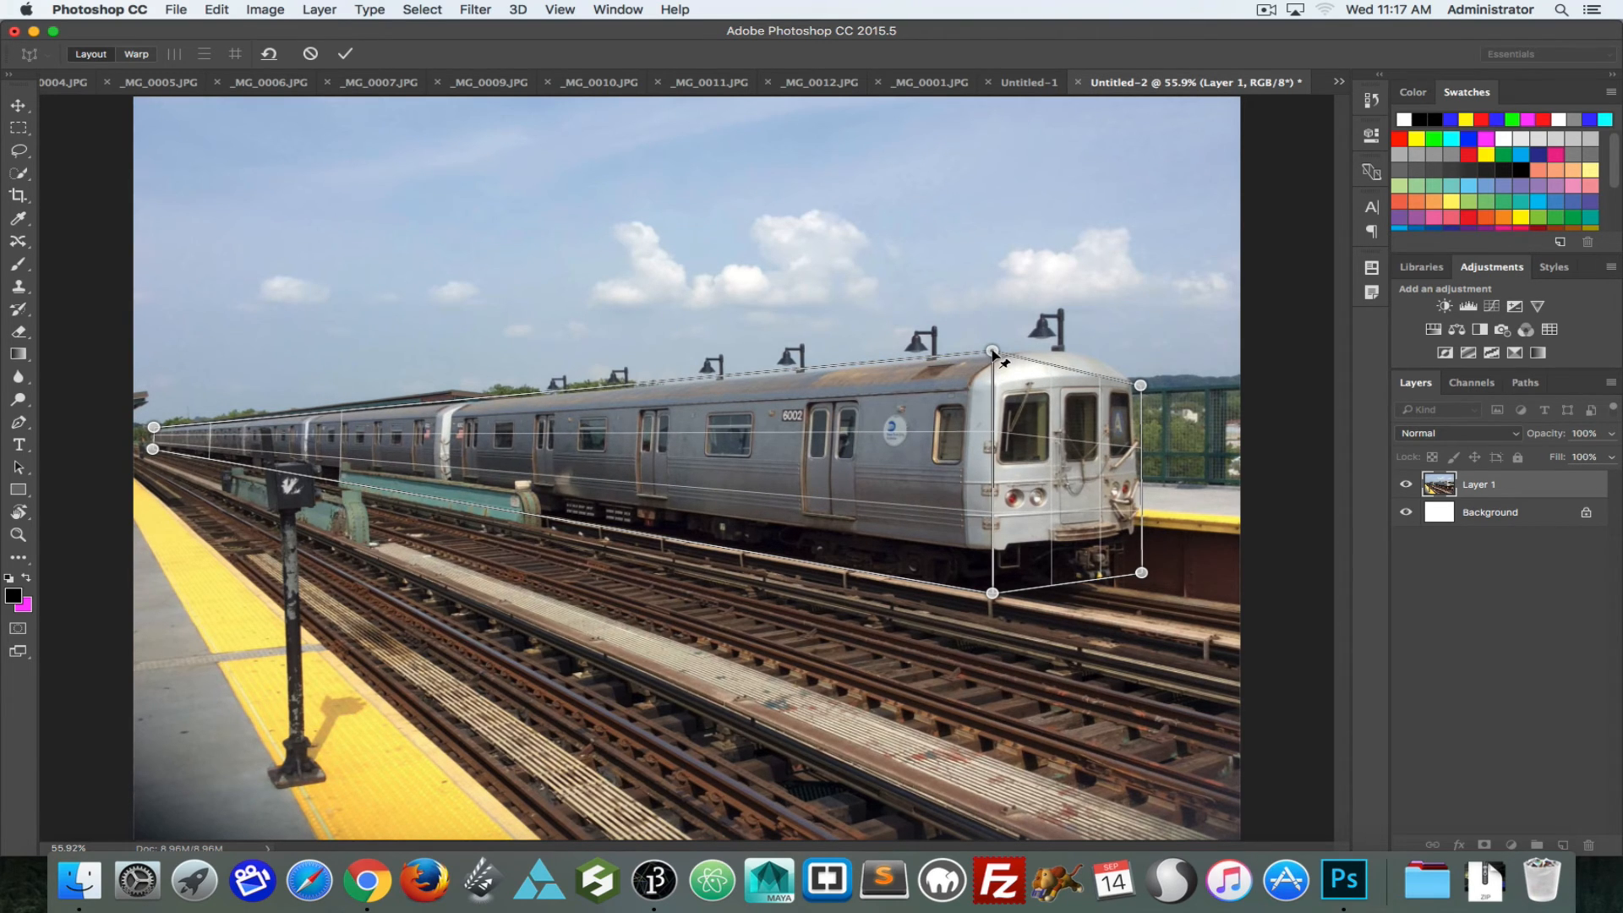
pyautogui.moveTo(1140, 385); pyautogui.dragTo(1141, 358)
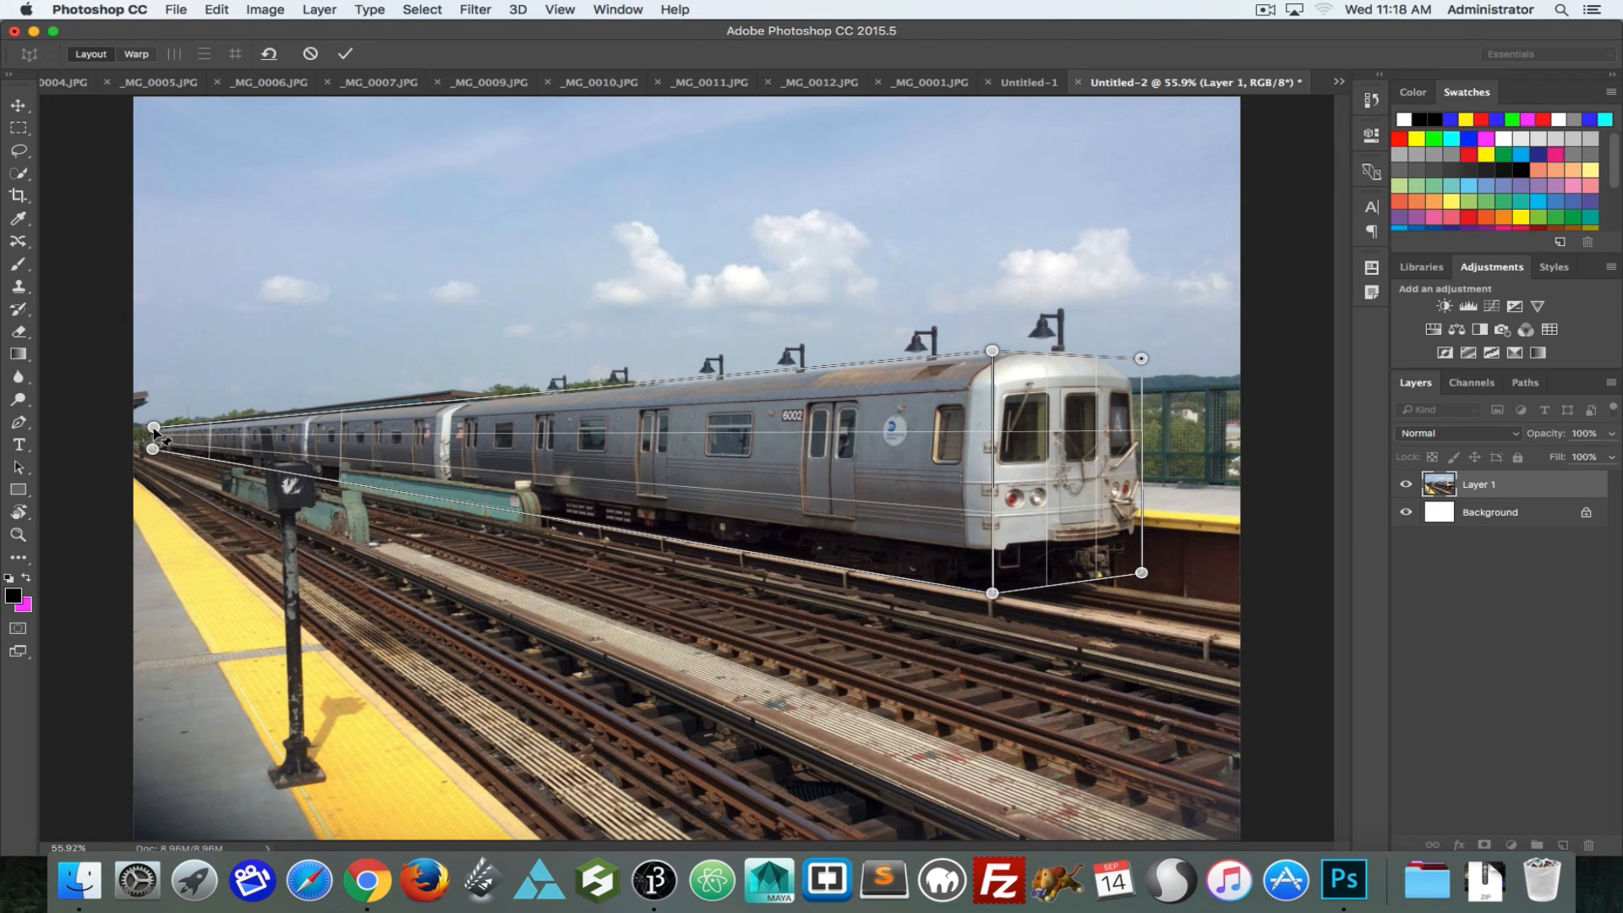
# Step: Warp the planes by moving the train's far end inward and pulling the front face's outer corners outward to widen it
pyautogui.moveTo(151, 427); pyautogui.dragTo(151, 425)
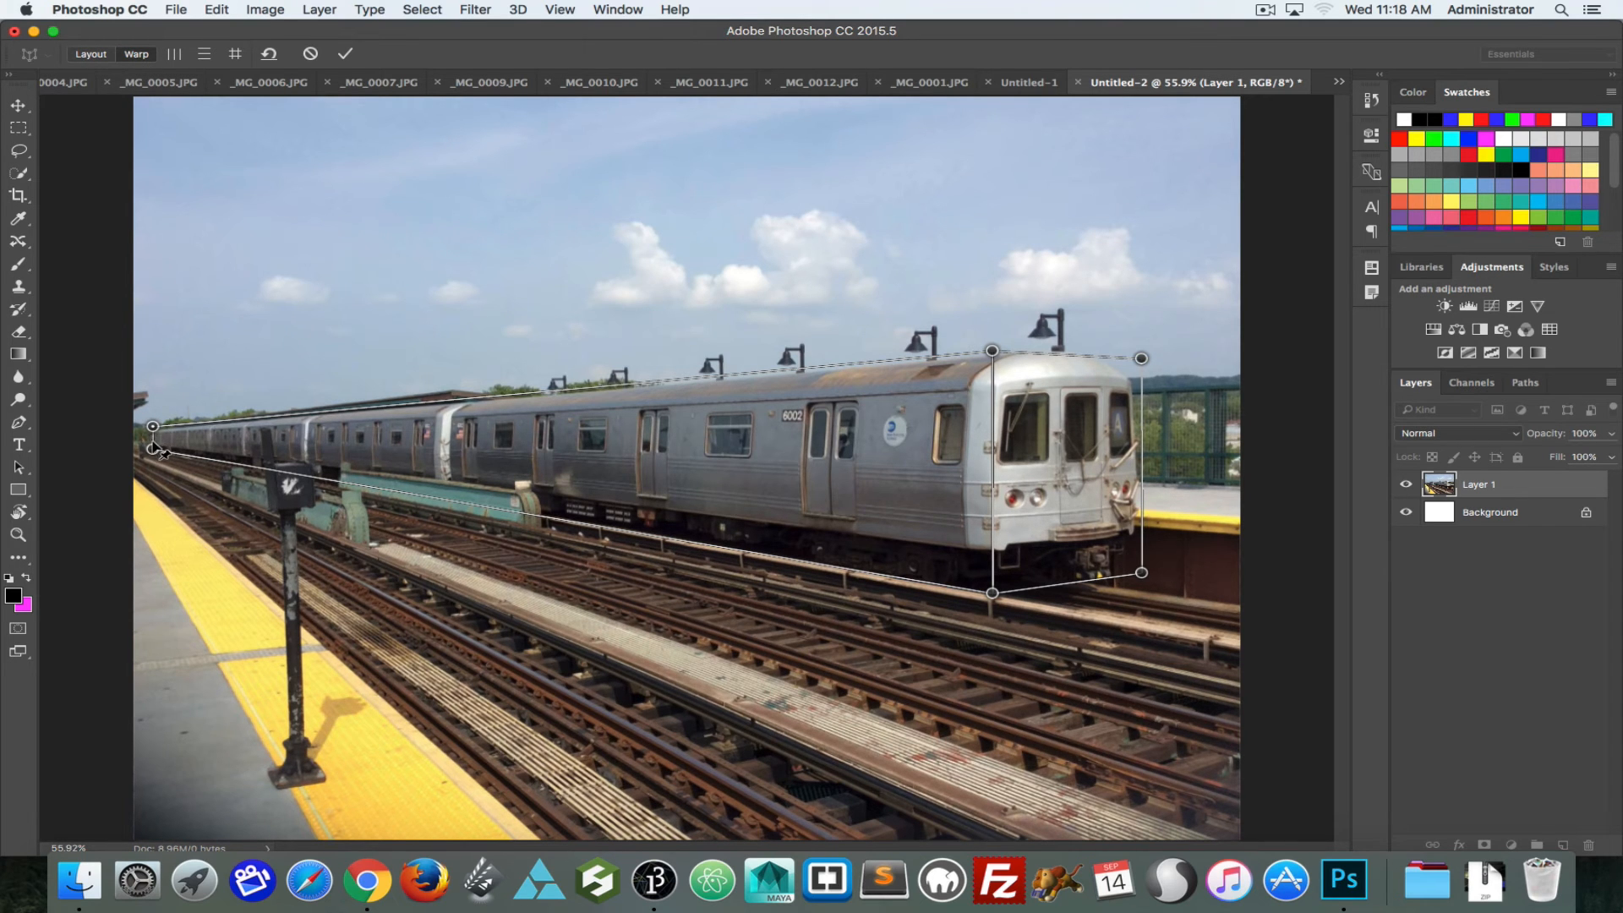
pyautogui.moveTo(154, 450); pyautogui.dragTo(288, 454)
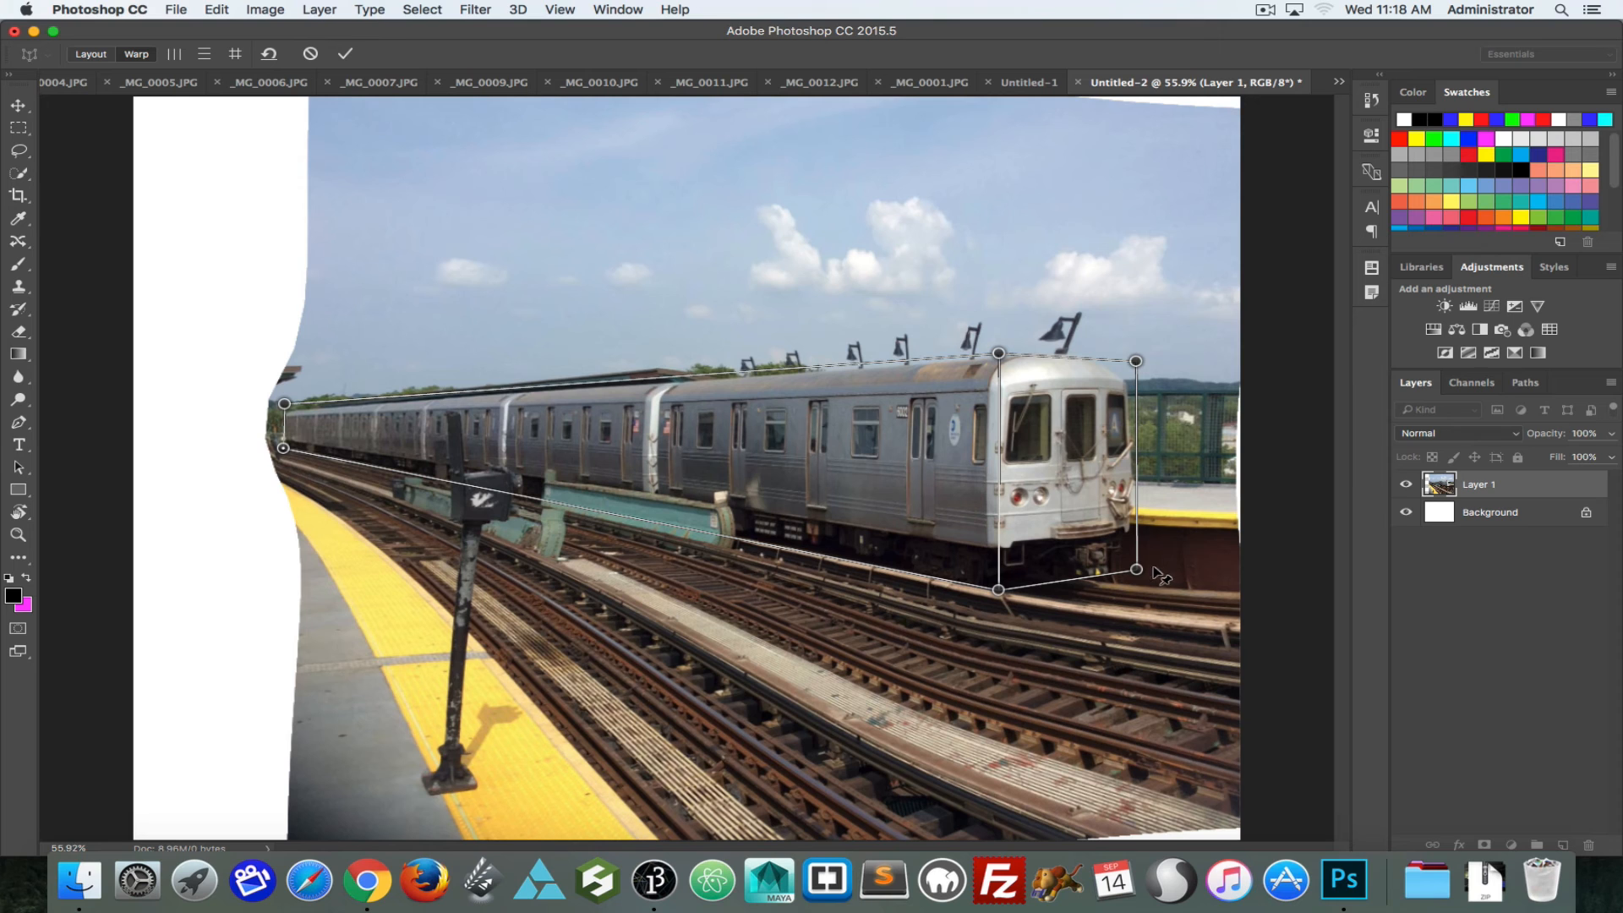
pyautogui.moveTo(1139, 571); pyautogui.dragTo(1160, 562)
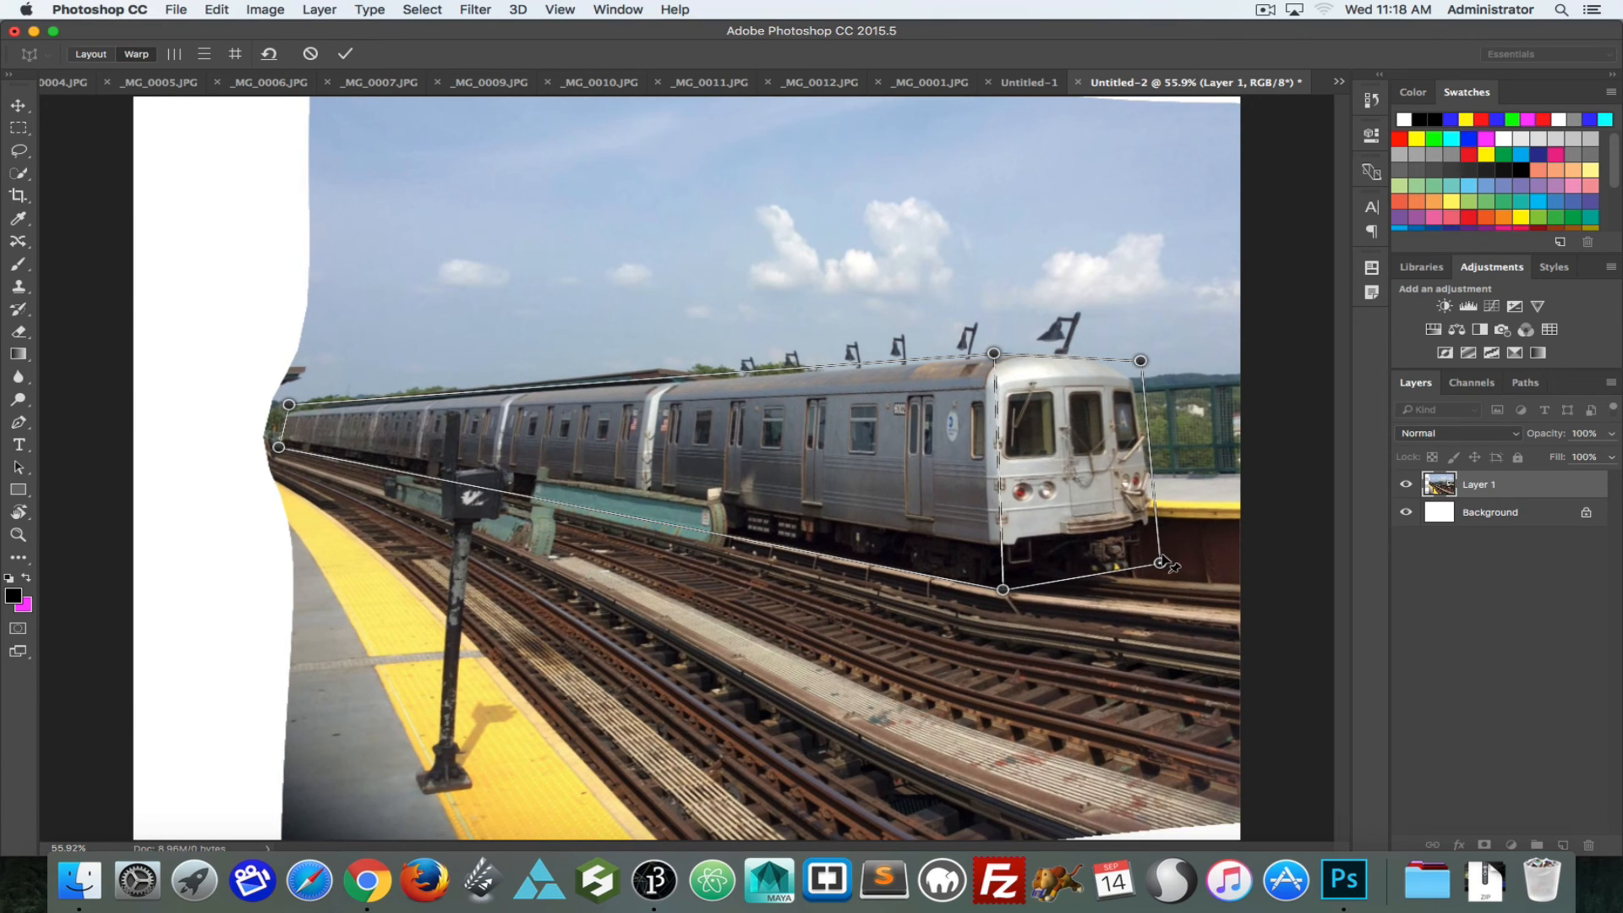
pyautogui.moveTo(1142, 362); pyautogui.dragTo(1178, 370)
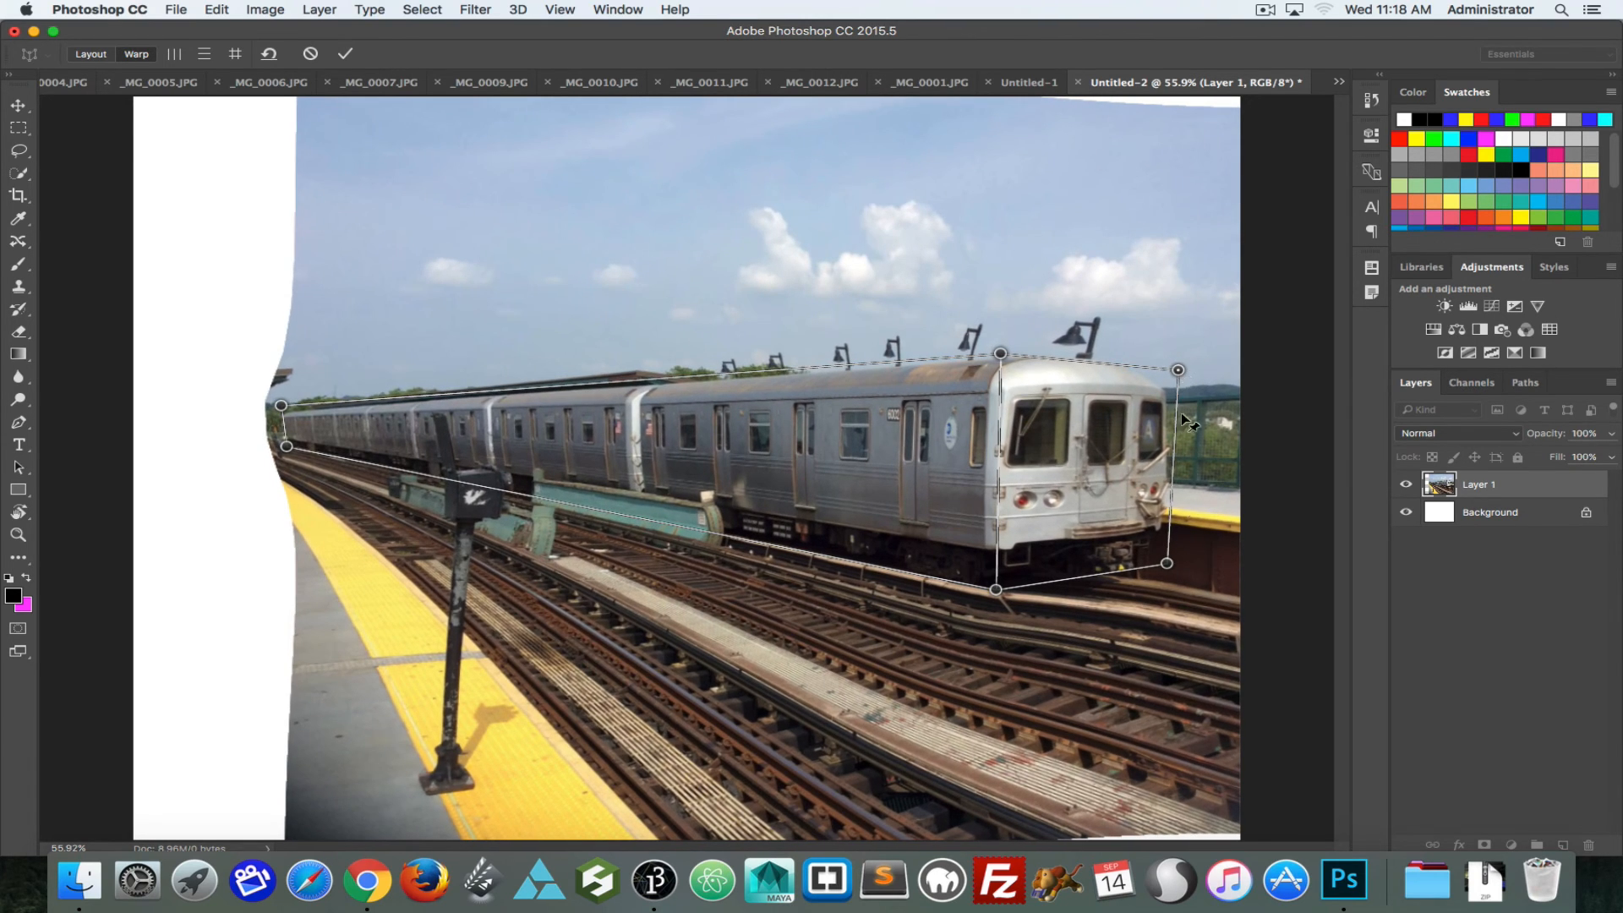
pyautogui.moveTo(1167, 562); pyautogui.dragTo(1183, 554)
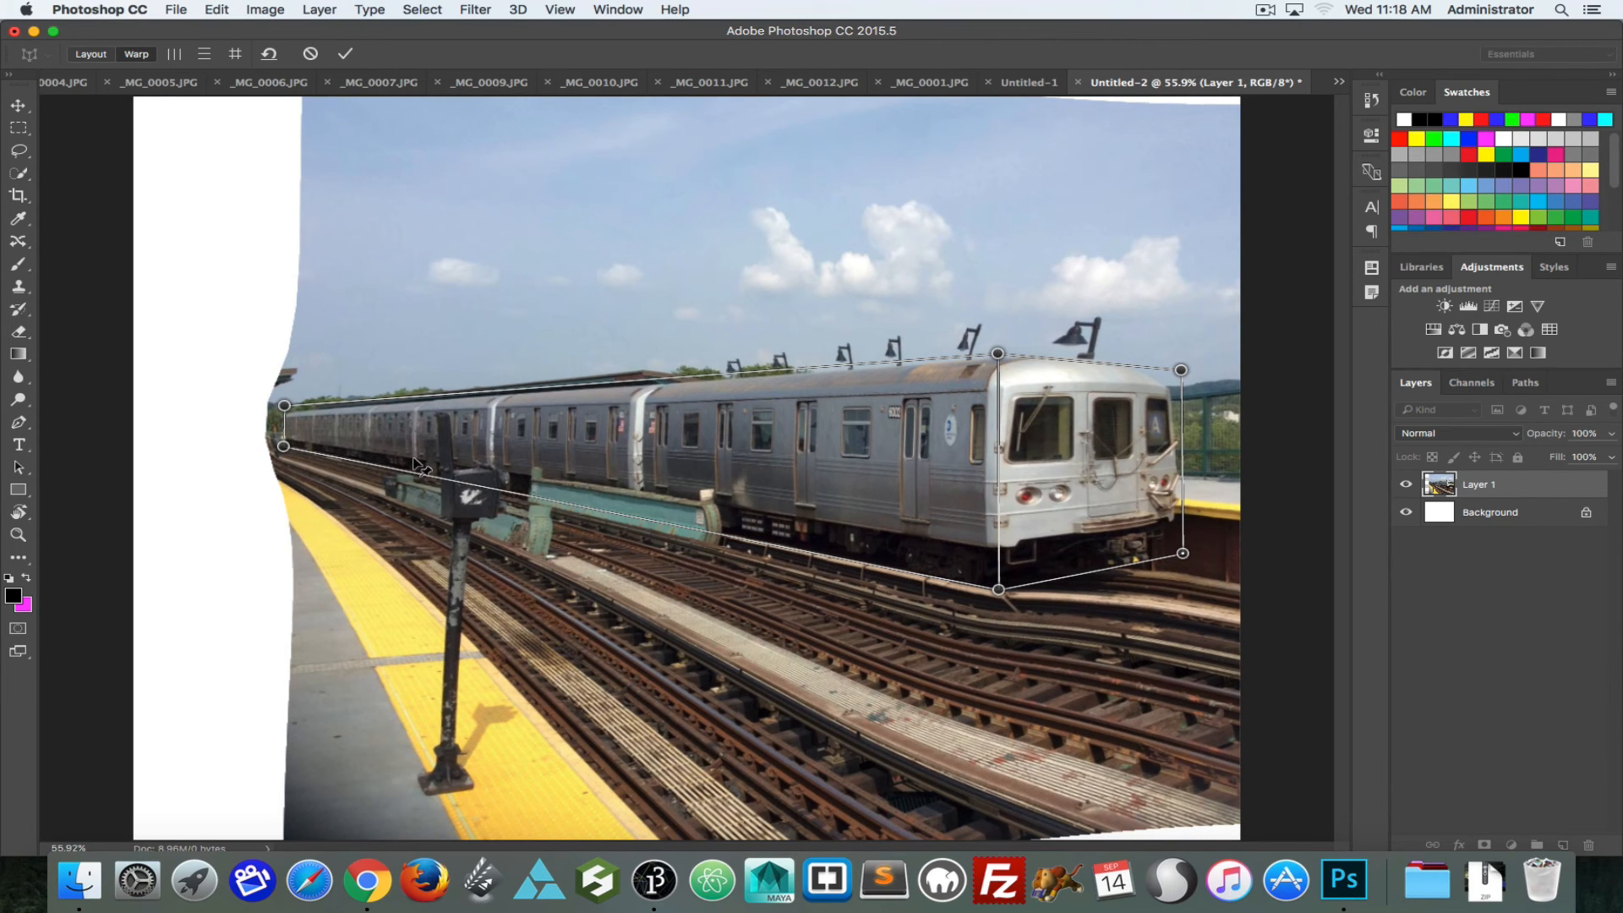
# Step: Move both far-end corners of the side plane further inward to shorten the train, and apply the perspective warp
pyautogui.moveTo(285, 446); pyautogui.dragTo(361, 442)
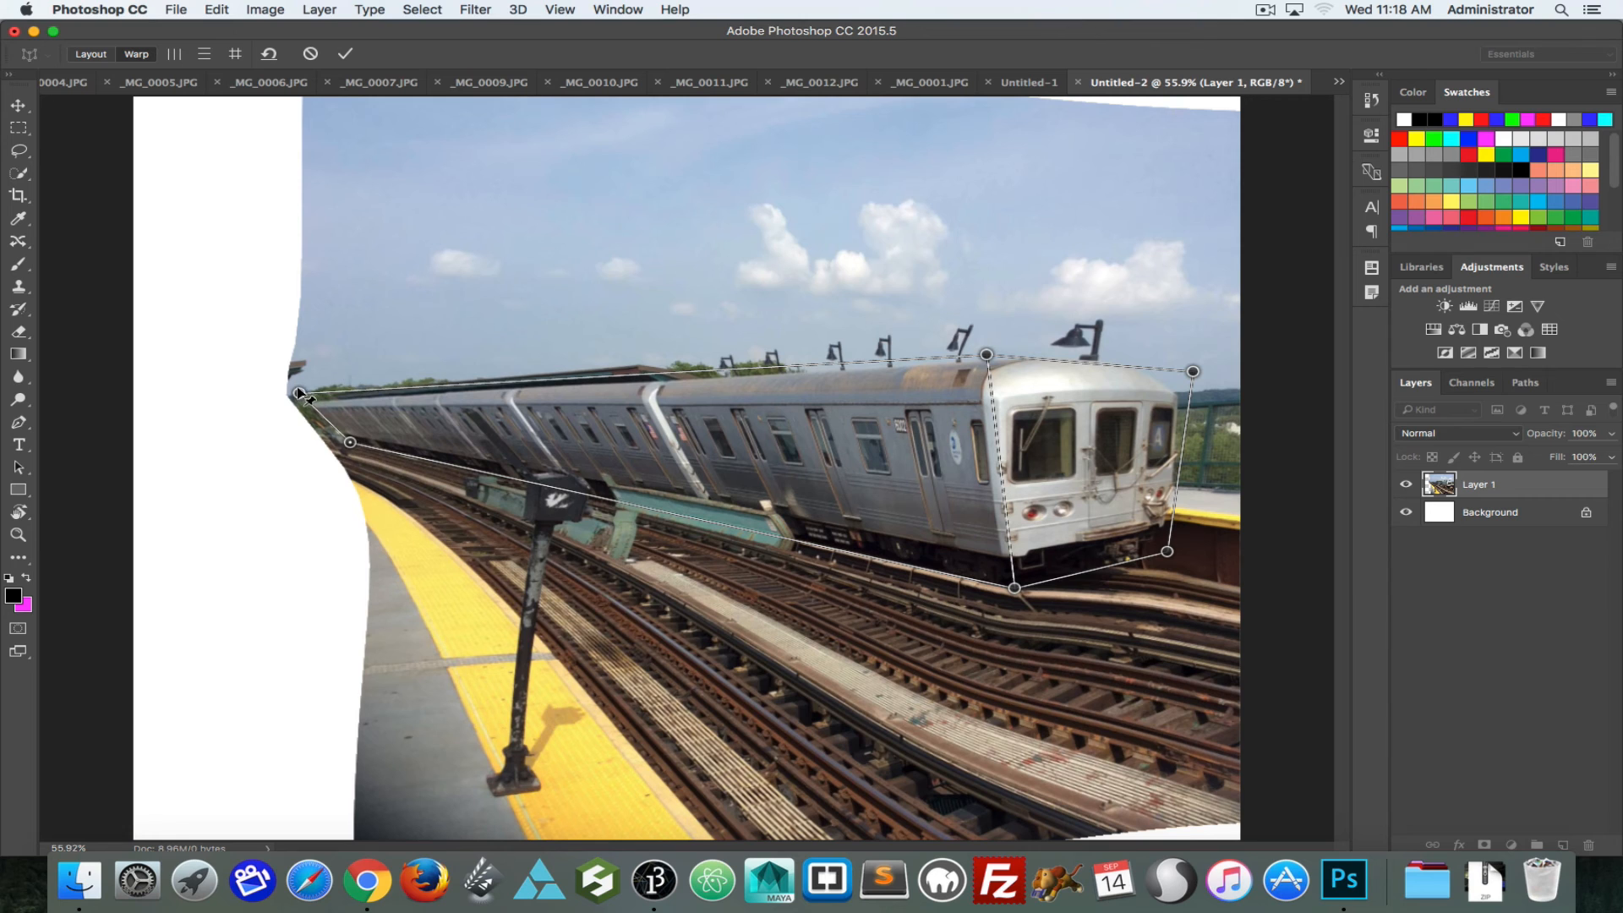
pyautogui.moveTo(303, 395); pyautogui.dragTo(376, 388)
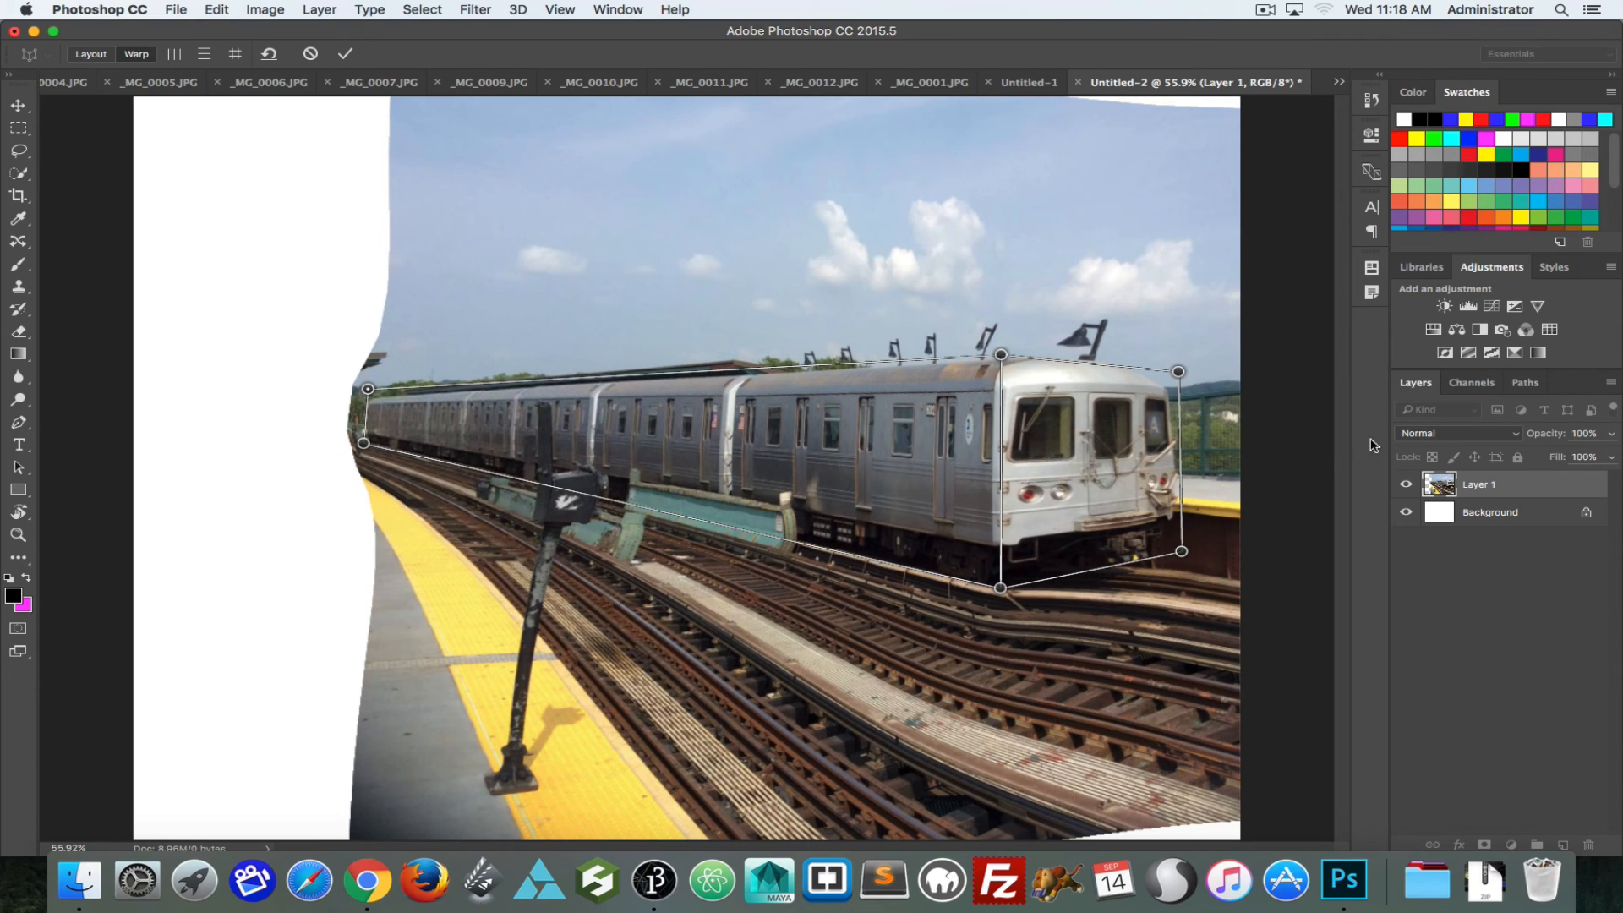
pyautogui.click(343, 53)
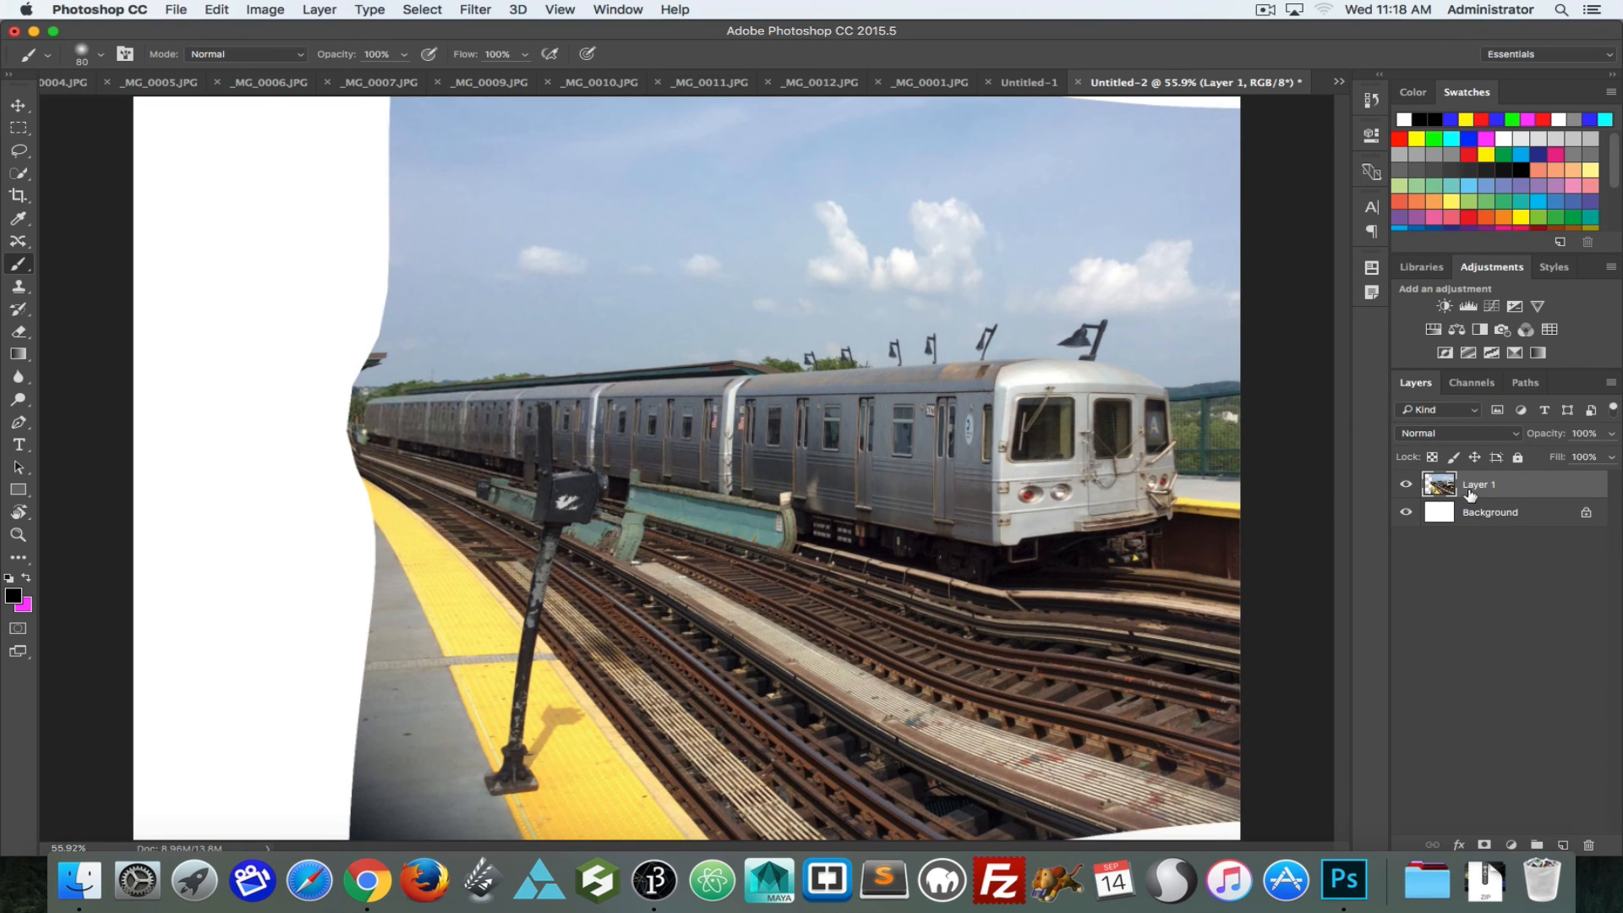
# Step: Paste the original train photo as a new layer between the Background and the warped Layer 1
pyautogui.click(1479, 515)
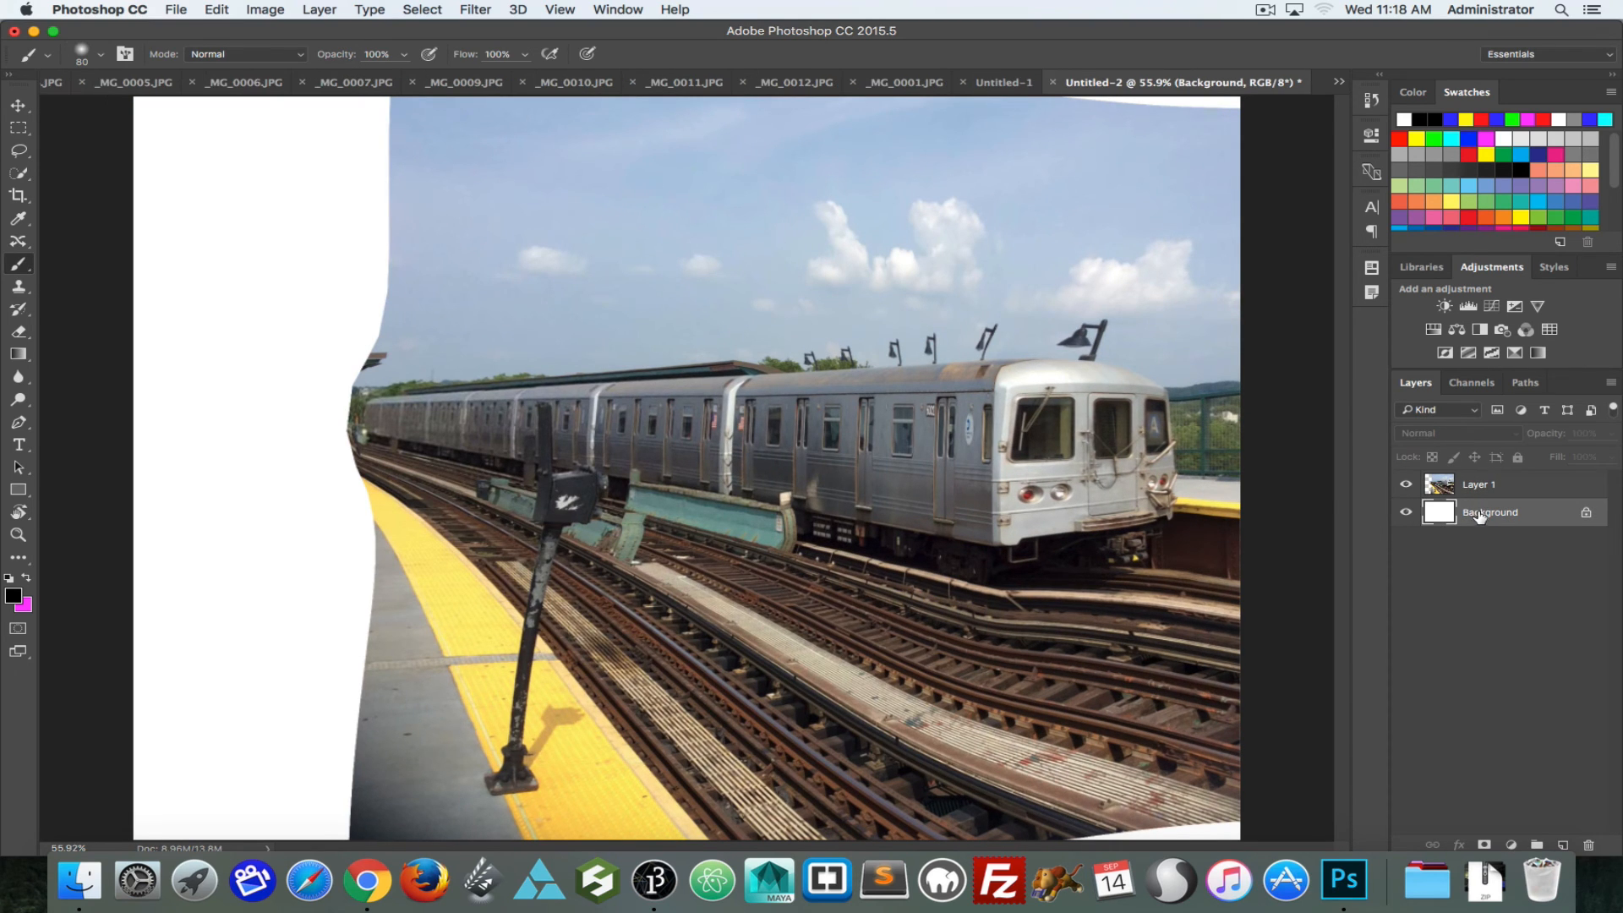
pyautogui.press('super+v')
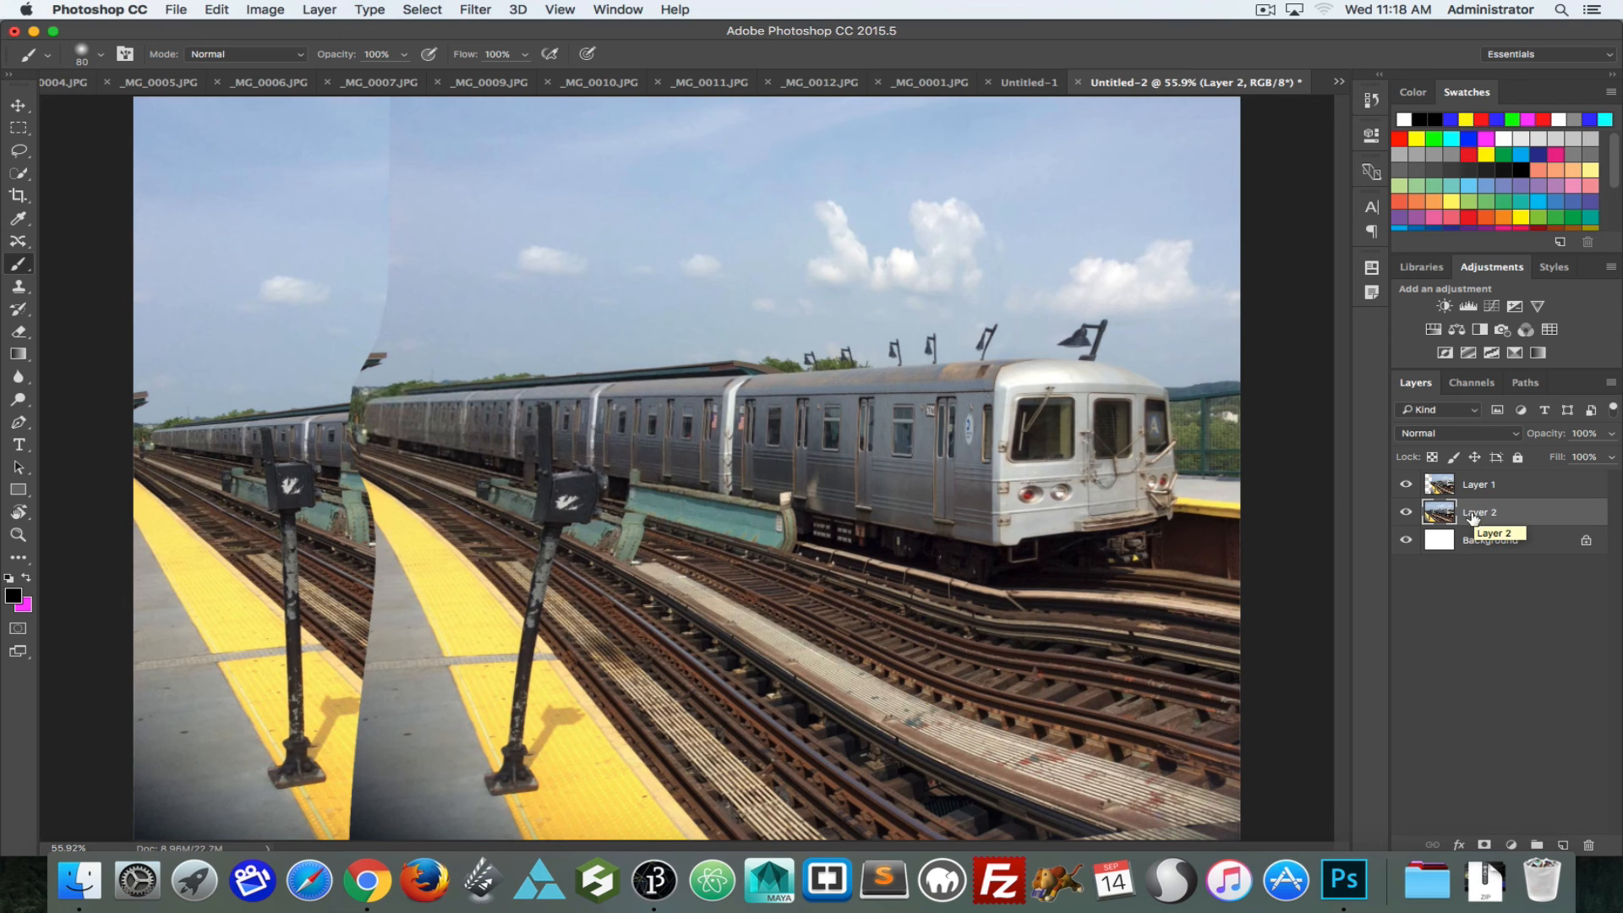
# Step: Compare the warped train with the original photo by toggling Layer 1's visibility repeatedly, leaving it shown
pyautogui.click(1405, 486)
pyautogui.click(1405, 486)
pyautogui.click(1405, 486)
pyautogui.click(1404, 486)
pyautogui.click(1405, 486)
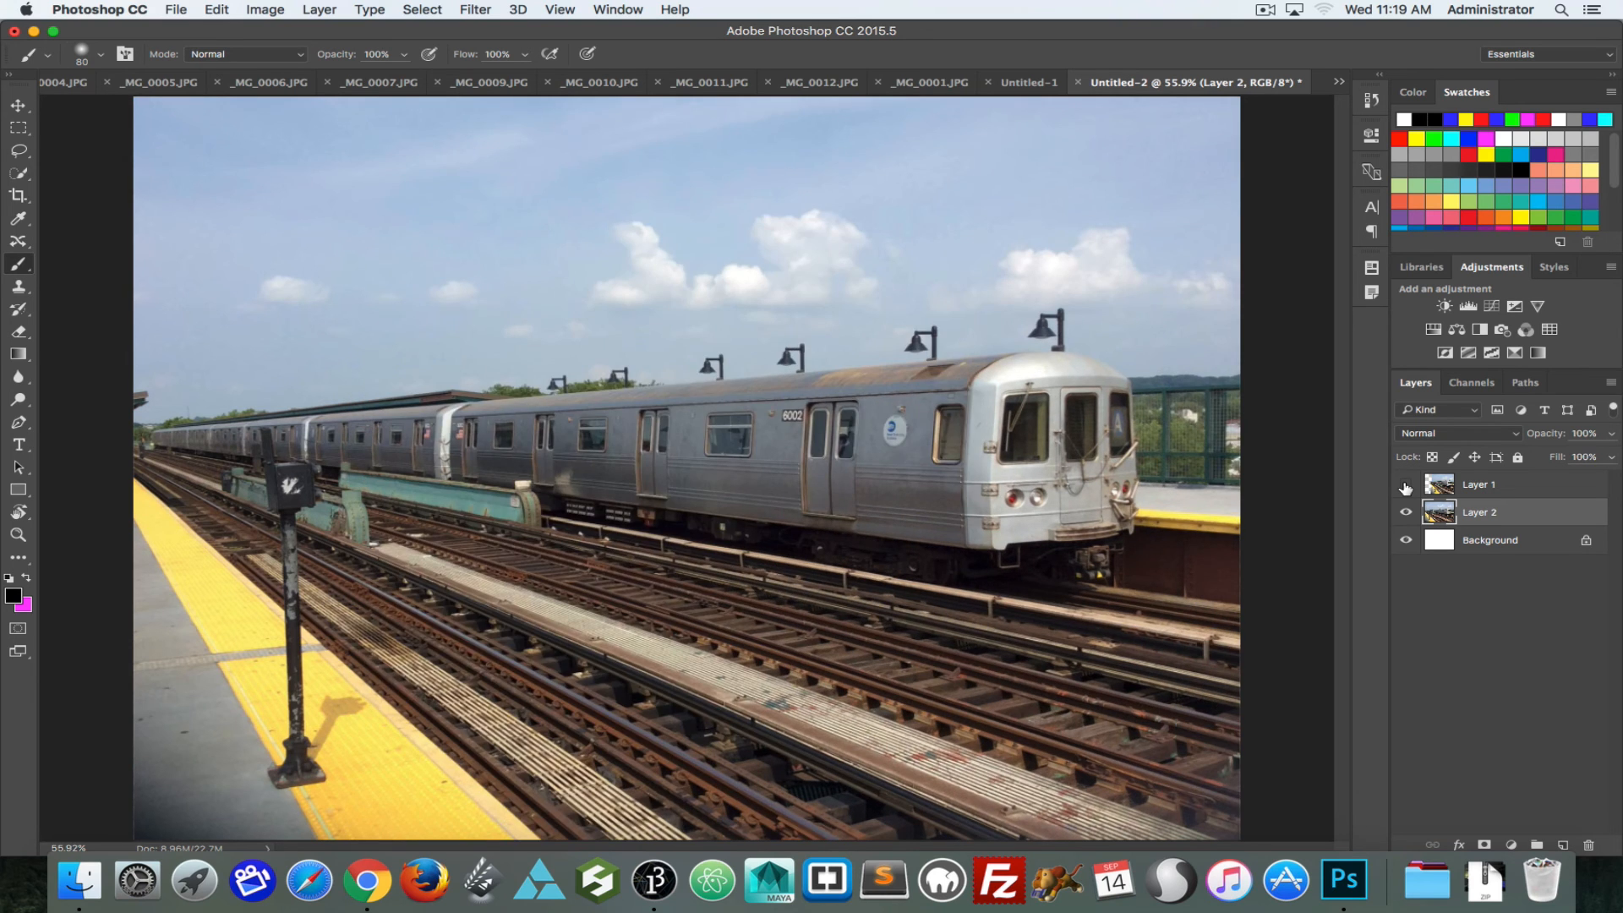
pyautogui.click(1405, 486)
pyautogui.click(1405, 486)
pyautogui.click(1405, 486)
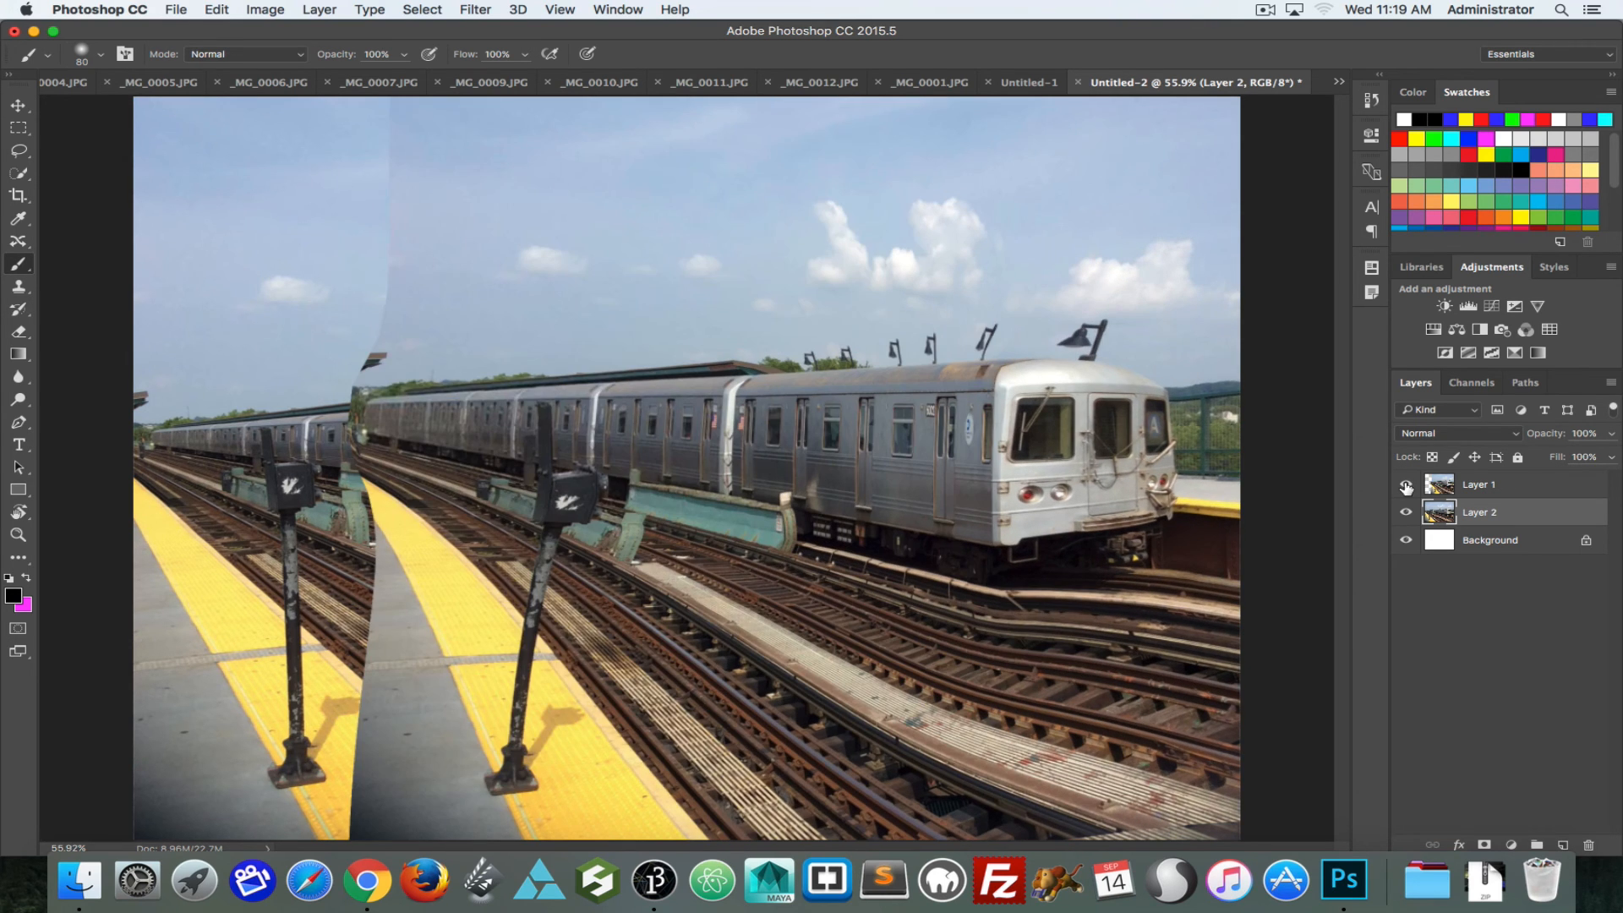
pyautogui.click(1405, 486)
pyautogui.click(1405, 486)
pyautogui.click(1405, 487)
pyautogui.click(1405, 487)
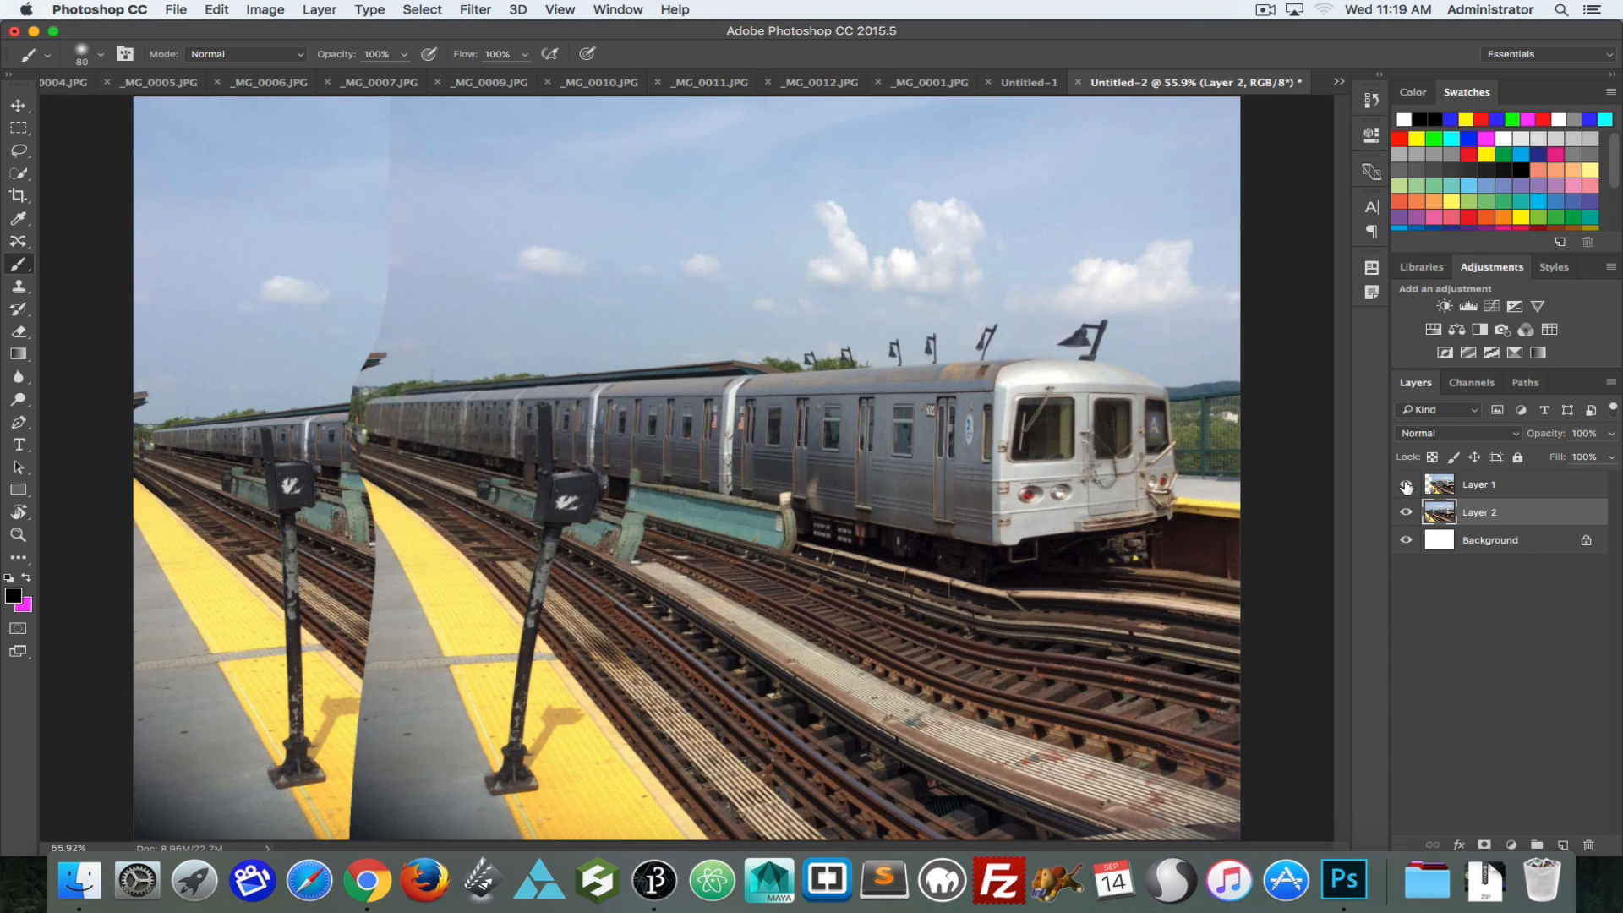